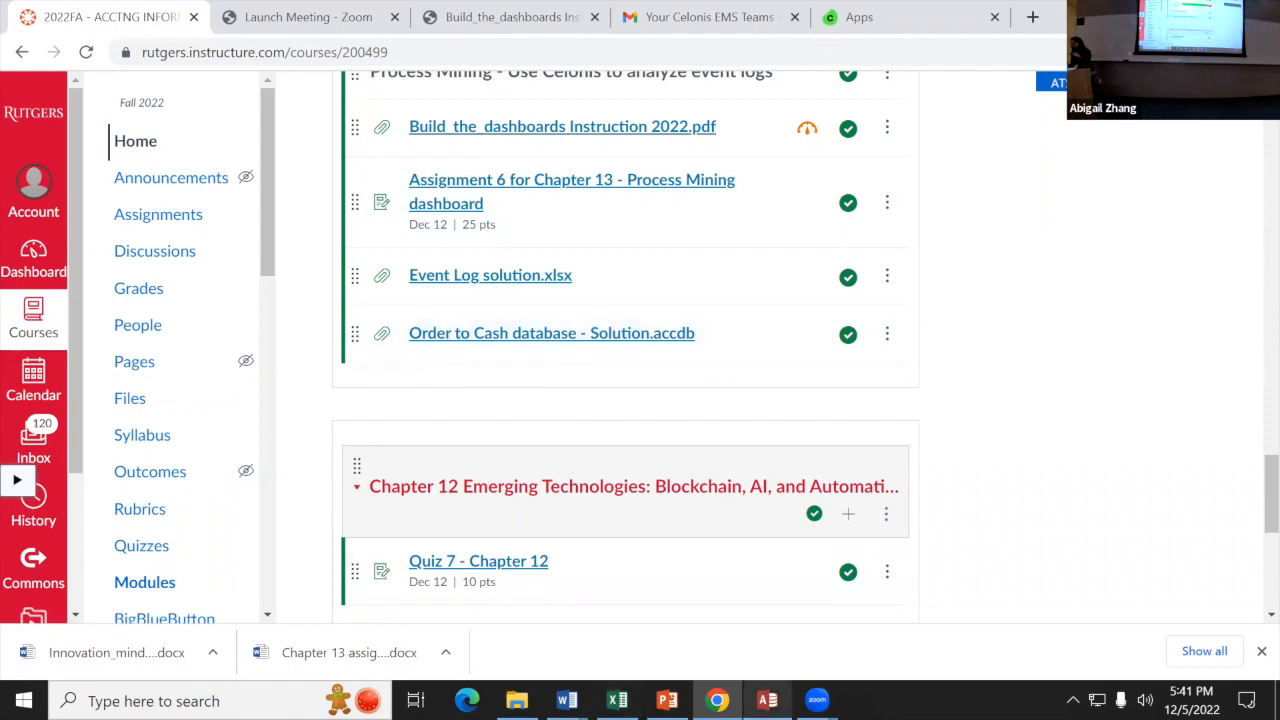
Step: Switch to the Order to Cash database in Access, open query Q5 in SQL view and highlight its whole statement
{"action": "left_click", "coordinate": [767, 700]}
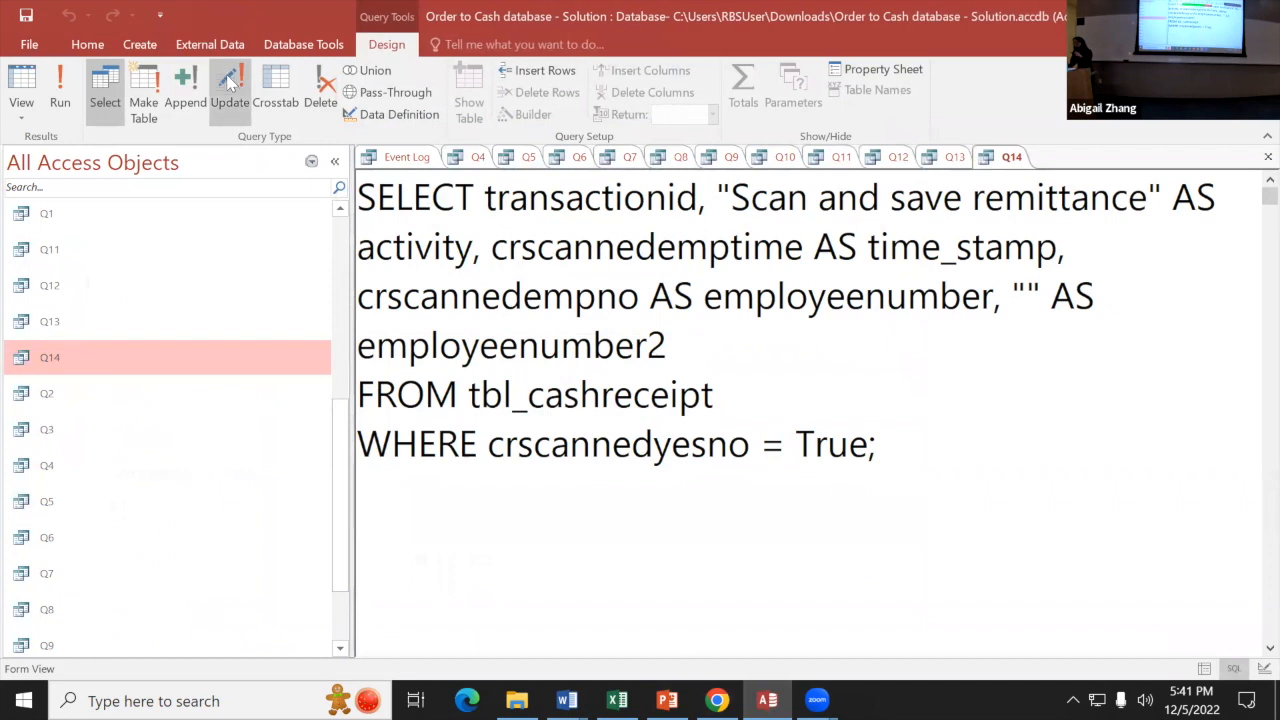
{"action": "scroll", "coordinate": [268, 375], "scroll_direction": "up", "scroll_amount": 1}
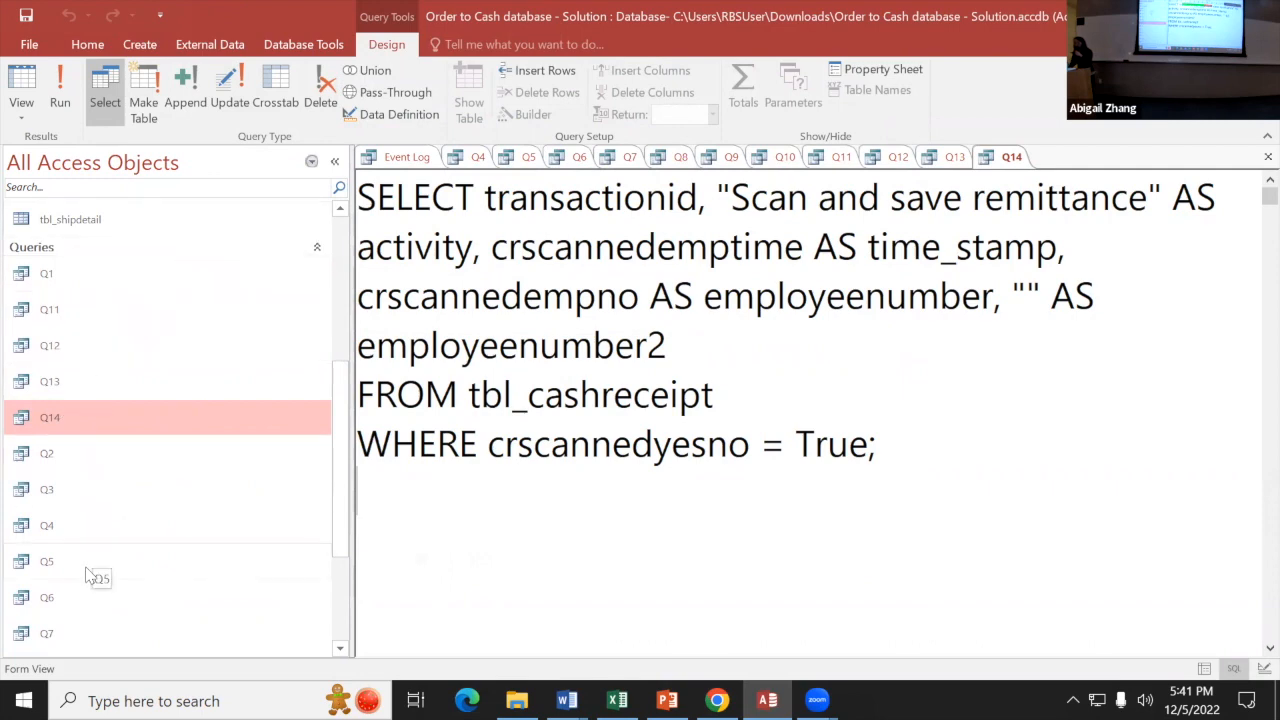
{"action": "scroll", "coordinate": [90, 570], "scroll_direction": "down", "scroll_amount": 2}
{"action": "scroll", "coordinate": [72, 520], "scroll_direction": "up", "scroll_amount": 1}
{"action": "double_click", "coordinate": [70, 531]}
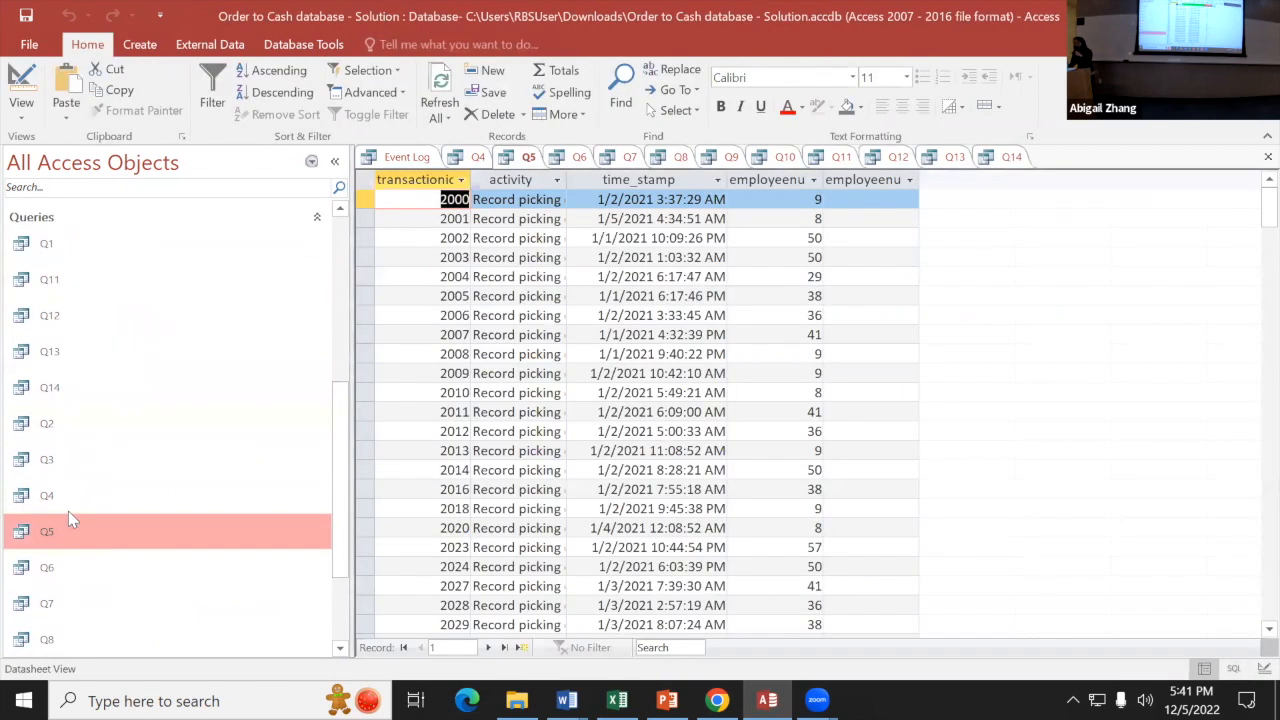
{"action": "left_click", "coordinate": [14, 116]}
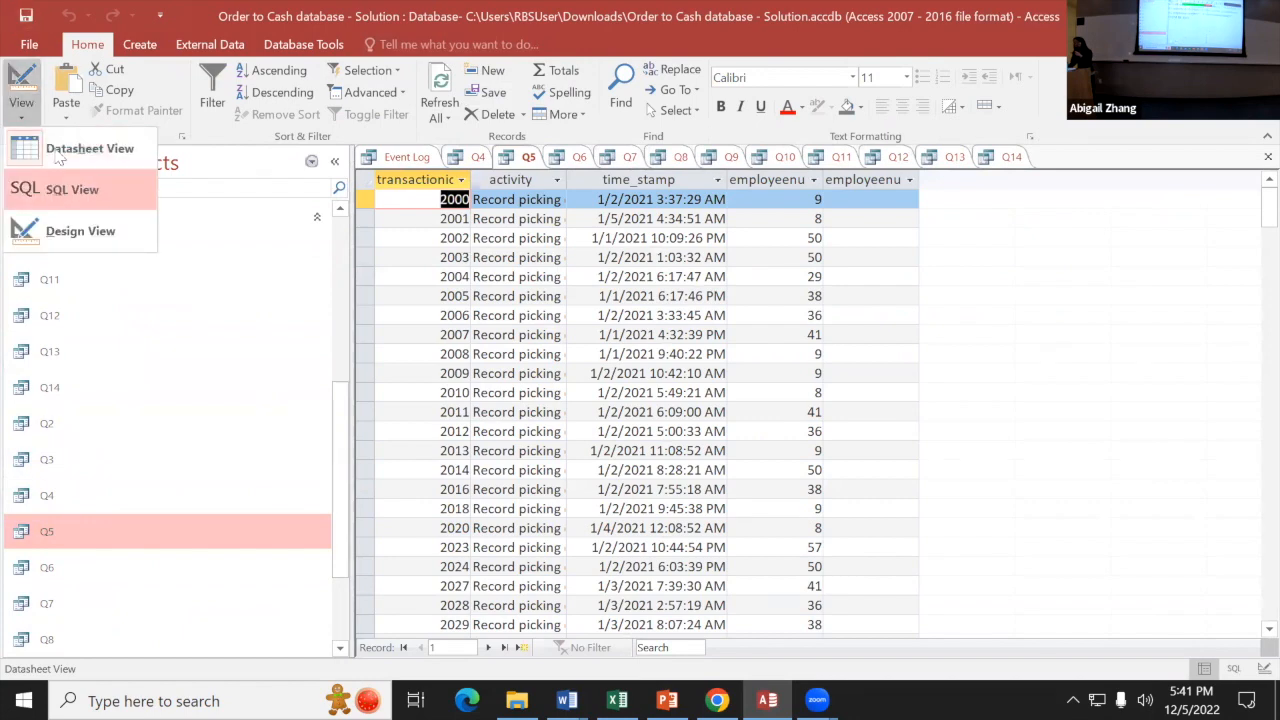
{"action": "left_click", "coordinate": [58, 186]}
{"action": "left_click_drag", "start_coordinate": [606, 345], "coordinate": [358, 195]}
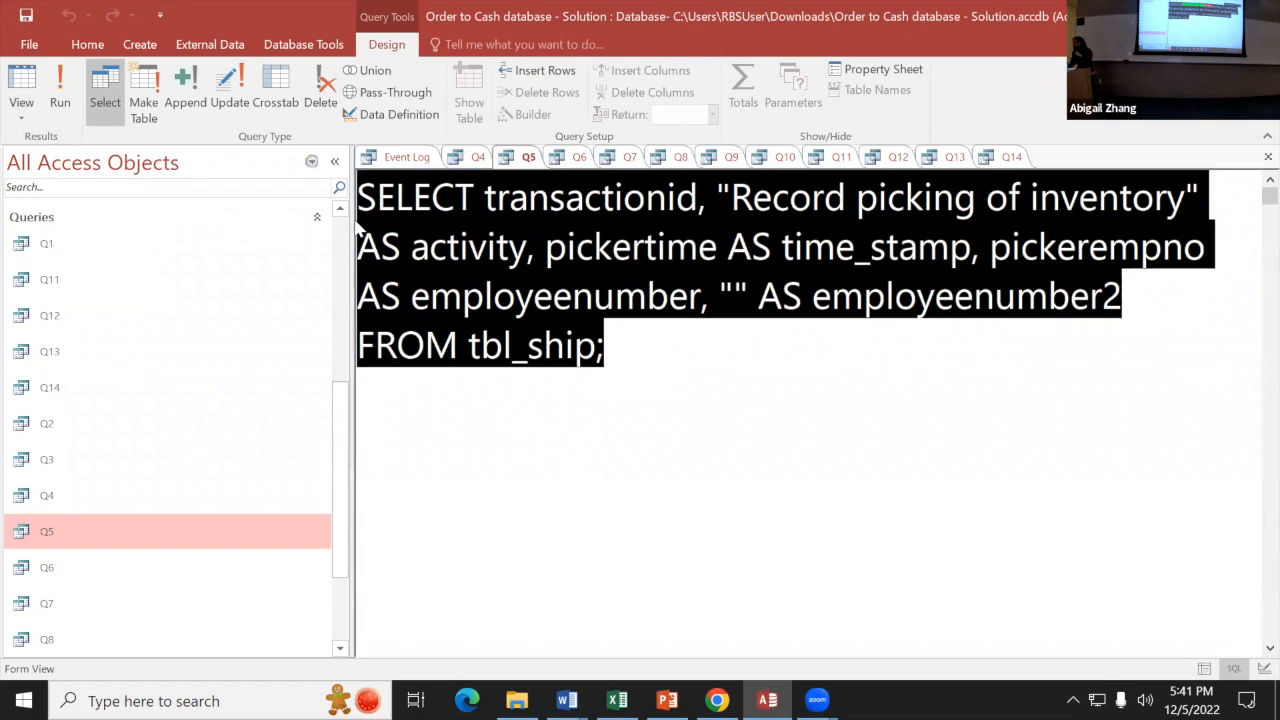
Step: Review the SQL of queries Q6 and Q7, highlighting Q7's condition approvesalesinvyn=True
{"action": "left_click", "coordinate": [578, 157]}
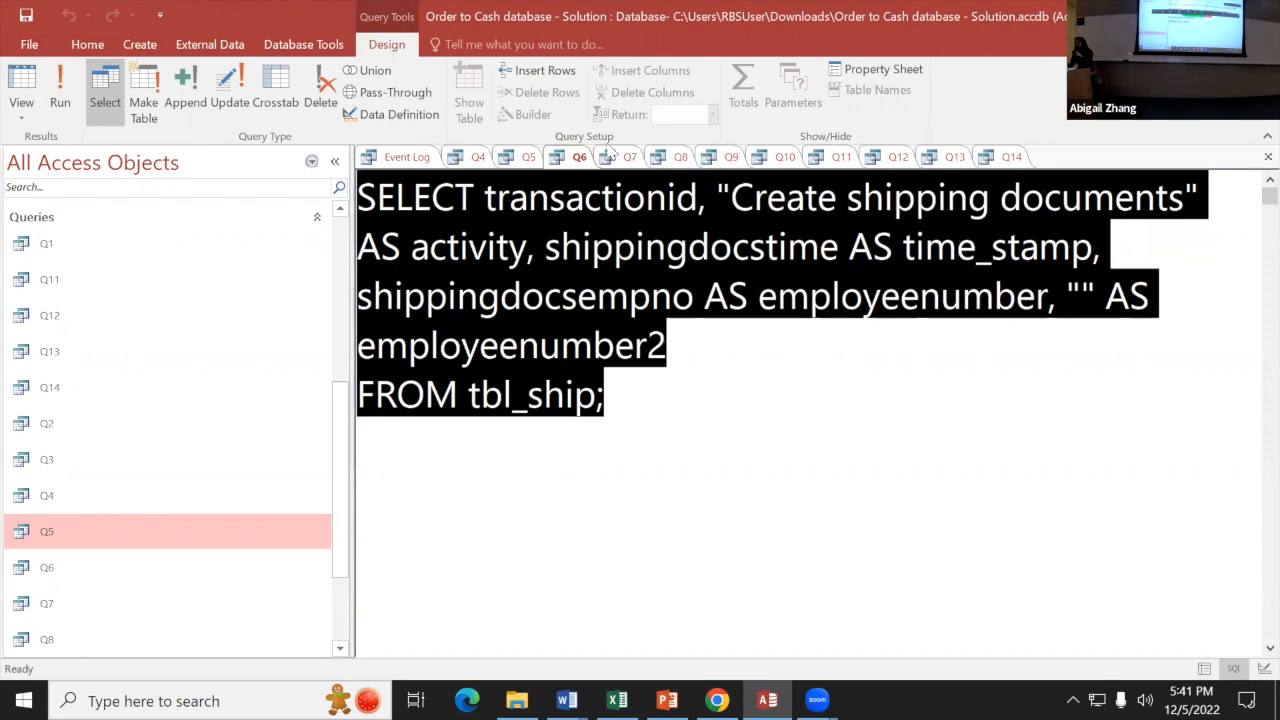
{"action": "left_click", "coordinate": [616, 159]}
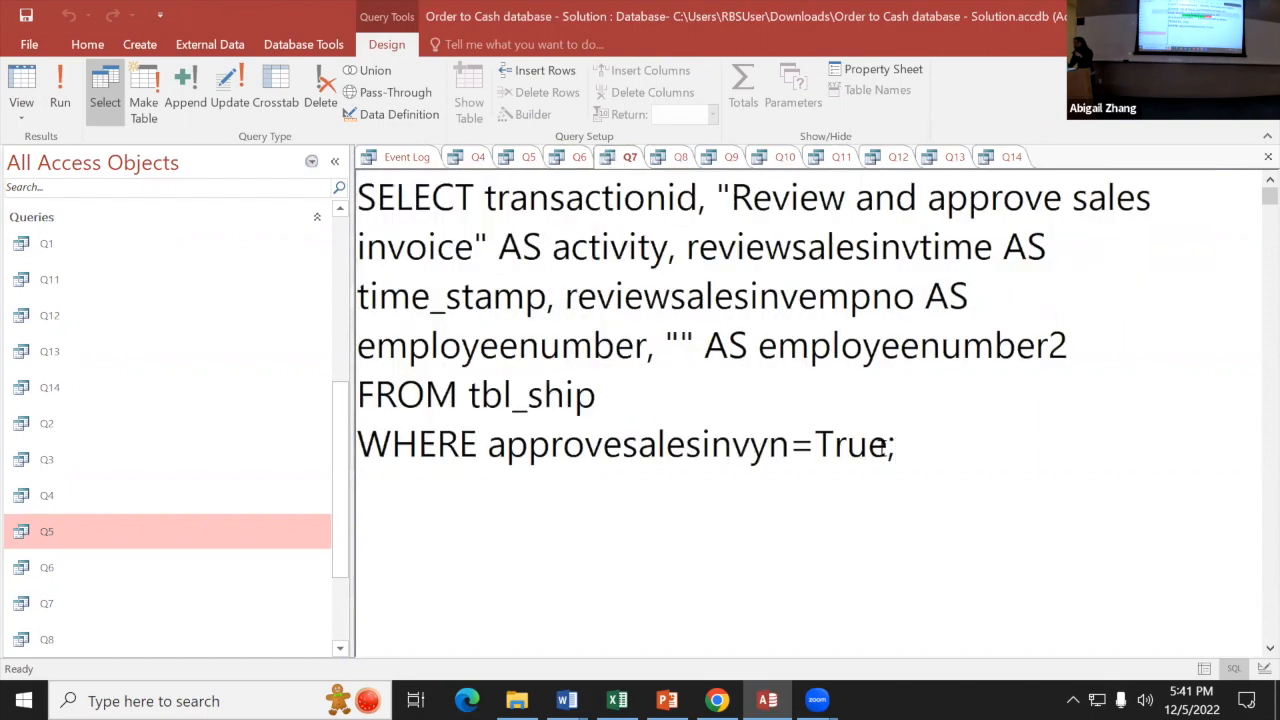
{"action": "left_click_drag", "start_coordinate": [620, 345], "coordinate": [488, 245]}
{"action": "left_click", "coordinate": [363, 225]}
{"action": "left_click_drag", "start_coordinate": [488, 444], "coordinate": [902, 466]}
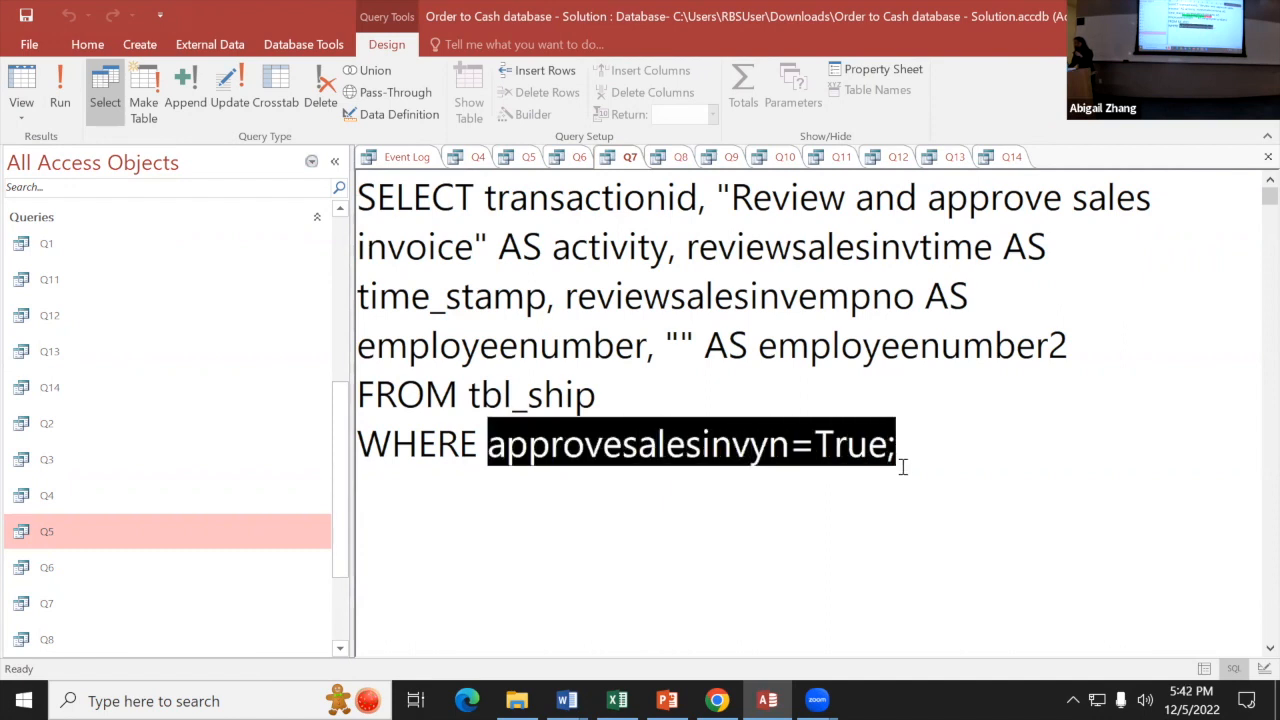
{"action": "left_click", "coordinate": [708, 471]}
{"action": "left_click_drag", "start_coordinate": [488, 444], "coordinate": [946, 486]}
{"action": "left_click", "coordinate": [808, 538]}
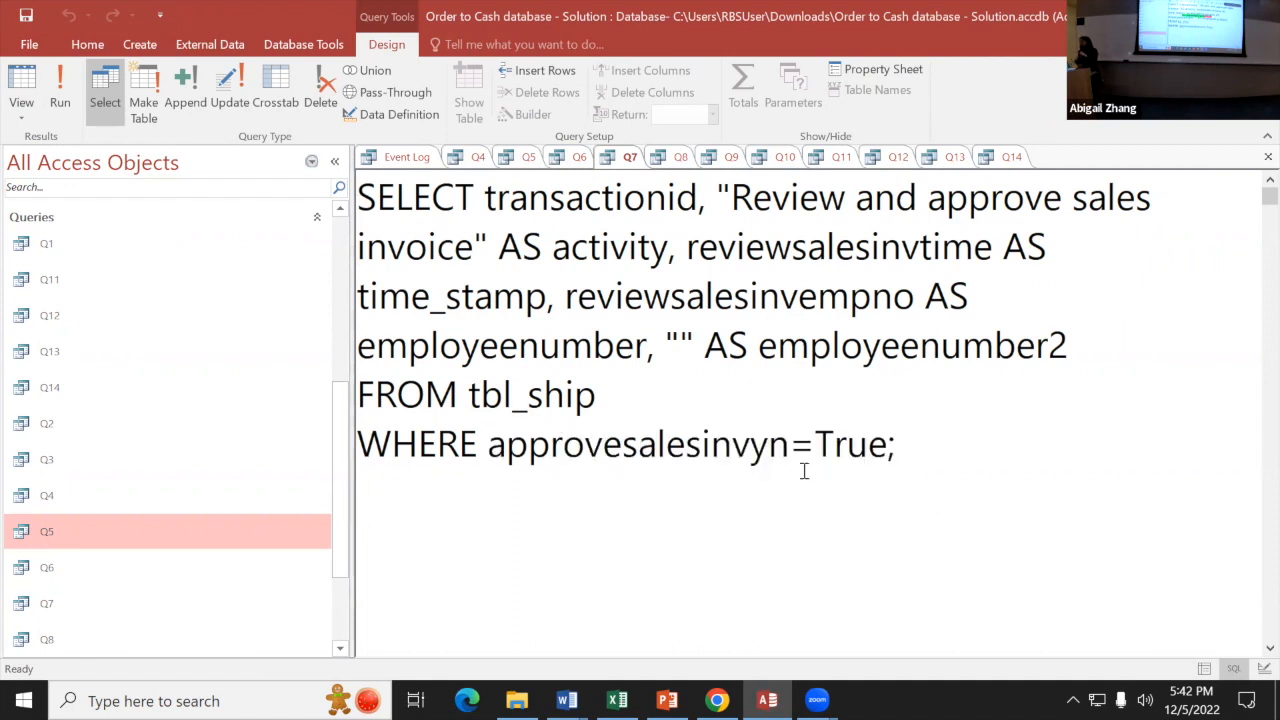
{"action": "left_click", "coordinate": [906, 443]}
Step: Examine the WHERE clause of query Q8 for rejected sales invoices and run the query
{"action": "left_click", "coordinate": [680, 157]}
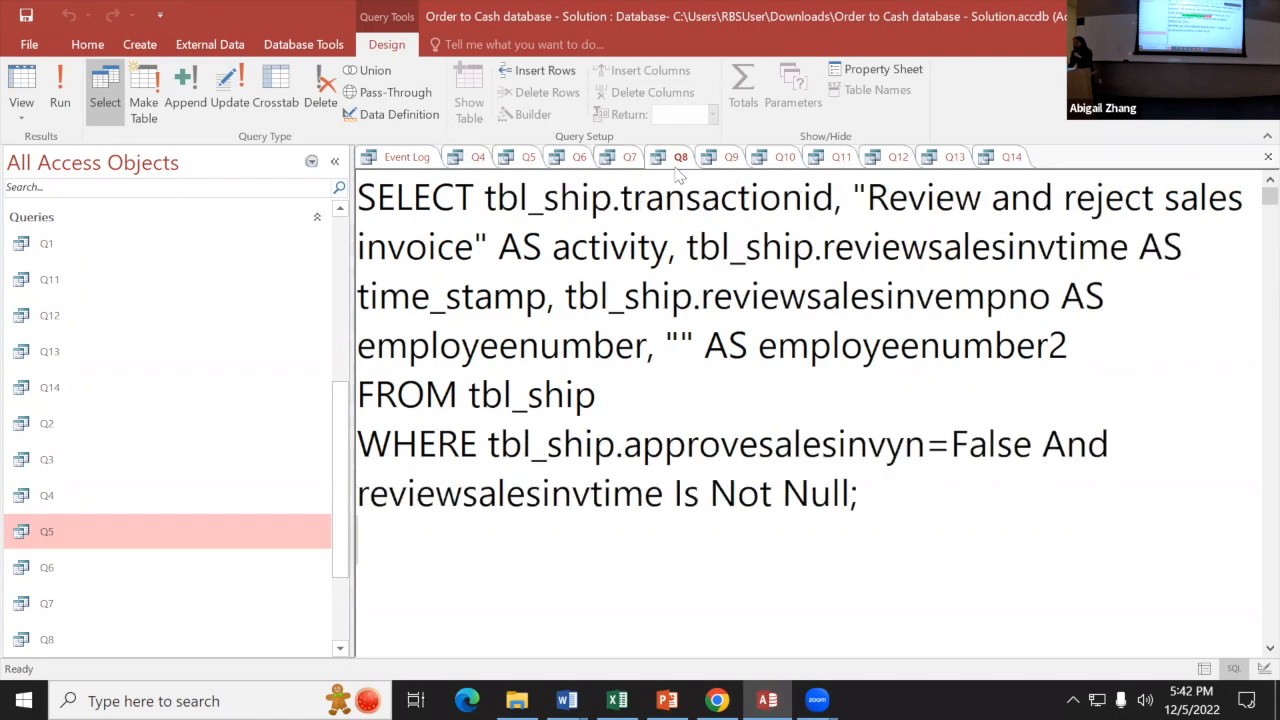
{"action": "left_click_drag", "start_coordinate": [487, 444], "coordinate": [903, 507]}
{"action": "left_click", "coordinate": [678, 500]}
{"action": "left_click_drag", "start_coordinate": [969, 518], "coordinate": [421, 412]}
{"action": "left_click", "coordinate": [634, 512]}
{"action": "left_click", "coordinate": [60, 90]}
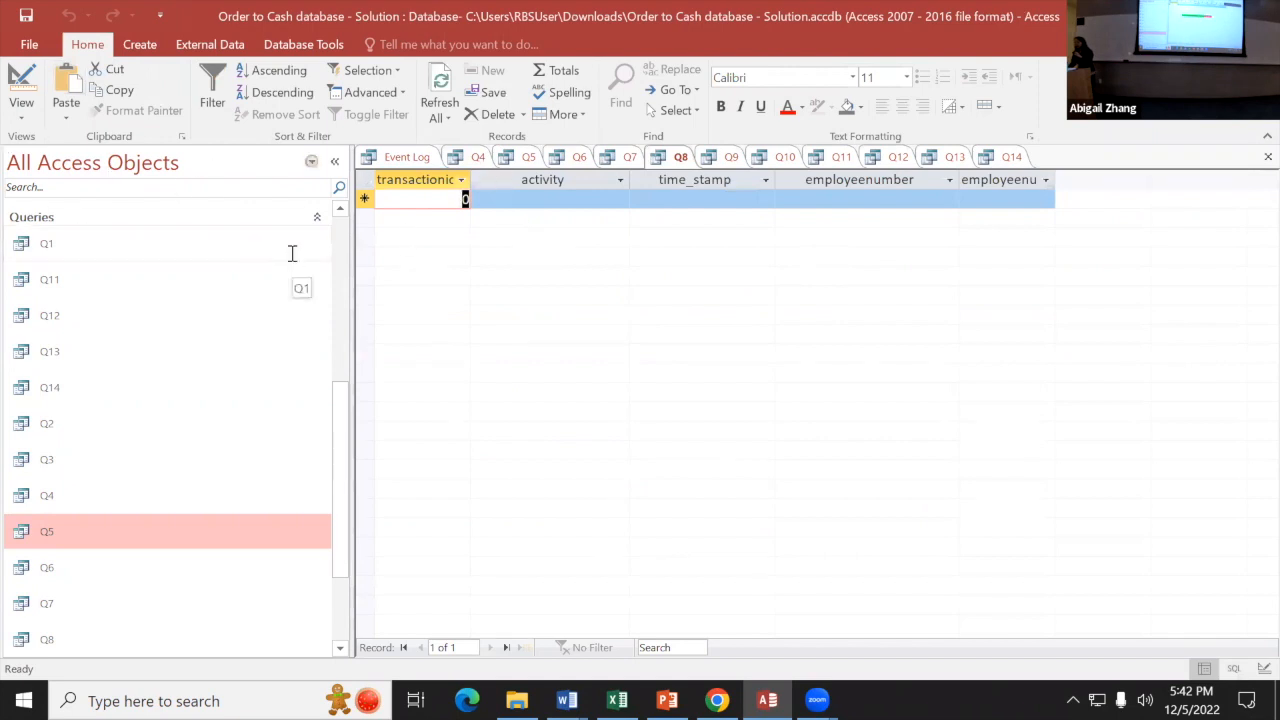
Step: Examine query Q9's SQL, highlighting the emailsalesinvtime condition in its WHERE clause
{"action": "left_click", "coordinate": [718, 165]}
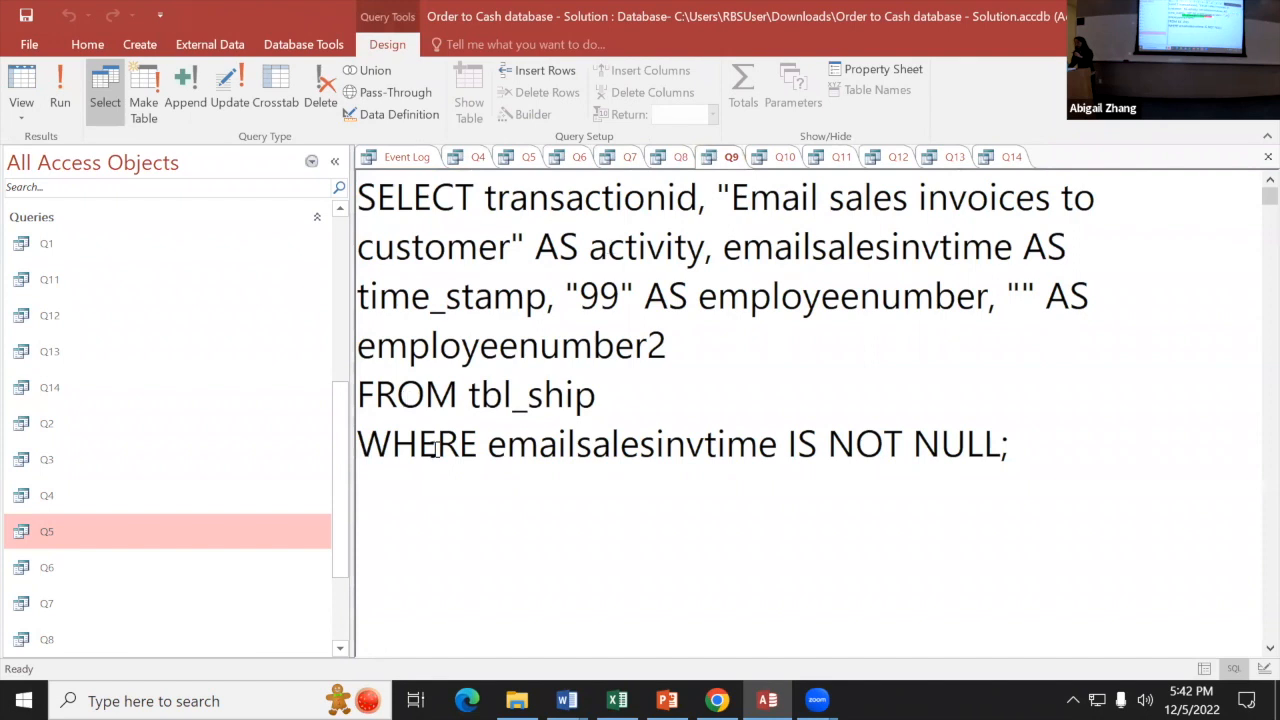
{"action": "left_click_drag", "start_coordinate": [391, 443], "coordinate": [598, 443]}
{"action": "left_click", "coordinate": [593, 443]}
{"action": "left_click_drag", "start_coordinate": [487, 447], "coordinate": [838, 452]}
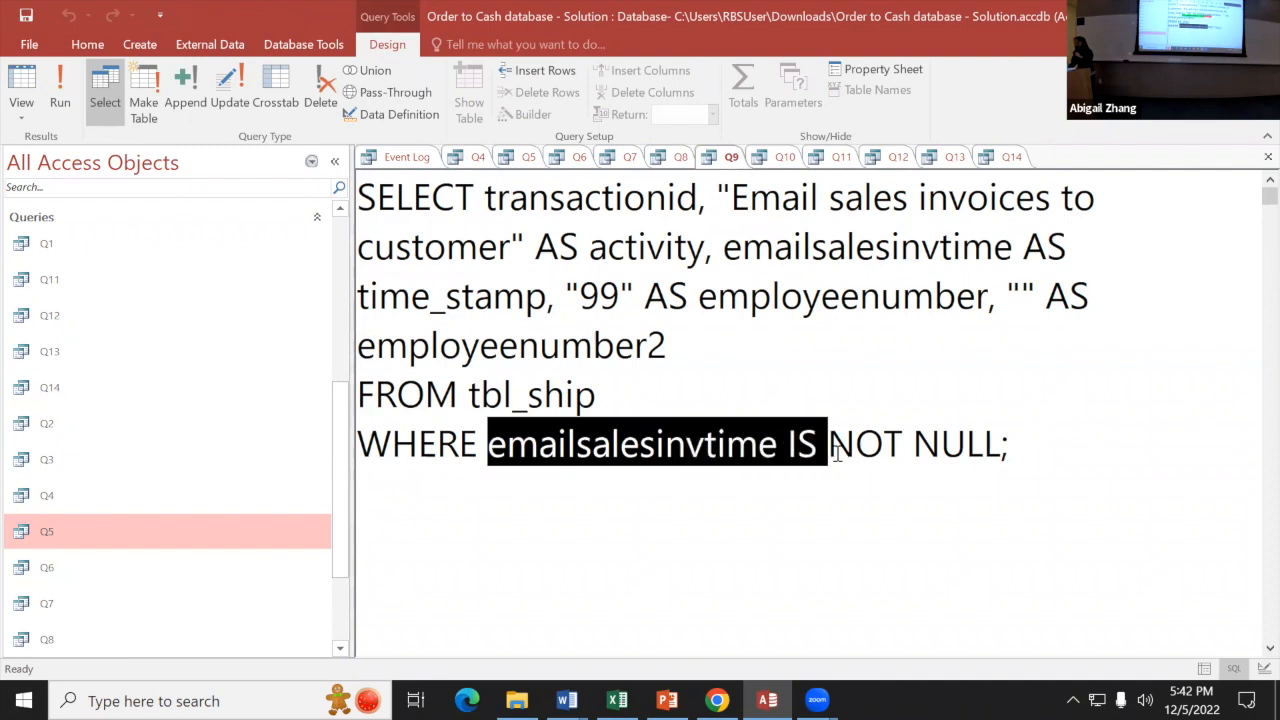
Step: Look through query Q10's records and the SQL statements of queries Q11 and Q12
{"action": "left_click", "coordinate": [783, 158]}
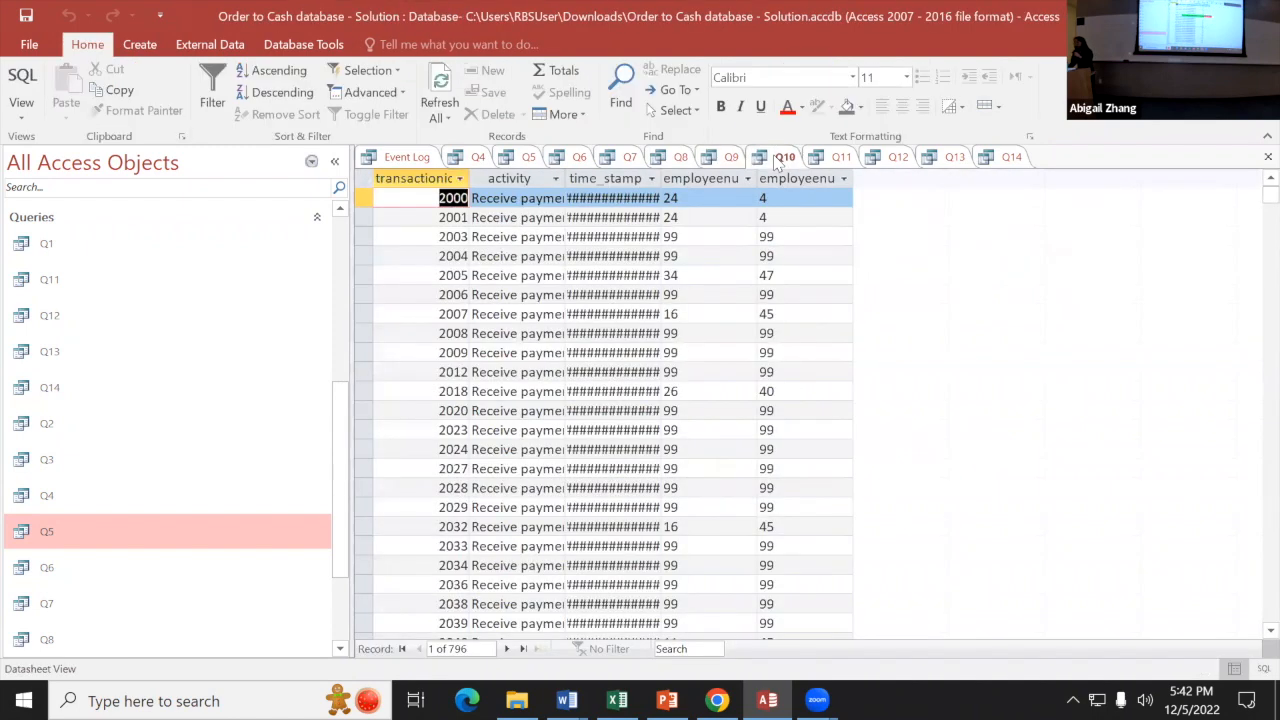
{"action": "left_click", "coordinate": [841, 158]}
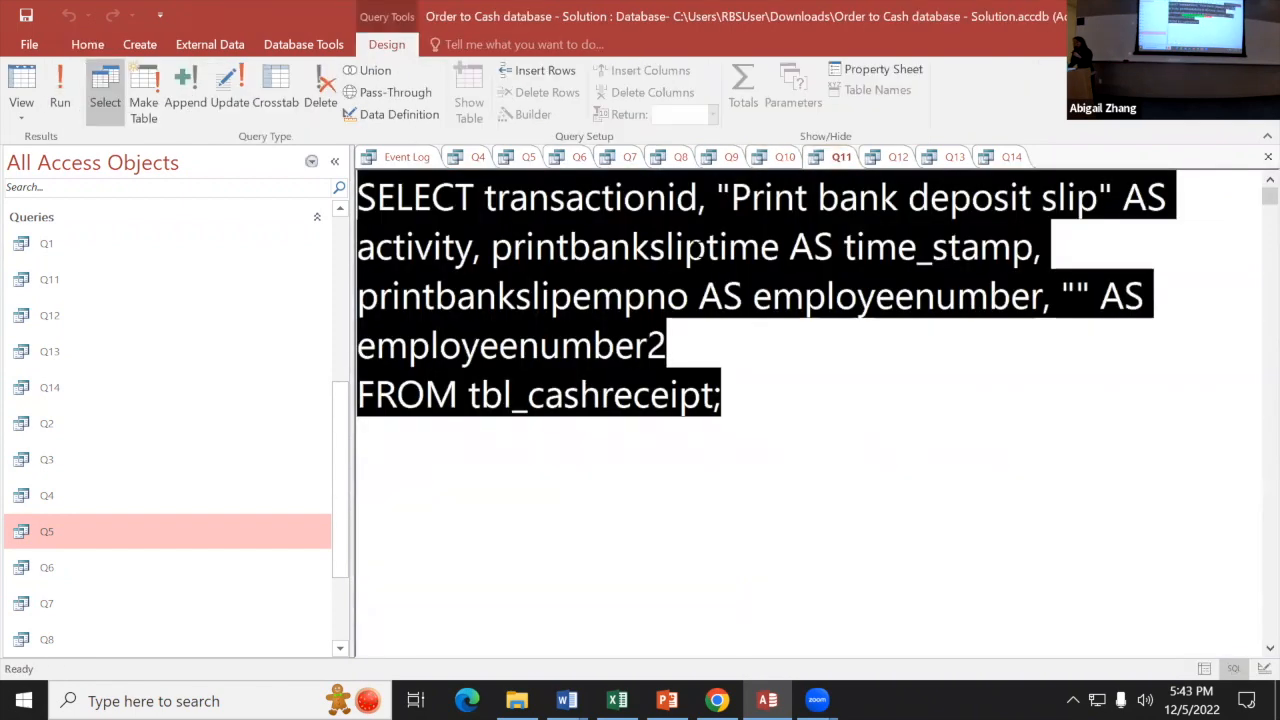
{"action": "left_click", "coordinate": [895, 158]}
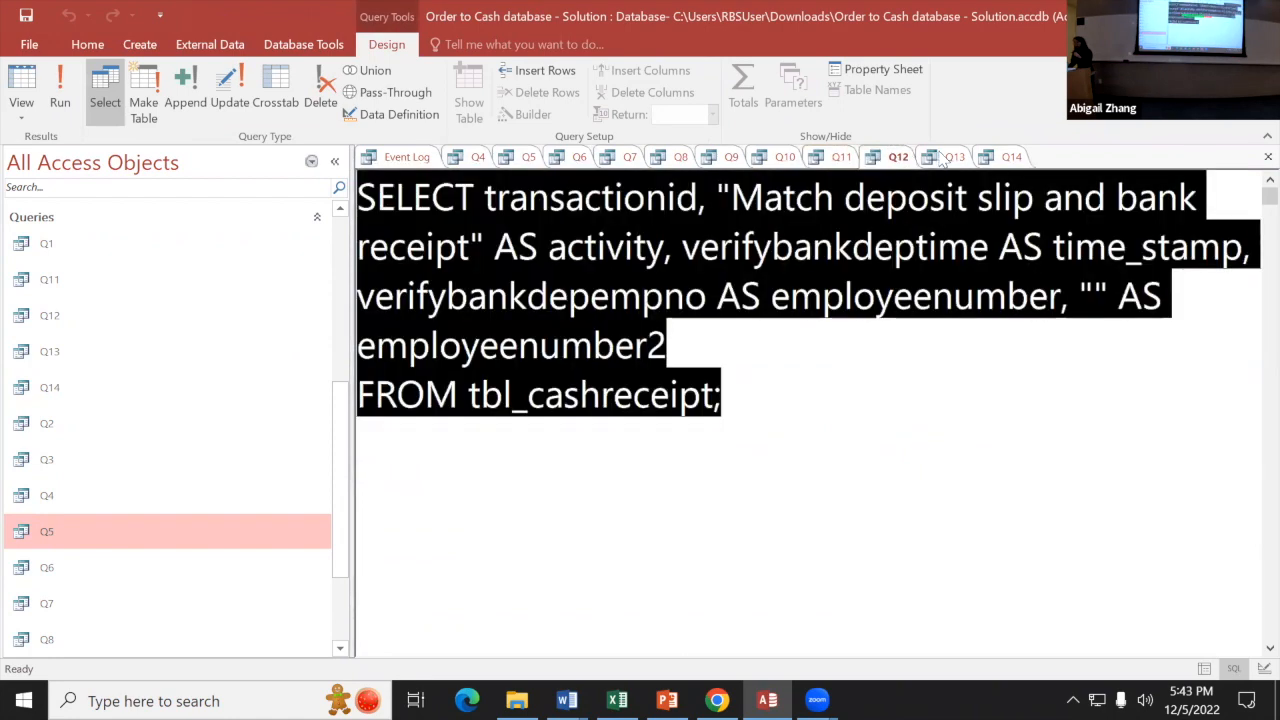
Step: Review the remittance queries Q13 and Q14, highlighting their crshredyesno and crscannedyesno conditions
{"action": "left_click", "coordinate": [950, 158]}
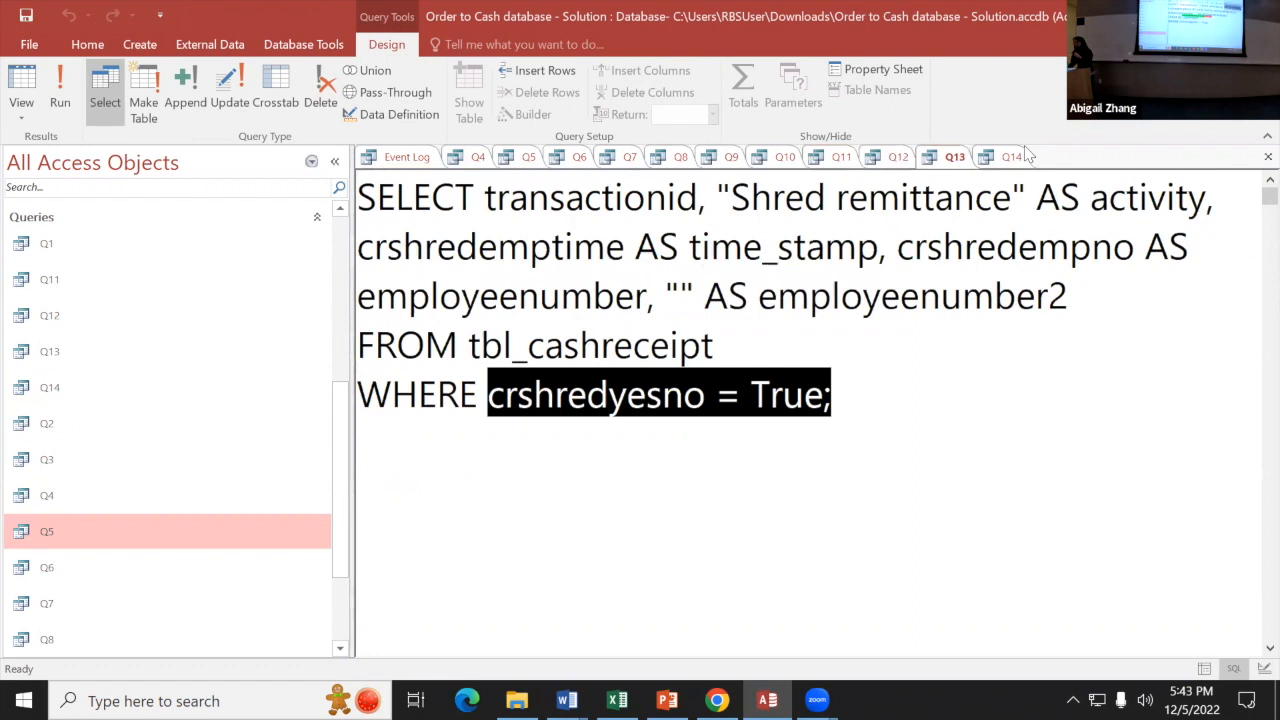
{"action": "left_click_drag", "start_coordinate": [830, 397], "coordinate": [486, 400]}
{"action": "left_click", "coordinate": [998, 162]}
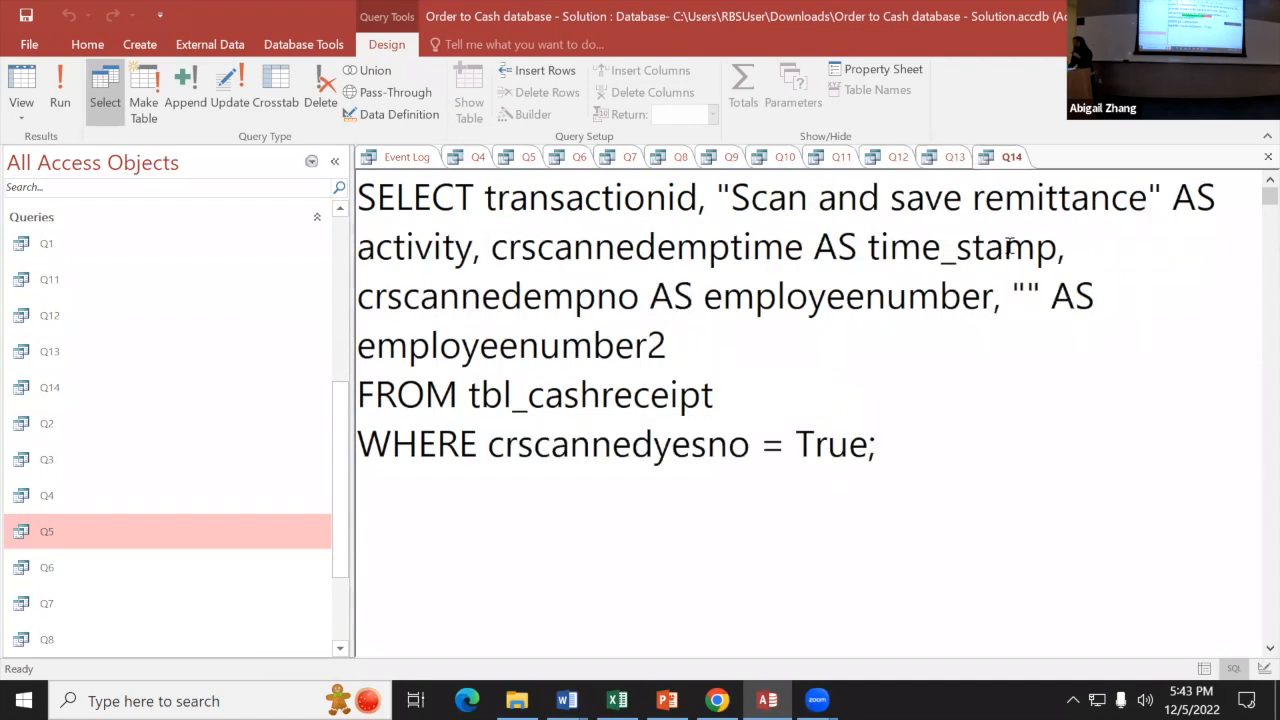
{"action": "left_click_drag", "start_coordinate": [505, 452], "coordinate": [737, 463]}
{"action": "left_click", "coordinate": [375, 516]}
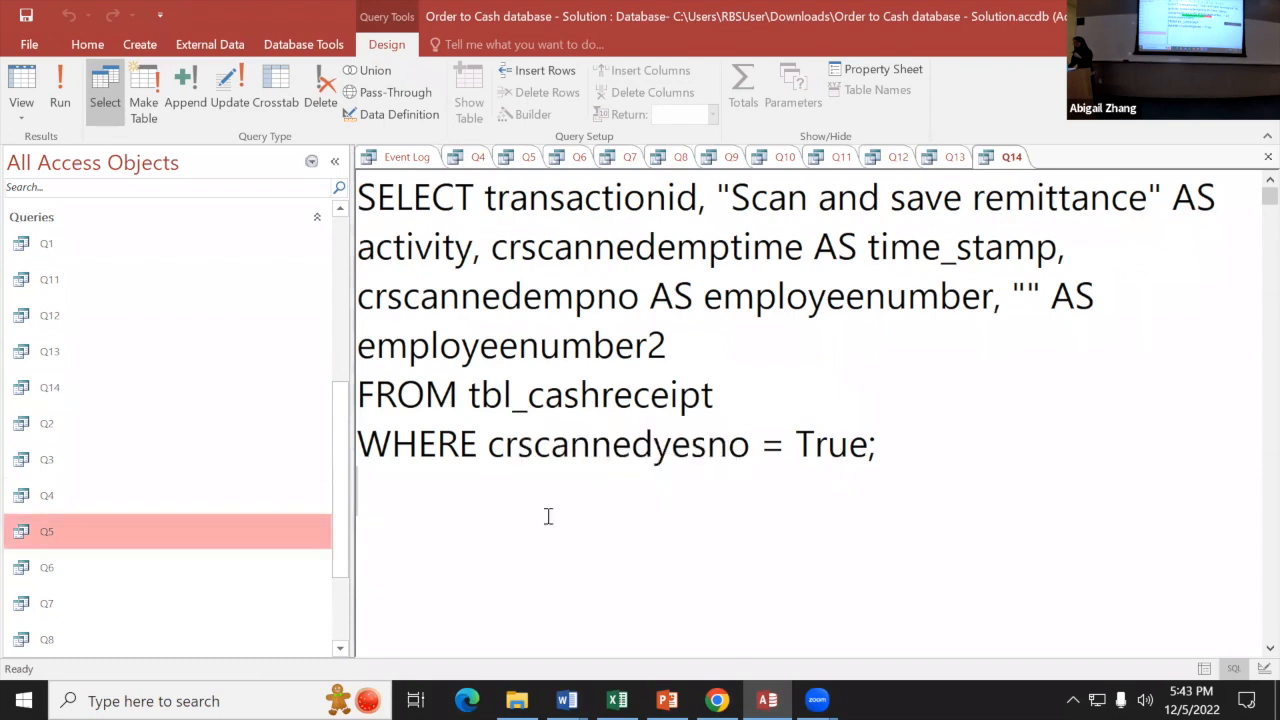
{"action": "left_click_drag", "start_coordinate": [884, 438], "coordinate": [690, 460]}
Step: Show the Event Log query results, check the record count and select the transactionid column
{"action": "left_click", "coordinate": [384, 158]}
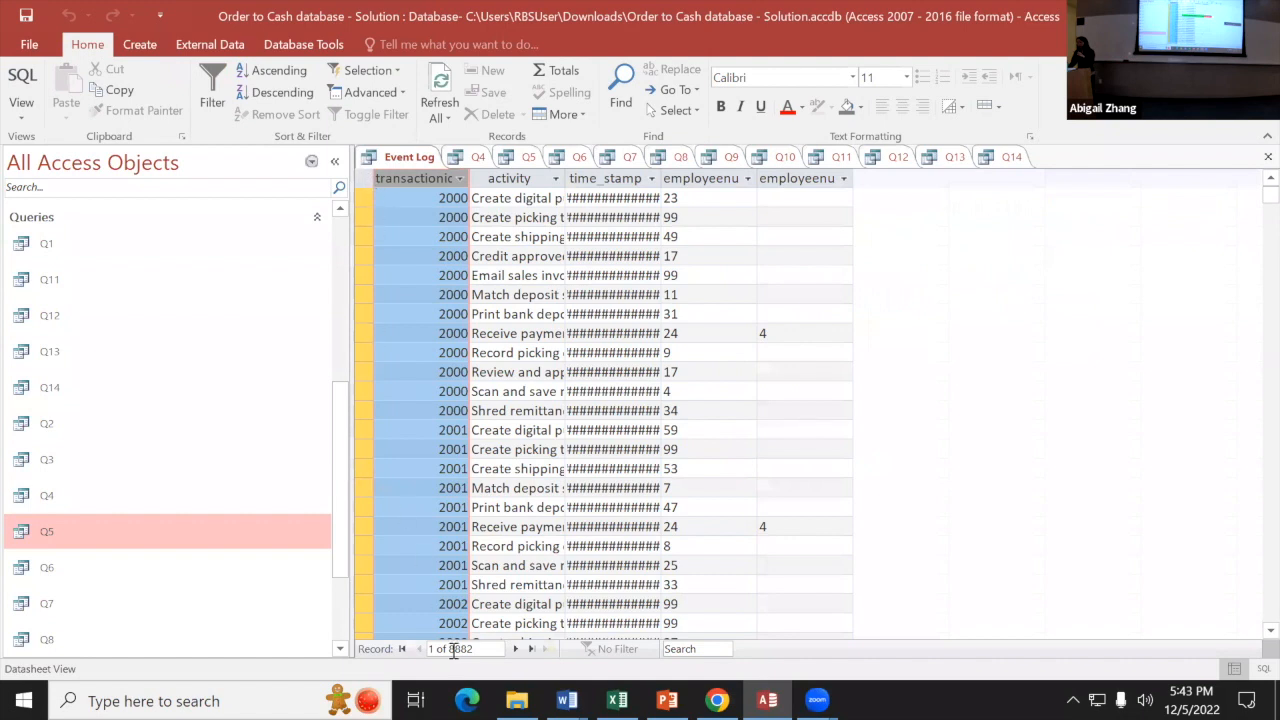
{"action": "left_click", "coordinate": [593, 604]}
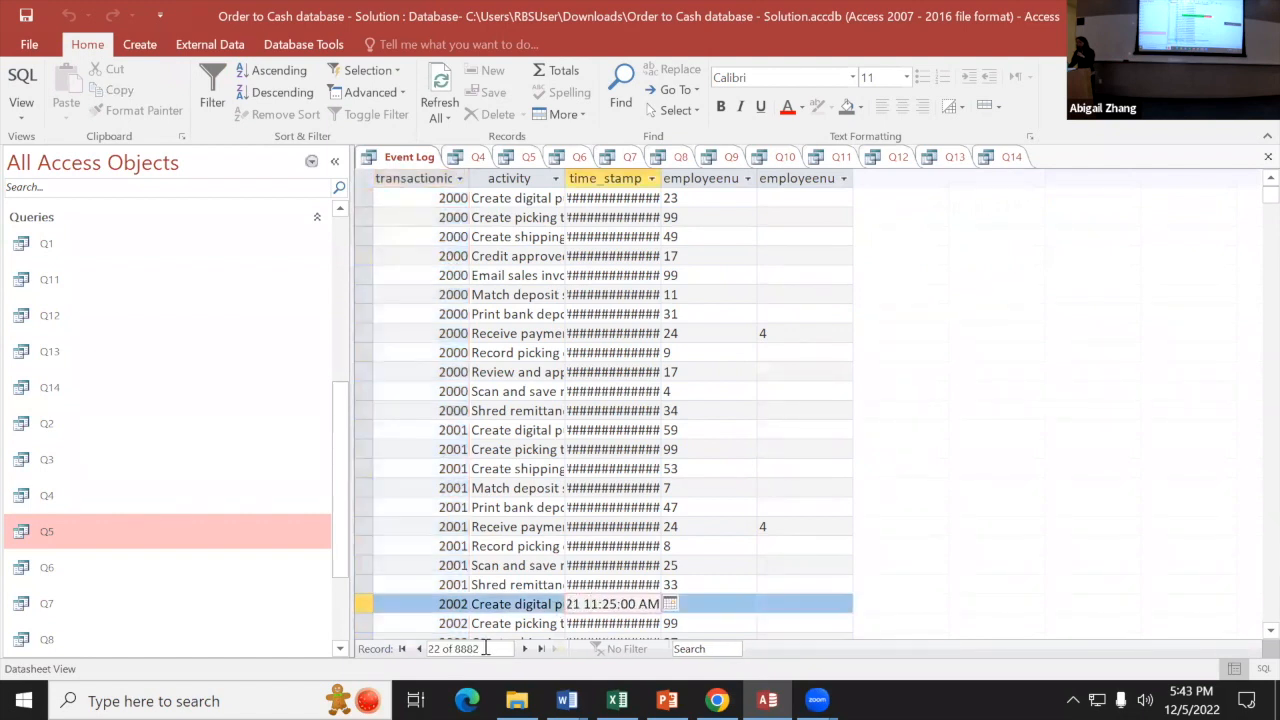
{"action": "left_click", "coordinate": [416, 172]}
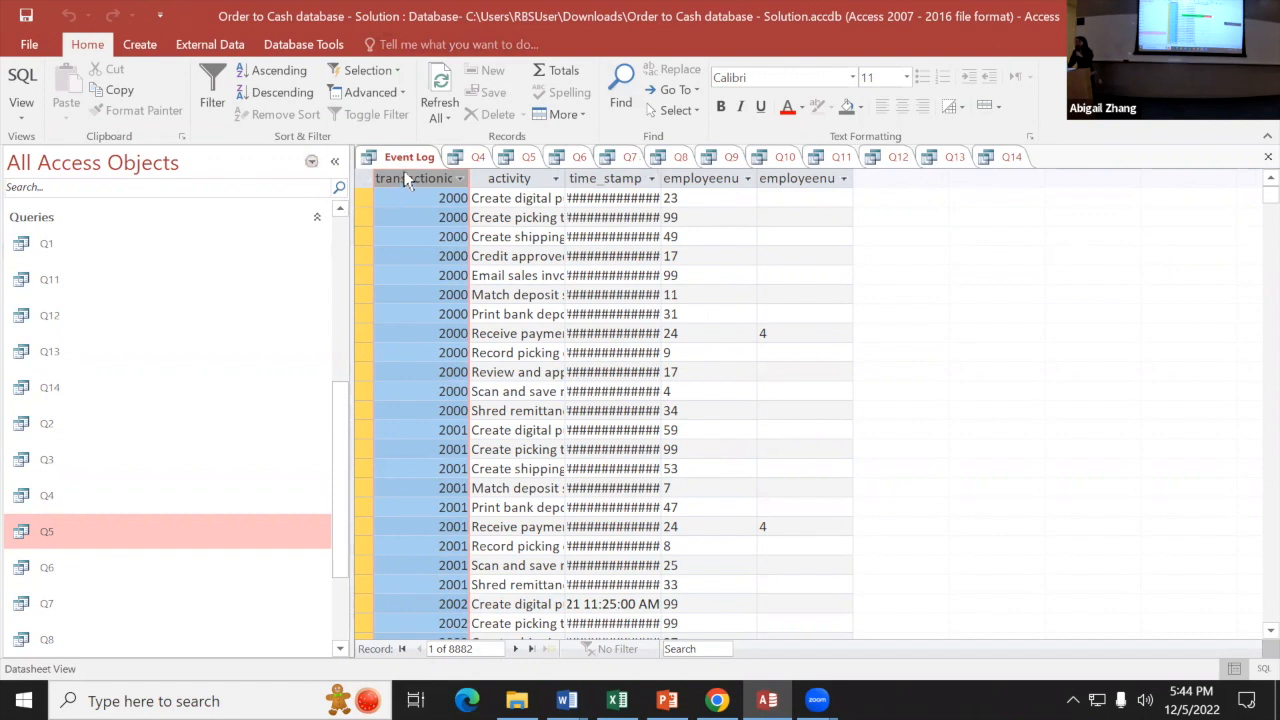
Step: Switch to Chrome and bring up the opening page of Build_the_dashboards Instruction 2022.pdf
{"action": "key", "text": "alt+Tab"}
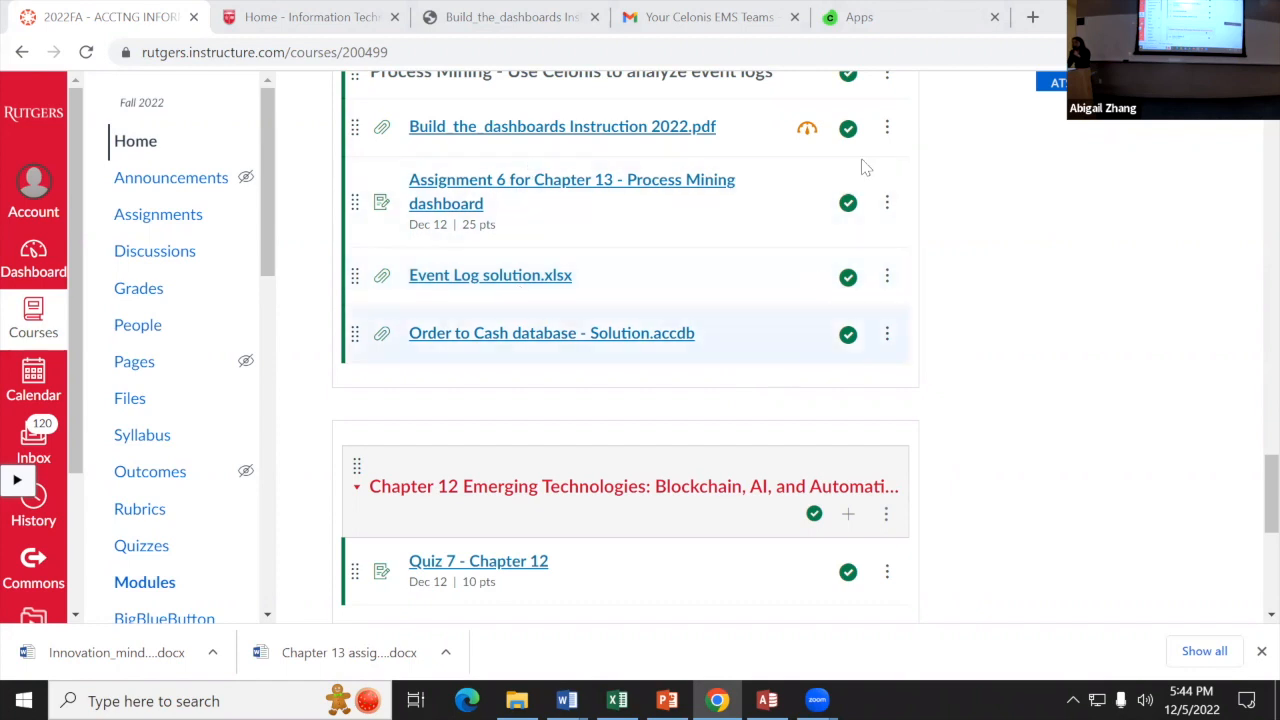
{"action": "left_click", "coordinate": [890, 17]}
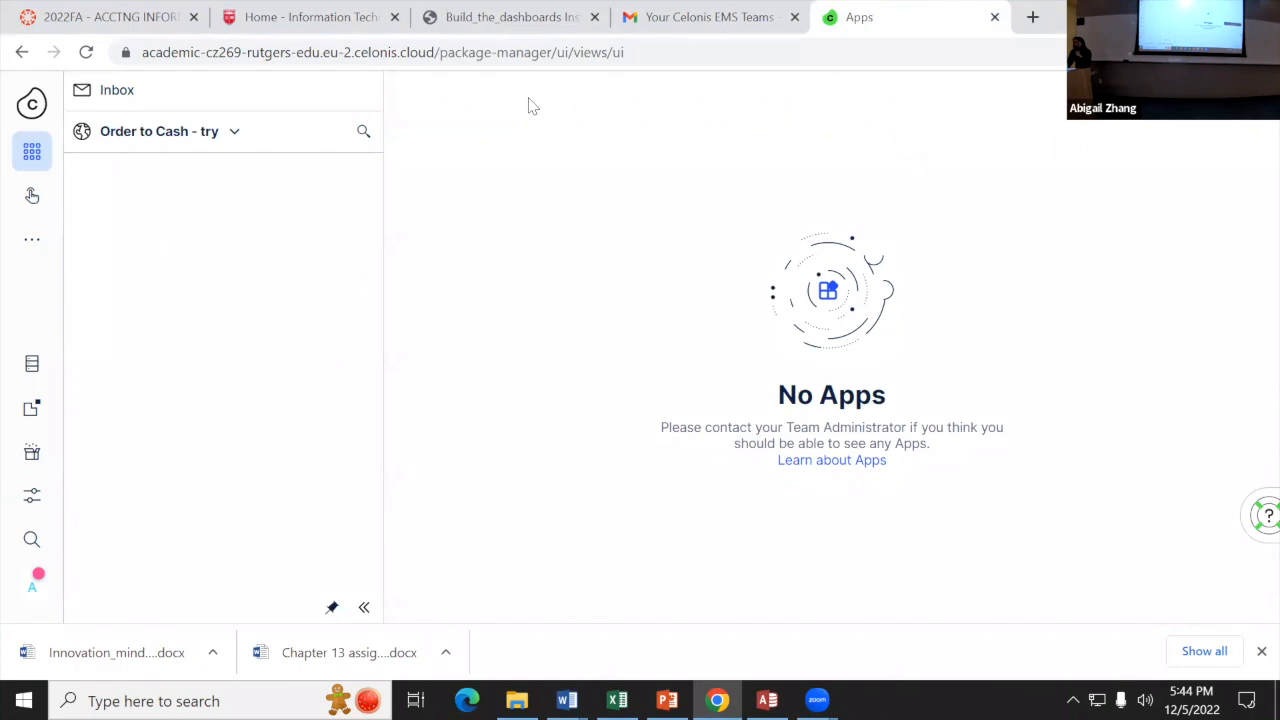
{"action": "left_click", "coordinate": [510, 17]}
{"action": "scroll", "coordinate": [489, 415], "scroll_direction": "up", "scroll_amount": 10}
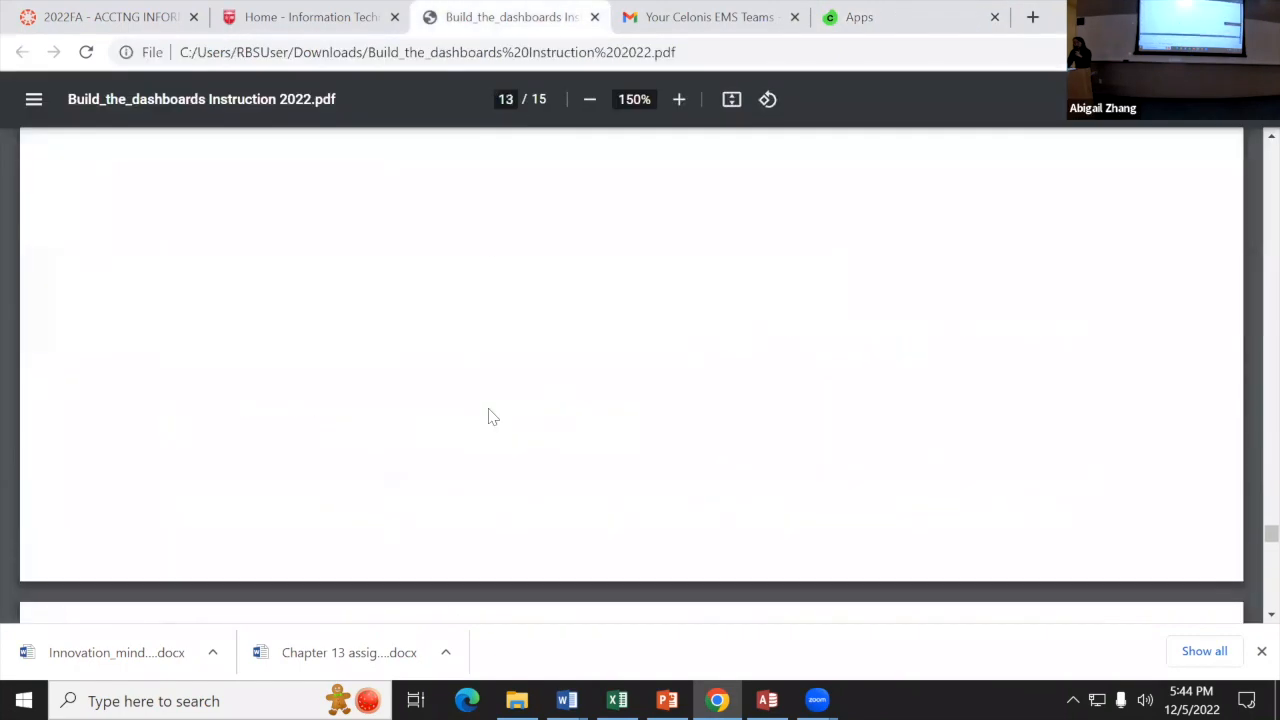
{"action": "scroll", "coordinate": [489, 415], "scroll_direction": "up", "scroll_amount": 15}
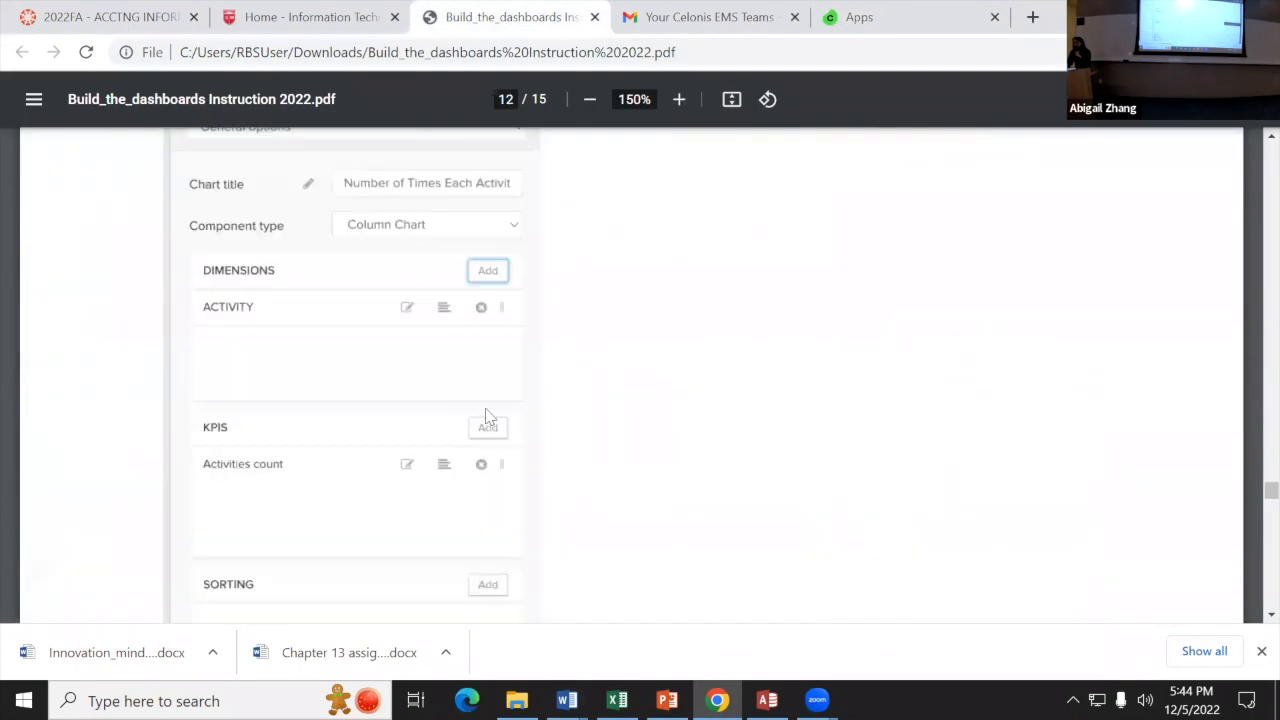
{"action": "scroll", "coordinate": [490, 572], "scroll_direction": "up", "scroll_amount": 5}
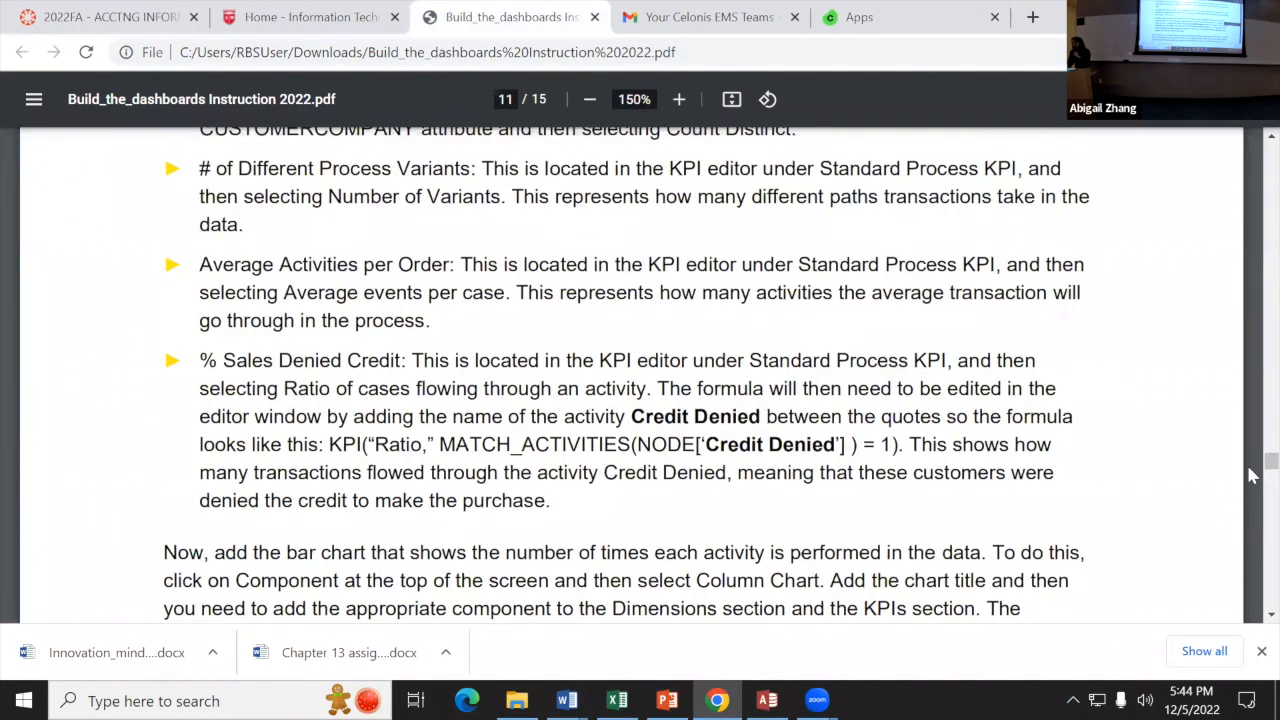
{"action": "scroll", "coordinate": [1250, 284], "scroll_direction": "up", "scroll_amount": 20}
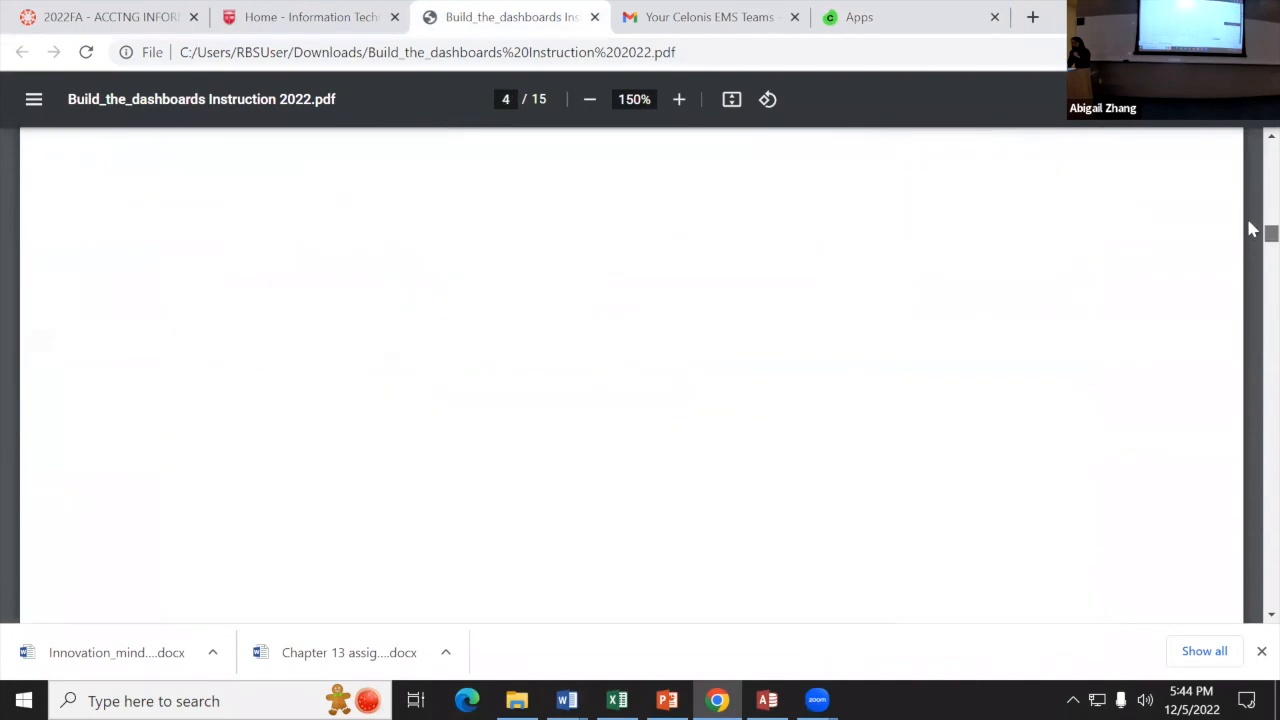
{"action": "scroll", "coordinate": [915, 271], "scroll_direction": "up", "scroll_amount": 8}
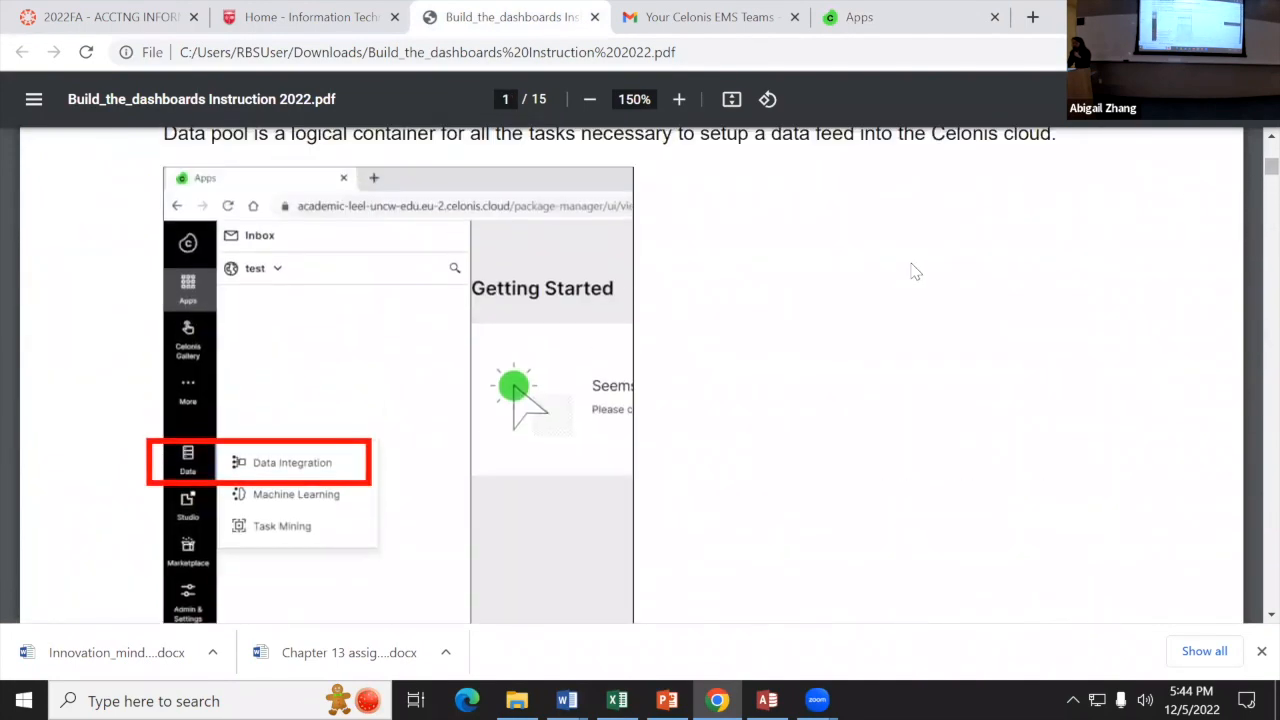
{"action": "scroll", "coordinate": [874, 262], "scroll_direction": "down", "scroll_amount": 2}
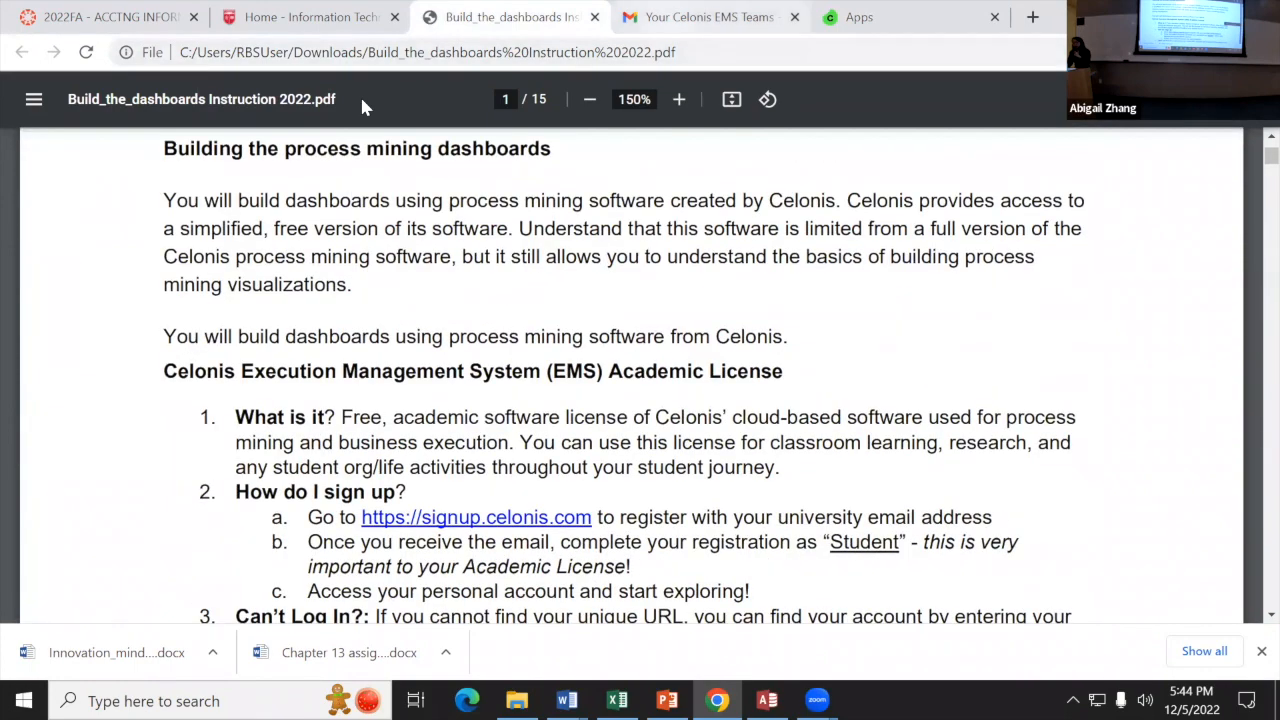
Step: View the Celonis team login e-mail in Gmail, and display the Celonis Apps page
{"action": "key", "text": "ctrl+Tab"}
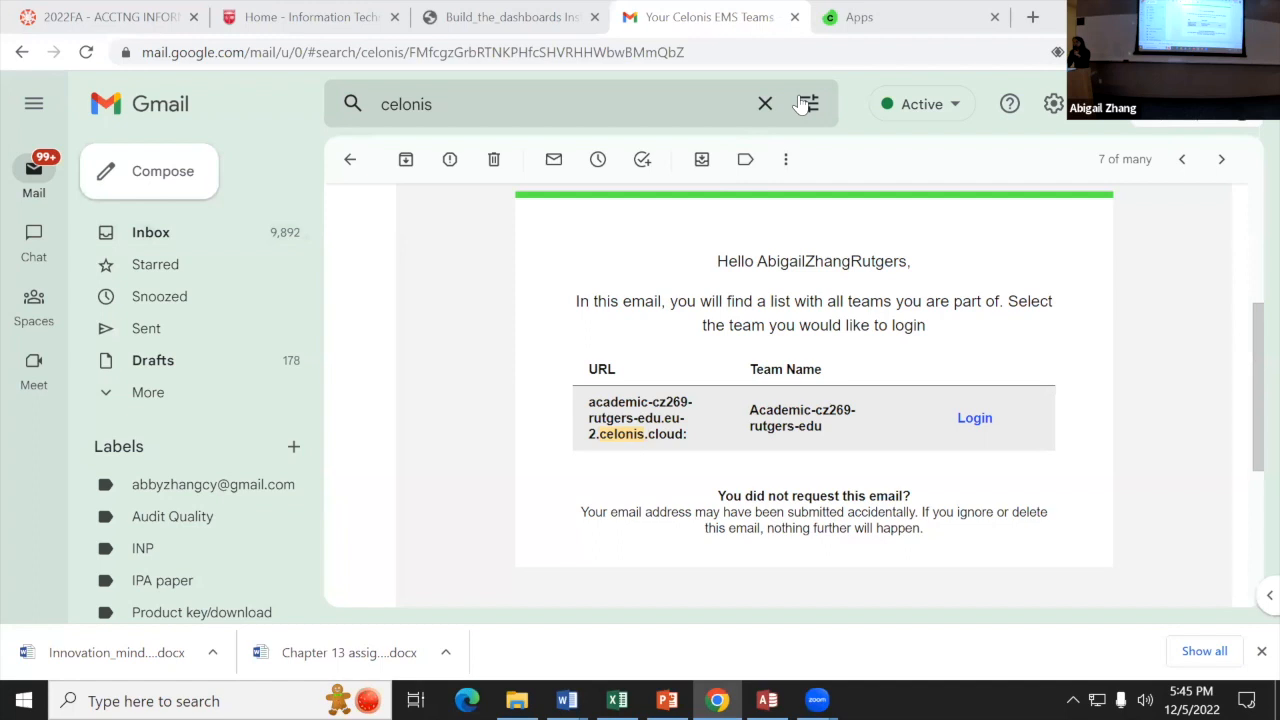
{"action": "left_click", "coordinate": [880, 17]}
{"action": "mouse_move", "coordinate": [86, 131]}
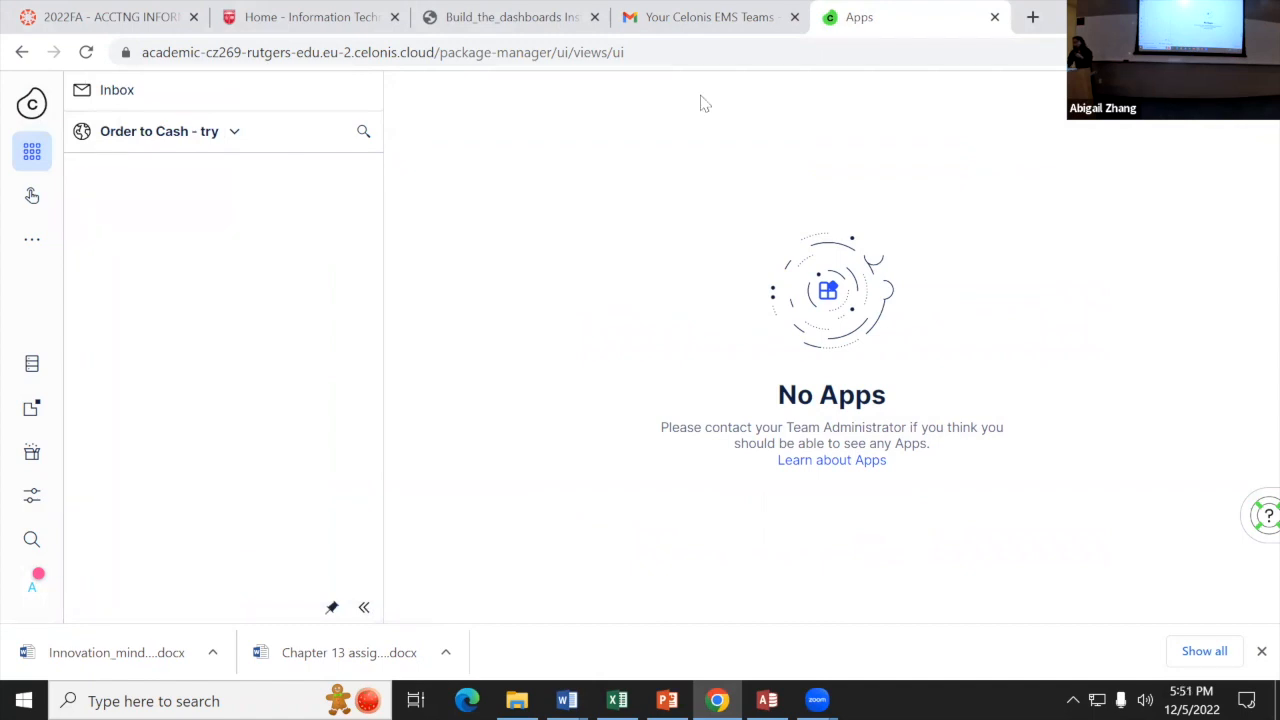
Step: Consult the instruction PDF for the Data Integration menu and section 1B on uploading data into the data pool
{"action": "left_click", "coordinate": [507, 27]}
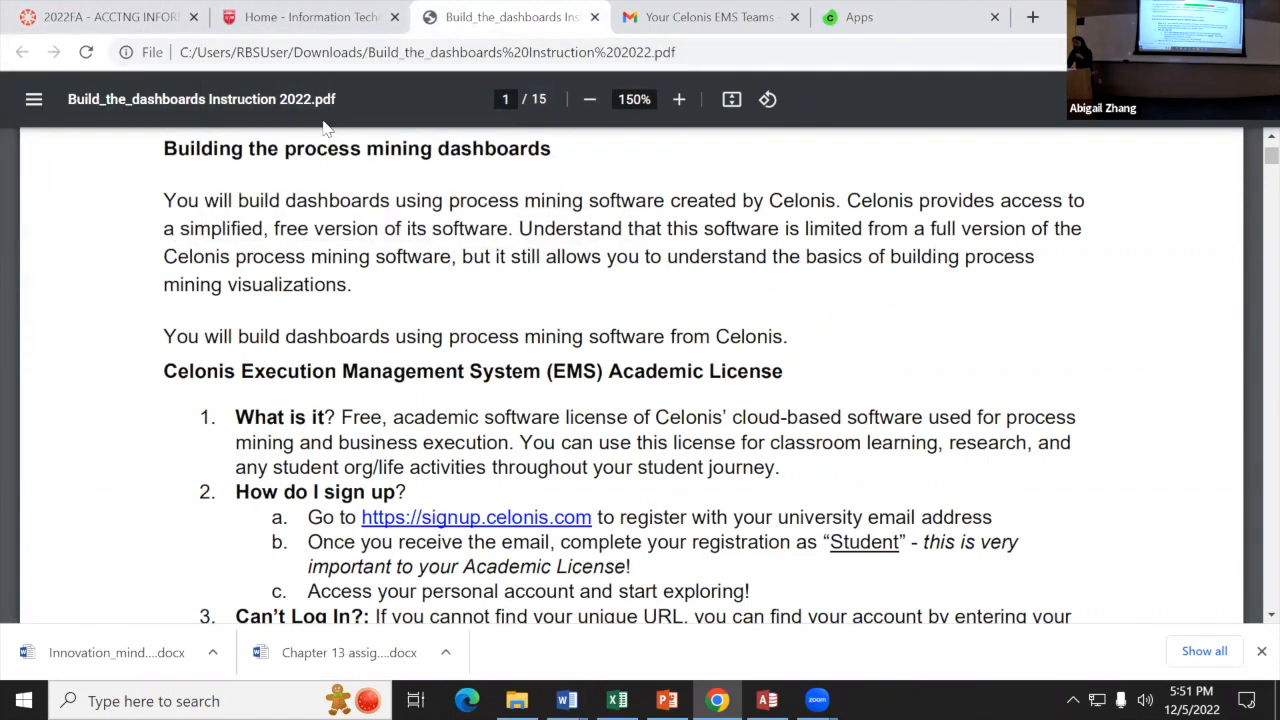
{"action": "scroll", "coordinate": [420, 460], "scroll_direction": "down", "scroll_amount": 10}
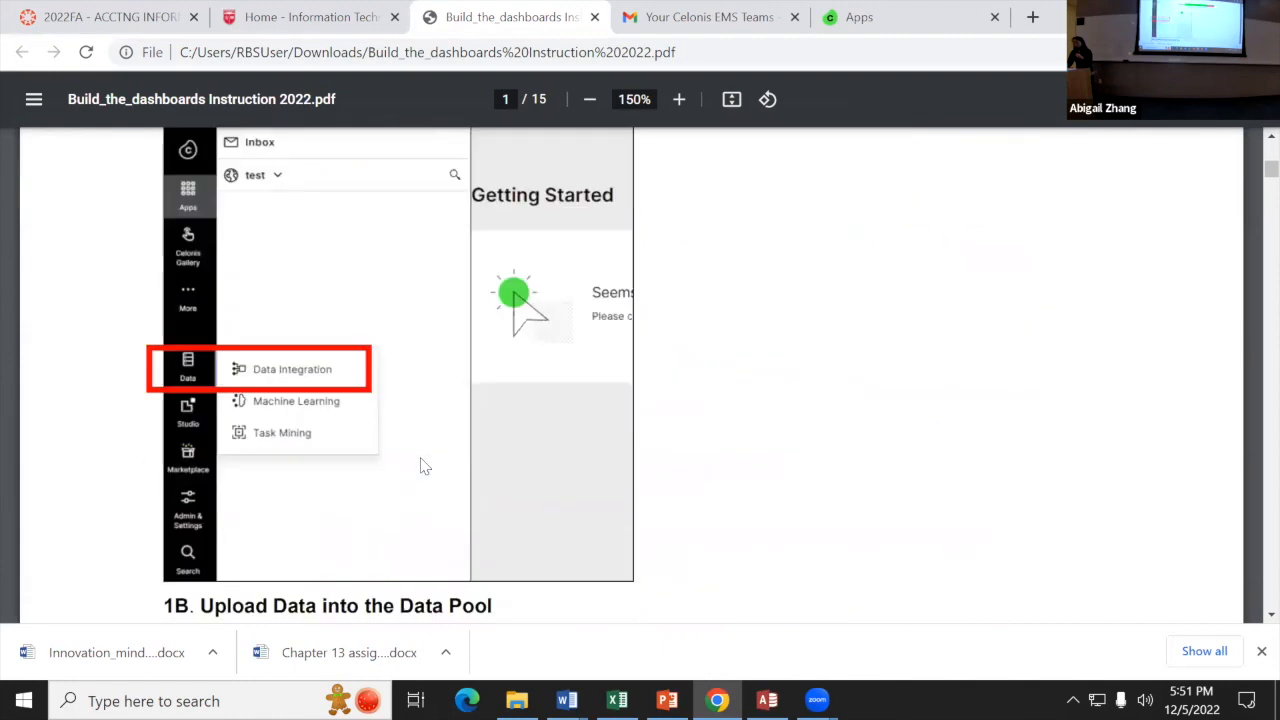
{"action": "scroll", "coordinate": [424, 462], "scroll_direction": "down", "scroll_amount": 2}
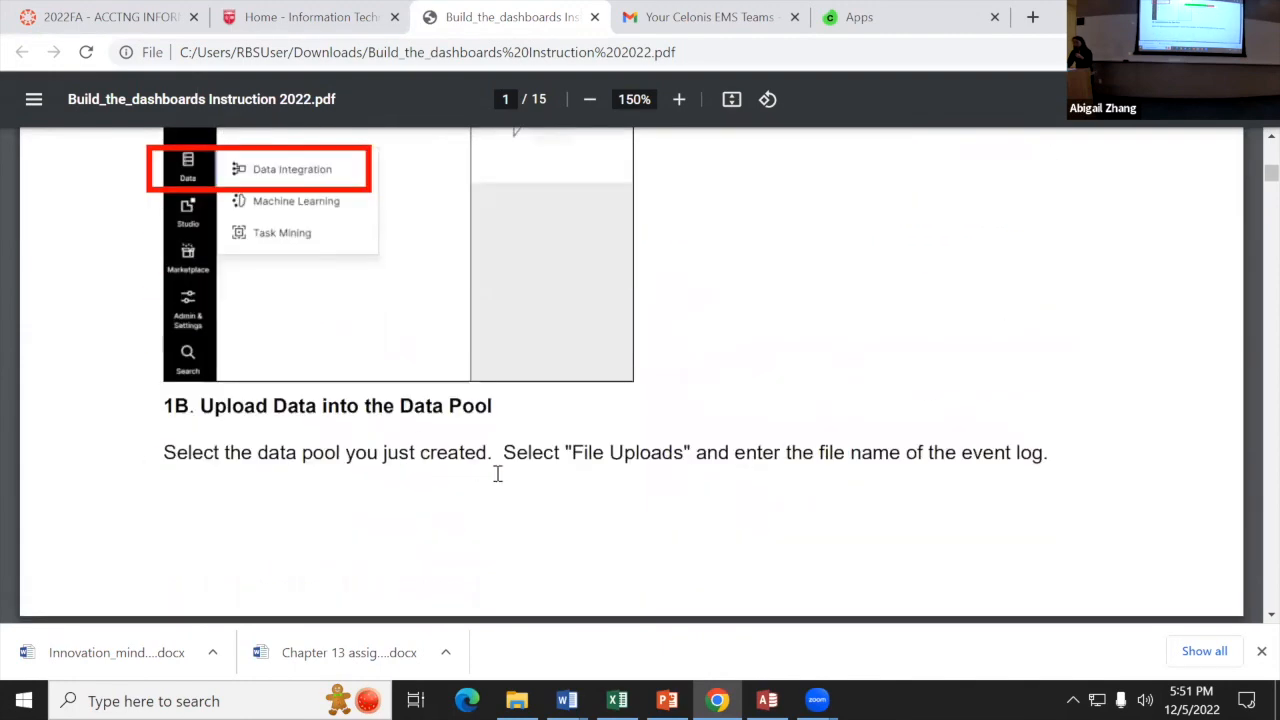
Step: Consult the instruction PDF on file uploads, the Configure Data Schema option and the header row setting
{"action": "scroll", "coordinate": [497, 474], "scroll_direction": "down", "scroll_amount": 8}
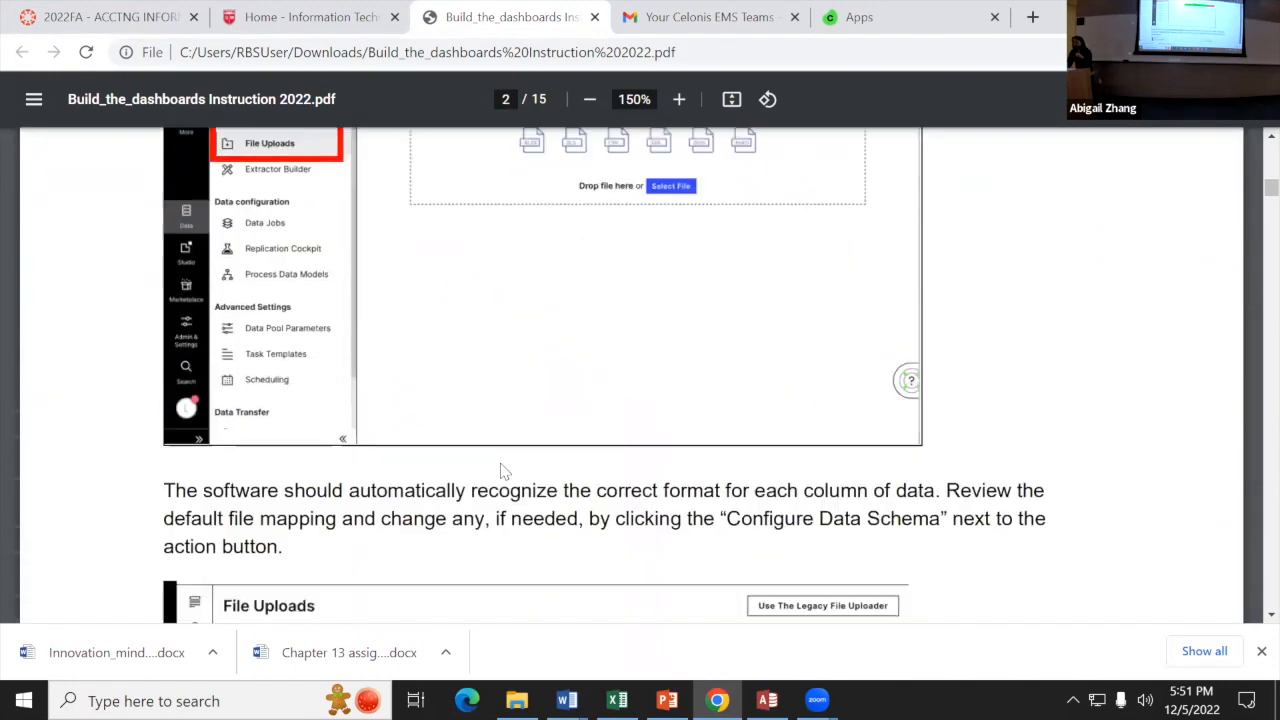
{"action": "scroll", "coordinate": [505, 472], "scroll_direction": "down", "scroll_amount": 10}
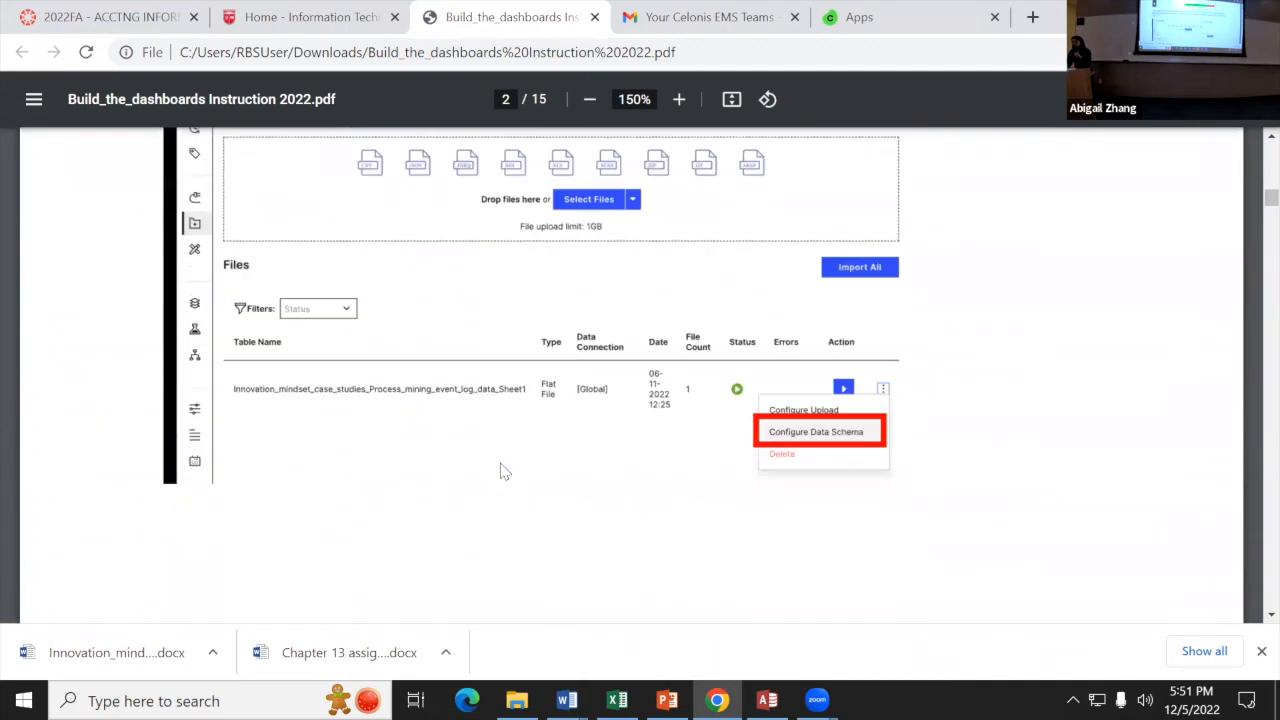
{"action": "scroll", "coordinate": [505, 472], "scroll_direction": "down", "scroll_amount": 5}
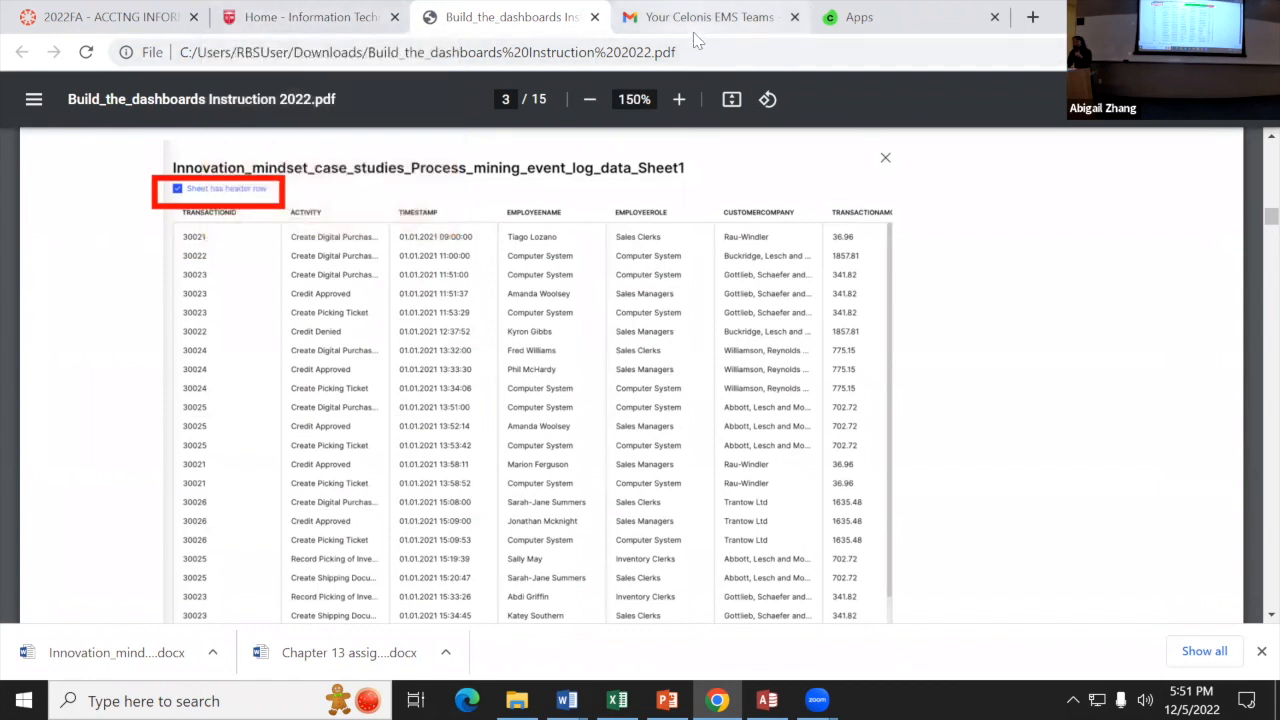
Step: Return to Celonis and open Data Integration to show the list of data pools
{"action": "left_click", "coordinate": [924, 31]}
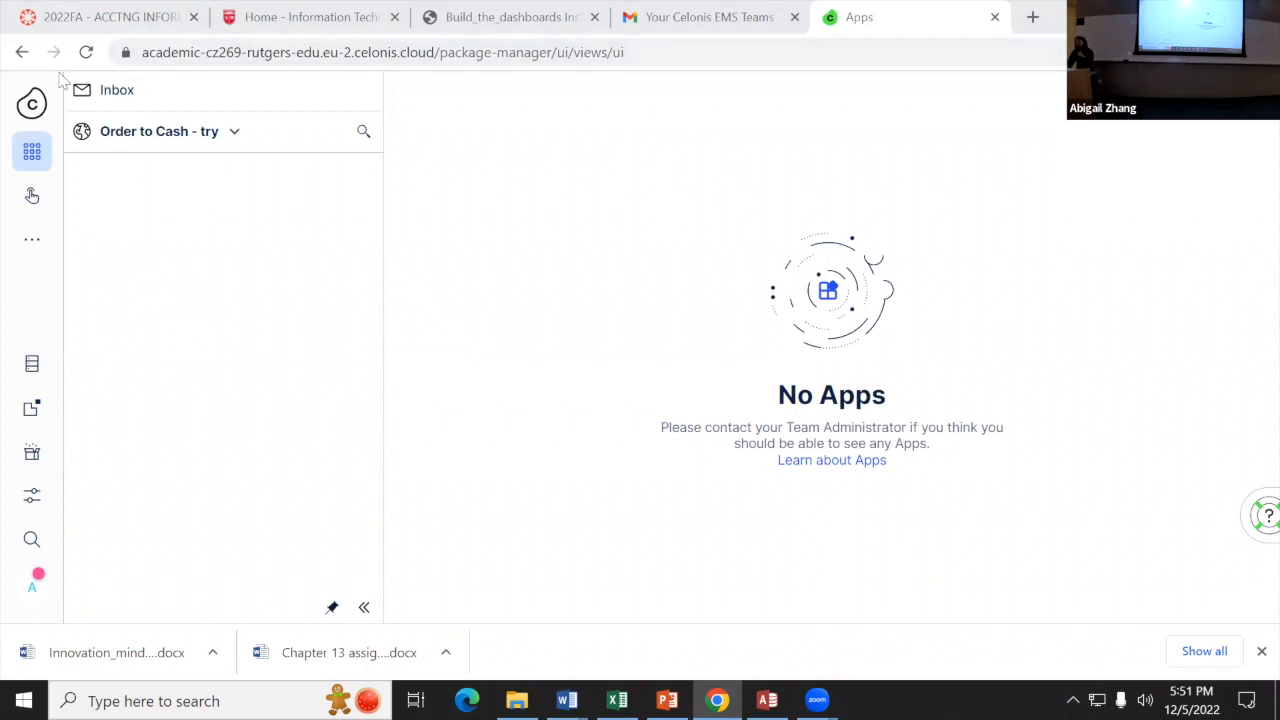
{"action": "mouse_move", "coordinate": [66, 120]}
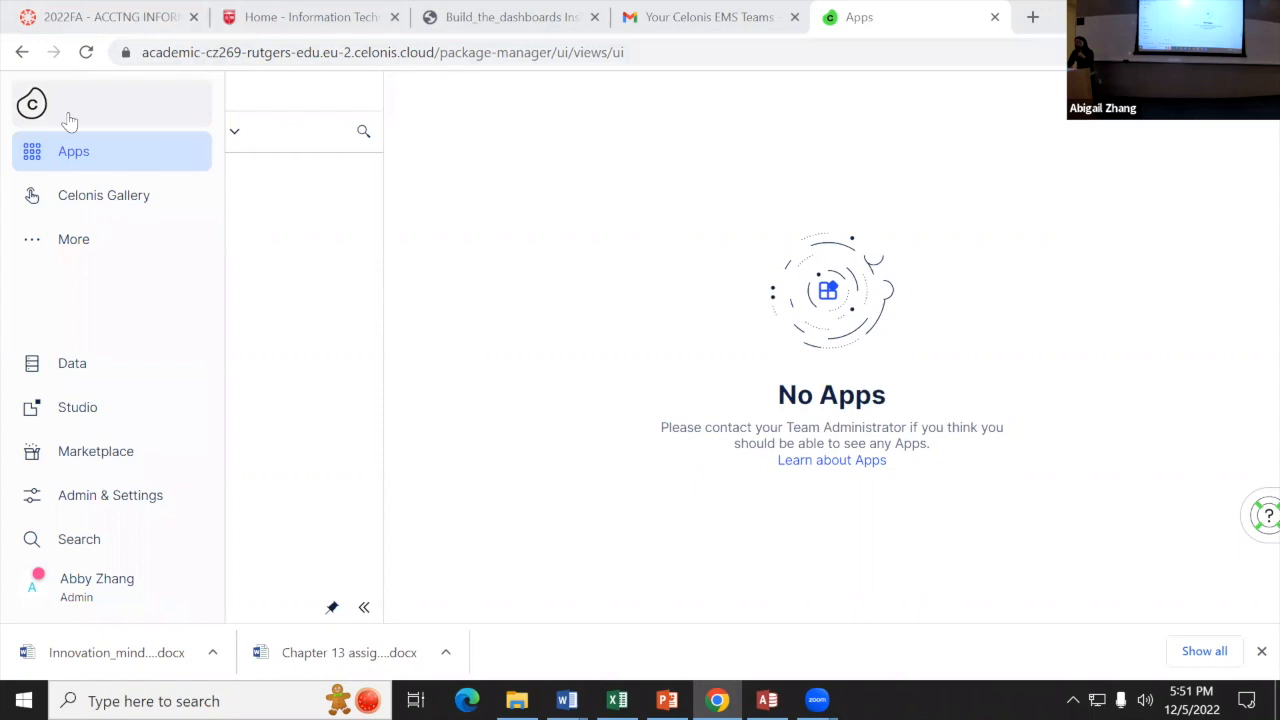
{"action": "left_click", "coordinate": [72, 368]}
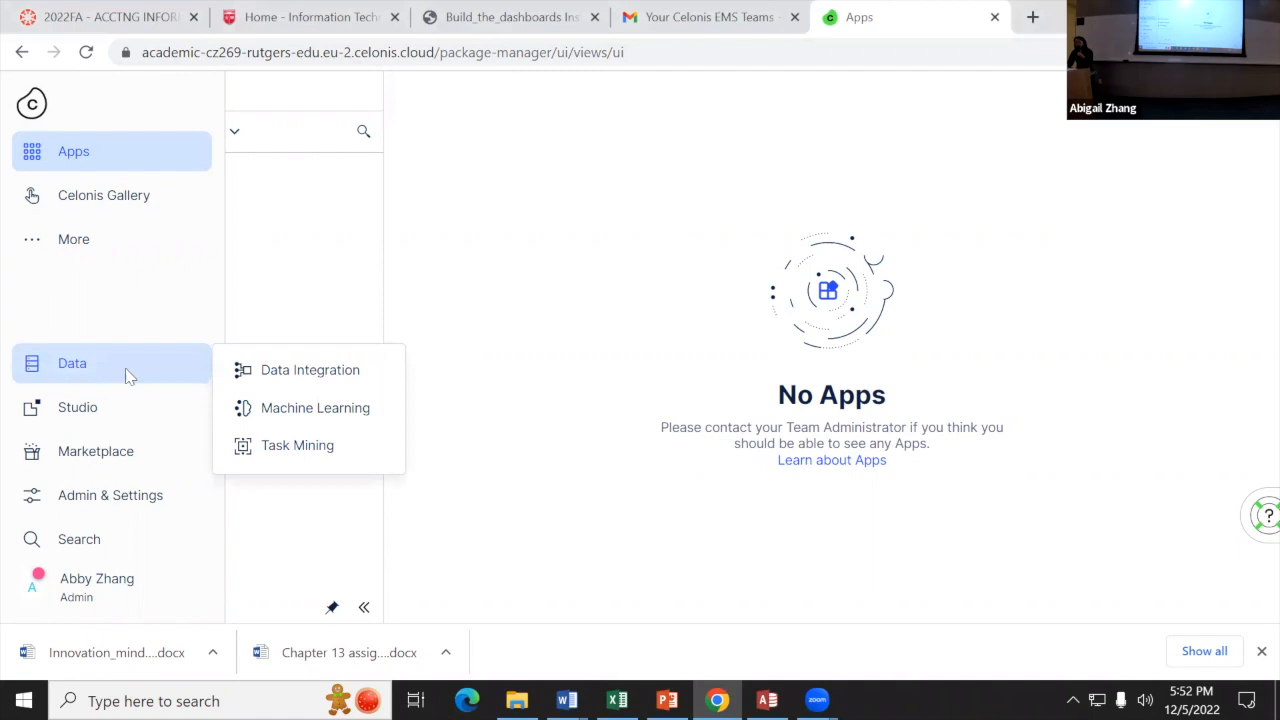
{"action": "left_click", "coordinate": [310, 371]}
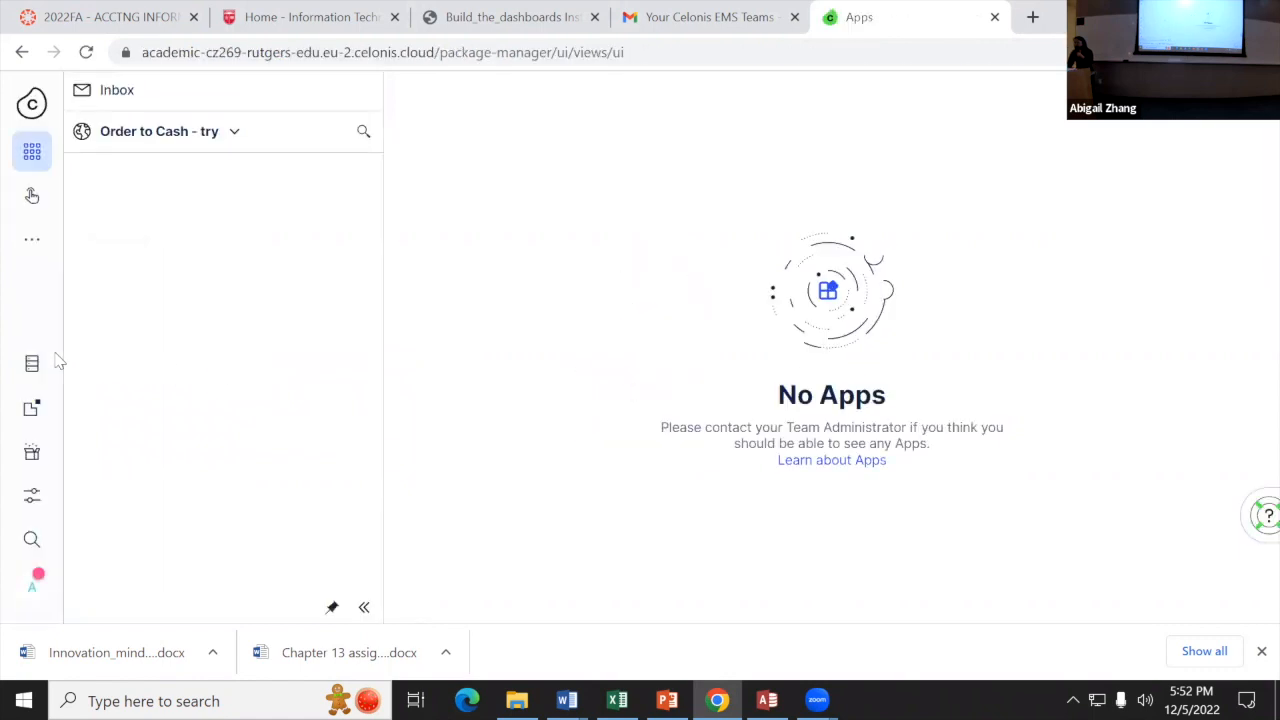
{"action": "mouse_move", "coordinate": [61, 364]}
{"action": "left_click", "coordinate": [257, 381]}
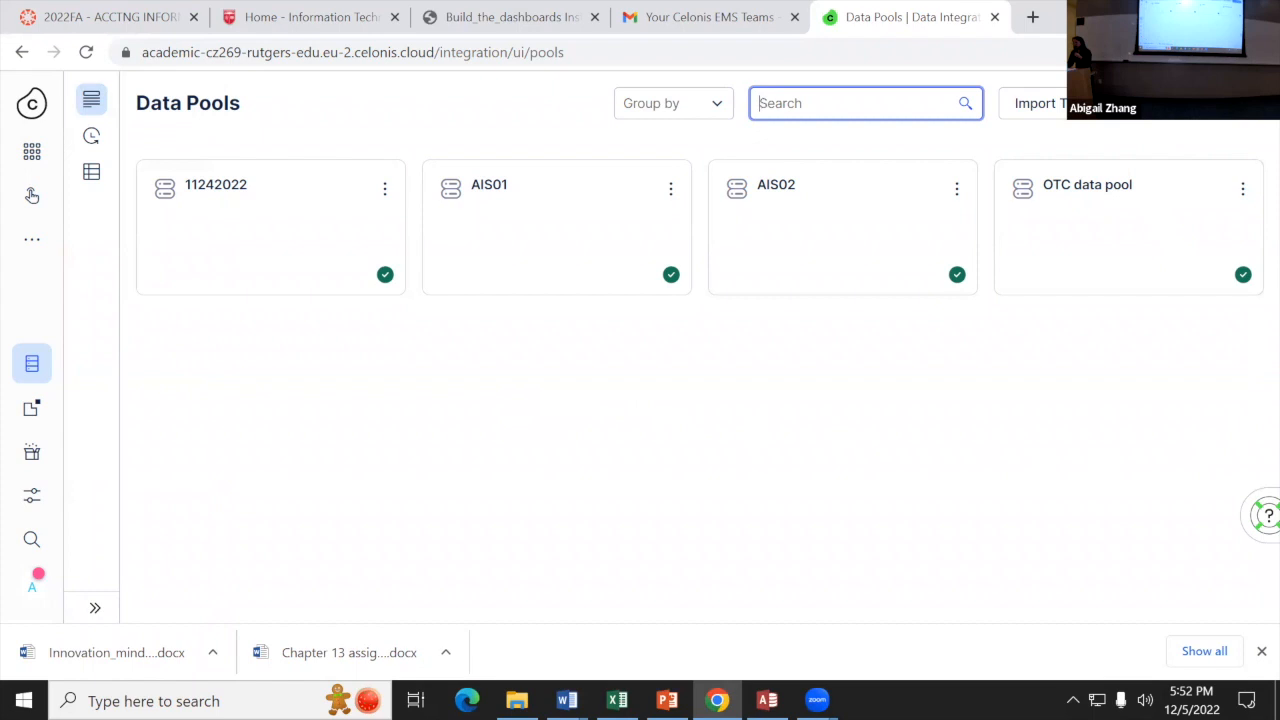
Step: Create a new data pool named AIS03 and save it
{"action": "left_click", "coordinate": [1203, 103]}
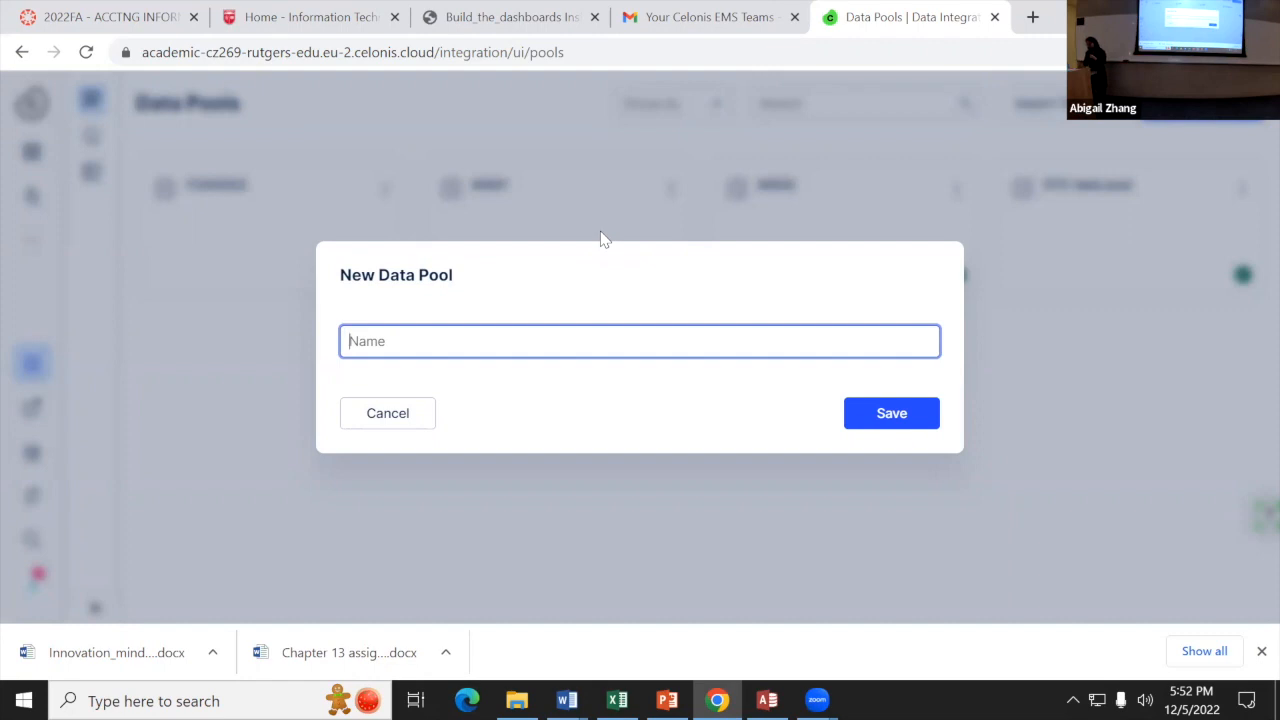
{"action": "type", "text": "AIS03"}
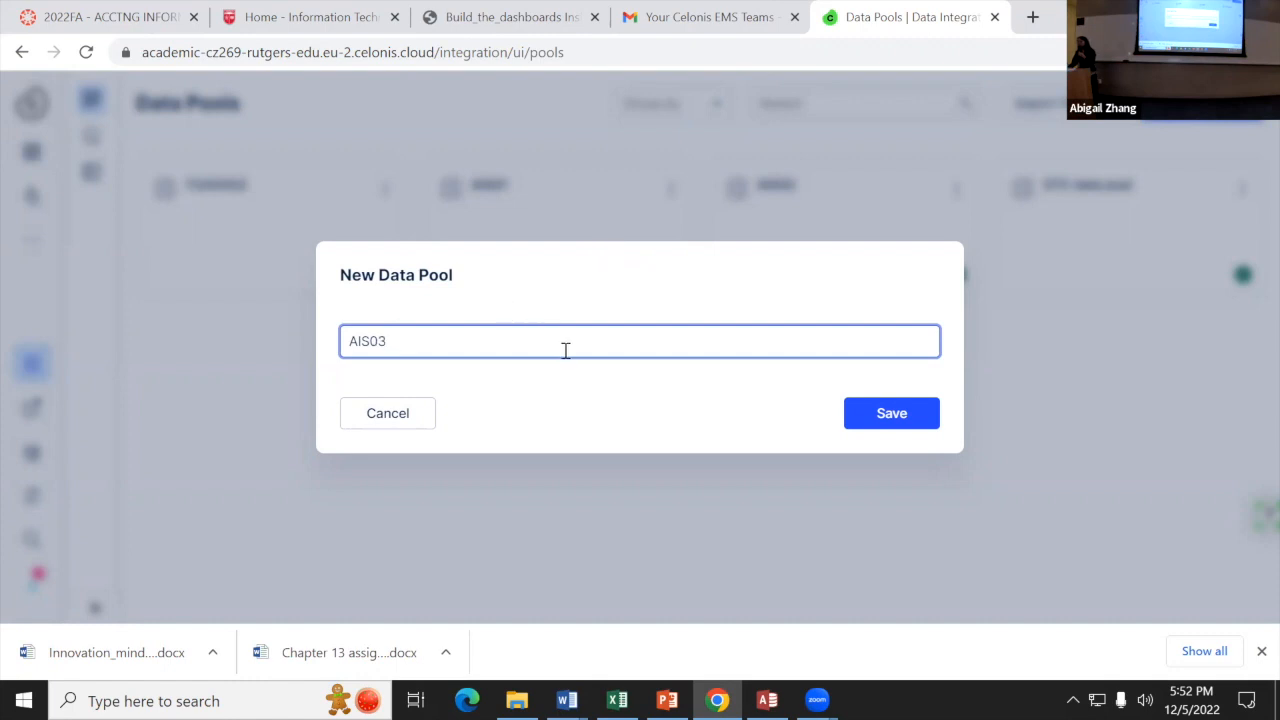
{"action": "left_click_drag", "start_coordinate": [420, 335], "coordinate": [337, 334]}
{"action": "left_click", "coordinate": [386, 340]}
{"action": "left_click", "coordinate": [885, 425]}
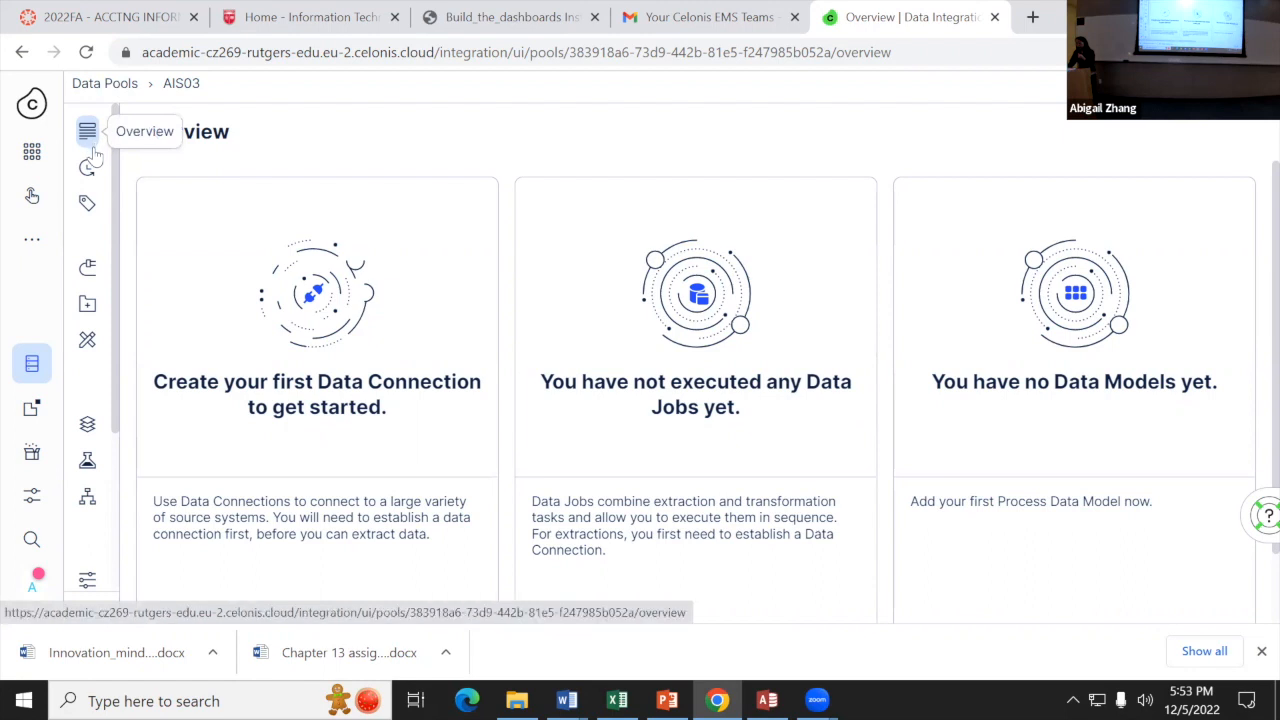
Step: Upload the Event Log solution file from the computer's Downloads folder into the AIS03 data pool
{"action": "left_click", "coordinate": [87, 306]}
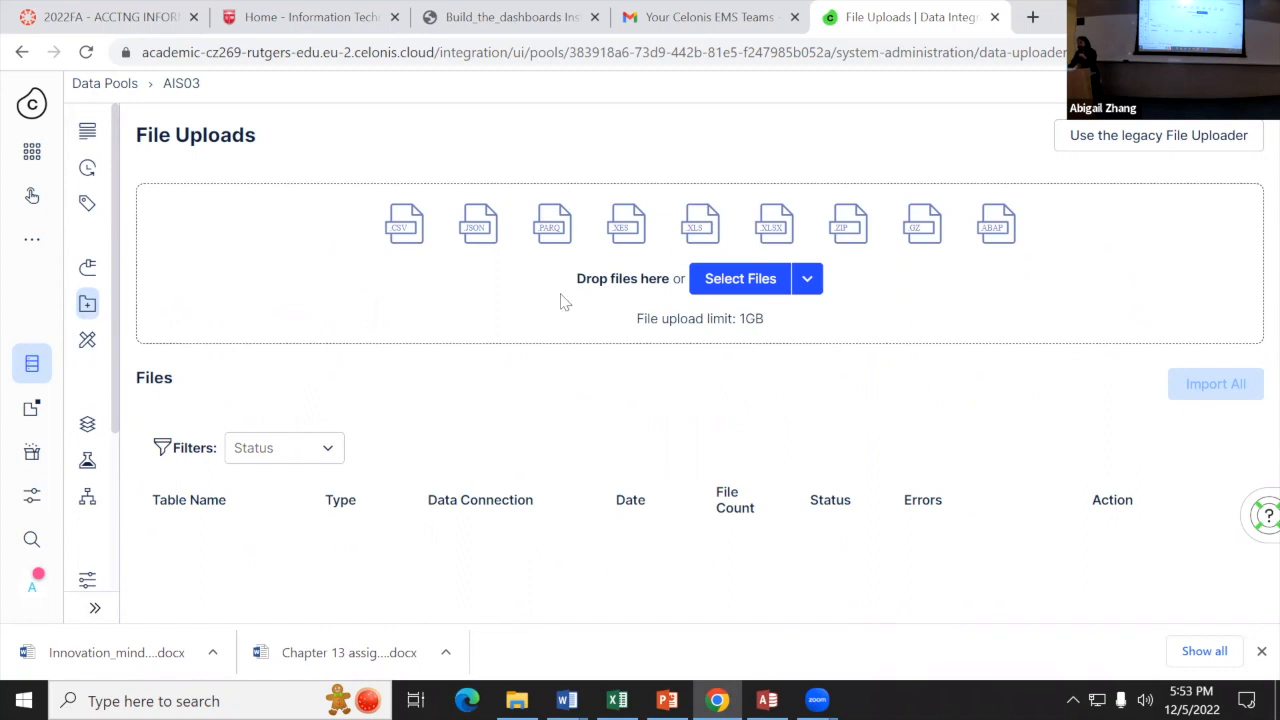
{"action": "left_click", "coordinate": [716, 284]}
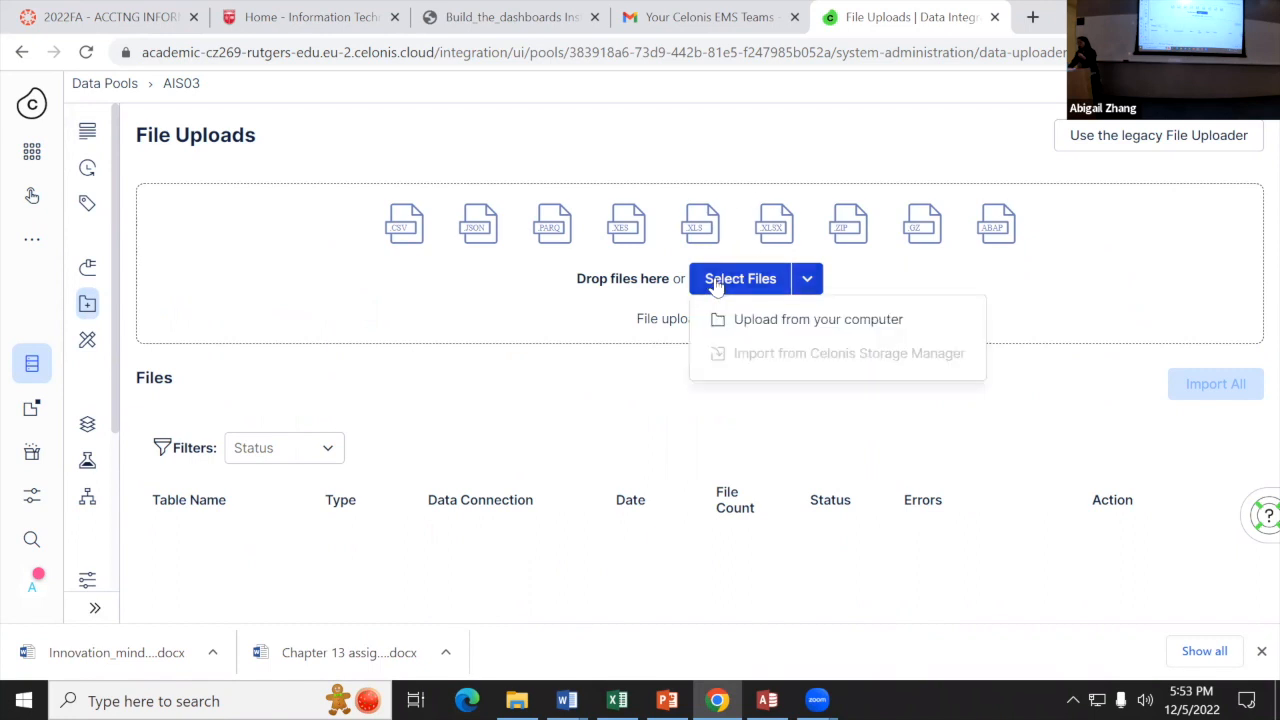
{"action": "left_click", "coordinate": [757, 322]}
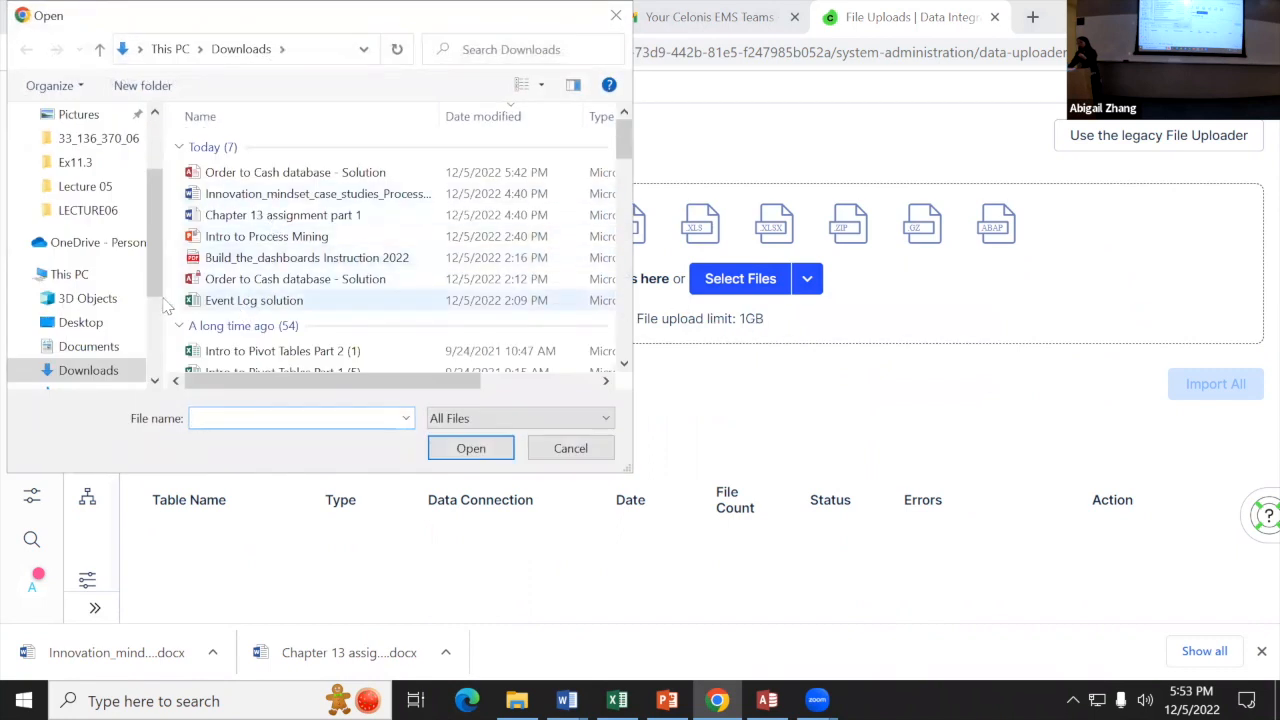
{"action": "left_click", "coordinate": [278, 305]}
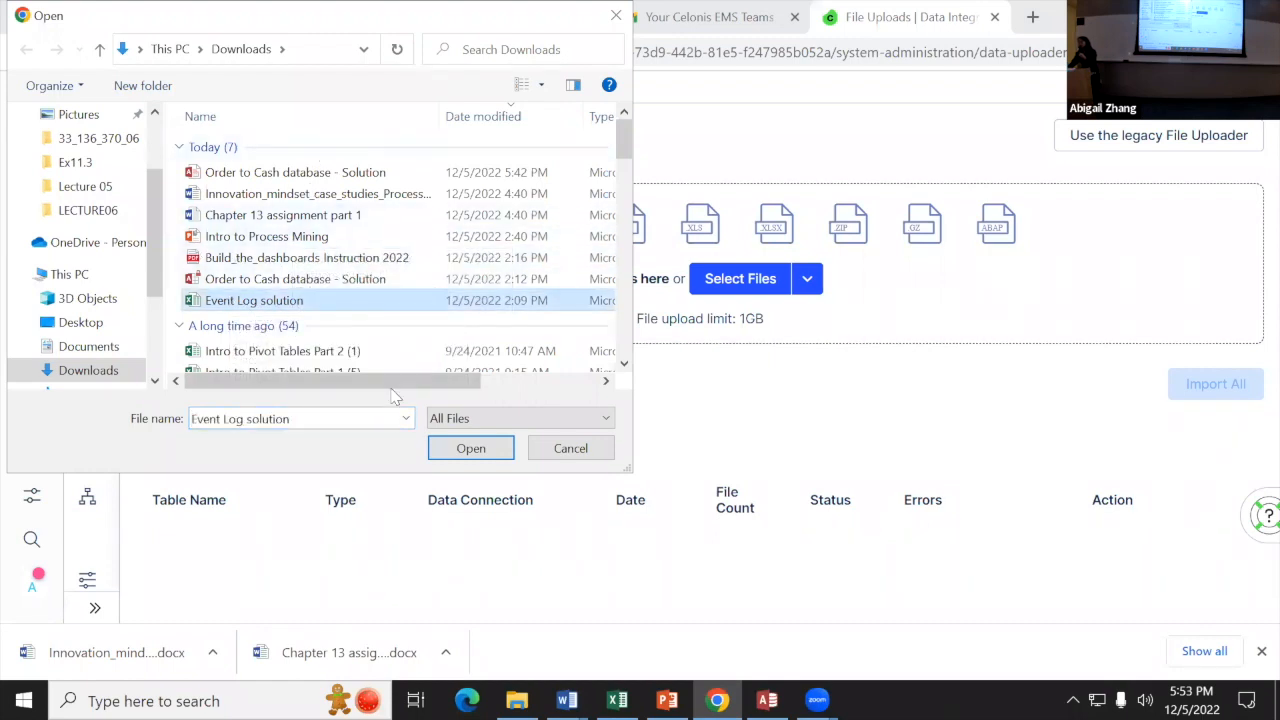
{"action": "left_click", "coordinate": [494, 449]}
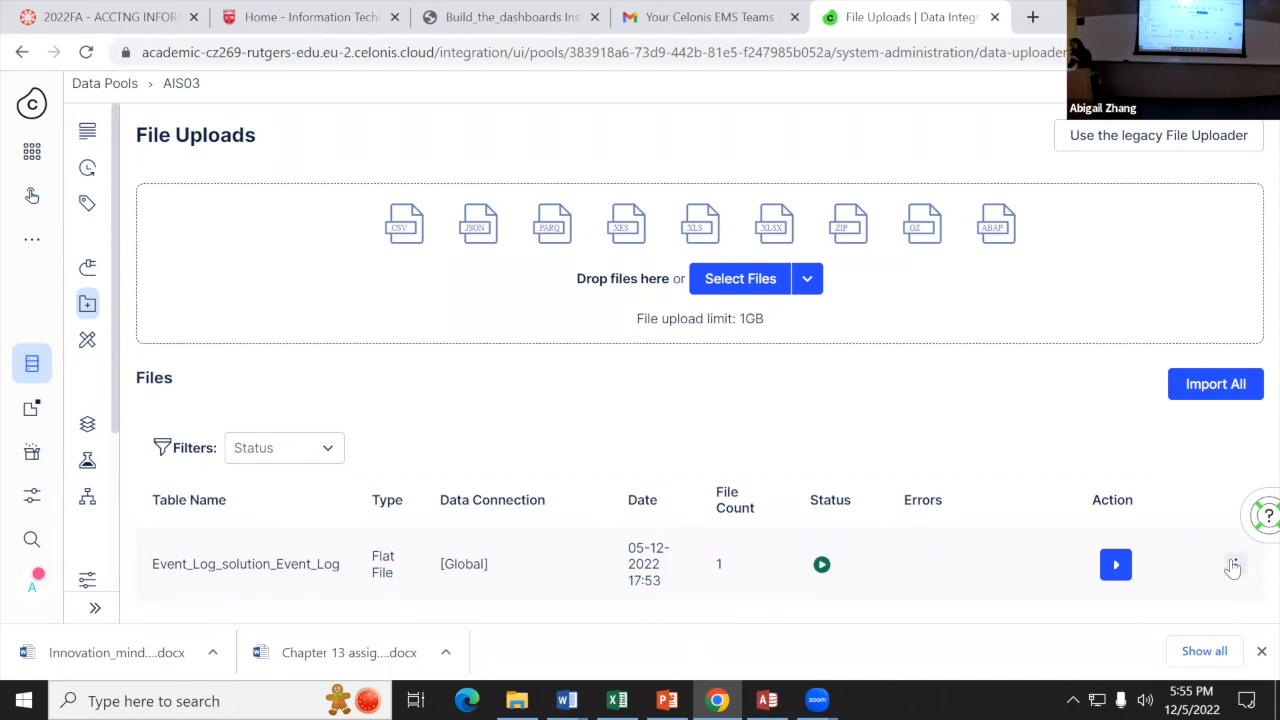
Step: Open the data schema configuration of Event_Log_solution_Event_Log and mark the sheet as having a header row
{"action": "left_click", "coordinate": [1235, 566]}
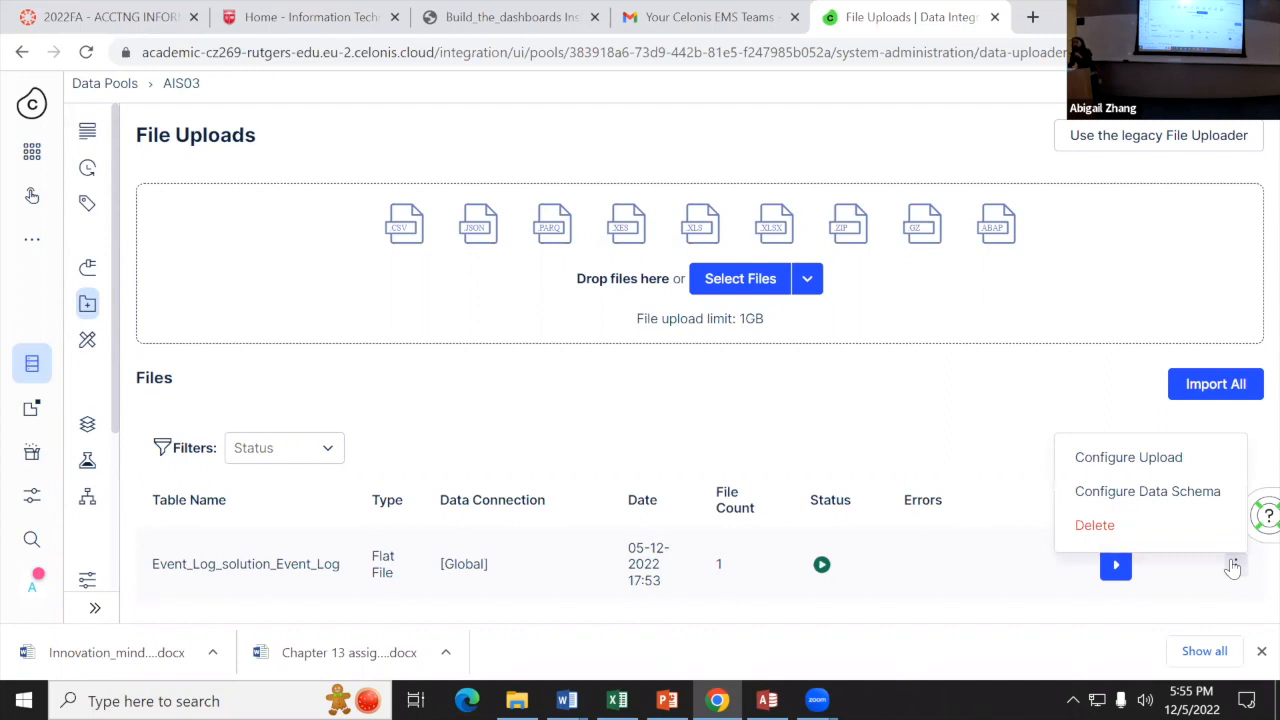
{"action": "left_click", "coordinate": [1183, 500]}
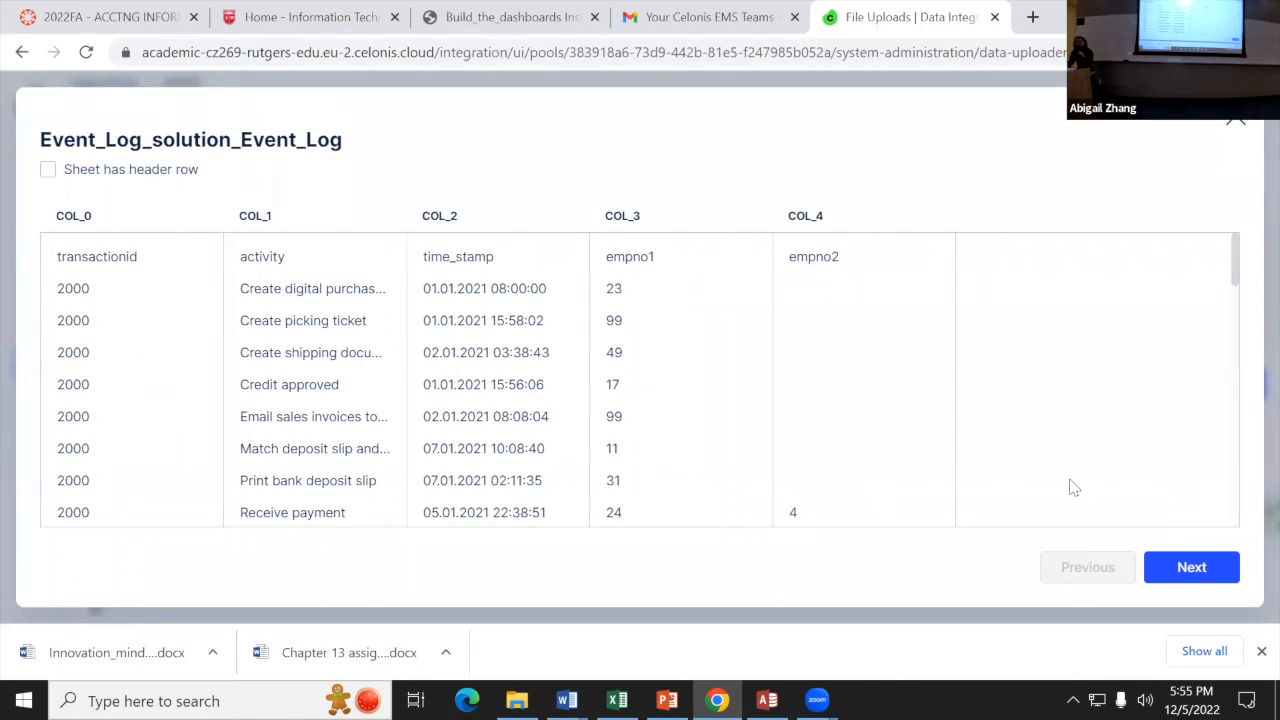
{"action": "left_click", "coordinate": [46, 174]}
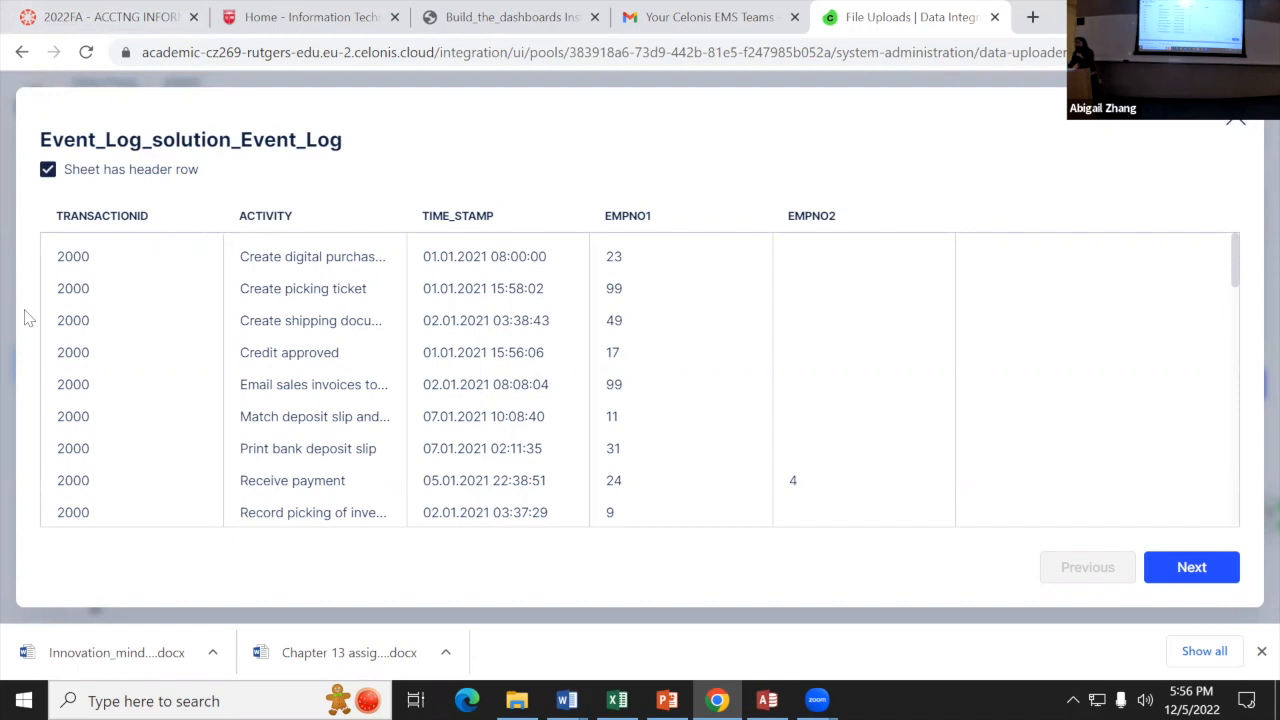
Step: Set the TIME_STAMP column's type to DATETIME, save the schema and import the event log table
{"action": "left_click", "coordinate": [1176, 576]}
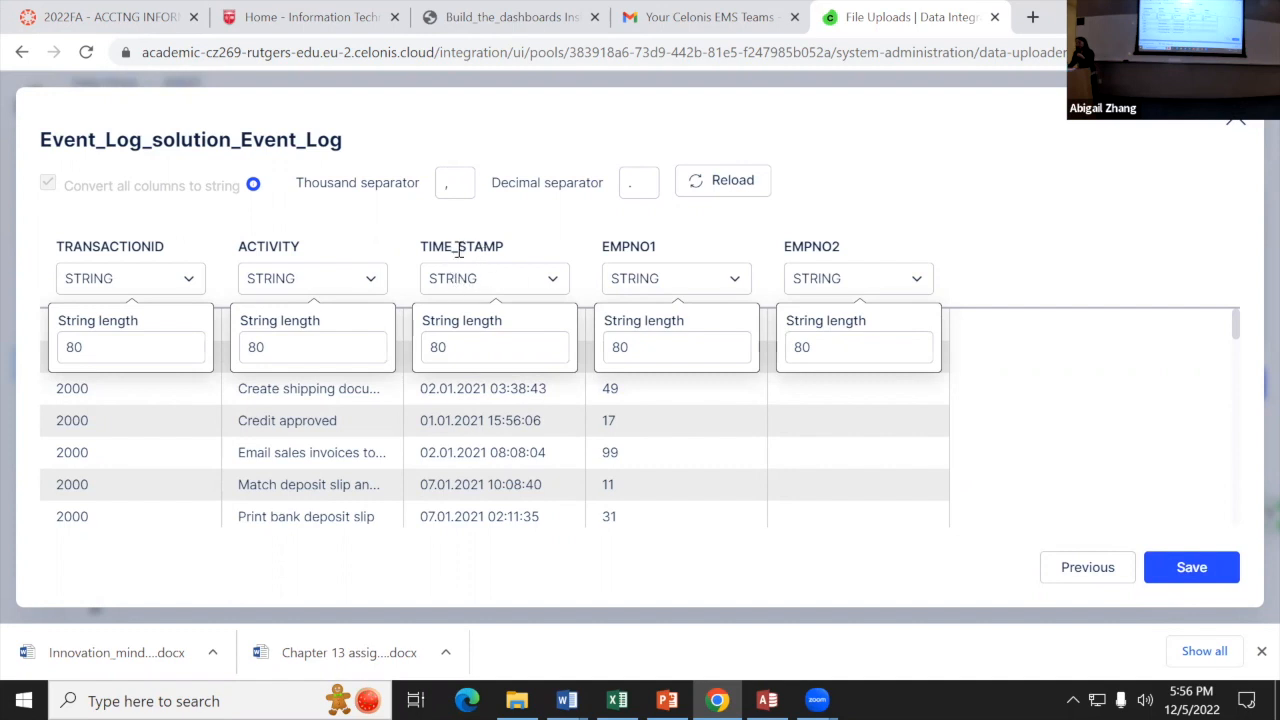
{"action": "left_click", "coordinate": [482, 282]}
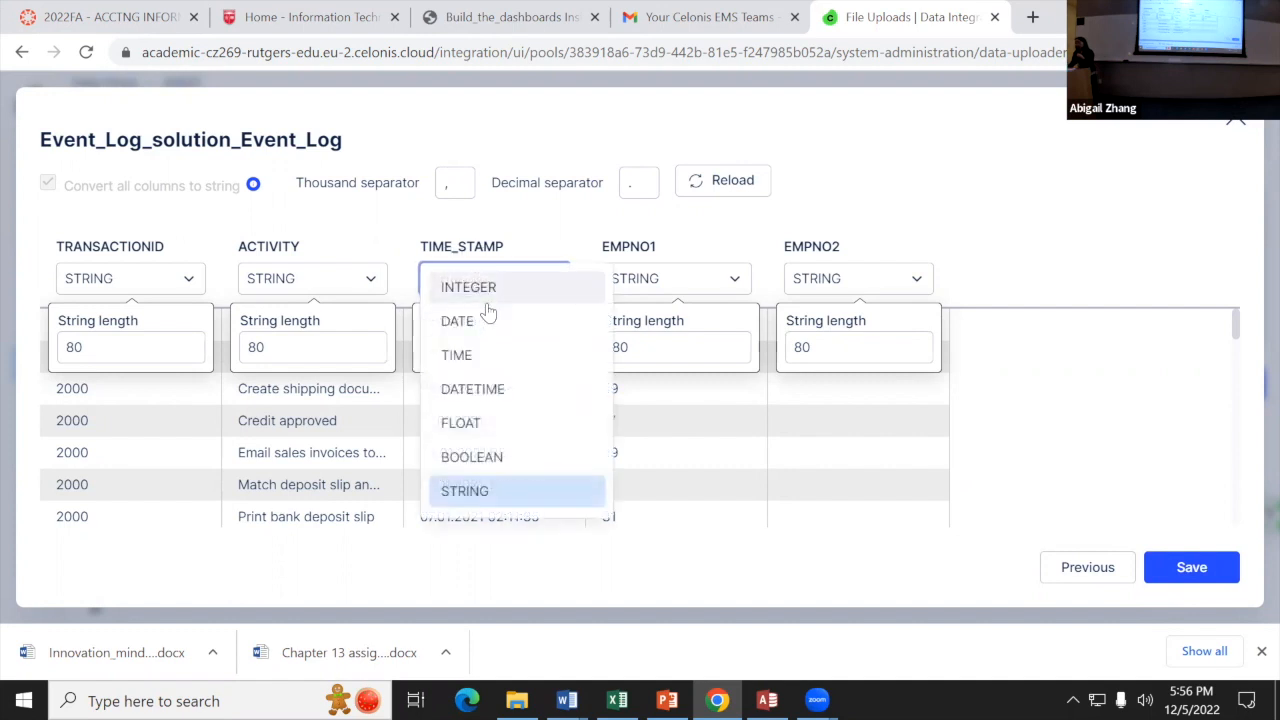
{"action": "left_click", "coordinate": [490, 395]}
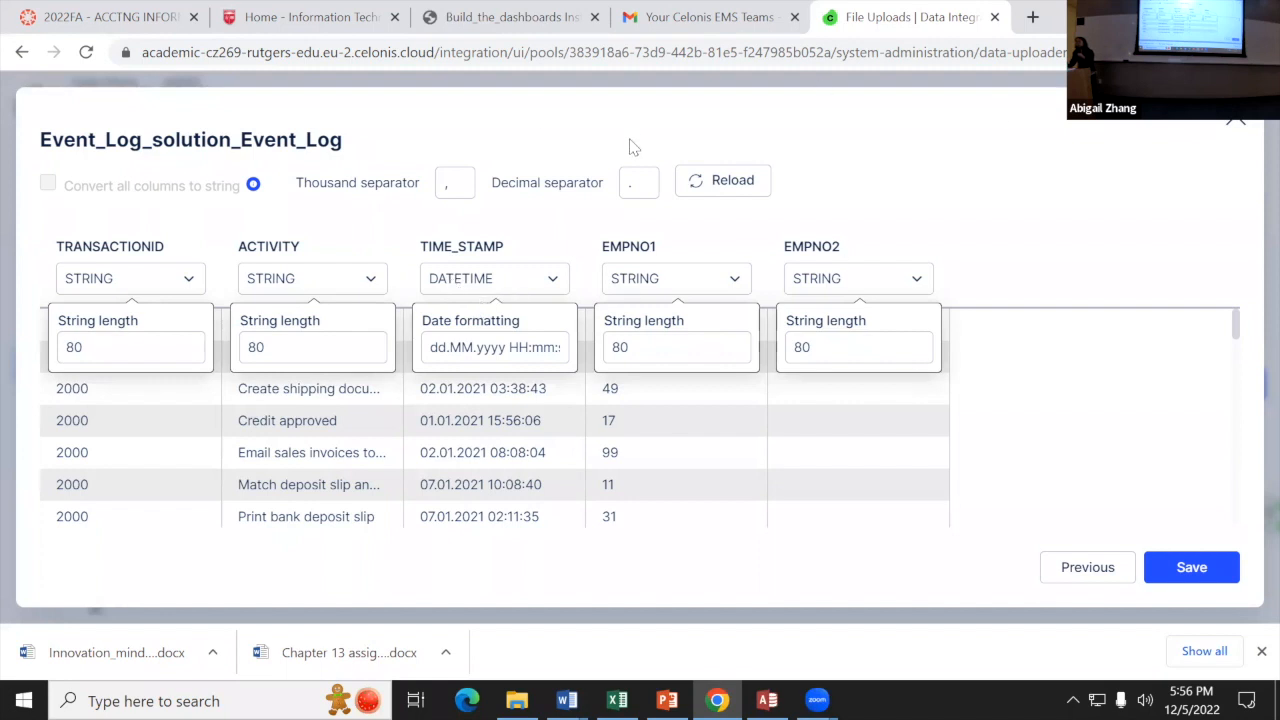
{"action": "left_click", "coordinate": [1191, 570]}
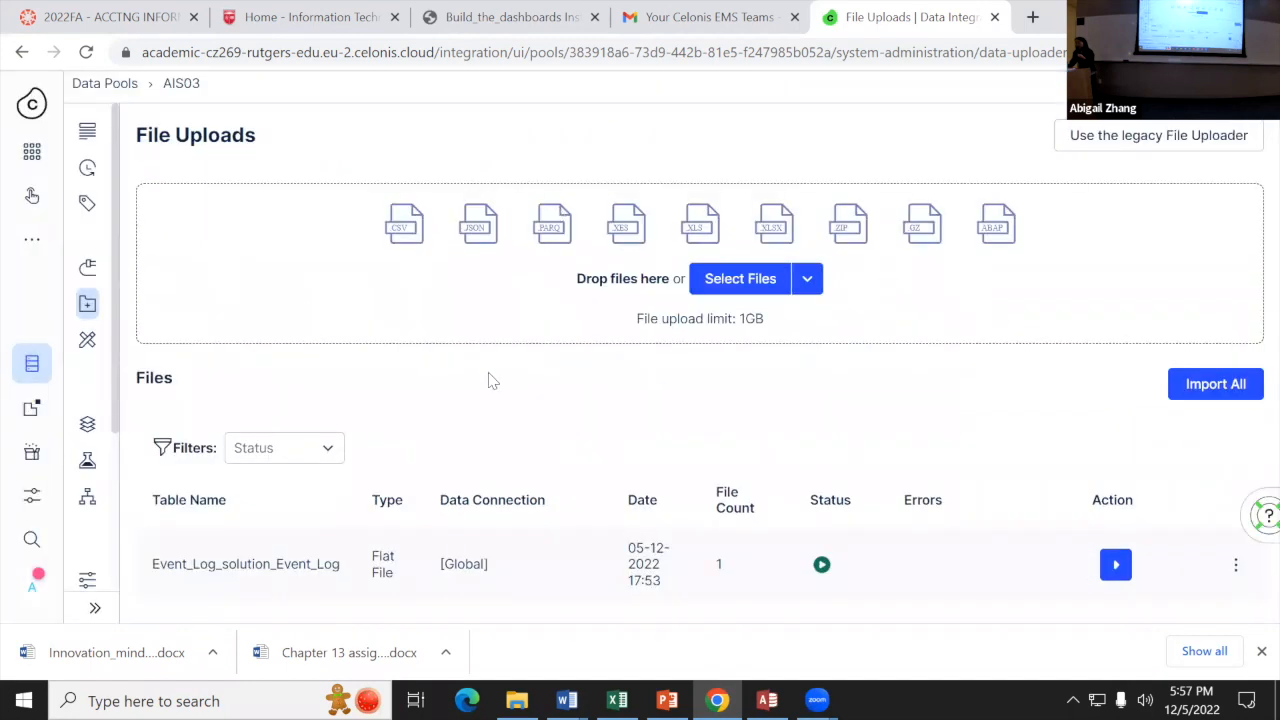
{"action": "left_click", "coordinate": [1116, 566]}
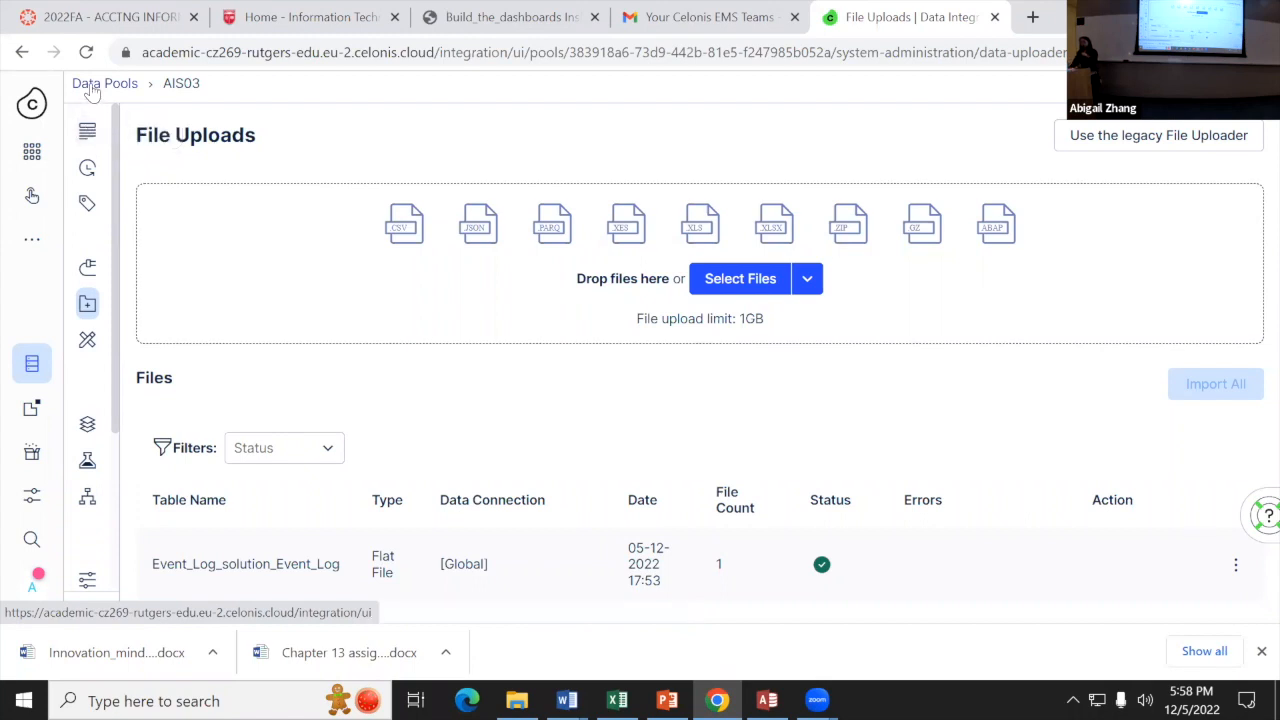
Step: From the AIS03 pool overview, create a new data model named AIS03DataModel
{"action": "left_click", "coordinate": [88, 141]}
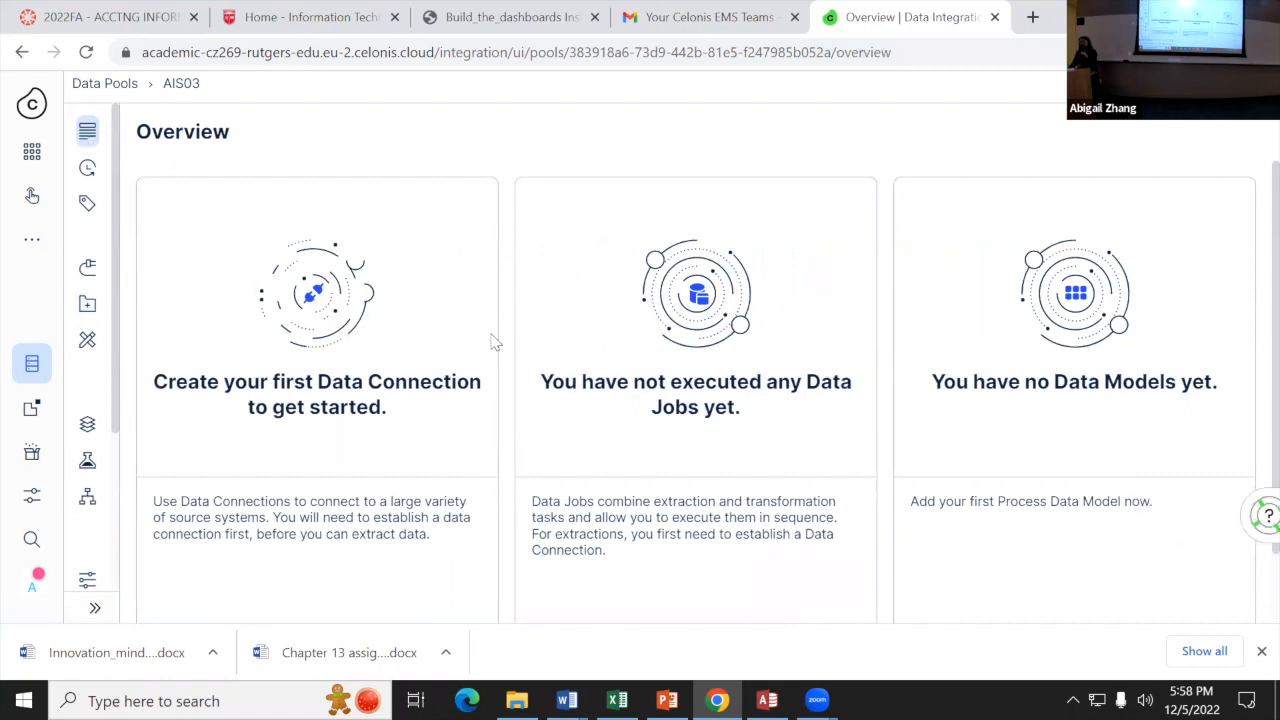
{"action": "scroll", "coordinate": [492, 342], "scroll_direction": "down", "scroll_amount": 1}
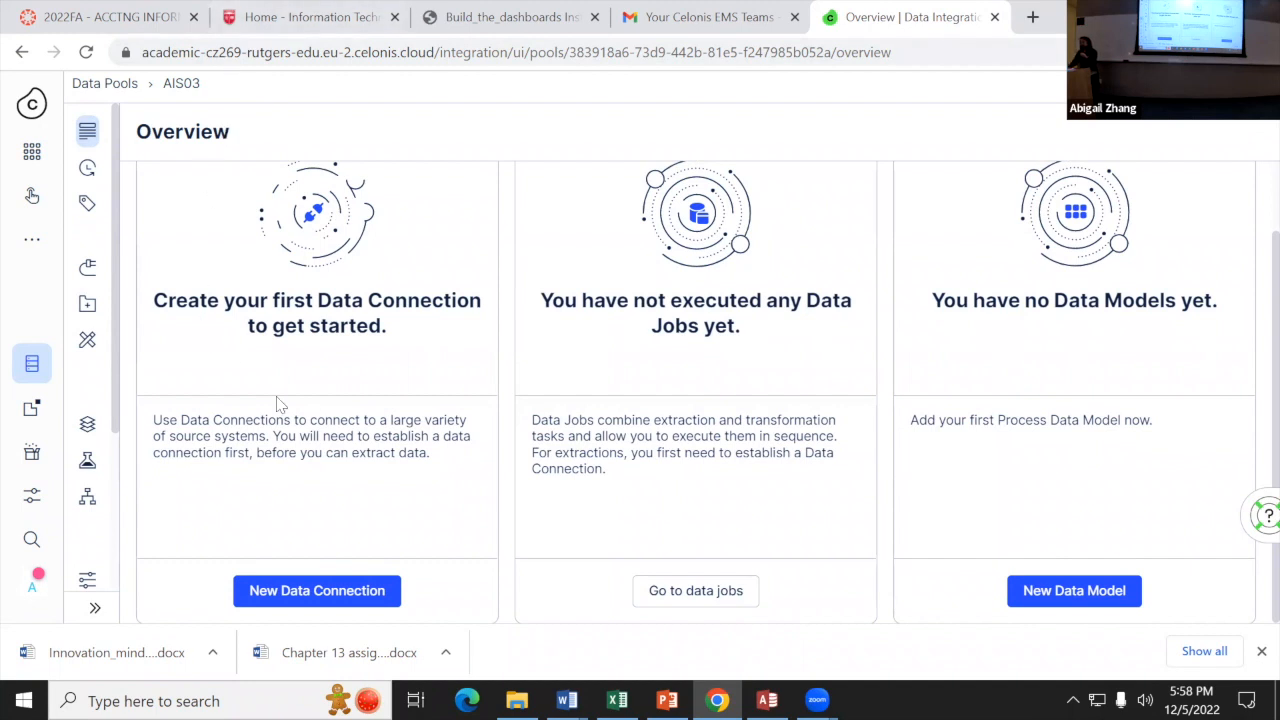
{"action": "left_click", "coordinate": [1057, 592]}
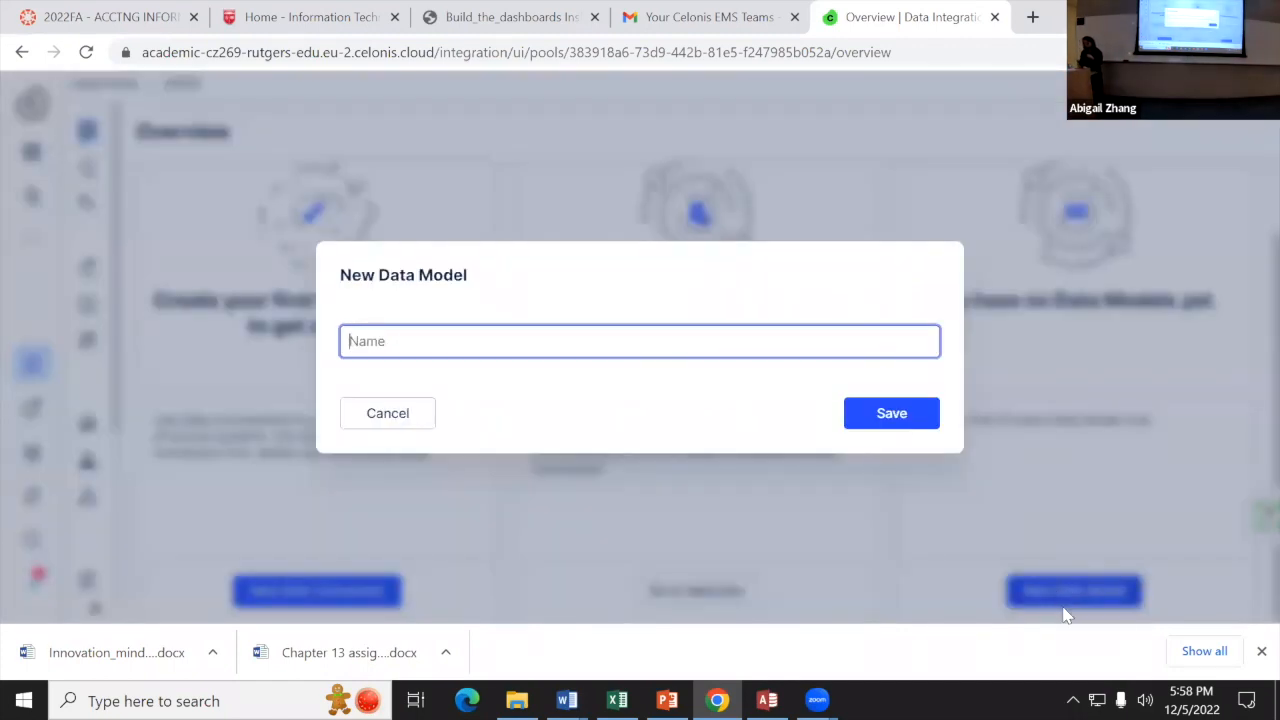
{"action": "type", "text": "Al"}
{"action": "type", "text": "S03"}
{"action": "type", "text": "Dat"}
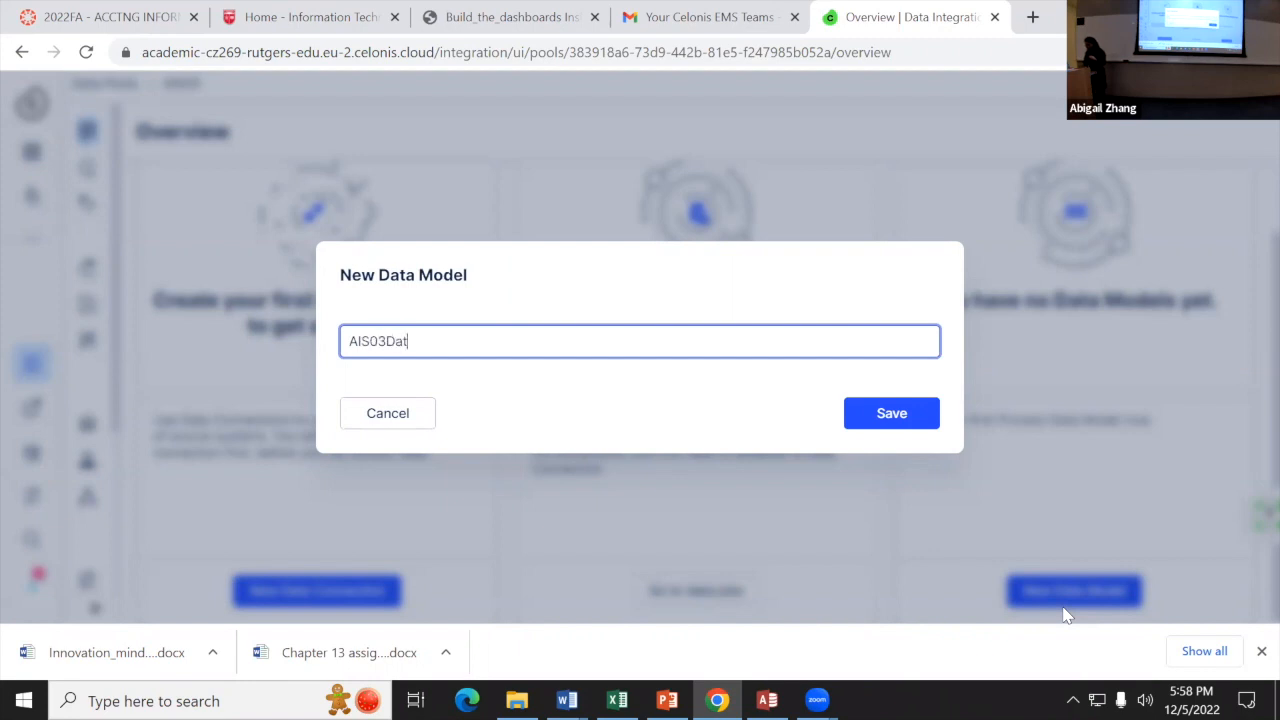
{"action": "type", "text": "aModel"}
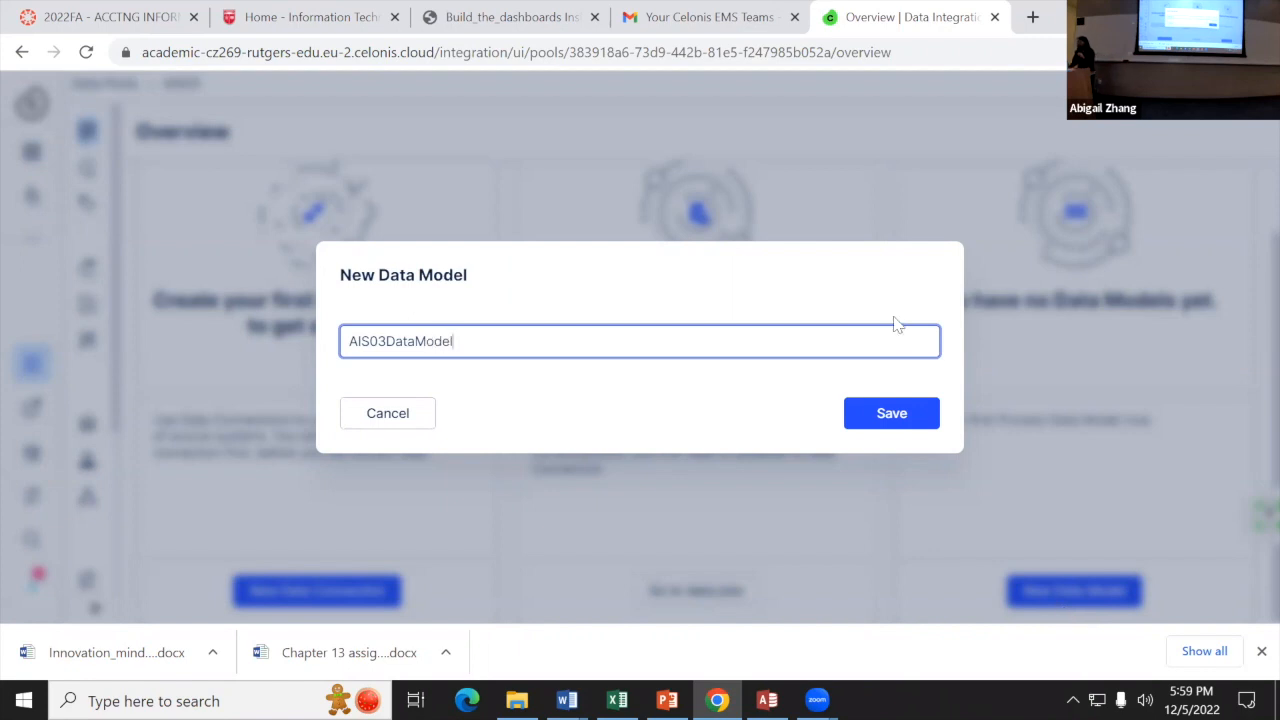
{"action": "left_click", "coordinate": [897, 408]}
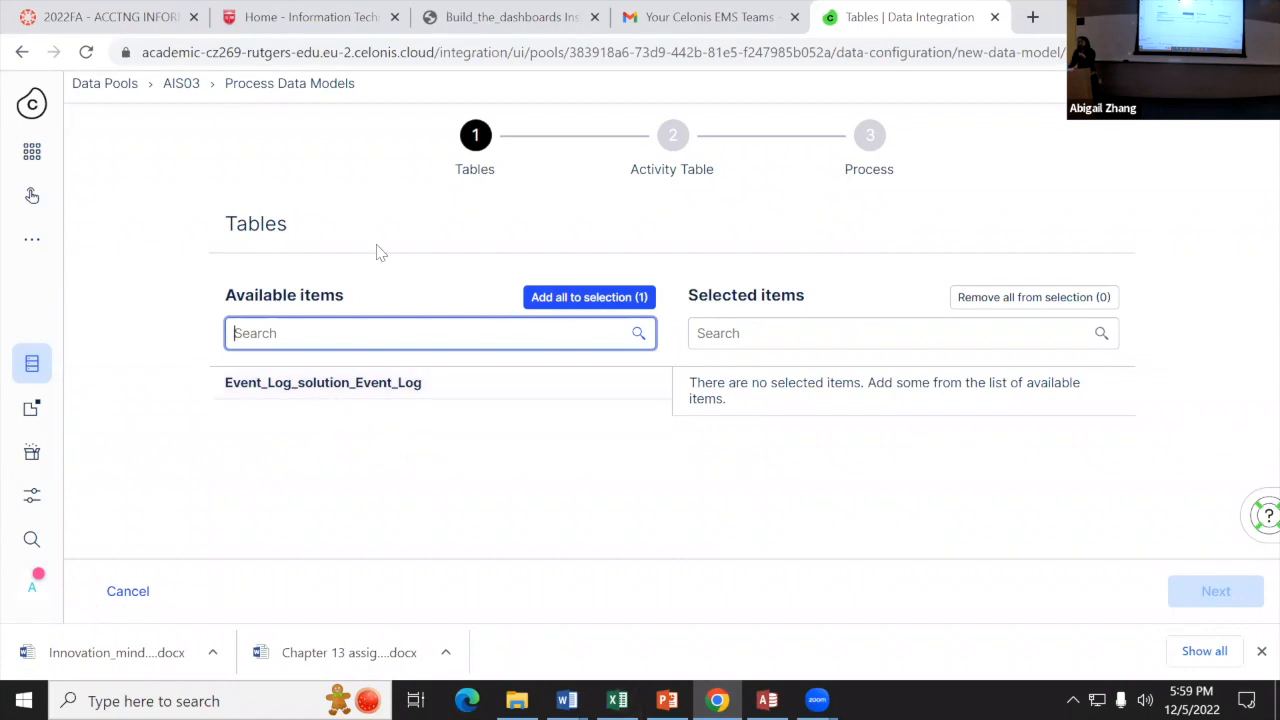
Step: Add Event_Log_solution_Event_Log to the data model's selected tables and set it as the activity table
{"action": "left_click", "coordinate": [357, 397]}
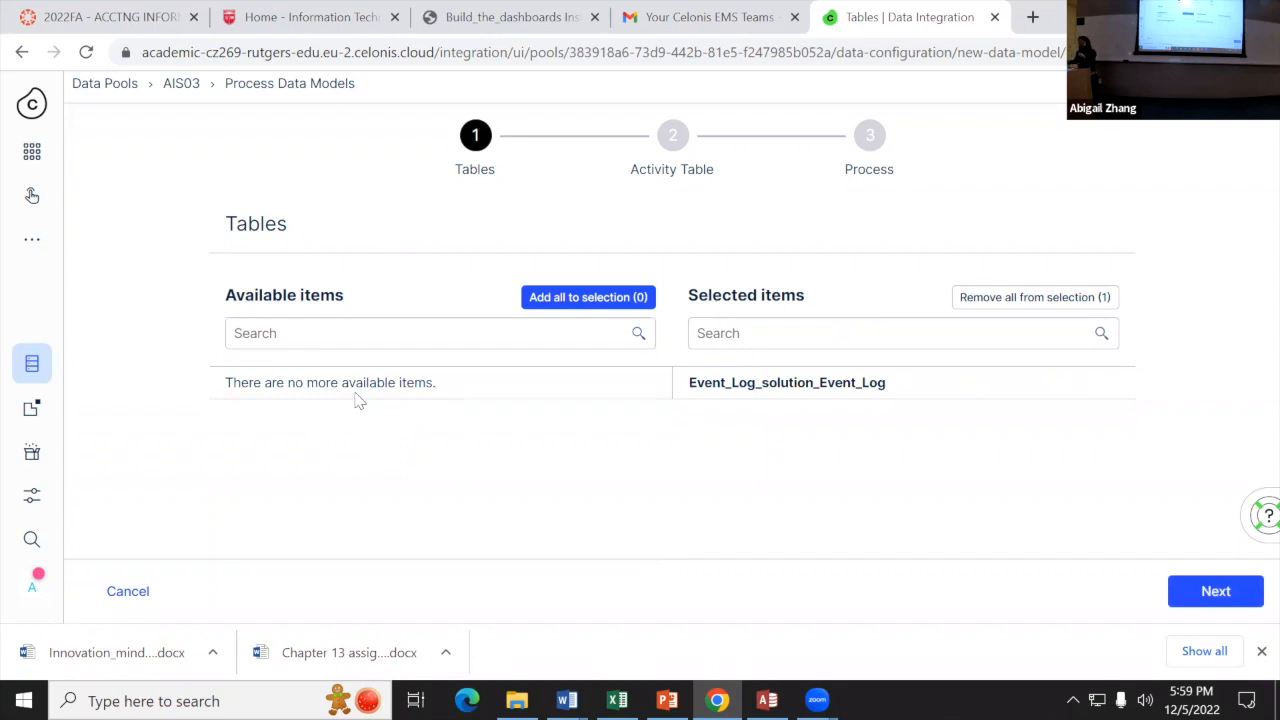
{"action": "left_click", "coordinate": [1205, 594]}
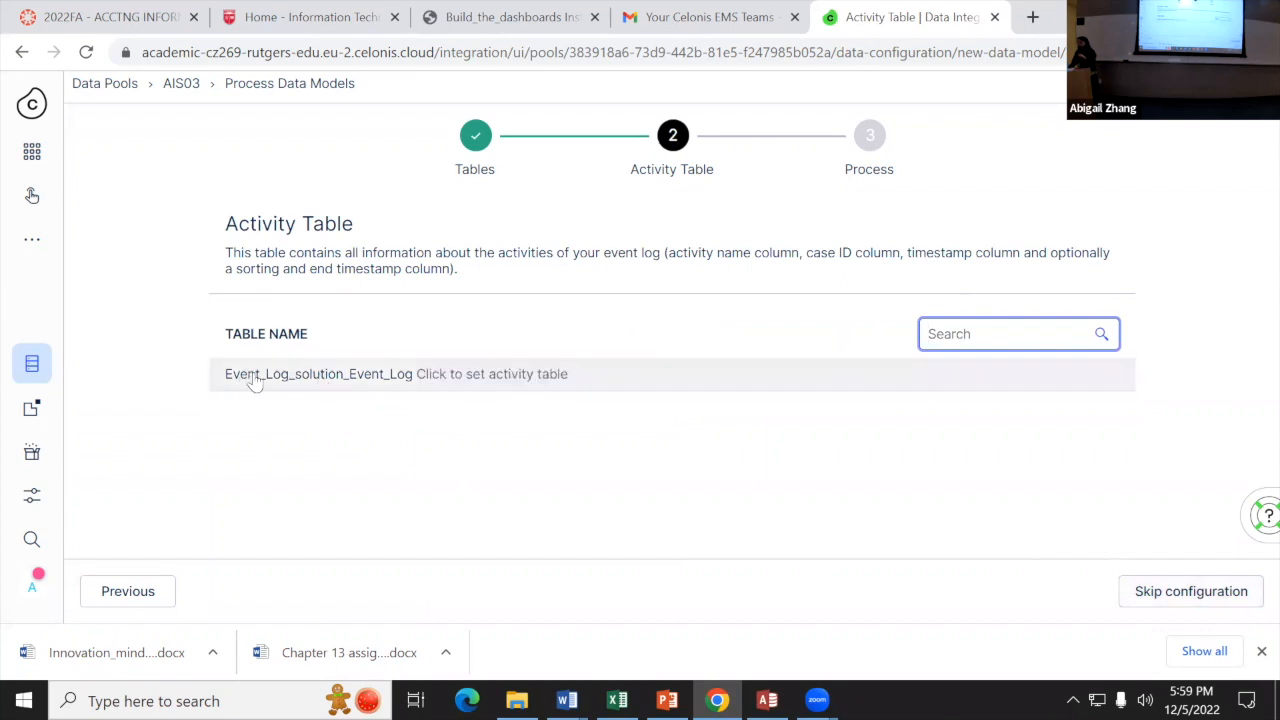
{"action": "left_click", "coordinate": [330, 380]}
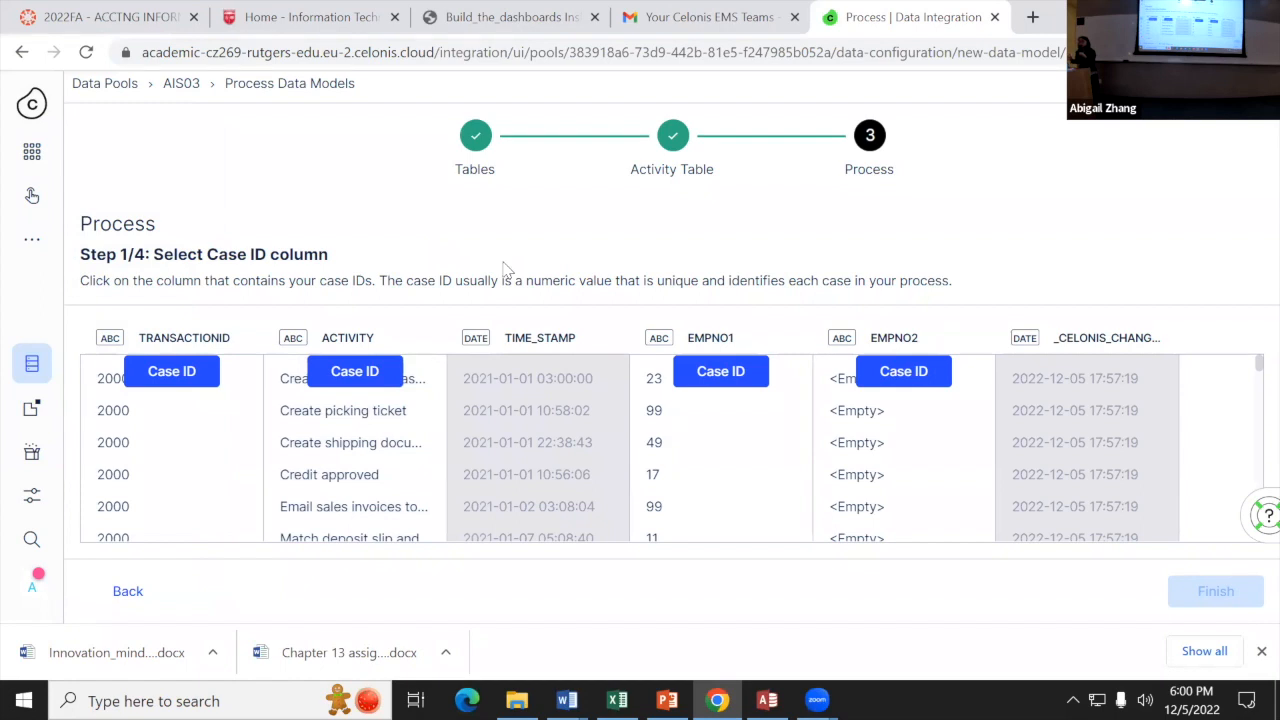
Step: Assign TRANSACTIONID as case ID, ACTIVITY as activity name and TIME_STAMP as timestamp, skip sorting, and finish the data model setup
{"action": "left_click", "coordinate": [185, 376]}
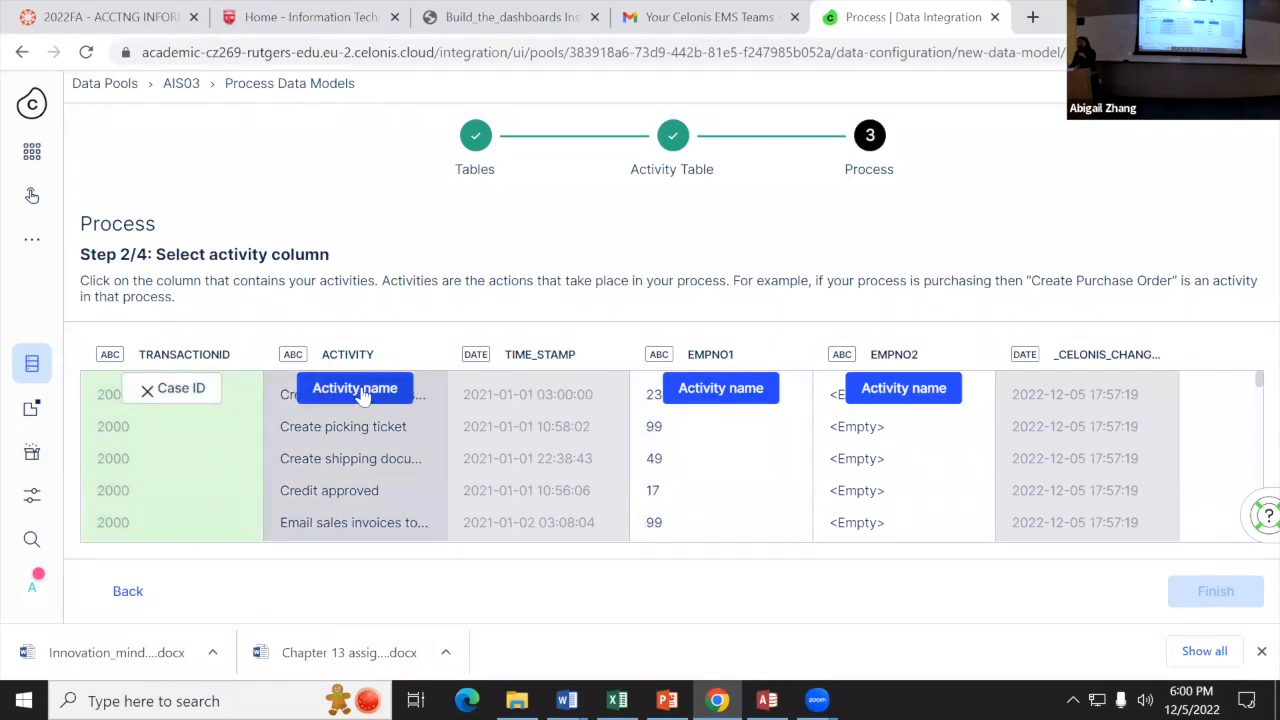
{"action": "left_click", "coordinate": [355, 388]}
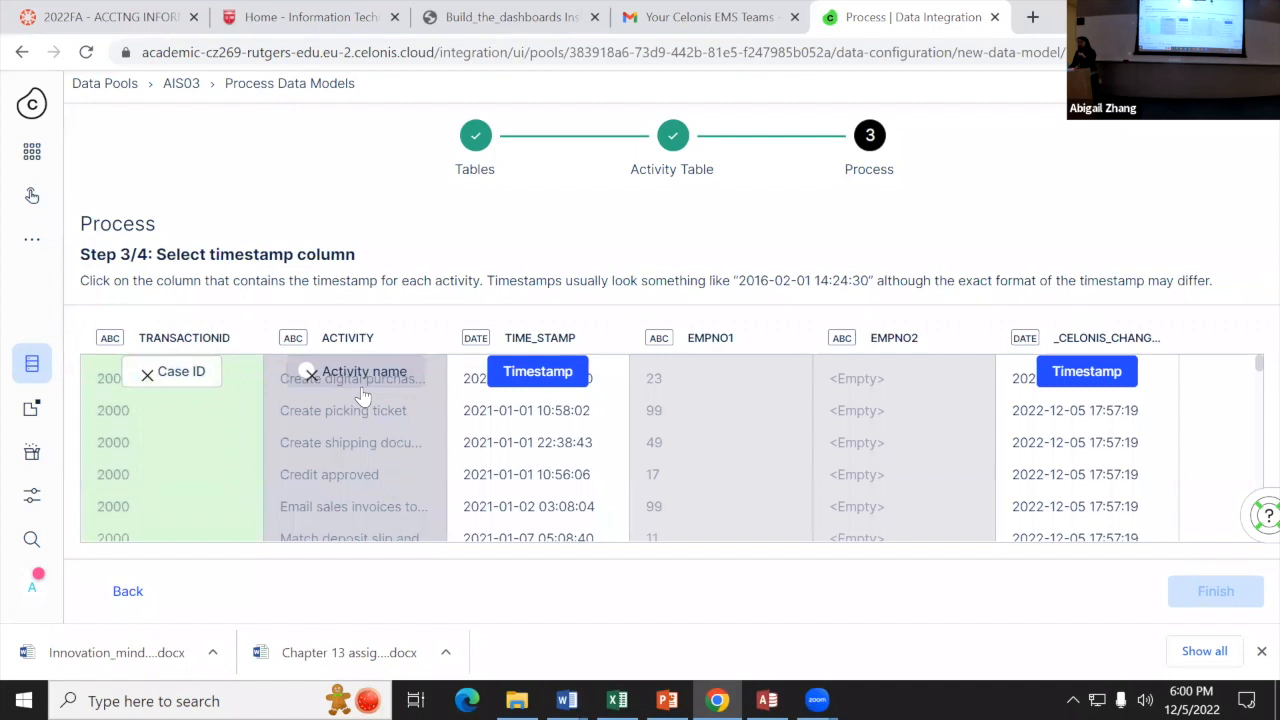
{"action": "left_click", "coordinate": [538, 372]}
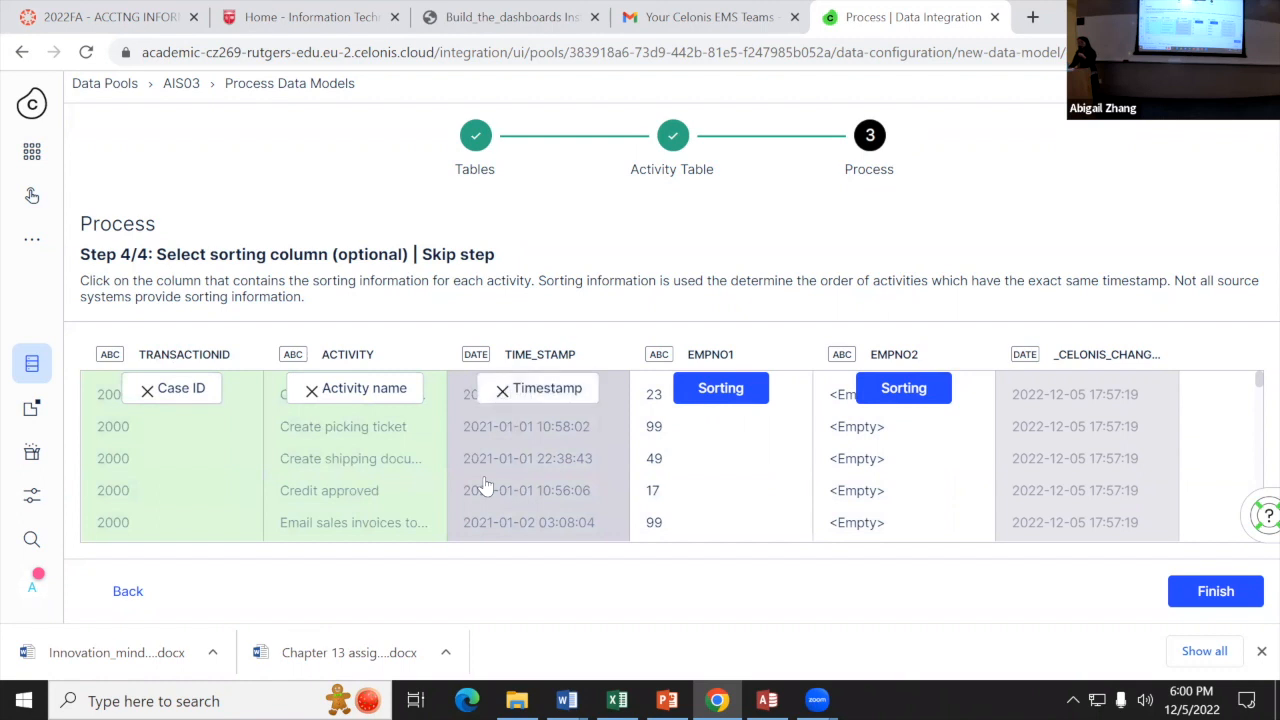
{"action": "mouse_move", "coordinate": [127, 408]}
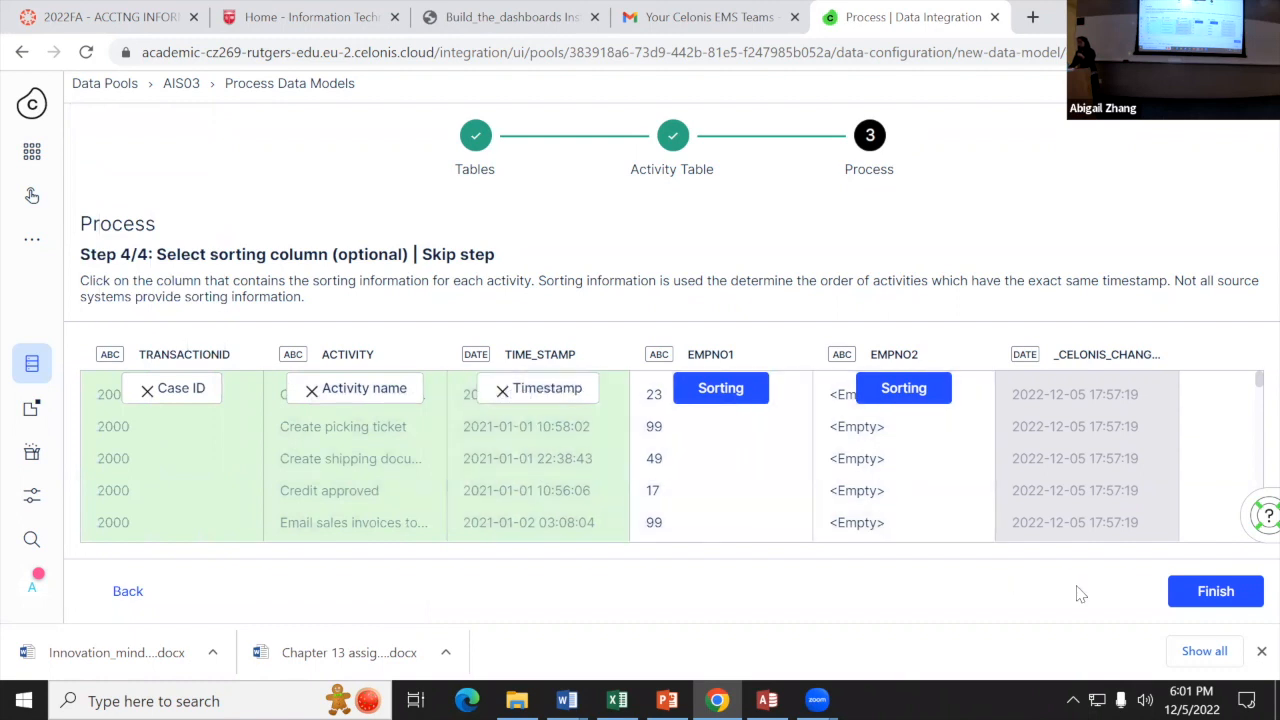
{"action": "left_click", "coordinate": [1214, 604]}
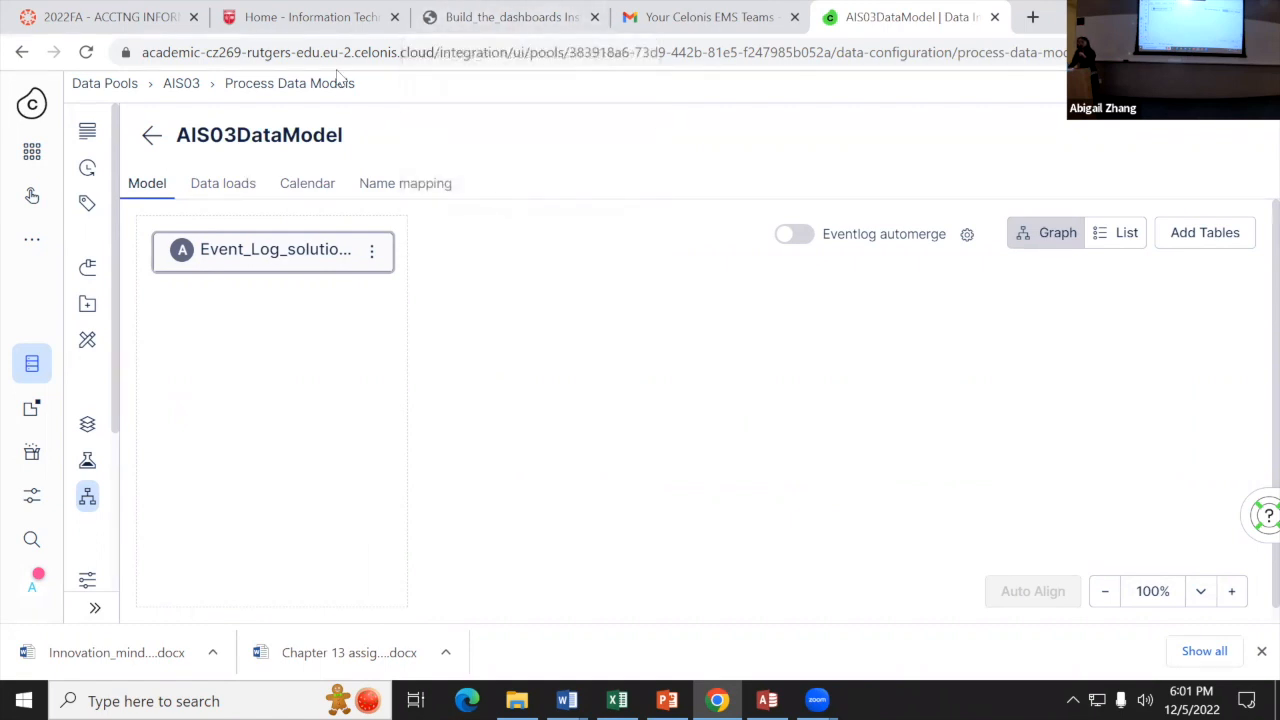
Step: In Process Analytics, create a workspace connected to AIS03DataModel, keeping AIS03DataModel as its name
{"action": "mouse_move", "coordinate": [40, 220]}
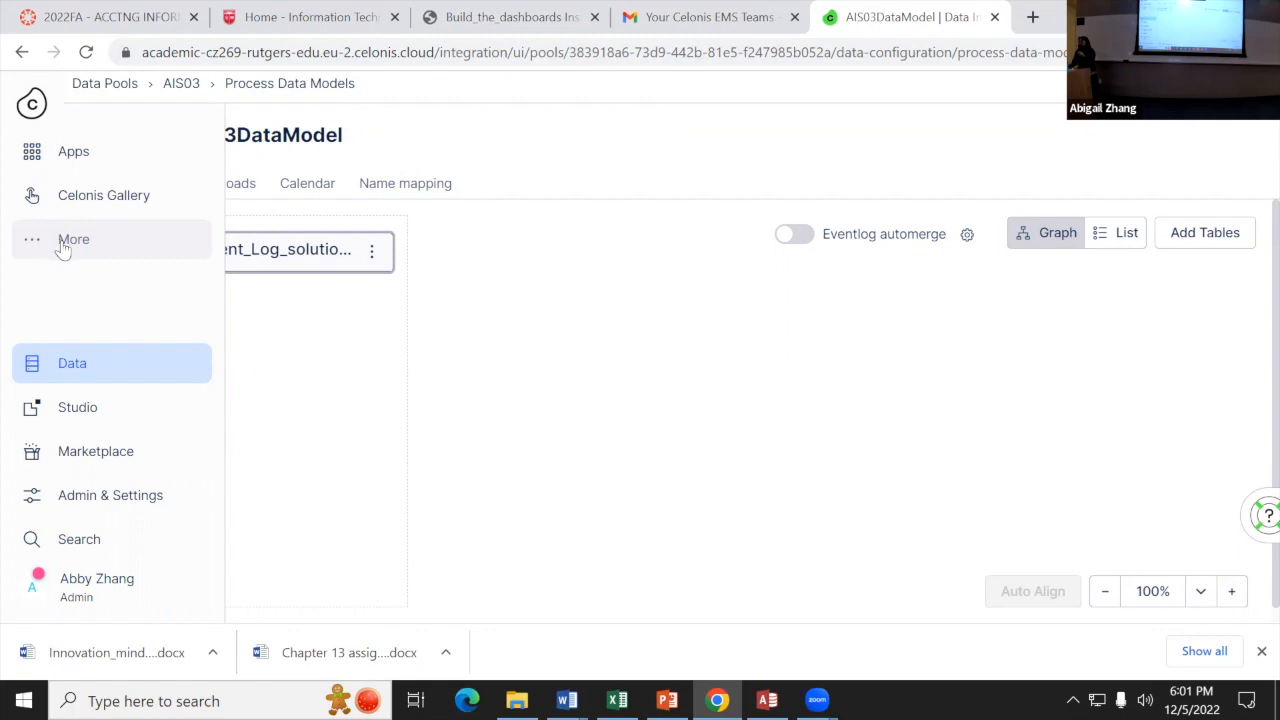
{"action": "left_click", "coordinate": [72, 249]}
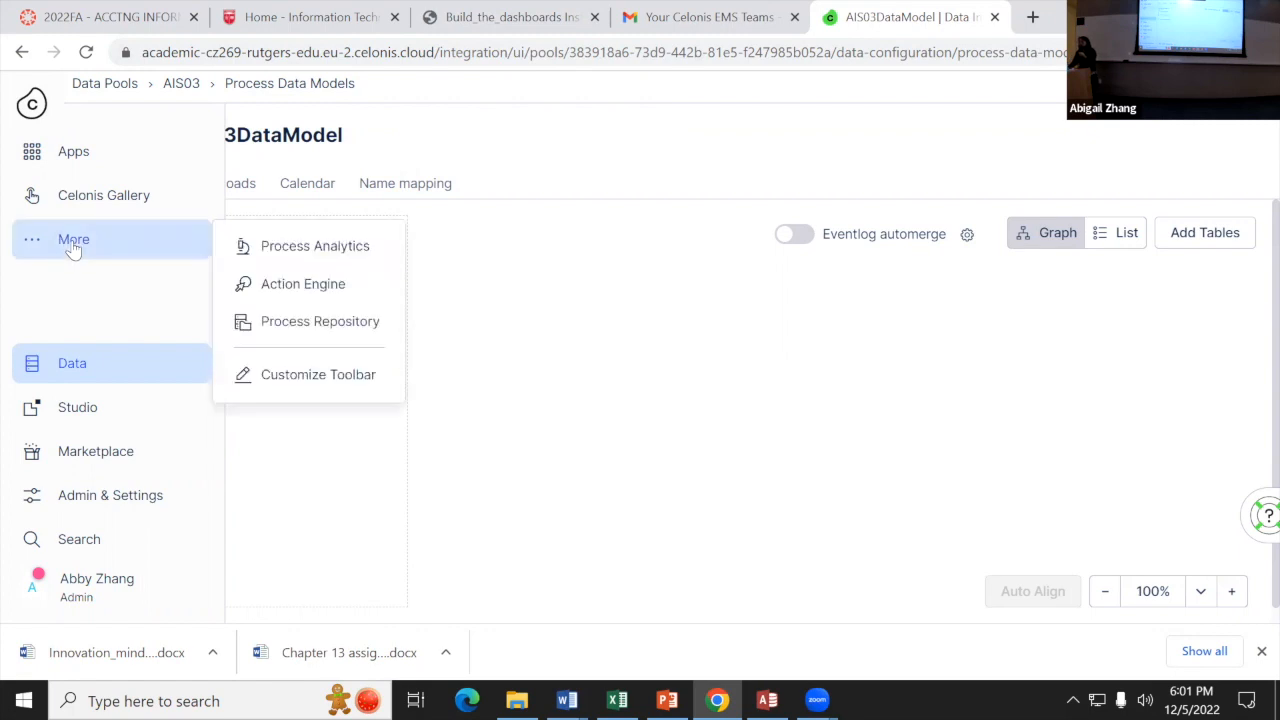
{"action": "left_click", "coordinate": [277, 254]}
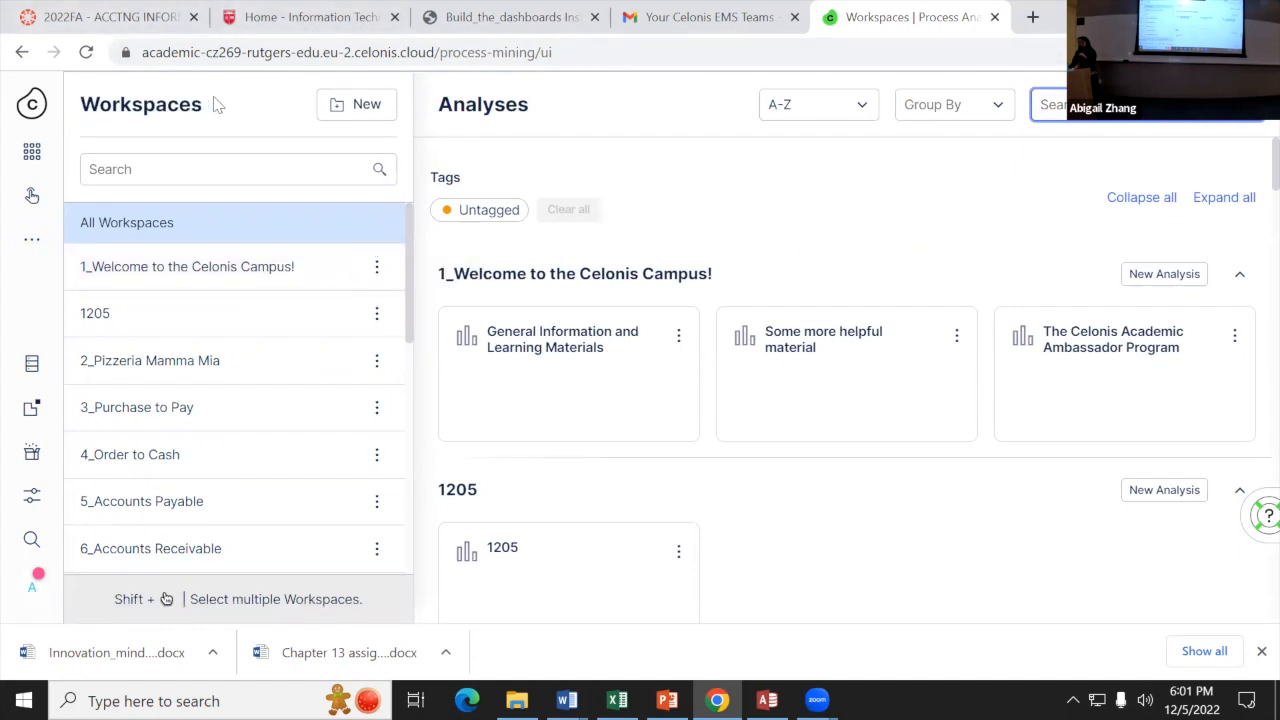
{"action": "left_click", "coordinate": [341, 110]}
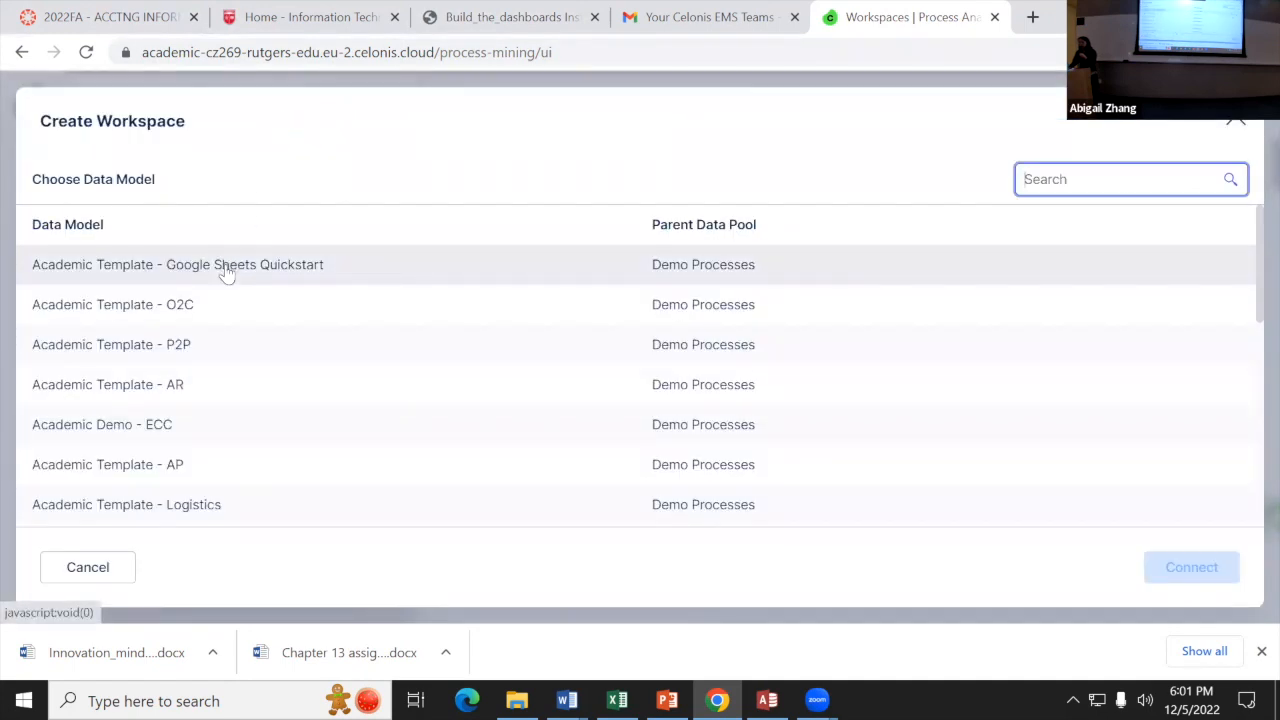
{"action": "scroll", "coordinate": [227, 273], "scroll_direction": "down", "scroll_amount": 5}
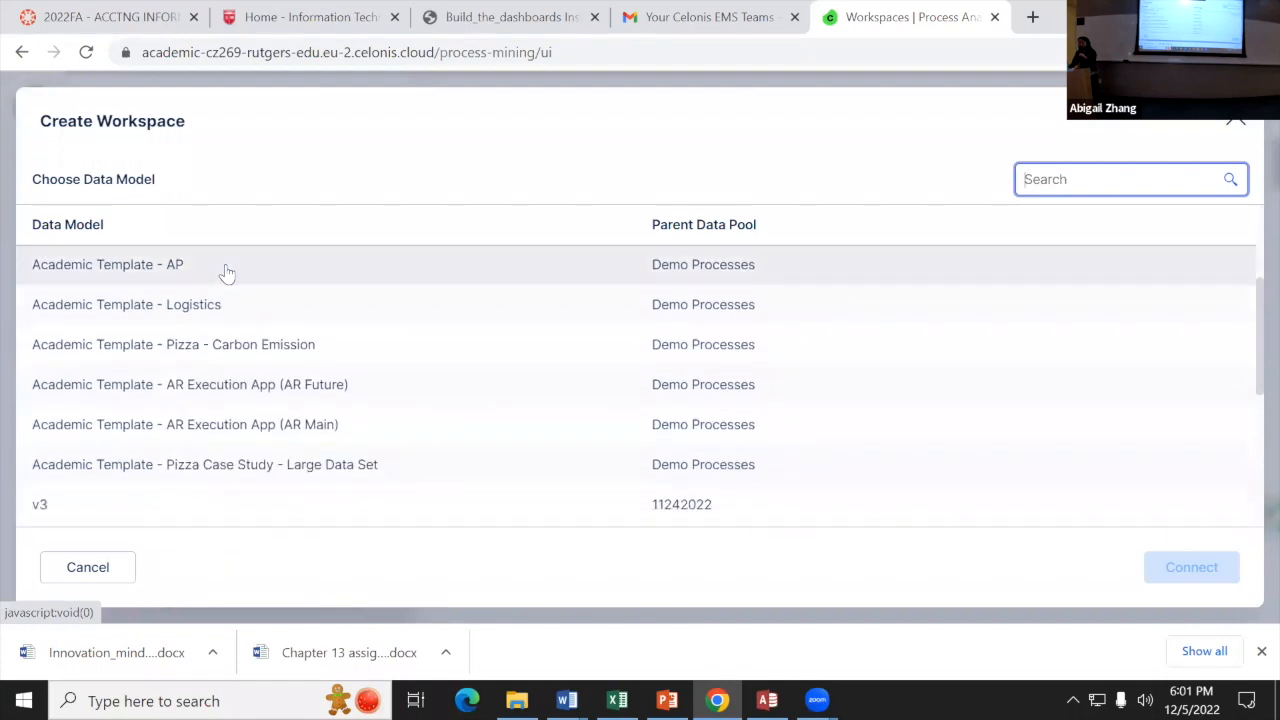
{"action": "scroll", "coordinate": [227, 273], "scroll_direction": "down", "scroll_amount": 3}
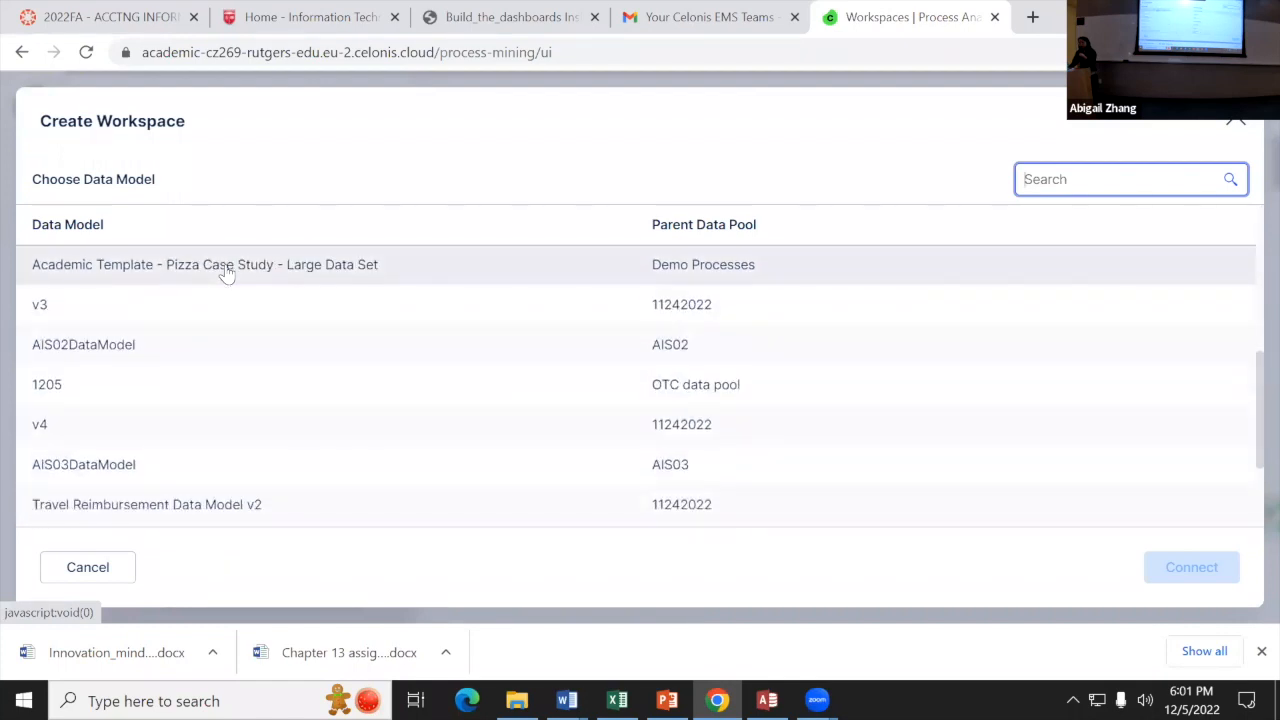
{"action": "scroll", "coordinate": [281, 295], "scroll_direction": "down", "scroll_amount": 2}
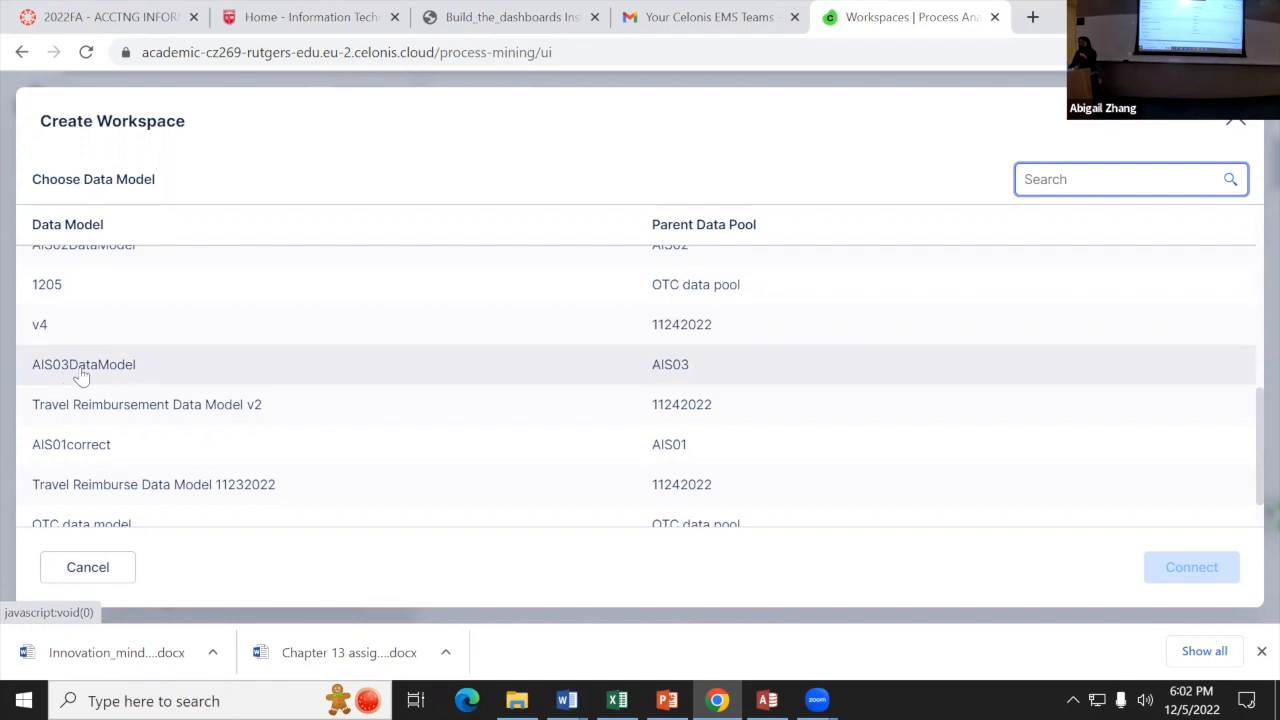
{"action": "left_click", "coordinate": [167, 378]}
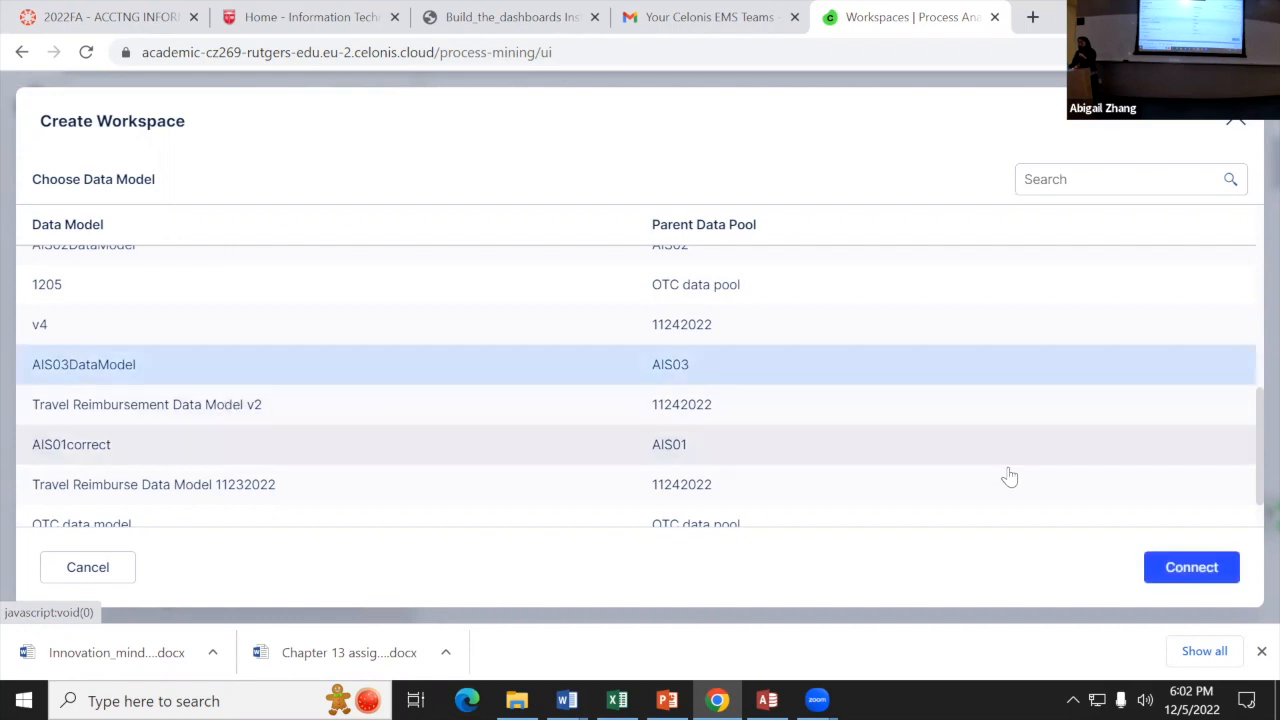
{"action": "left_click", "coordinate": [1175, 581]}
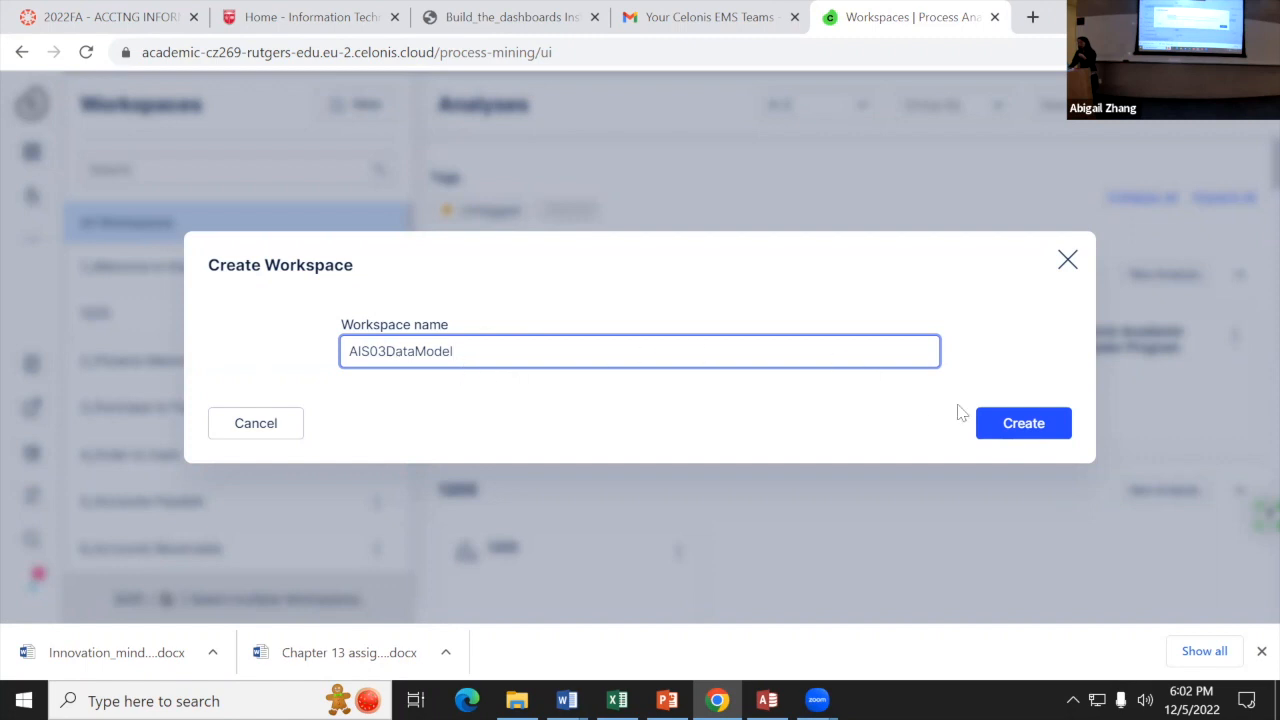
{"action": "left_click", "coordinate": [1004, 426]}
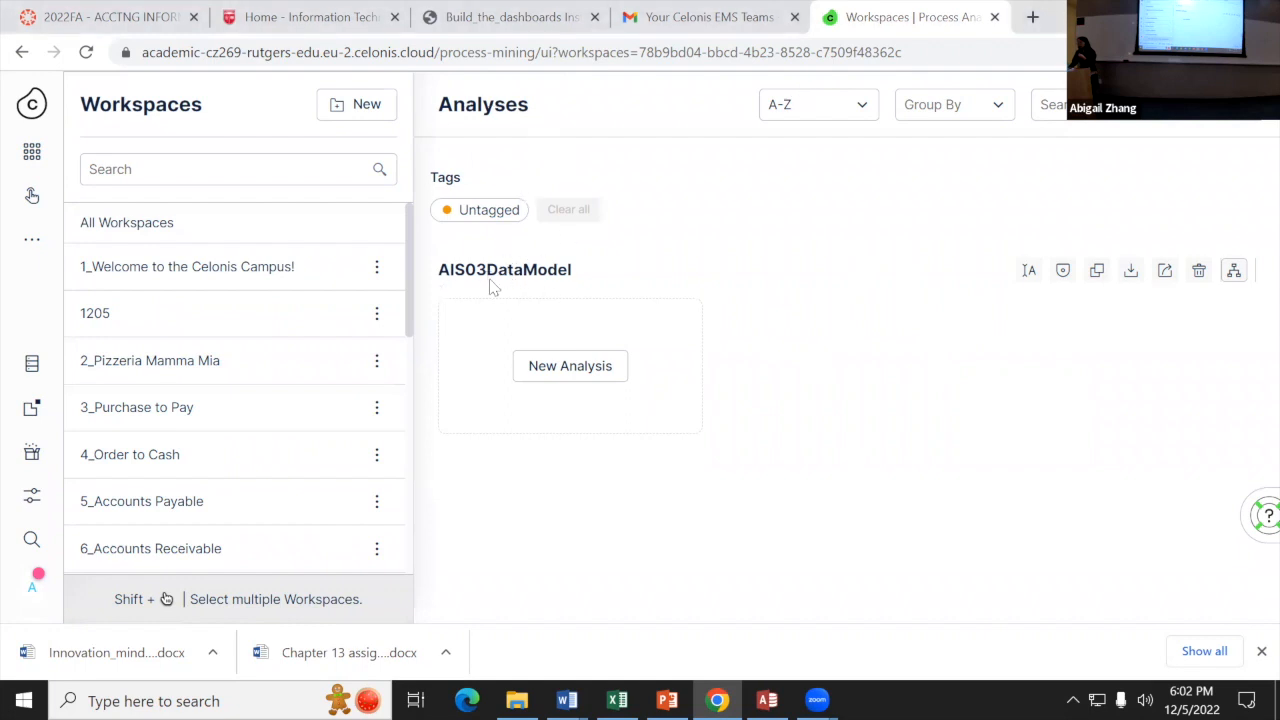
Step: Create a new analysis named AIS03Analysis in the AIS03DataModel workspace
{"action": "left_click_drag", "start_coordinate": [465, 269], "coordinate": [497, 270]}
{"action": "left_click", "coordinate": [575, 272]}
{"action": "left_click_drag", "start_coordinate": [455, 270], "coordinate": [513, 268]}
{"action": "left_click", "coordinate": [590, 280]}
{"action": "left_click", "coordinate": [594, 378]}
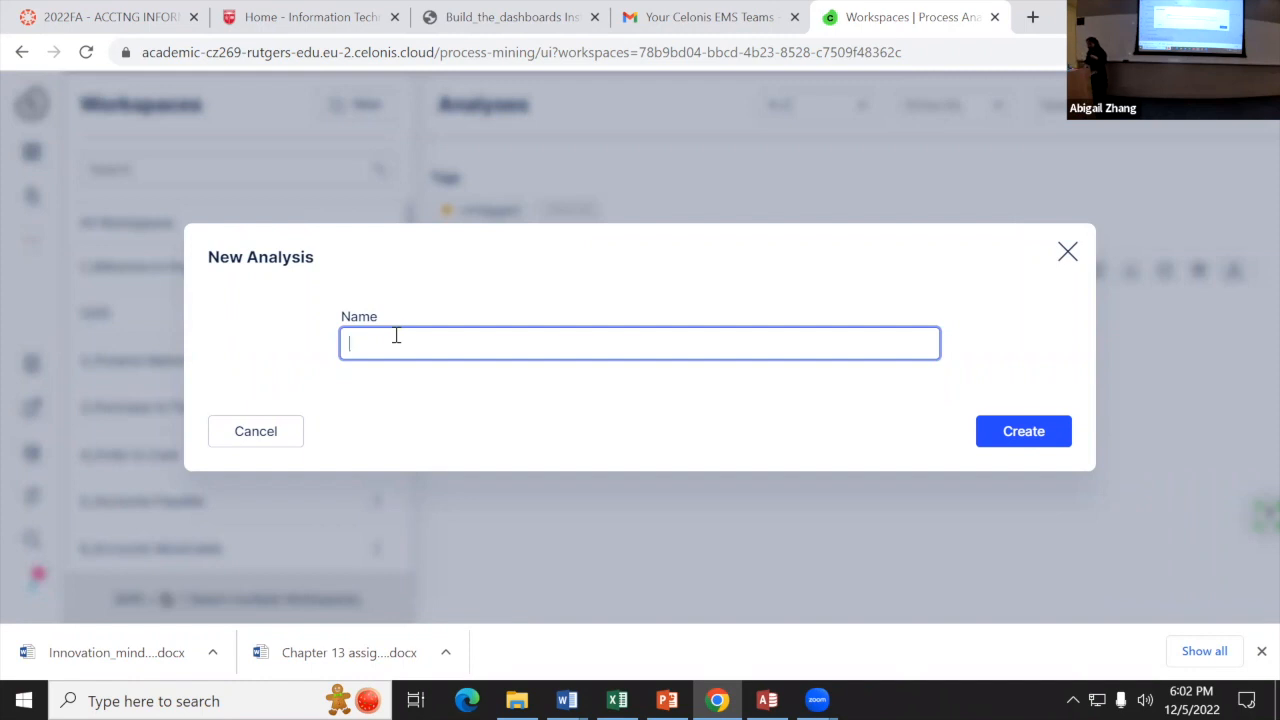
{"action": "type", "text": "AIS03Analysis"}
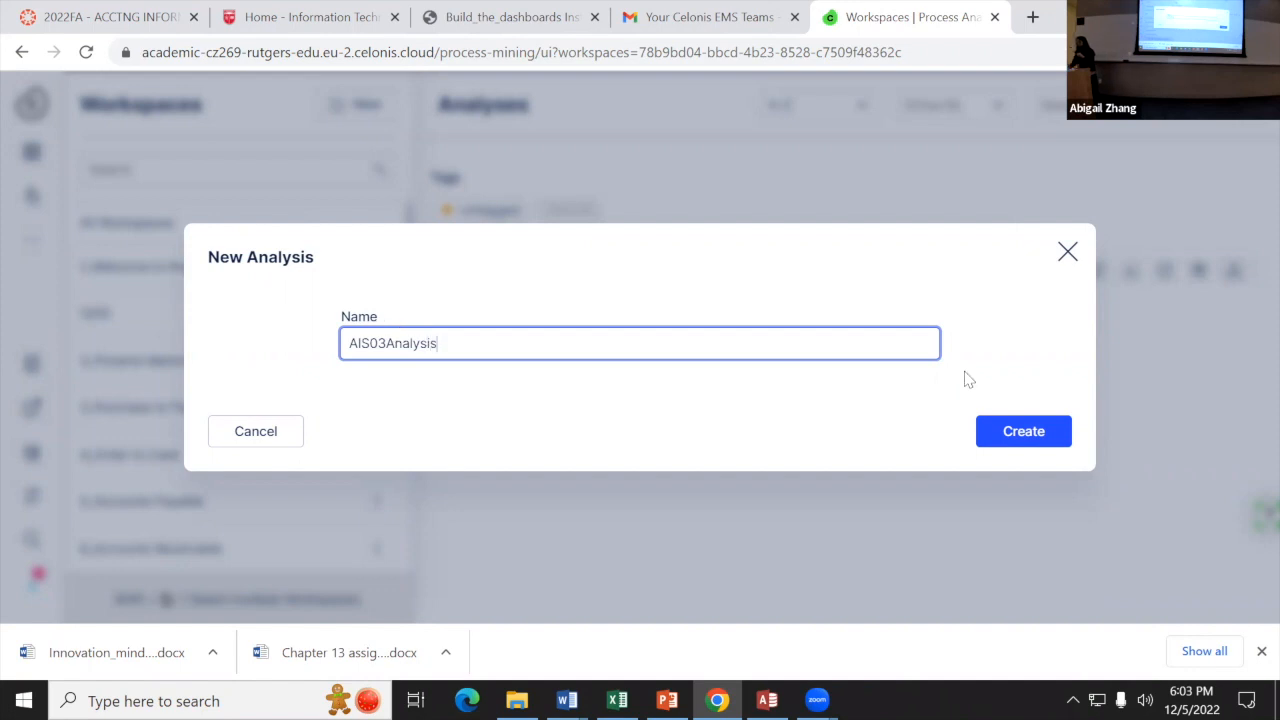
{"action": "left_click", "coordinate": [1003, 431]}
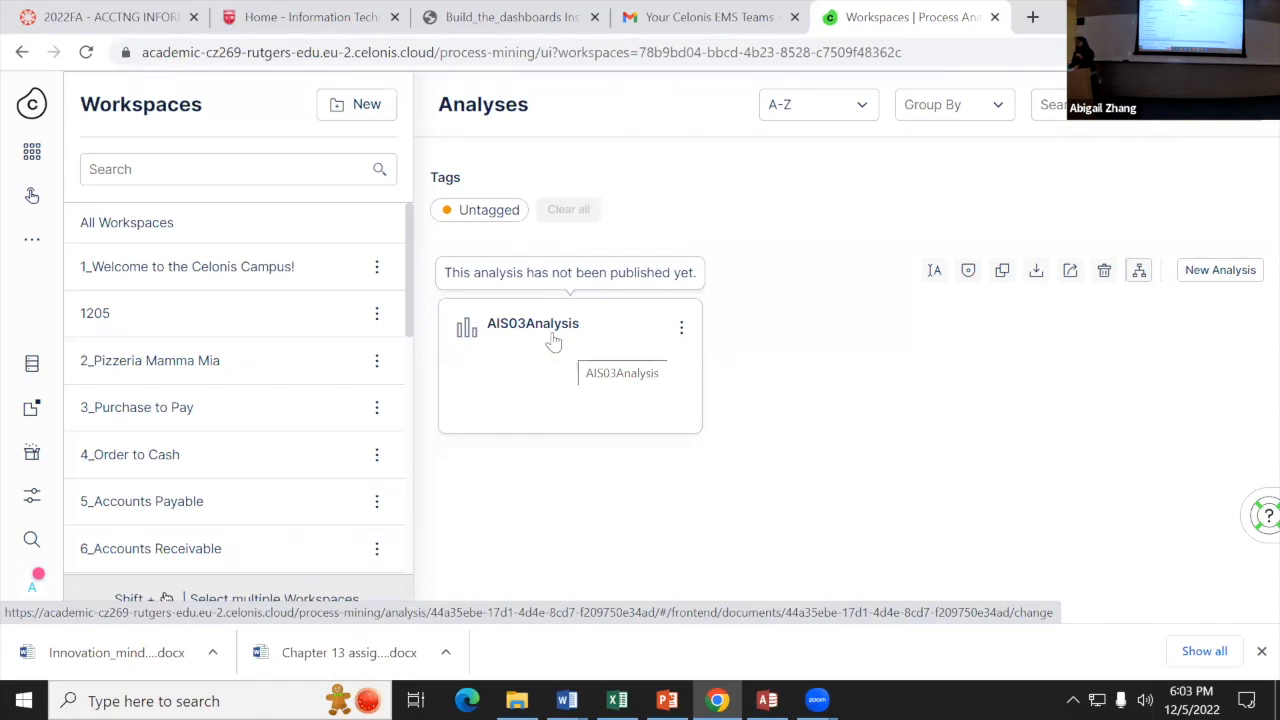
Step: Open AIS03Analysis and load the data of its data model
{"action": "left_click", "coordinate": [553, 341]}
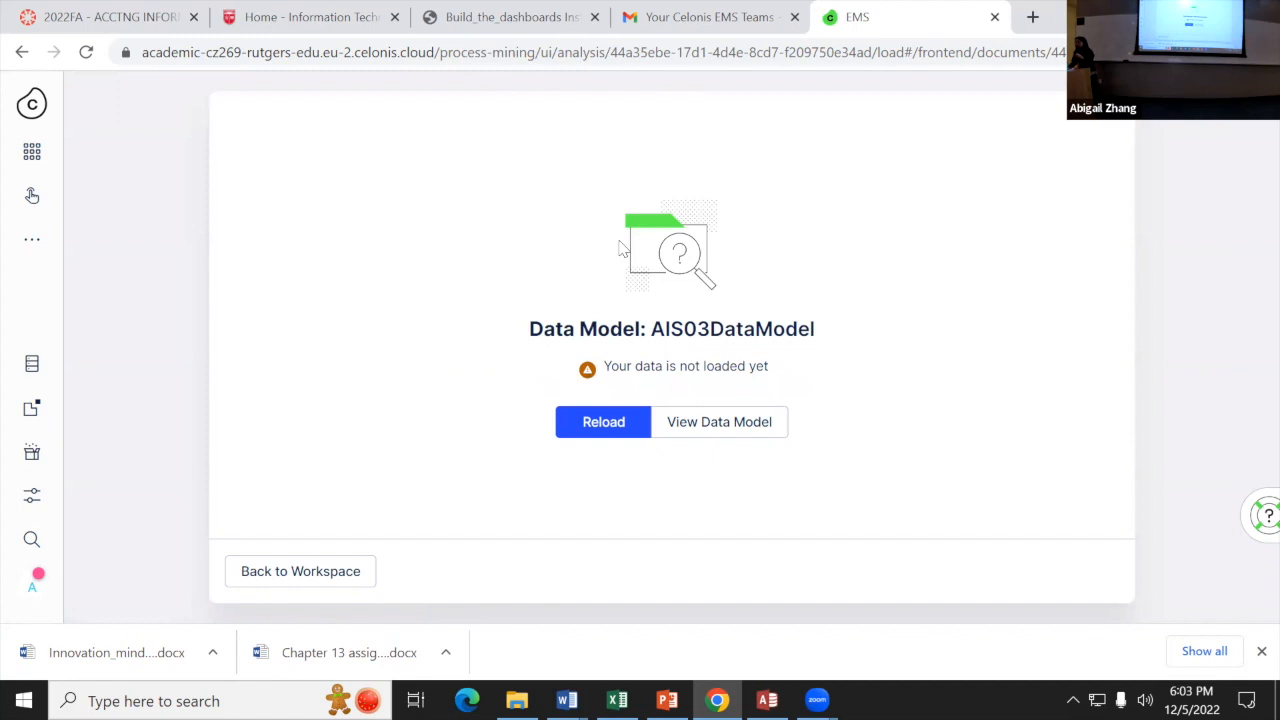
{"action": "left_click_drag", "start_coordinate": [609, 366], "coordinate": [701, 370]}
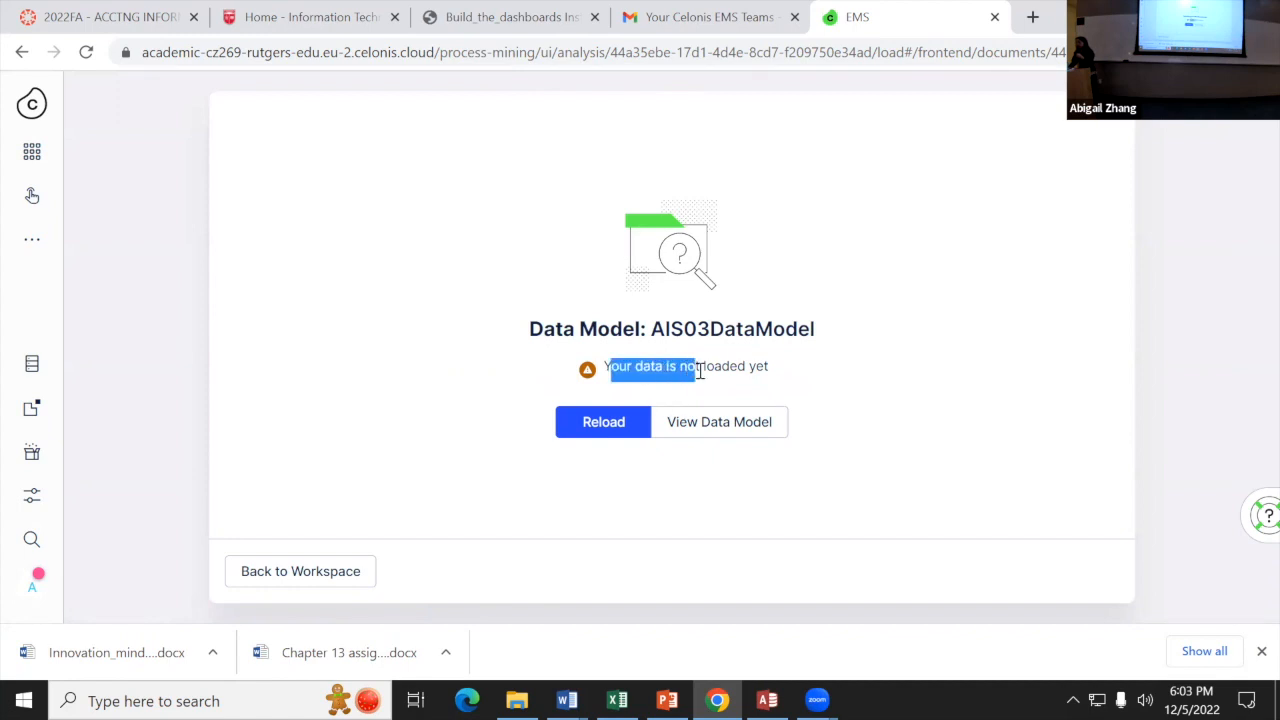
{"action": "left_click", "coordinate": [734, 367]}
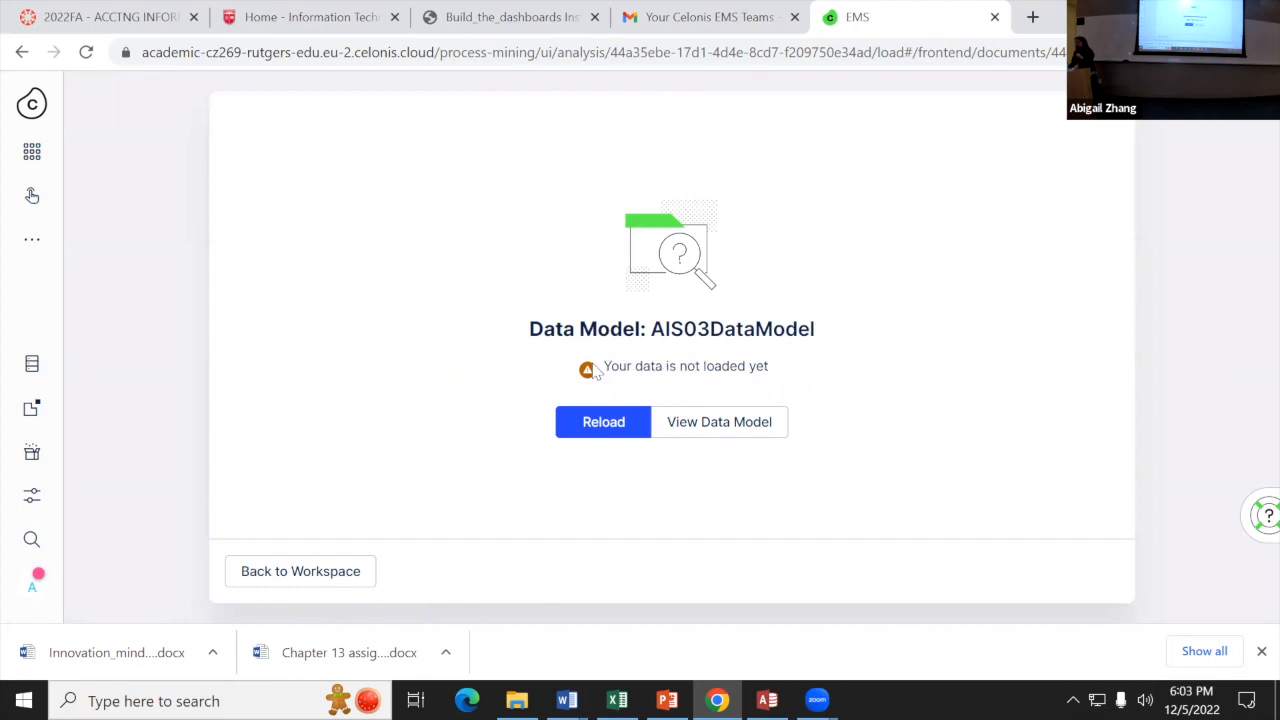
{"action": "left_click", "coordinate": [600, 428]}
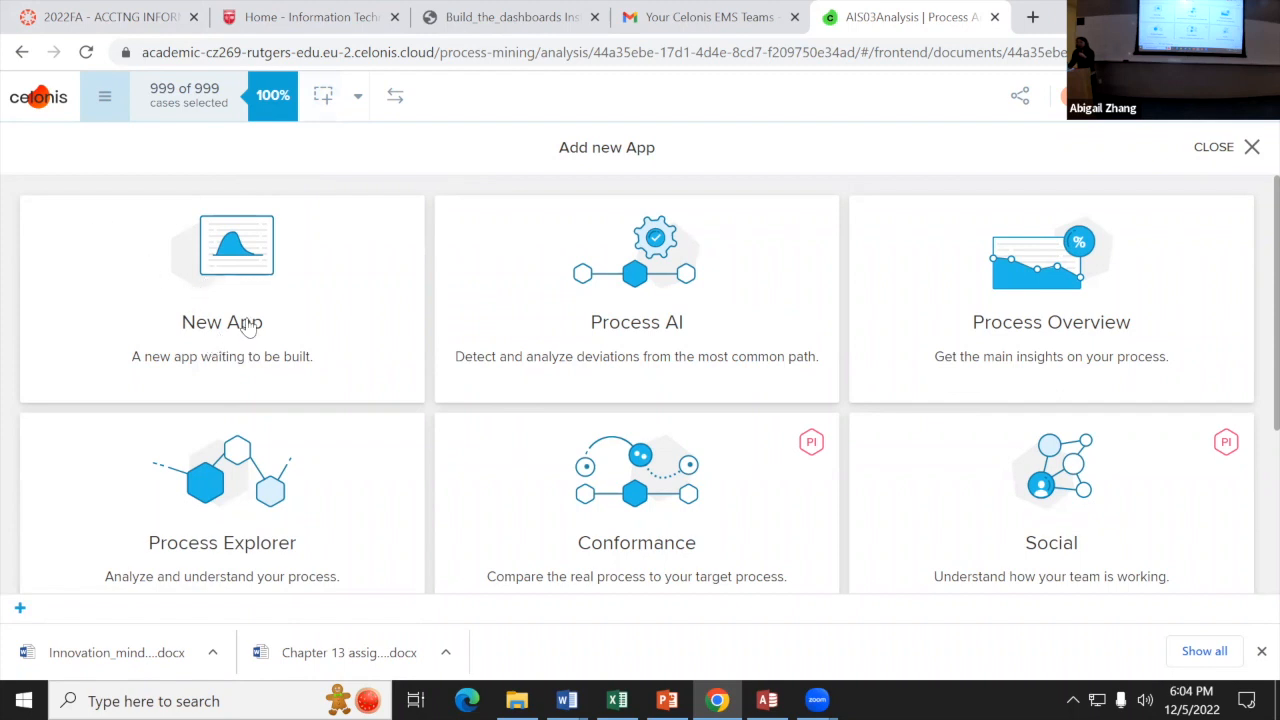
Step: Add a blank New App to the analysis and insert a Variant Explorer component
{"action": "left_click", "coordinate": [251, 275]}
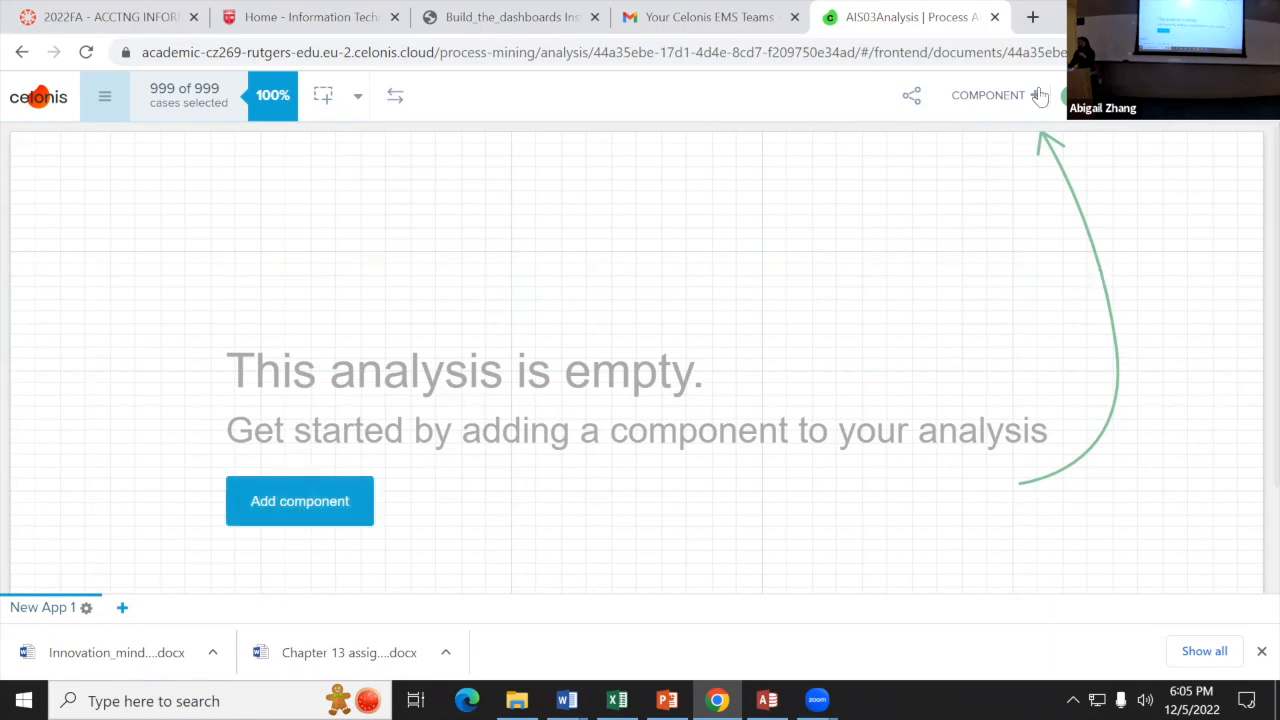
{"action": "left_click", "coordinate": [1022, 94]}
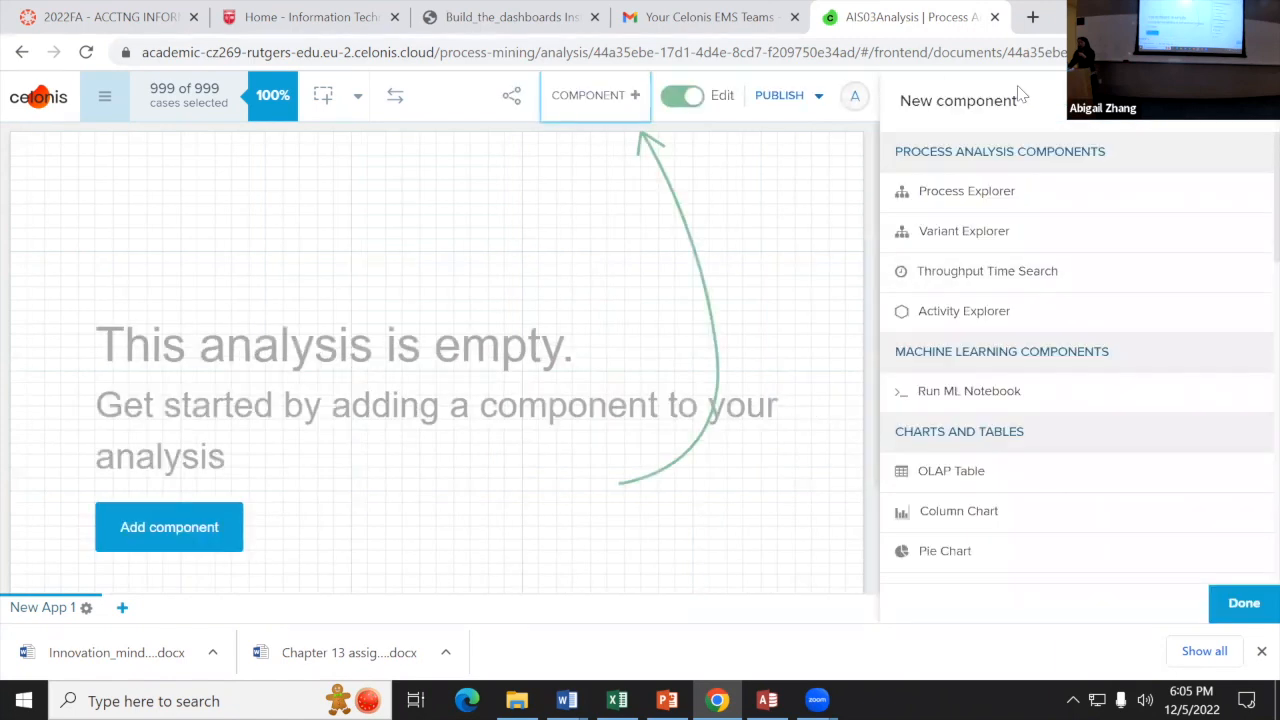
{"action": "left_click", "coordinate": [953, 233]}
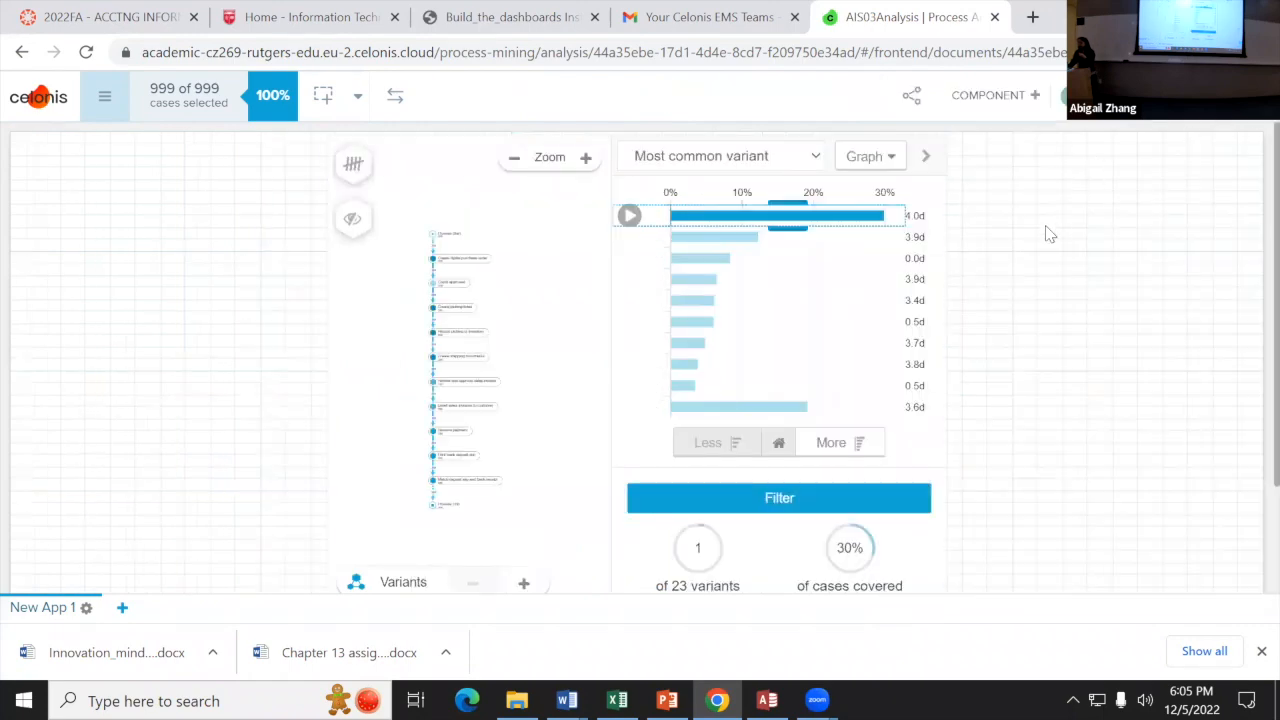
Step: Move the Variant Explorer toward the left of the canvas and enlarge it in width and height
{"action": "left_click", "coordinate": [580, 290]}
{"action": "left_click_drag", "start_coordinate": [654, 323], "coordinate": [541, 331]}
{"action": "left_click", "coordinate": [821, 622]}
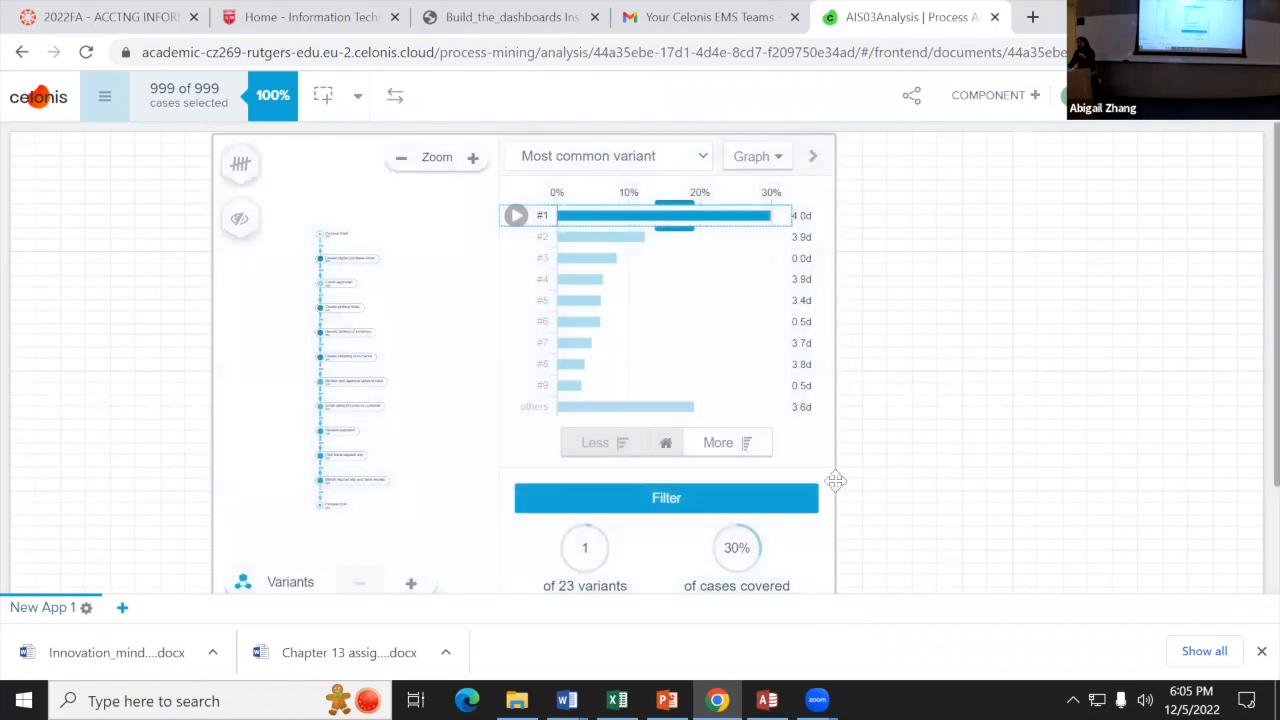
{"action": "left_click_drag", "start_coordinate": [835, 368], "coordinate": [1024, 418]}
{"action": "scroll", "coordinate": [995, 451], "scroll_direction": "down", "scroll_amount": 3}
{"action": "left_click", "coordinate": [617, 490]}
{"action": "left_click_drag", "start_coordinate": [615, 472], "coordinate": [597, 511]}
{"action": "scroll", "coordinate": [1192, 401], "scroll_direction": "up", "scroll_amount": 3}
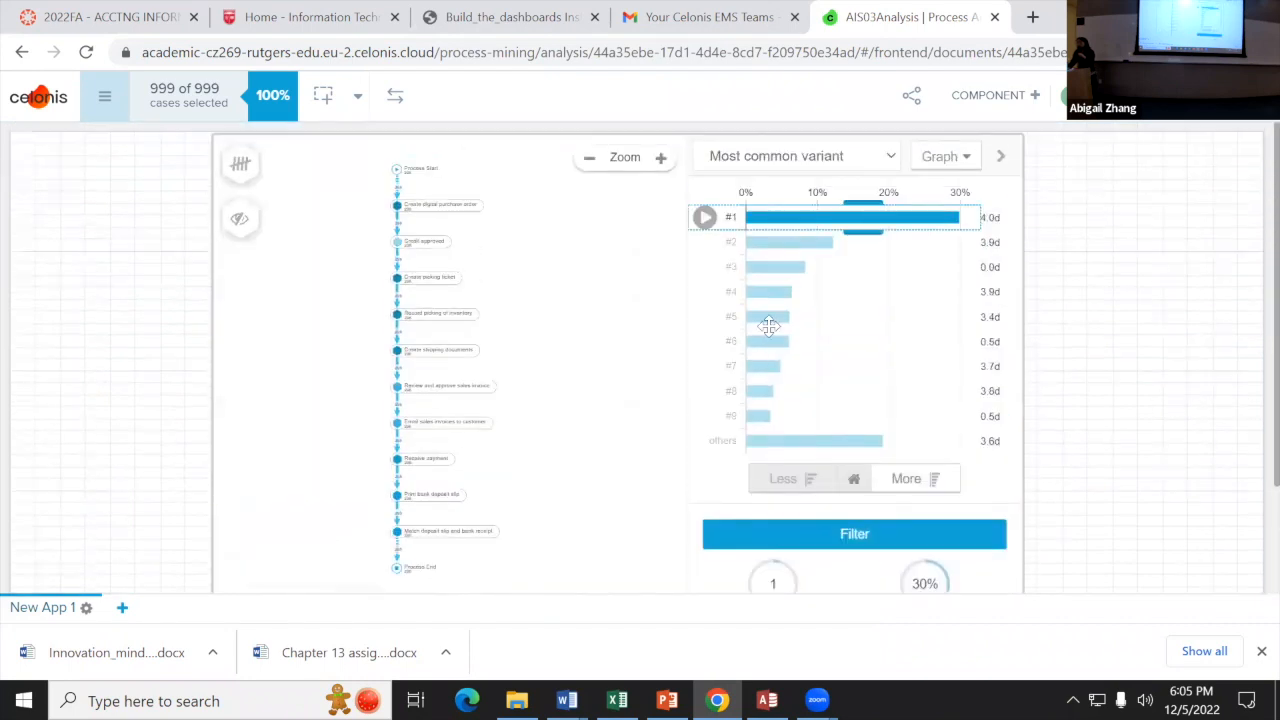
{"action": "left_click", "coordinate": [590, 306]}
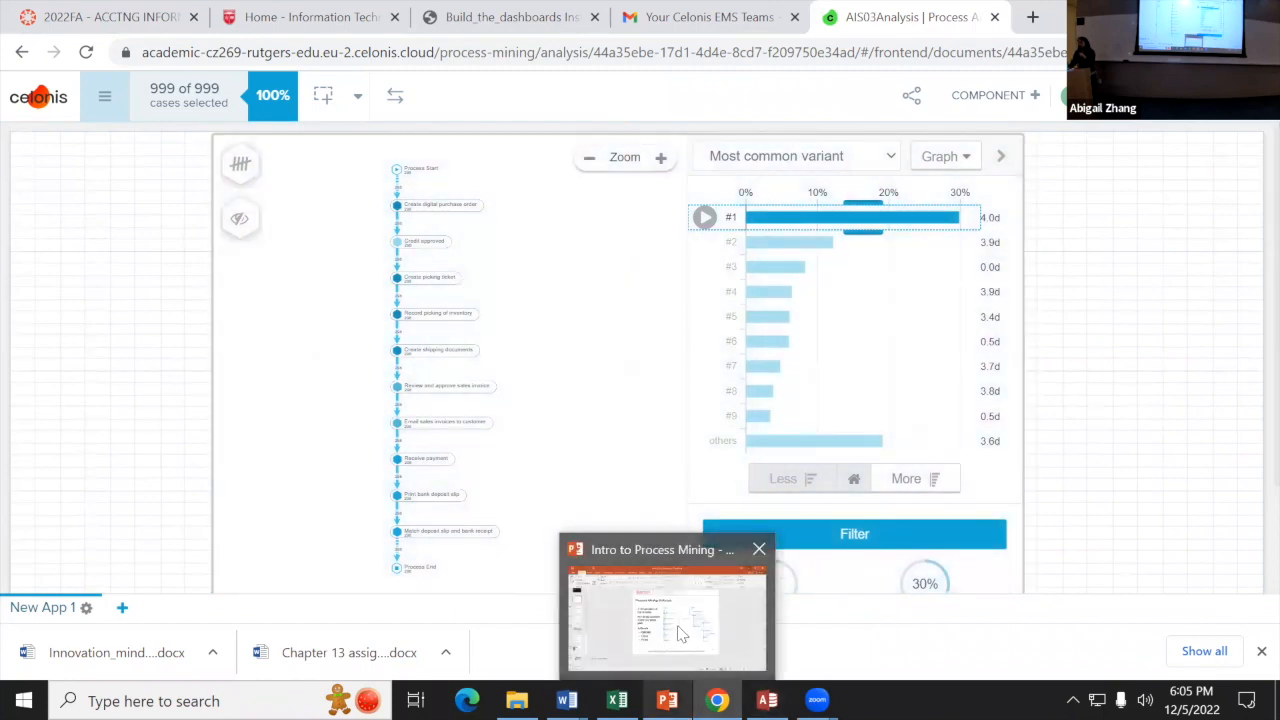
Step: Switch to the Intro to Process Mining presentation in PowerPoint and show slide 17, Process Mining Software, full screen
{"action": "left_click", "coordinate": [680, 624]}
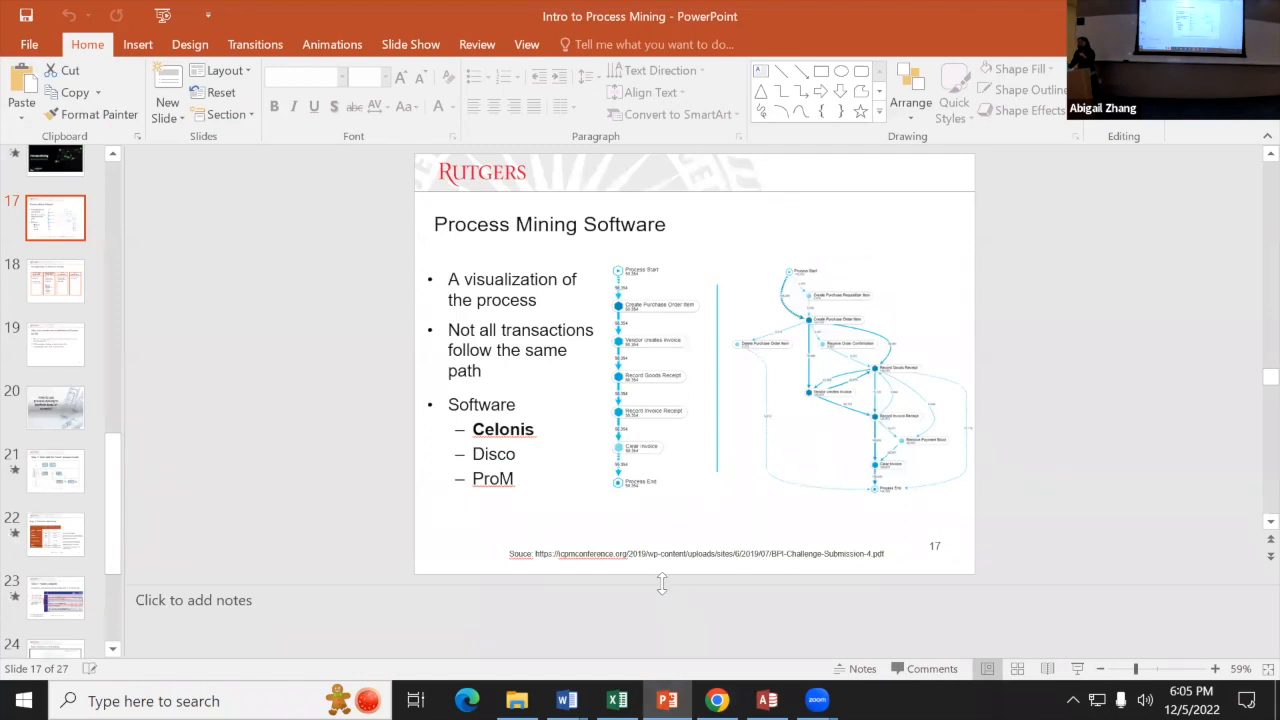
{"action": "scroll", "coordinate": [663, 586], "scroll_direction": "up", "scroll_amount": 1, "text": "ctrl"}
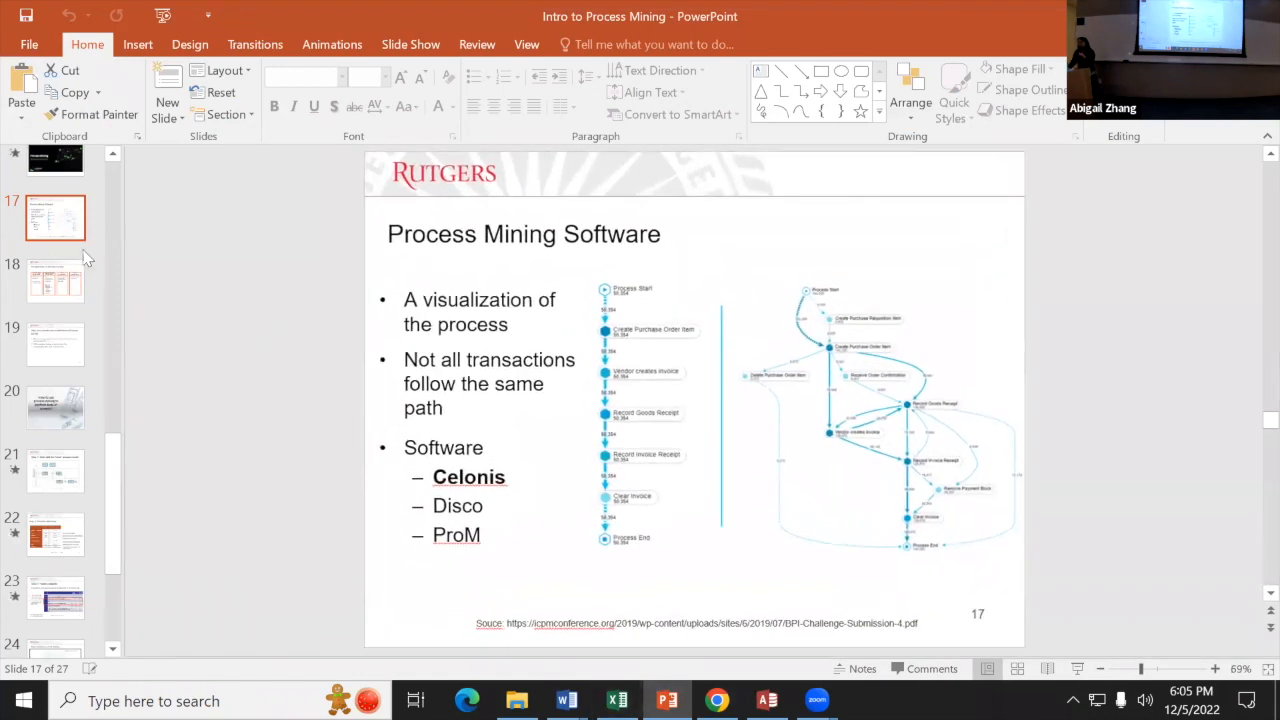
{"action": "left_click", "coordinate": [1077, 668]}
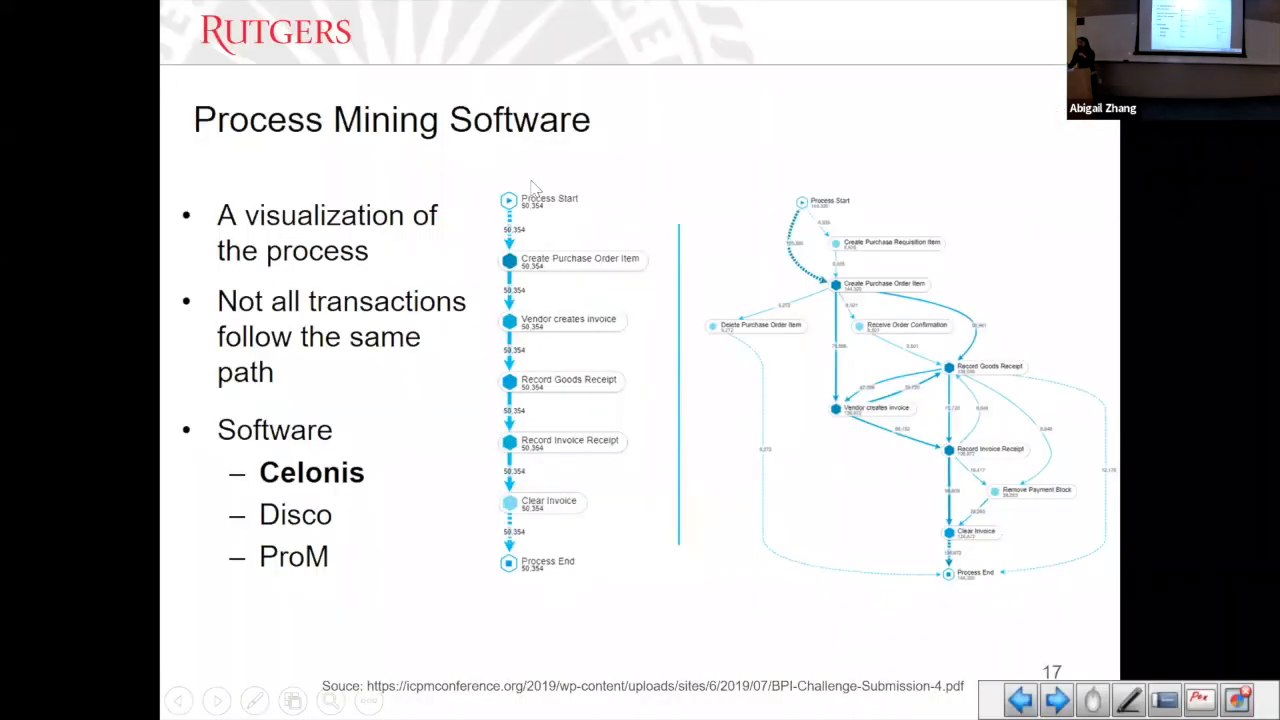
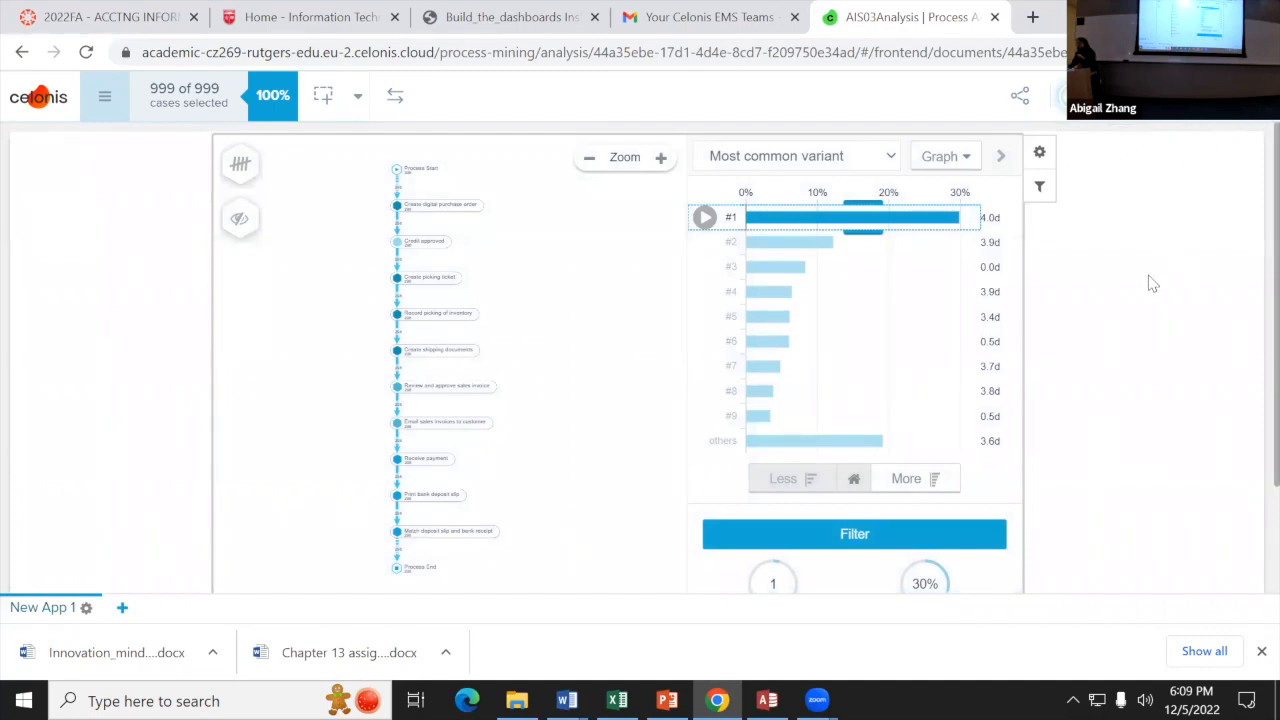
Step: Examine the Variant Explorer's most common variant, the variant ranking and the case coverage below it
{"action": "scroll", "coordinate": [1150, 283], "scroll_direction": "down", "scroll_amount": 1}
{"action": "scroll", "coordinate": [1060, 470], "scroll_direction": "up", "scroll_amount": 1}
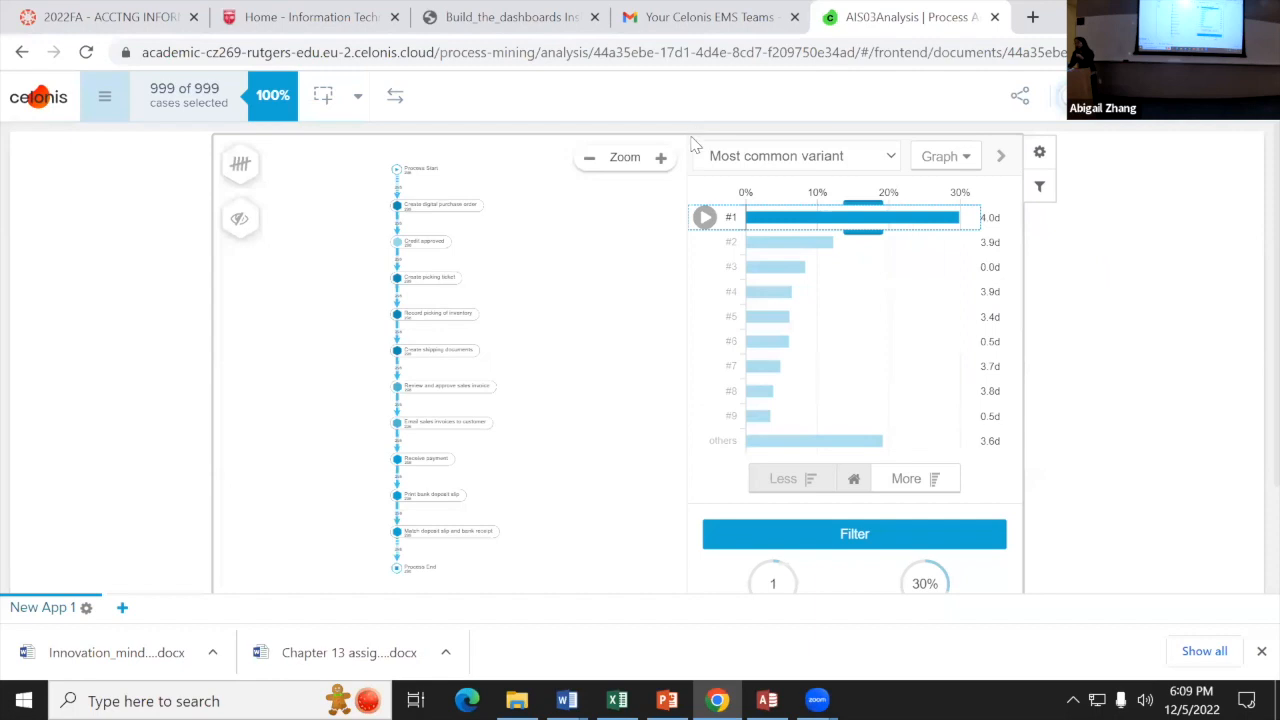
{"action": "mouse_move", "coordinate": [770, 219]}
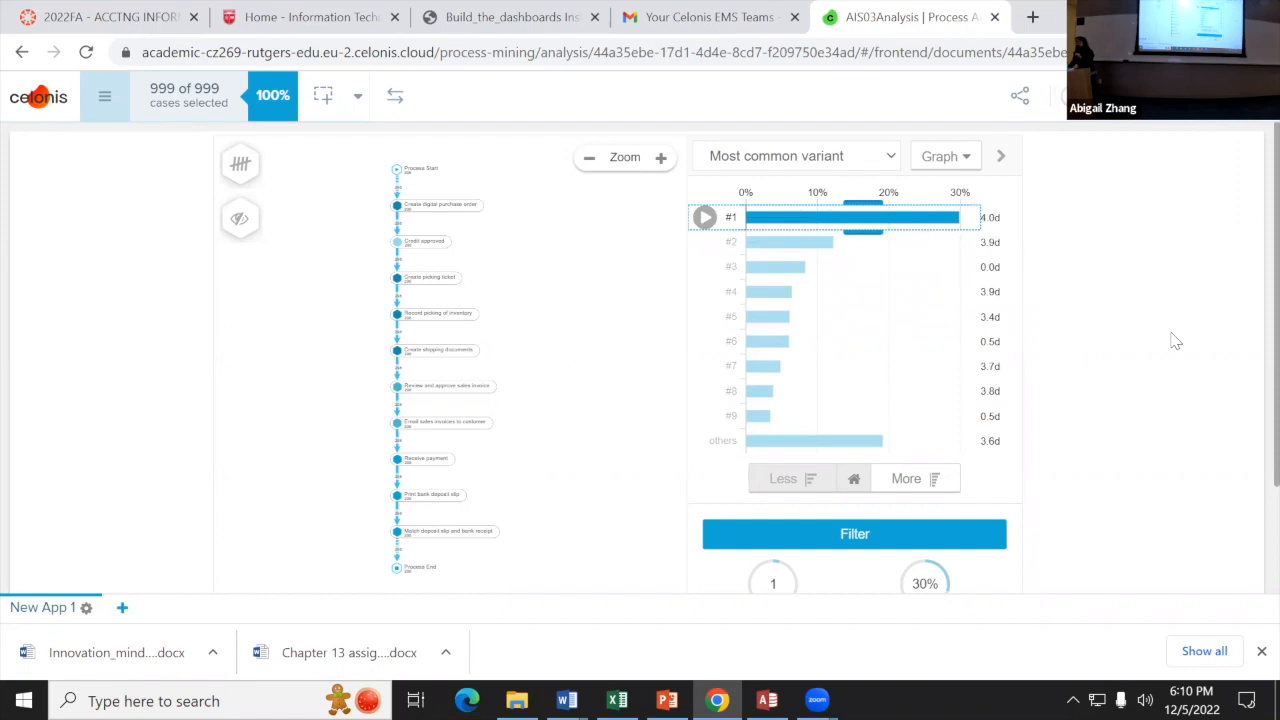
{"action": "scroll", "coordinate": [1026, 337], "scroll_direction": "down", "scroll_amount": 1}
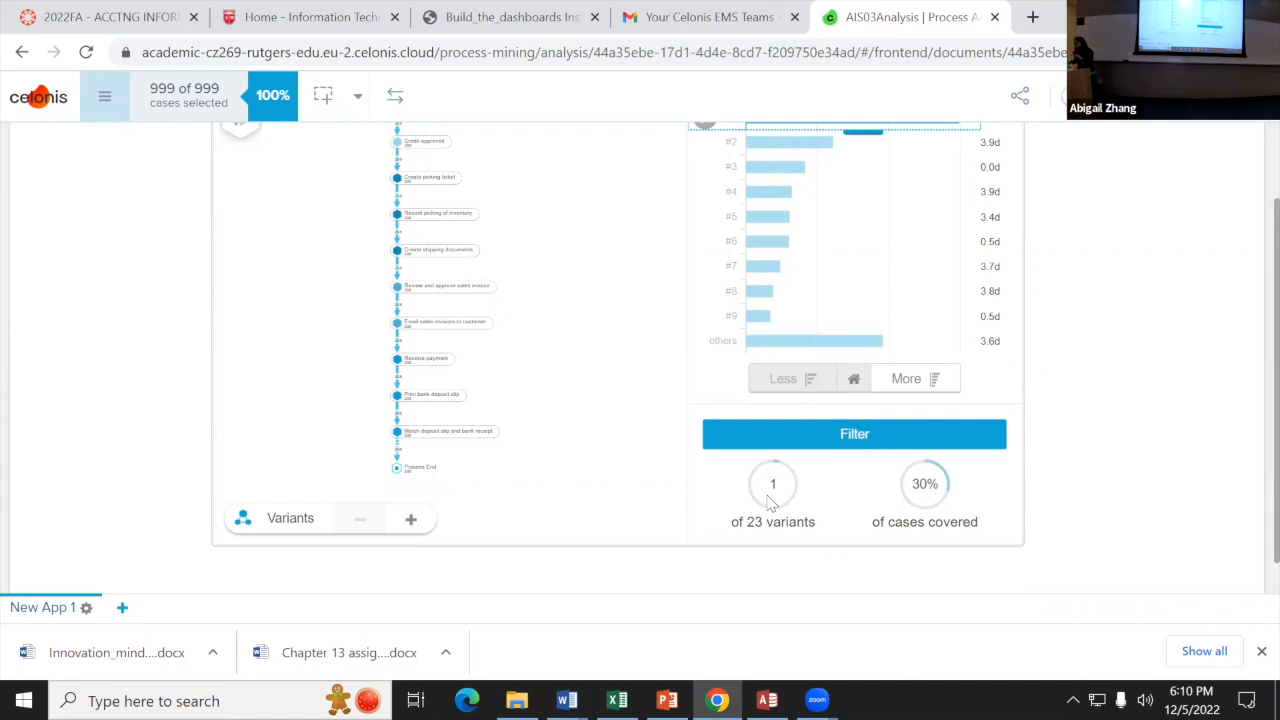
Step: Enlarge the process graph of the most common variant and examine its activities from Process Start to Record picking of inventory
{"action": "scroll", "coordinate": [1097, 420], "scroll_direction": "up", "scroll_amount": 1}
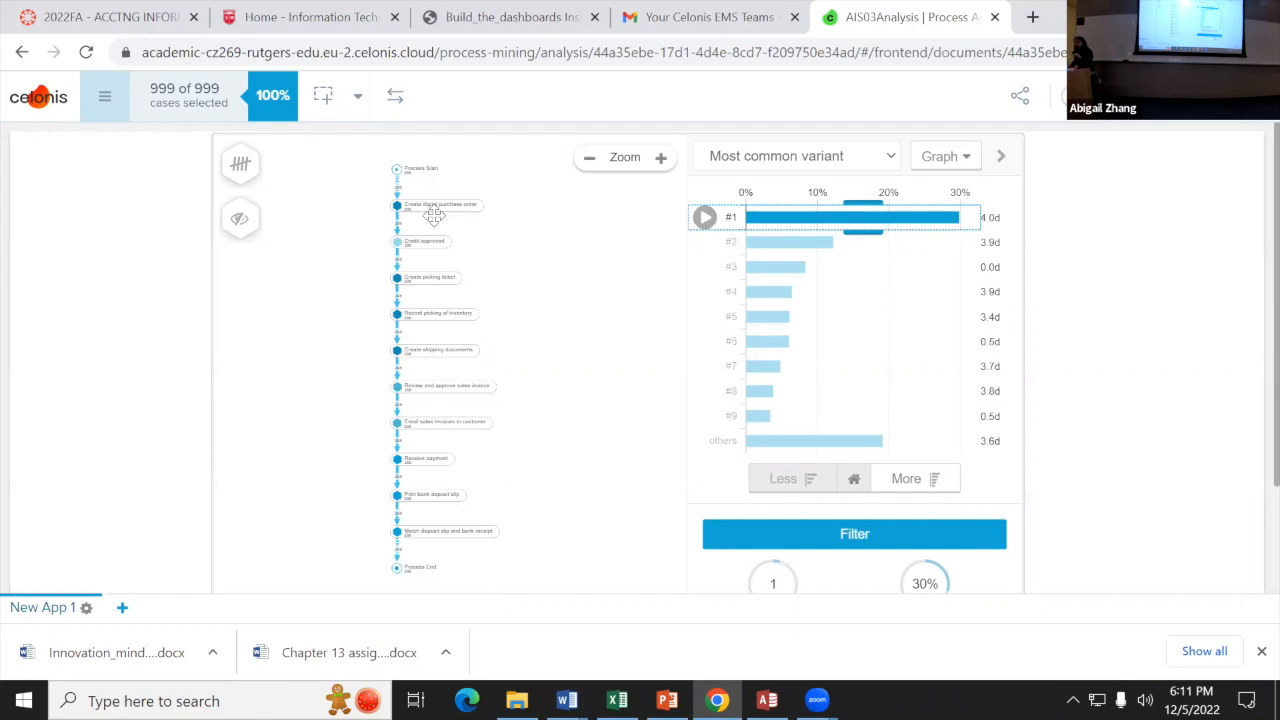
{"action": "left_click", "coordinate": [659, 158]}
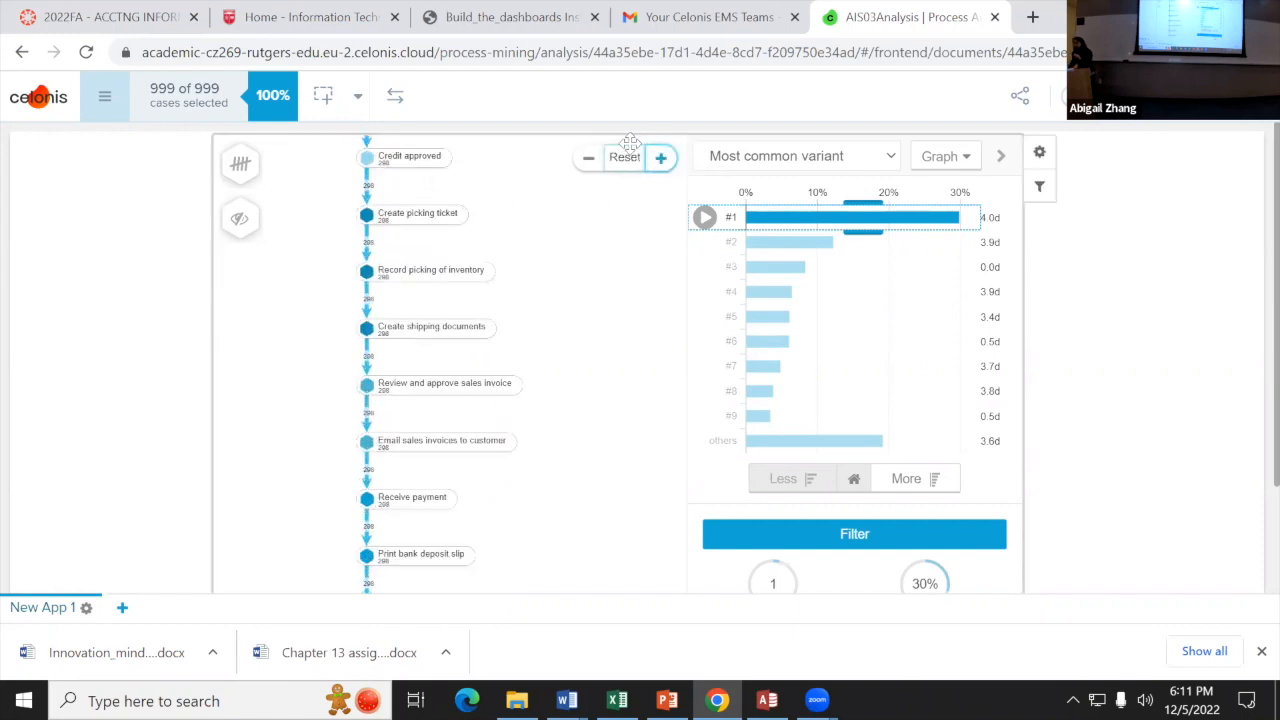
{"action": "left_click_drag", "start_coordinate": [566, 246], "coordinate": [585, 289]}
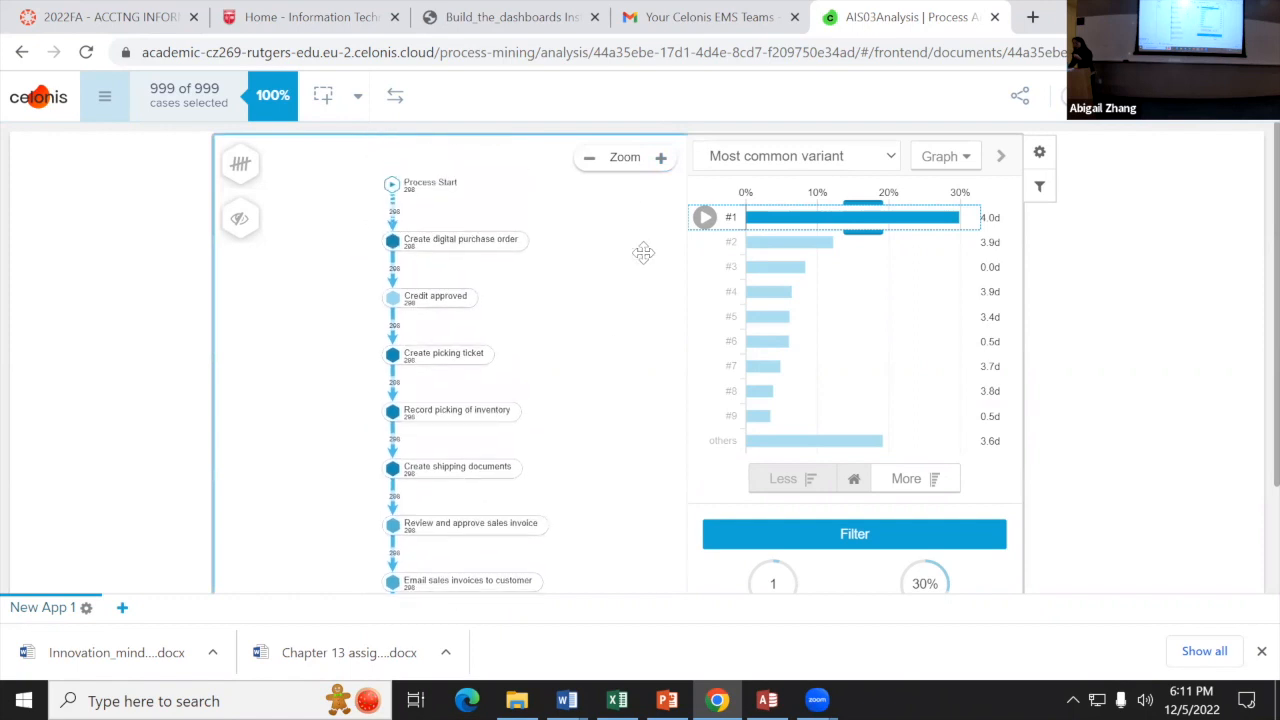
{"action": "left_click", "coordinate": [660, 158]}
{"action": "left_click_drag", "start_coordinate": [537, 320], "coordinate": [551, 474]}
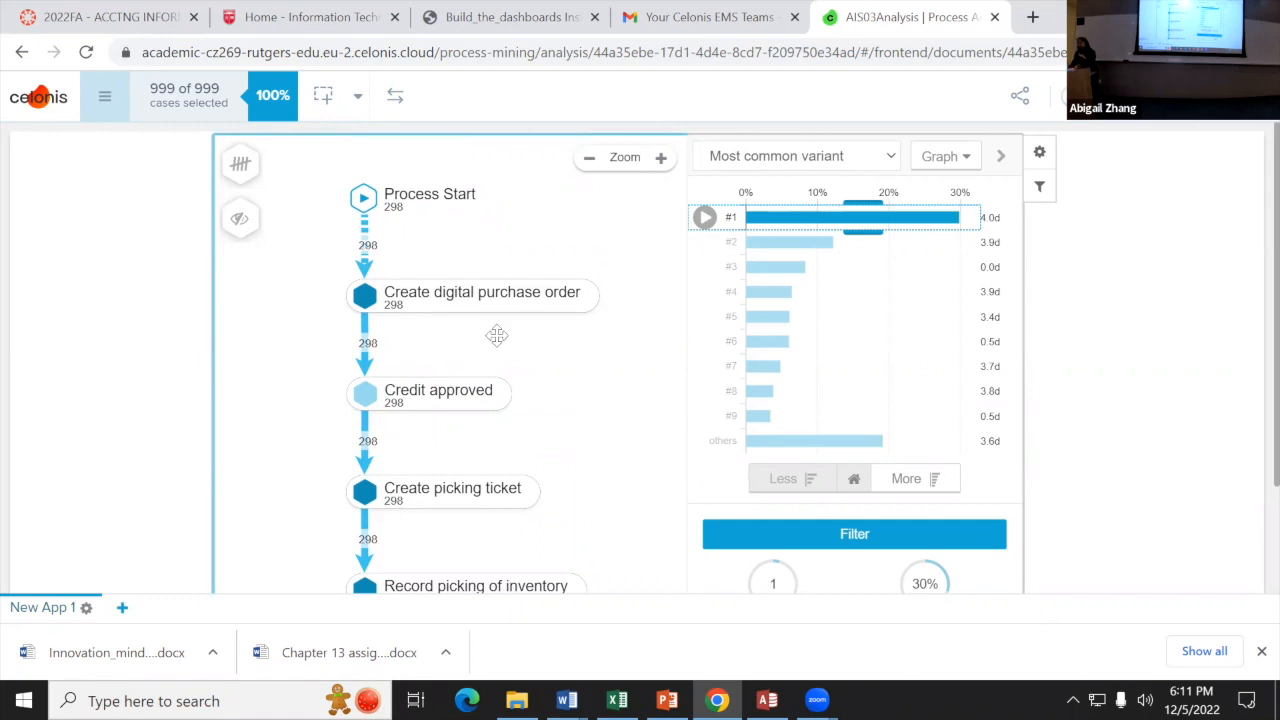
{"action": "left_click_drag", "start_coordinate": [498, 336], "coordinate": [524, 317]}
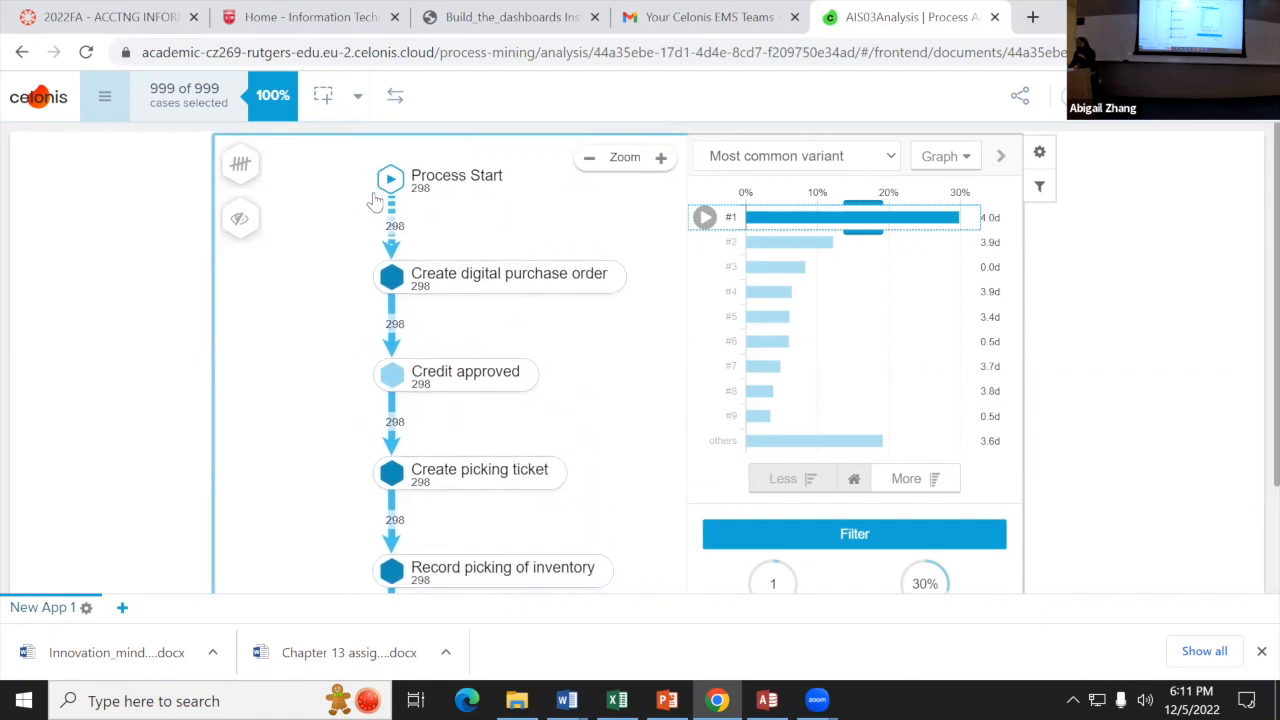
{"action": "left_click_drag", "start_coordinate": [319, 252], "coordinate": [340, 250]}
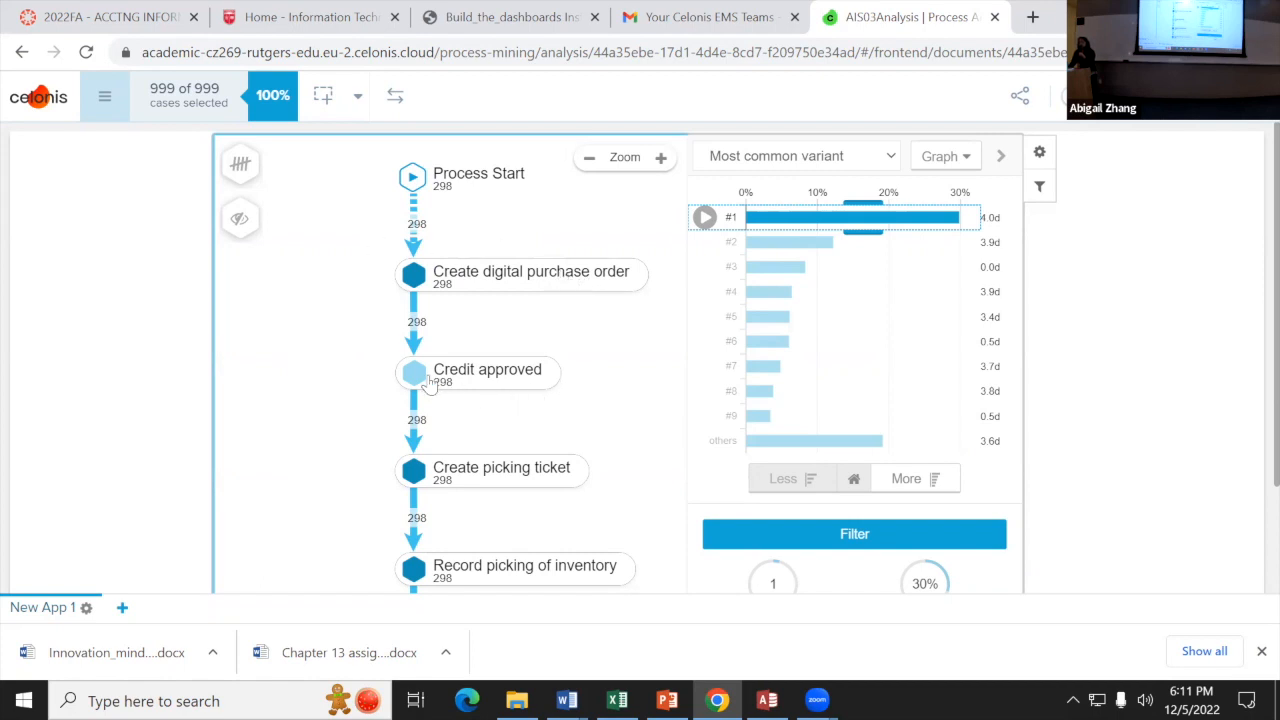
{"action": "left_click_drag", "start_coordinate": [512, 434], "coordinate": [515, 378]}
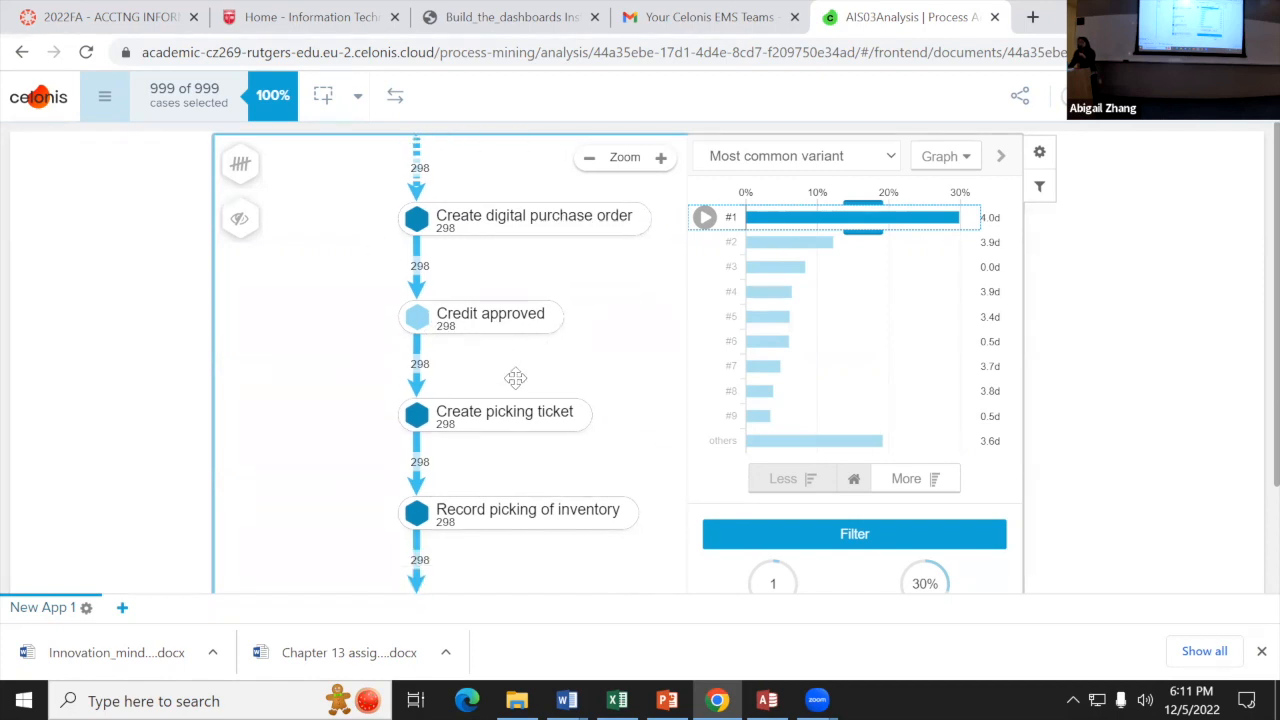
Step: Follow the most common variant's remaining activities down to Process End, examining the payment, deposit slip and bank receipt activities
{"action": "left_click_drag", "start_coordinate": [520, 474], "coordinate": [446, 509]}
{"action": "scroll", "coordinate": [446, 509], "scroll_direction": "down", "scroll_amount": 4}
{"action": "scroll", "coordinate": [475, 491], "scroll_direction": "down", "scroll_amount": 6}
{"action": "scroll", "coordinate": [453, 456], "scroll_direction": "down", "scroll_amount": 5}
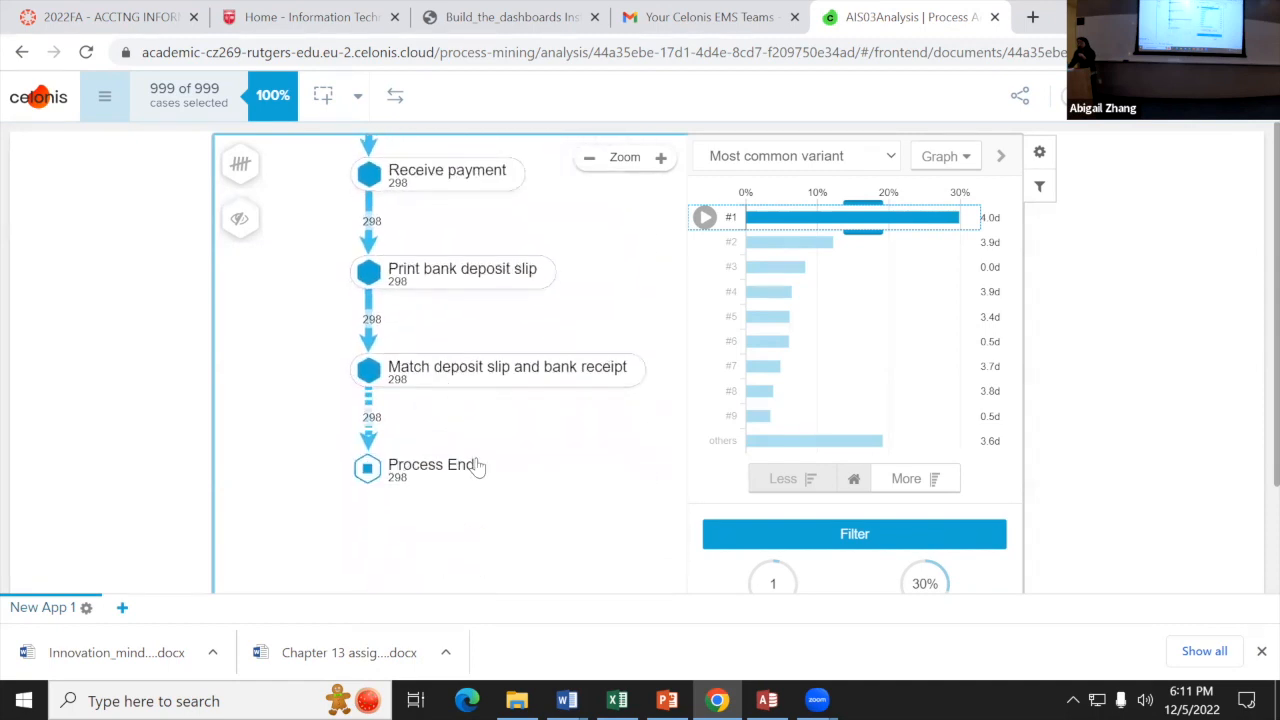
{"action": "scroll", "coordinate": [477, 467], "scroll_direction": "up", "scroll_amount": 1}
{"action": "scroll", "coordinate": [522, 410], "scroll_direction": "up", "scroll_amount": 1}
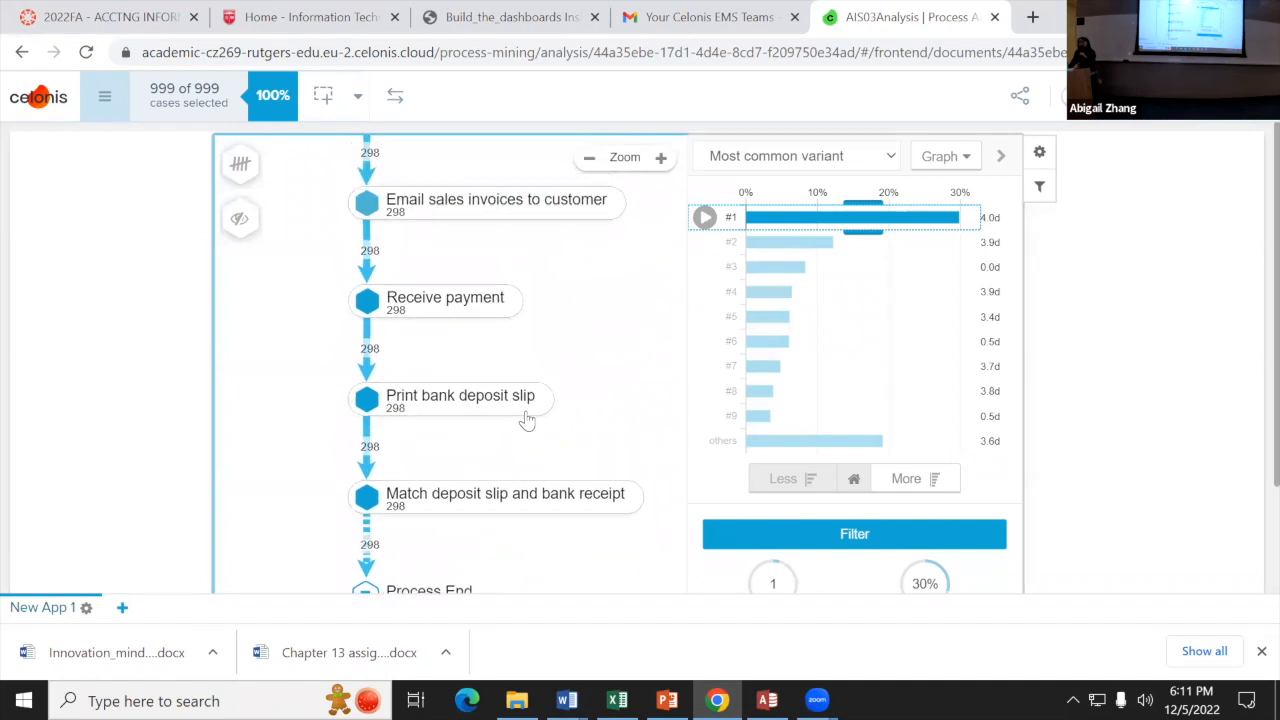
{"action": "left_click_drag", "start_coordinate": [527, 419], "coordinate": [539, 389]}
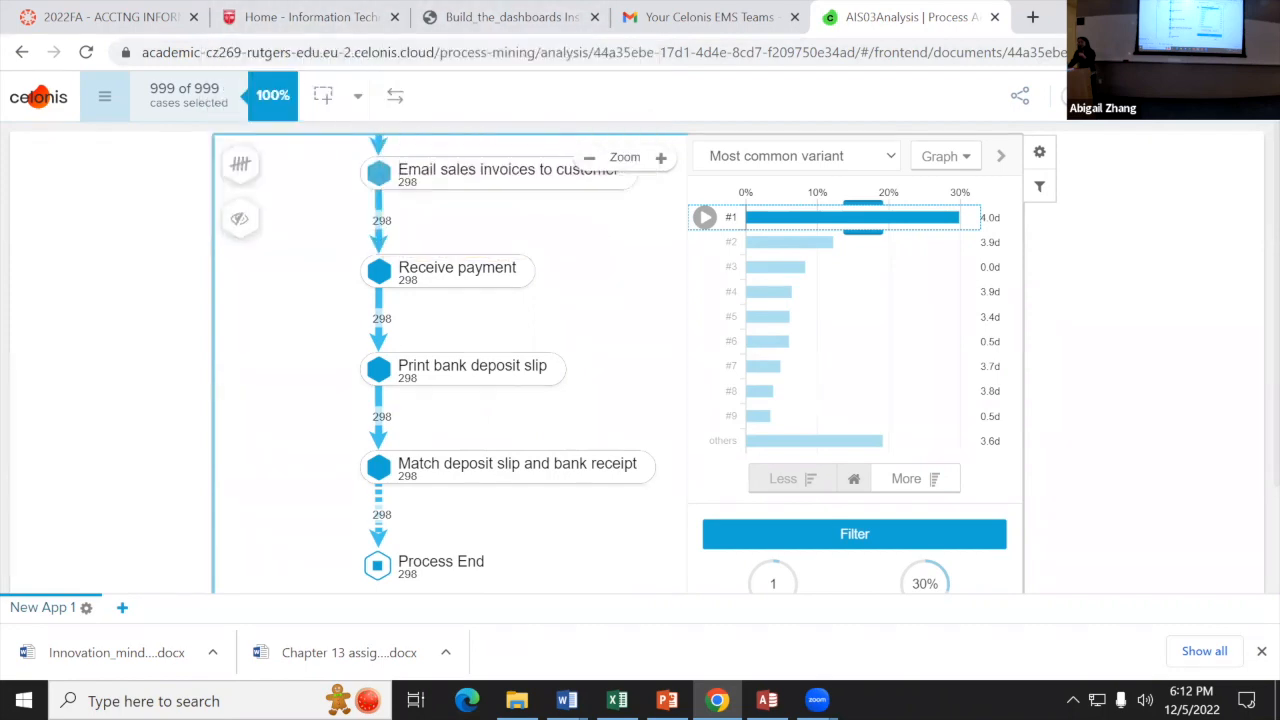
Step: Look at the Appendix 2 Sales Process flowchart in the Innovation_mindset_case_studies Word document, then put the document away
{"action": "left_click", "coordinate": [517, 700]}
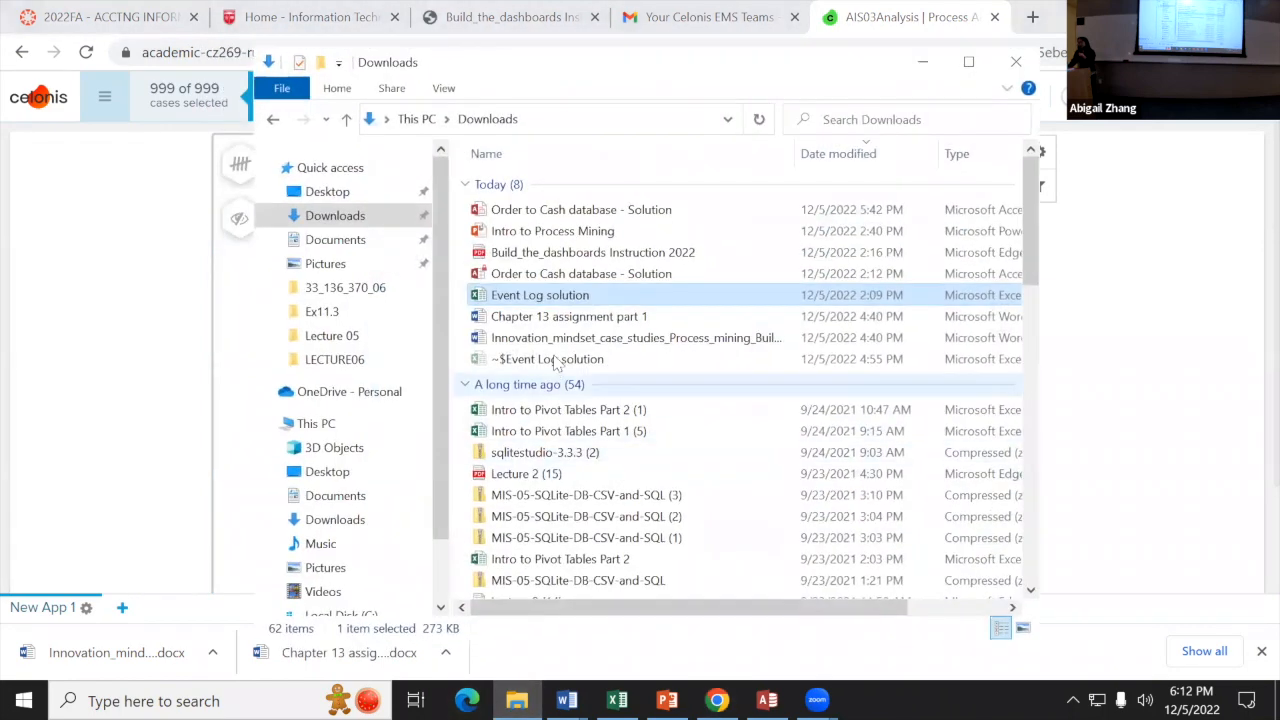
{"action": "double_click", "coordinate": [577, 325]}
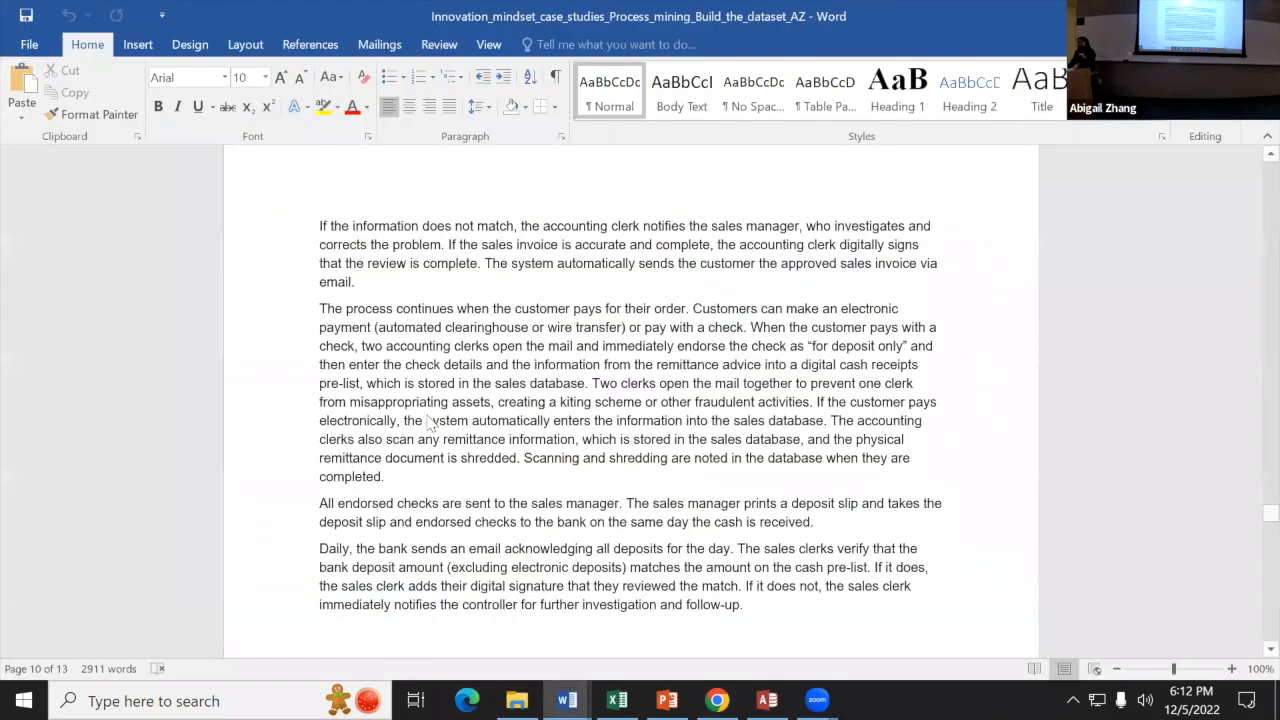
{"action": "scroll", "coordinate": [443, 346], "scroll_direction": "down", "scroll_amount": 10}
{"action": "scroll", "coordinate": [443, 346], "scroll_direction": "down", "scroll_amount": 2}
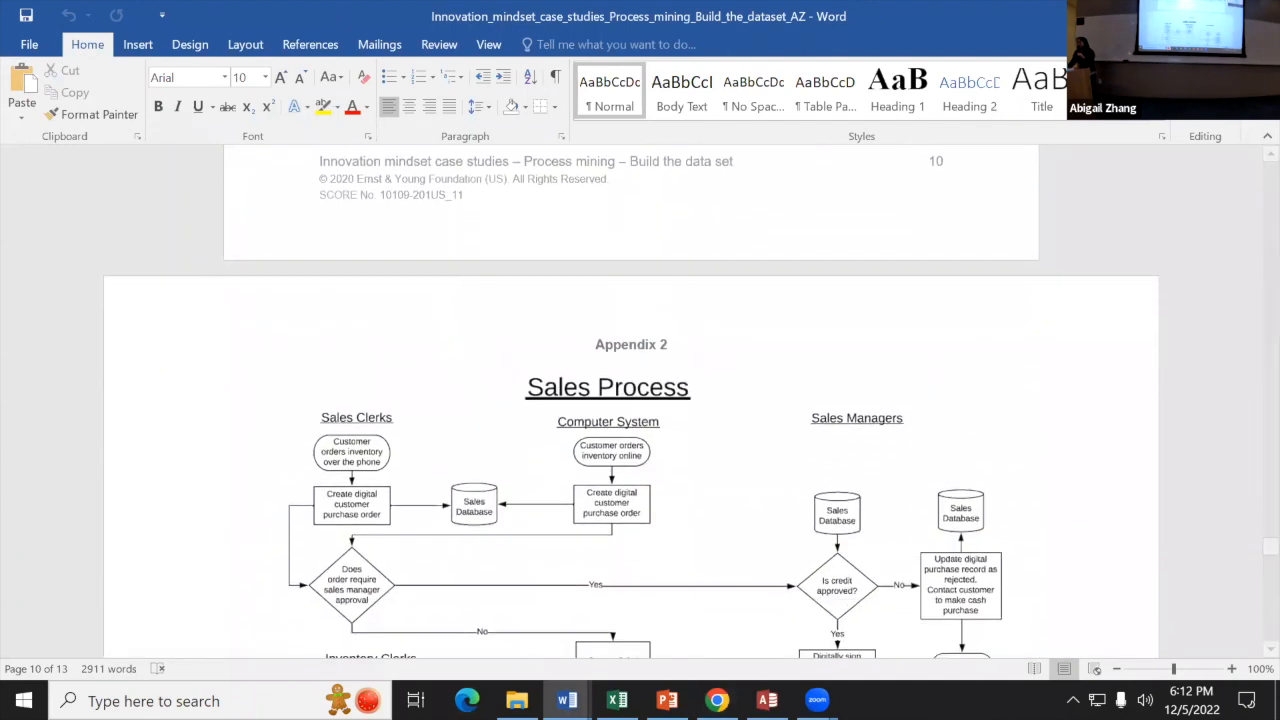
{"action": "left_click", "coordinate": [1165, 16]}
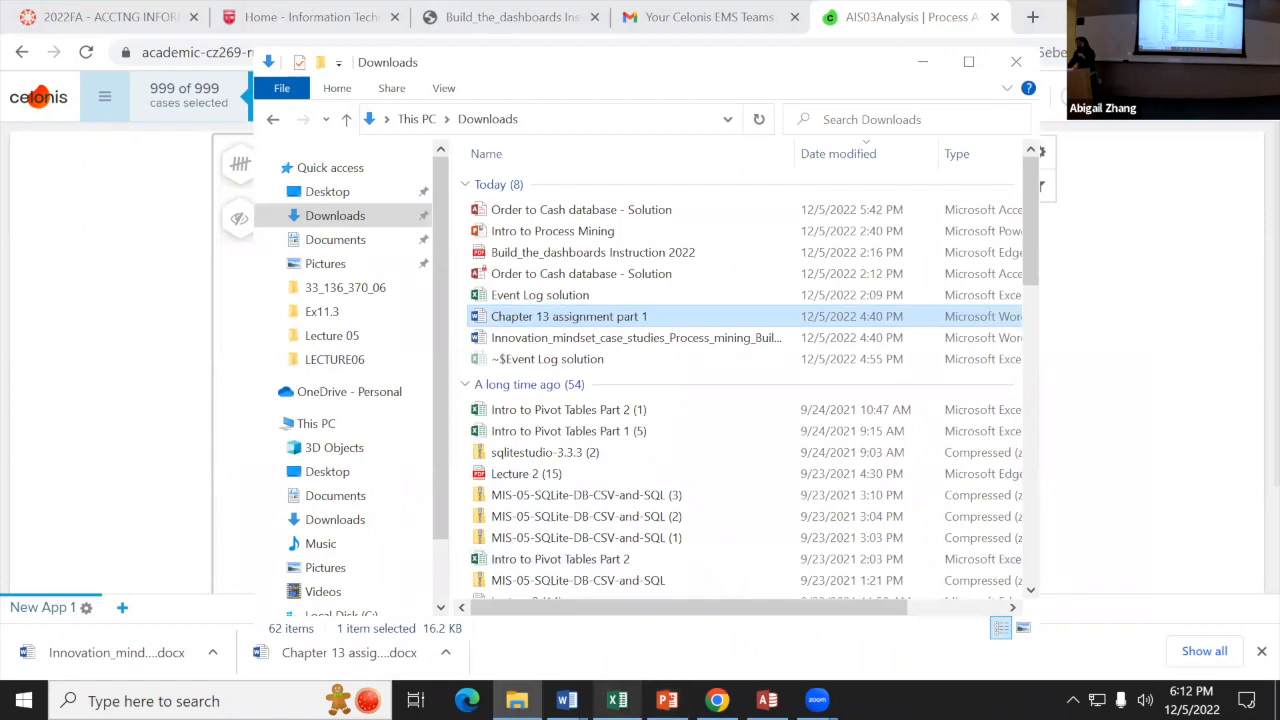
Step: Switch to the Chapter 13 assignment part 1 document in Word, close its Navigation pane and show the start of the activities table
{"action": "mouse_move", "coordinate": [567, 700]}
{"action": "left_click", "coordinate": [680, 635]}
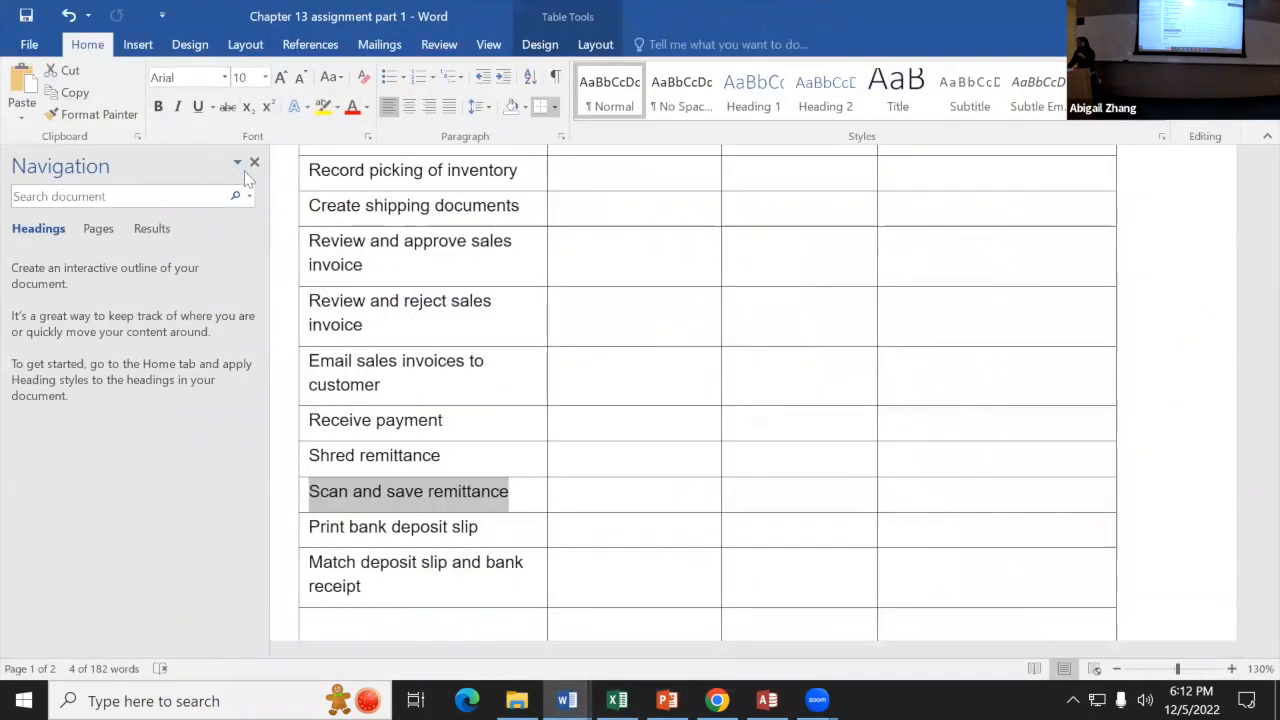
{"action": "left_click", "coordinate": [255, 164]}
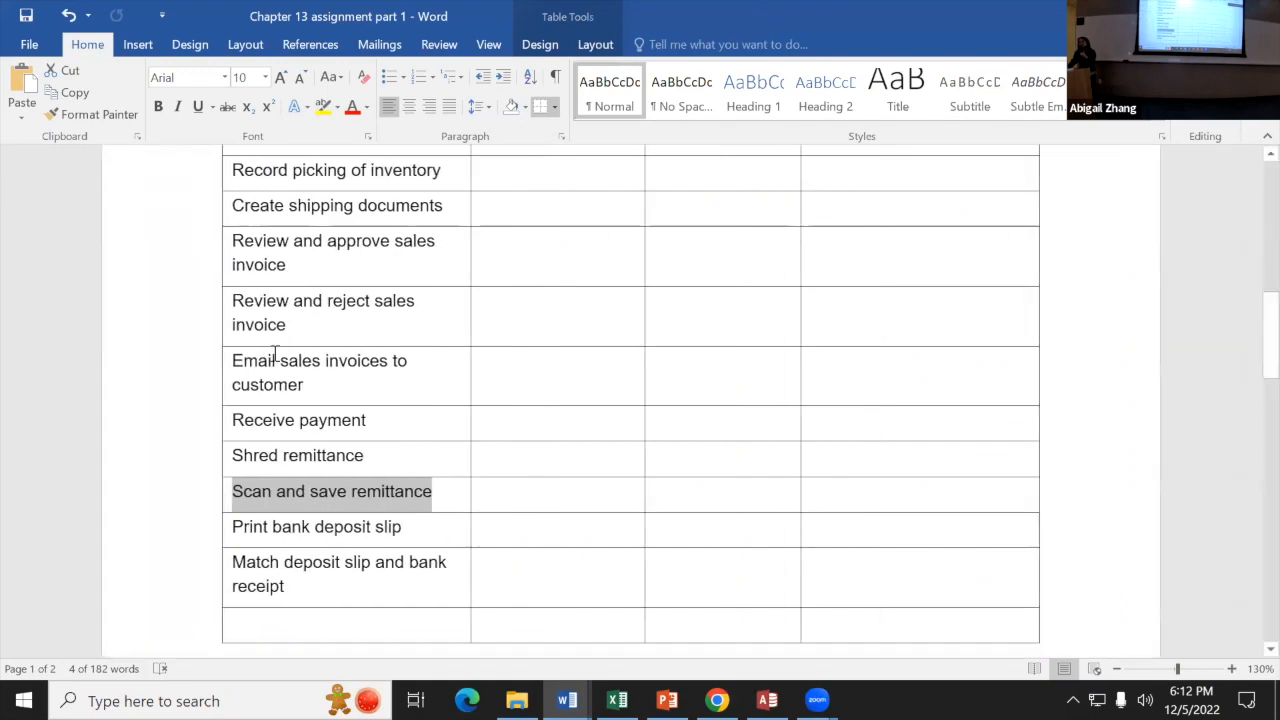
{"action": "scroll", "coordinate": [276, 352], "scroll_direction": "up", "scroll_amount": 5}
{"action": "scroll", "coordinate": [278, 352], "scroll_direction": "down", "scroll_amount": 1}
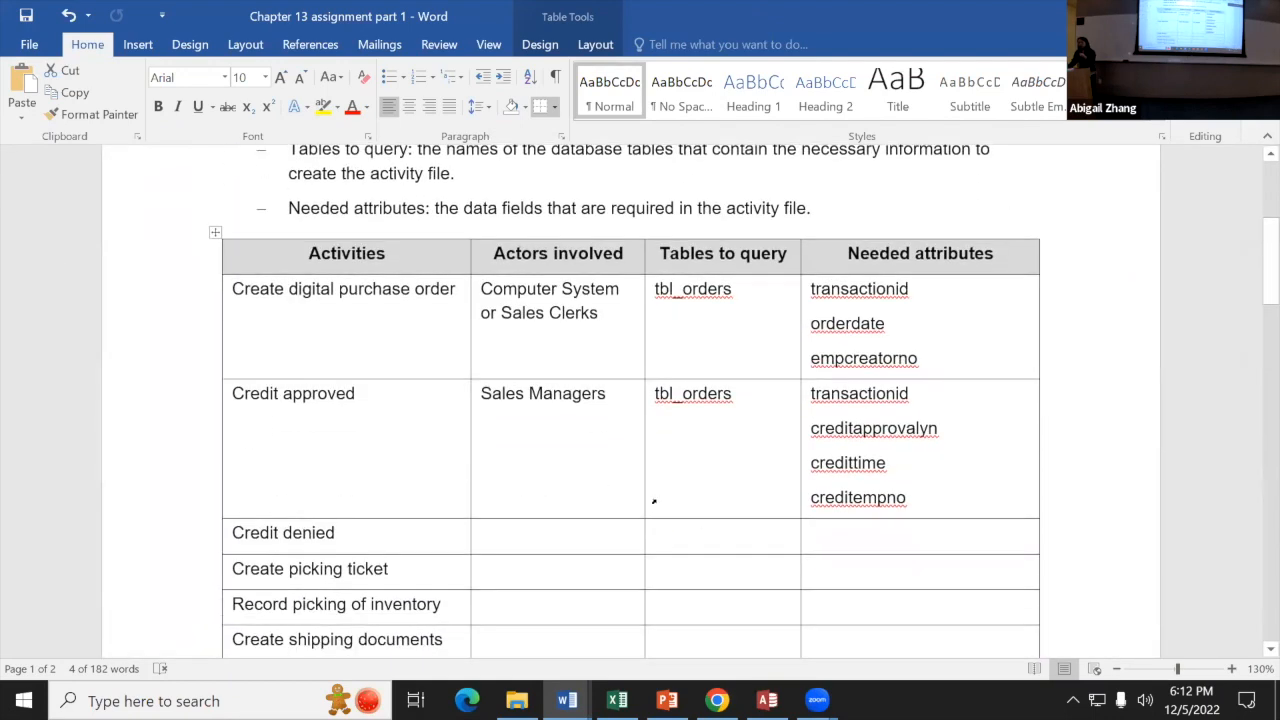
Step: Examine the Create digital purchase order and Credit approved rows of the activities table, including their actors, tables and needed attributes
{"action": "left_click_drag", "start_coordinate": [509, 305], "coordinate": [903, 349]}
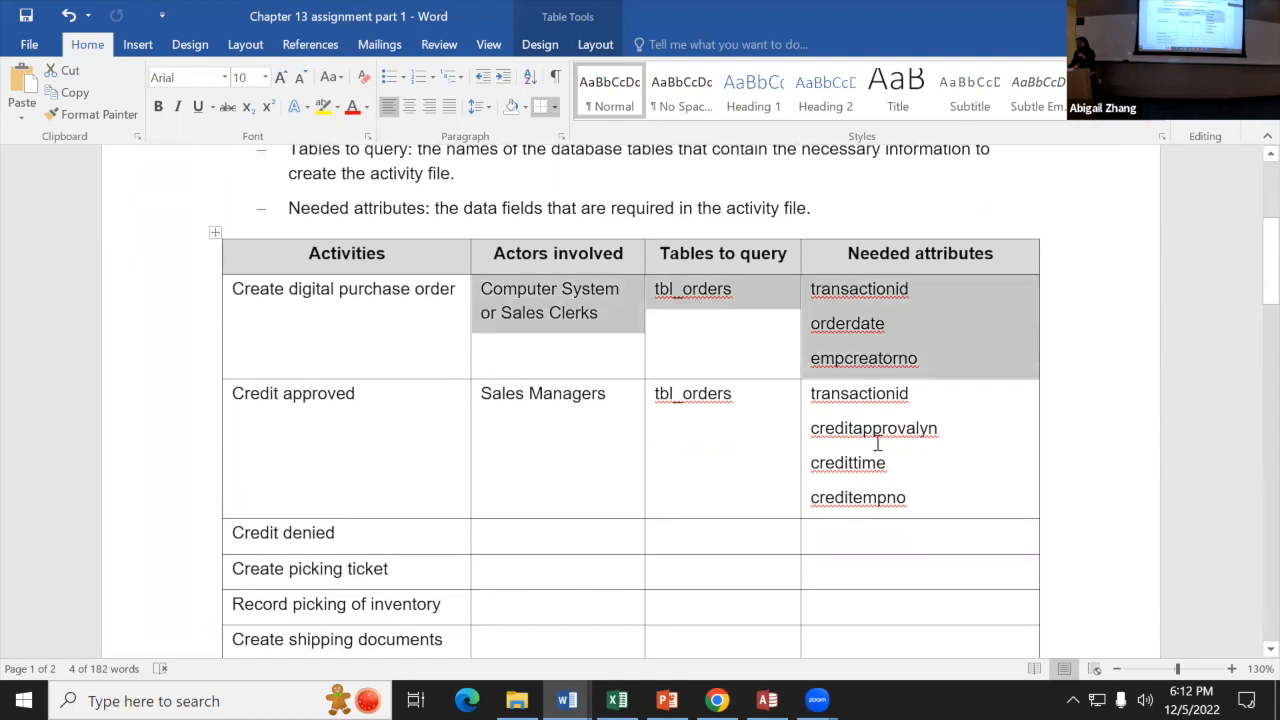
{"action": "left_click", "coordinate": [872, 430]}
{"action": "left_click_drag", "start_coordinate": [265, 287], "coordinate": [386, 457]}
{"action": "left_click", "coordinate": [322, 528]}
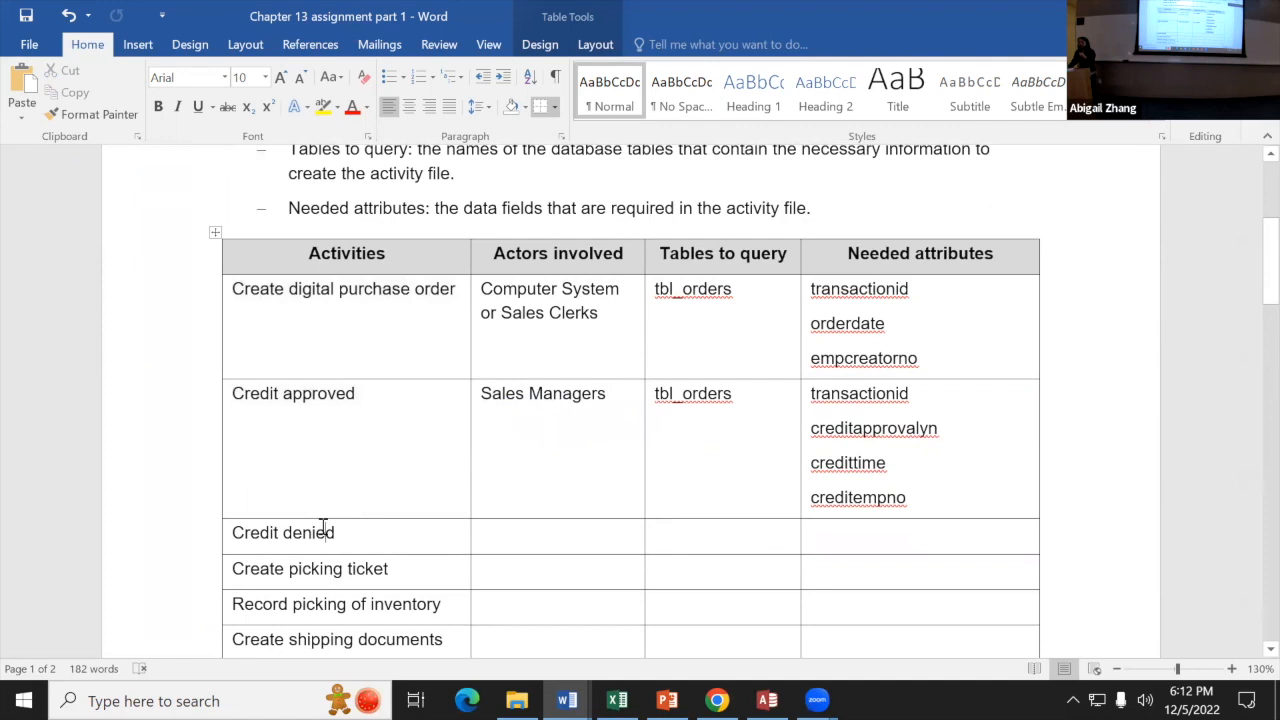
{"action": "scroll", "coordinate": [323, 528], "scroll_direction": "down", "scroll_amount": 3}
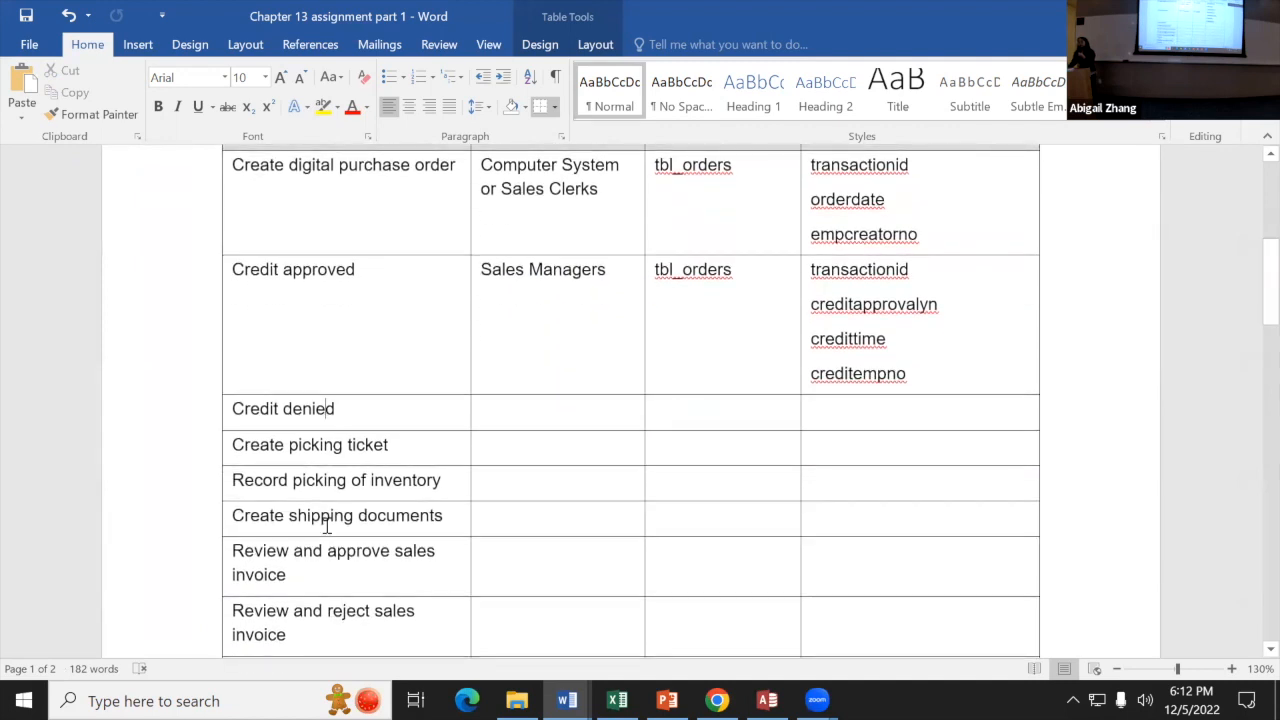
{"action": "scroll", "coordinate": [326, 528], "scroll_direction": "down", "scroll_amount": 1}
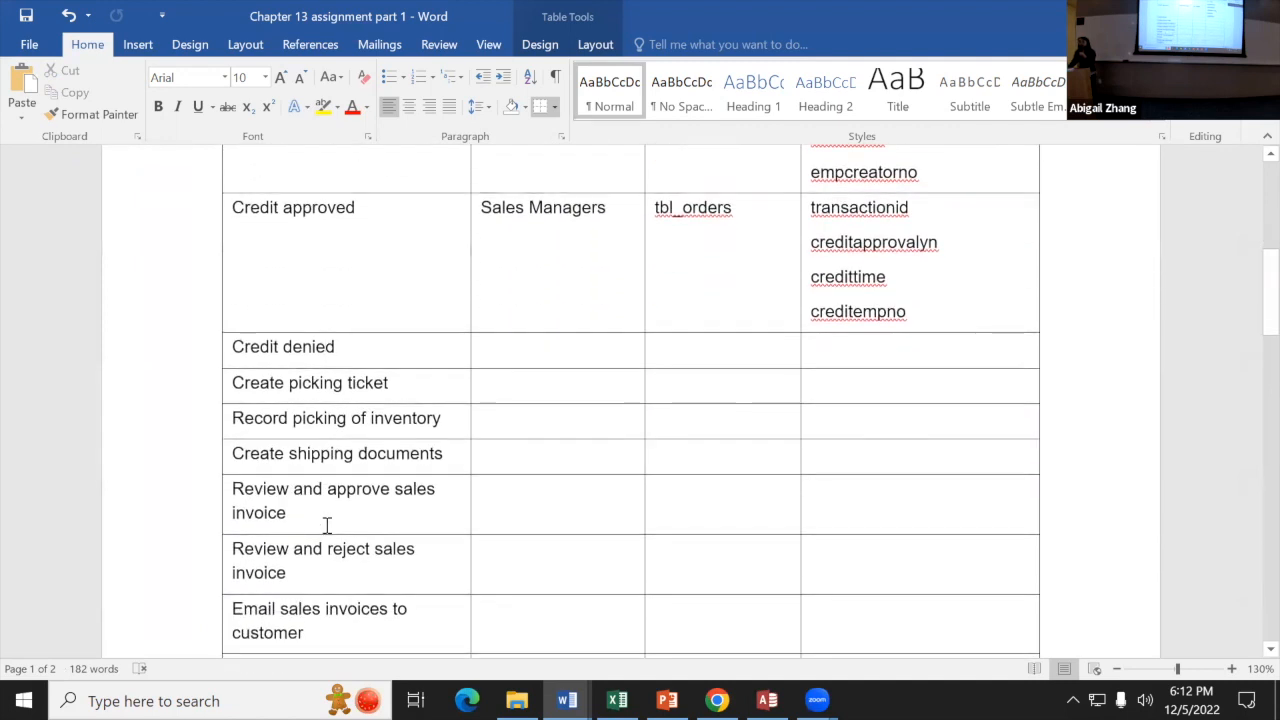
{"action": "scroll", "coordinate": [326, 528], "scroll_direction": "up", "scroll_amount": 2}
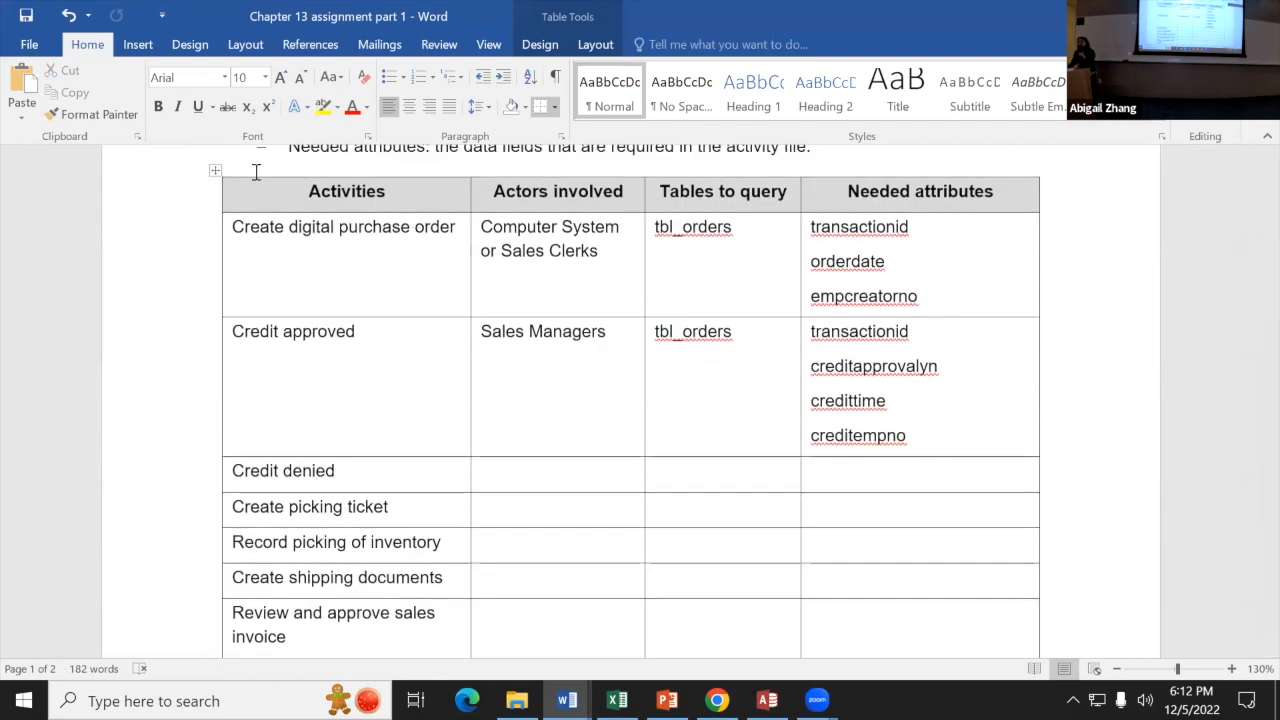
{"action": "left_click_drag", "start_coordinate": [260, 223], "coordinate": [436, 208]}
{"action": "left_click", "coordinate": [247, 238]}
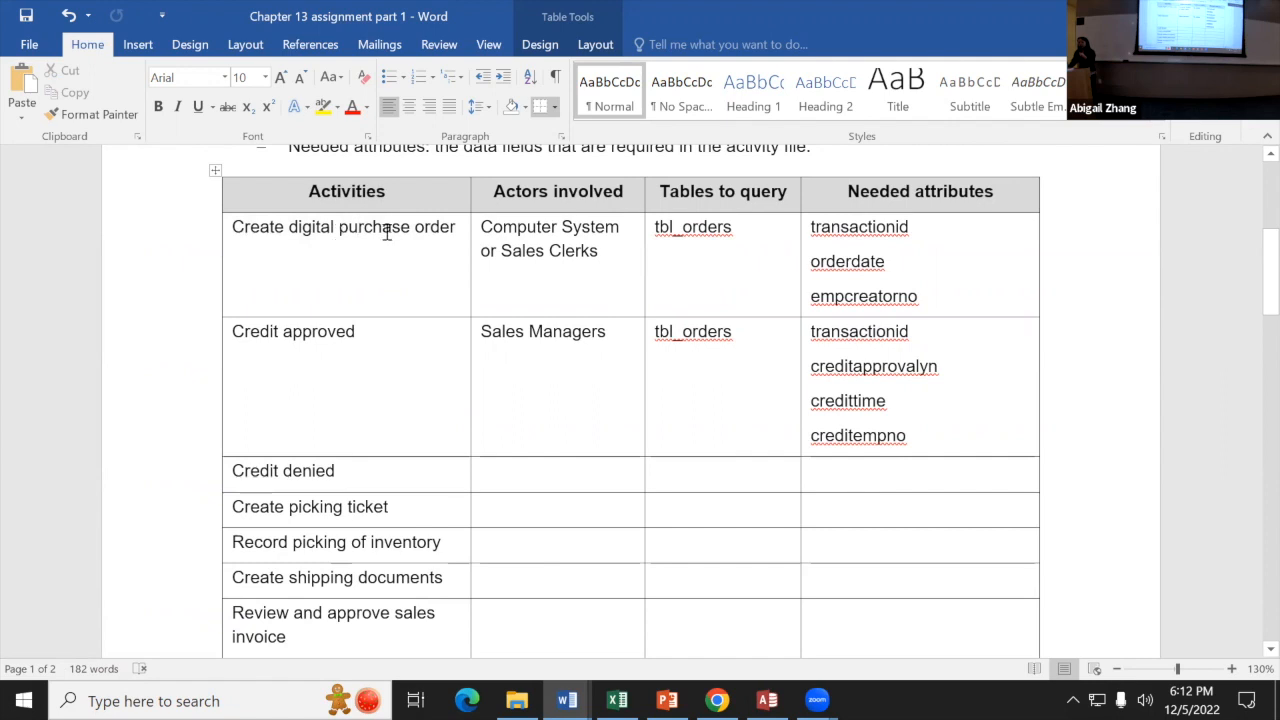
{"action": "left_click", "coordinate": [353, 349]}
{"action": "left_click_drag", "start_coordinate": [254, 337], "coordinate": [322, 349]}
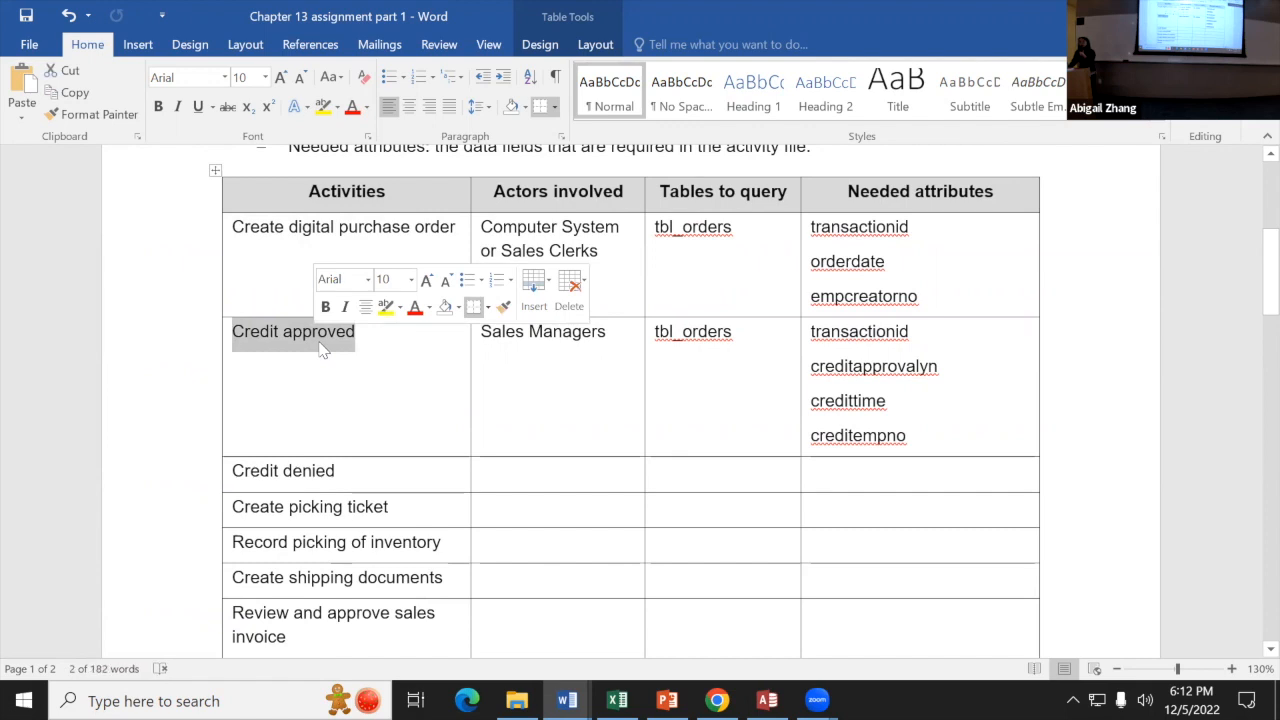
{"action": "left_click", "coordinate": [325, 380]}
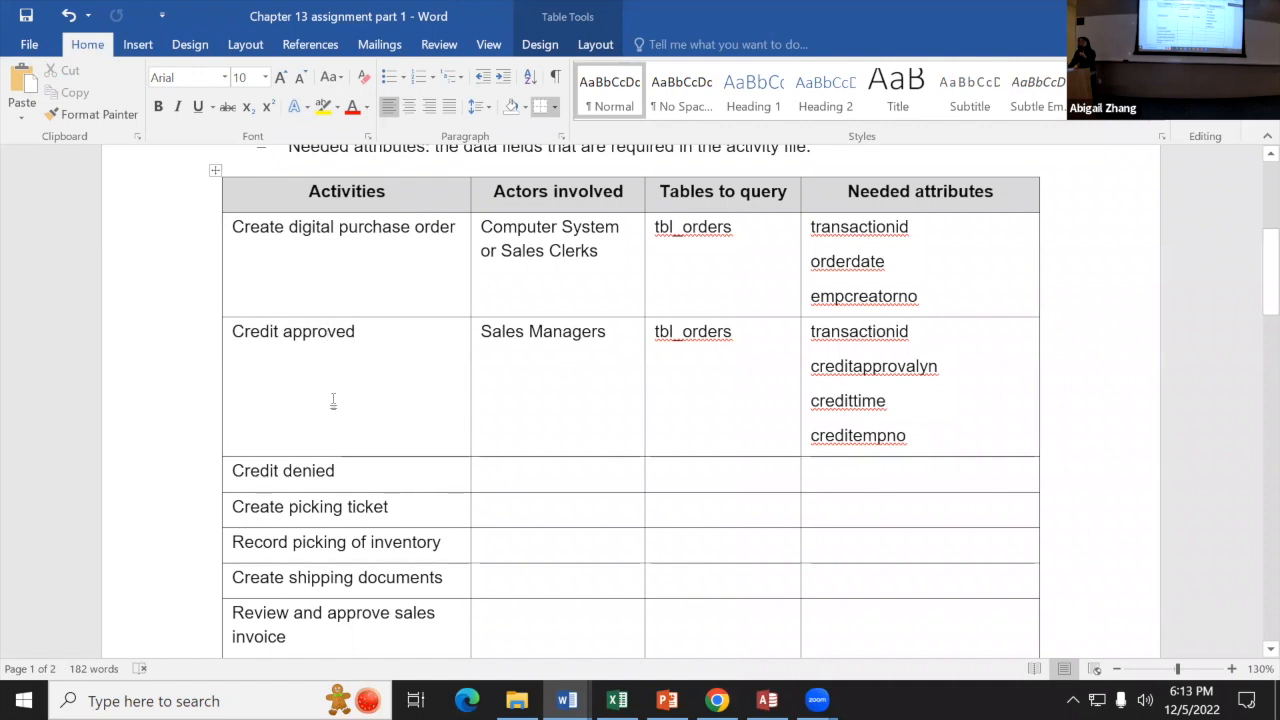
Step: Examine the remaining listed activities down to Match deposit slip and bank receipt, highlighting the remittance and payment activities
{"action": "scroll", "coordinate": [388, 476], "scroll_direction": "down", "scroll_amount": 1}
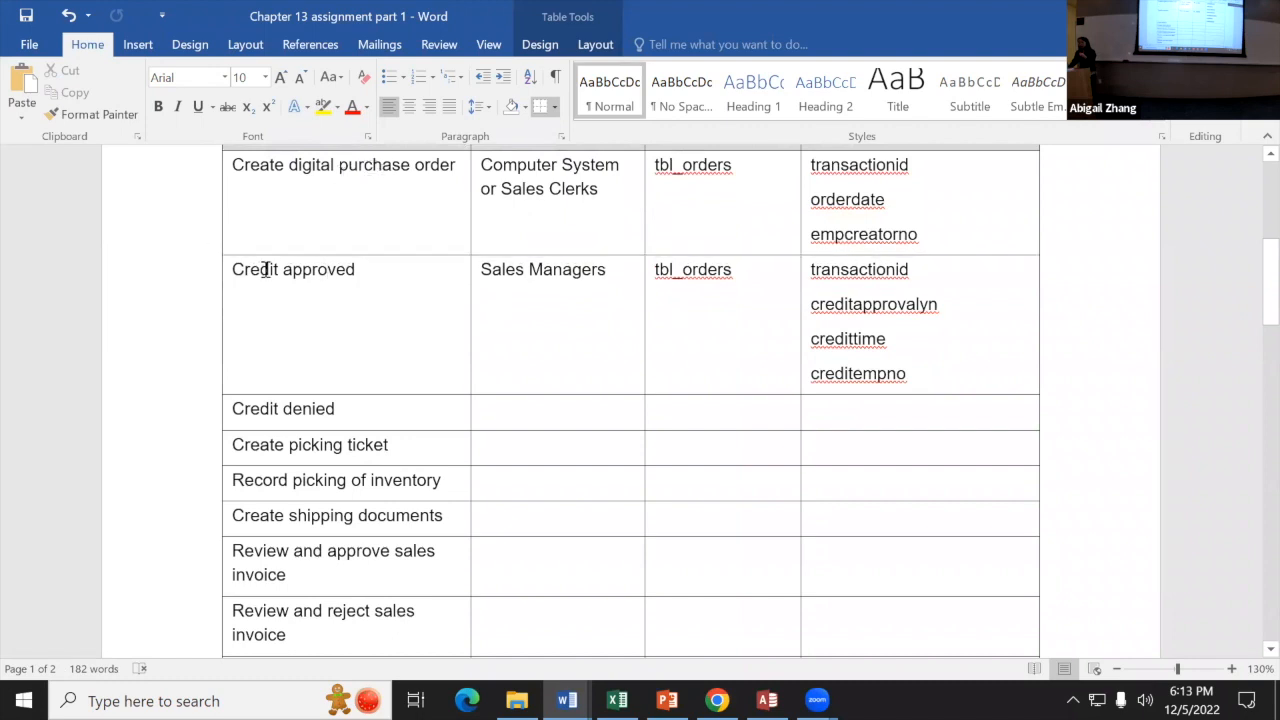
{"action": "left_click_drag", "start_coordinate": [253, 450], "coordinate": [397, 338]}
{"action": "scroll", "coordinate": [371, 457], "scroll_direction": "down", "scroll_amount": 1}
{"action": "scroll", "coordinate": [369, 463], "scroll_direction": "down", "scroll_amount": 2}
{"action": "left_click_drag", "start_coordinate": [254, 366], "coordinate": [345, 393]}
{"action": "scroll", "coordinate": [346, 391], "scroll_direction": "down", "scroll_amount": 2}
{"action": "scroll", "coordinate": [345, 393], "scroll_direction": "down", "scroll_amount": 1}
{"action": "left_click", "coordinate": [320, 461]}
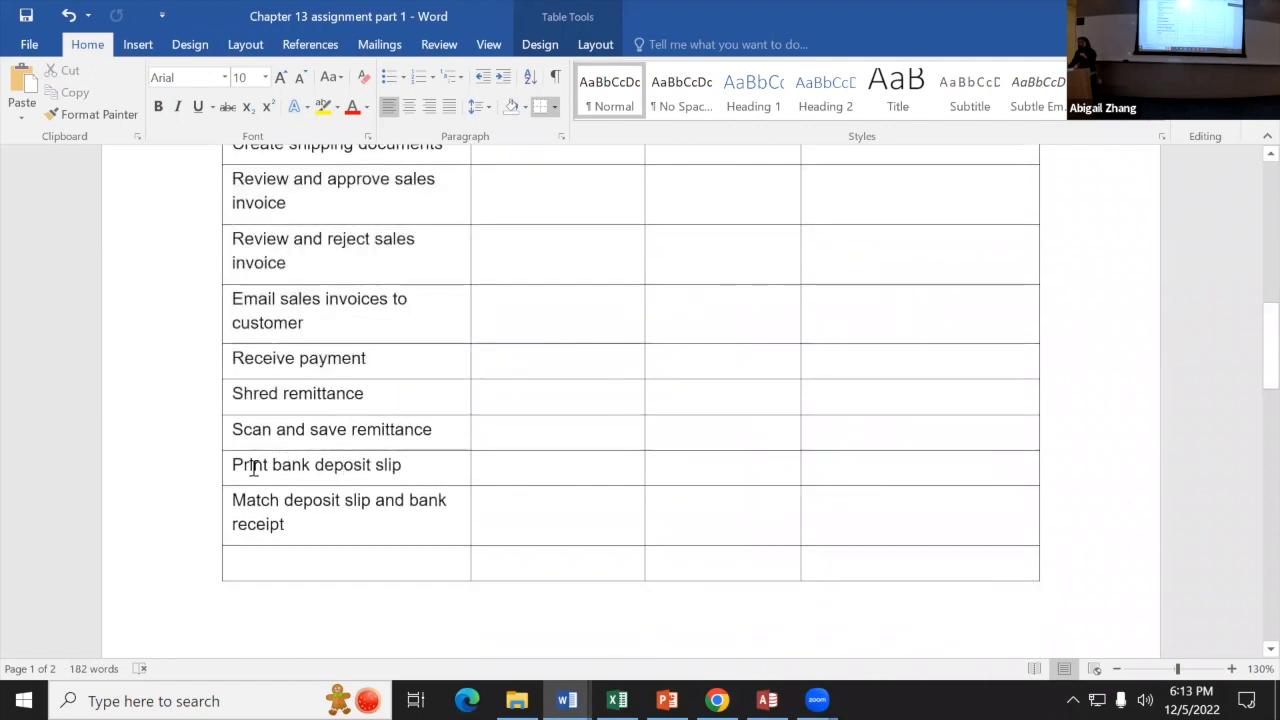
{"action": "left_click_drag", "start_coordinate": [252, 467], "coordinate": [389, 491]}
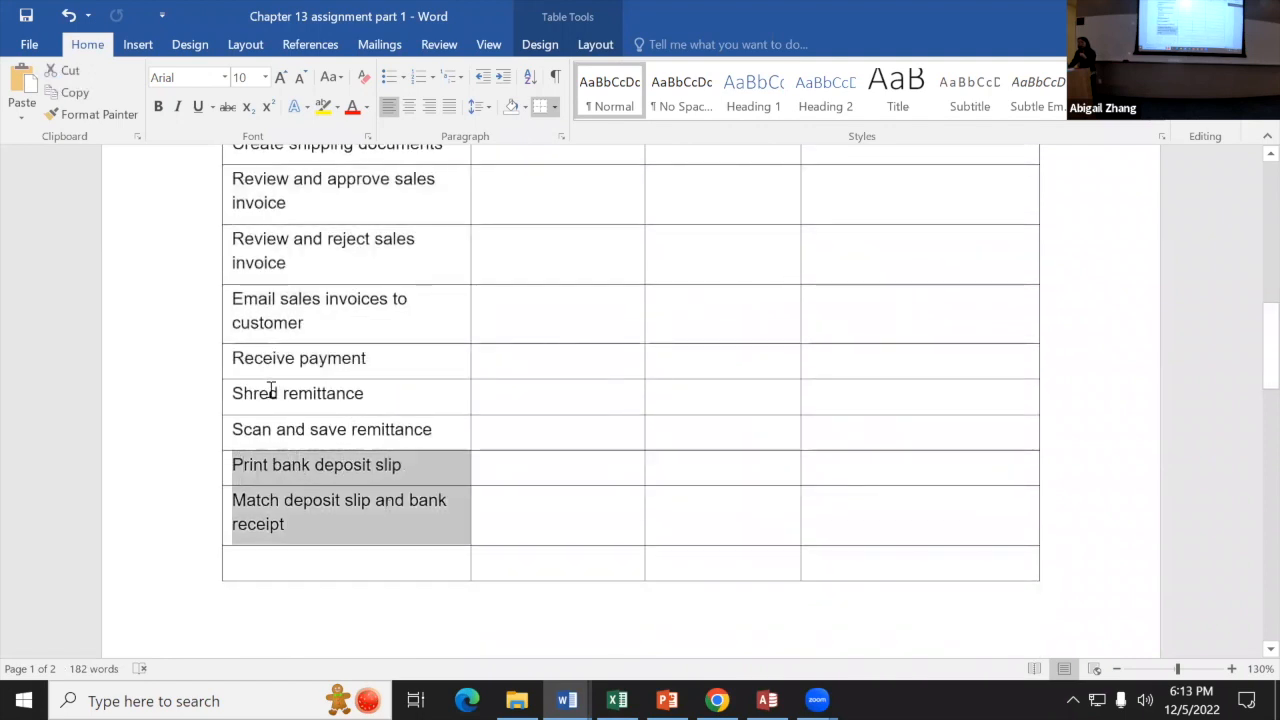
{"action": "left_click_drag", "start_coordinate": [271, 390], "coordinate": [437, 417]}
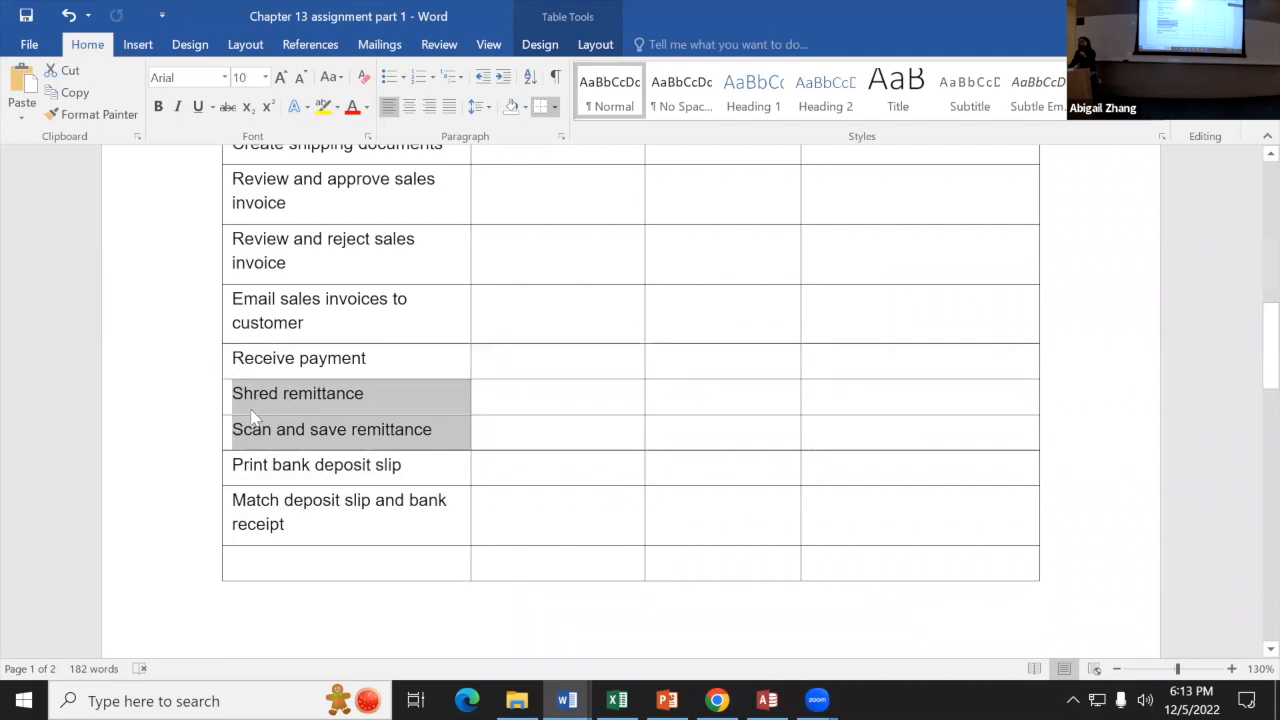
{"action": "left_click_drag", "start_coordinate": [294, 357], "coordinate": [385, 530]}
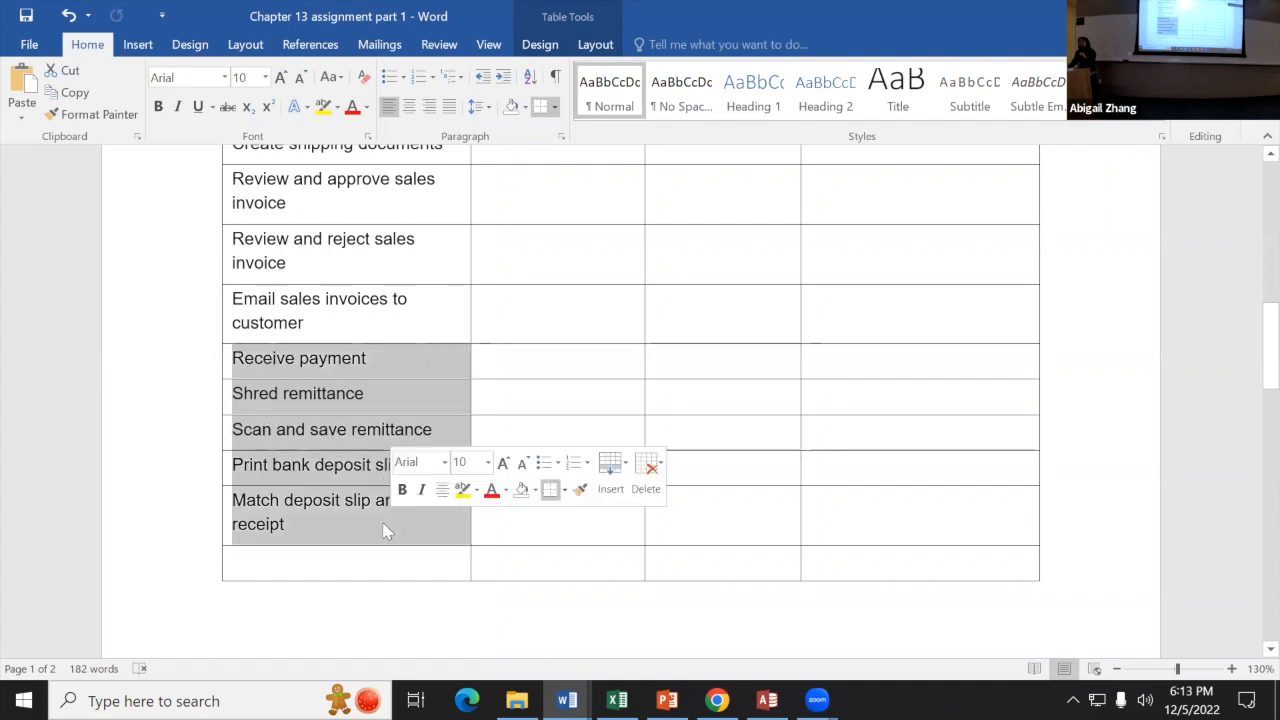
{"action": "scroll", "coordinate": [385, 530], "scroll_direction": "up", "scroll_amount": 5}
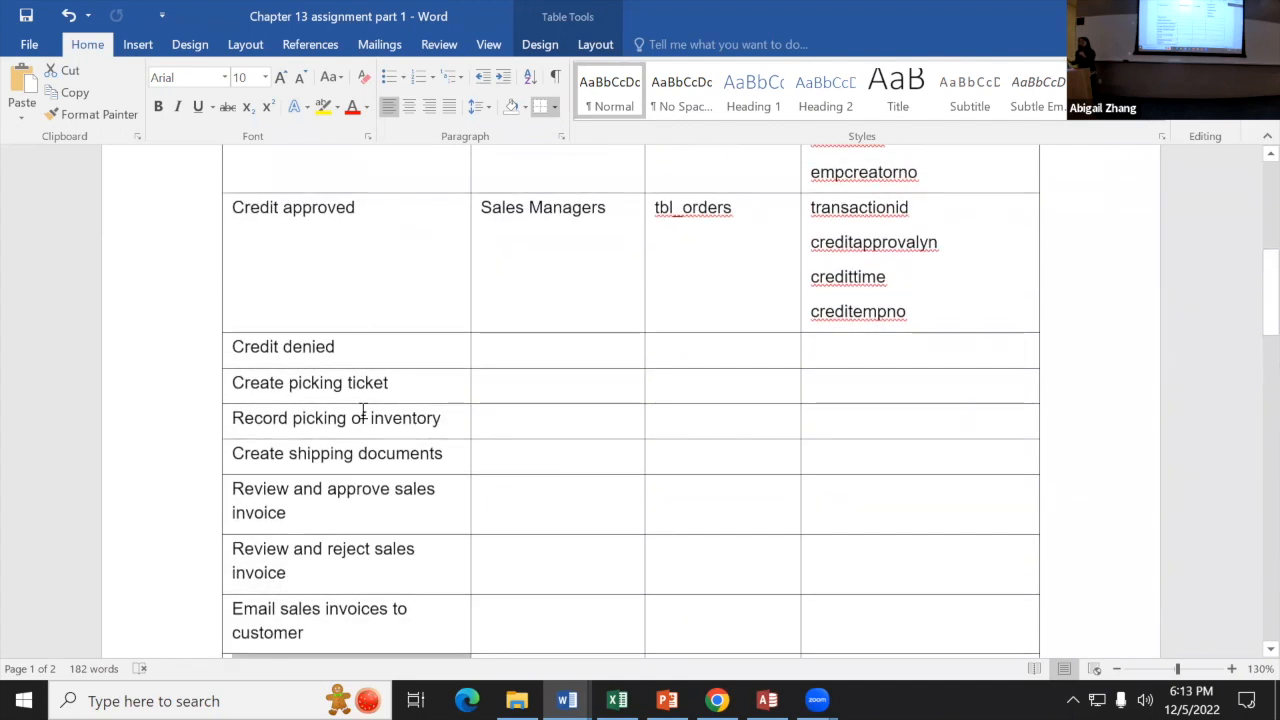
{"action": "scroll", "coordinate": [364, 412], "scroll_direction": "up", "scroll_amount": 3}
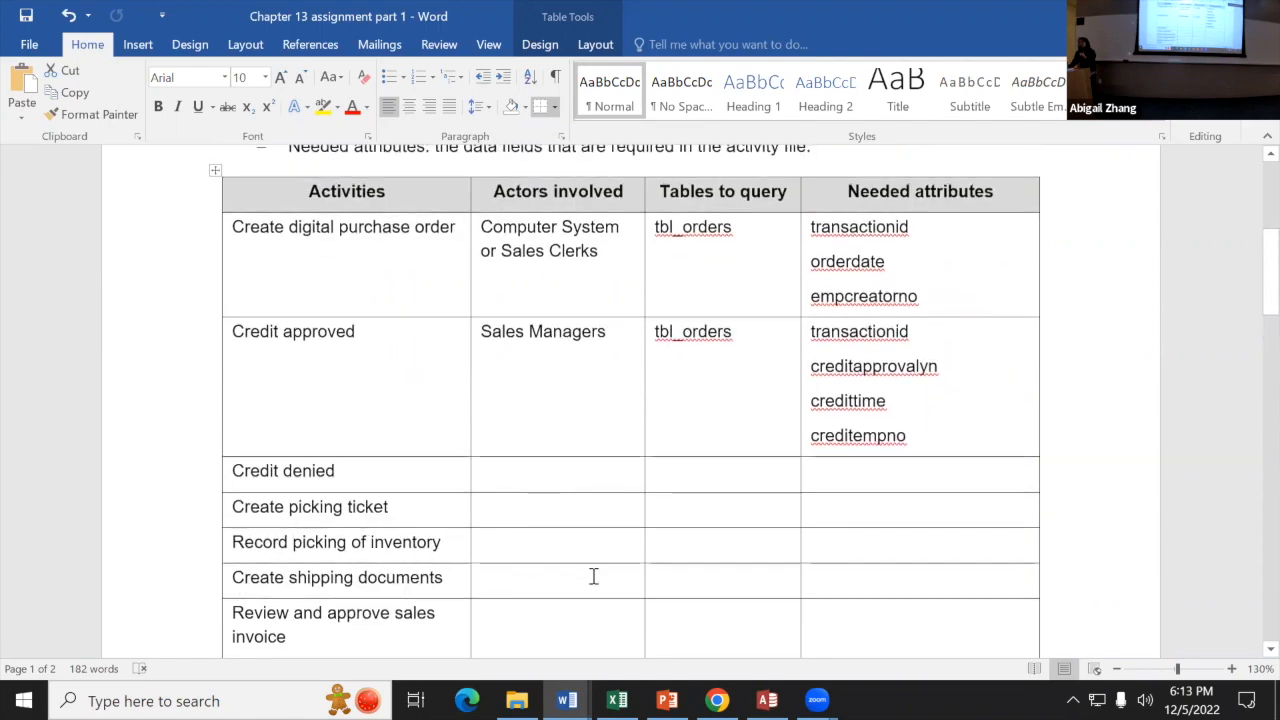
Step: Switch back to the Celonis analysis in Chrome and trace the most common variant from Process End back to Process Start
{"action": "left_click", "coordinate": [717, 700]}
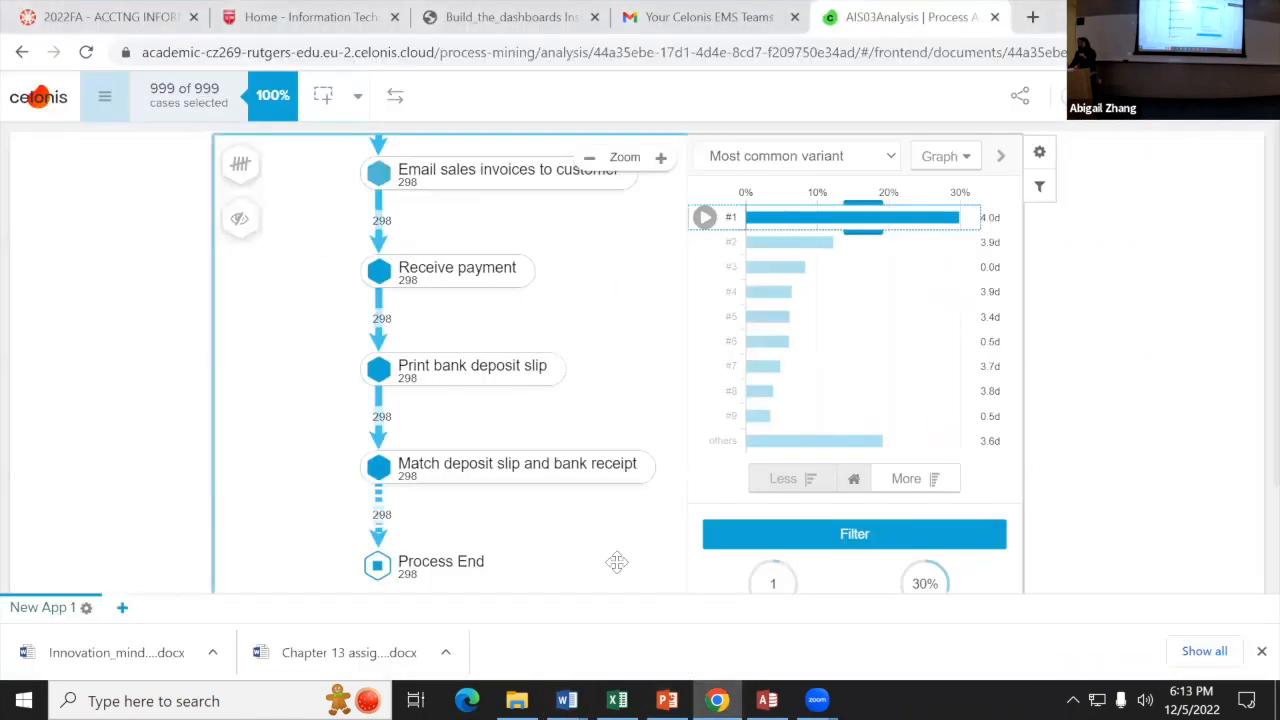
{"action": "mouse_move", "coordinate": [560, 311]}
{"action": "left_mouse_down"}
{"action": "mouse_move", "coordinate": [549, 503]}
{"action": "mouse_move", "coordinate": [550, 294]}
{"action": "left_mouse_up"}
{"action": "left_click_drag", "start_coordinate": [585, 442], "coordinate": [522, 397]}
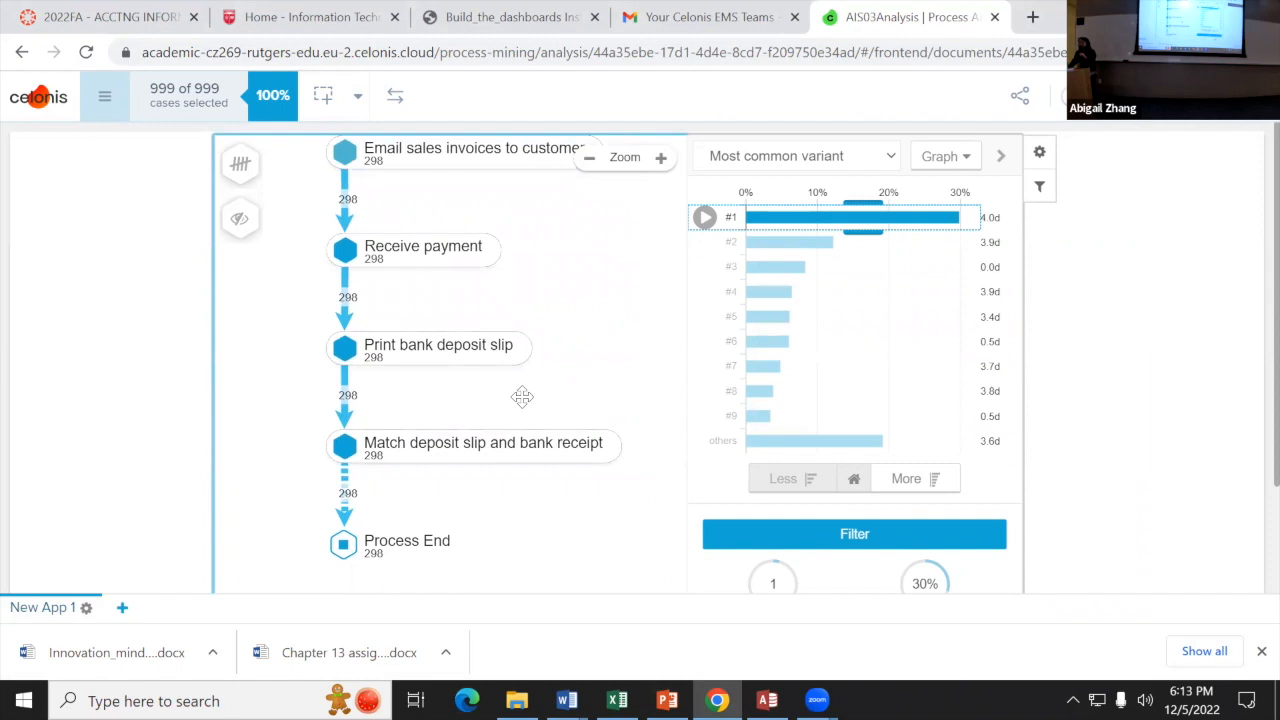
{"action": "mouse_move", "coordinate": [522, 397]}
{"action": "left_mouse_down"}
{"action": "mouse_move", "coordinate": [531, 469]}
{"action": "mouse_move", "coordinate": [479, 591]}
{"action": "left_mouse_up"}
{"action": "left_click_drag", "start_coordinate": [503, 423], "coordinate": [503, 592]}
{"action": "mouse_move", "coordinate": [511, 426]}
{"action": "left_mouse_down"}
{"action": "mouse_move", "coordinate": [518, 591]}
{"action": "mouse_move", "coordinate": [514, 574]}
{"action": "left_mouse_up"}
{"action": "left_click_drag", "start_coordinate": [467, 364], "coordinate": [488, 405]}
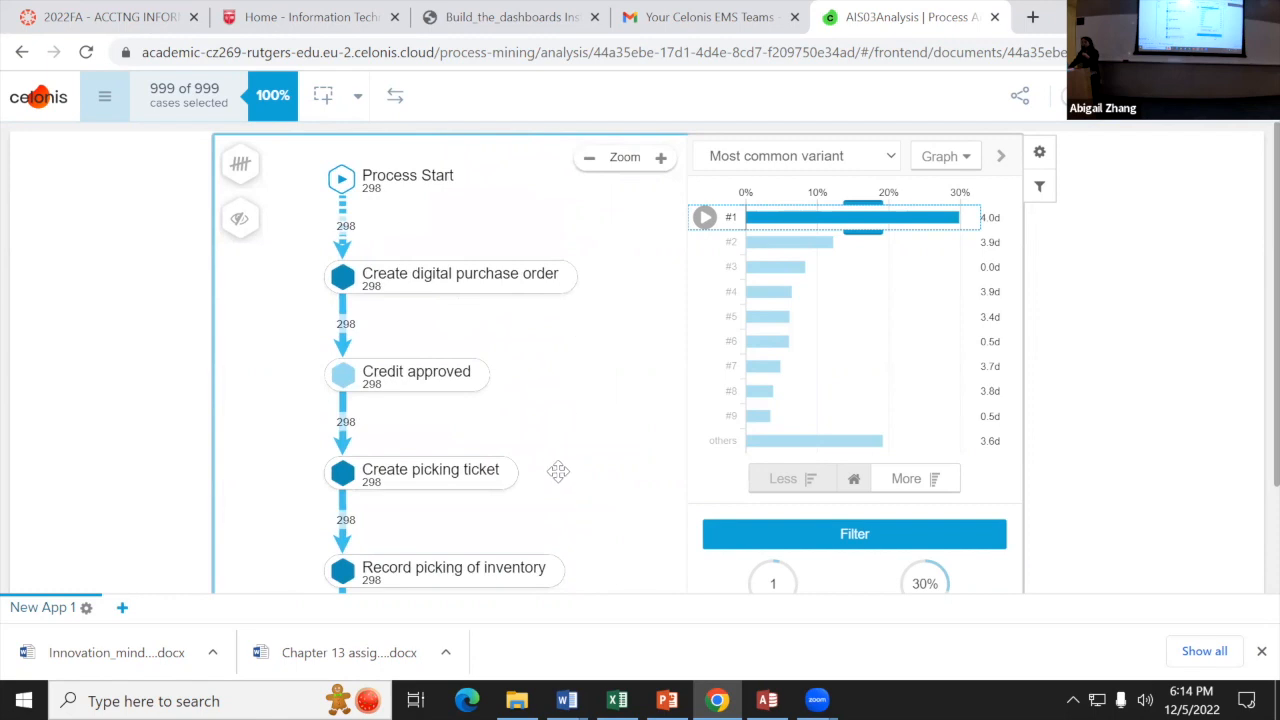
Step: Follow the most common variant down to Process End and locate the closing payment activities in the Chapter 13 assignment part 1 document in Word
{"action": "scroll", "coordinate": [564, 315], "scroll_direction": "down", "scroll_amount": 6}
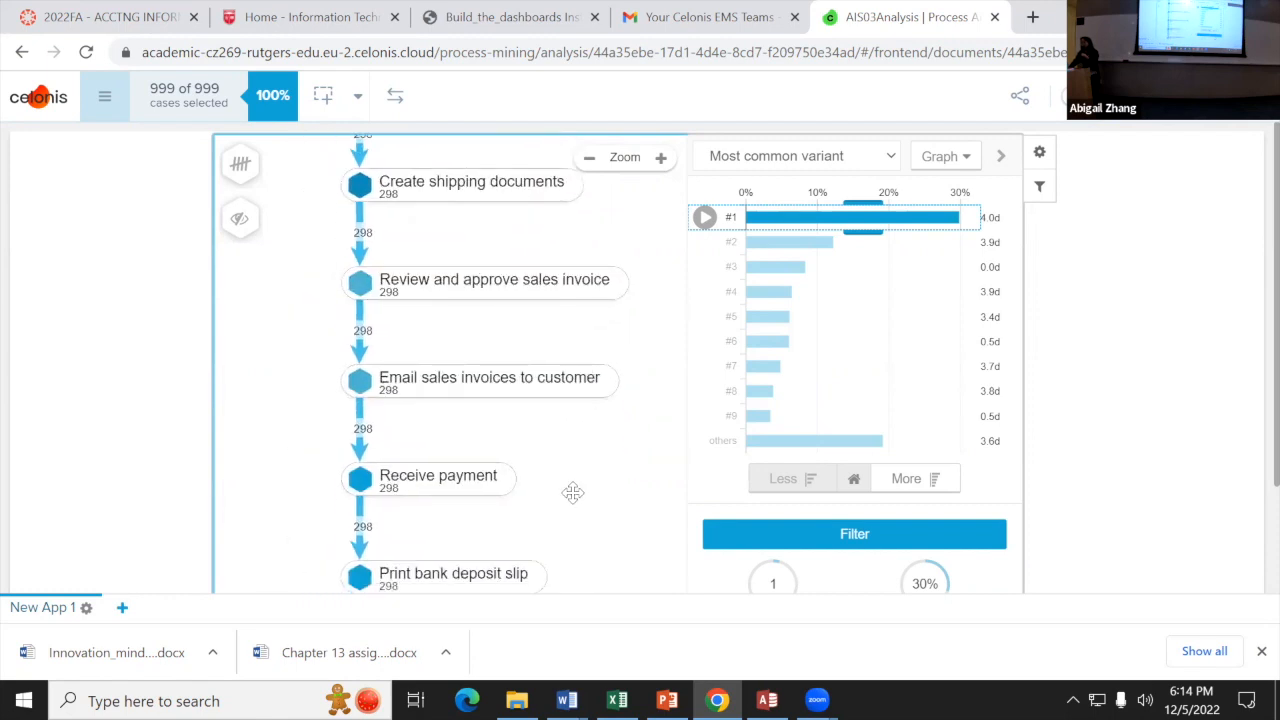
{"action": "scroll", "coordinate": [542, 458], "scroll_direction": "down", "scroll_amount": 2}
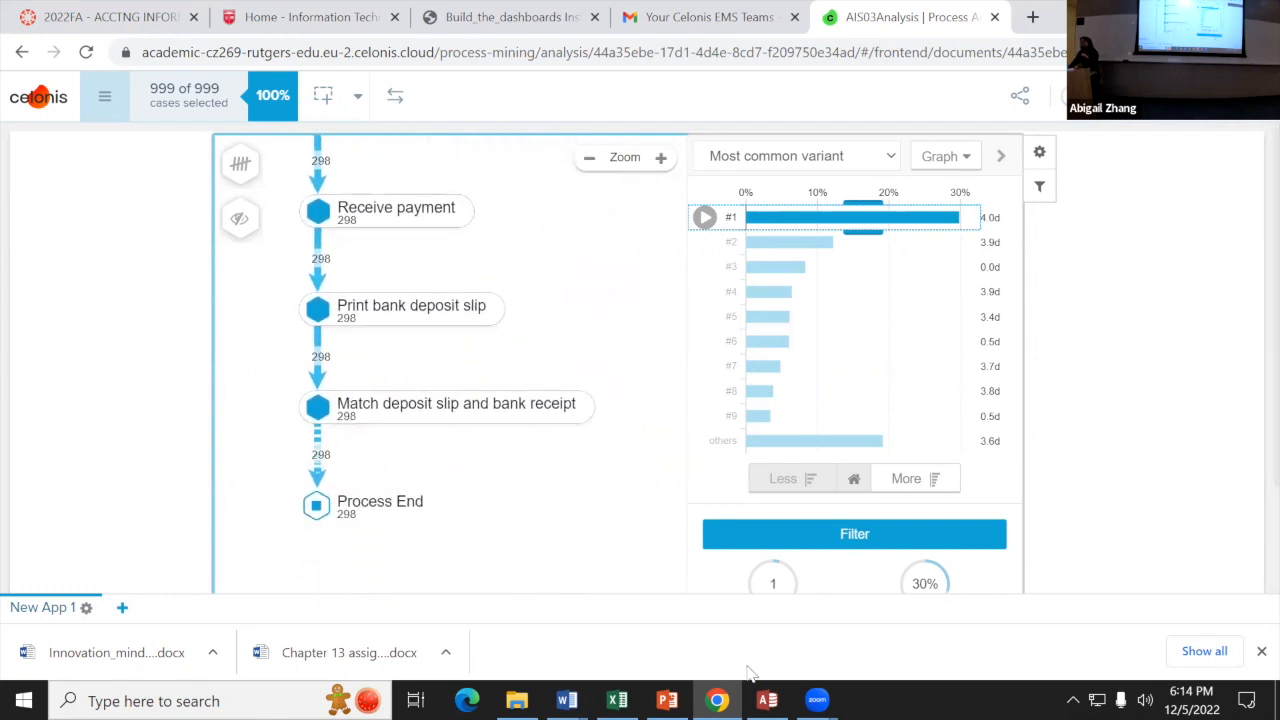
{"action": "mouse_move", "coordinate": [567, 700]}
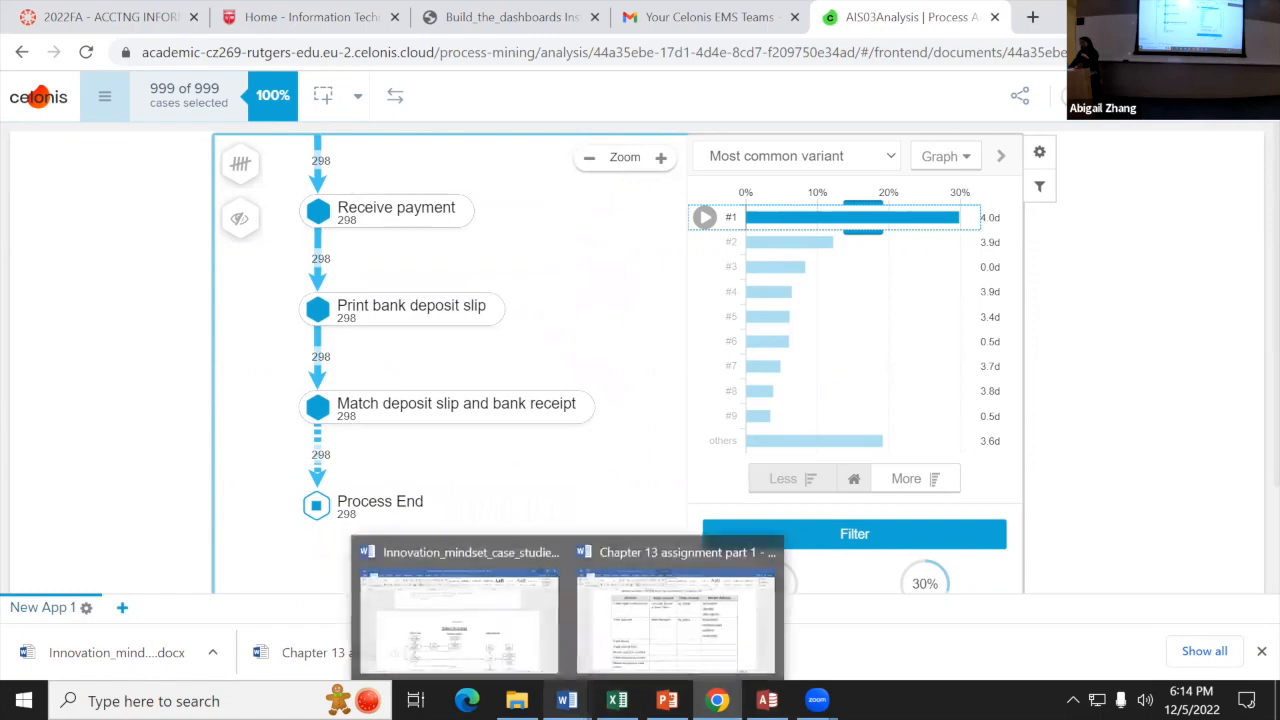
{"action": "left_click", "coordinate": [645, 632]}
{"action": "scroll", "coordinate": [429, 566], "scroll_direction": "down", "scroll_amount": 8}
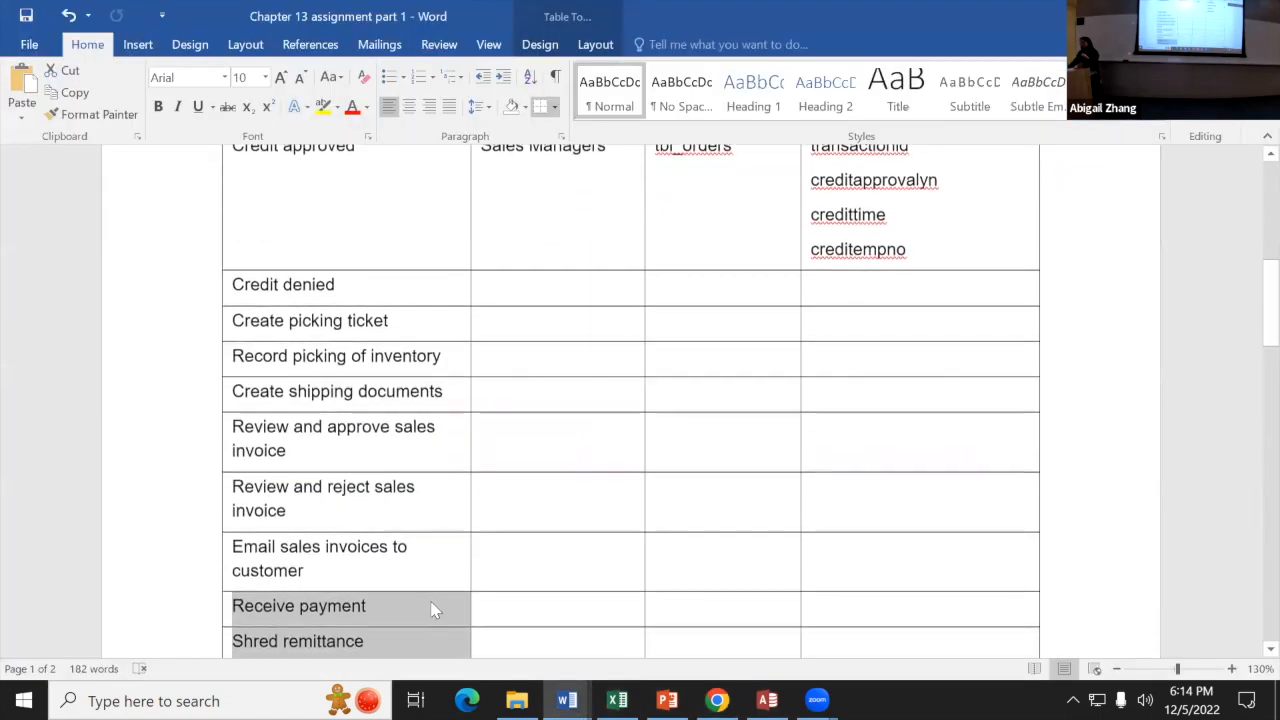
{"action": "left_click", "coordinate": [364, 457]}
{"action": "scroll", "coordinate": [364, 456], "scroll_direction": "down", "scroll_amount": 8}
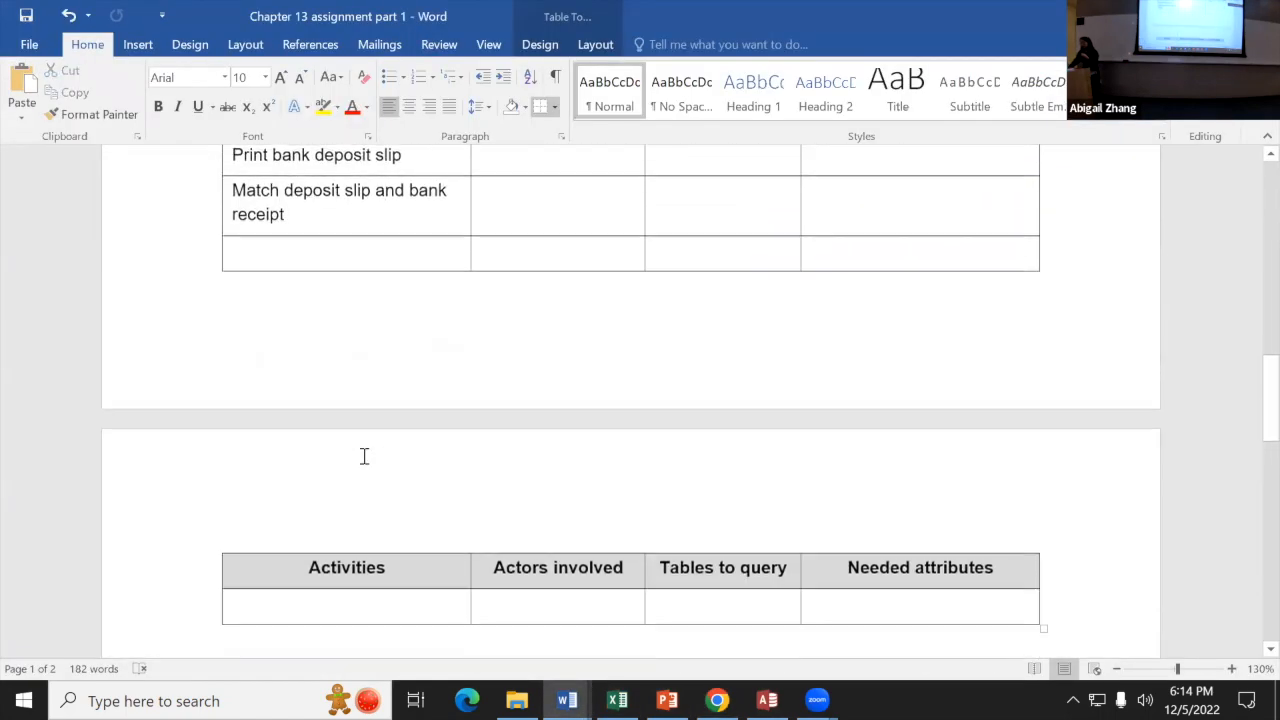
{"action": "scroll", "coordinate": [364, 456], "scroll_direction": "up", "scroll_amount": 8}
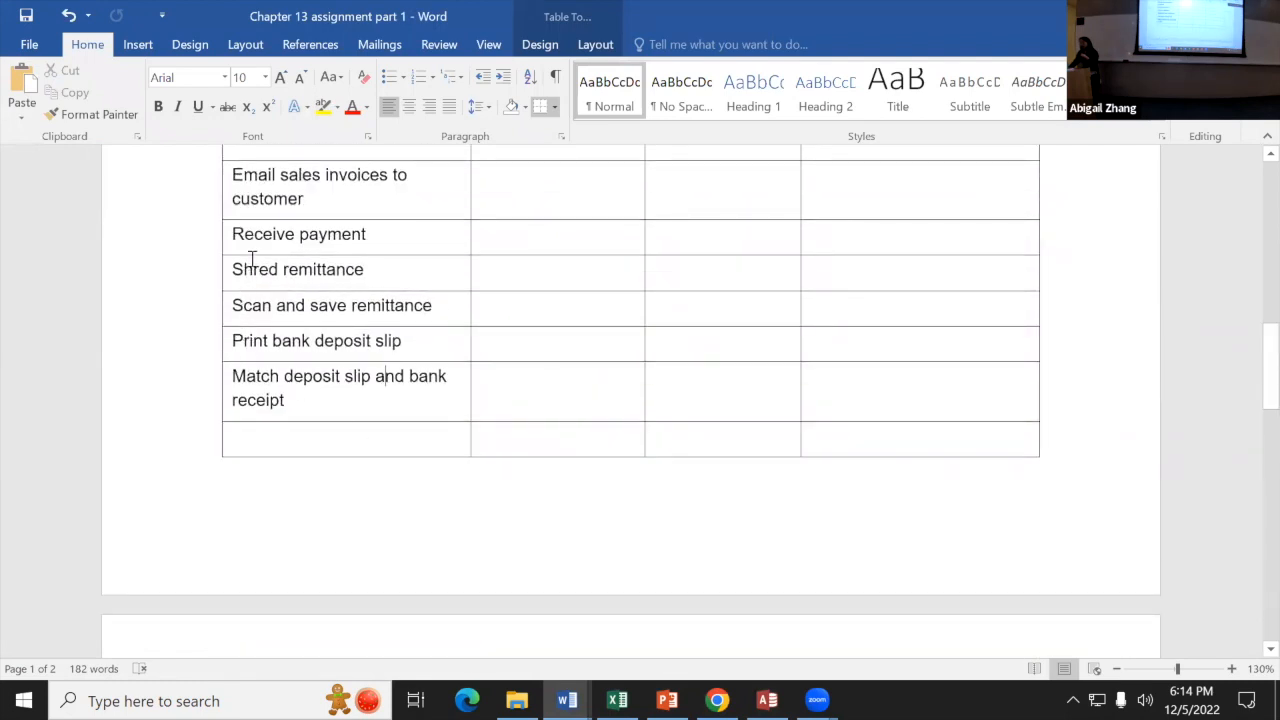
Step: Highlight the Shred remittance and Scan and save remittance activities and compare them with Print bank deposit slip and Match deposit slip and bank receipt
{"action": "left_click_drag", "start_coordinate": [243, 269], "coordinate": [410, 305]}
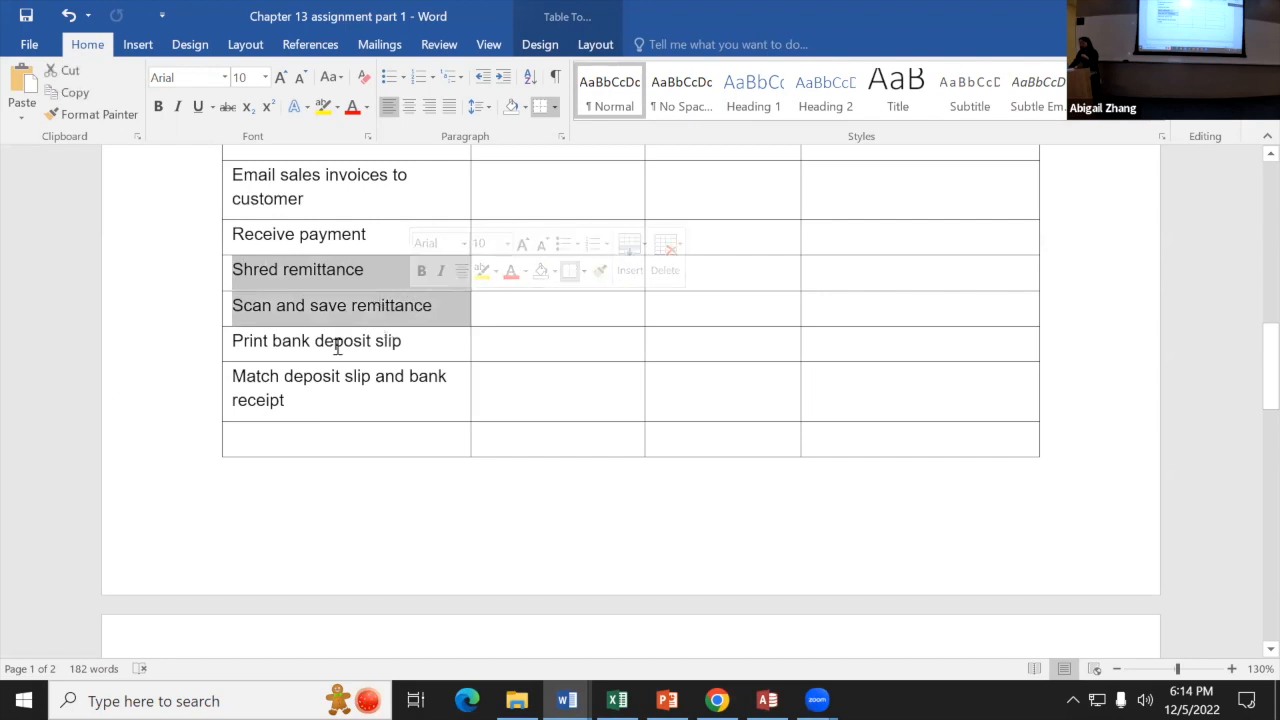
{"action": "left_click", "coordinate": [302, 341]}
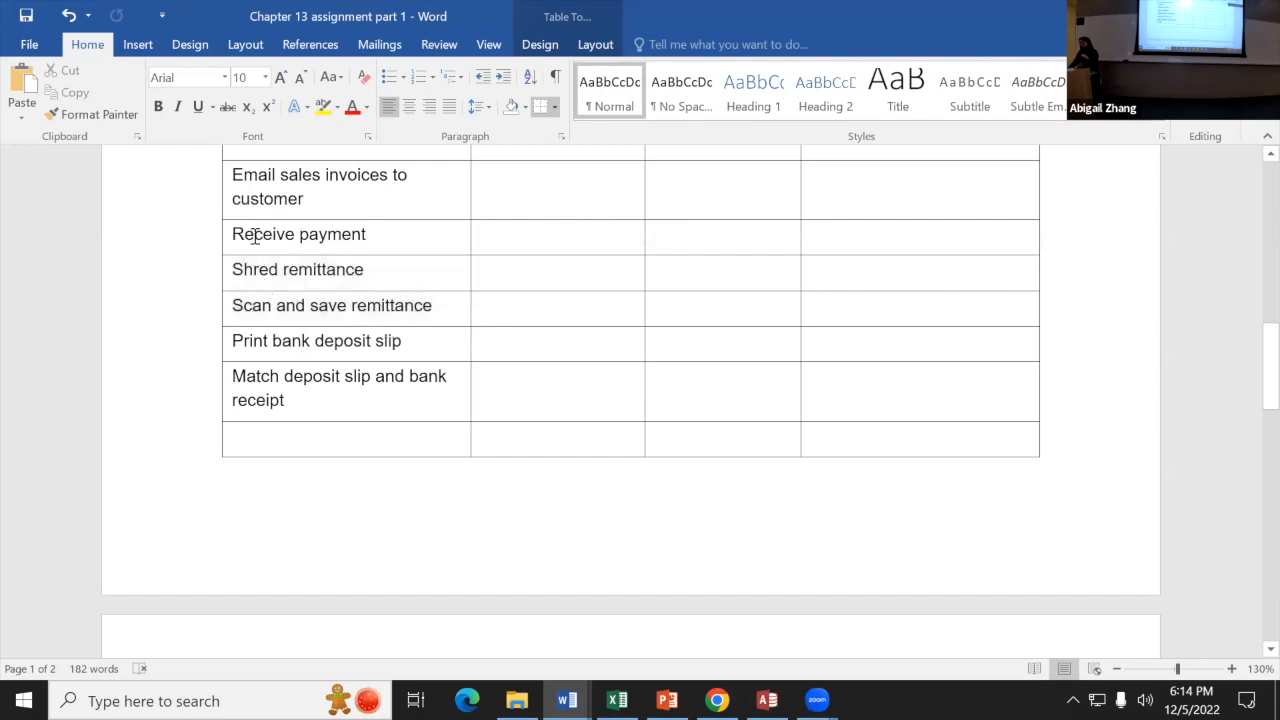
{"action": "left_click_drag", "start_coordinate": [456, 360], "coordinate": [443, 394]}
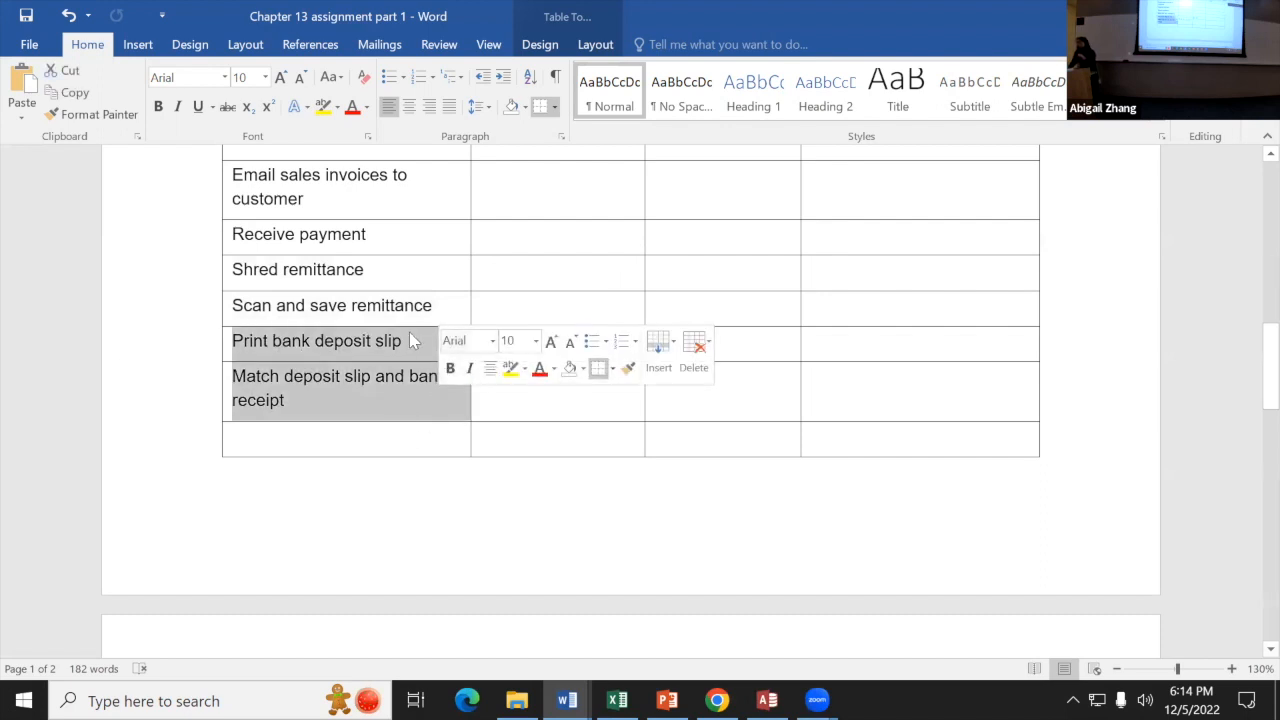
{"action": "left_click_drag", "start_coordinate": [383, 305], "coordinate": [227, 283]}
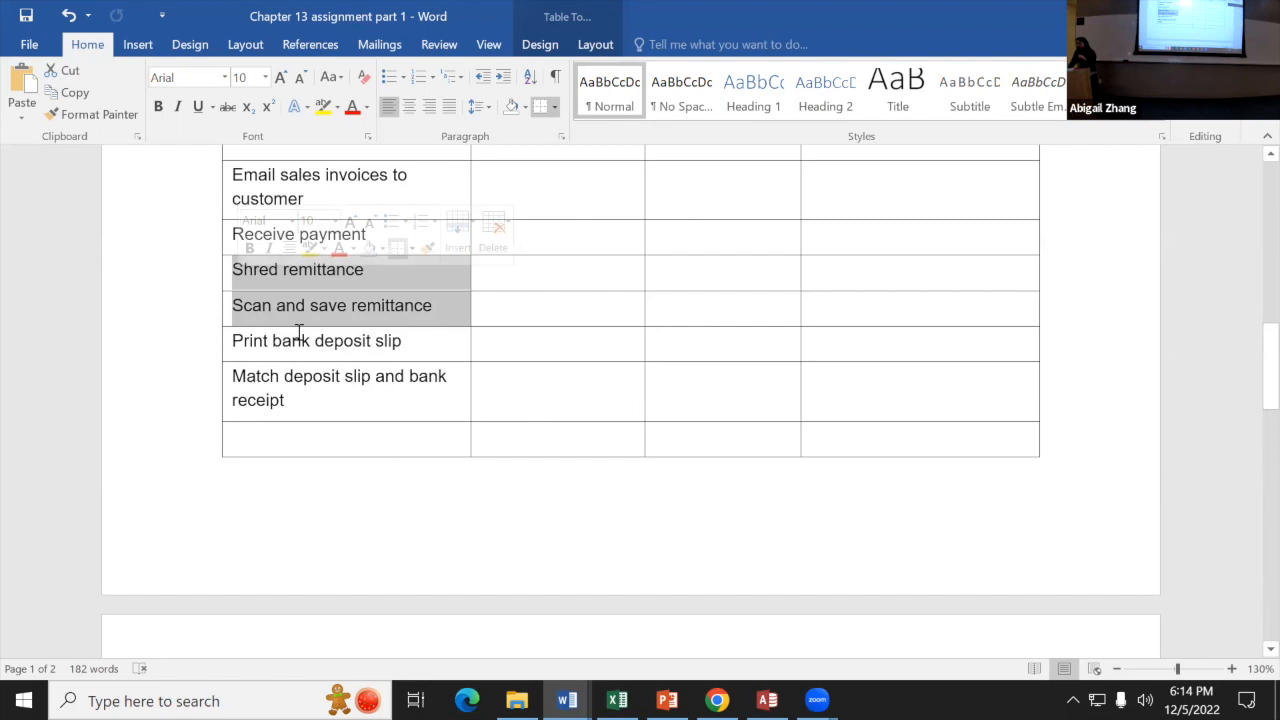
{"action": "left_click", "coordinate": [260, 273]}
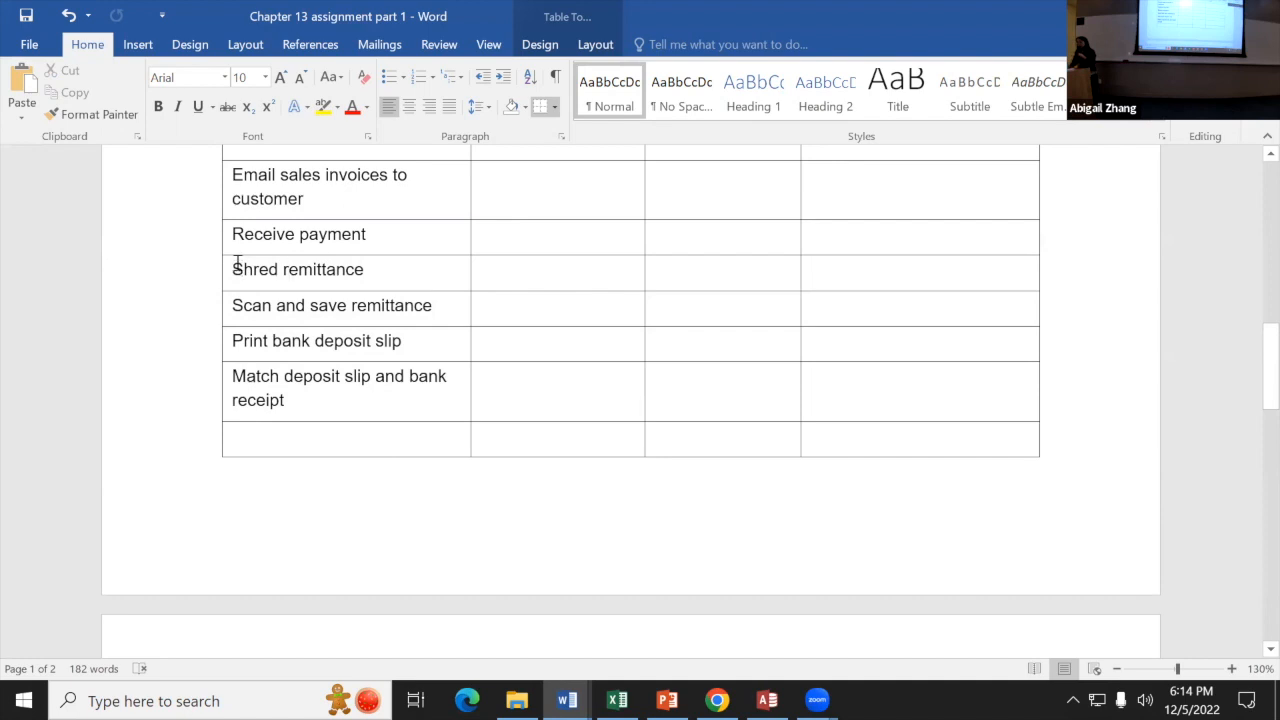
Step: Highlight the Shred remittance activity and its whole table row, and clear the selection after reviewing it
{"action": "mouse_move", "coordinate": [246, 263]}
{"action": "left_mouse_down"}
{"action": "mouse_move", "coordinate": [397, 269]}
{"action": "mouse_move", "coordinate": [241, 268]}
{"action": "left_mouse_up"}
{"action": "left_click", "coordinate": [377, 270]}
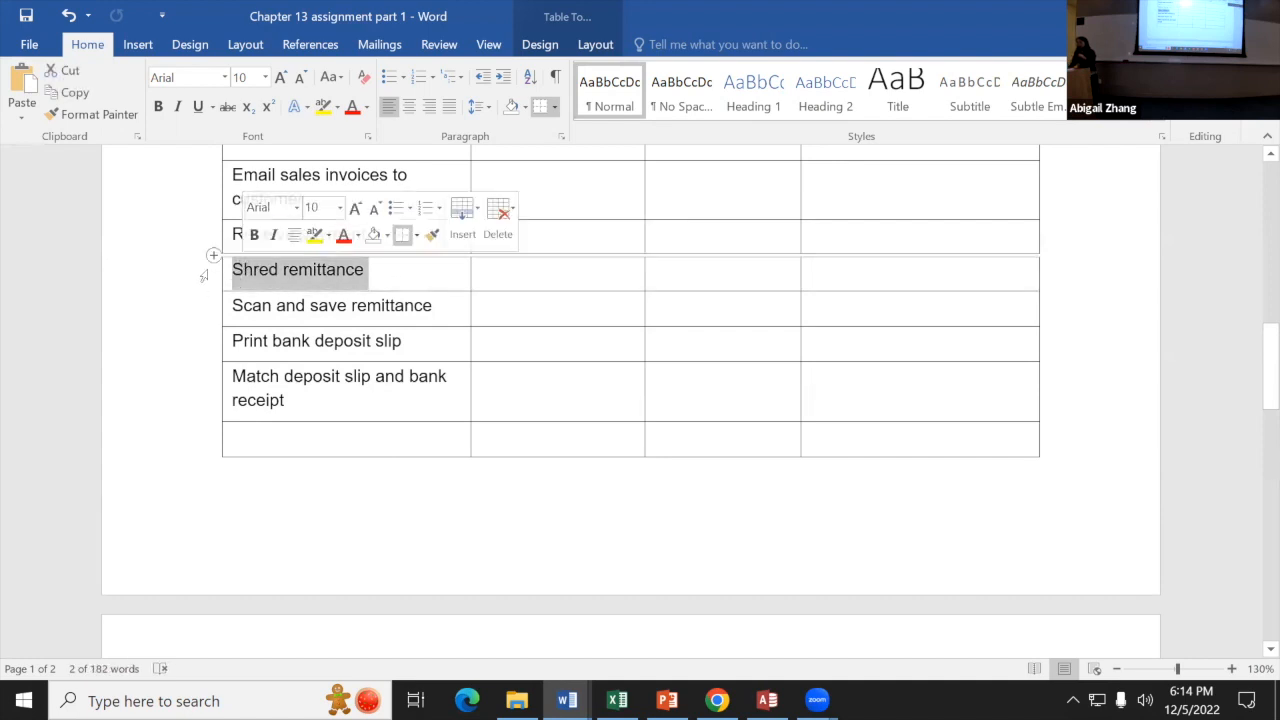
{"action": "left_click", "coordinate": [227, 280]}
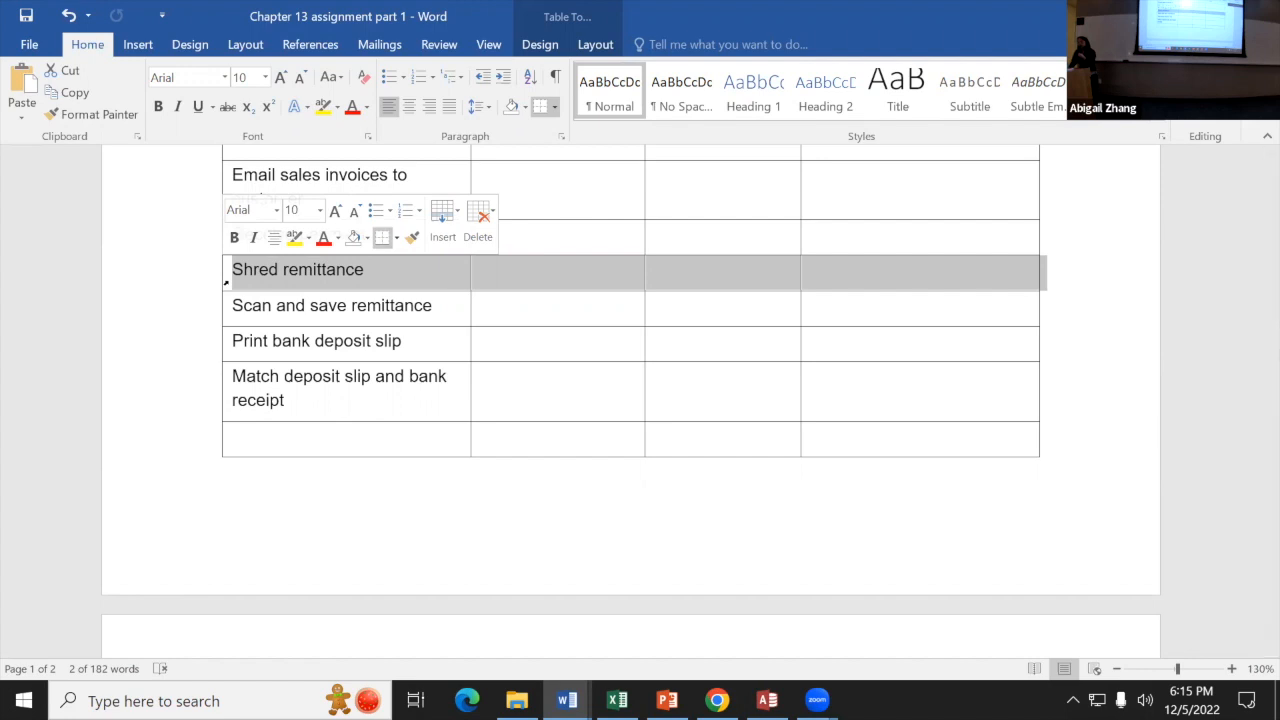
{"action": "left_click", "coordinate": [372, 270]}
{"action": "left_click", "coordinate": [179, 278]}
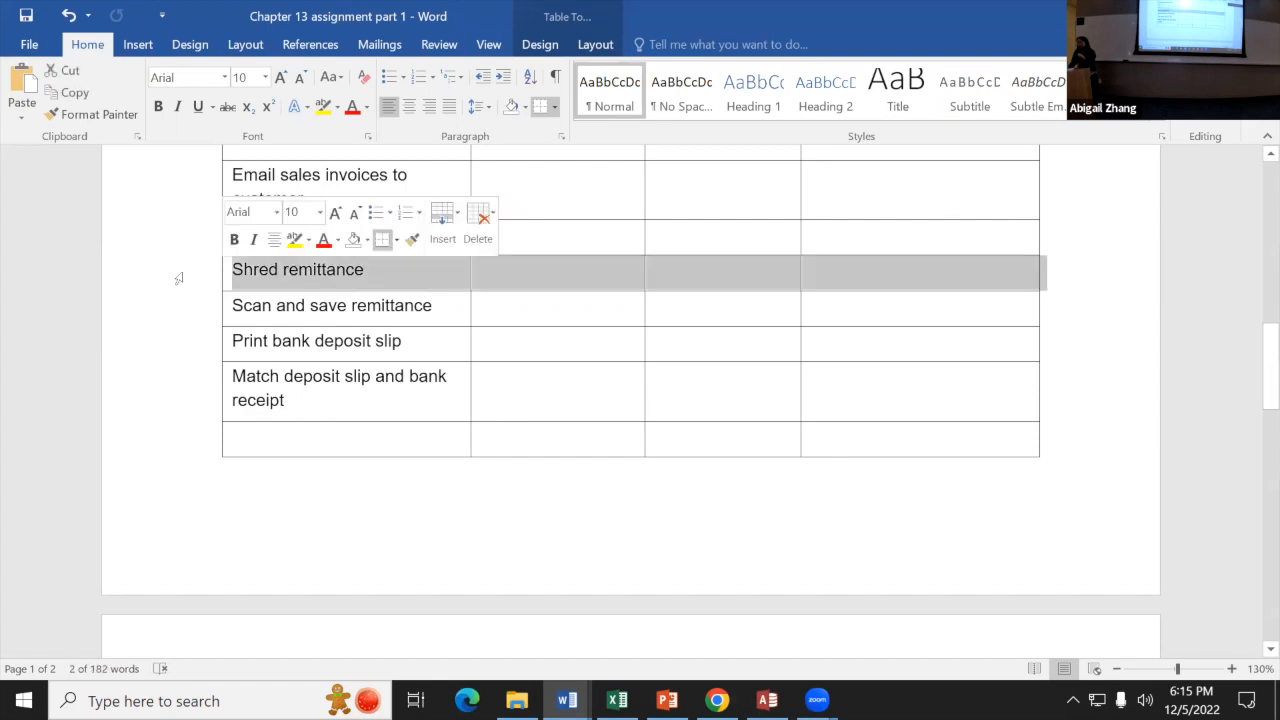
{"action": "left_click", "coordinate": [292, 304]}
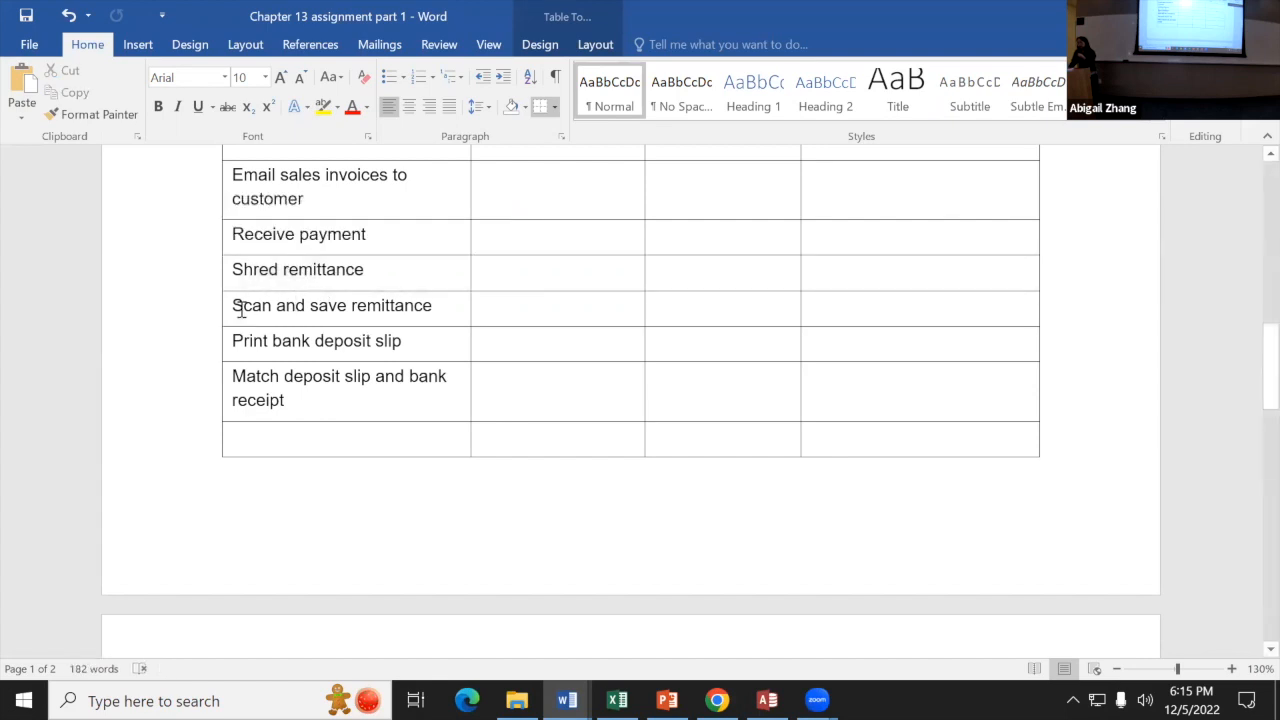
{"action": "left_click", "coordinate": [423, 432]}
Step: Switch back to the Celonis analysis in Chrome, check the details of variant #1 and display variant #2 enlarged
{"action": "left_click", "coordinate": [717, 700]}
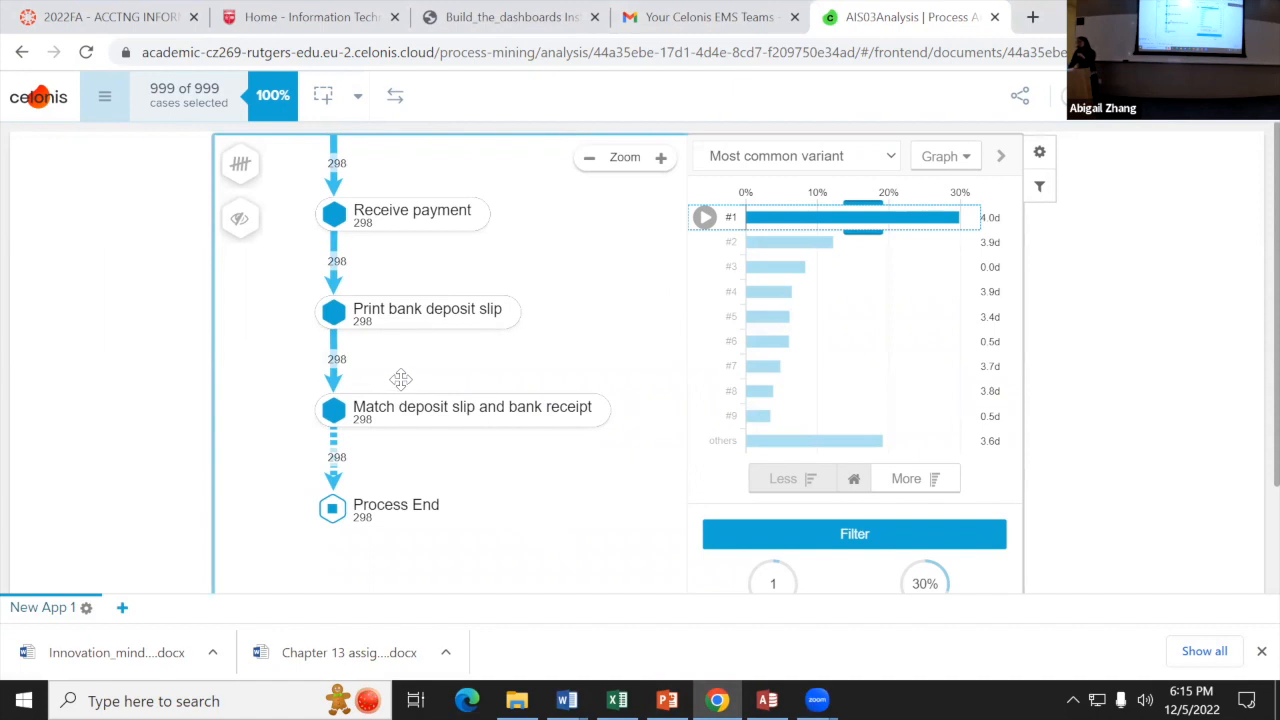
{"action": "mouse_move", "coordinate": [828, 246]}
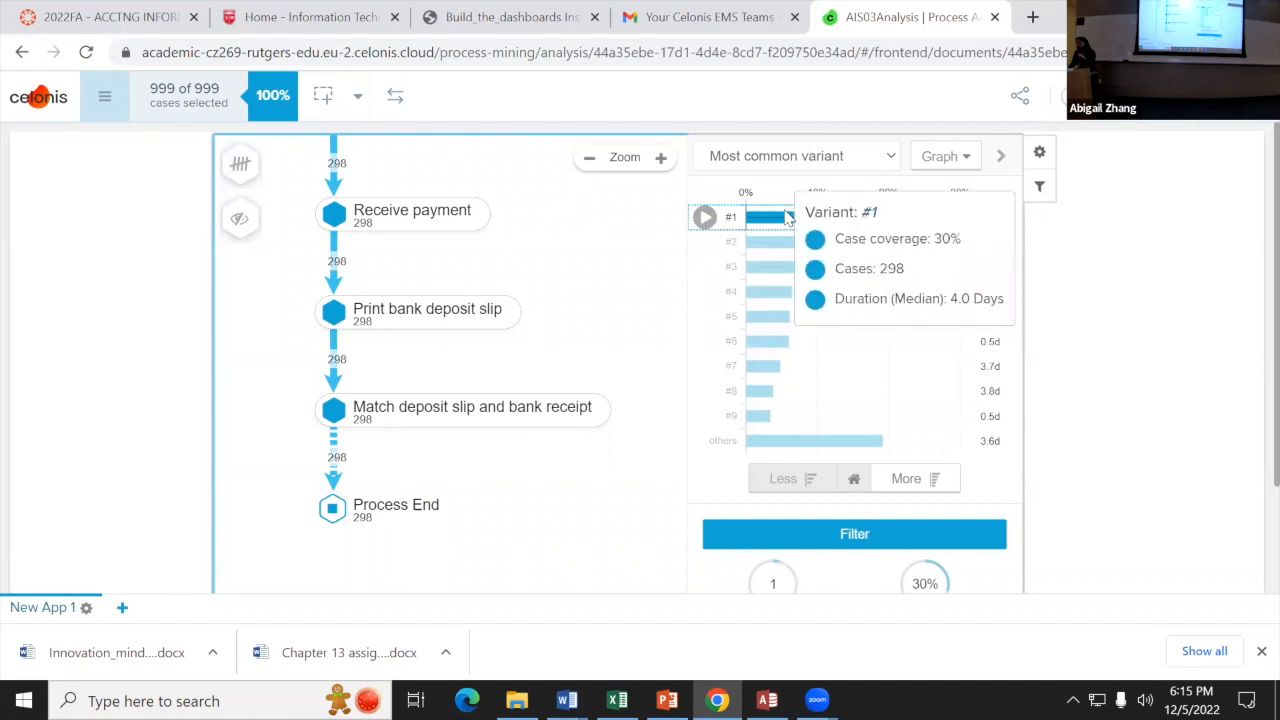
{"action": "left_click", "coordinate": [790, 254]}
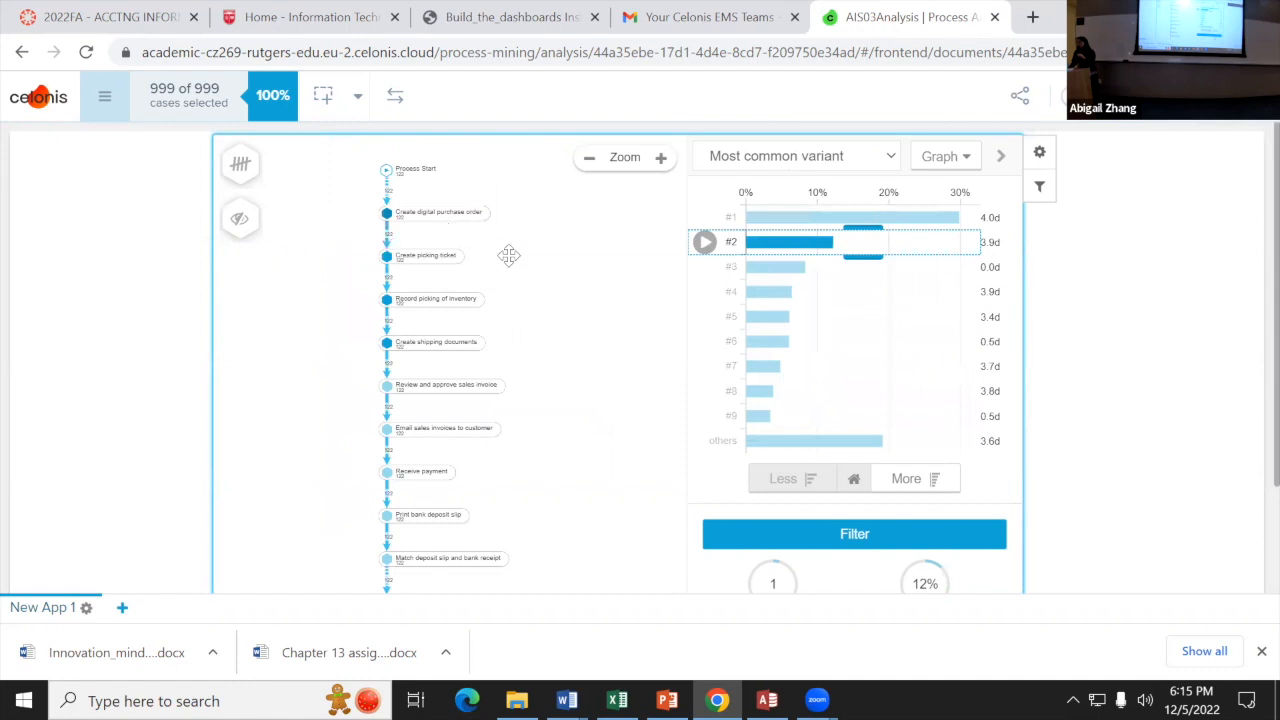
{"action": "left_click", "coordinate": [661, 158]}
{"action": "left_click", "coordinate": [663, 158]}
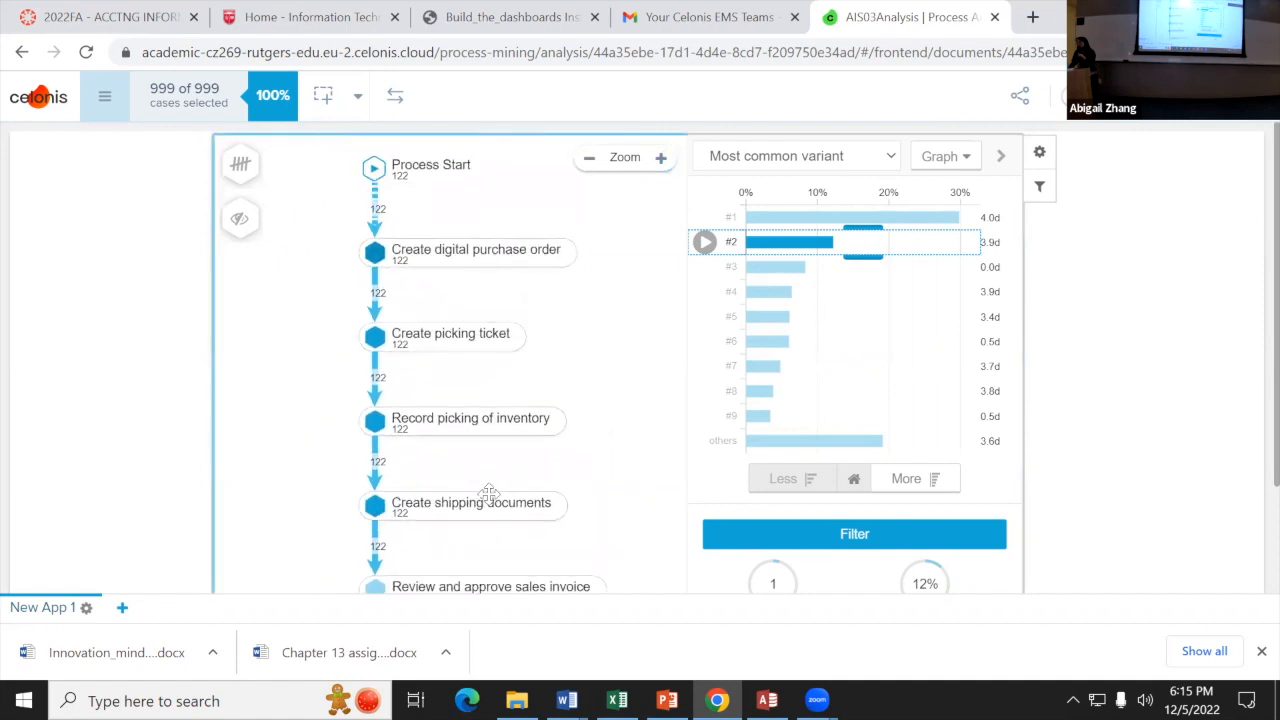
Step: Trace variant #2 from Process Start down through the payment activities and back, examining how it omits or orders the documented steps
{"action": "scroll", "coordinate": [562, 480], "scroll_direction": "down", "scroll_amount": 5}
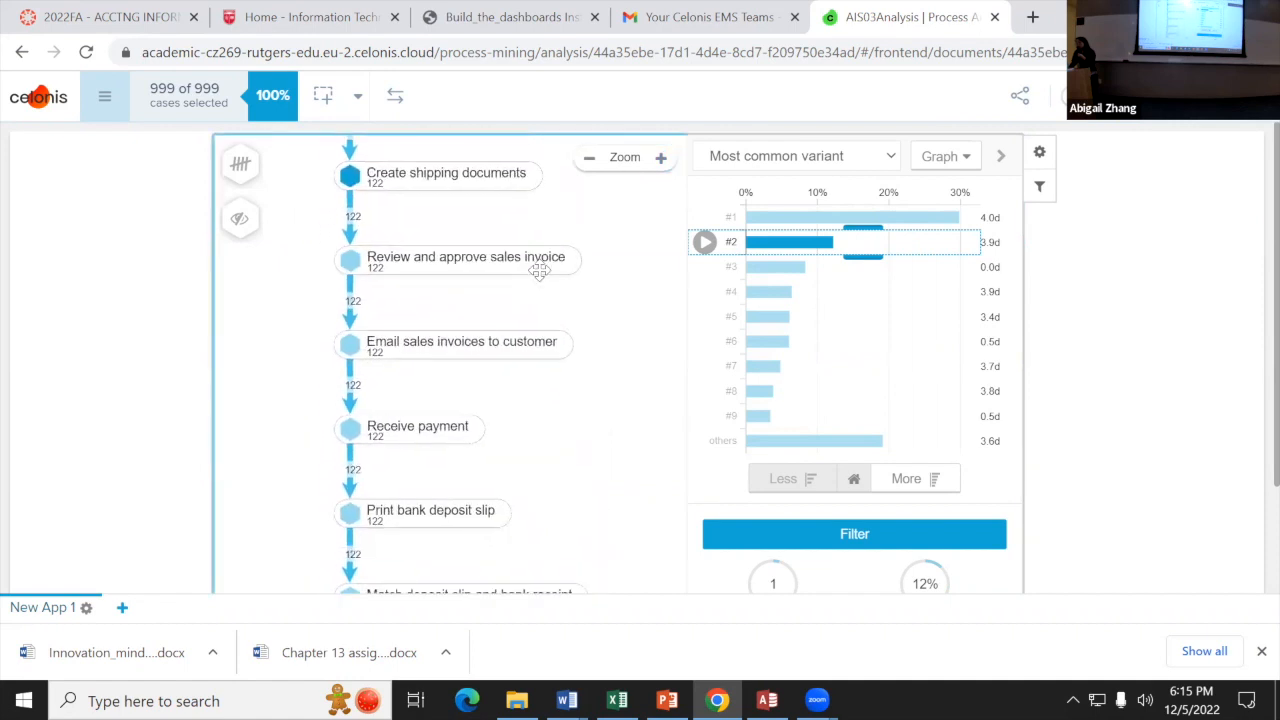
{"action": "scroll", "coordinate": [537, 342], "scroll_direction": "down", "scroll_amount": 2}
{"action": "scroll", "coordinate": [531, 423], "scroll_direction": "up", "scroll_amount": 4}
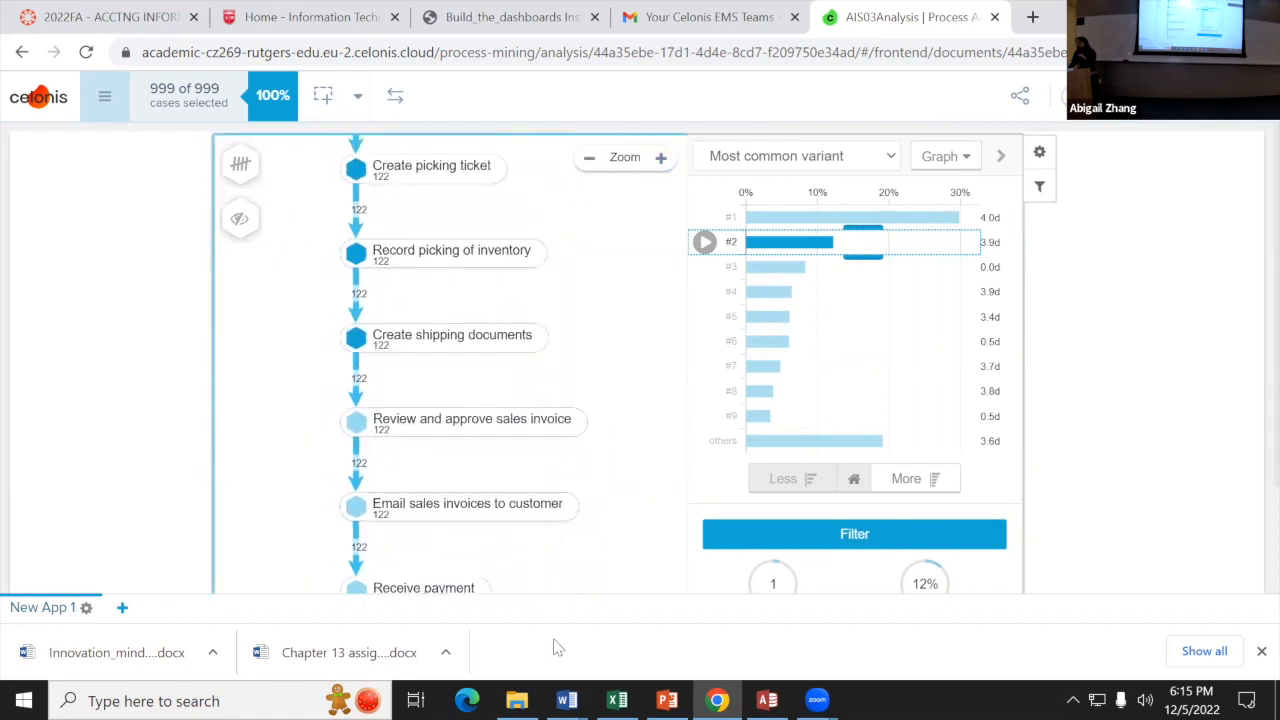
{"action": "scroll", "coordinate": [549, 478], "scroll_direction": "up", "scroll_amount": 3}
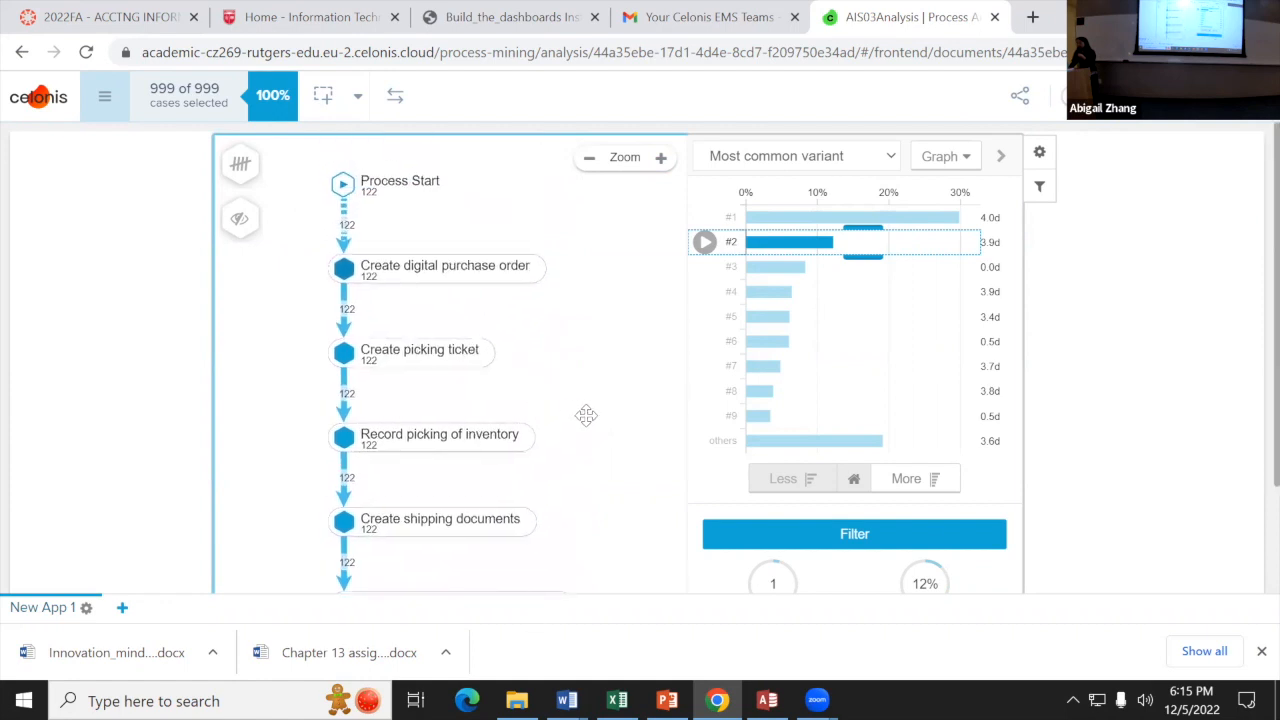
{"action": "left_click_drag", "start_coordinate": [586, 417], "coordinate": [578, 415]}
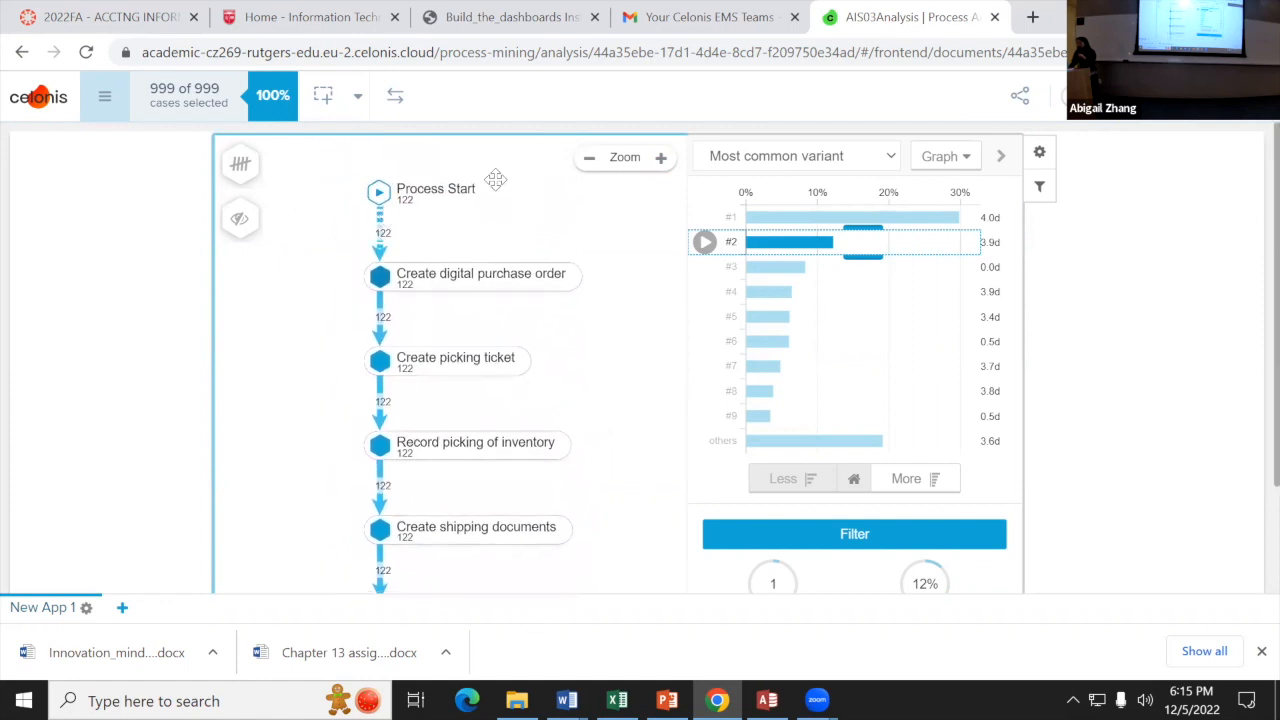
{"action": "mouse_move", "coordinate": [586, 397]}
{"action": "left_mouse_down"}
{"action": "mouse_move", "coordinate": [560, 371]}
{"action": "mouse_move", "coordinate": [562, 389]}
{"action": "left_mouse_up"}
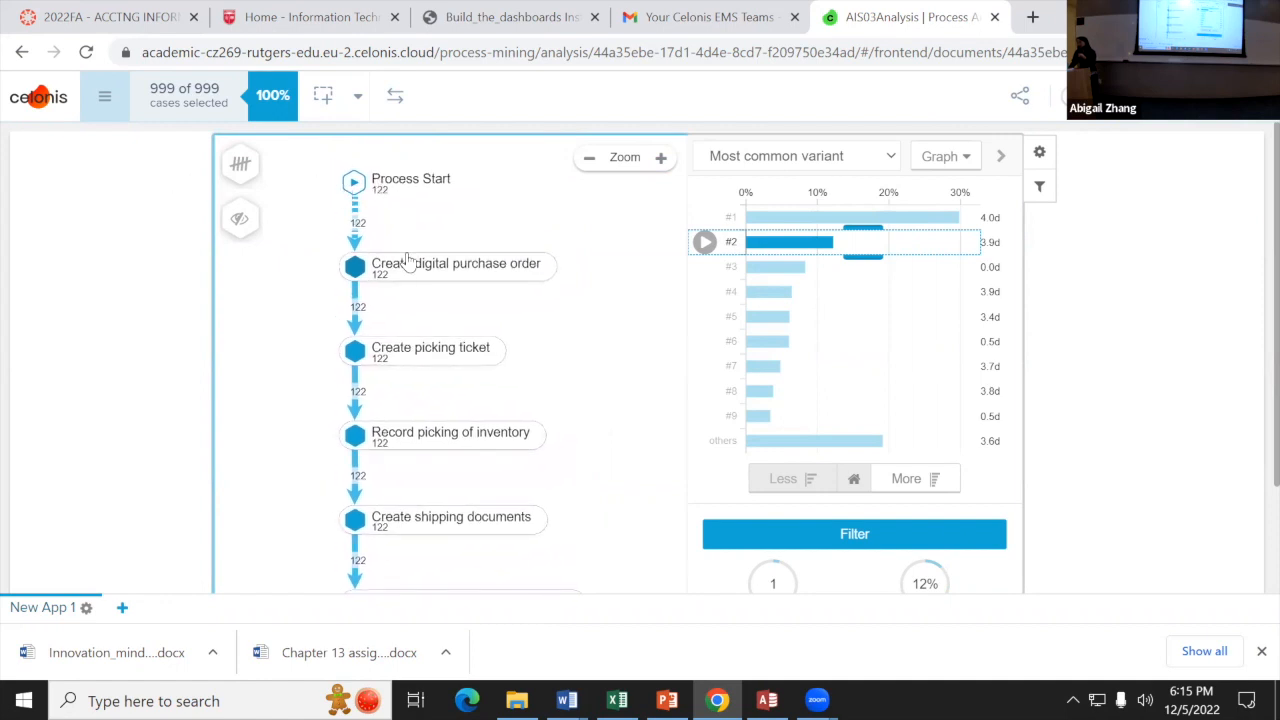
{"action": "left_click_drag", "start_coordinate": [565, 364], "coordinate": [574, 365]}
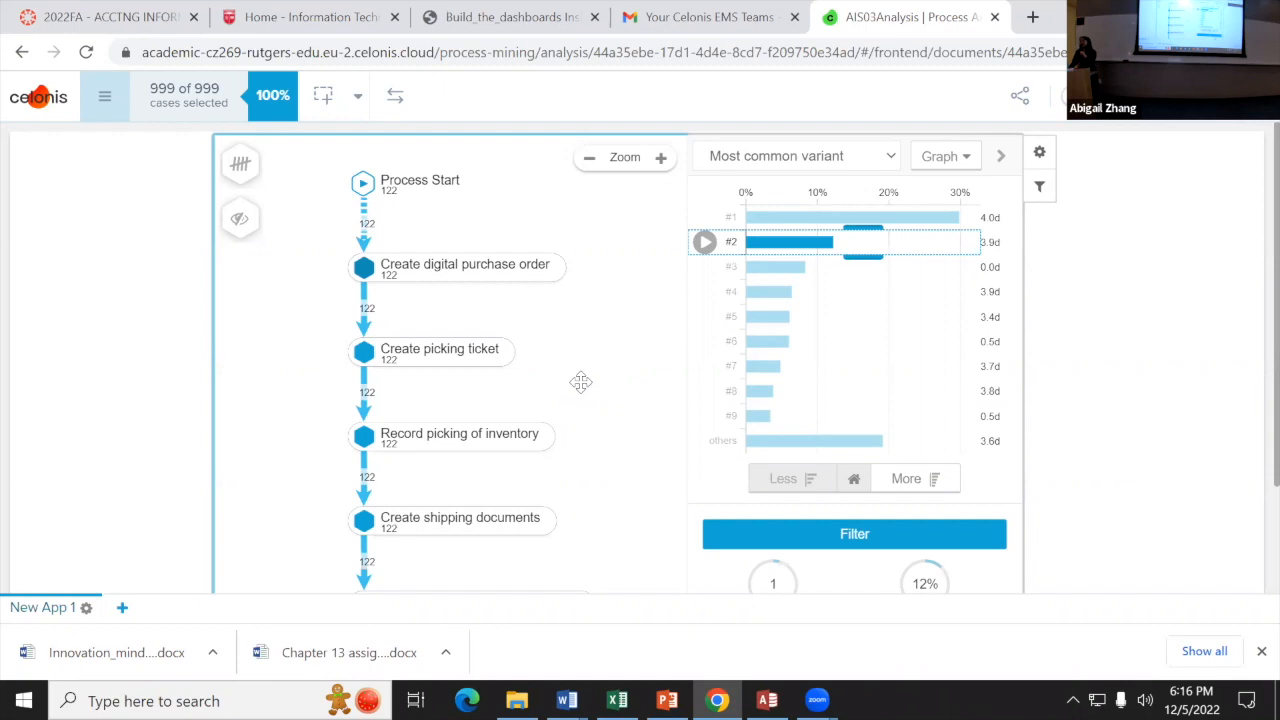
{"action": "left_click_drag", "start_coordinate": [580, 371], "coordinate": [593, 369]}
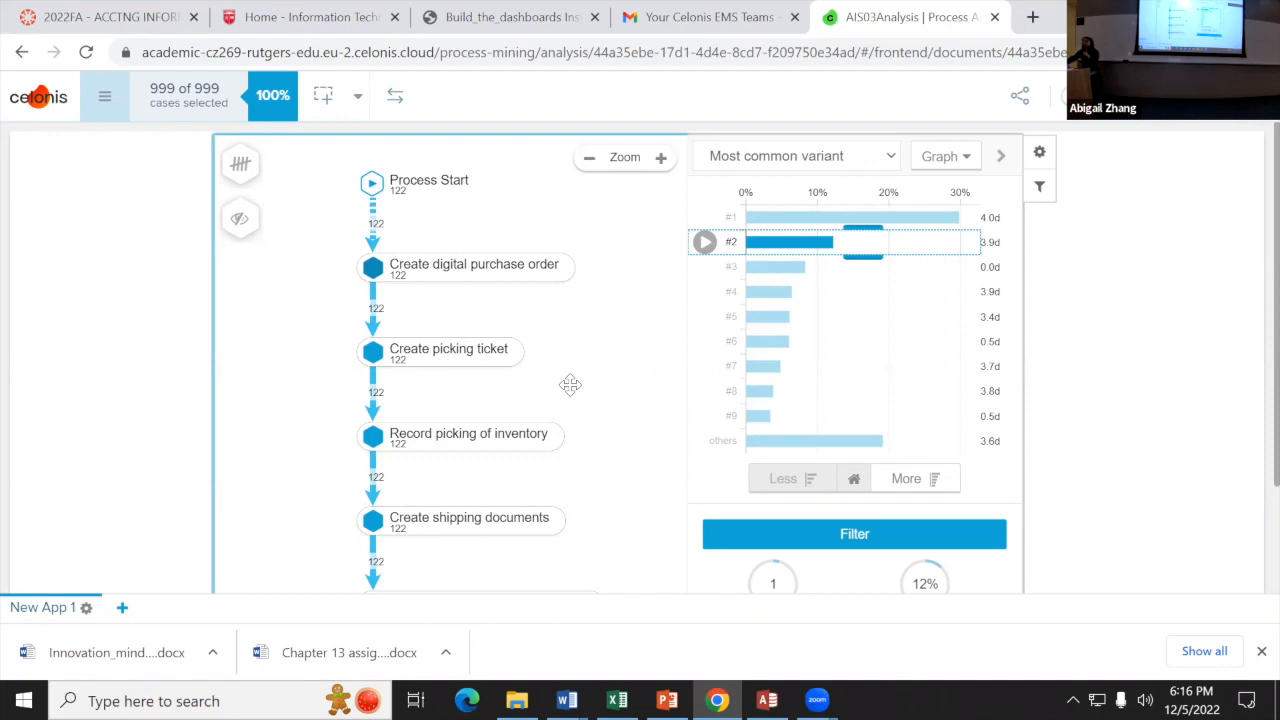
{"action": "left_click_drag", "start_coordinate": [448, 392], "coordinate": [477, 384]}
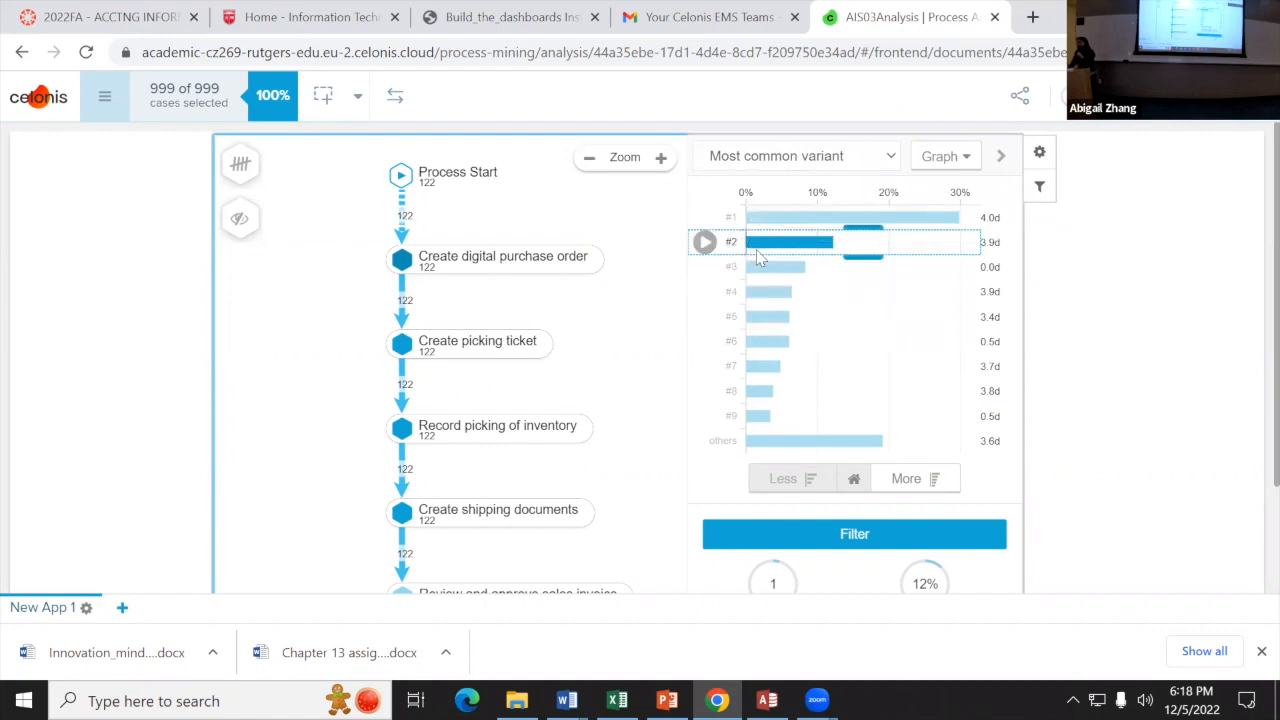
Step: Inspect the path of variant #3 and display variant #4 enlarged from its Process Start
{"action": "mouse_move", "coordinate": [764, 252]}
{"action": "left_click", "coordinate": [762, 274]}
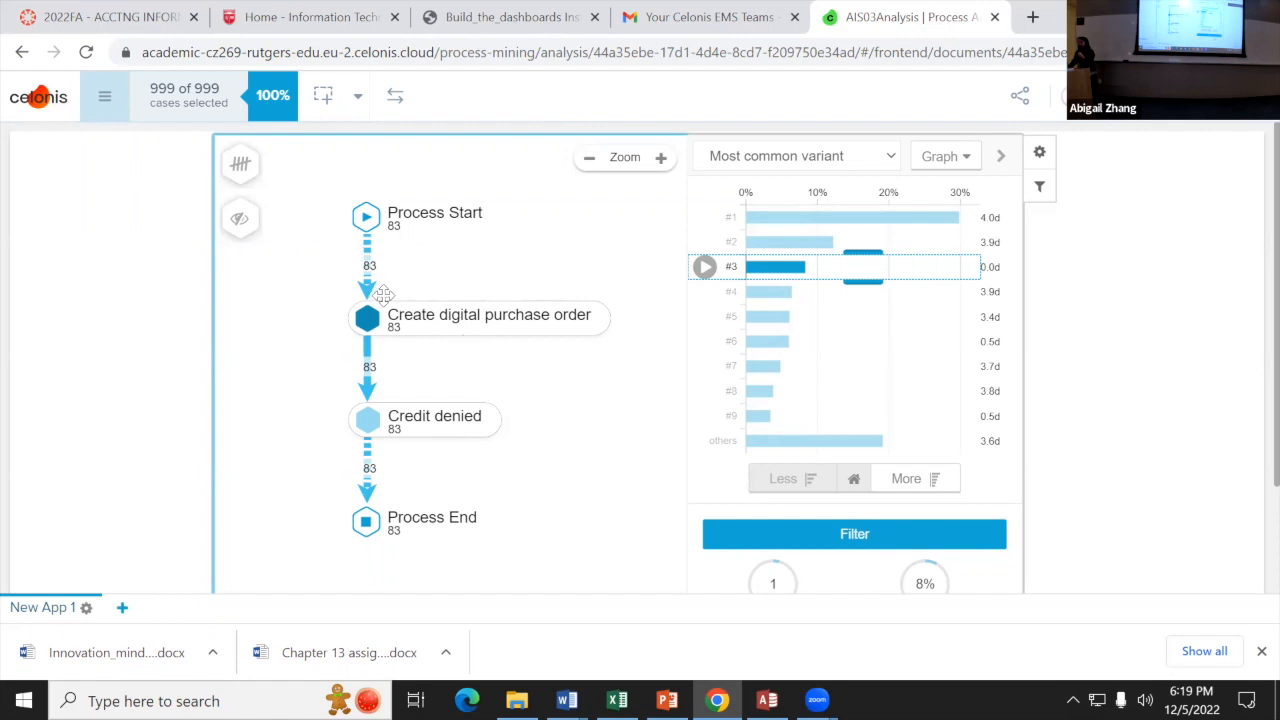
{"action": "left_click", "coordinate": [778, 301]}
{"action": "left_click", "coordinate": [661, 158]}
{"action": "left_click_drag", "start_coordinate": [517, 263], "coordinate": [563, 429]}
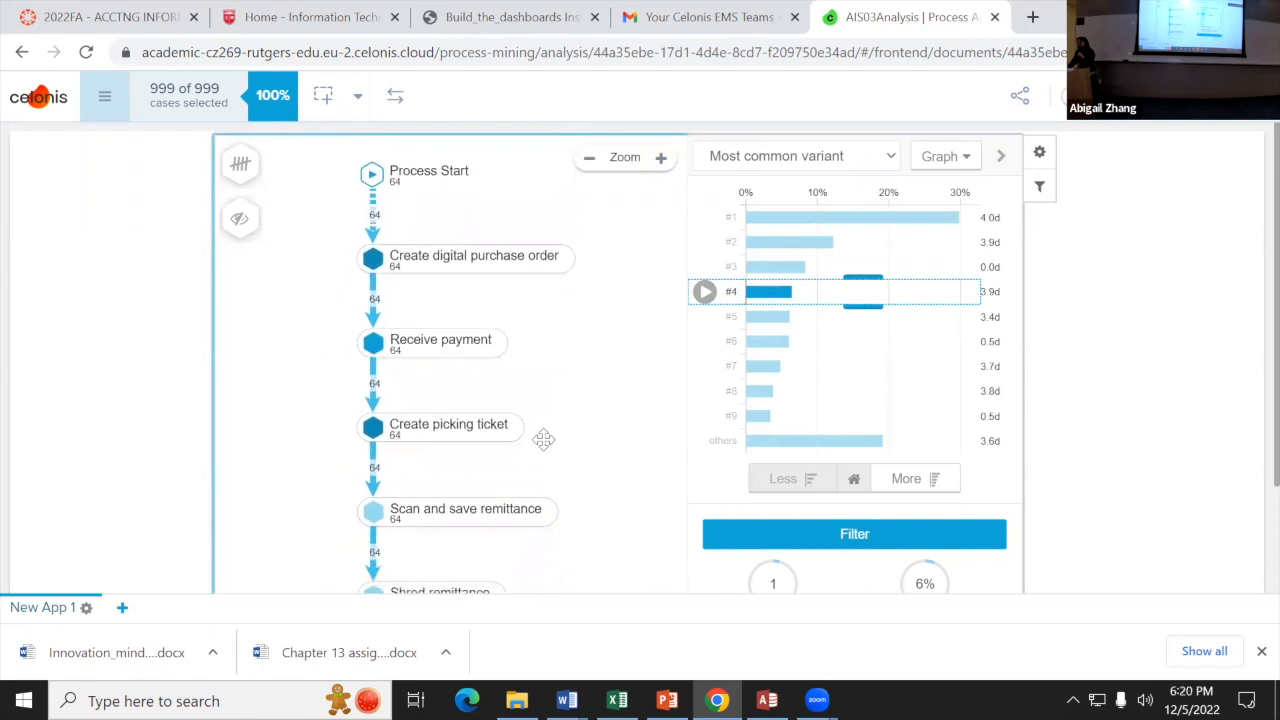
Step: Highlight the Create digital purchase order, Shred remittance and Record picking of inventory activities in variant #4
{"action": "left_click", "coordinate": [470, 255]}
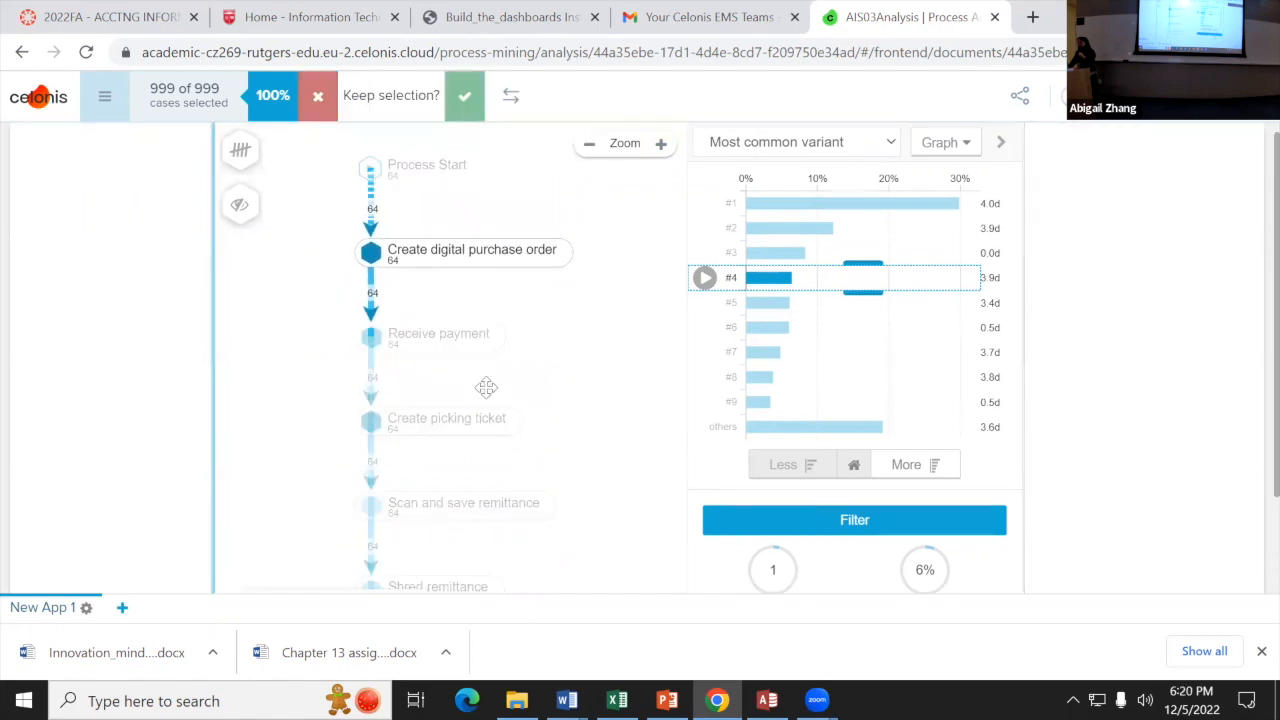
{"action": "left_click_drag", "start_coordinate": [399, 590], "coordinate": [374, 208]}
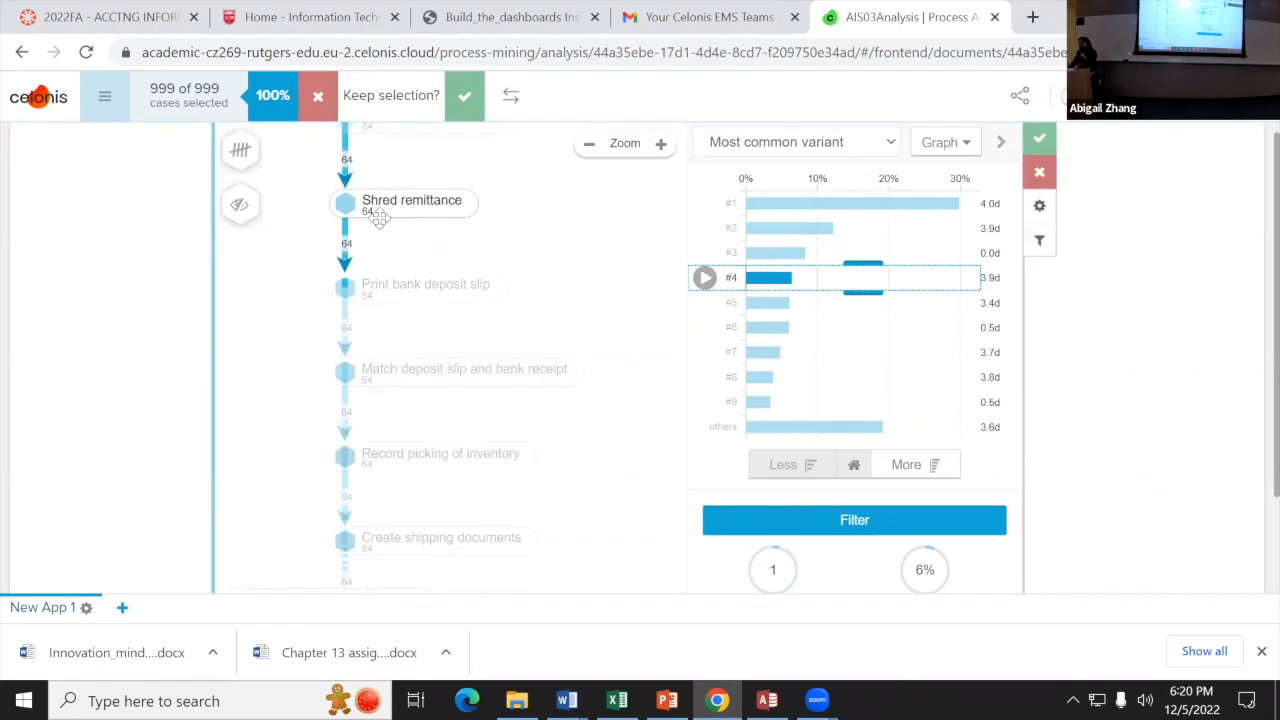
{"action": "left_click", "coordinate": [372, 462]}
{"action": "left_click", "coordinate": [141, 481]}
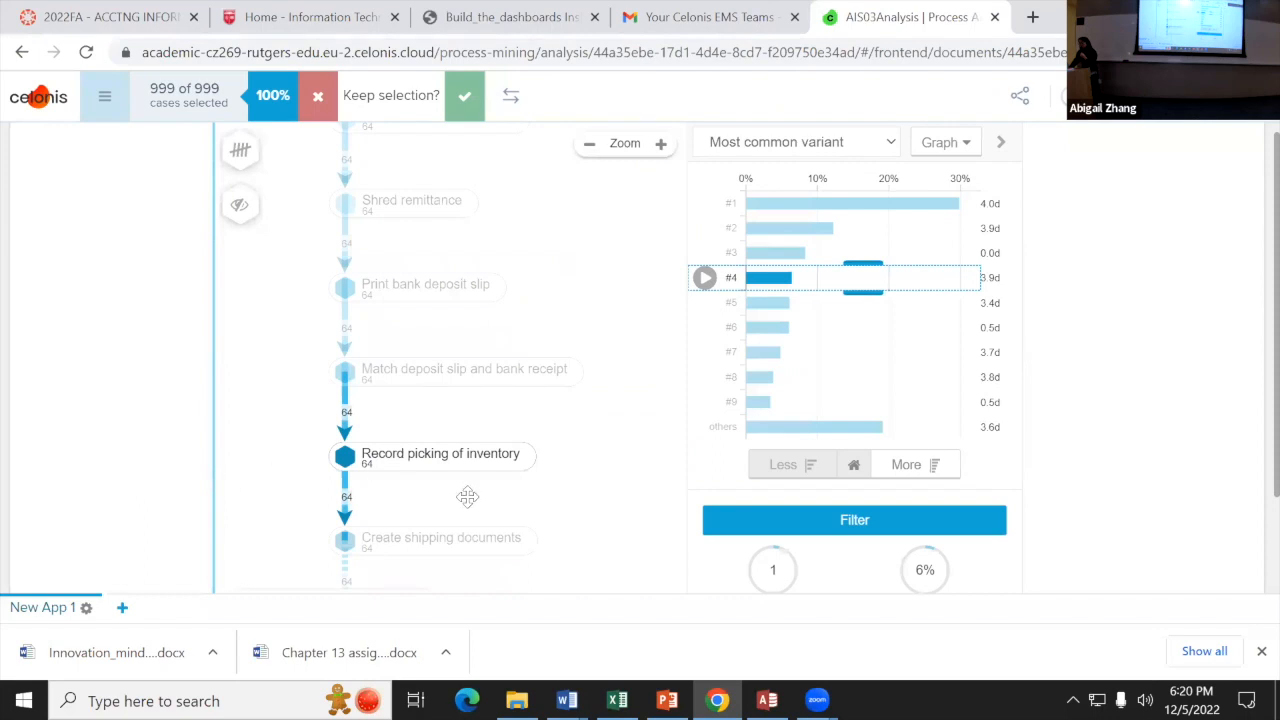
Step: Examine the order of the variant #4 activities between Scan and save remittance and Process End
{"action": "scroll", "coordinate": [520, 500], "scroll_direction": "down", "scroll_amount": 2}
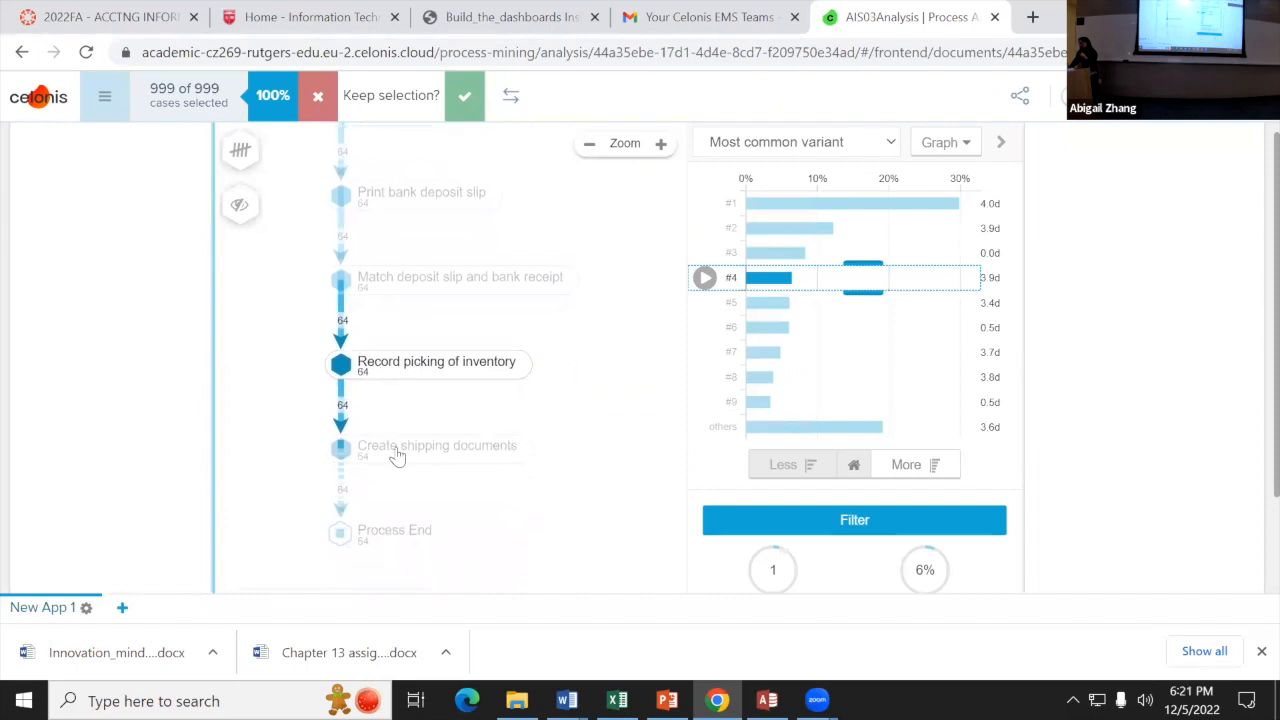
{"action": "scroll", "coordinate": [573, 490], "scroll_direction": "up", "scroll_amount": 2}
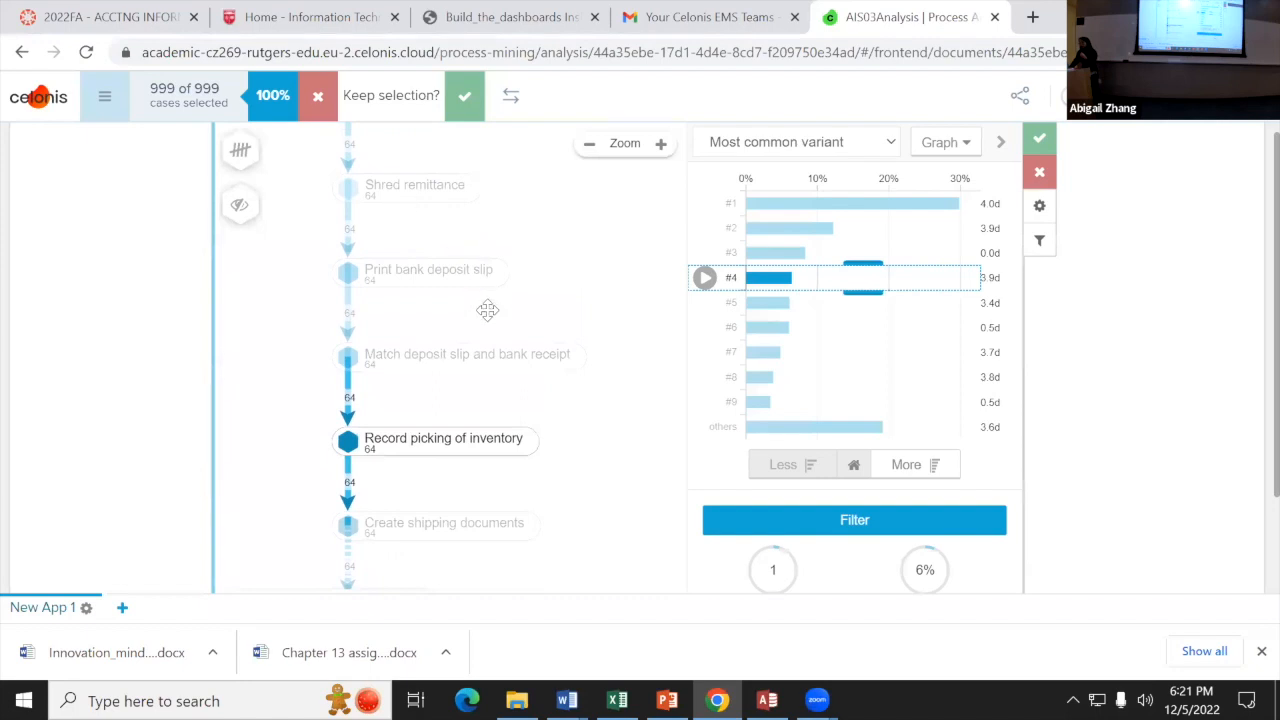
{"action": "scroll", "coordinate": [457, 392], "scroll_direction": "up", "scroll_amount": 1}
{"action": "scroll", "coordinate": [457, 392], "scroll_direction": "up", "scroll_amount": 1}
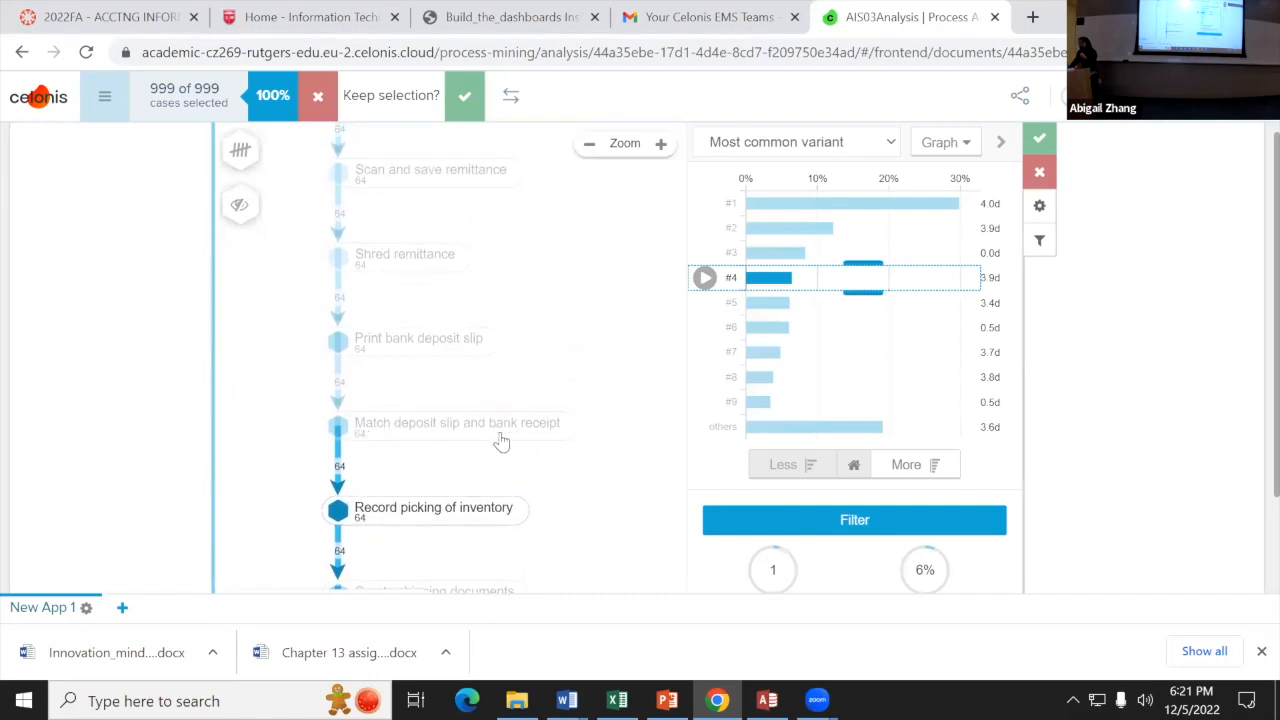
Step: Trace variant #4 from Record picking of inventory back up to Create picking ticket to compare where the two activities occur
{"action": "left_click_drag", "start_coordinate": [520, 451], "coordinate": [546, 379]}
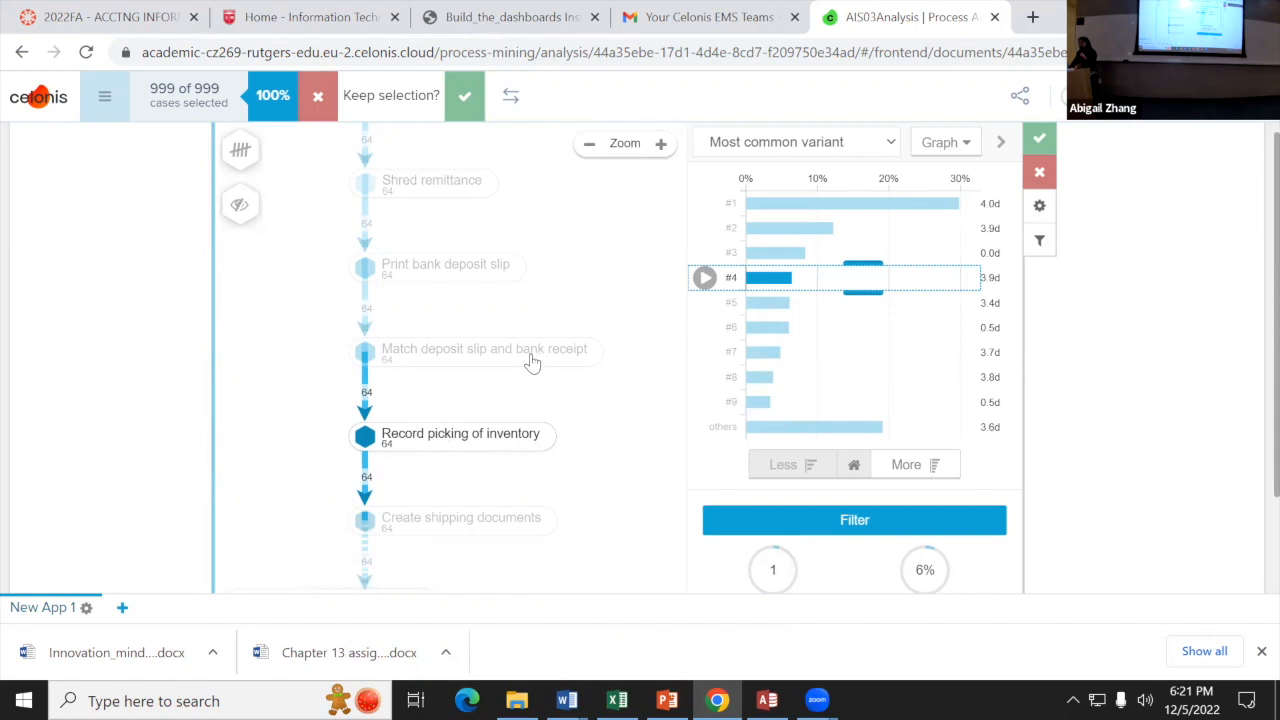
{"action": "left_click_drag", "start_coordinate": [453, 407], "coordinate": [453, 409]}
{"action": "scroll", "coordinate": [453, 409], "scroll_direction": "up", "scroll_amount": 5}
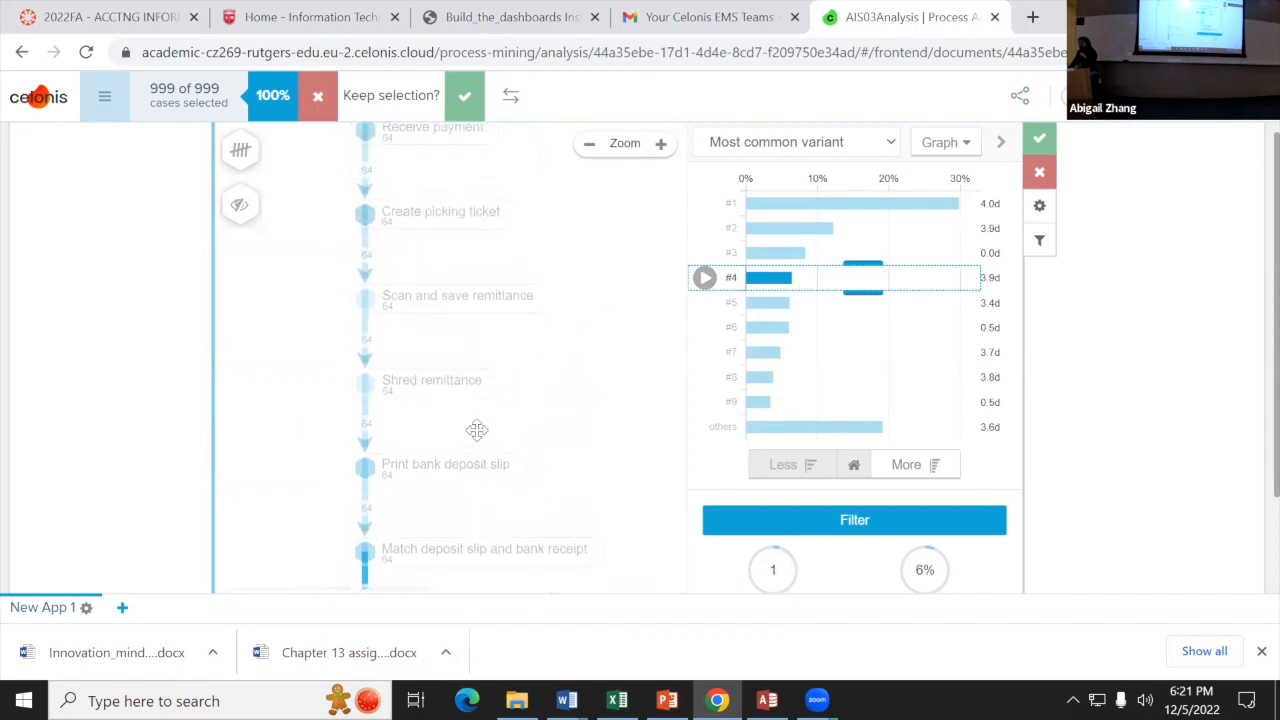
{"action": "scroll", "coordinate": [475, 405], "scroll_direction": "up", "scroll_amount": 4}
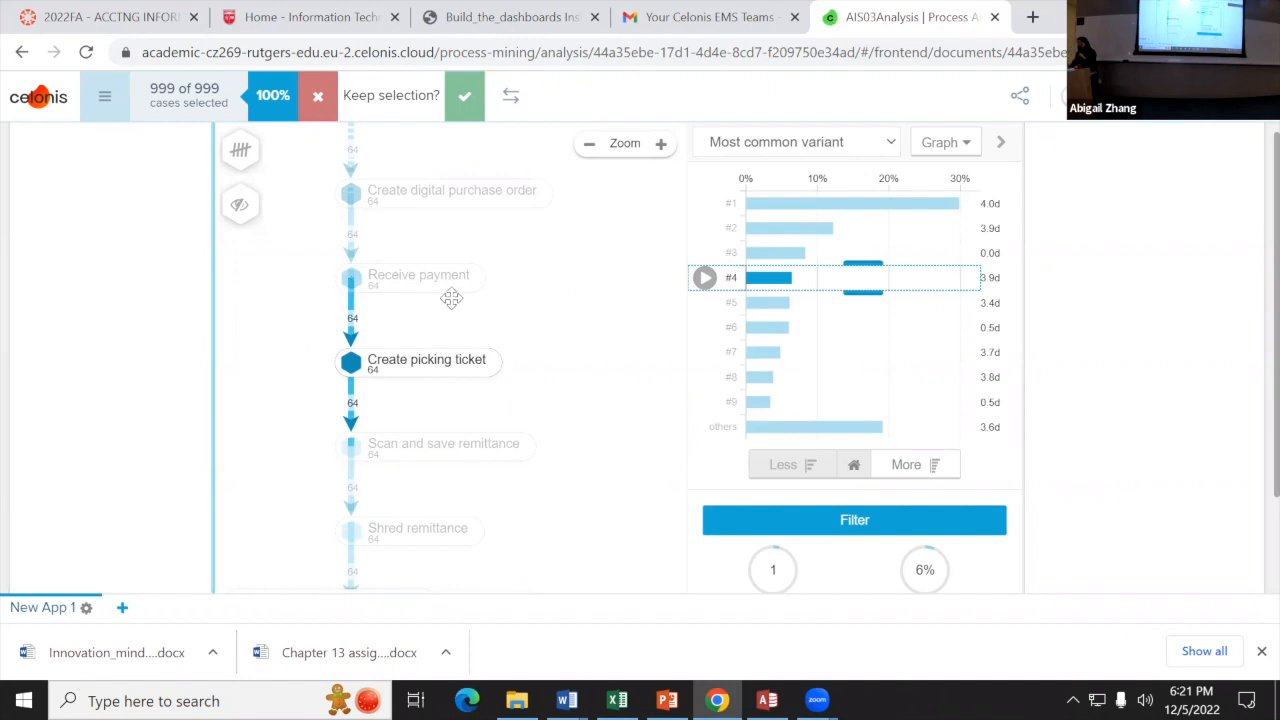
{"action": "left_click_drag", "start_coordinate": [505, 418], "coordinate": [501, 382]}
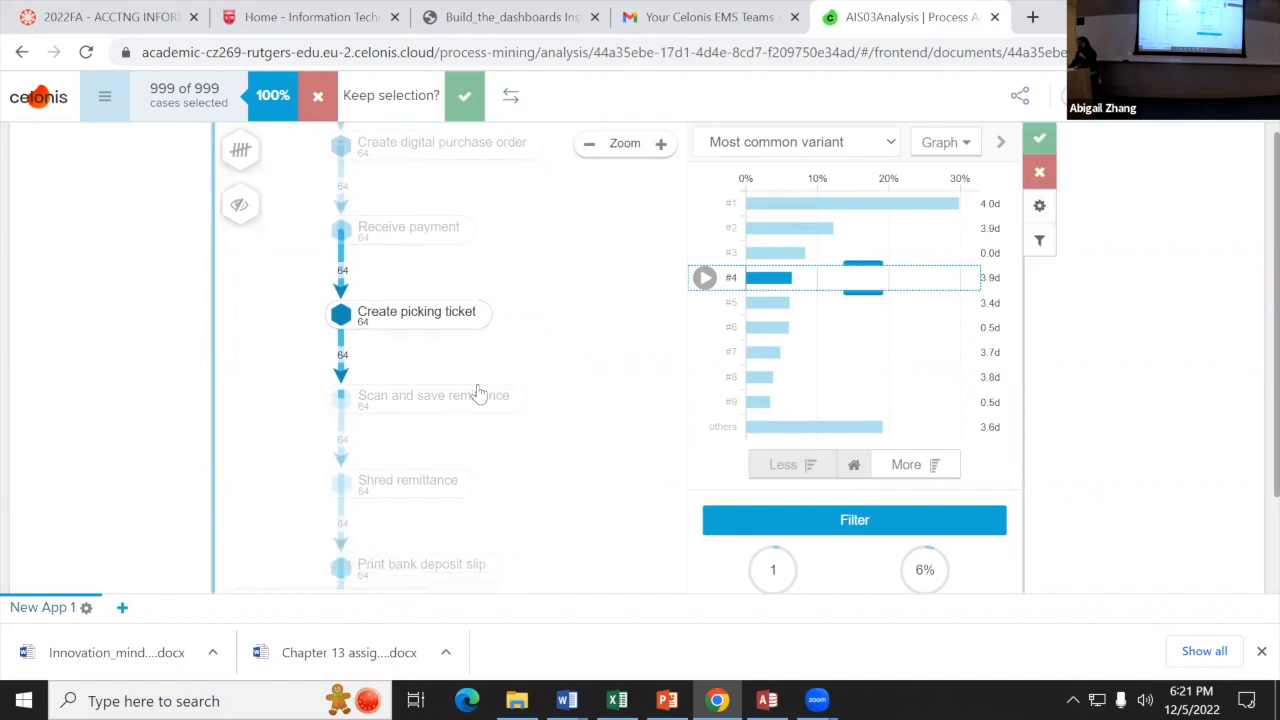
Step: Inspect the case details of the Record picking of inventory activity near the end of variant #4 and dismiss them
{"action": "left_click_drag", "start_coordinate": [443, 437], "coordinate": [434, 354]}
{"action": "left_click_drag", "start_coordinate": [494, 437], "coordinate": [440, 297]}
{"action": "left_click_drag", "start_coordinate": [385, 482], "coordinate": [444, 366]}
{"action": "left_click", "coordinate": [397, 405]}
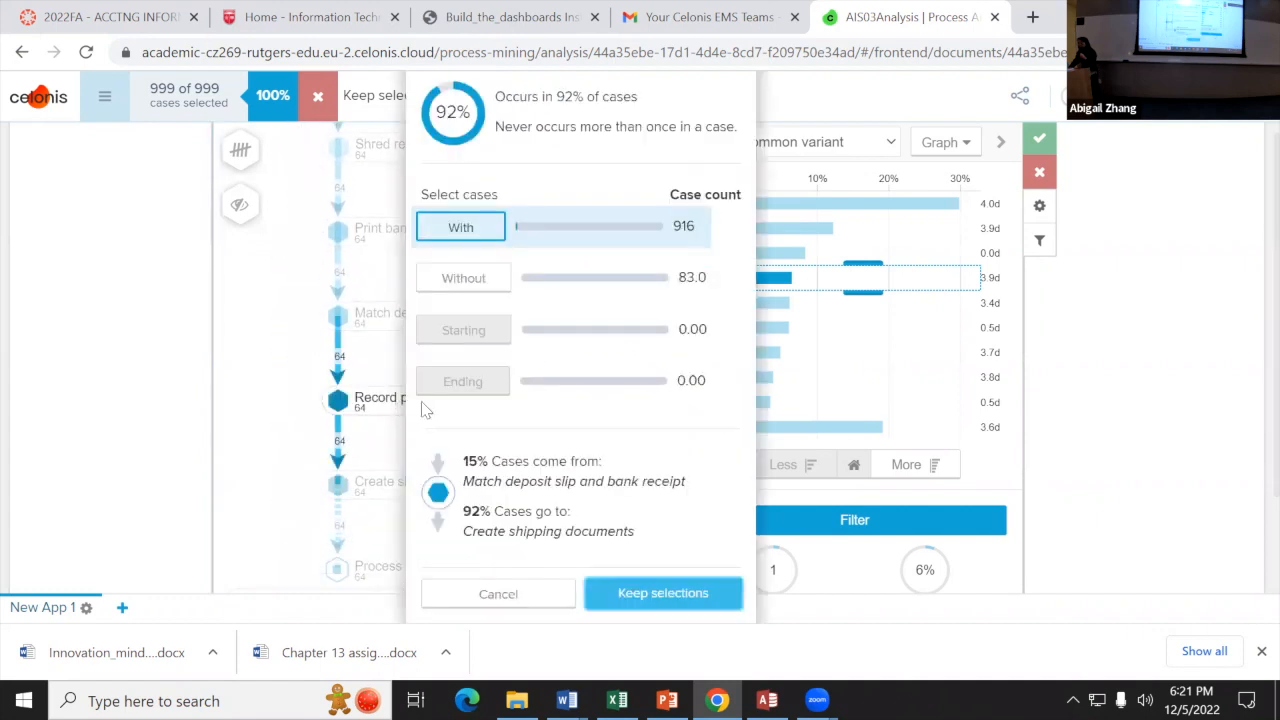
{"action": "left_click", "coordinate": [209, 386]}
Step: Highlight the Receive payment activity near the start of variant #4 without keeping a case selection
{"action": "scroll", "coordinate": [406, 510], "scroll_direction": "up", "scroll_amount": 5}
{"action": "scroll", "coordinate": [400, 480], "scroll_direction": "up", "scroll_amount": 3}
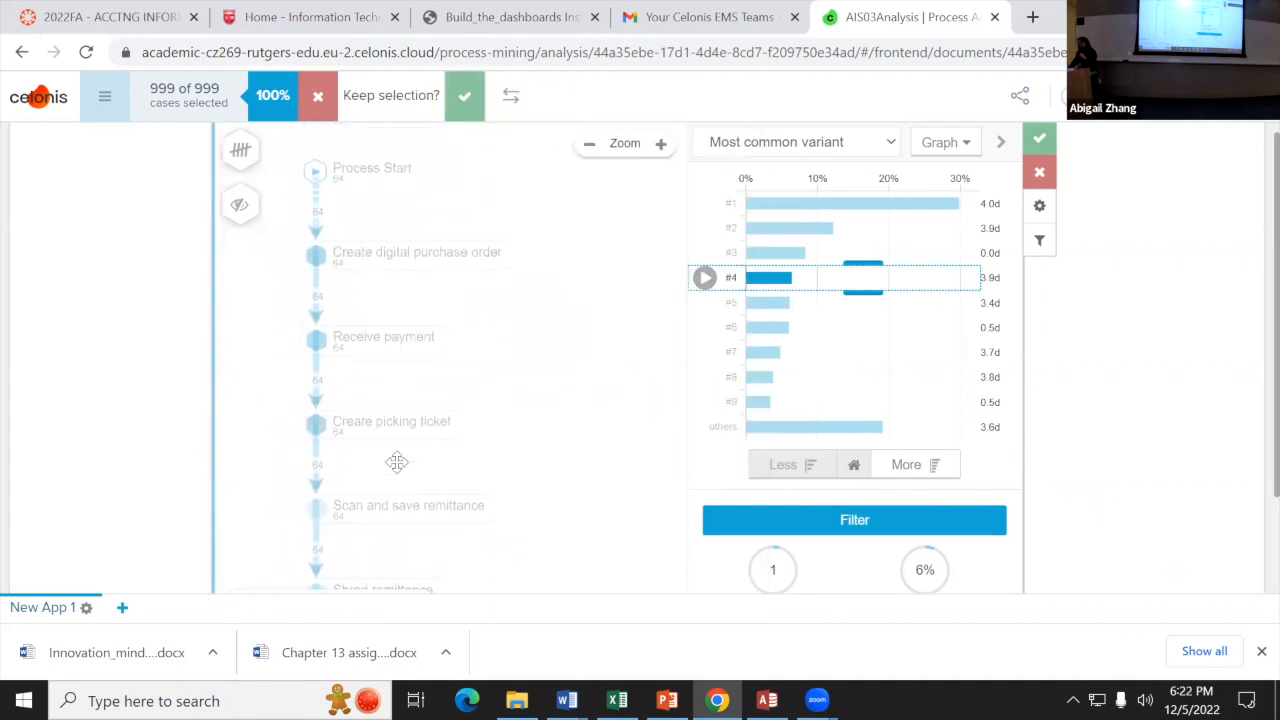
{"action": "left_click", "coordinate": [360, 425]}
{"action": "left_click", "coordinate": [147, 414]}
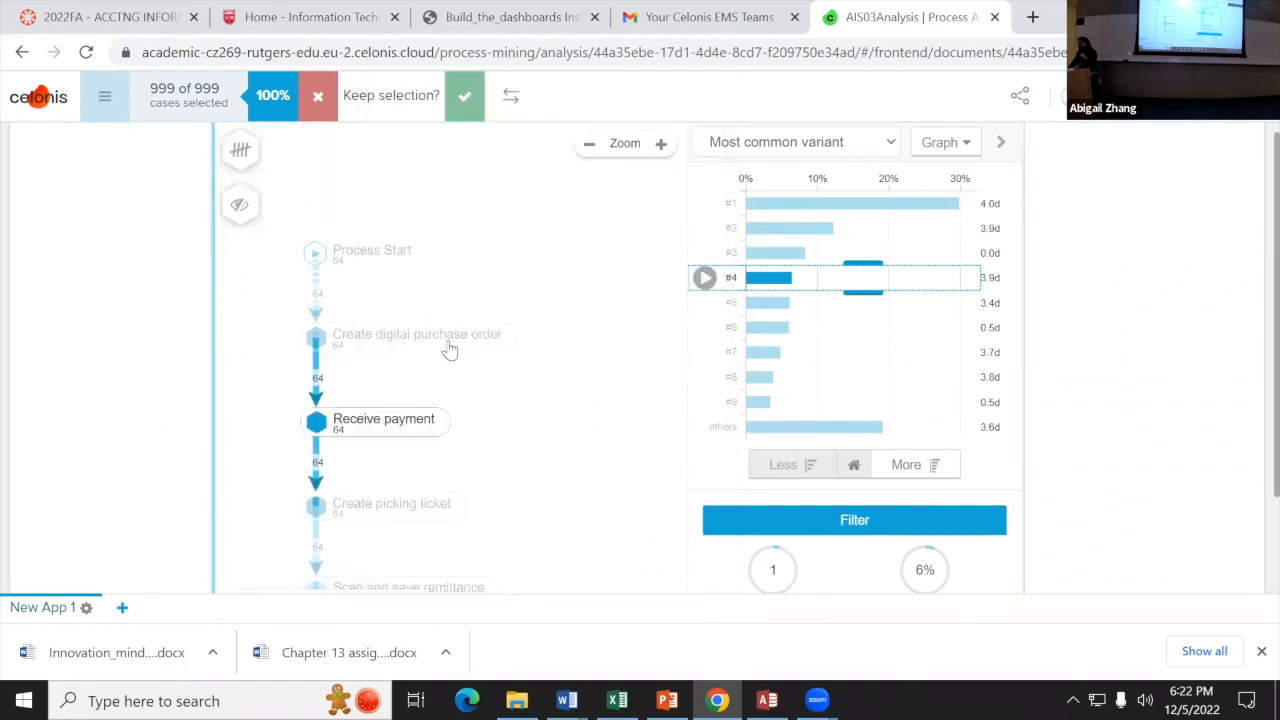
Step: Examine where Receive payment falls relative to Create digital purchase order, Create picking ticket and the remittance activities in variant #4
{"action": "scroll", "coordinate": [511, 380], "scroll_direction": "down", "scroll_amount": 3}
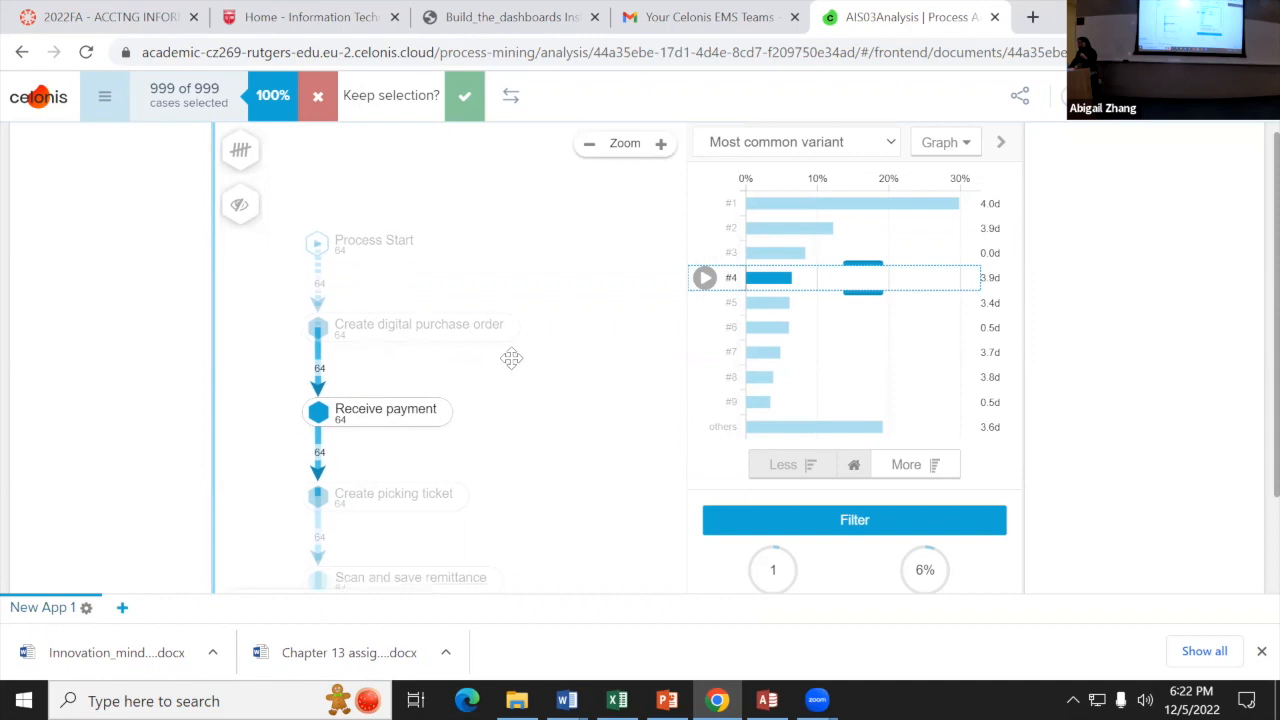
{"action": "left_click_drag", "start_coordinate": [518, 408], "coordinate": [518, 398]}
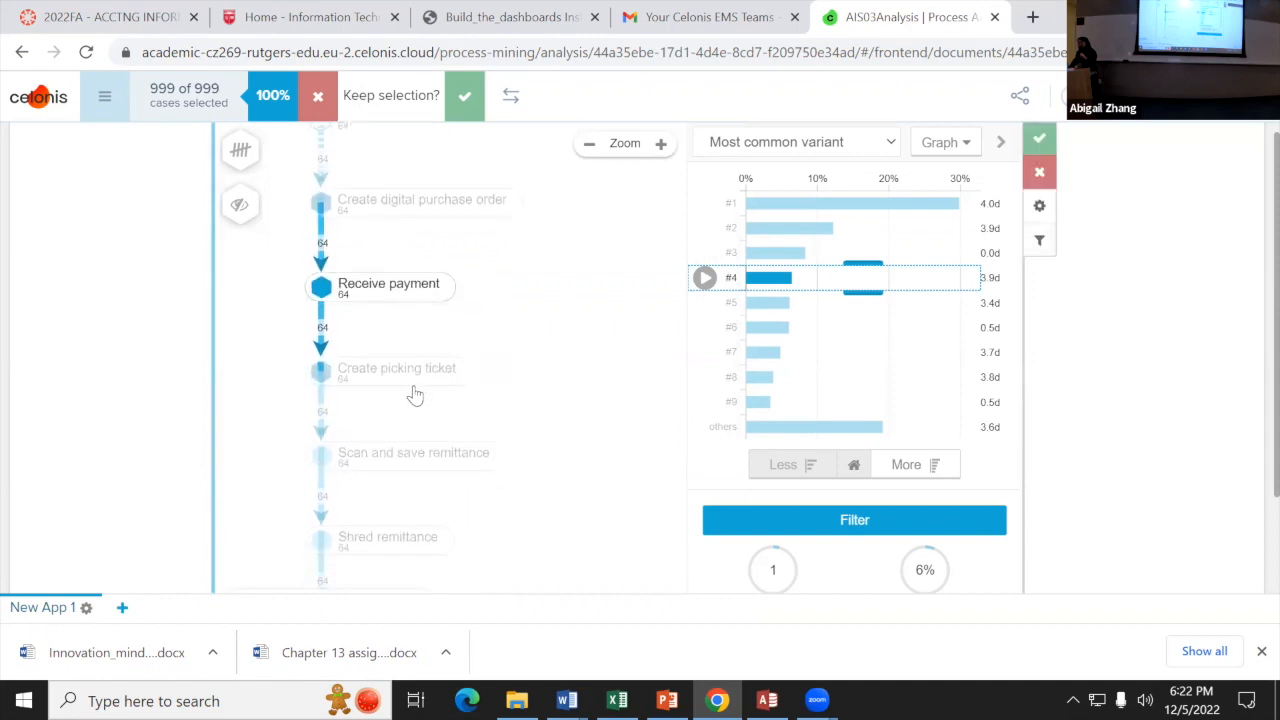
{"action": "mouse_move", "coordinate": [567, 657]}
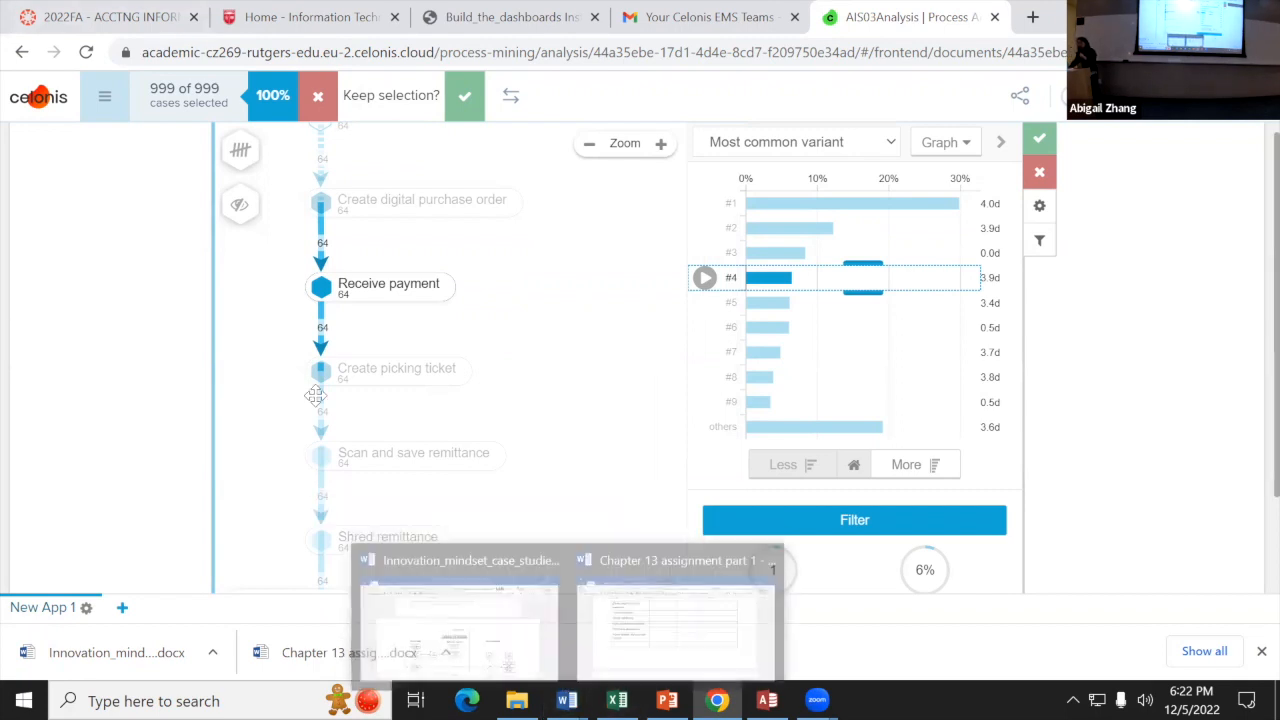
{"action": "left_click_drag", "start_coordinate": [486, 349], "coordinate": [524, 440]}
{"action": "scroll", "coordinate": [524, 440], "scroll_direction": "down", "scroll_amount": 2}
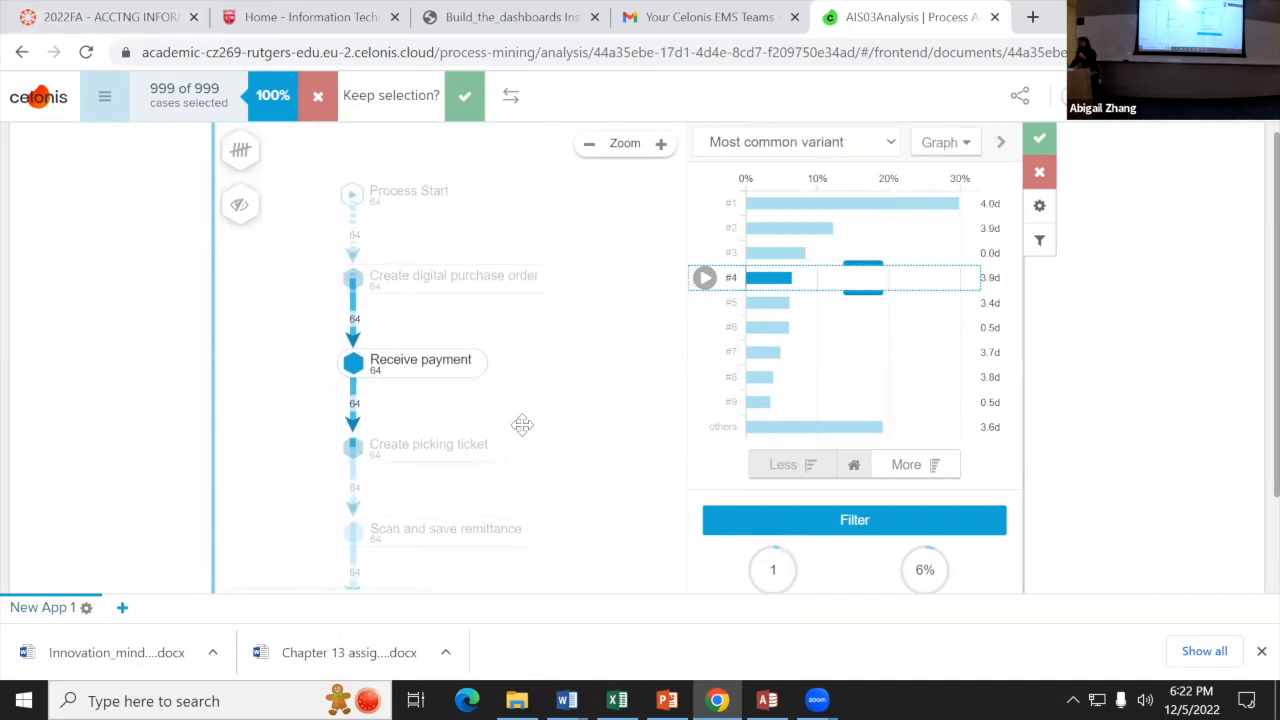
{"action": "scroll", "coordinate": [480, 442], "scroll_direction": "down", "scroll_amount": 9}
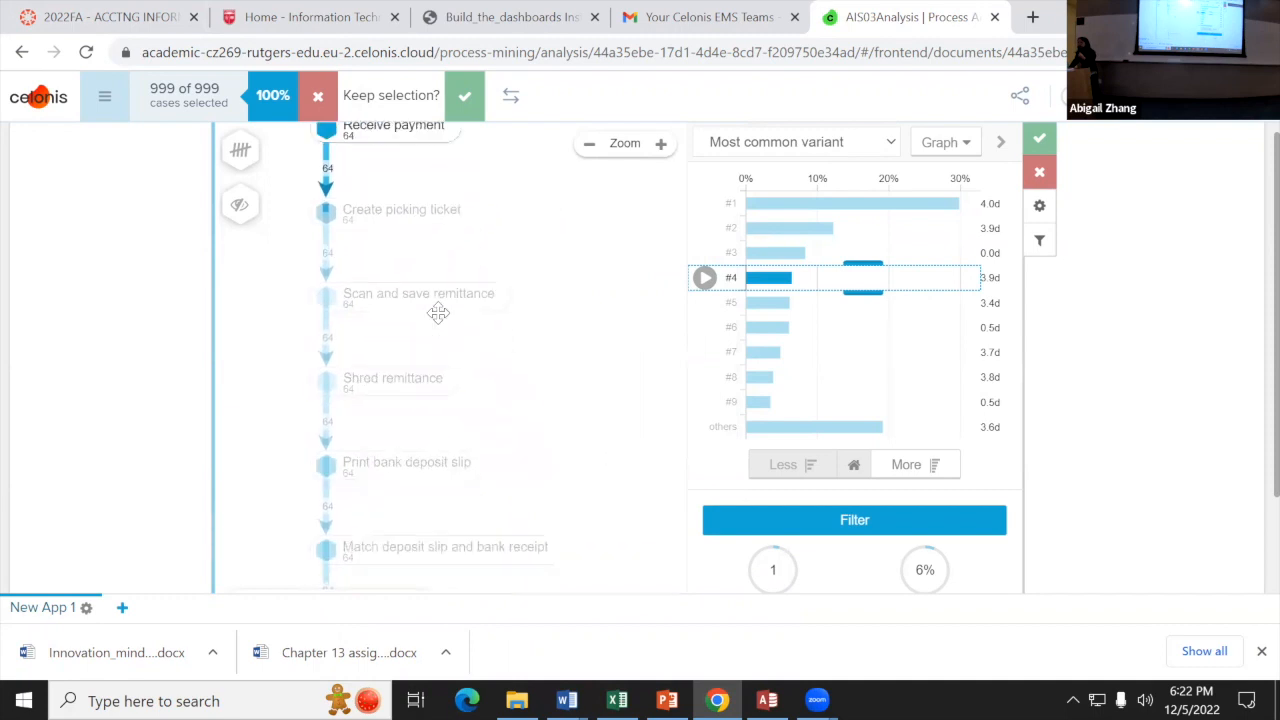
{"action": "scroll", "coordinate": [480, 420], "scroll_direction": "up", "scroll_amount": 6}
{"action": "scroll", "coordinate": [523, 542], "scroll_direction": "up", "scroll_amount": 6}
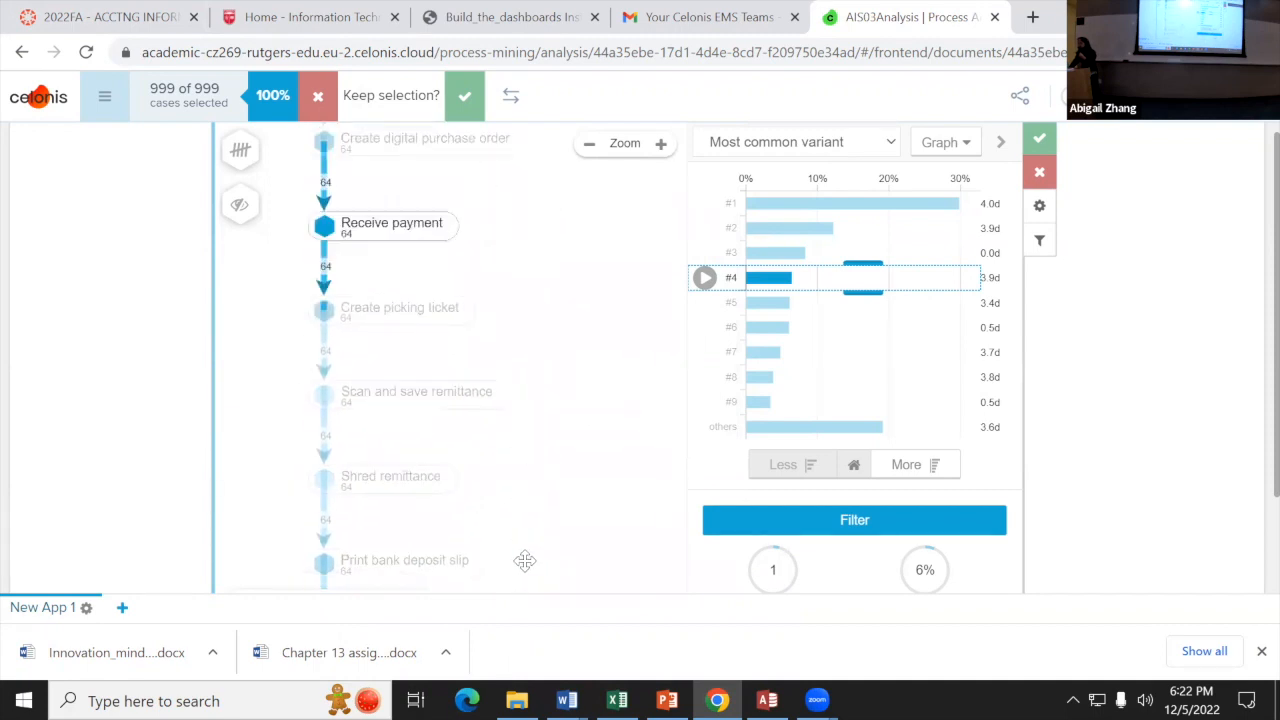
{"action": "scroll", "coordinate": [505, 465], "scroll_direction": "down", "scroll_amount": 1}
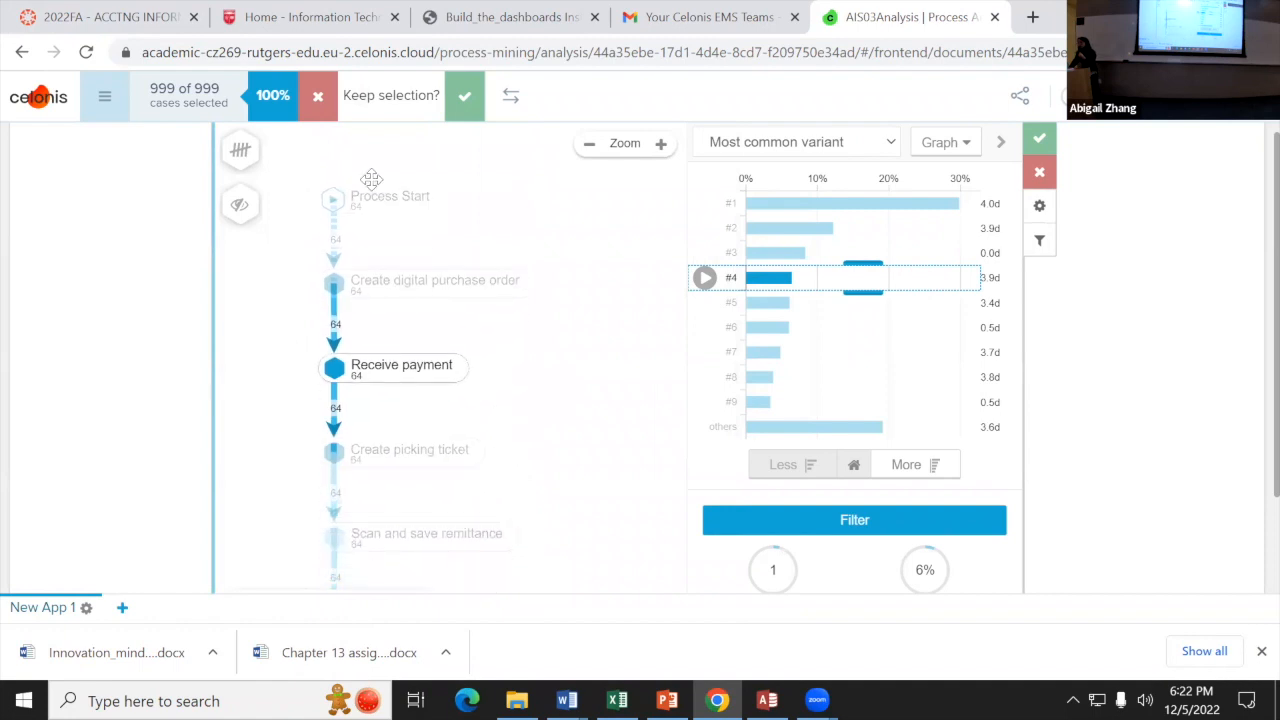
{"action": "scroll", "coordinate": [497, 417], "scroll_direction": "down", "scroll_amount": 2}
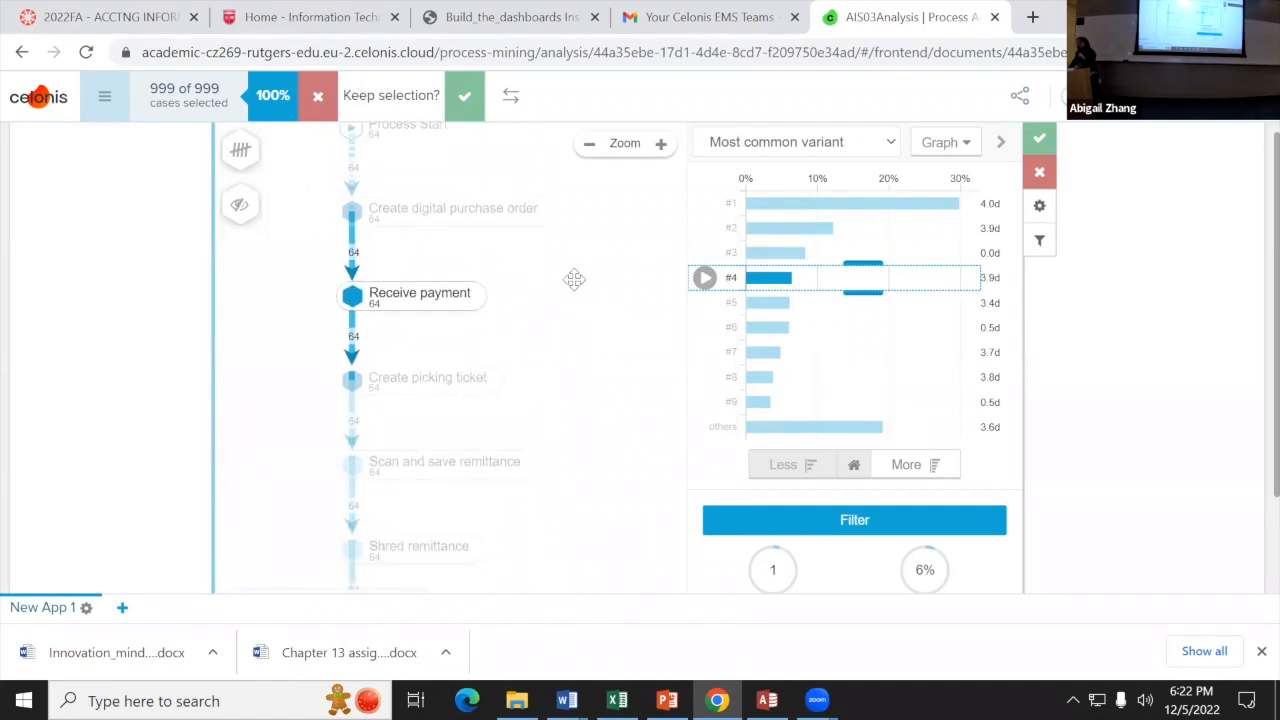
Step: Display variant #7 in the process graph, enlarged from its Process Start
{"action": "mouse_move", "coordinate": [768, 311]}
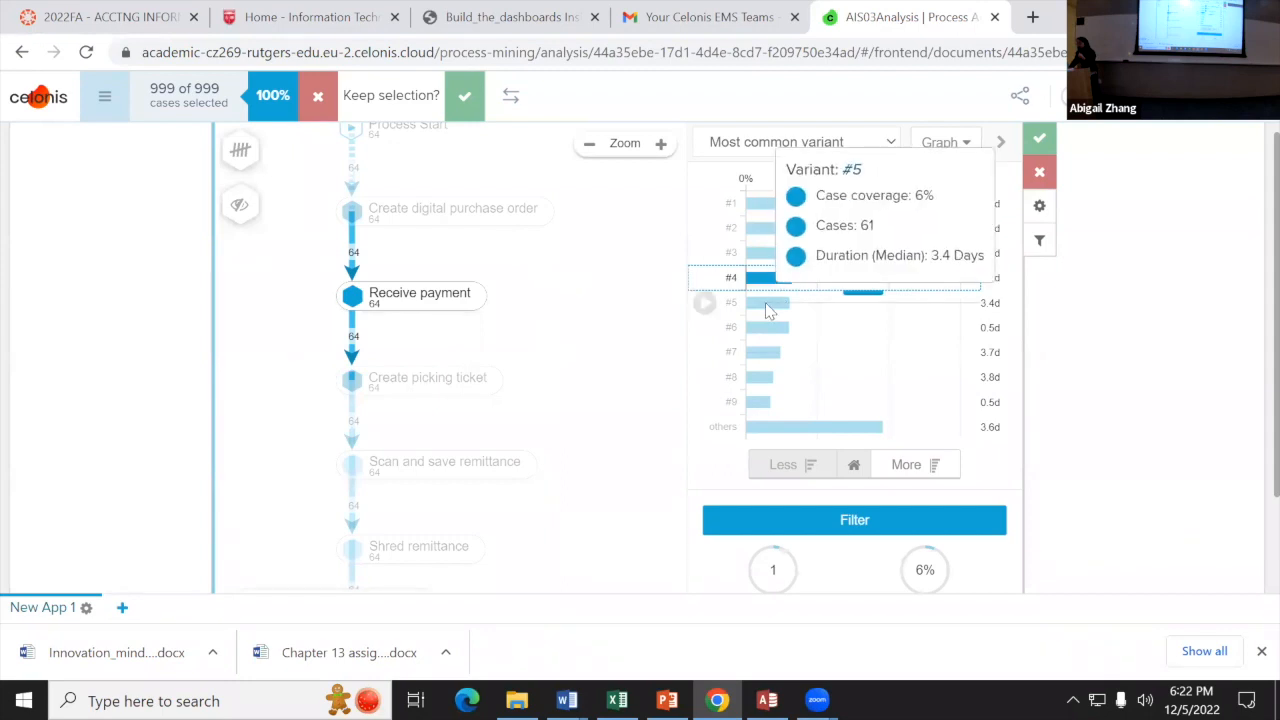
{"action": "mouse_move", "coordinate": [762, 380]}
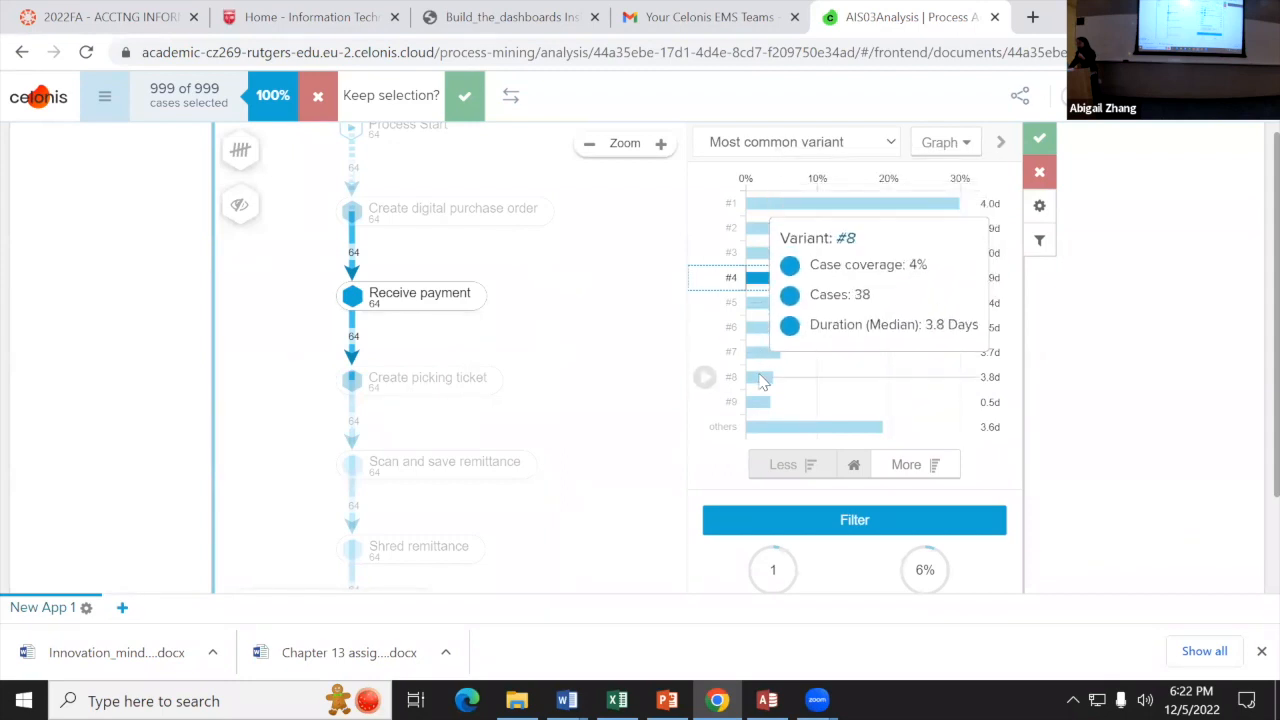
{"action": "left_click", "coordinate": [763, 353]}
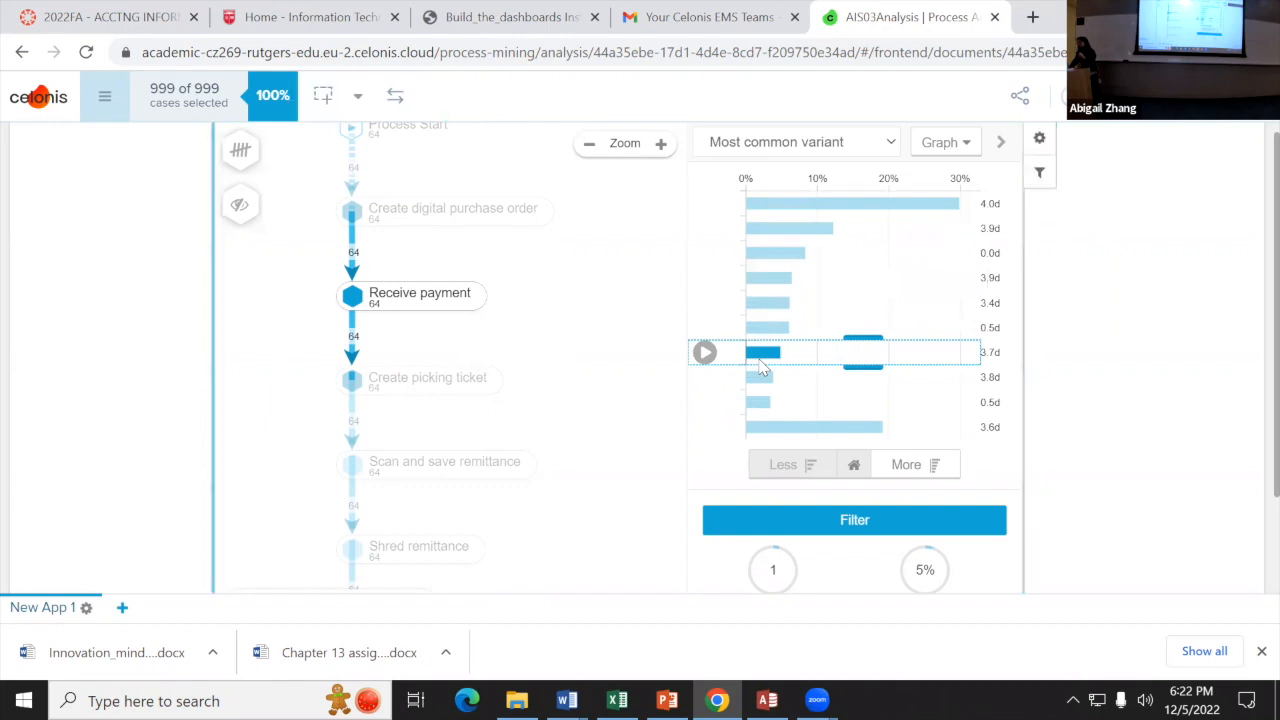
{"action": "left_click", "coordinate": [662, 144]}
{"action": "left_click", "coordinate": [668, 148]}
{"action": "left_click_drag", "start_coordinate": [409, 260], "coordinate": [434, 466]}
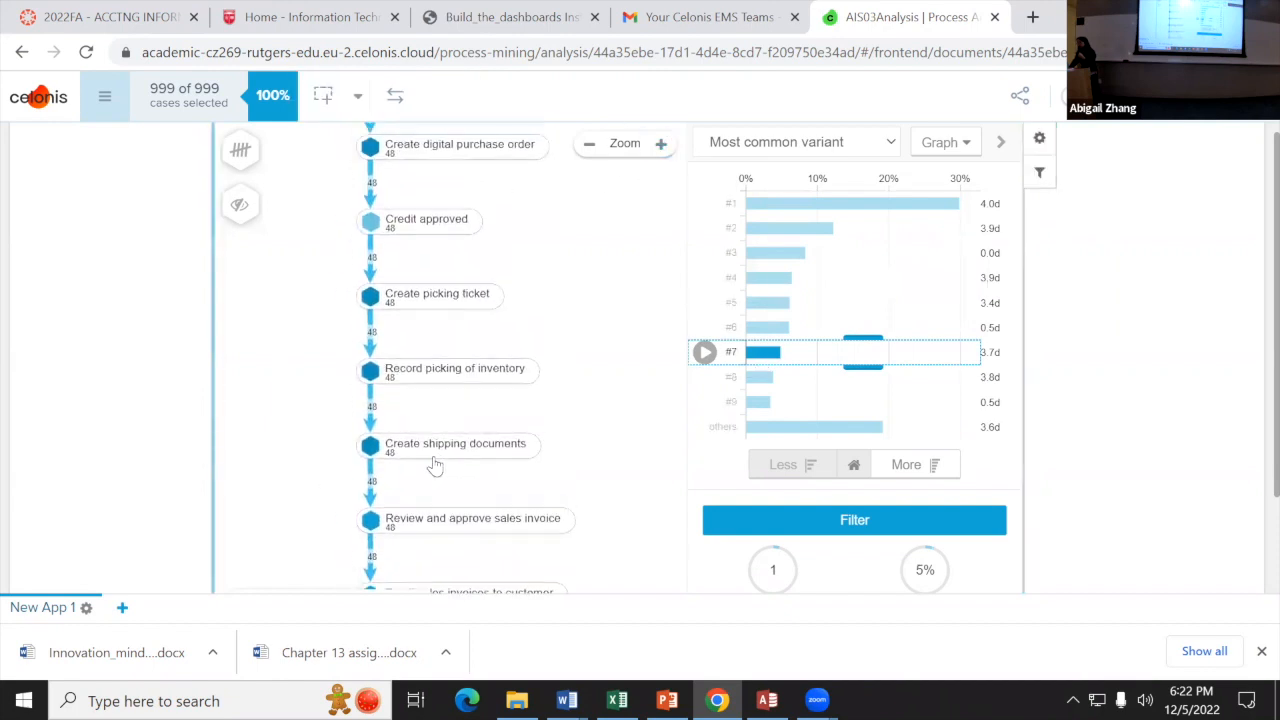
{"action": "scroll", "coordinate": [455, 400], "scroll_direction": "down", "scroll_amount": 5}
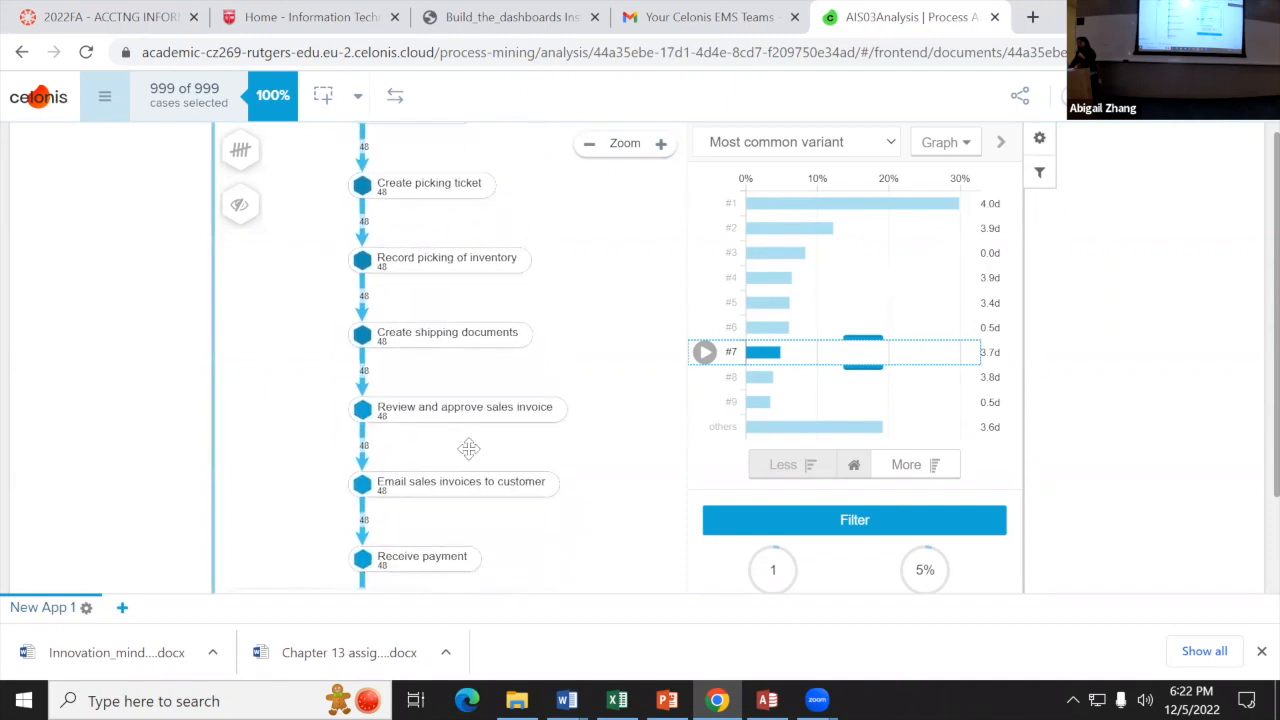
{"action": "left_click_drag", "start_coordinate": [481, 355], "coordinate": [487, 528]}
{"action": "left_click_drag", "start_coordinate": [477, 455], "coordinate": [473, 514]}
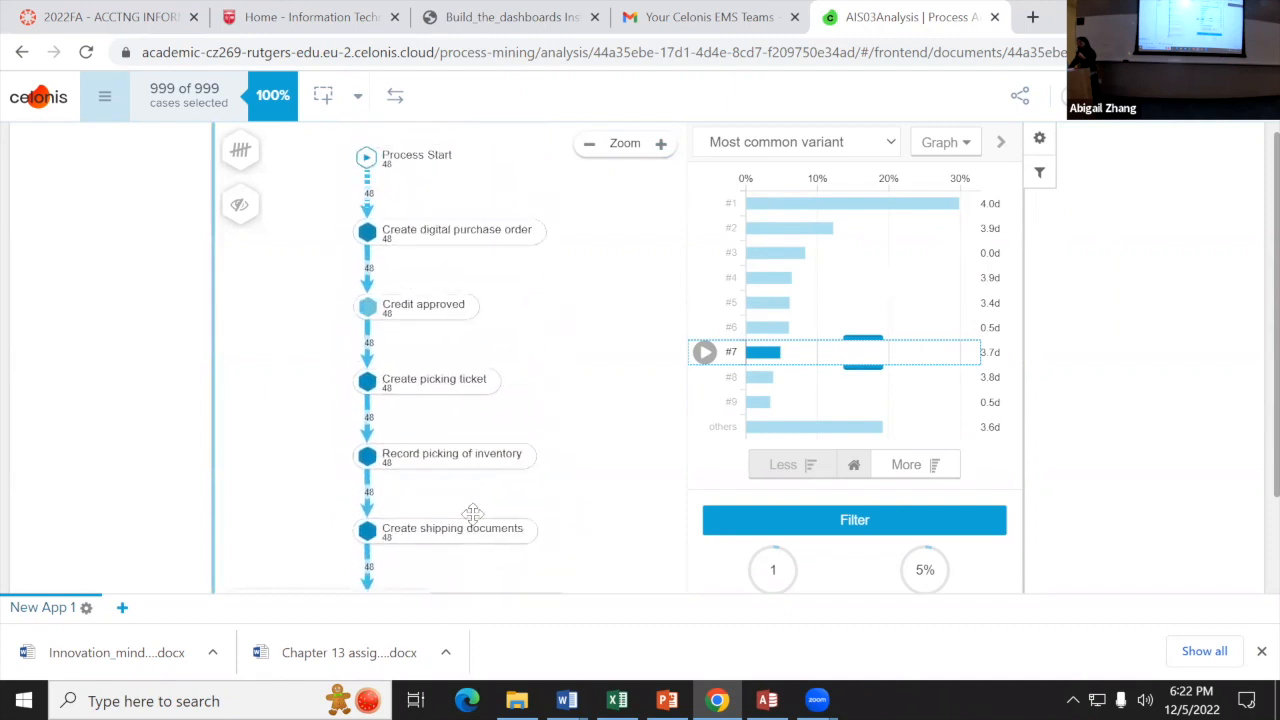
{"action": "left_click", "coordinate": [661, 145]}
{"action": "left_click_drag", "start_coordinate": [606, 259], "coordinate": [608, 383]}
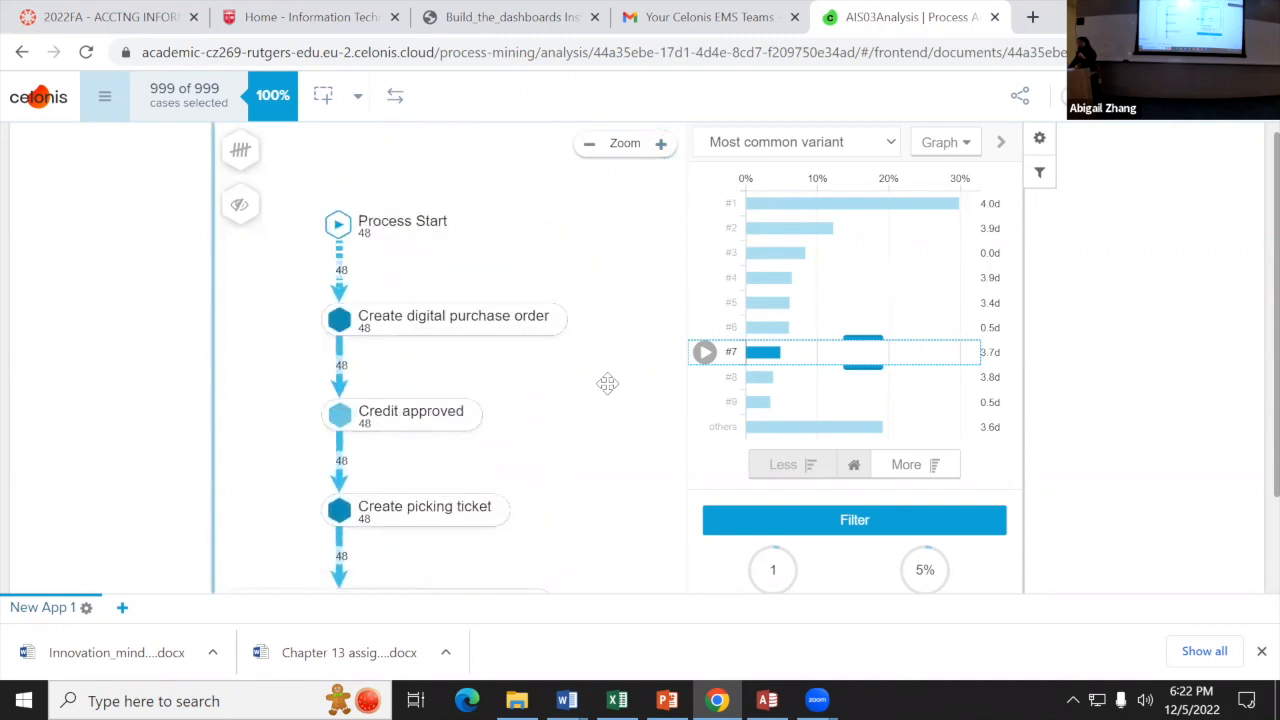
Step: Trace variant #7 activity by activity from Process Start down to Process End, including the remittance and bank deposit activities
{"action": "left_click_drag", "start_coordinate": [542, 420], "coordinate": [557, 376]}
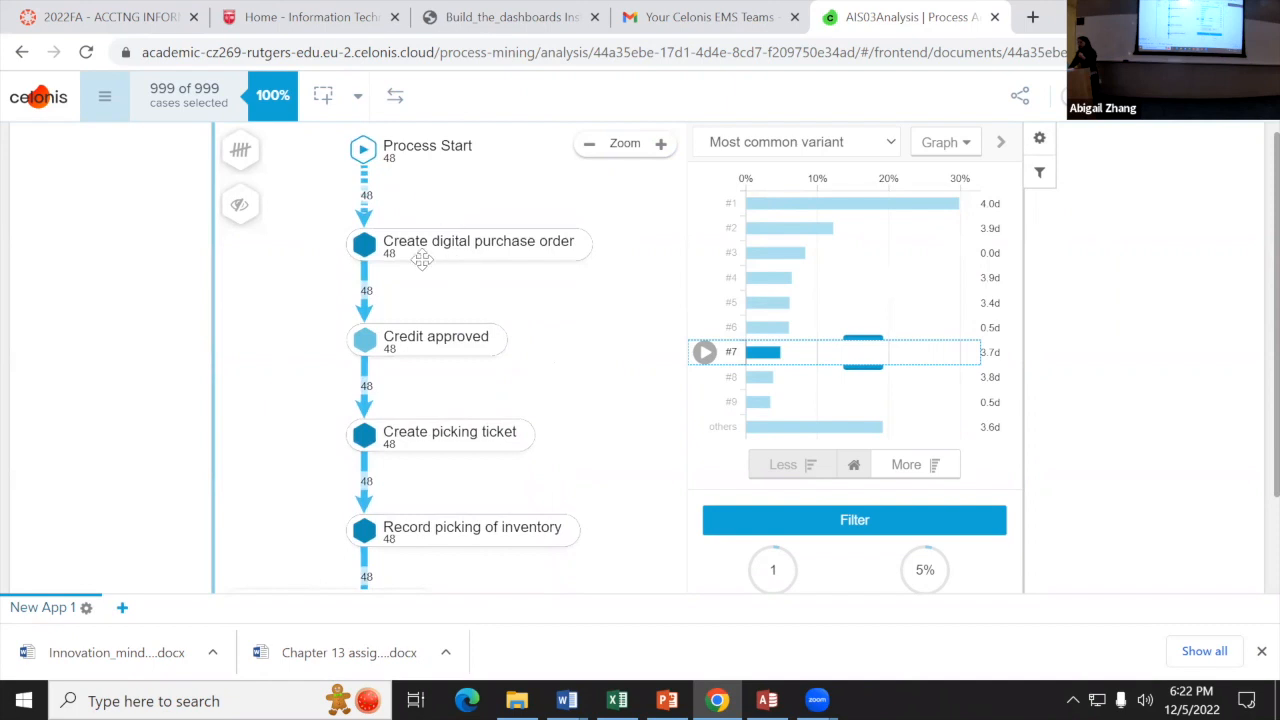
{"action": "left_click_drag", "start_coordinate": [554, 434], "coordinate": [547, 316]}
{"action": "left_click_drag", "start_coordinate": [583, 451], "coordinate": [583, 371]}
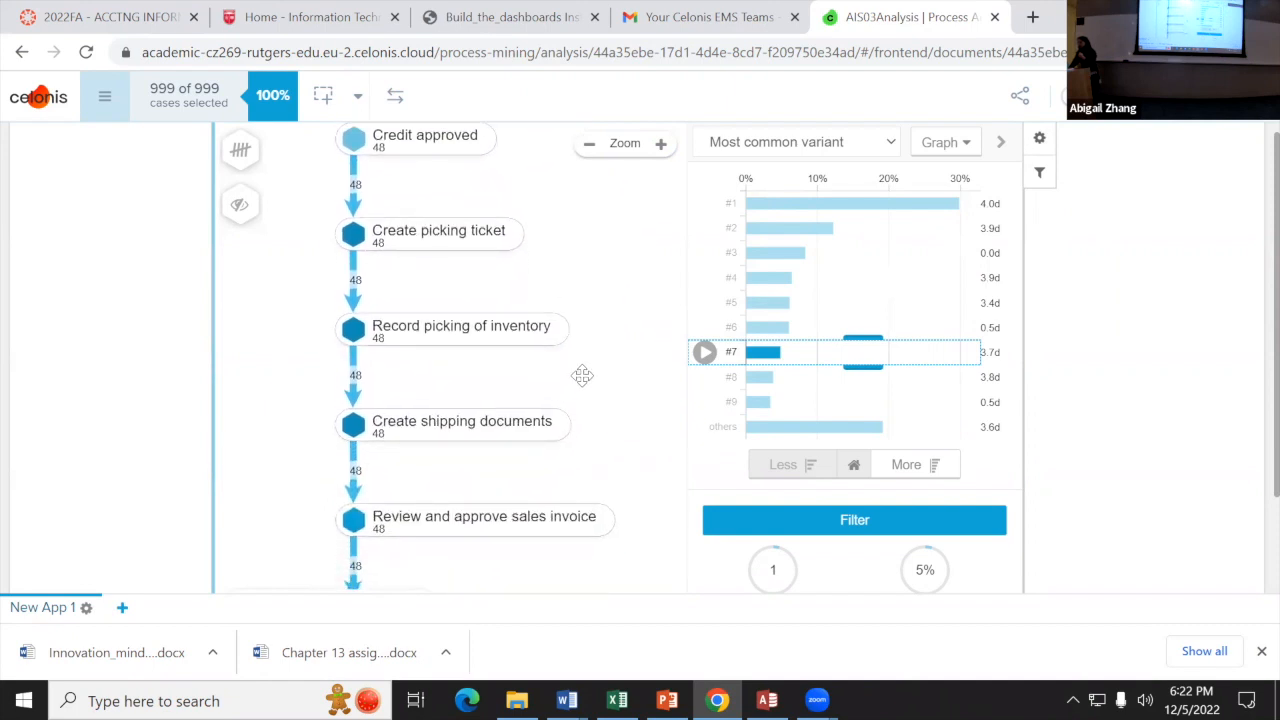
{"action": "left_click_drag", "start_coordinate": [600, 477], "coordinate": [566, 343]}
{"action": "left_click_drag", "start_coordinate": [588, 482], "coordinate": [600, 421]}
{"action": "left_click_drag", "start_coordinate": [600, 471], "coordinate": [600, 421]}
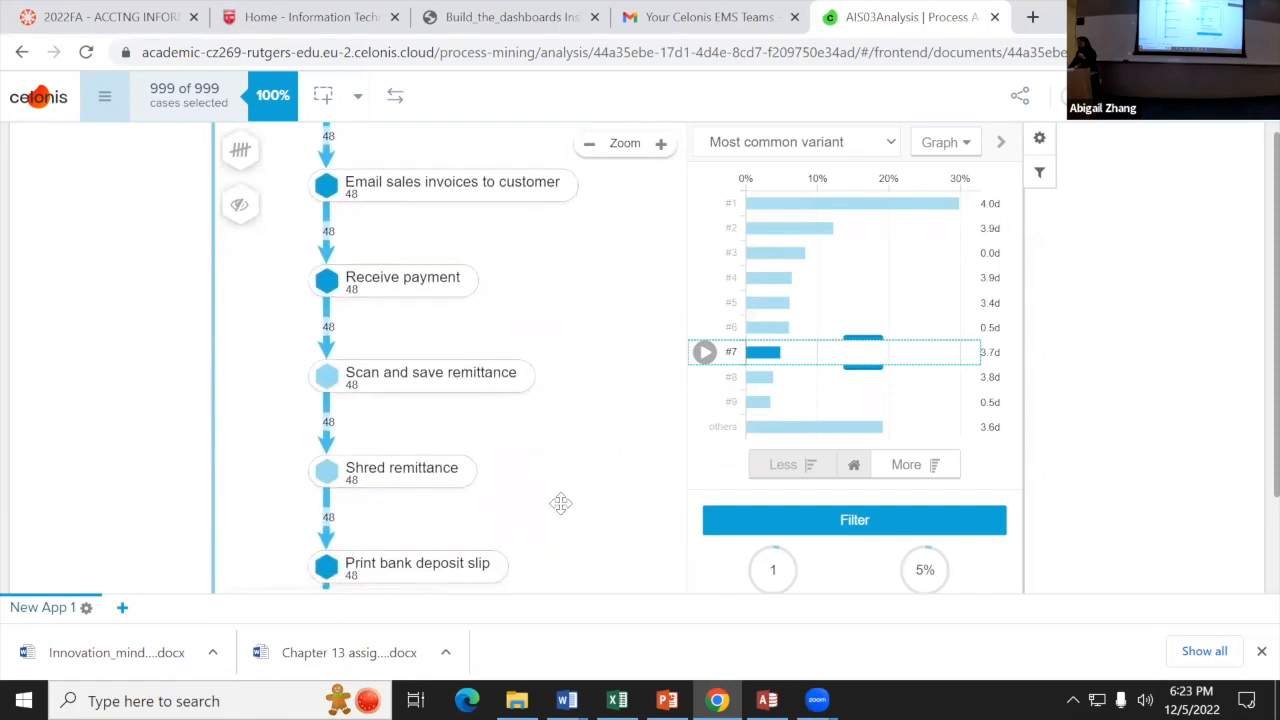
{"action": "left_click_drag", "start_coordinate": [563, 503], "coordinate": [569, 438]}
{"action": "left_click_drag", "start_coordinate": [574, 506], "coordinate": [586, 414]}
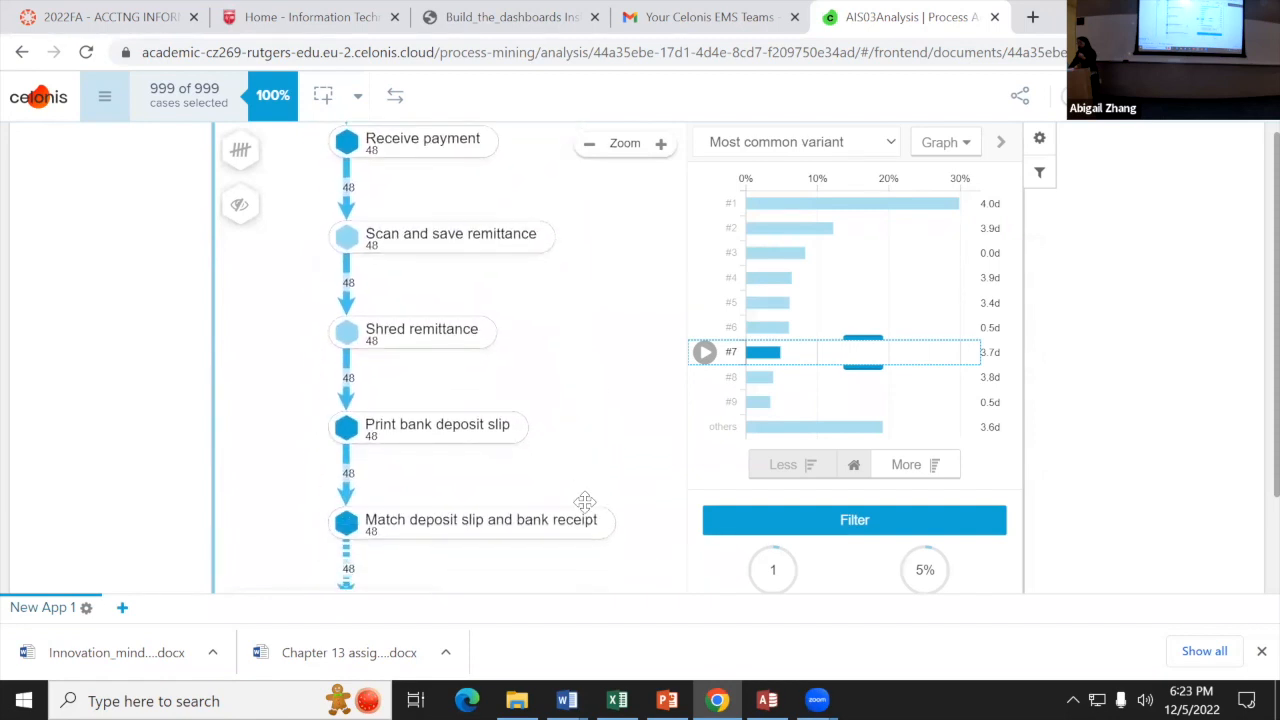
{"action": "left_click_drag", "start_coordinate": [578, 487], "coordinate": [563, 451]}
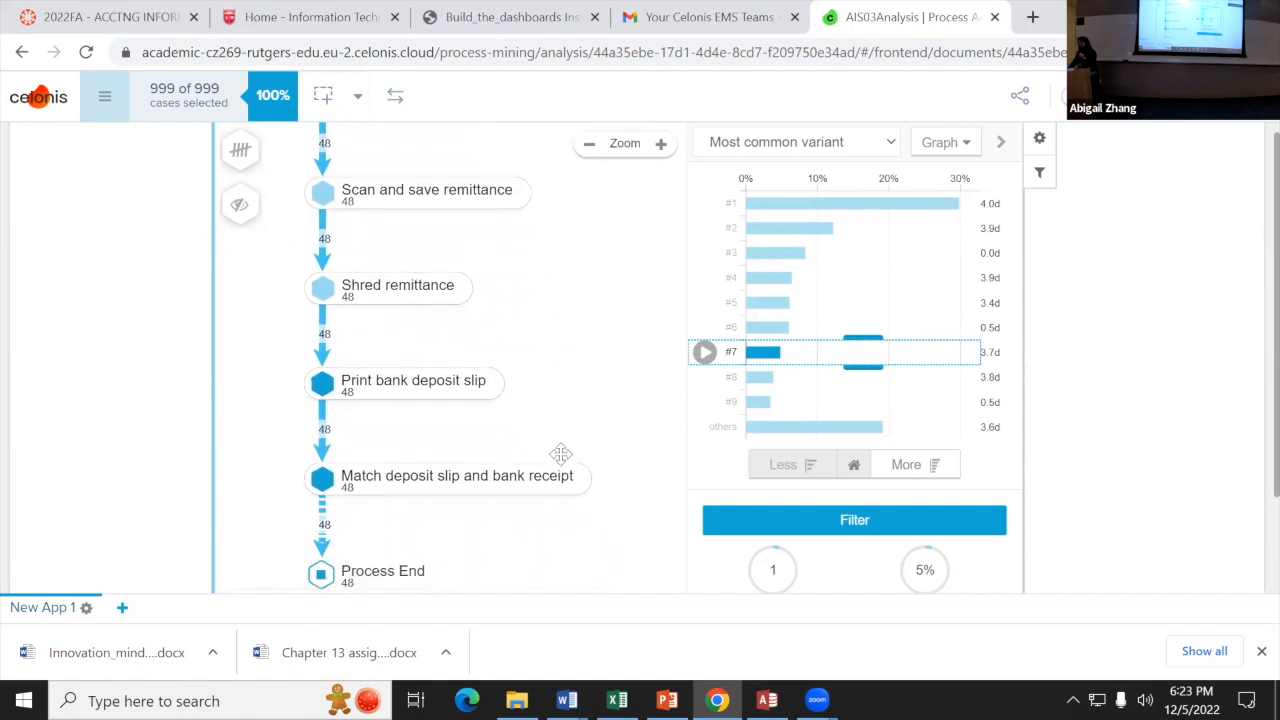
{"action": "left_click_drag", "start_coordinate": [565, 530], "coordinate": [566, 565]}
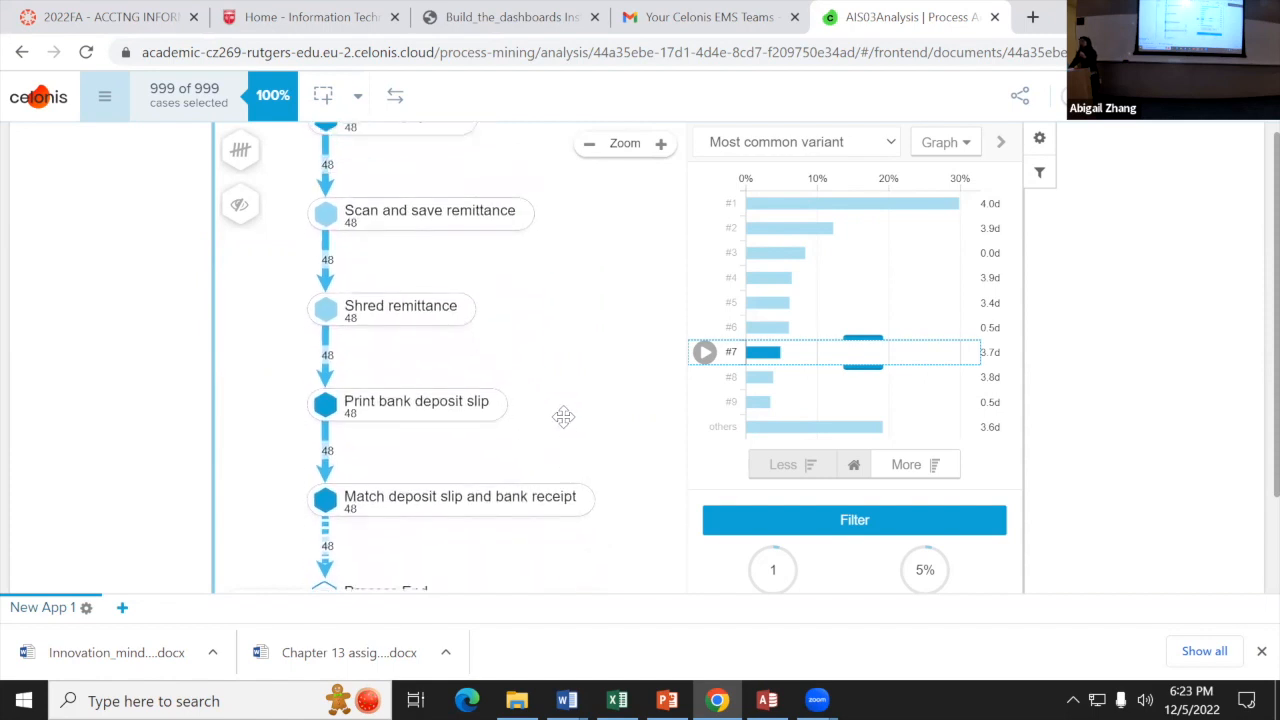
{"action": "left_click_drag", "start_coordinate": [563, 416], "coordinate": [582, 379]}
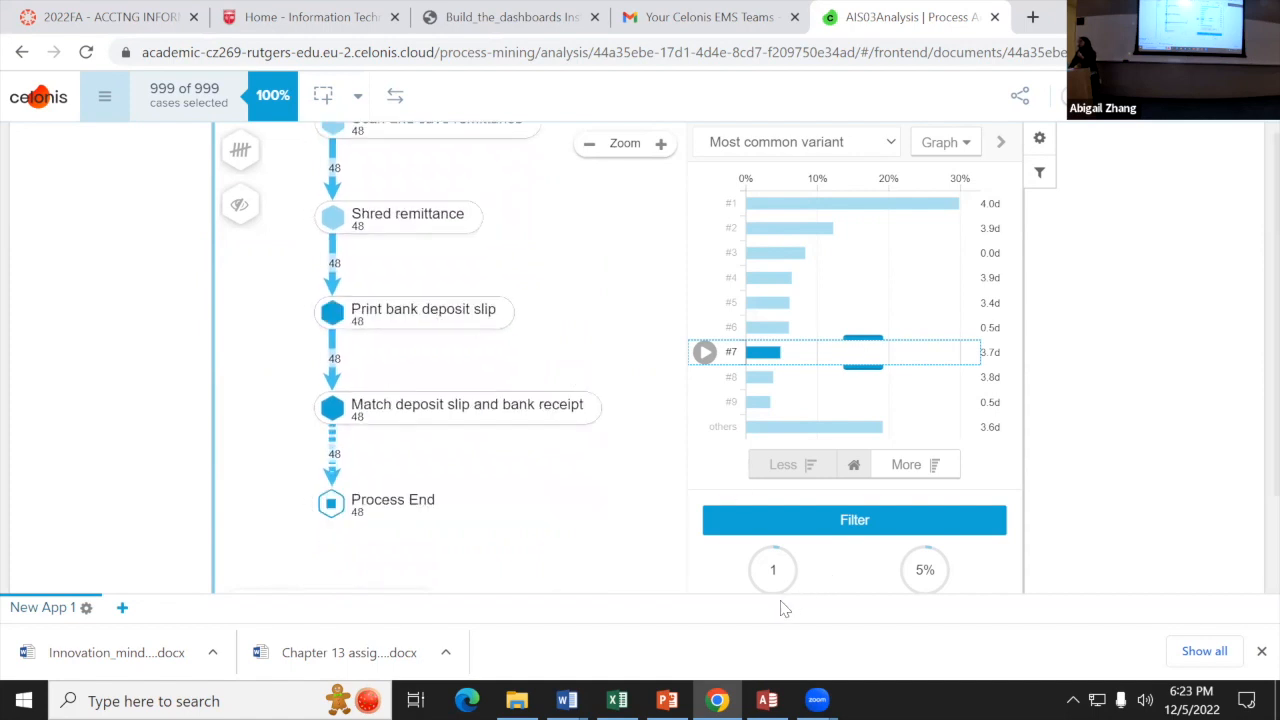
{"action": "left_click_drag", "start_coordinate": [522, 492], "coordinate": [494, 570]}
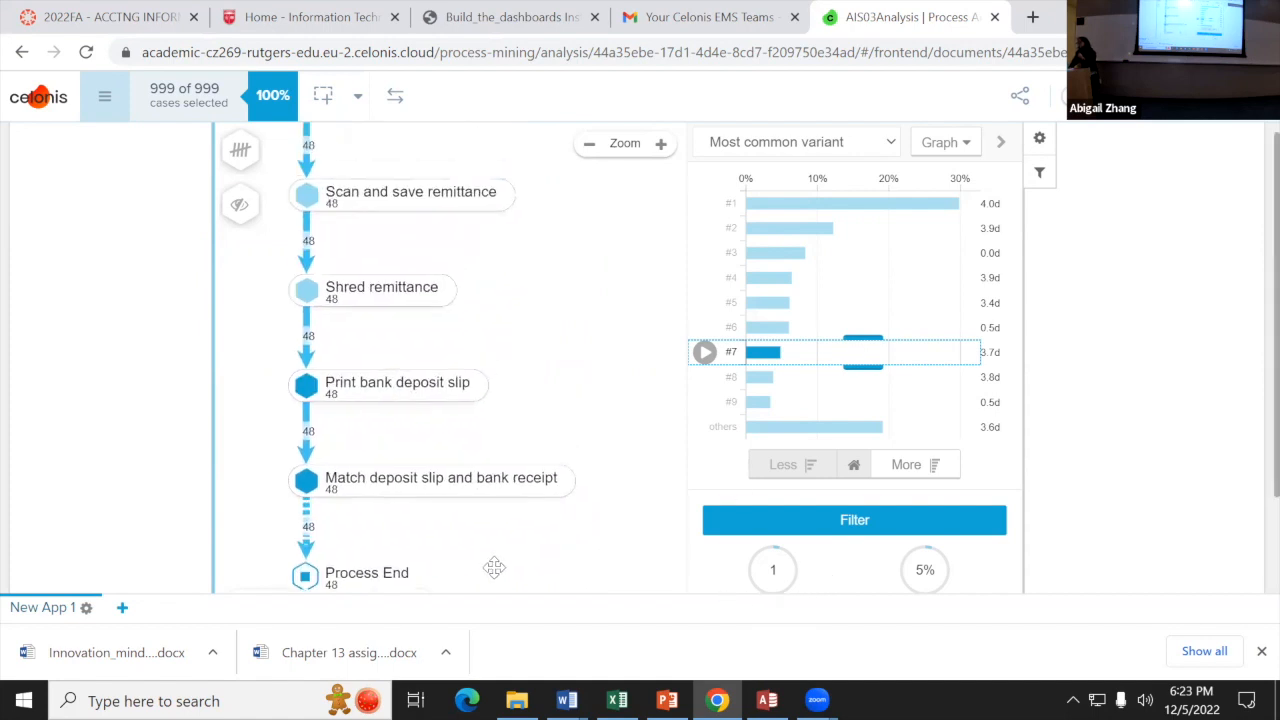
Step: Compare variant #7 with the activity table in the Word document Chapter 13 assignment part 1, and return to the Celonis variant list
{"action": "scroll", "coordinate": [477, 486], "scroll_direction": "up", "scroll_amount": 5}
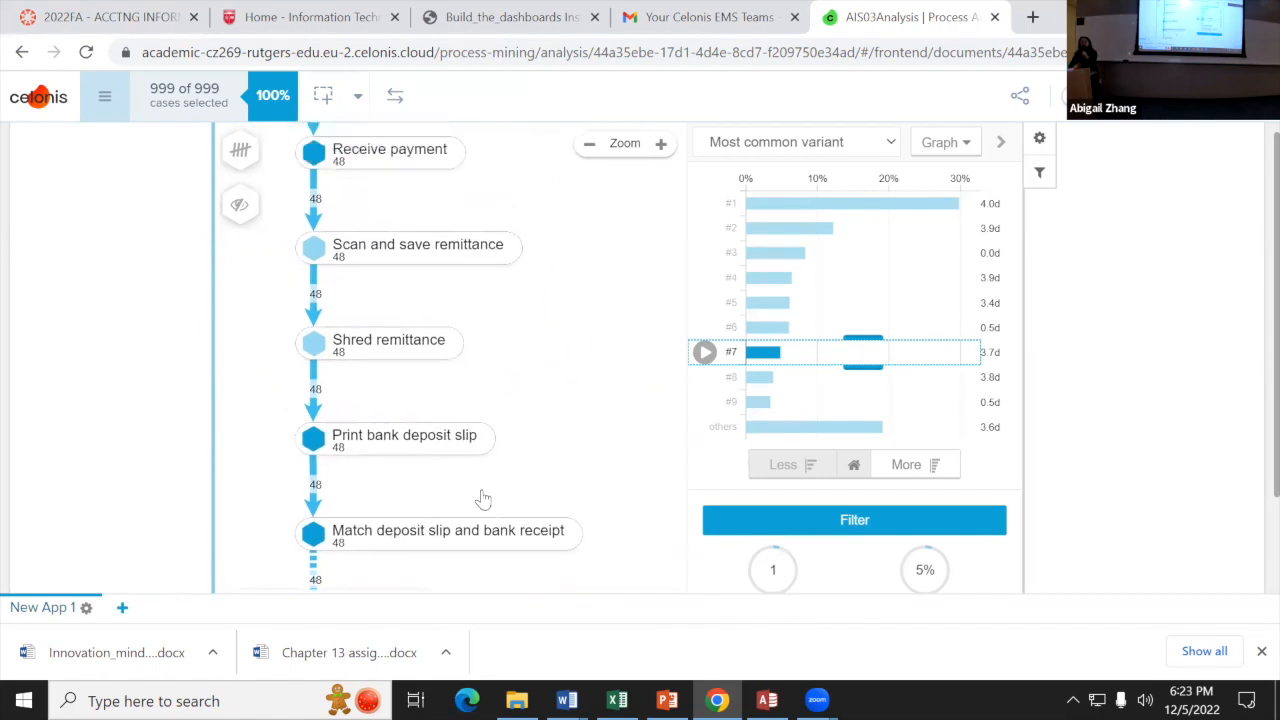
{"action": "scroll", "coordinate": [521, 546], "scroll_direction": "up", "scroll_amount": 4}
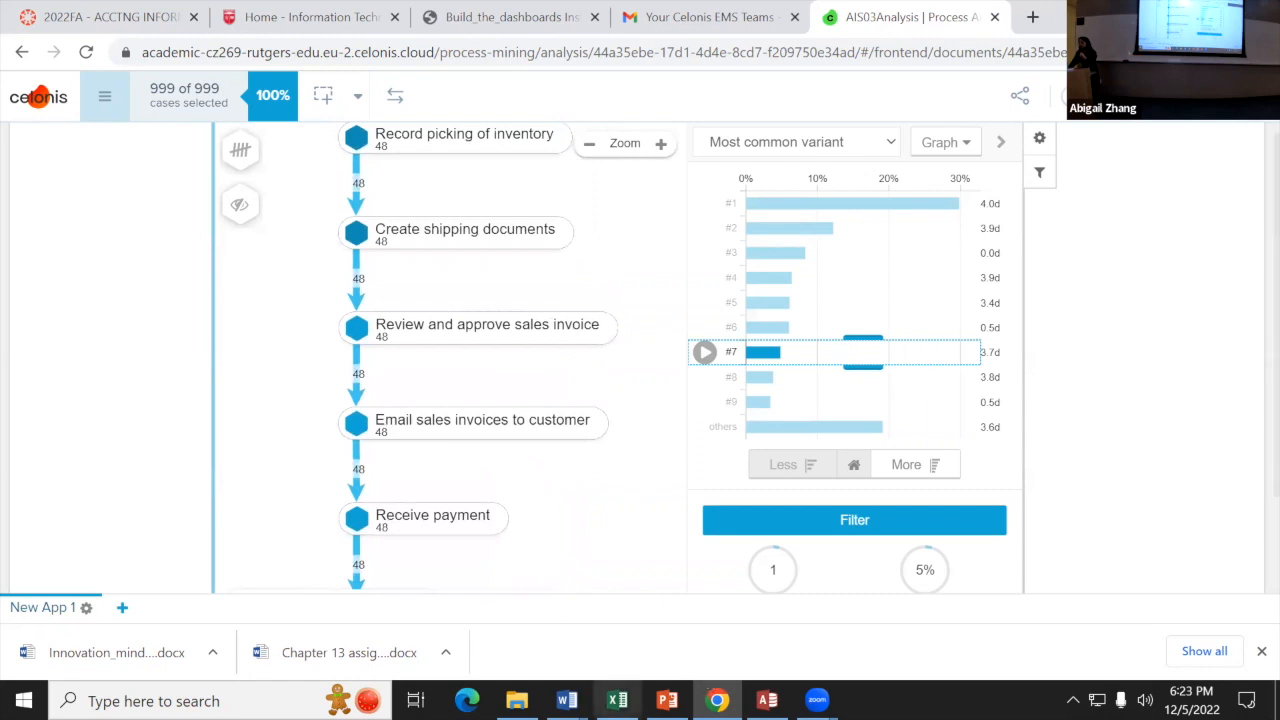
{"action": "mouse_move", "coordinate": [567, 700]}
{"action": "left_click", "coordinate": [672, 603]}
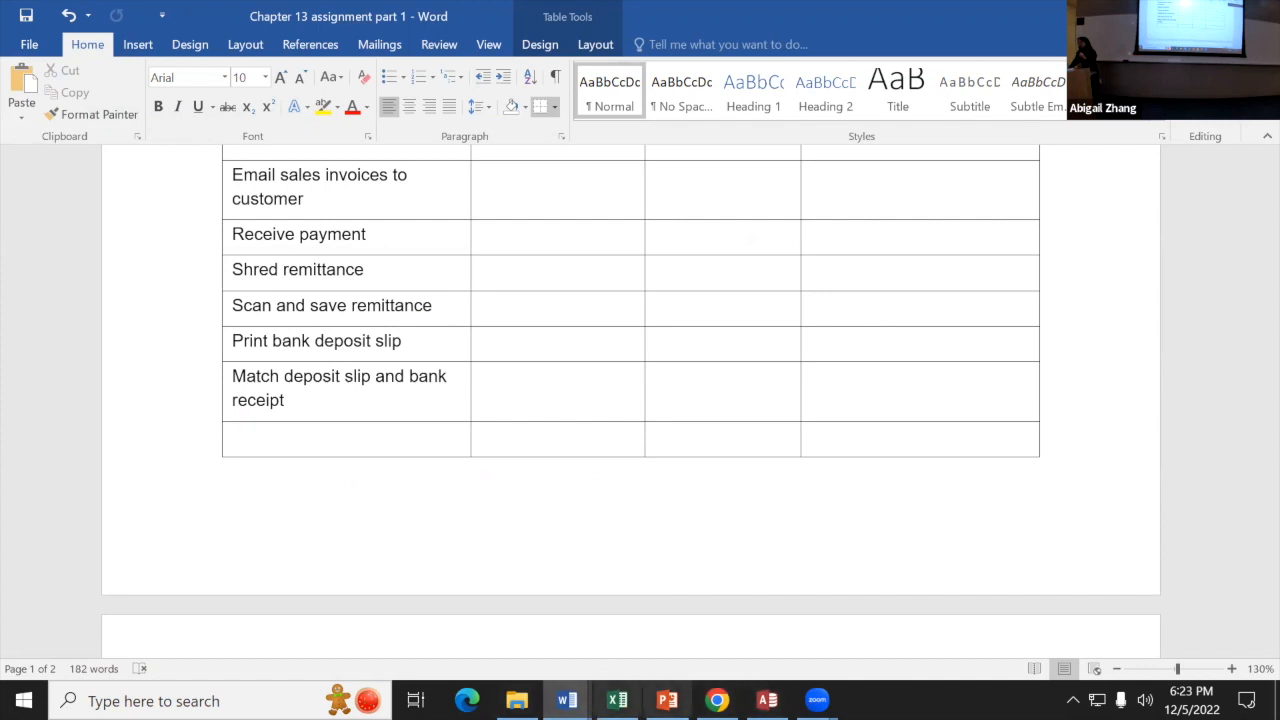
{"action": "left_click", "coordinate": [717, 700]}
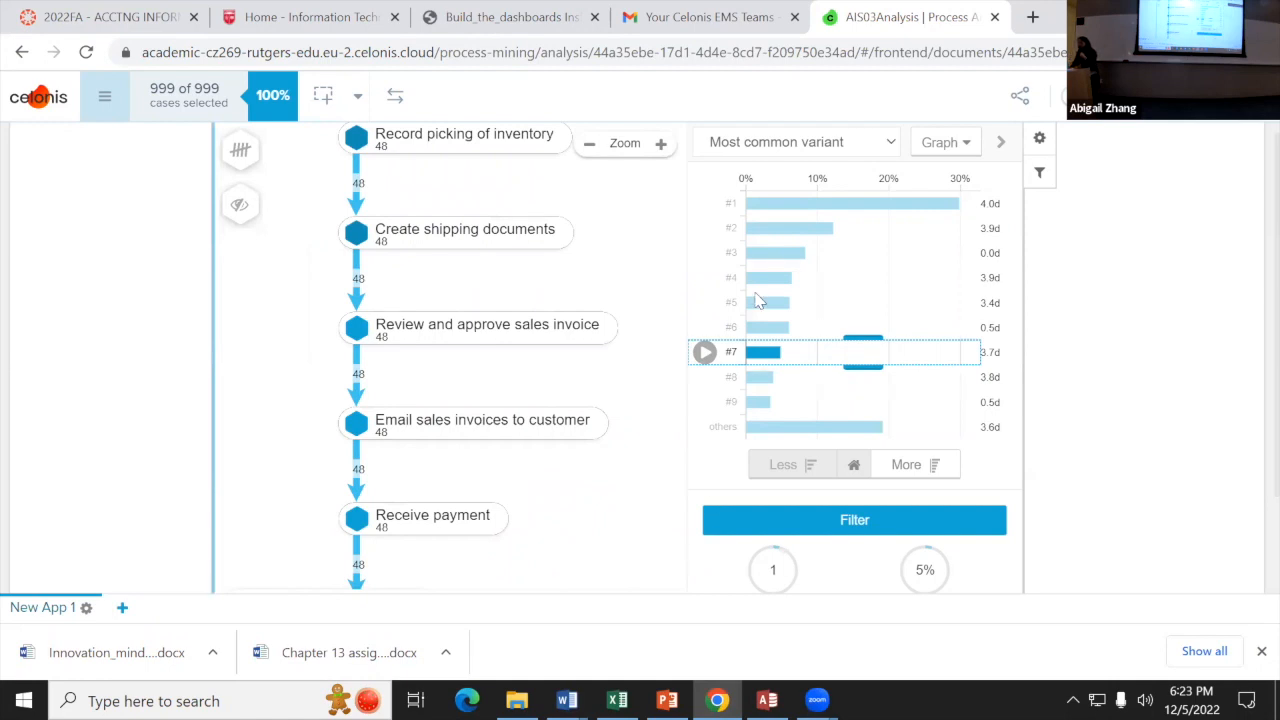
{"action": "mouse_move", "coordinate": [763, 360]}
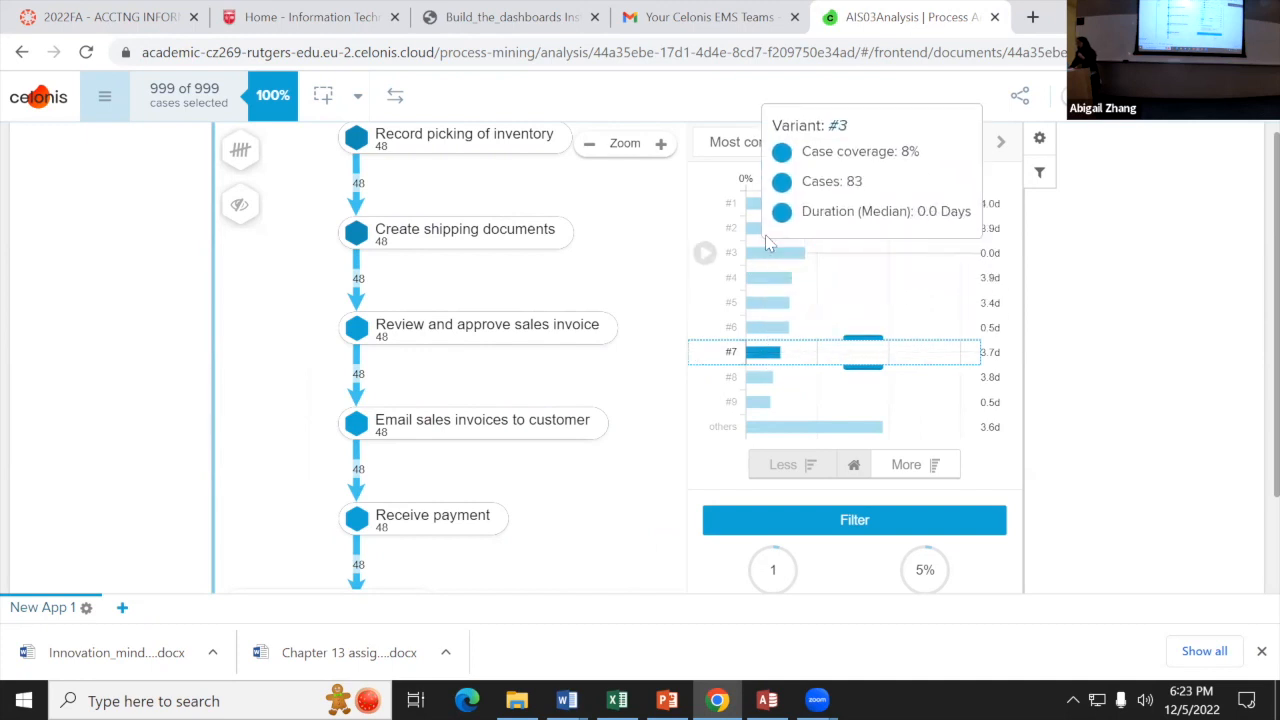
Step: Compare variant #1 with variant #7 in the process graph, following variant #7 through the remittance activities to Process End
{"action": "left_click", "coordinate": [767, 207]}
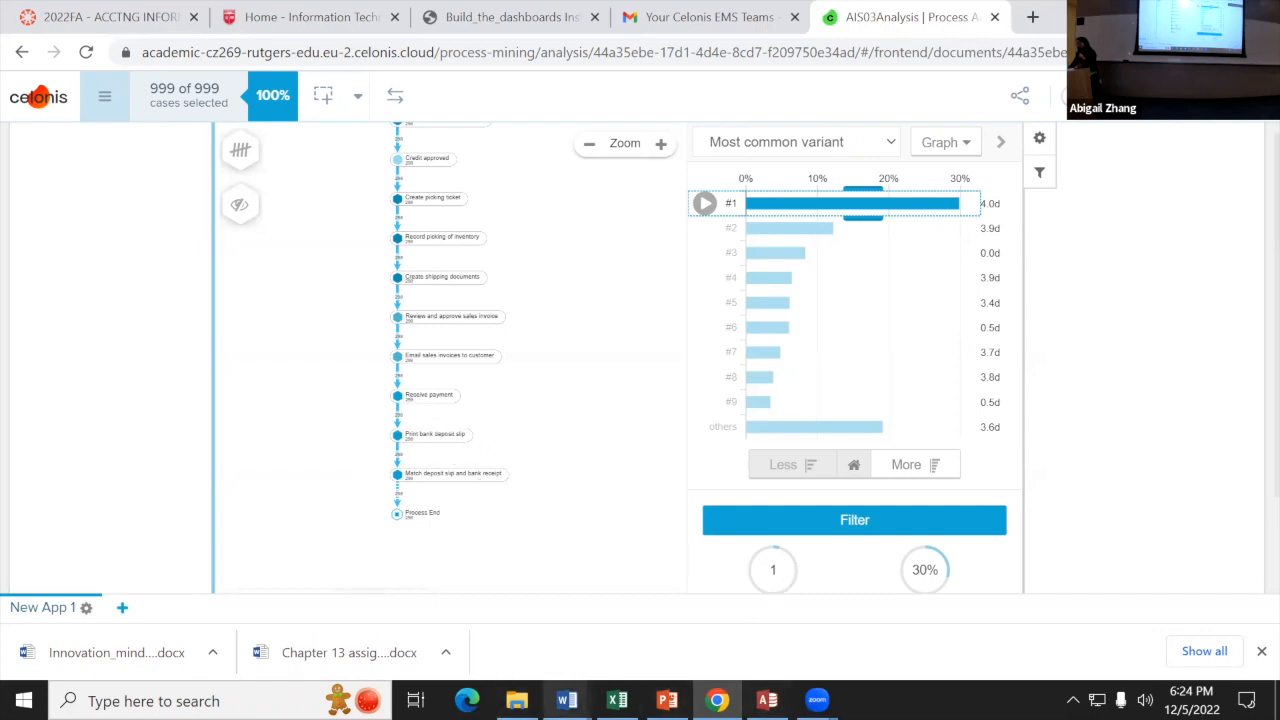
{"action": "left_click", "coordinate": [756, 364]}
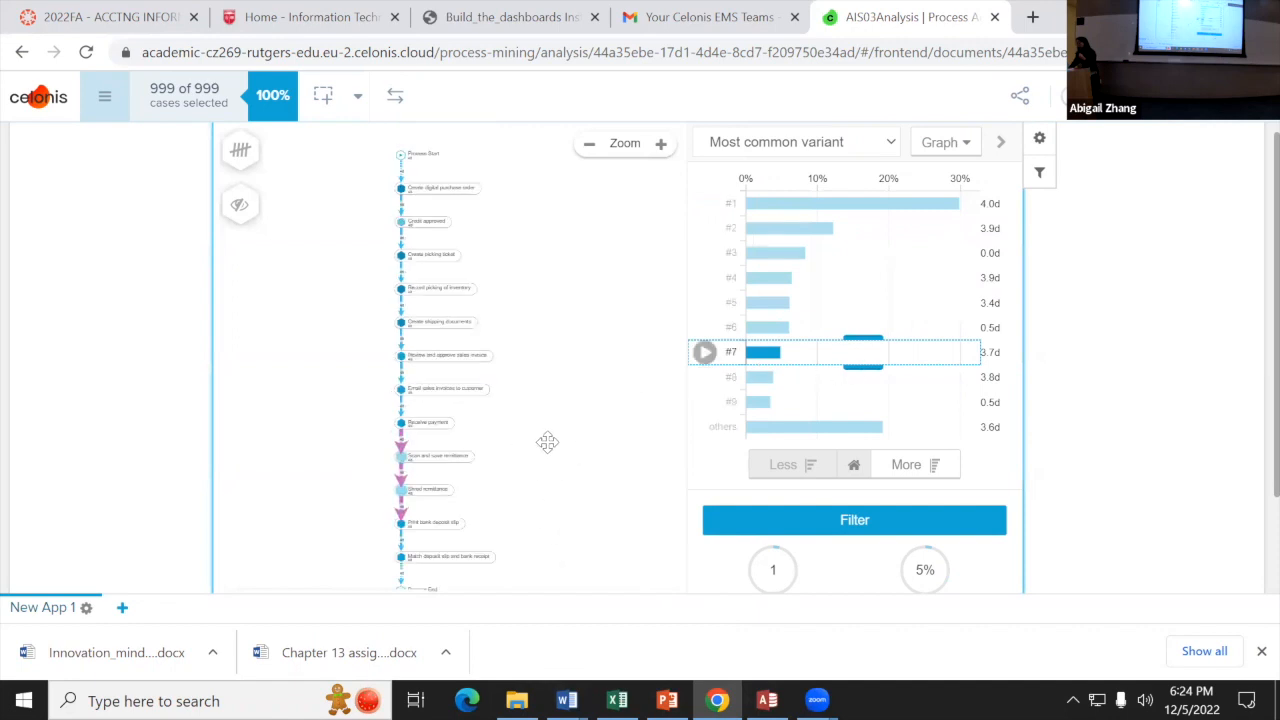
{"action": "left_click", "coordinate": [661, 146]}
{"action": "left_click_drag", "start_coordinate": [621, 326], "coordinate": [625, 321]}
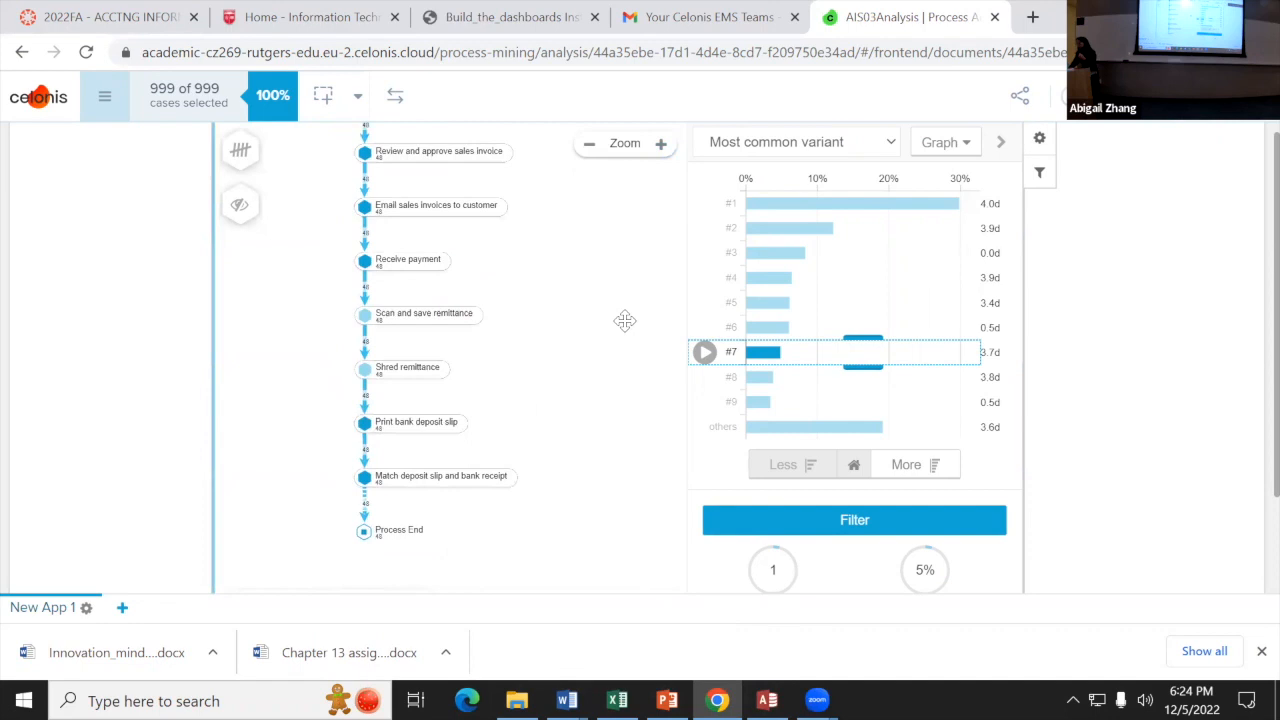
Step: Display variant #9 in the process graph and examine its activities, enlarged from Process Start
{"action": "left_click", "coordinate": [757, 402]}
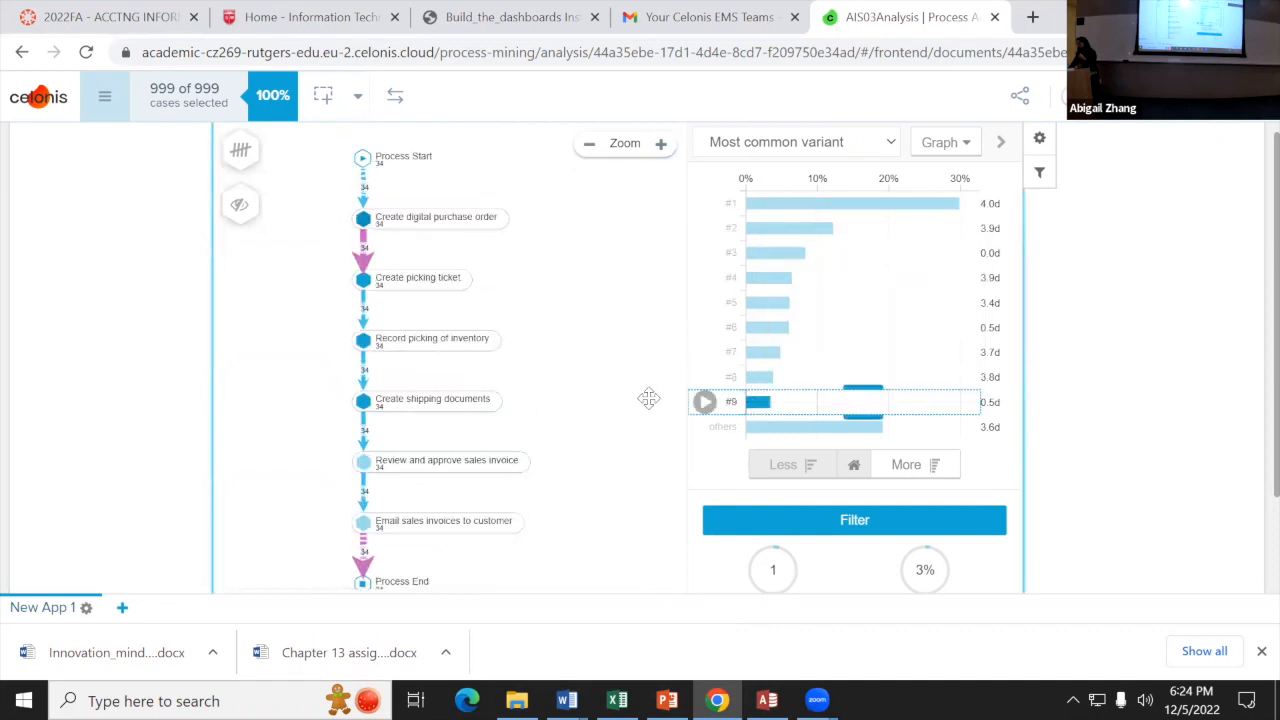
{"action": "mouse_move", "coordinate": [614, 443]}
{"action": "left_mouse_down"}
{"action": "mouse_move", "coordinate": [638, 370]}
{"action": "mouse_move", "coordinate": [626, 437]}
{"action": "left_mouse_up"}
{"action": "left_click_drag", "start_coordinate": [585, 343], "coordinate": [572, 402]}
{"action": "left_click", "coordinate": [660, 145]}
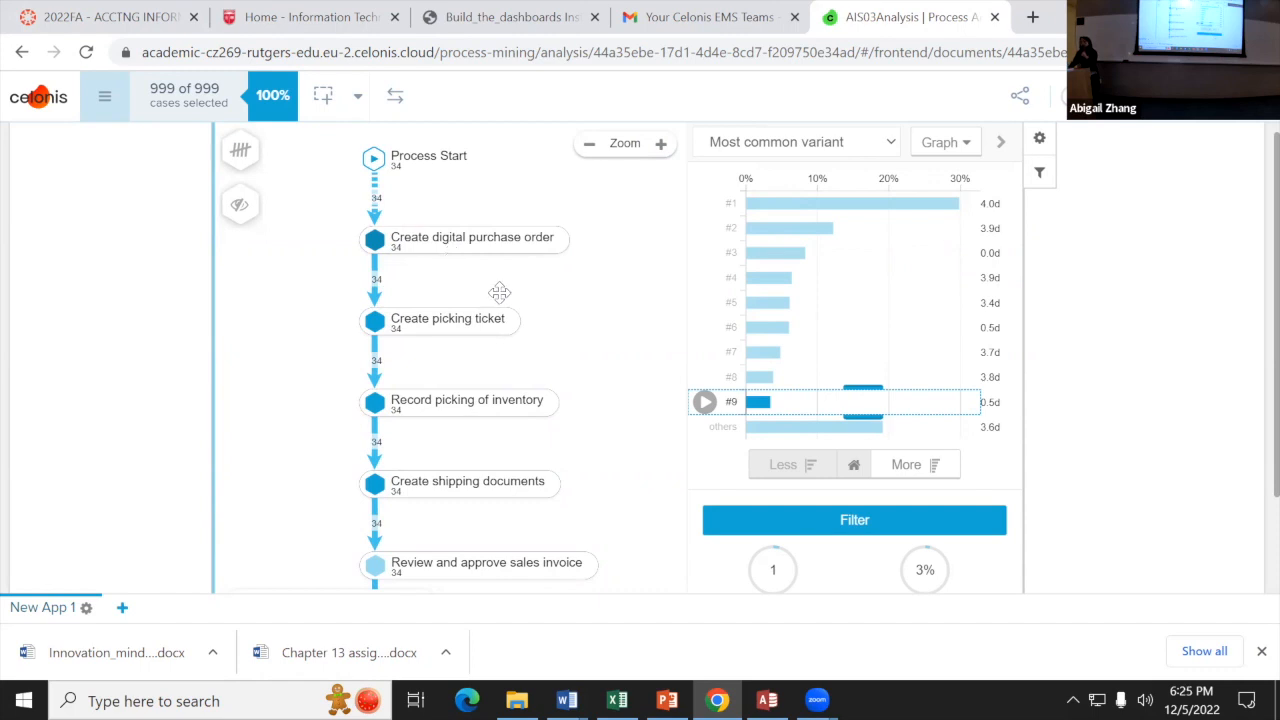
Step: Switch to the Word document Chapter 13 assignment part 1 and highlight the Activities column of its table
{"action": "mouse_move", "coordinate": [567, 700]}
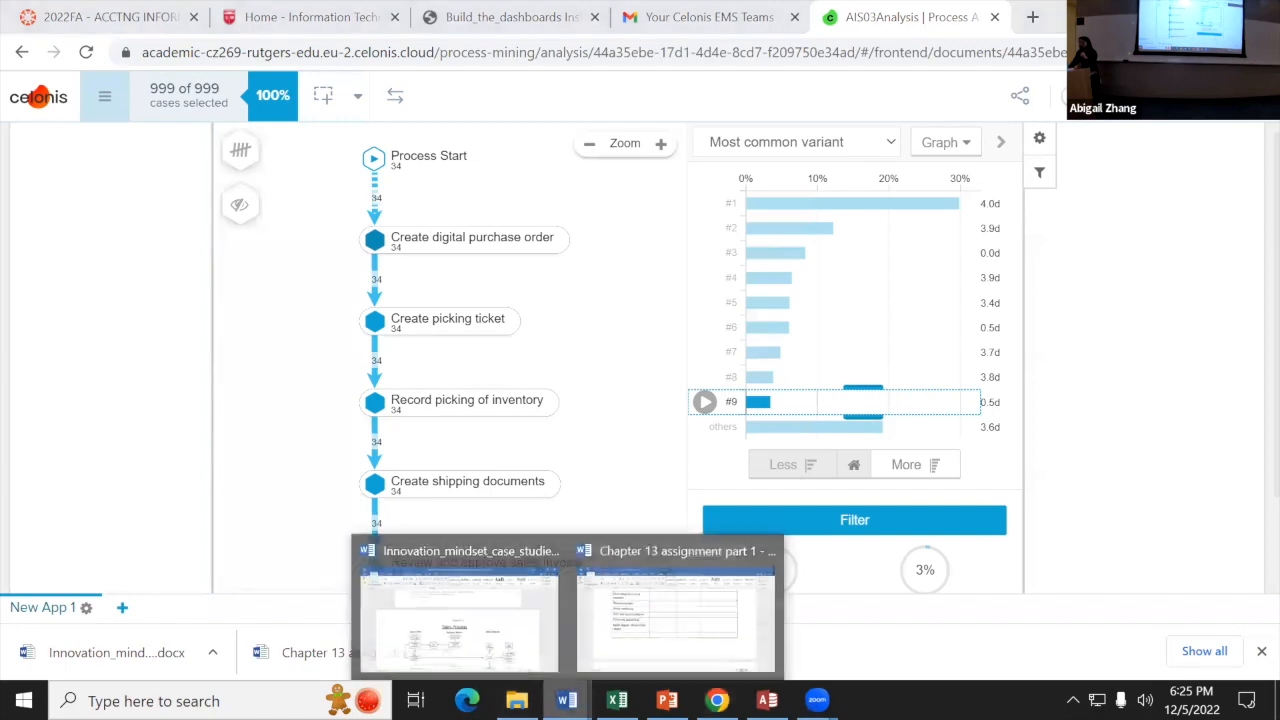
{"action": "left_click", "coordinate": [615, 615]}
{"action": "scroll", "coordinate": [580, 228], "scroll_direction": "up", "scroll_amount": 8}
{"action": "scroll", "coordinate": [580, 228], "scroll_direction": "up", "scroll_amount": 4}
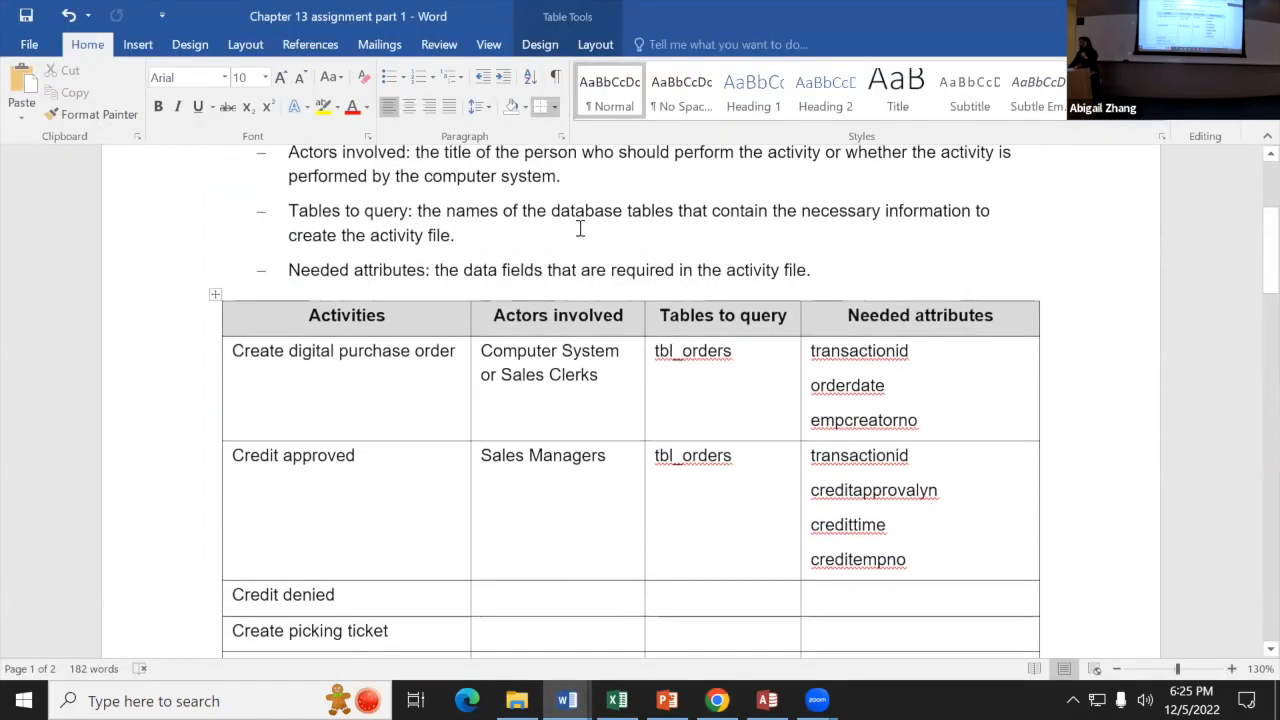
{"action": "left_click", "coordinate": [298, 298]}
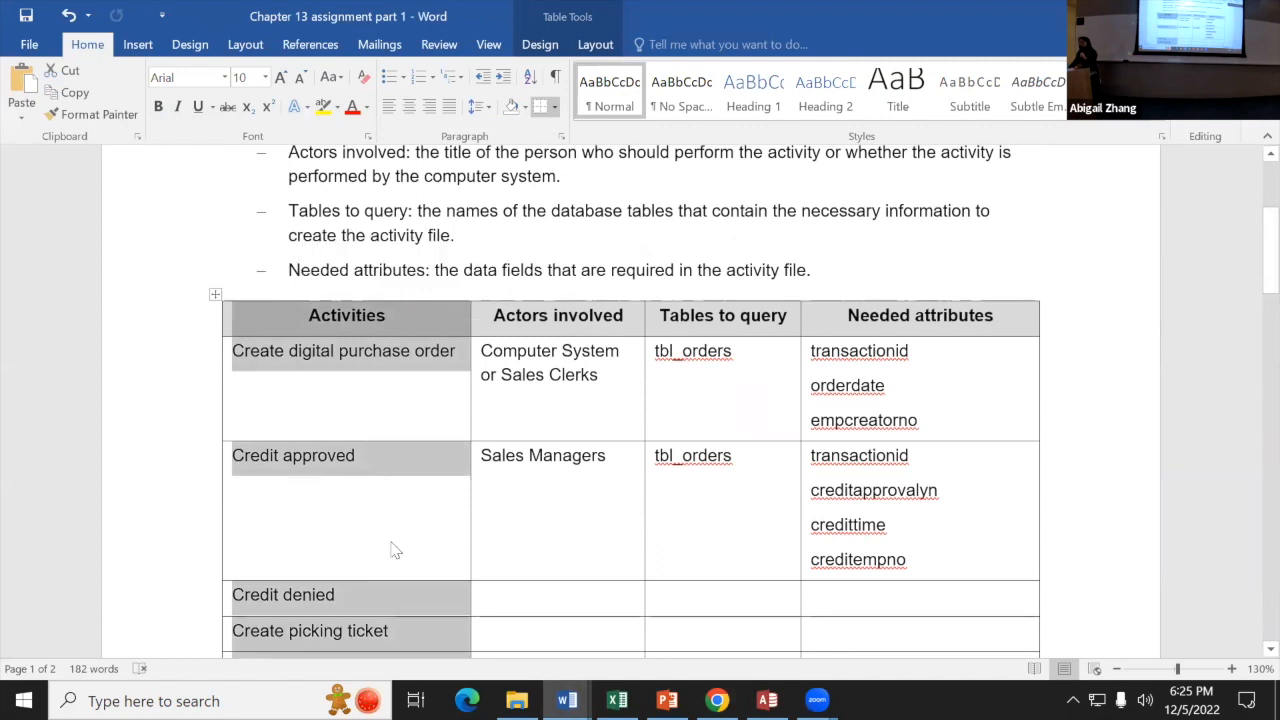
Step: Examine the Credit approved and Credit denied rows of the activity table, highlighting them as a pair of alternative activities
{"action": "scroll", "coordinate": [395, 550], "scroll_direction": "down", "scroll_amount": 2}
{"action": "left_click", "coordinate": [335, 413]}
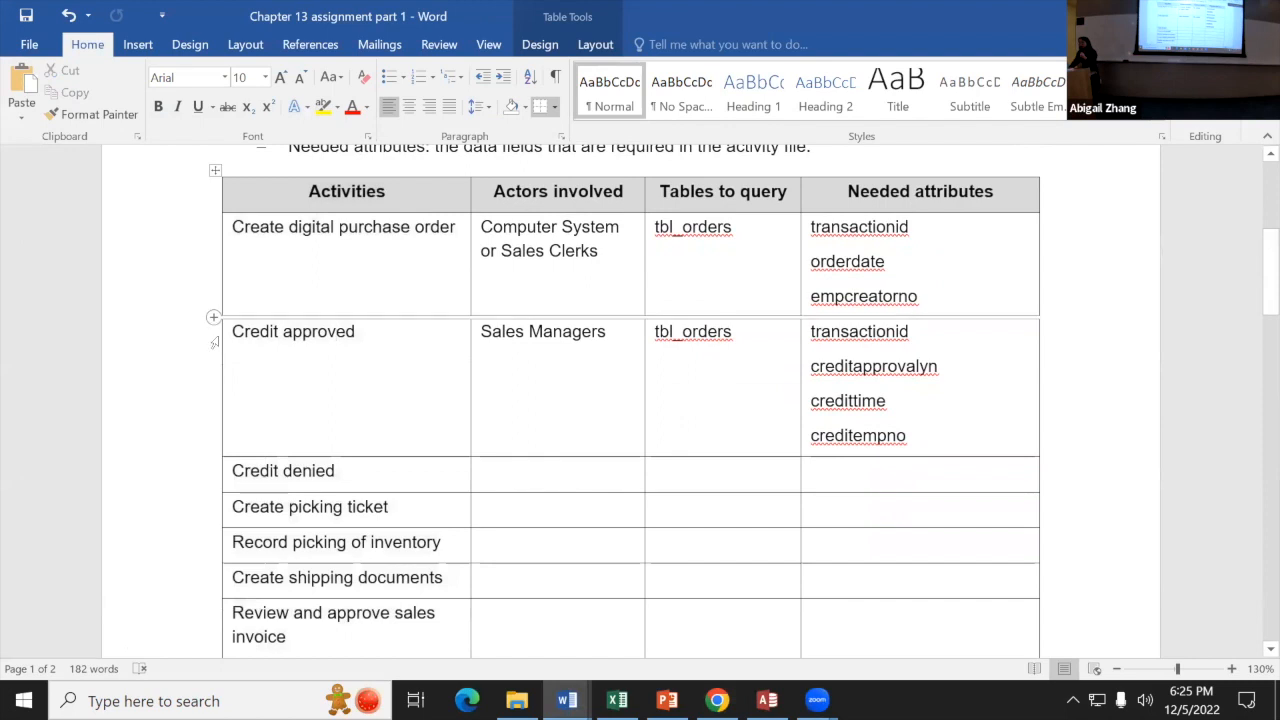
{"action": "left_click", "coordinate": [215, 348]}
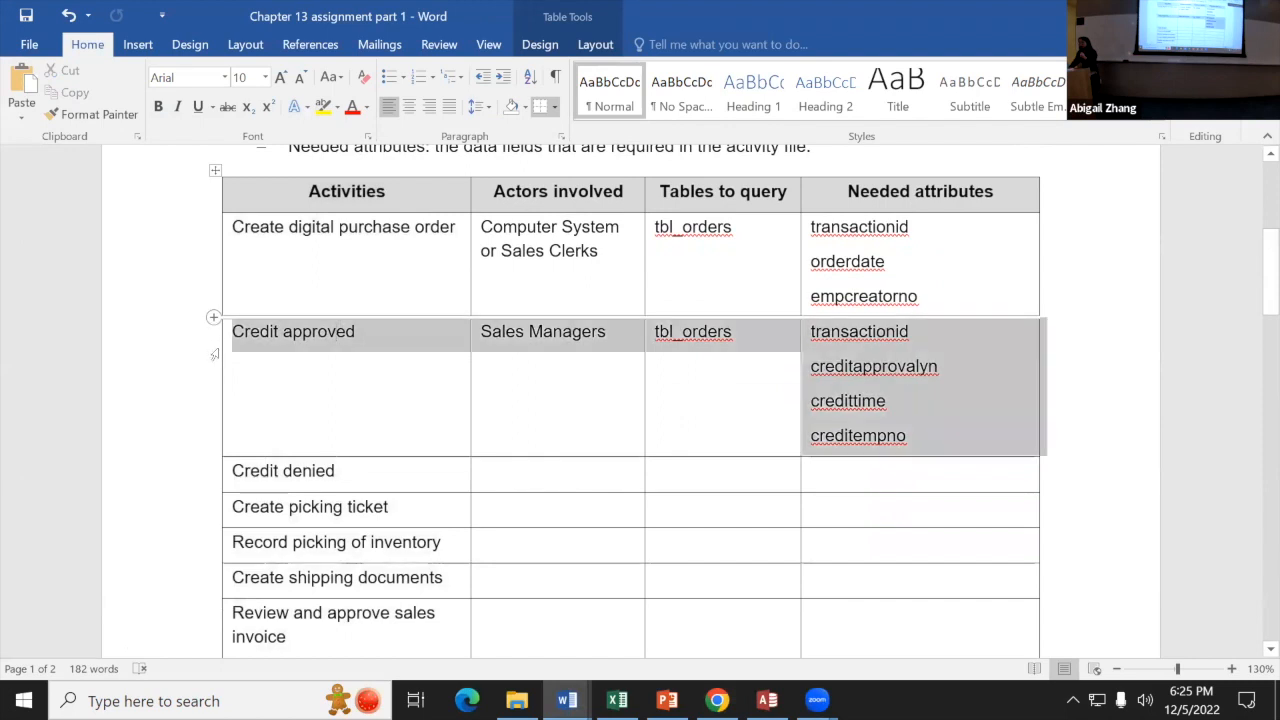
{"action": "left_click_drag", "start_coordinate": [214, 412], "coordinate": [218, 467]}
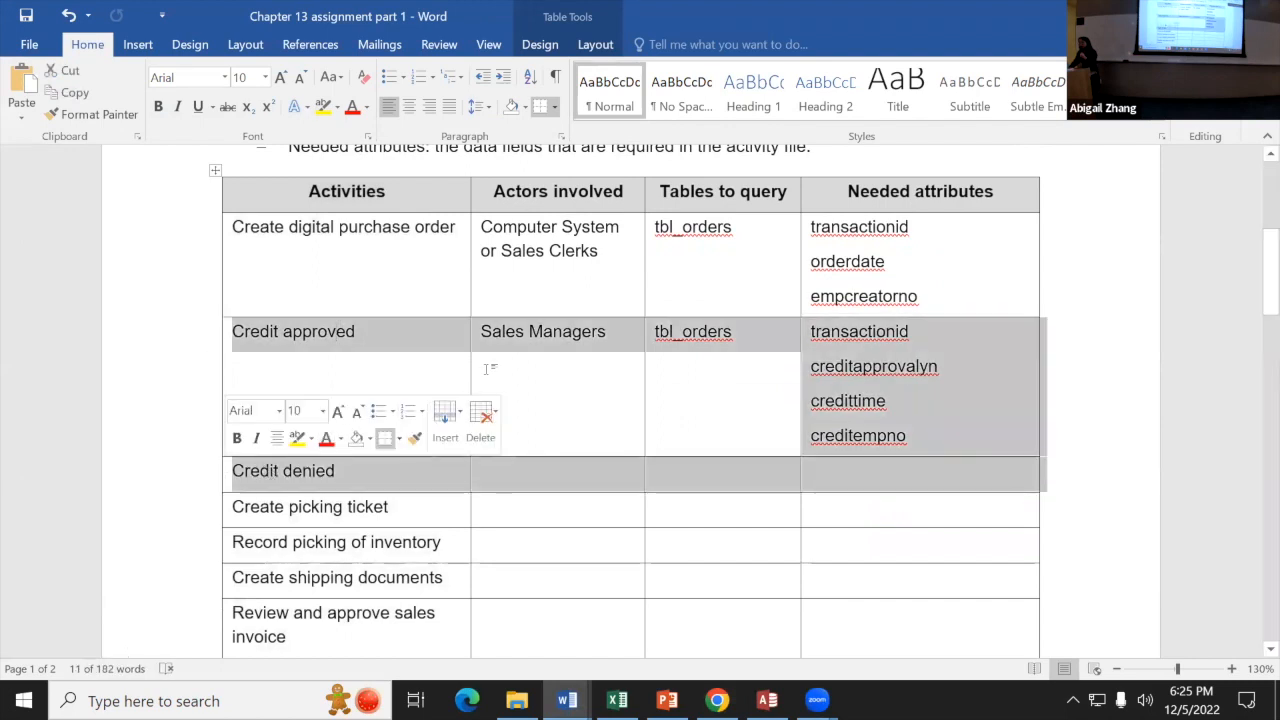
{"action": "left_click", "coordinate": [432, 364]}
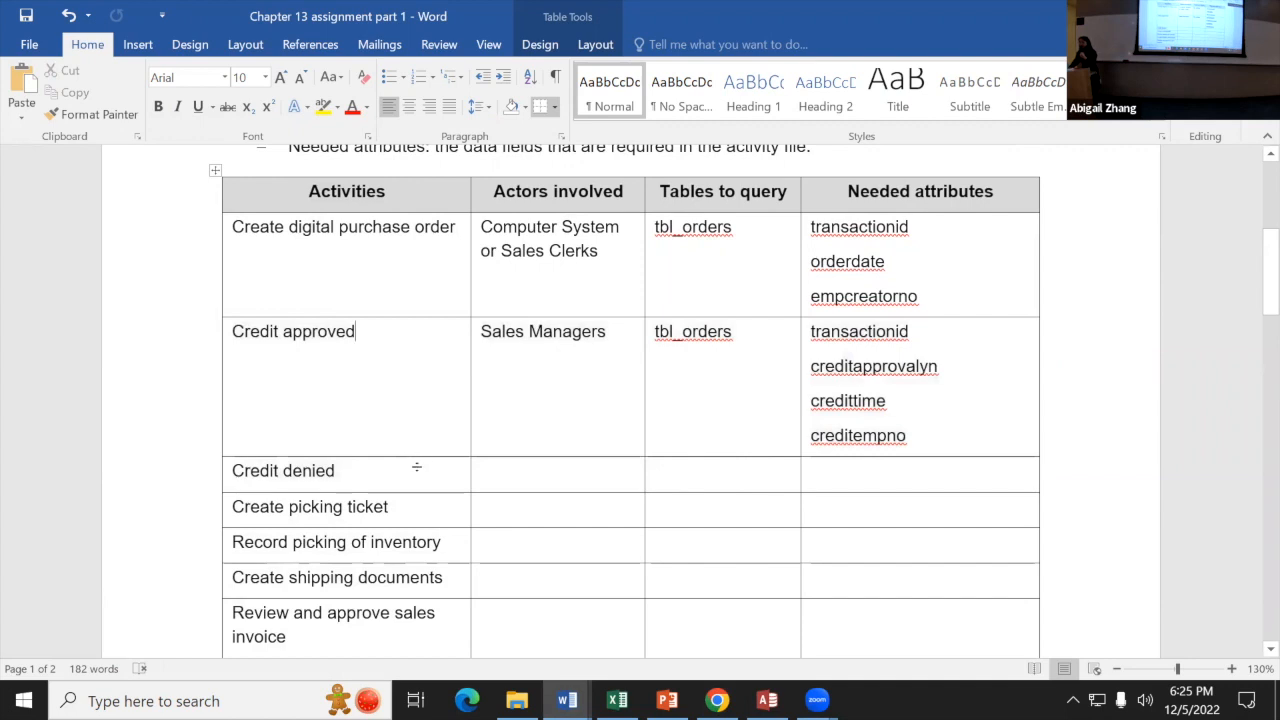
{"action": "scroll", "coordinate": [416, 467], "scroll_direction": "down", "scroll_amount": 5}
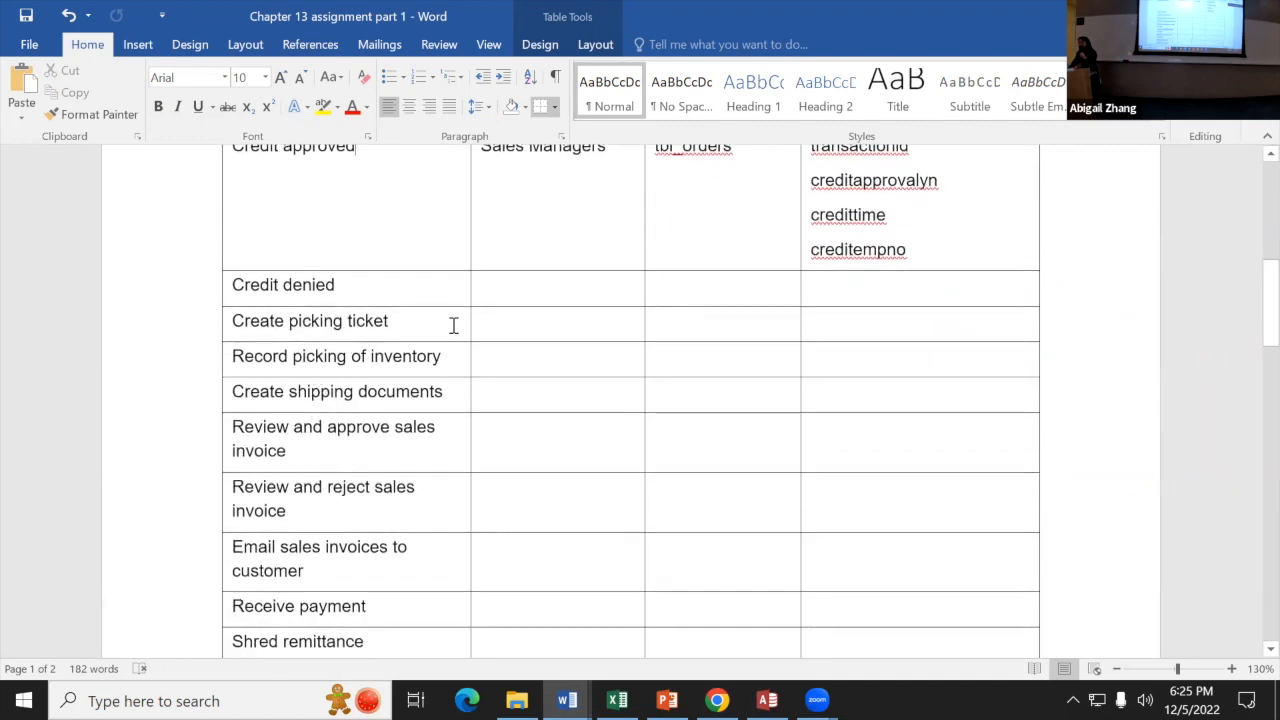
{"action": "left_click_drag", "start_coordinate": [357, 286], "coordinate": [249, 178]}
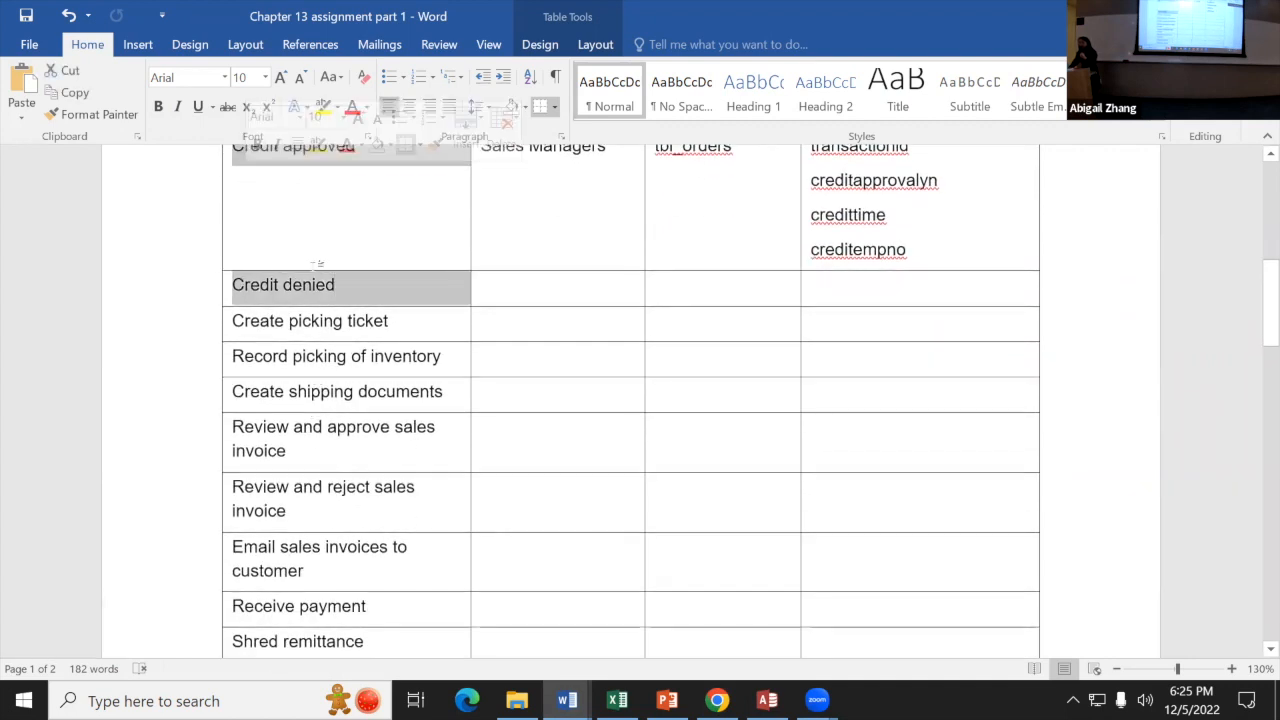
{"action": "left_click", "coordinate": [291, 322]}
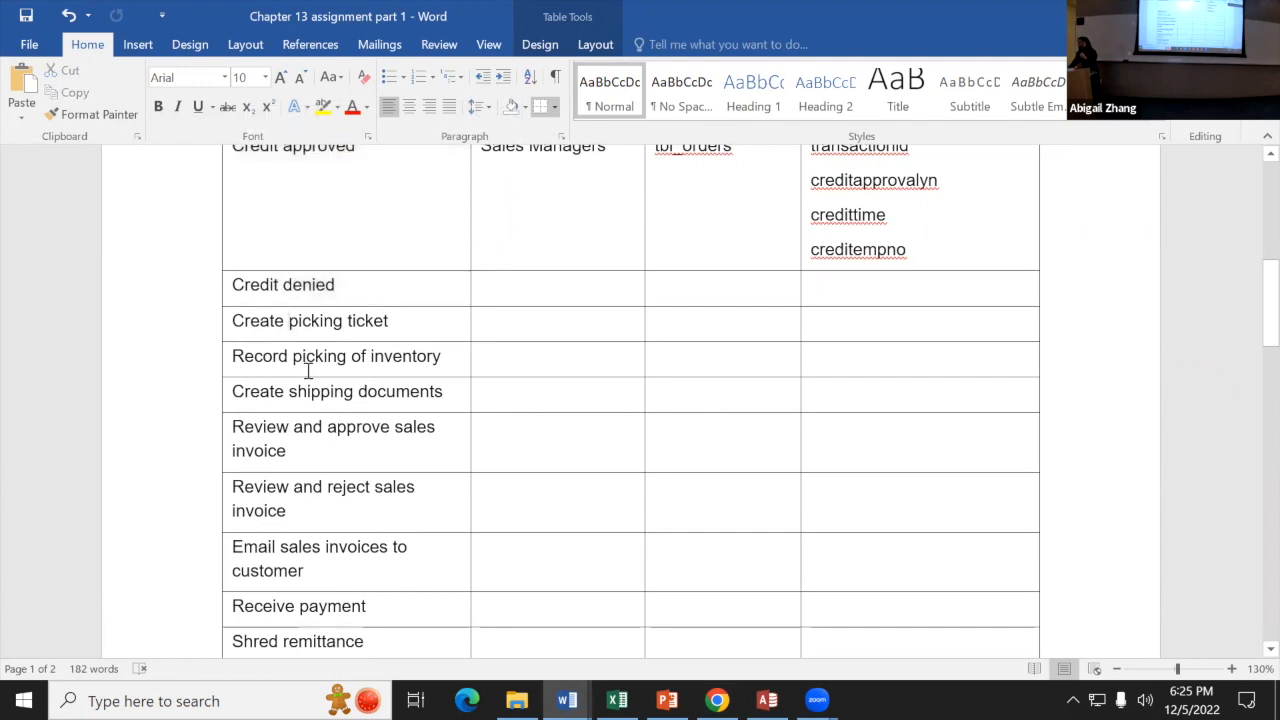
Step: Examine the Review and approve sales invoice and Review and reject sales invoice rows, highlighting both in the activity table
{"action": "scroll", "coordinate": [307, 455], "scroll_direction": "down", "scroll_amount": 2}
{"action": "left_click_drag", "start_coordinate": [235, 362], "coordinate": [255, 384]}
{"action": "left_click", "coordinate": [290, 448]}
{"action": "left_click", "coordinate": [253, 381]}
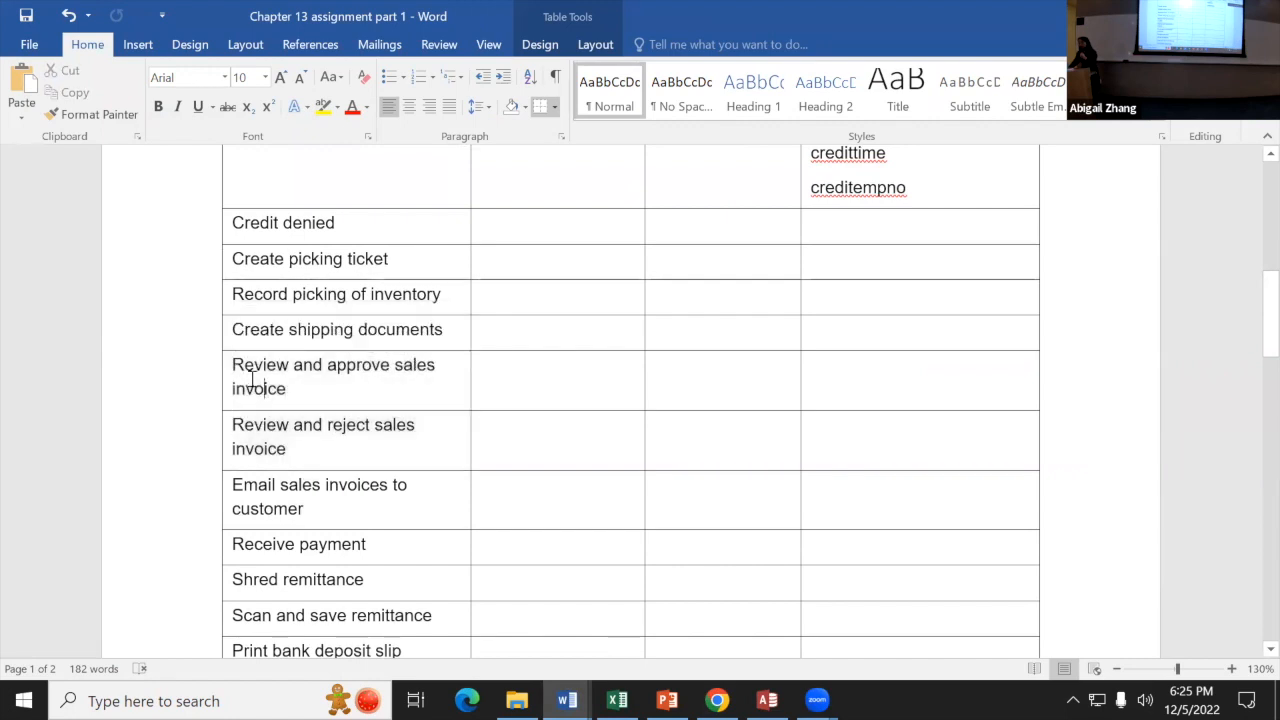
{"action": "left_click", "coordinate": [220, 364]}
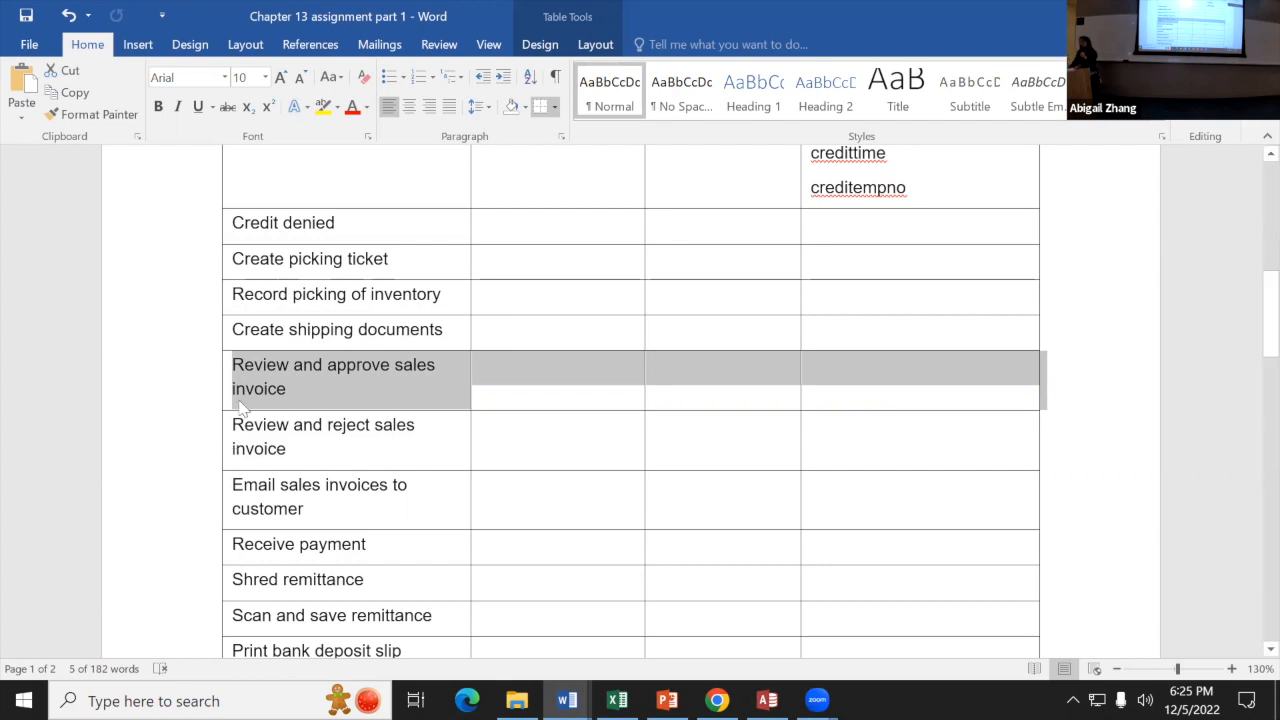
{"action": "left_click", "coordinate": [283, 390]}
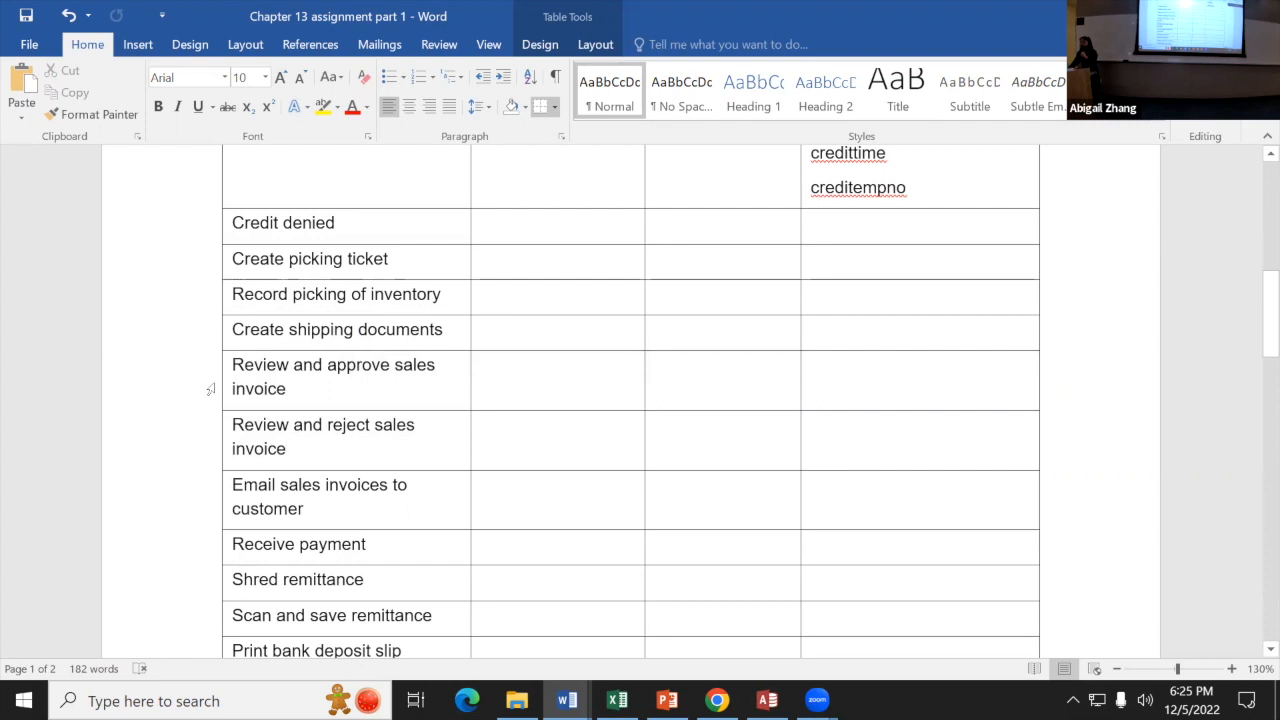
{"action": "left_click_drag", "start_coordinate": [209, 390], "coordinate": [206, 427]}
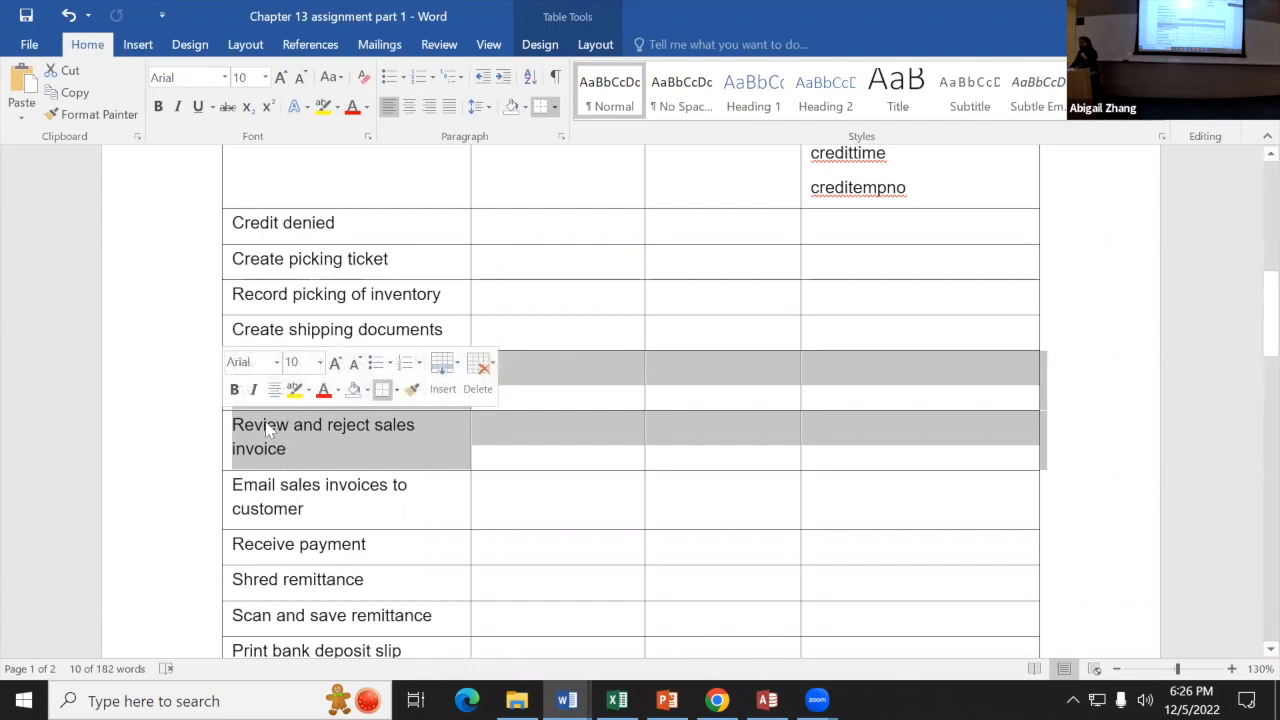
{"action": "left_click", "coordinate": [294, 442]}
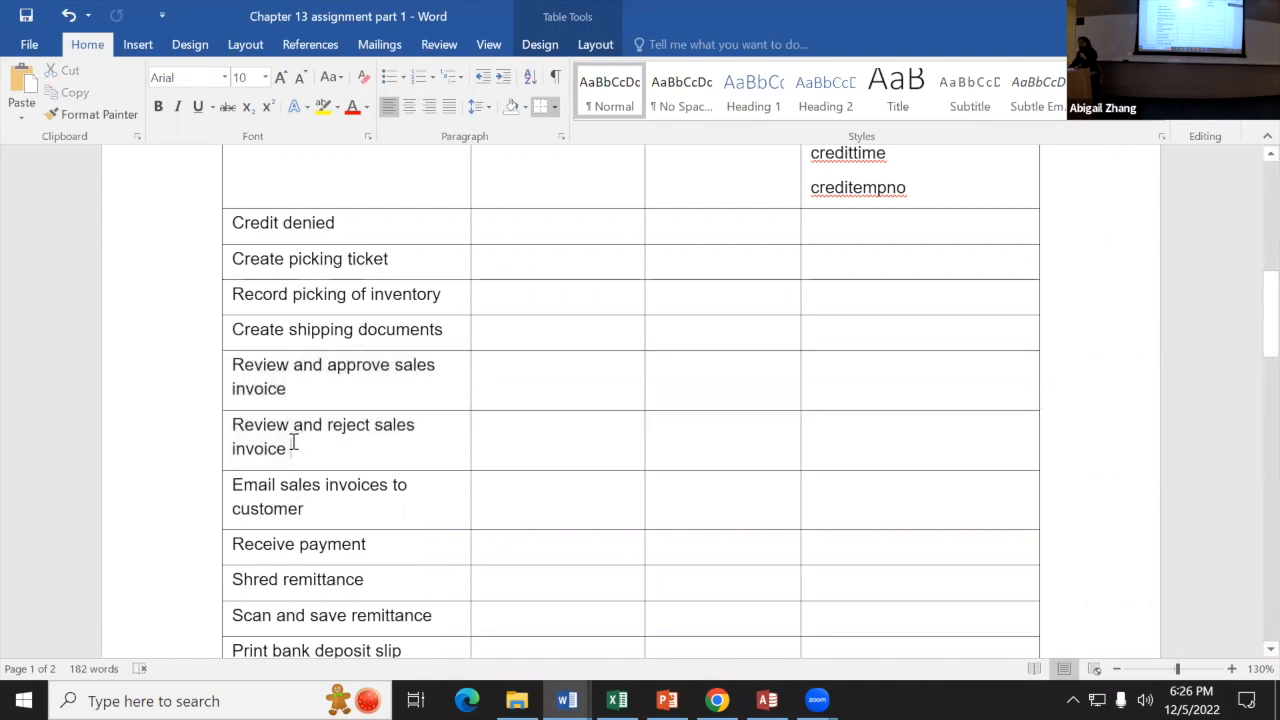
Step: Review the remaining activities down to the table's end and highlight Match deposit slip and bank receipt
{"action": "scroll", "coordinate": [294, 443], "scroll_direction": "down", "scroll_amount": 2}
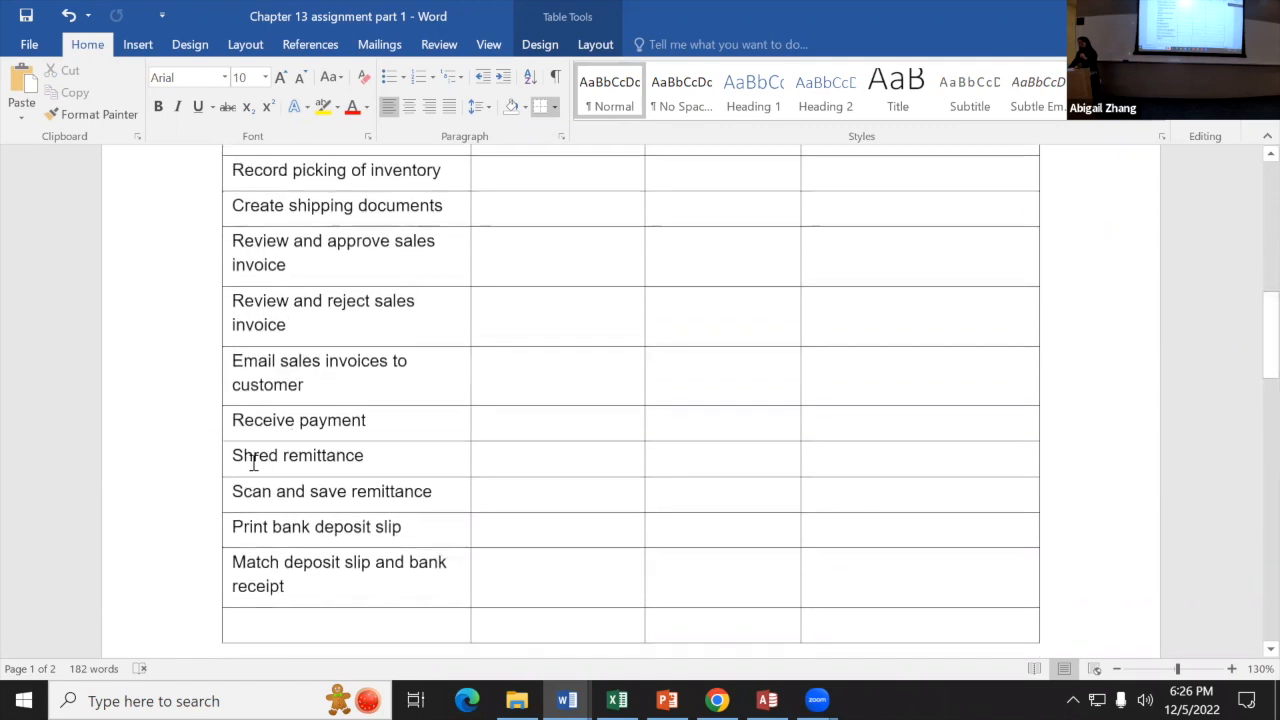
{"action": "scroll", "coordinate": [277, 540], "scroll_direction": "down", "scroll_amount": 1}
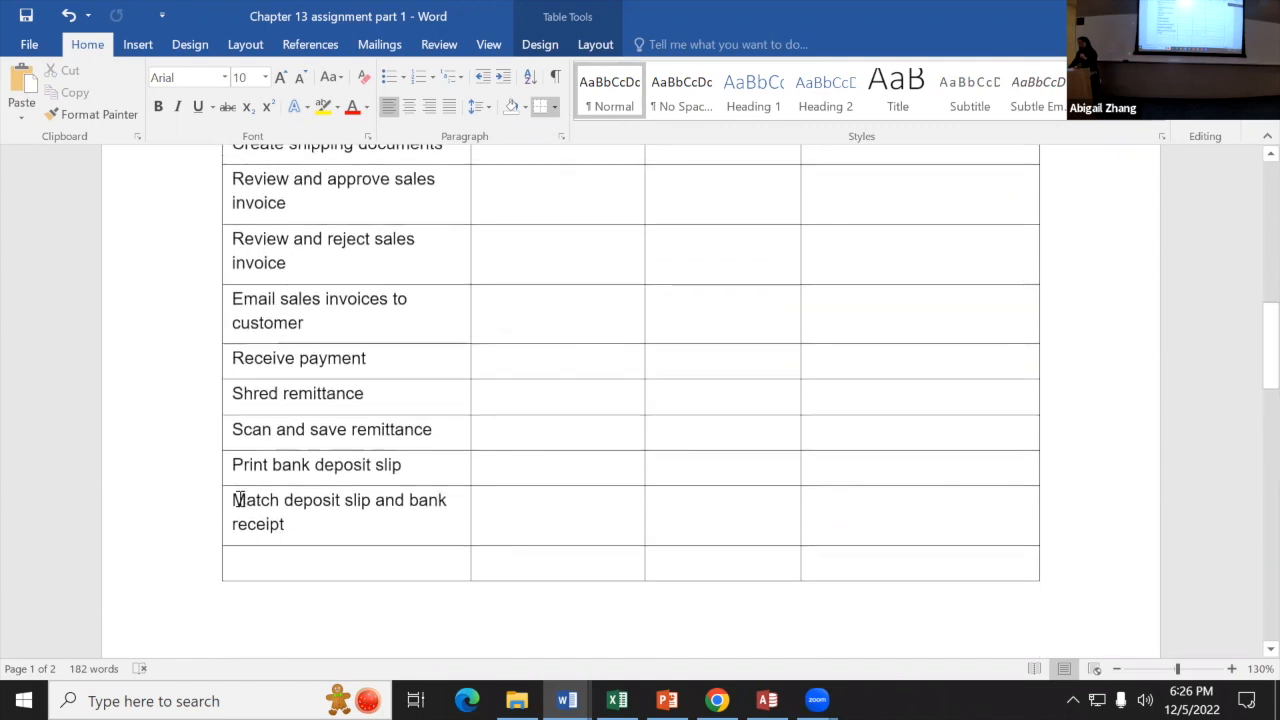
{"action": "left_click_drag", "start_coordinate": [238, 500], "coordinate": [307, 512]}
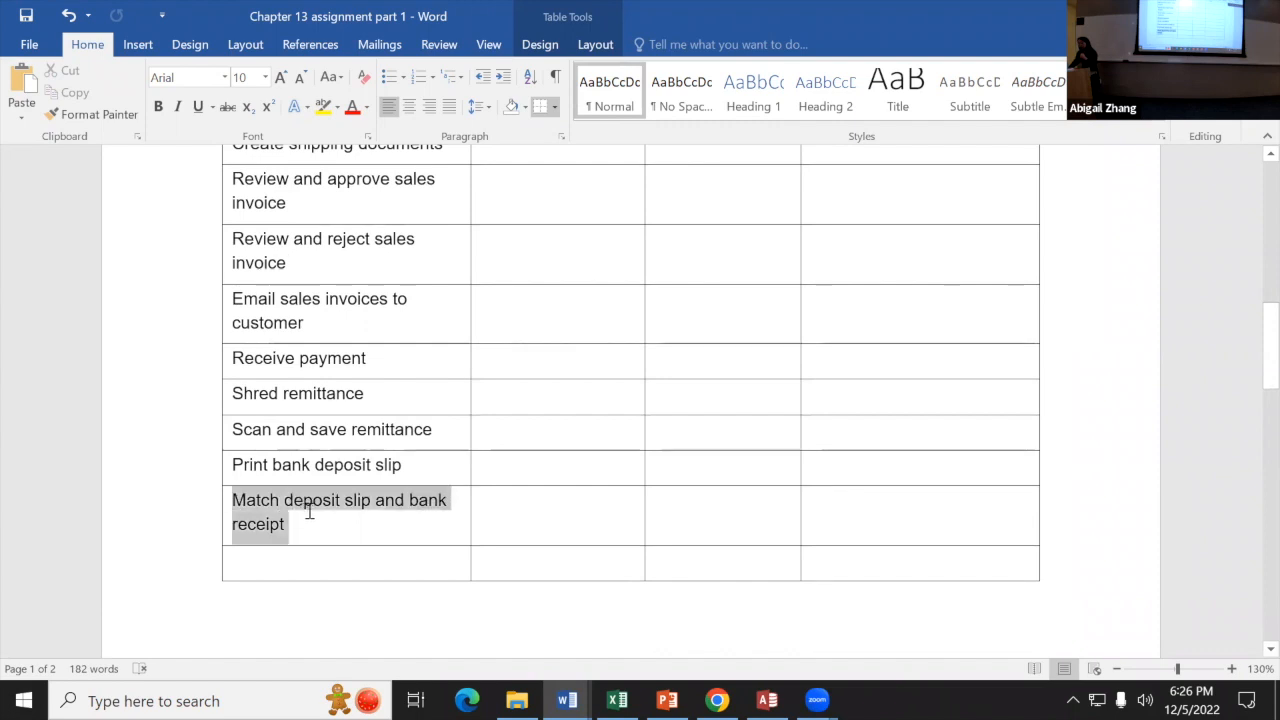
{"action": "left_click", "coordinate": [300, 525]}
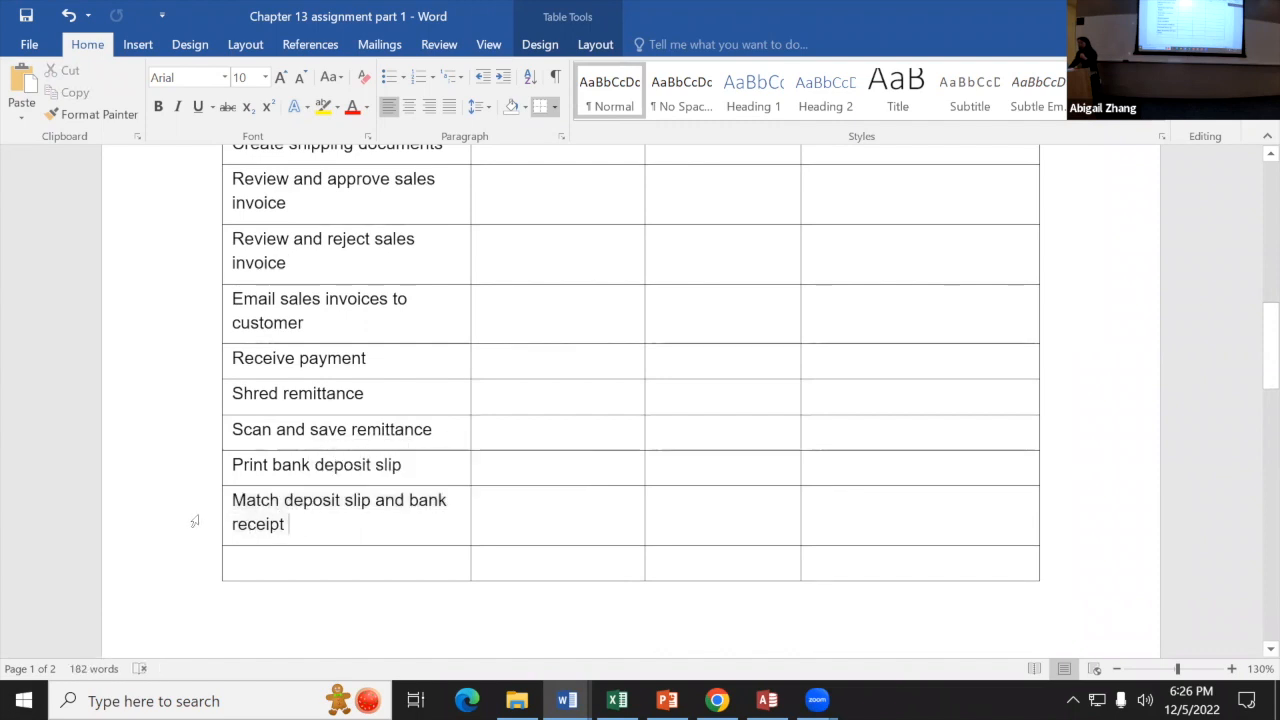
{"action": "left_click", "coordinate": [195, 521]}
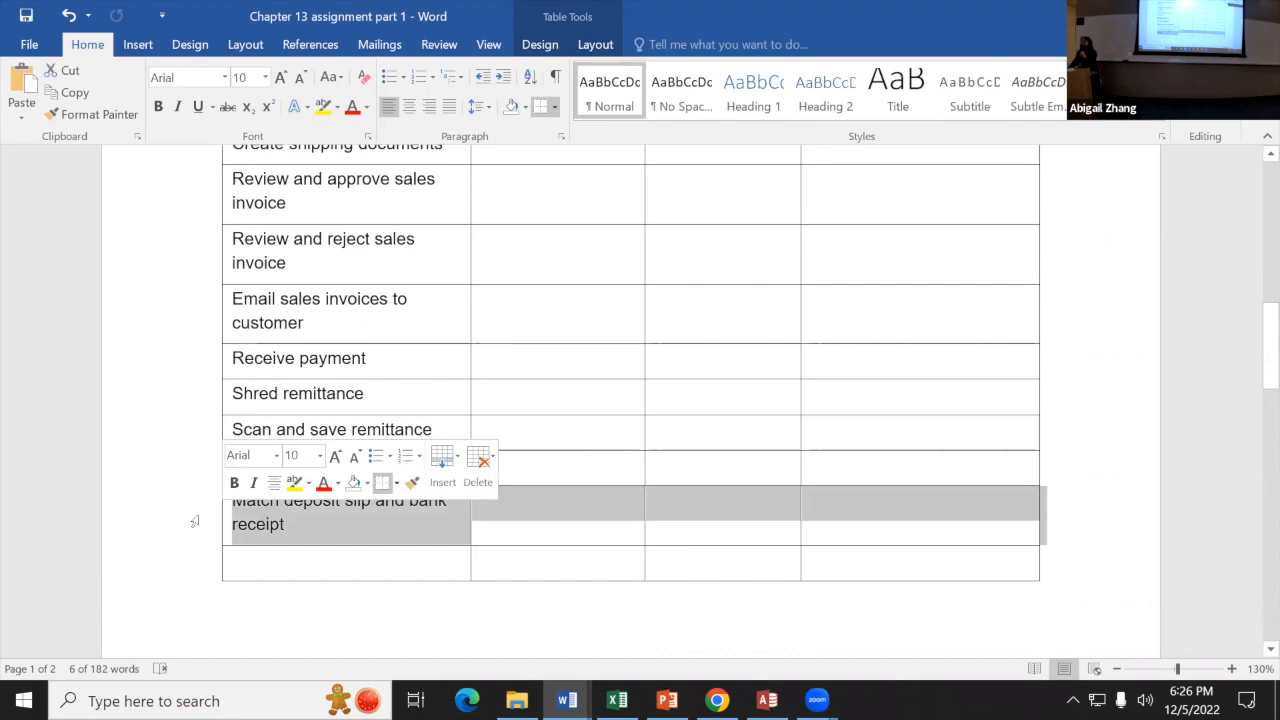
{"action": "left_click", "coordinate": [296, 517]}
{"action": "left_click_drag", "start_coordinate": [252, 505], "coordinate": [277, 537]}
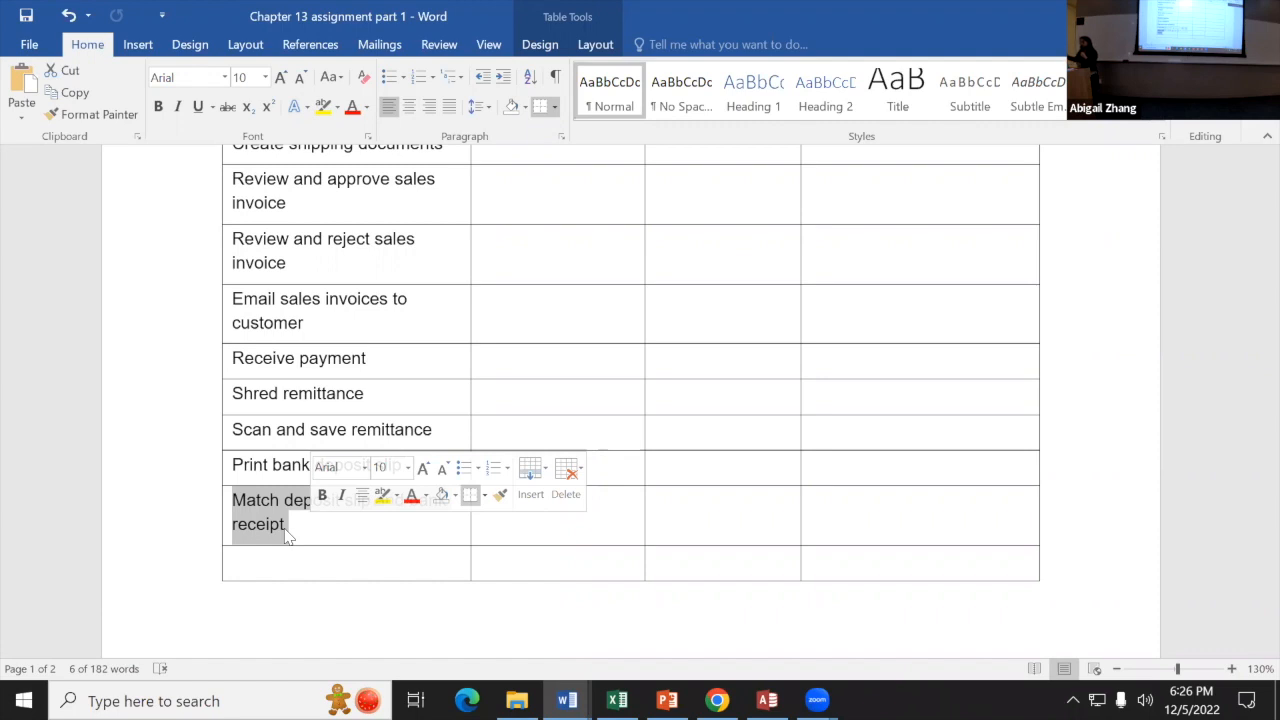
Step: Review the activities in the Chapter 13 assignment table, down to matching the deposit slip and bank receipt
{"action": "left_click", "coordinate": [192, 516]}
{"action": "left_click", "coordinate": [351, 523]}
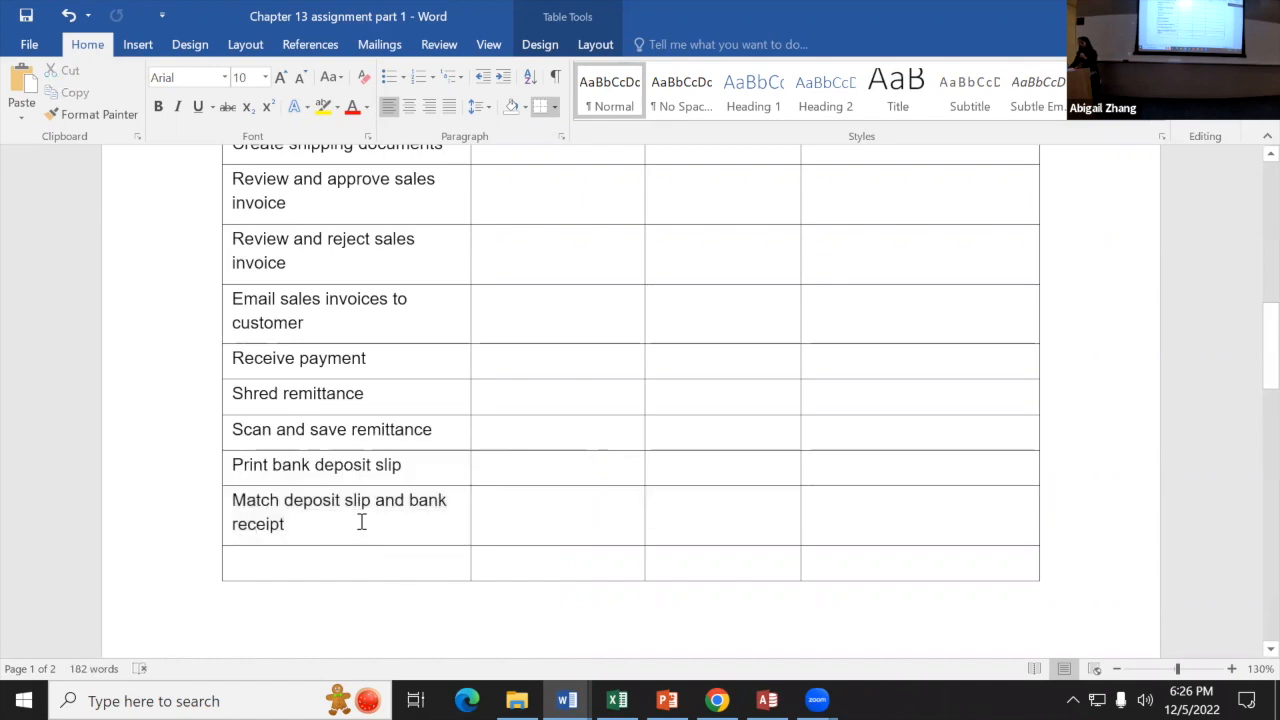
{"action": "scroll", "coordinate": [361, 523], "scroll_direction": "up", "scroll_amount": 5}
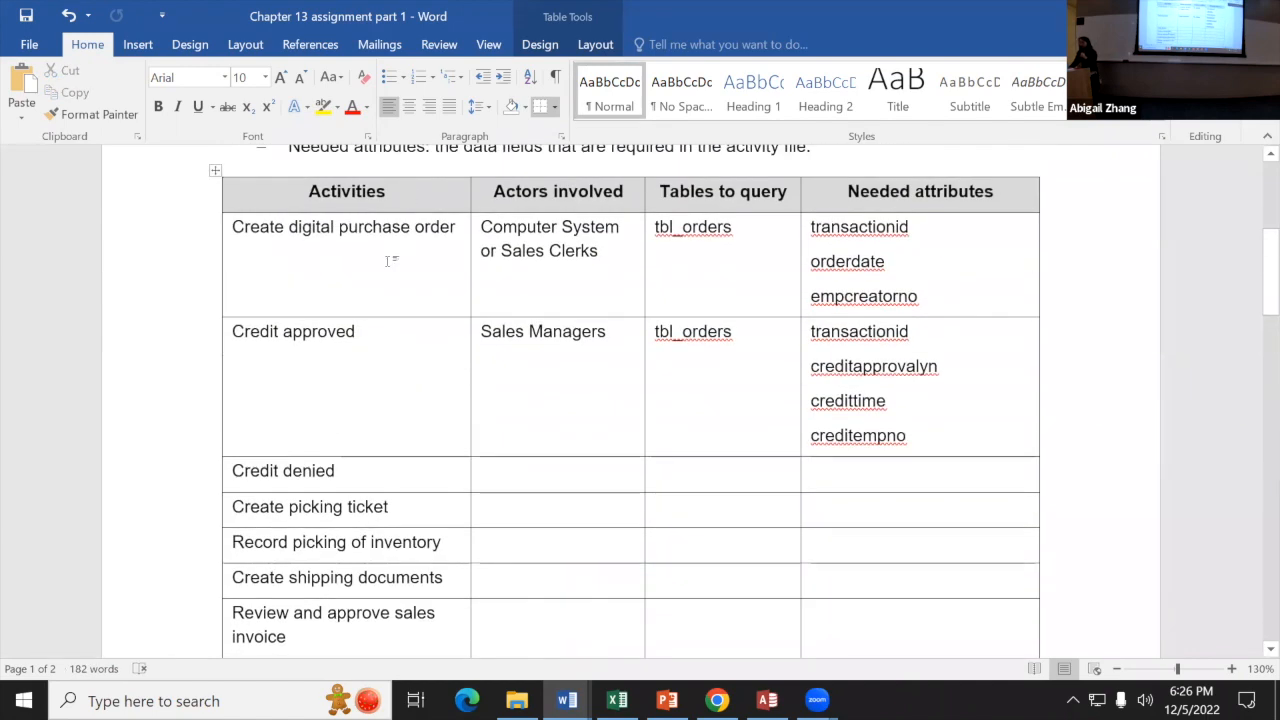
{"action": "scroll", "coordinate": [390, 261], "scroll_direction": "down", "scroll_amount": 4}
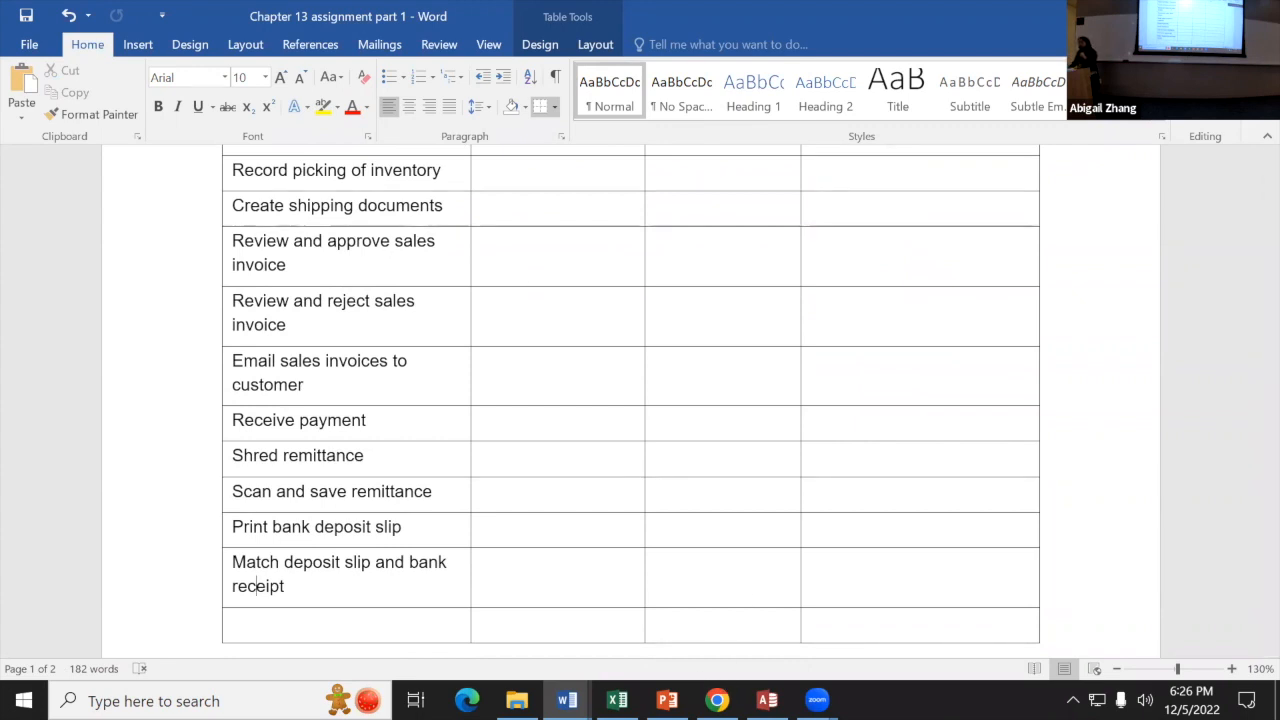
Step: Switch to the Celonis analysis in Chrome and examine the process graph of variant #2 from Process Start to shipping documents
{"action": "left_click", "coordinate": [717, 700]}
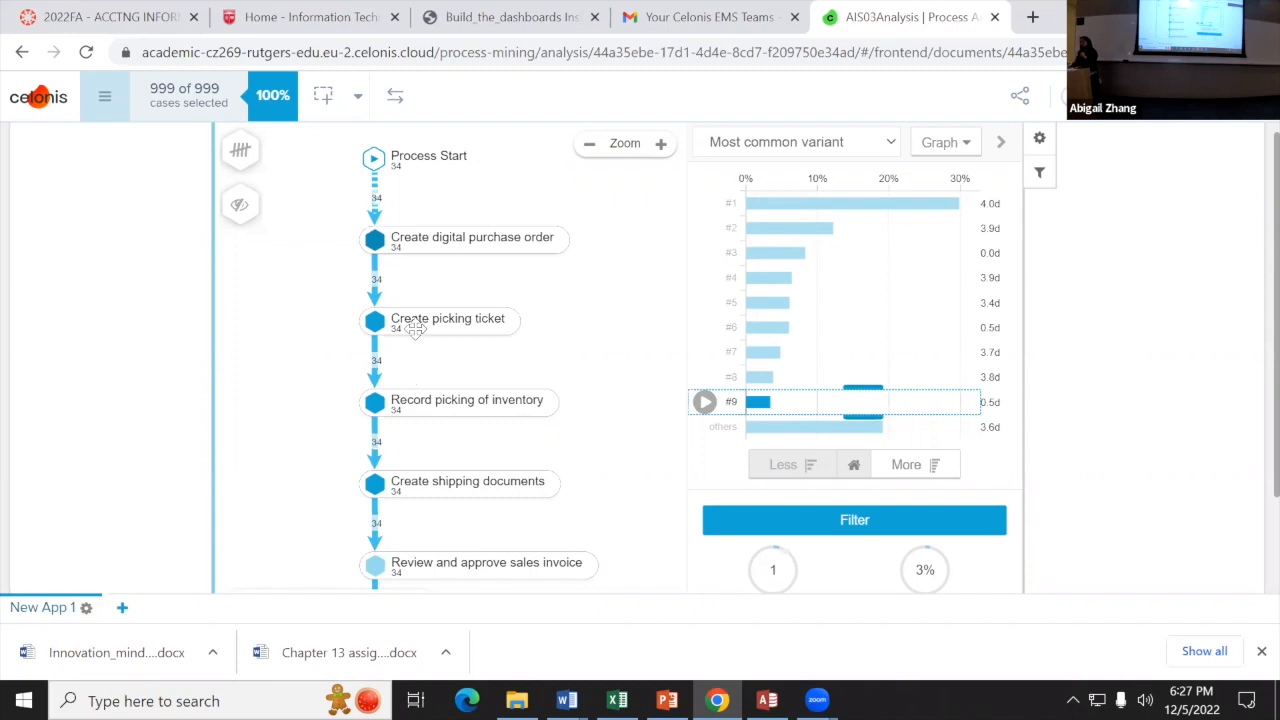
{"action": "left_click", "coordinate": [768, 230]}
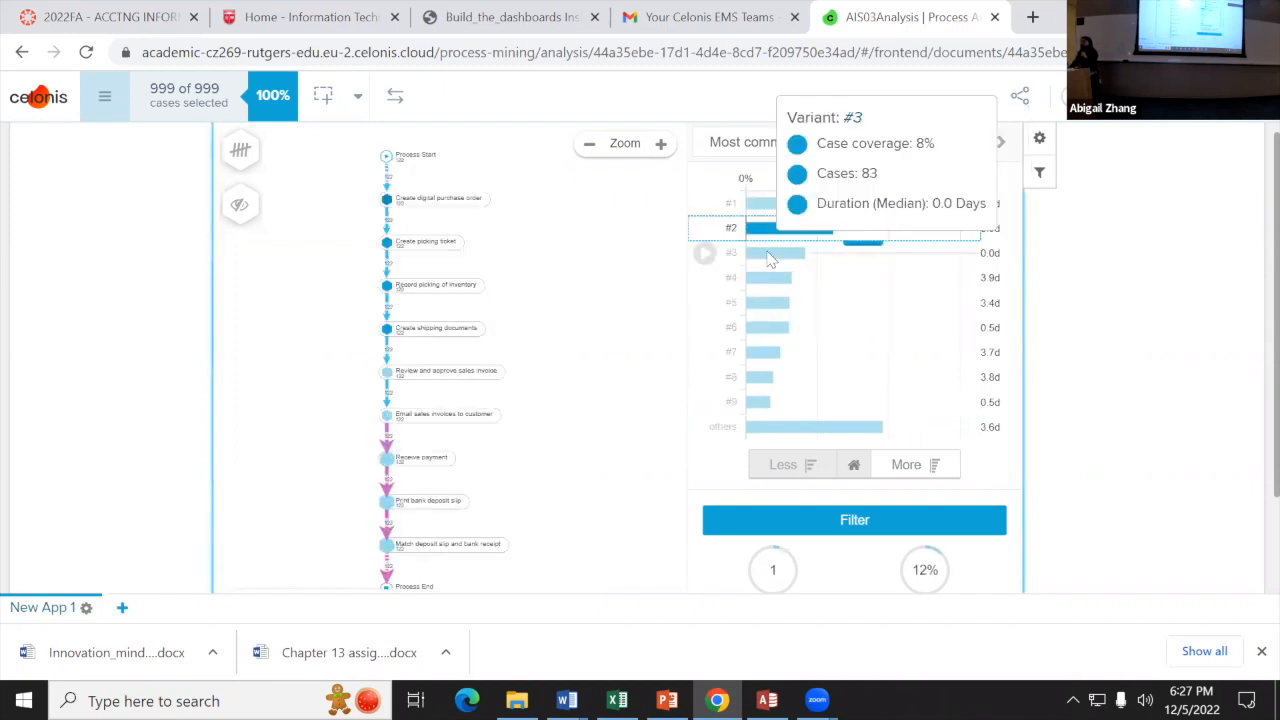
{"action": "left_click", "coordinate": [661, 144]}
{"action": "left_click_drag", "start_coordinate": [456, 221], "coordinate": [480, 447]}
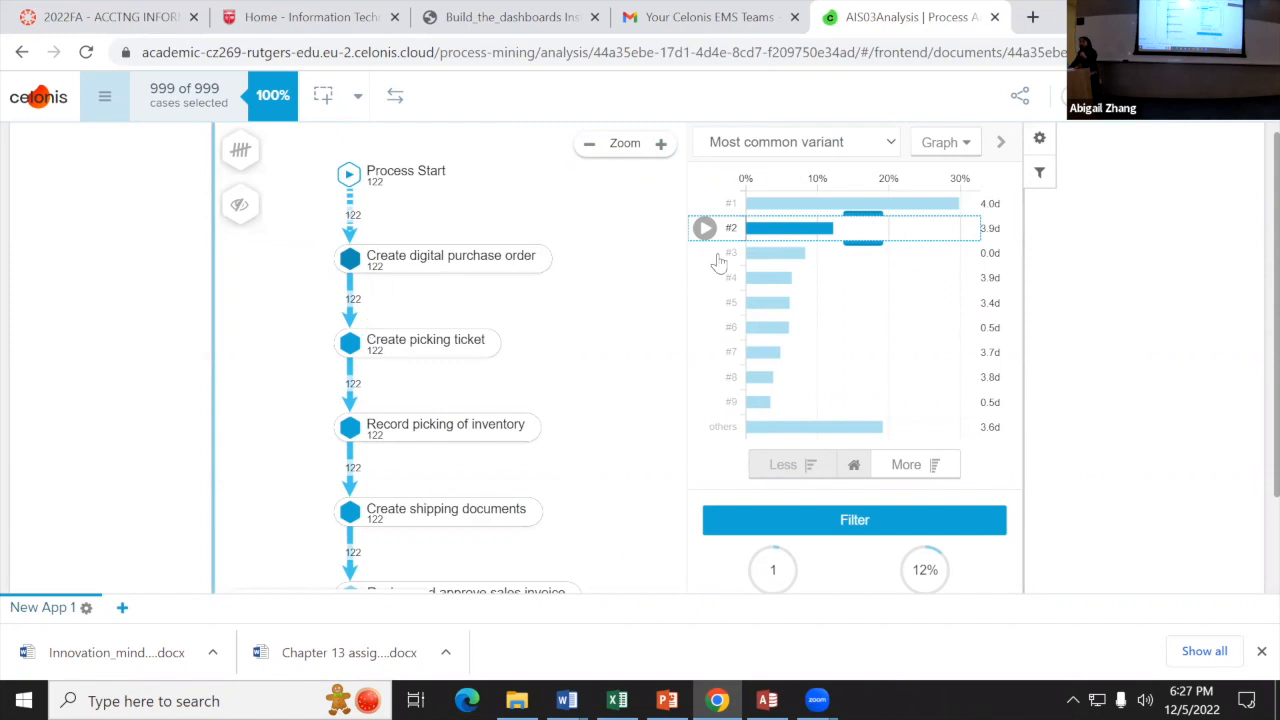
{"action": "left_click_drag", "start_coordinate": [497, 307], "coordinate": [533, 301]}
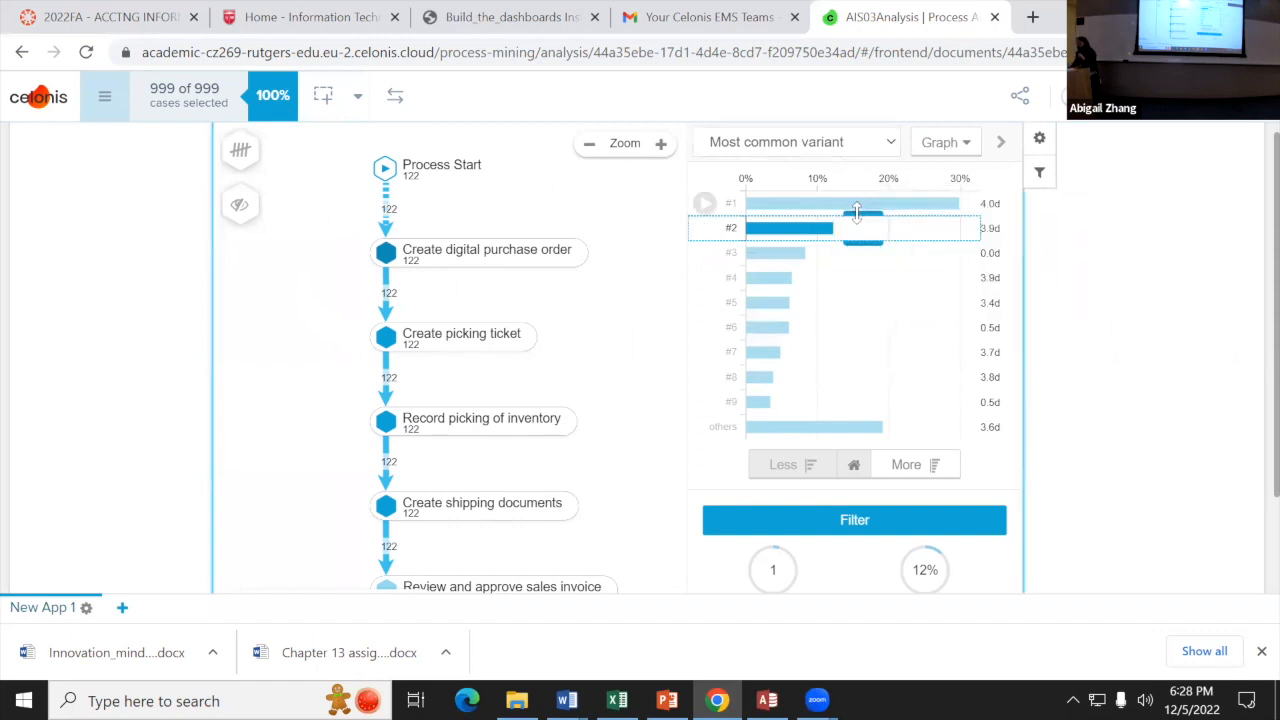
Step: Extend the variant selection to cover every variant, from #1 through others
{"action": "left_click_drag", "start_coordinate": [856, 211], "coordinate": [855, 200]}
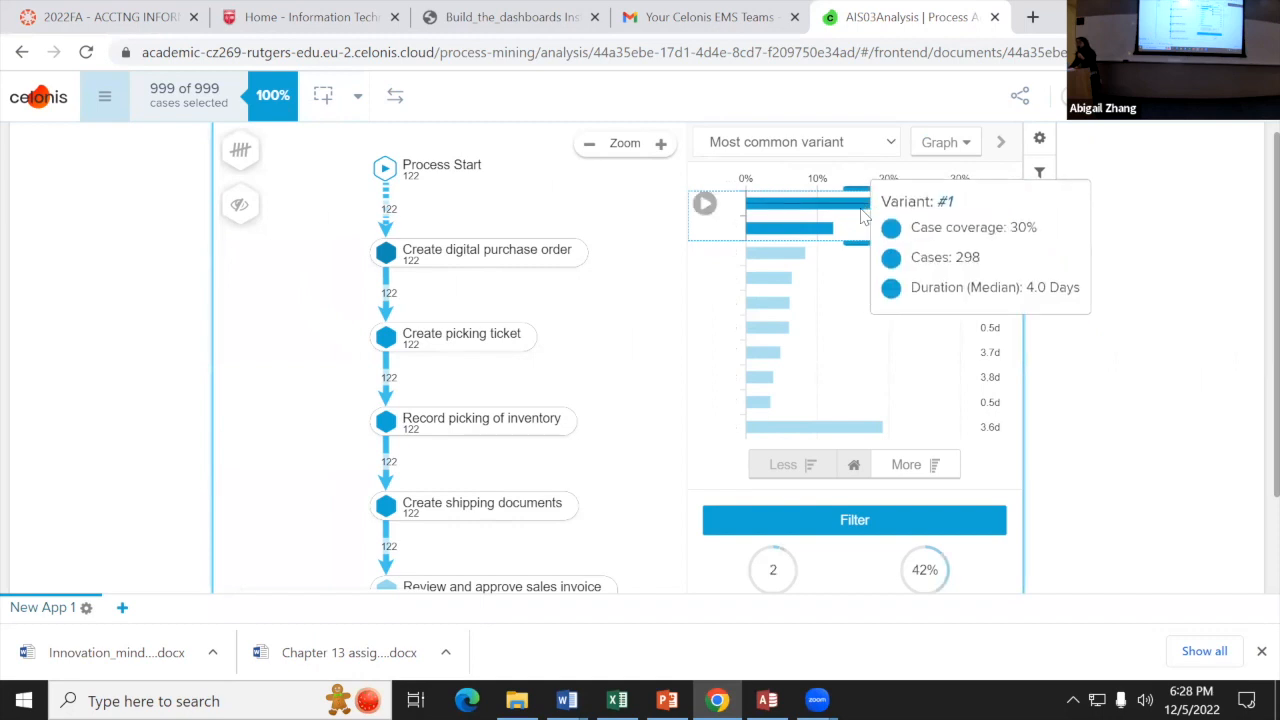
{"action": "left_click_drag", "start_coordinate": [856, 240], "coordinate": [843, 444]}
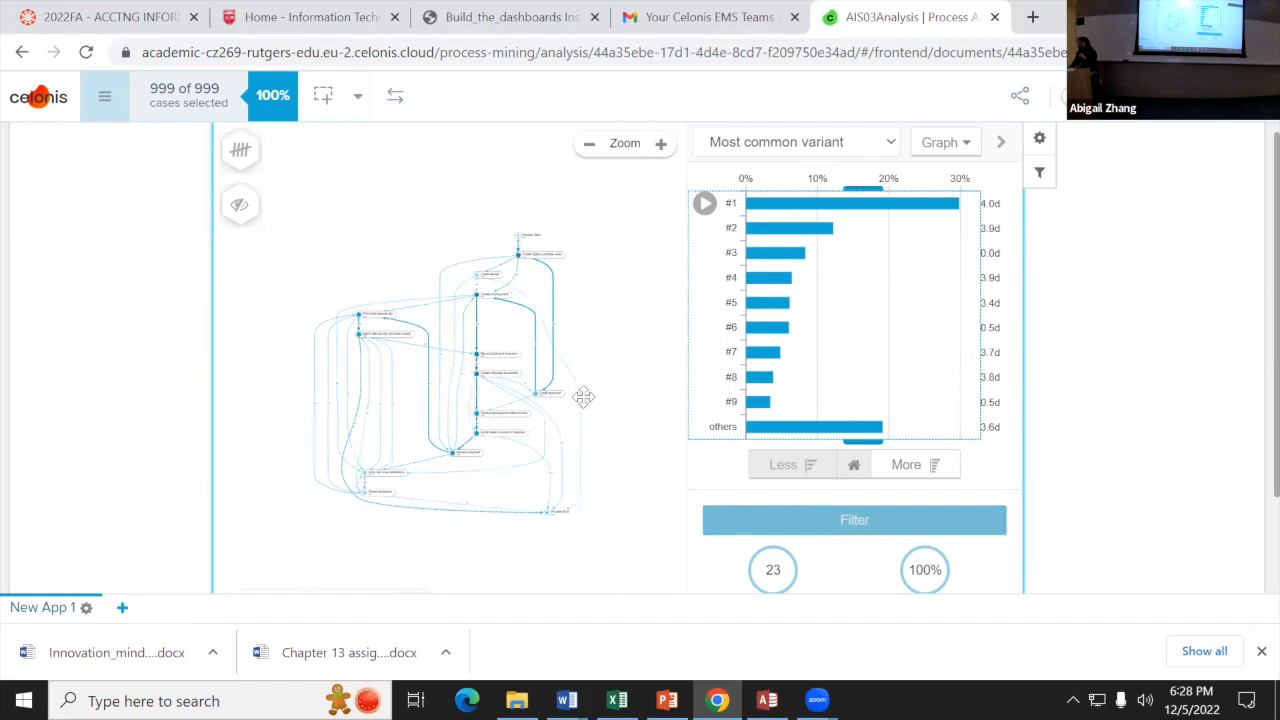
{"action": "left_click", "coordinate": [173, 324]}
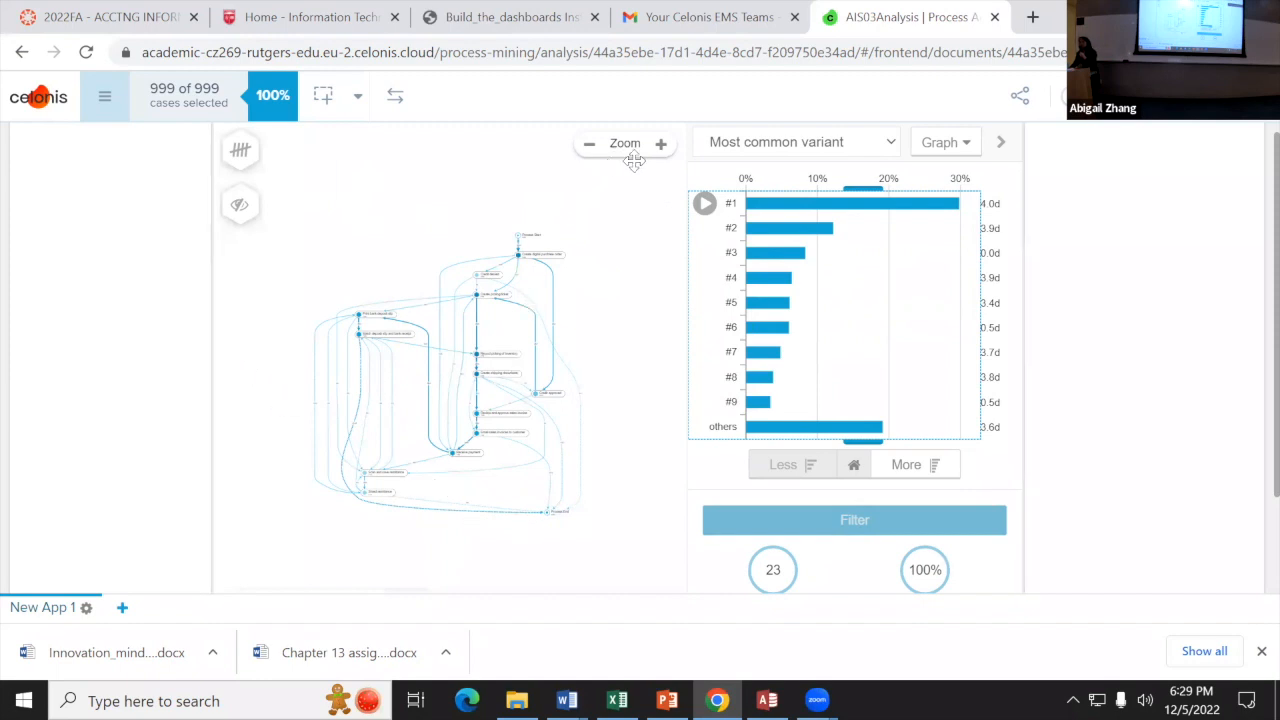
Step: Examine the full process graph closely, following the activities from Create digital purchase order to Receive payment
{"action": "left_click", "coordinate": [661, 144]}
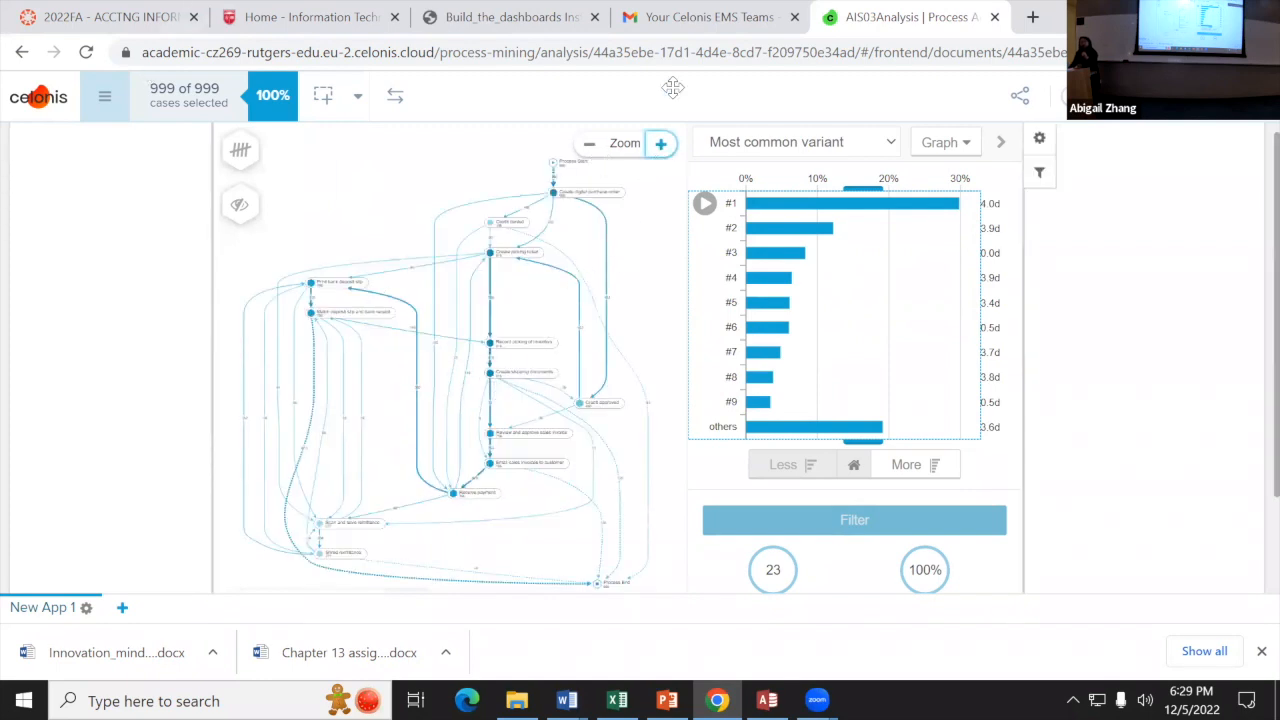
{"action": "left_click", "coordinate": [661, 144]}
{"action": "left_click_drag", "start_coordinate": [586, 243], "coordinate": [529, 314]}
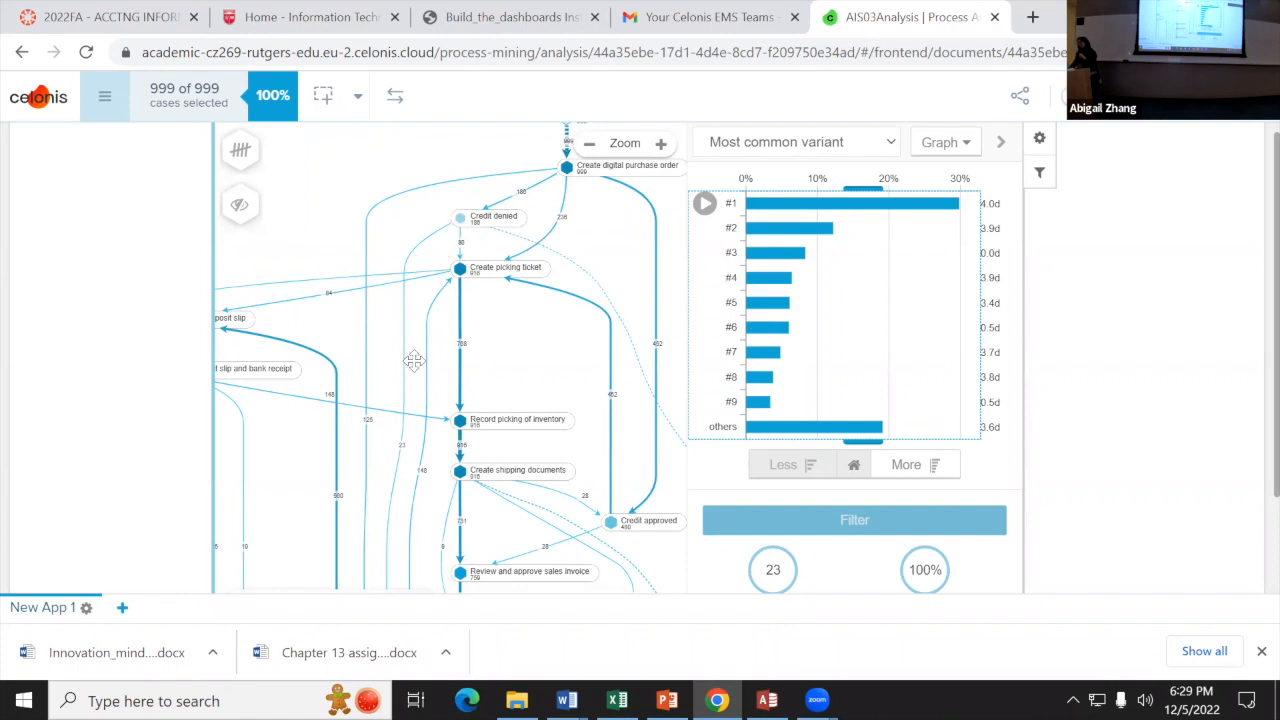
{"action": "left_click_drag", "start_coordinate": [541, 427], "coordinate": [593, 205]}
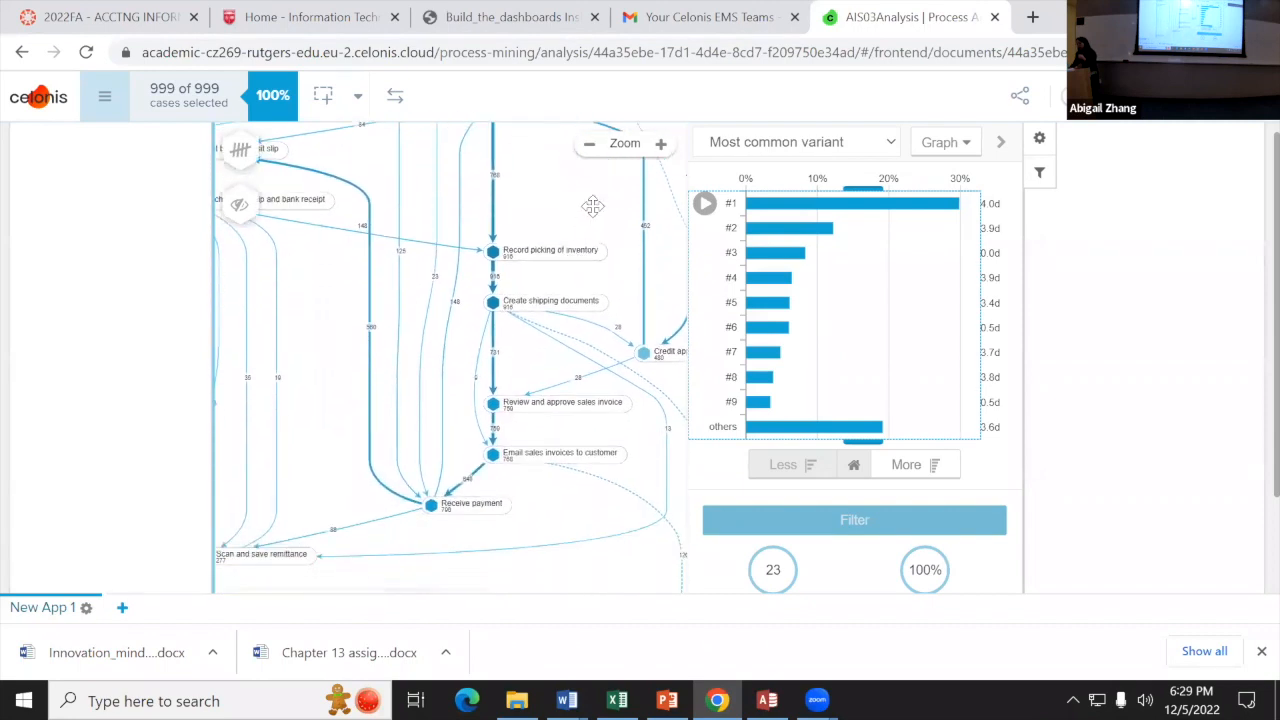
{"action": "left_click", "coordinate": [660, 144]}
{"action": "left_click_drag", "start_coordinate": [595, 443], "coordinate": [616, 288]}
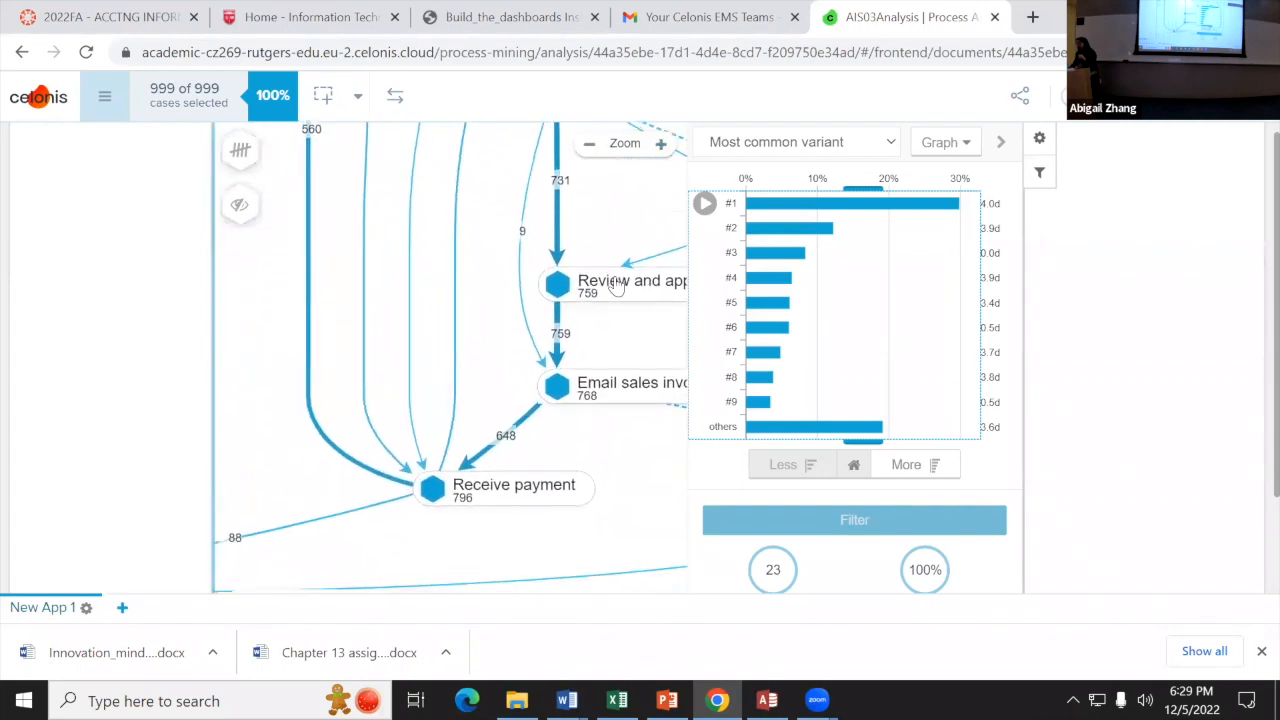
Step: Highlight the connection from Receive payment back to Create picking ticket and trace it through the process graph
{"action": "left_click_drag", "start_coordinate": [572, 373], "coordinate": [722, 329]}
{"action": "left_click_drag", "start_coordinate": [443, 391], "coordinate": [249, 495]}
{"action": "left_click_drag", "start_coordinate": [449, 420], "coordinate": [283, 552]}
{"action": "left_click", "coordinate": [70, 320]}
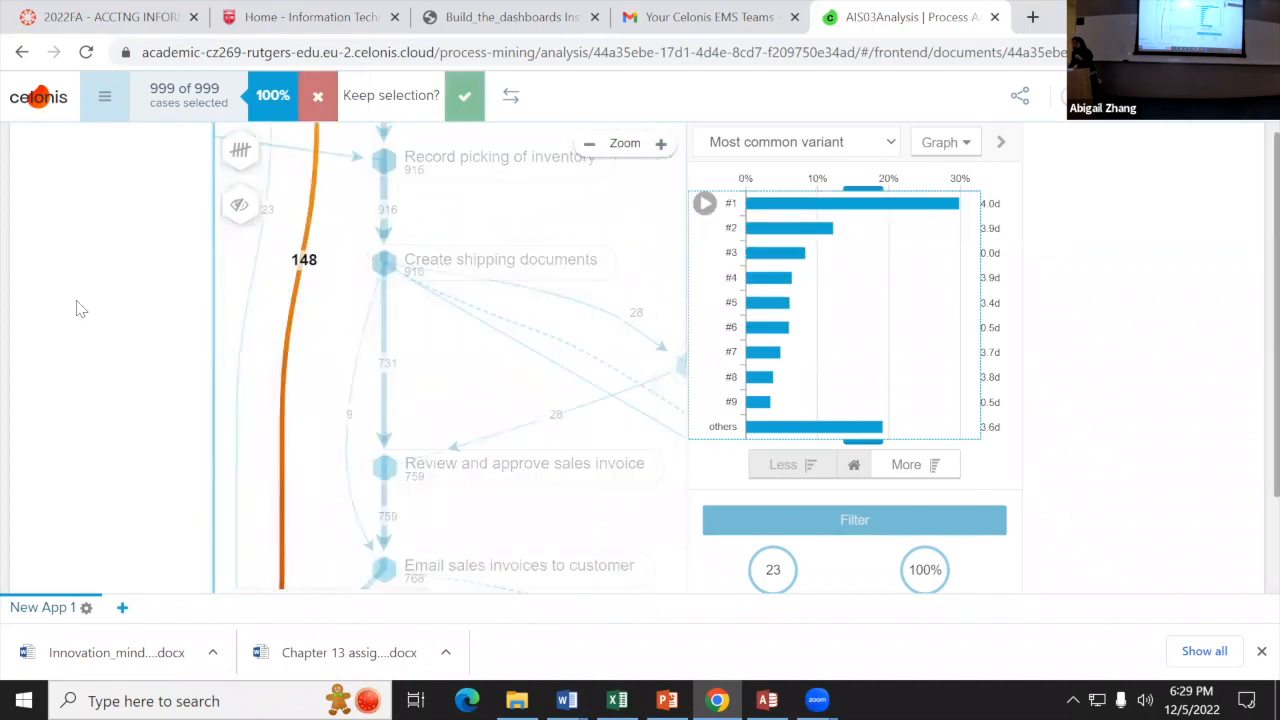
{"action": "left_click_drag", "start_coordinate": [480, 314], "coordinate": [323, 300]}
{"action": "left_click", "coordinate": [589, 144]}
{"action": "left_click_drag", "start_coordinate": [324, 454], "coordinate": [603, 434]}
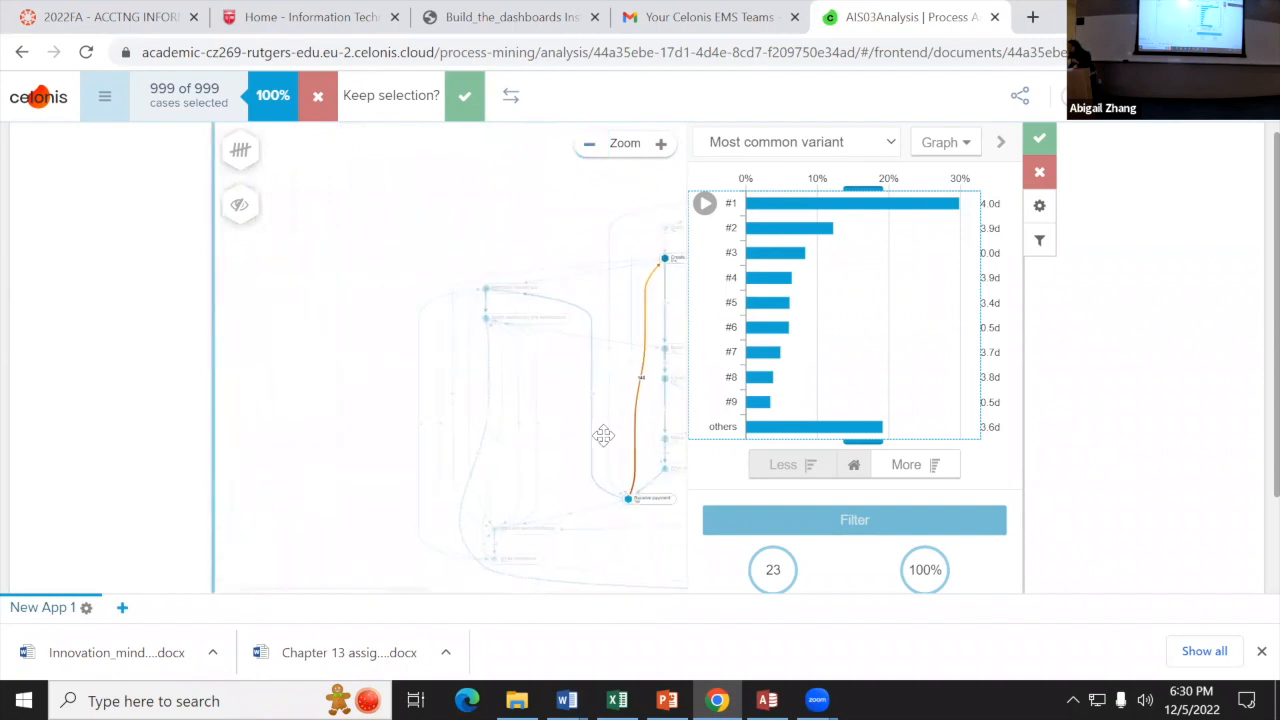
{"action": "left_click_drag", "start_coordinate": [591, 426], "coordinate": [398, 447]}
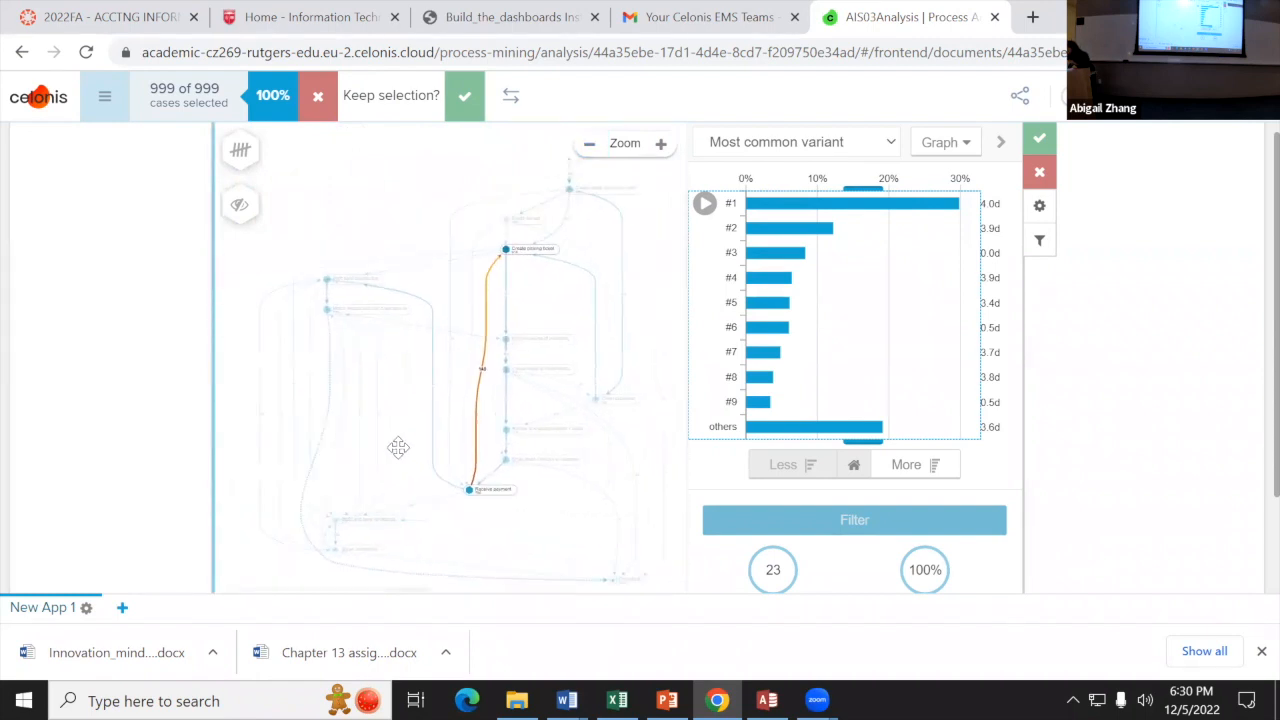
{"action": "left_click", "coordinate": [660, 144]}
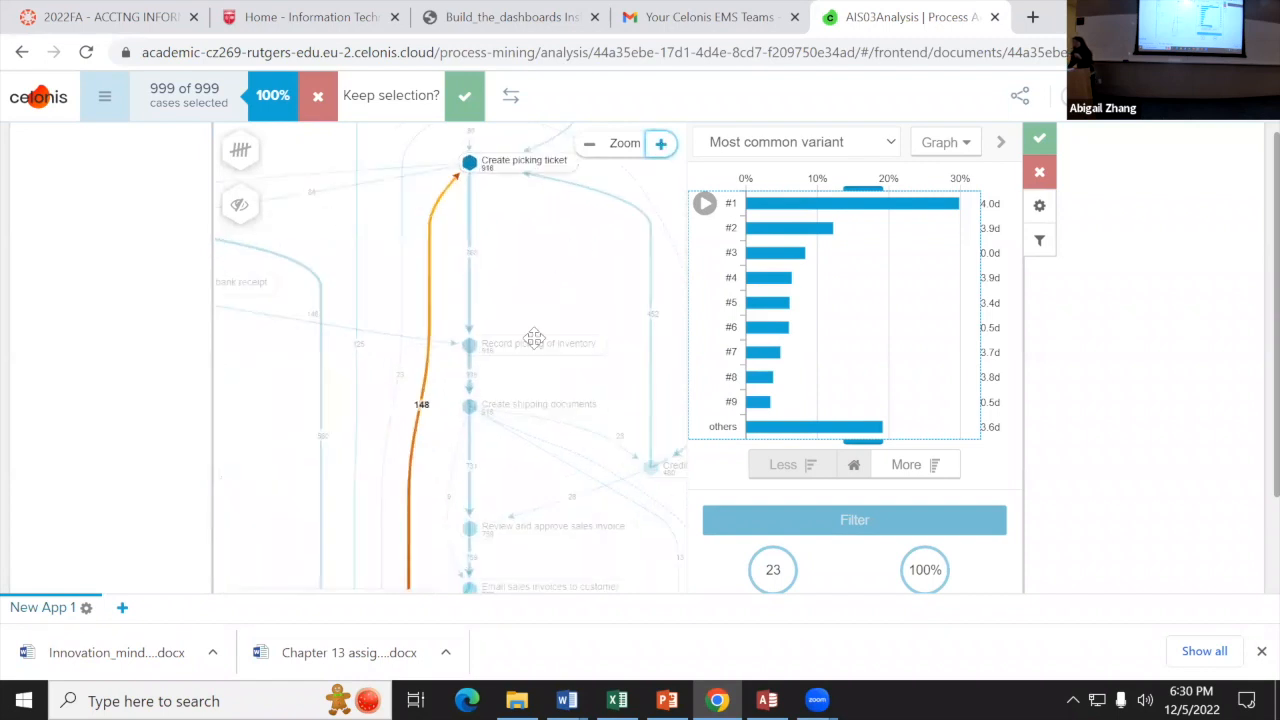
{"action": "left_click_drag", "start_coordinate": [534, 338], "coordinate": [457, 251]}
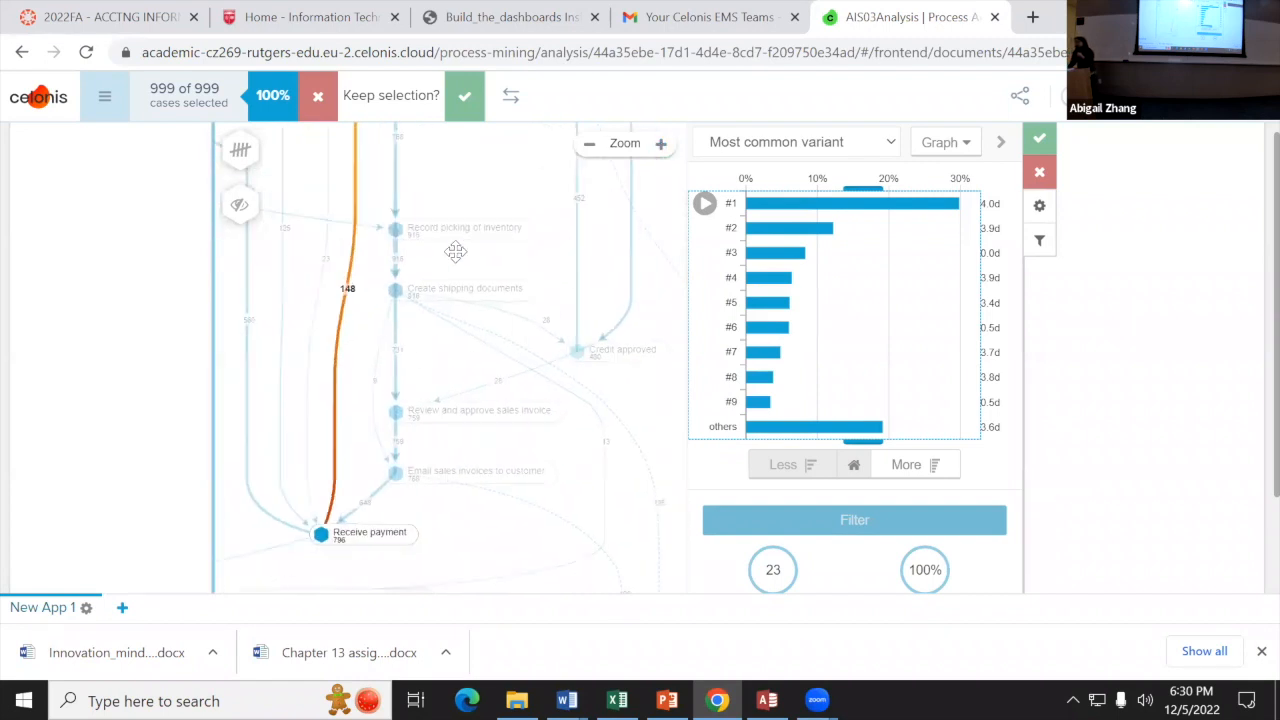
{"action": "left_click", "coordinate": [660, 144]}
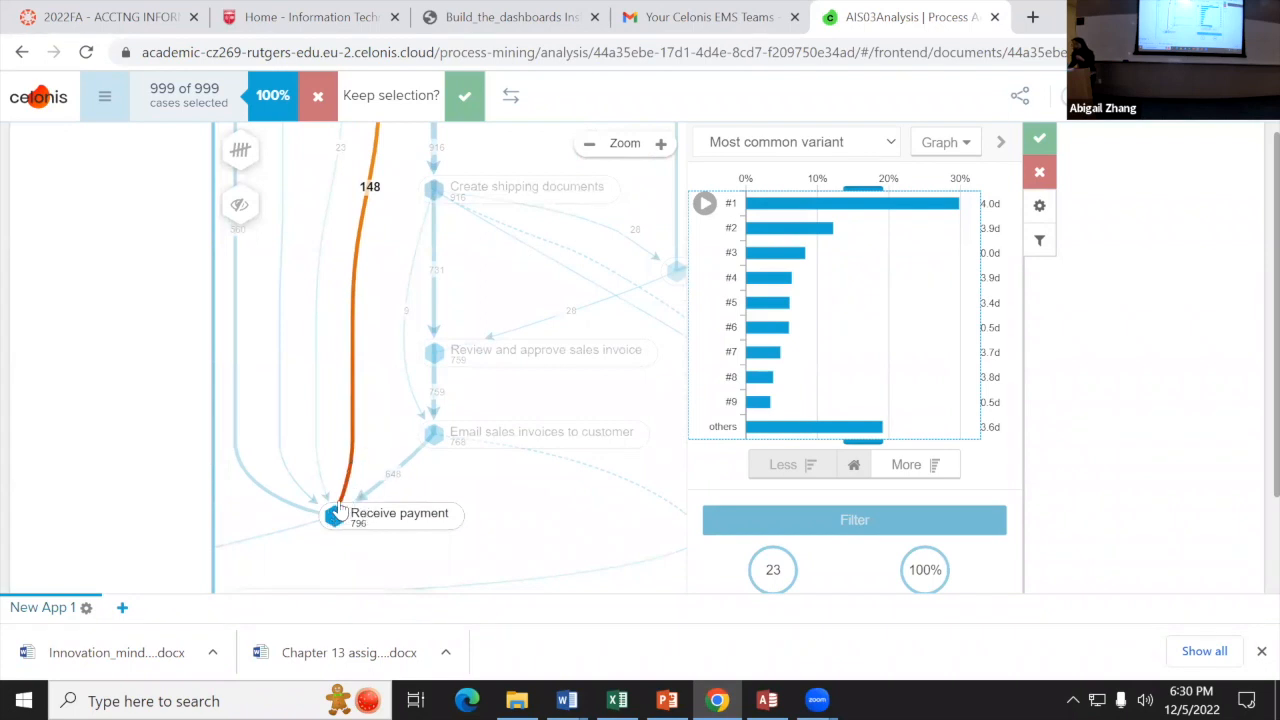
Step: Inspect the case details of the Email sales invoices to customer–Receive payment and Receive payment–Create picking ticket connections without filtering
{"action": "left_click", "coordinate": [407, 474]}
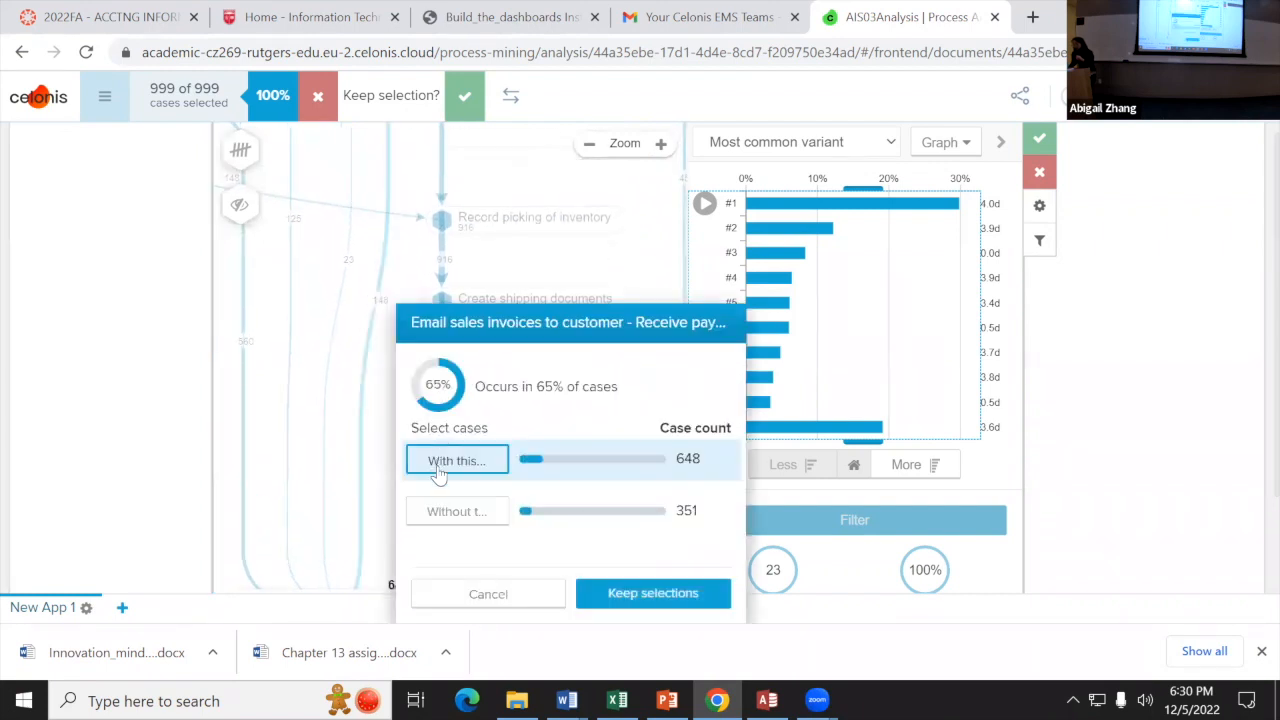
{"action": "left_click", "coordinate": [352, 384]}
{"action": "left_click_drag", "start_coordinate": [373, 364], "coordinate": [397, 506]}
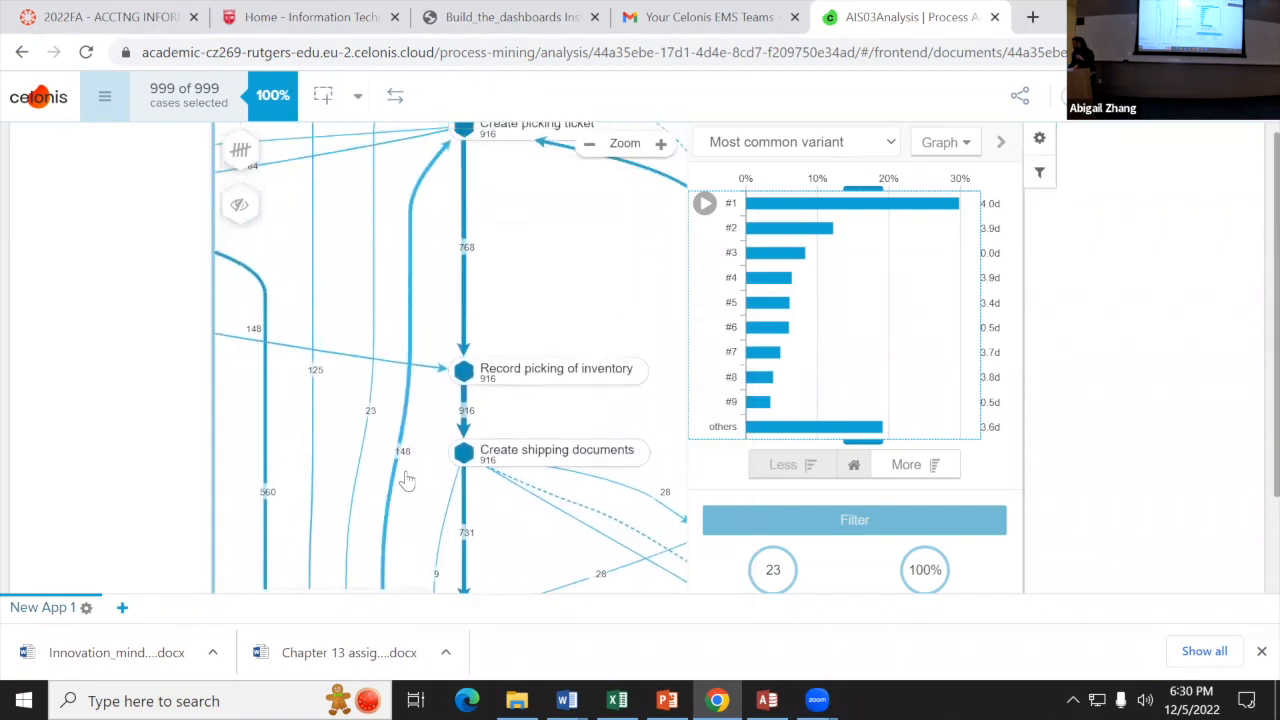
{"action": "left_click", "coordinate": [406, 481]}
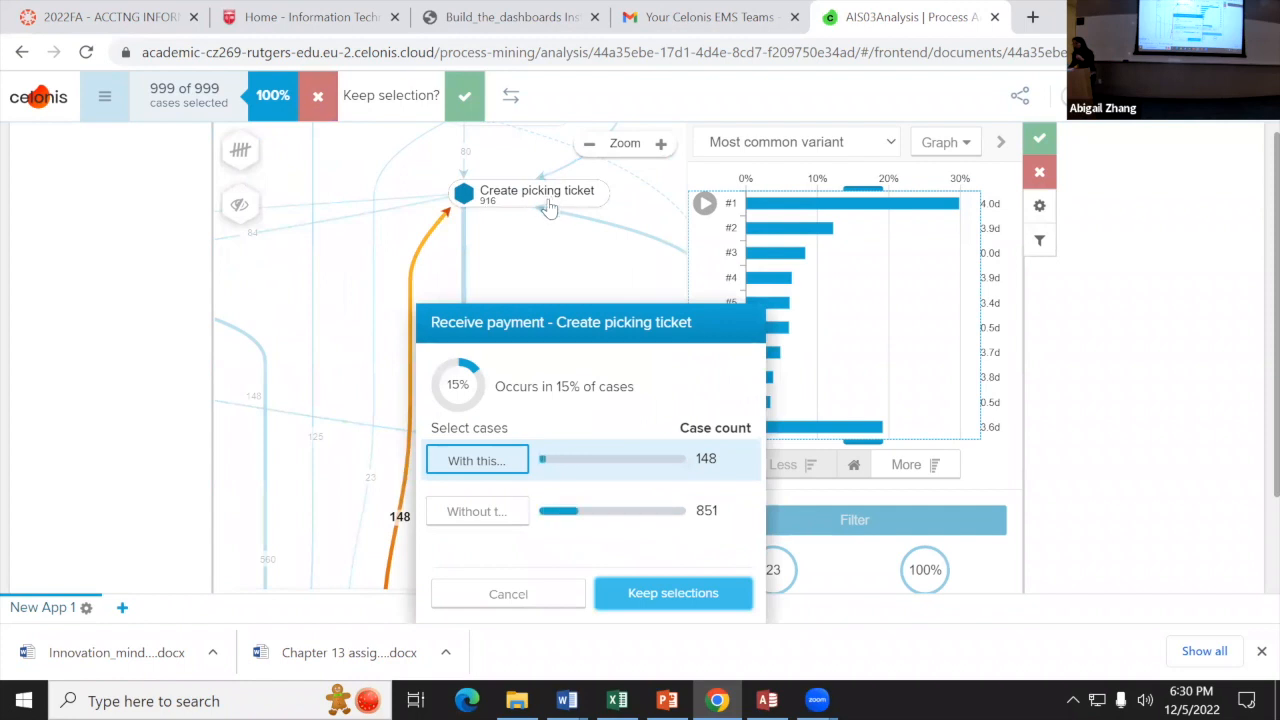
{"action": "left_click", "coordinate": [489, 276]}
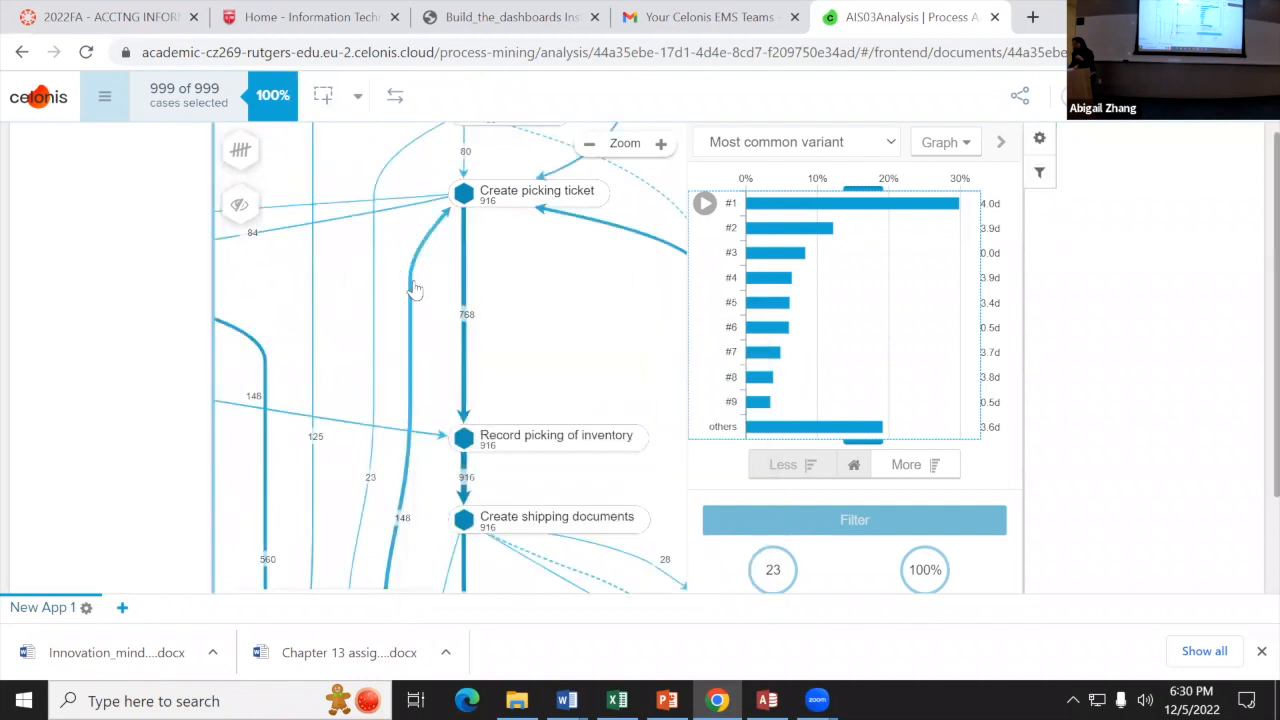
{"action": "left_click", "coordinate": [399, 518]}
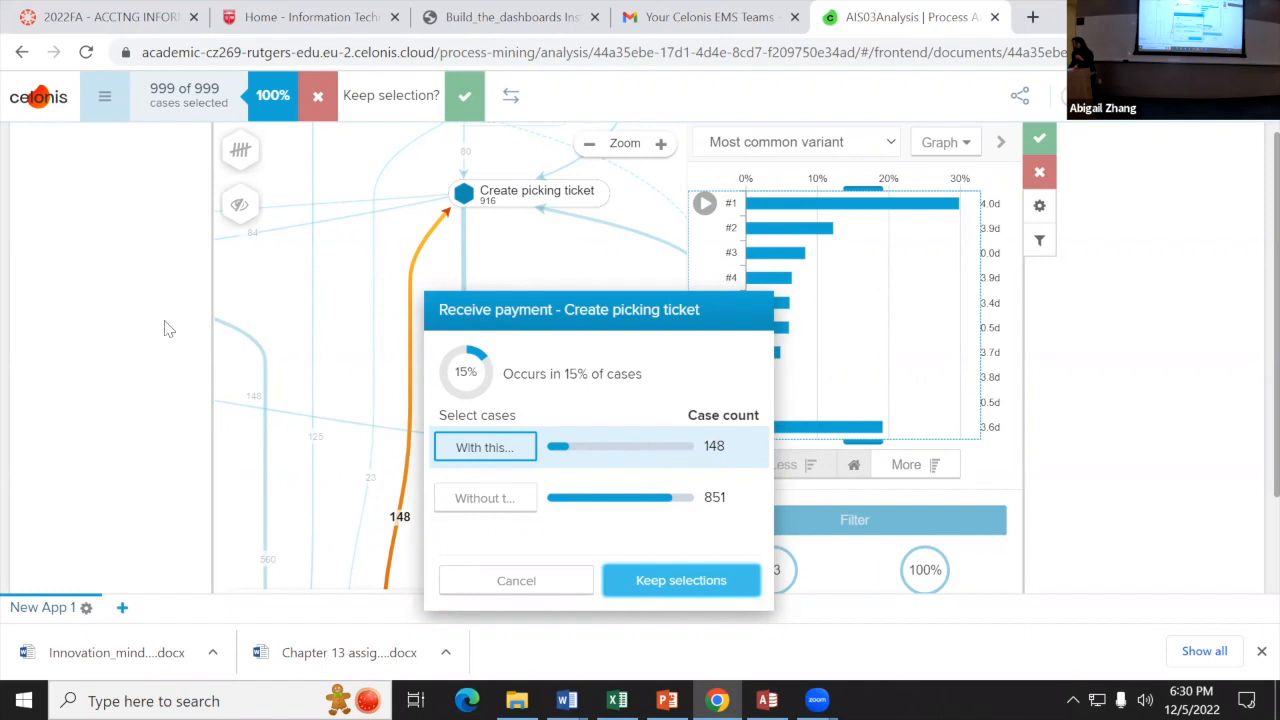
{"action": "left_click", "coordinate": [146, 279]}
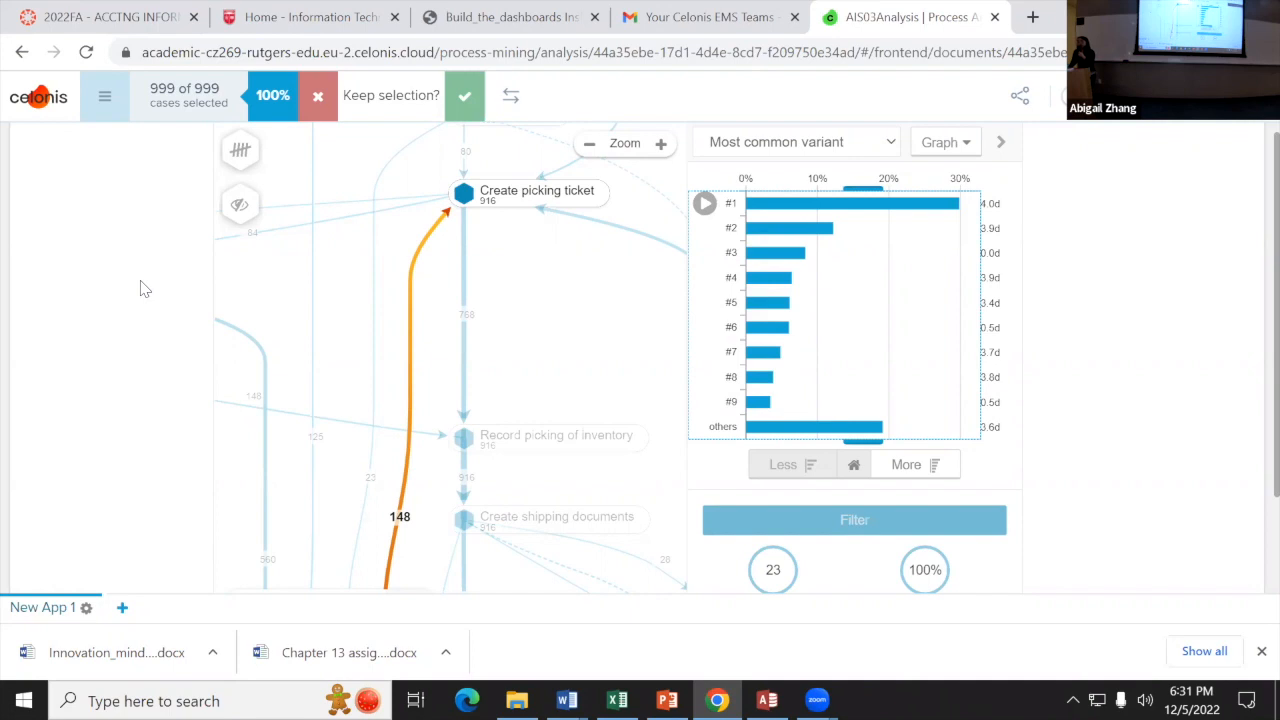
Step: Find the Order to Cash Process Mining Dashboard example in the Build_the_dashboards instruction PDF and read its summary metrics and activity chart
{"action": "mouse_move", "coordinate": [733, 282]}
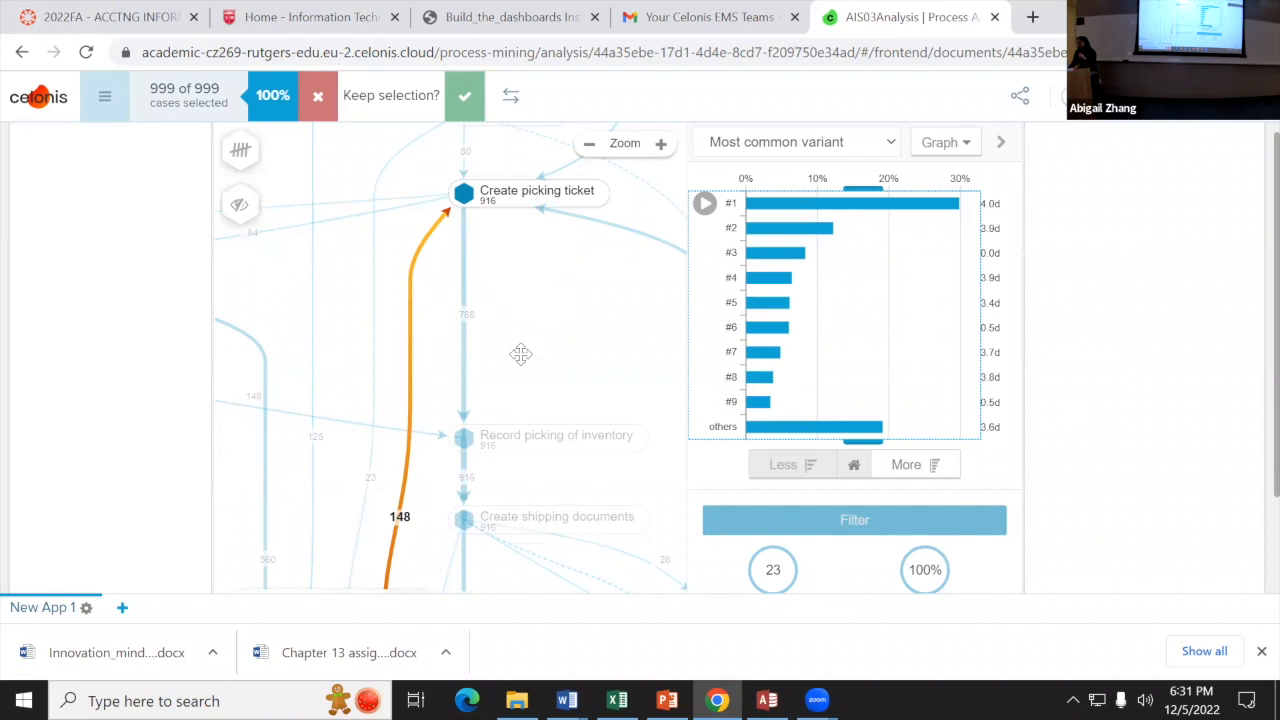
{"action": "left_click", "coordinate": [449, 35]}
{"action": "scroll", "coordinate": [460, 415], "scroll_direction": "down", "scroll_amount": 5}
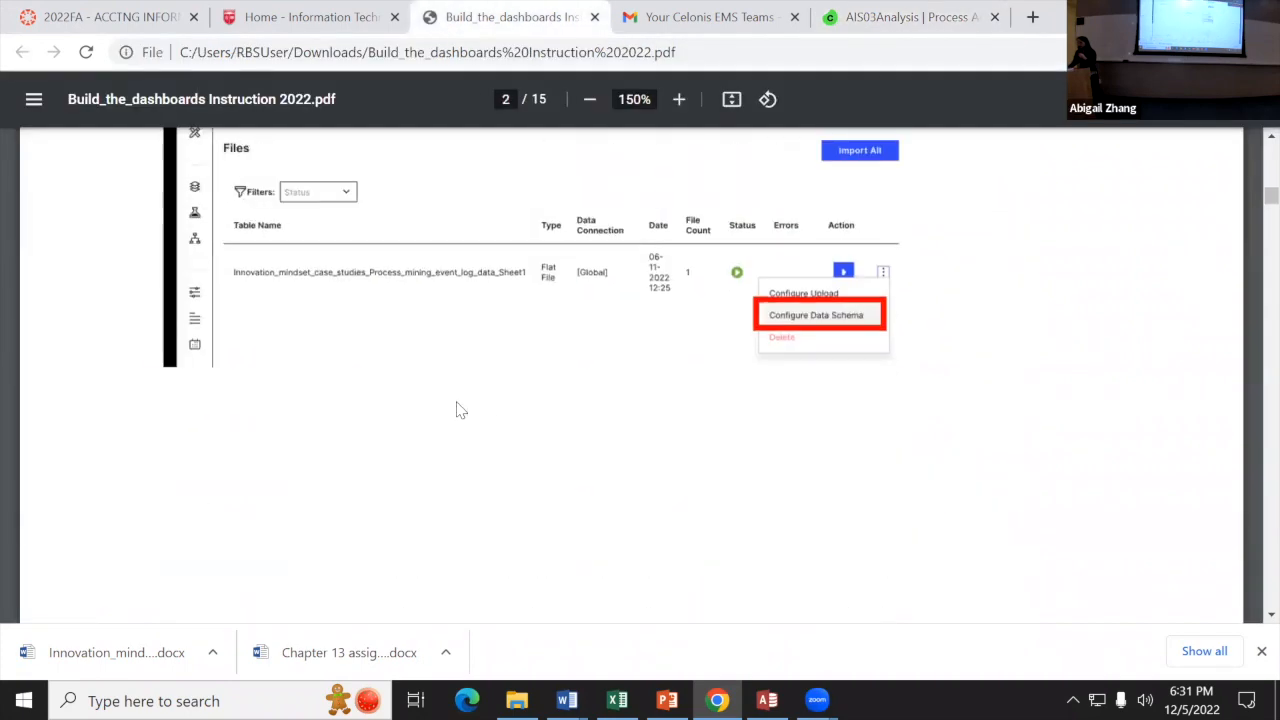
{"action": "scroll", "coordinate": [459, 410], "scroll_direction": "up", "scroll_amount": 15}
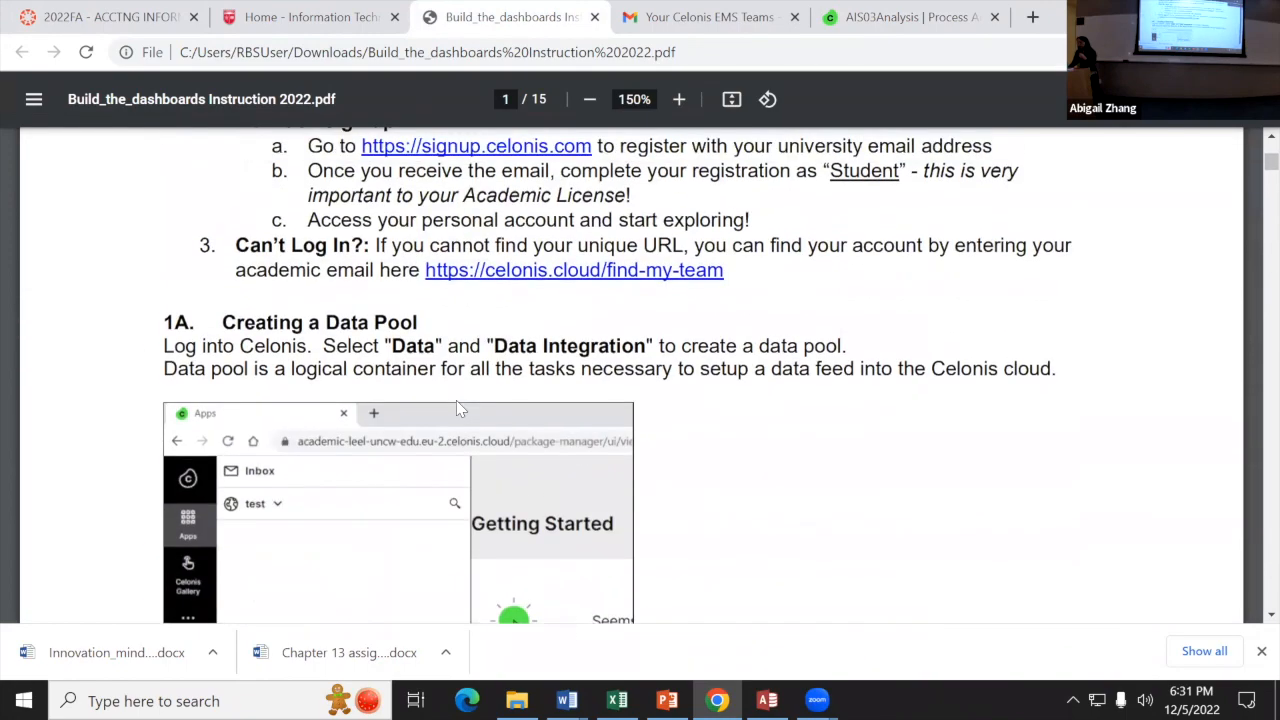
{"action": "scroll", "coordinate": [456, 408], "scroll_direction": "up", "scroll_amount": 4}
{"action": "scroll", "coordinate": [456, 408], "scroll_direction": "down", "scroll_amount": 12}
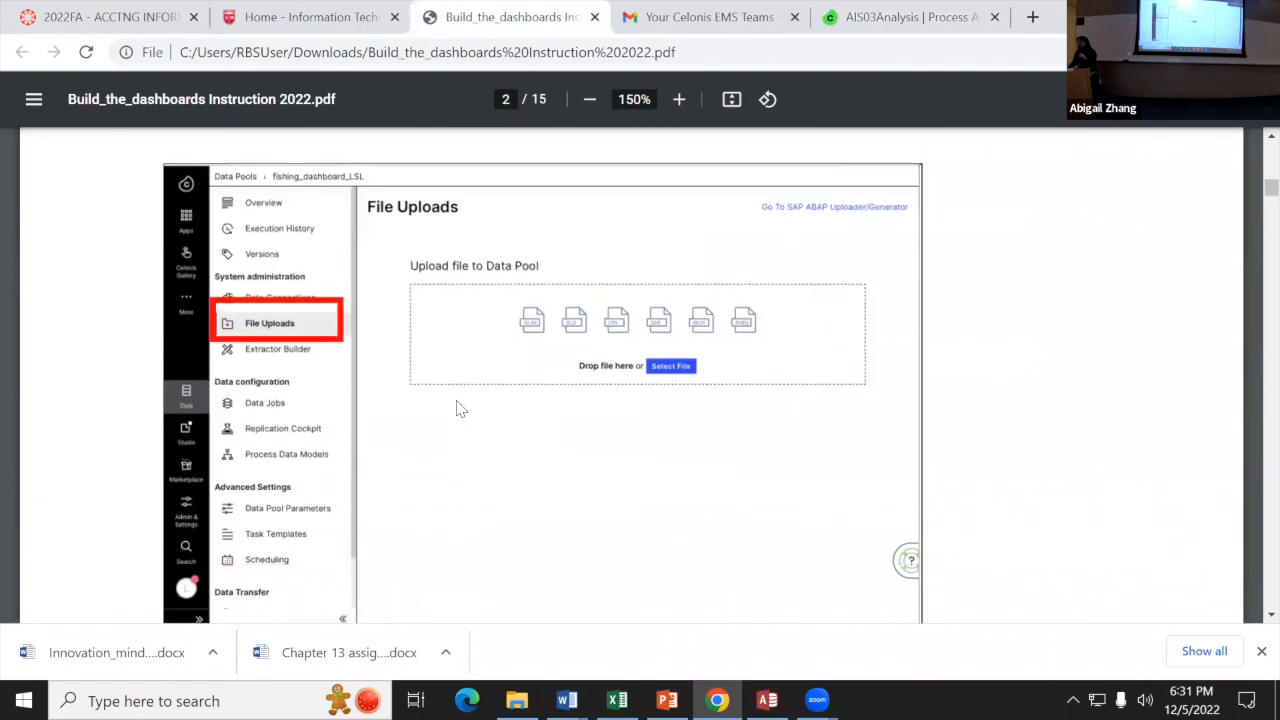
{"action": "scroll", "coordinate": [459, 408], "scroll_direction": "down", "scroll_amount": 15}
{"action": "scroll", "coordinate": [475, 409], "scroll_direction": "down", "scroll_amount": 20}
{"action": "scroll", "coordinate": [475, 409], "scroll_direction": "down", "scroll_amount": 20}
{"action": "scroll", "coordinate": [475, 409], "scroll_direction": "down", "scroll_amount": 20}
{"action": "scroll", "coordinate": [475, 409], "scroll_direction": "down", "scroll_amount": 7}
{"action": "scroll", "coordinate": [475, 409], "scroll_direction": "up", "scroll_amount": 7}
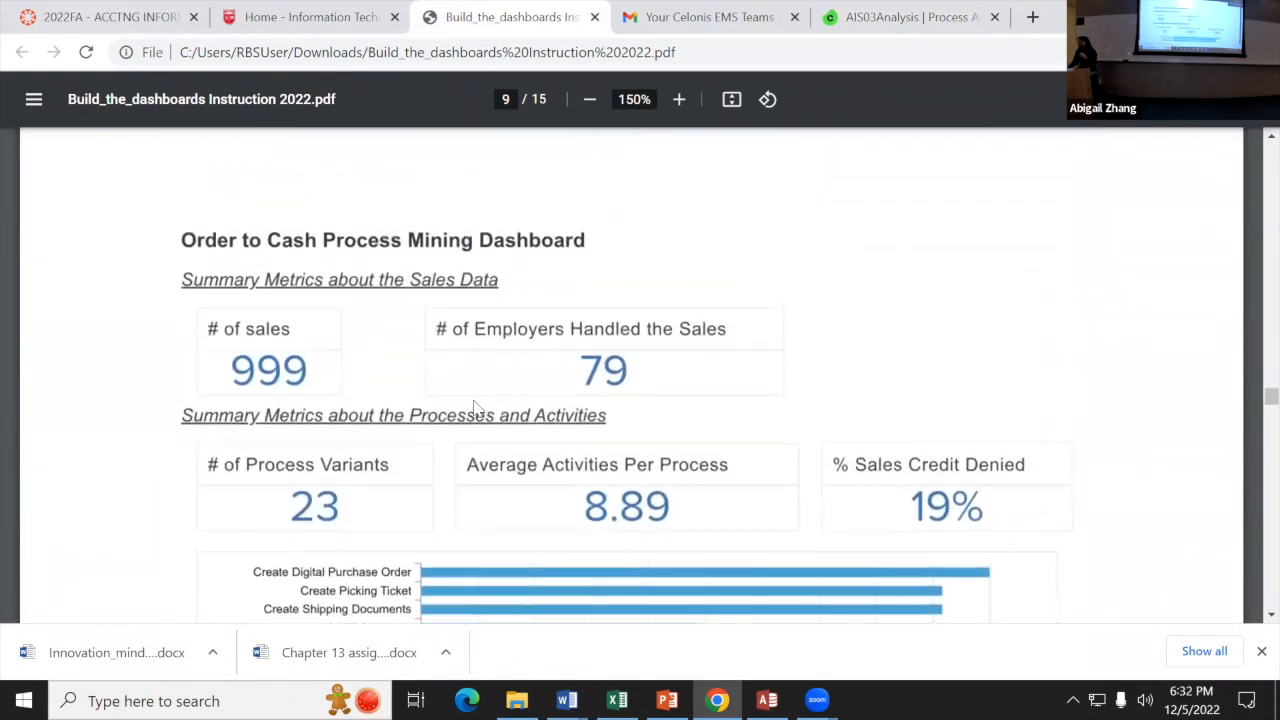
{"action": "scroll", "coordinate": [475, 409], "scroll_direction": "down", "scroll_amount": 1}
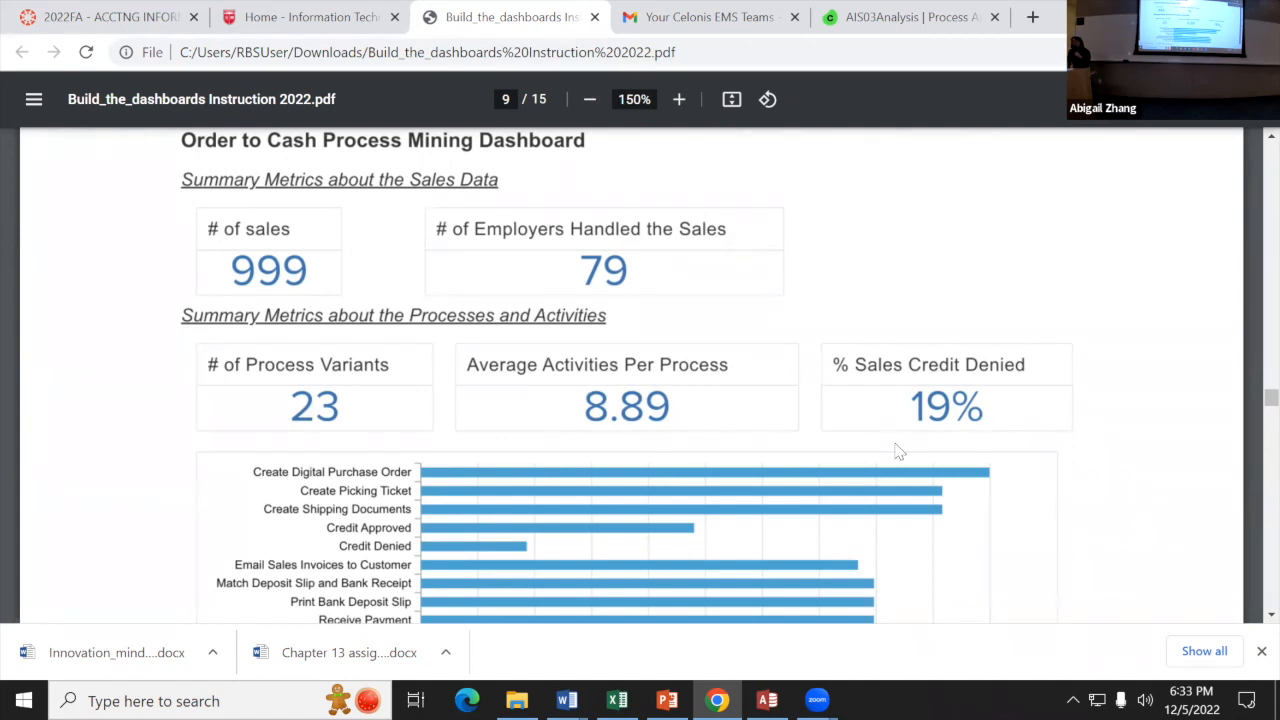
{"action": "scroll", "coordinate": [874, 500], "scroll_direction": "down", "scroll_amount": 1}
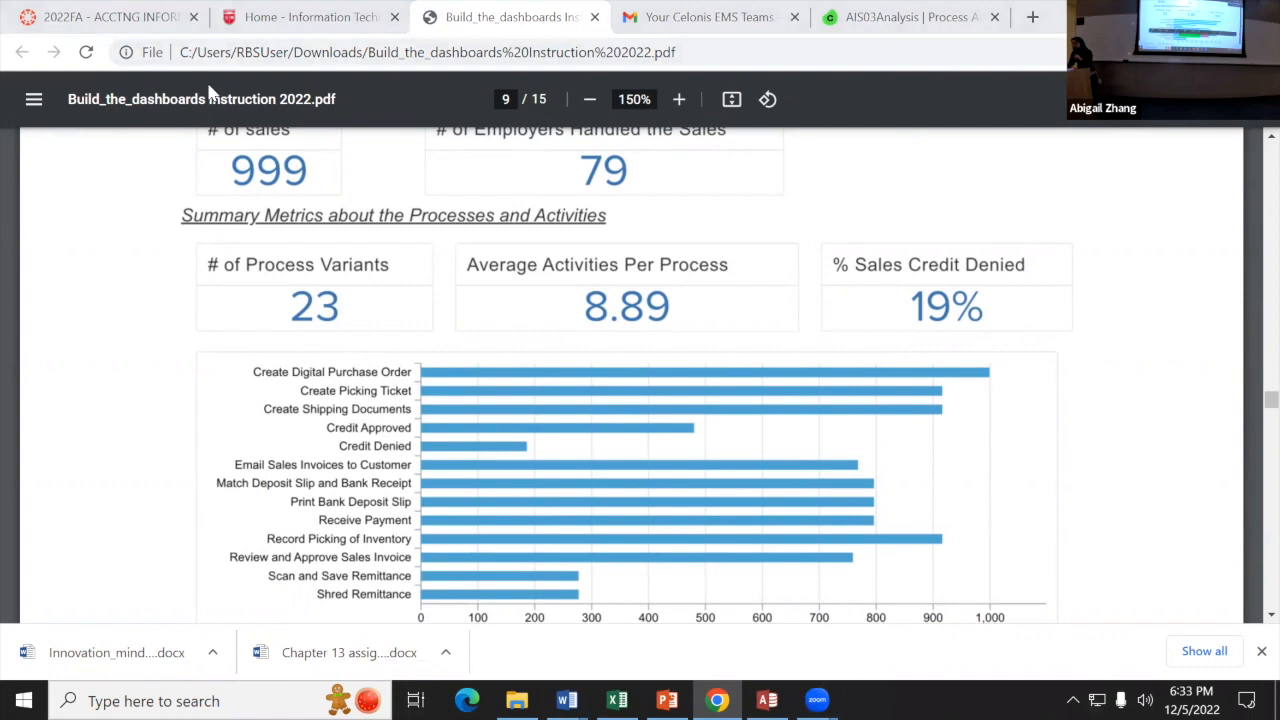
Step: Return to the AIS03Analysis process graph in Celonis
{"action": "left_click", "coordinate": [908, 24]}
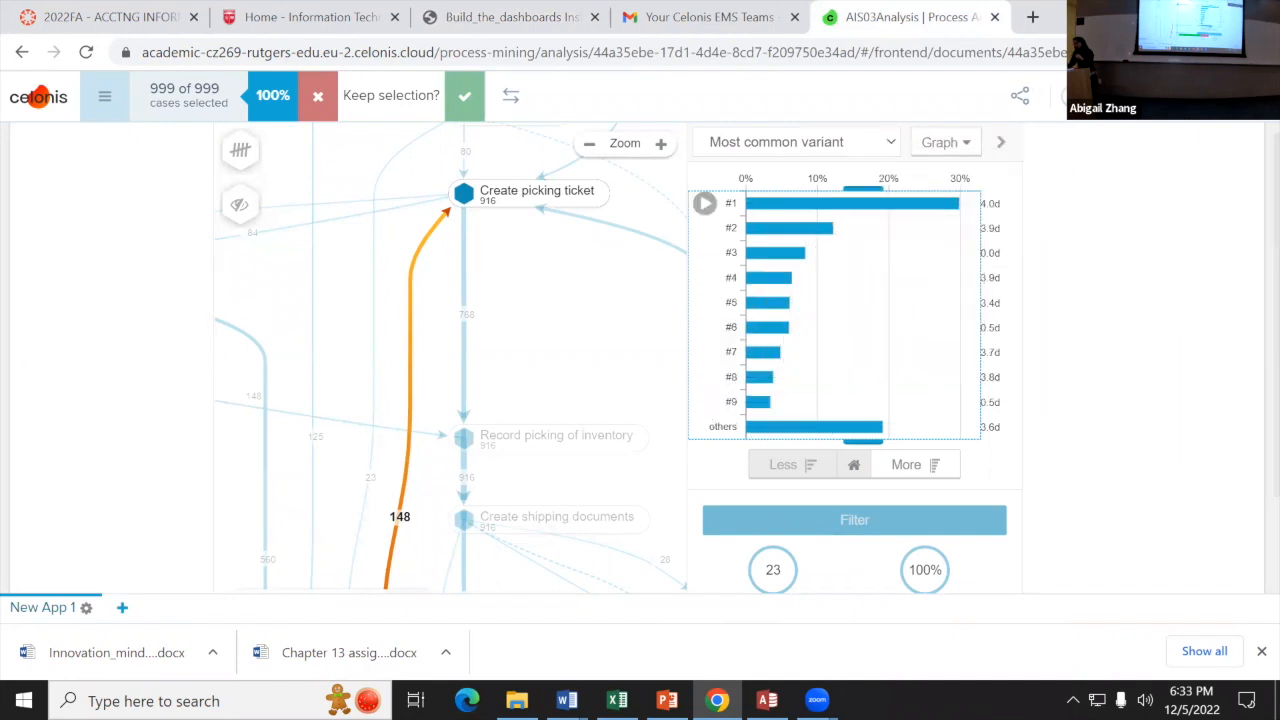
{"action": "left_click", "coordinate": [1150, 95]}
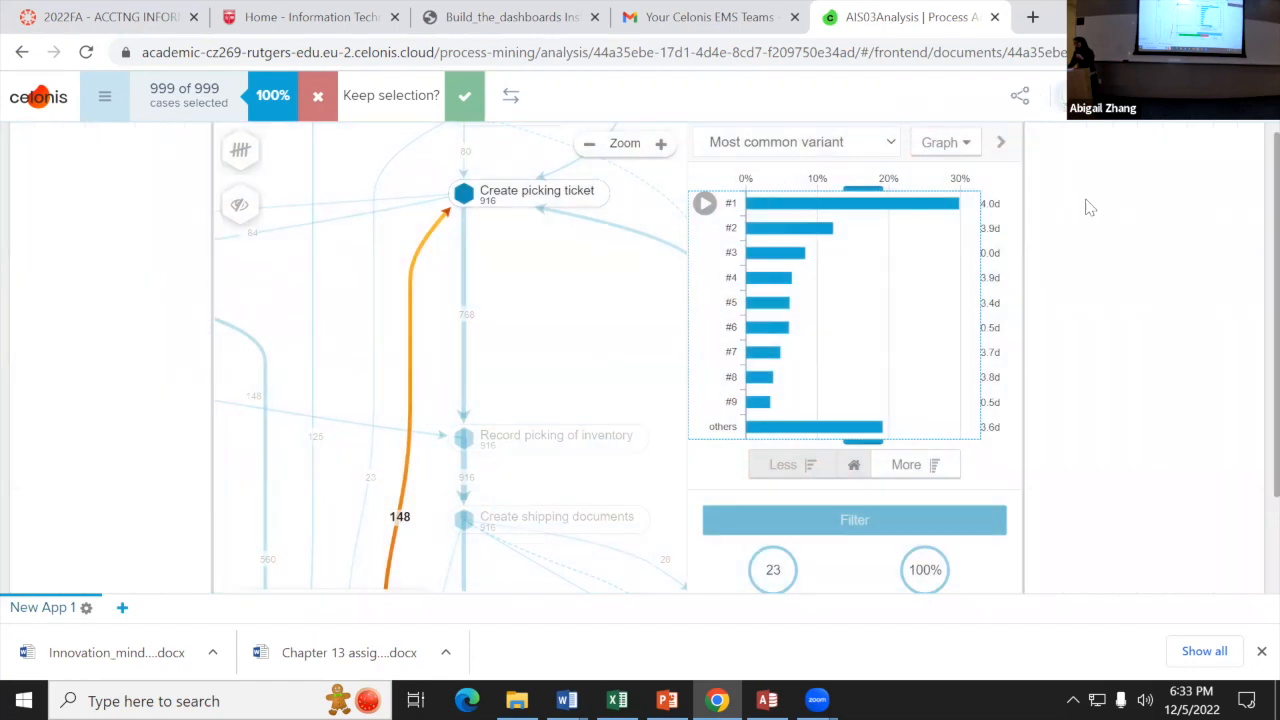
{"action": "left_click", "coordinate": [836, 205]}
{"action": "left_click_drag", "start_coordinate": [850, 214], "coordinate": [840, 438]}
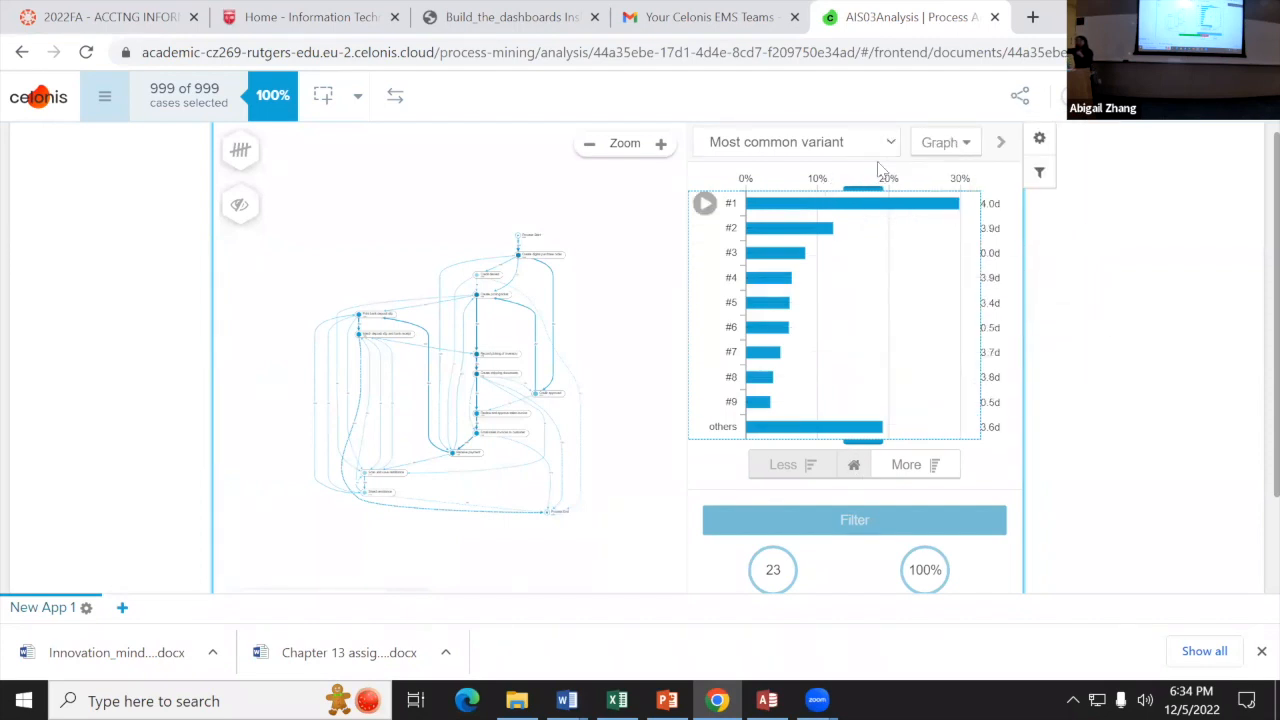
Step: Add a blank new app to the analysis and place a Number component on its canvas
{"action": "left_click", "coordinate": [124, 617]}
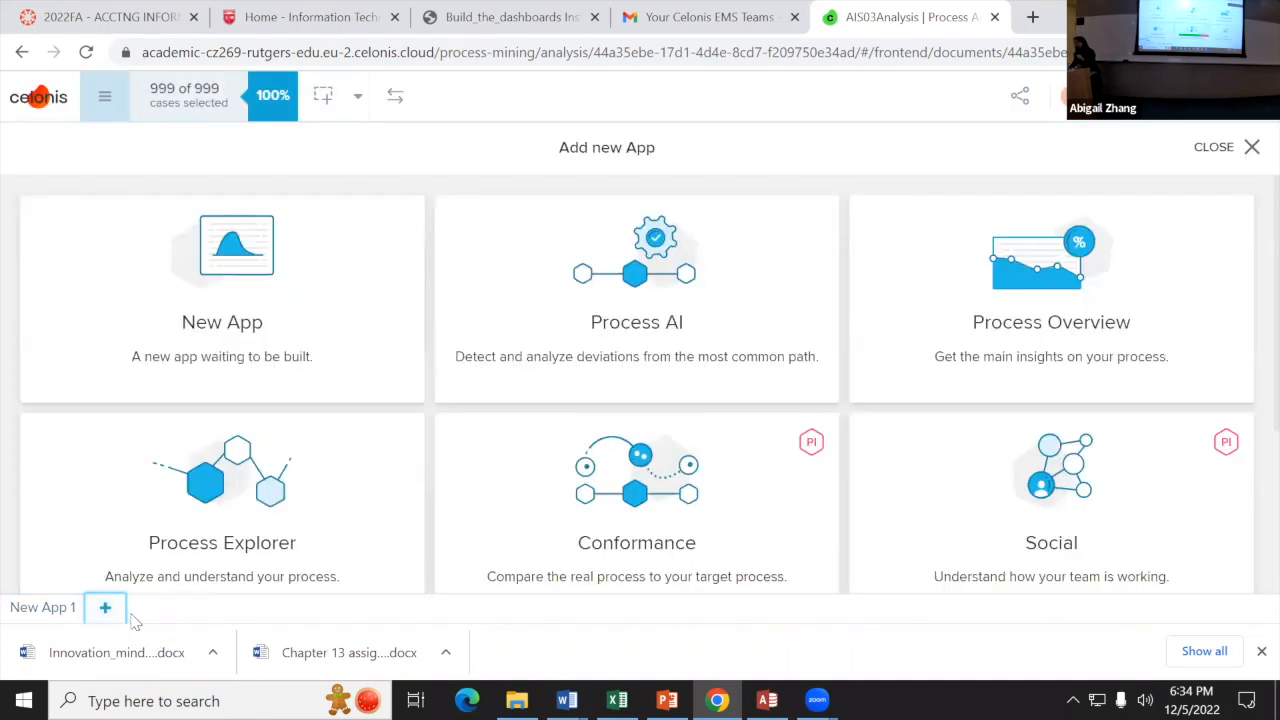
{"action": "left_click", "coordinate": [236, 279]}
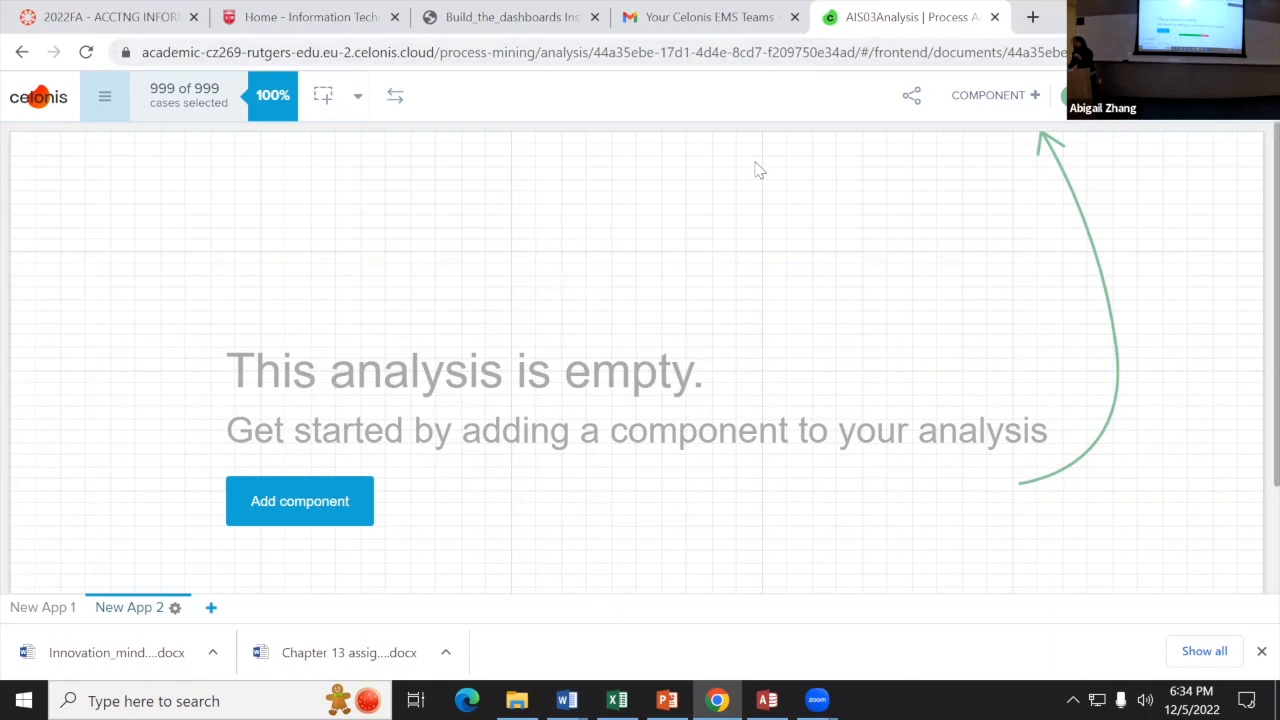
{"action": "left_click", "coordinate": [993, 98]}
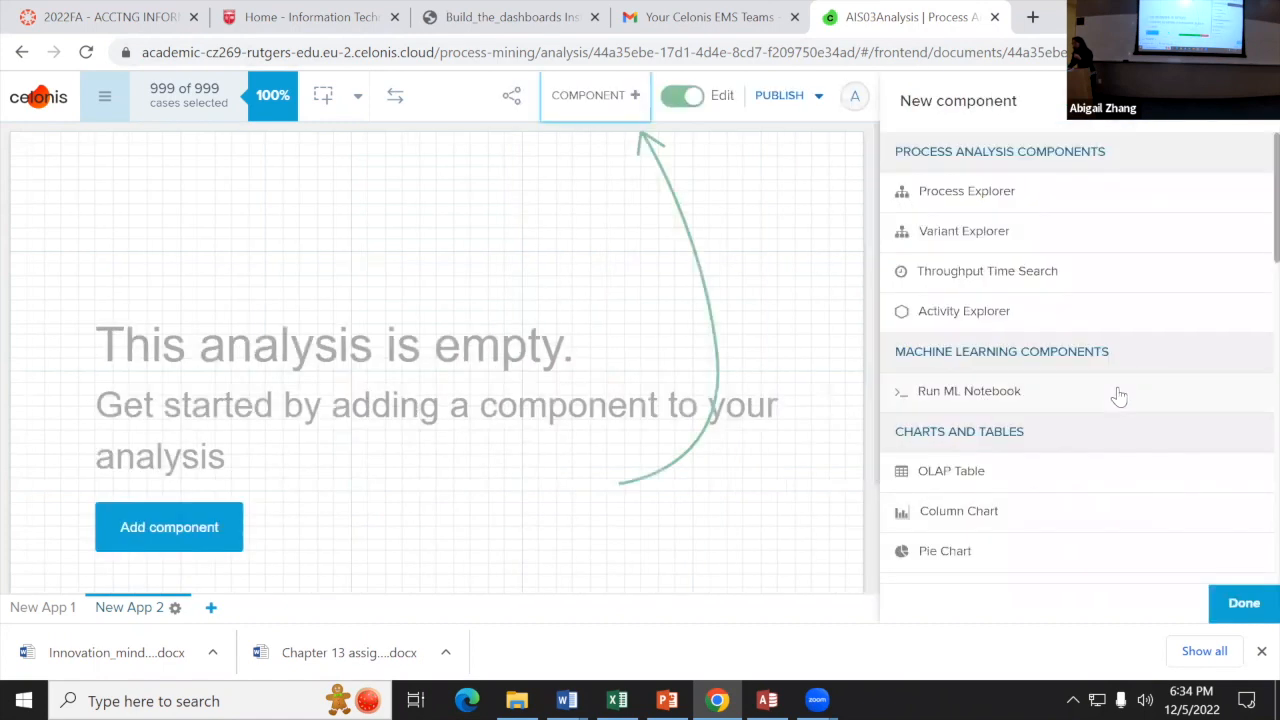
{"action": "scroll", "coordinate": [1110, 396], "scroll_direction": "down", "scroll_amount": 6}
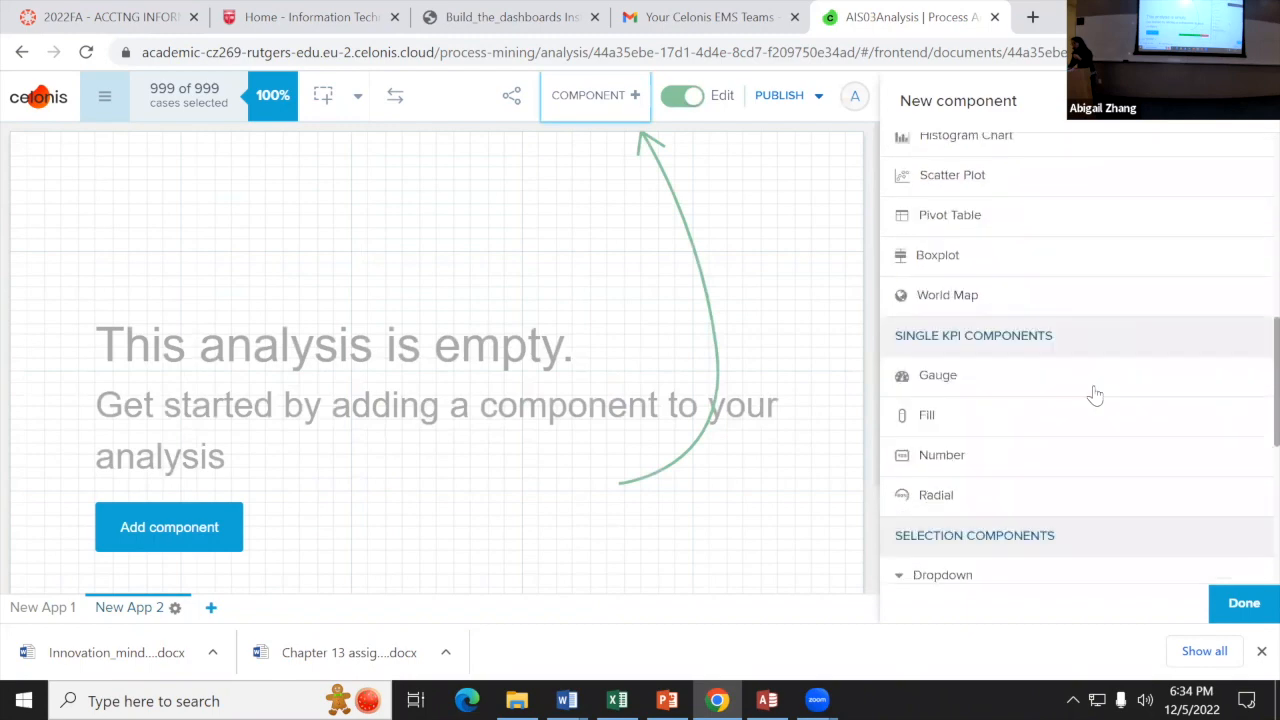
{"action": "scroll", "coordinate": [1095, 395], "scroll_direction": "down", "scroll_amount": 1}
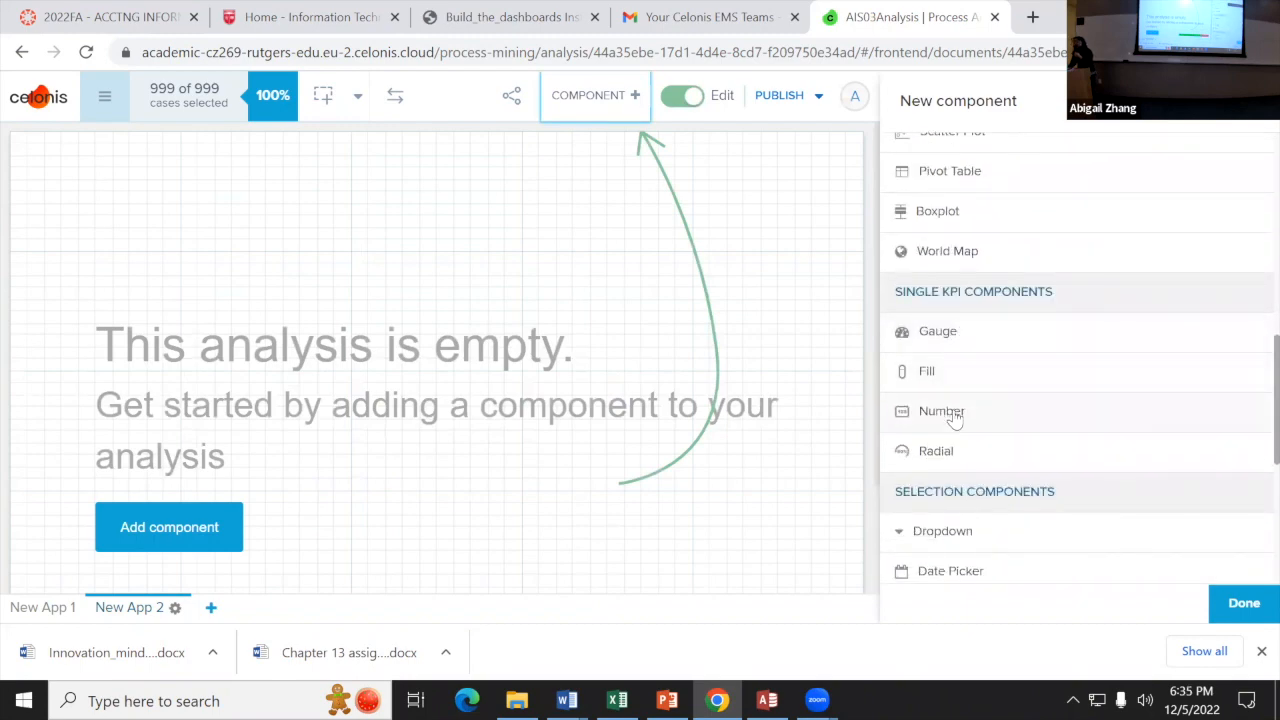
{"action": "left_click", "coordinate": [945, 412]}
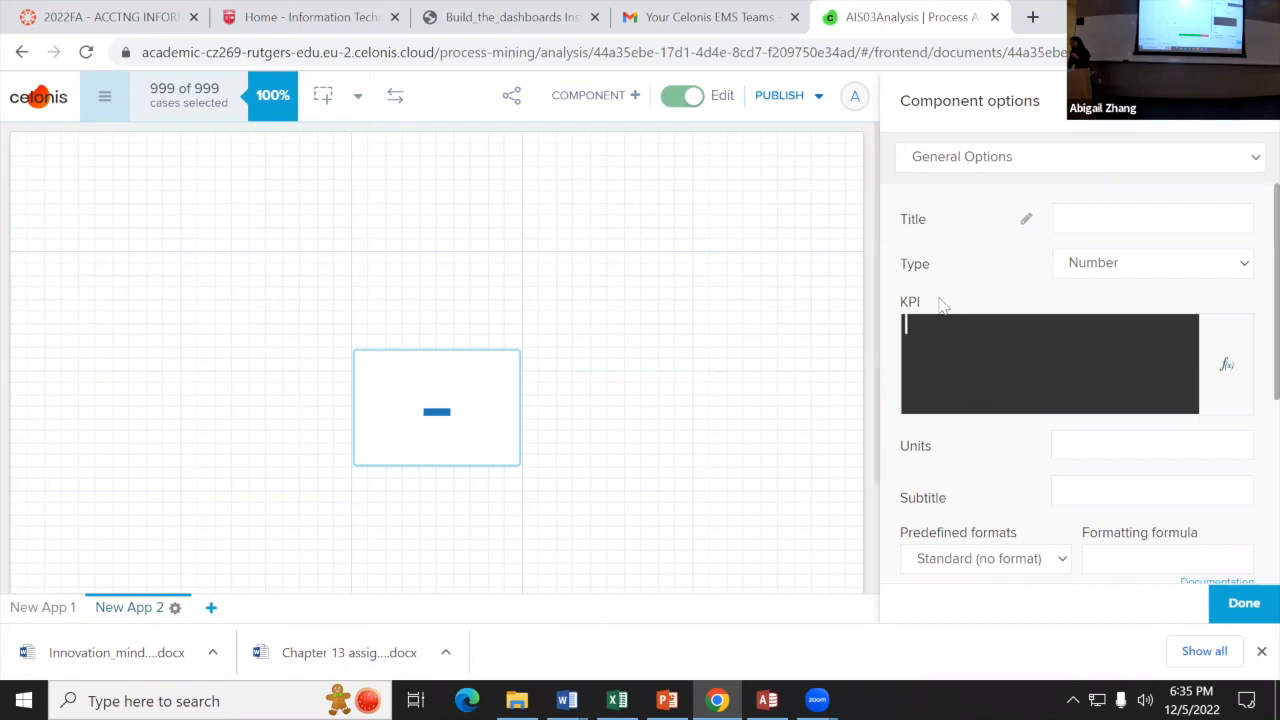
Step: Set the Number component's KPI formula to the predefined Case count
{"action": "left_click", "coordinate": [1226, 356]}
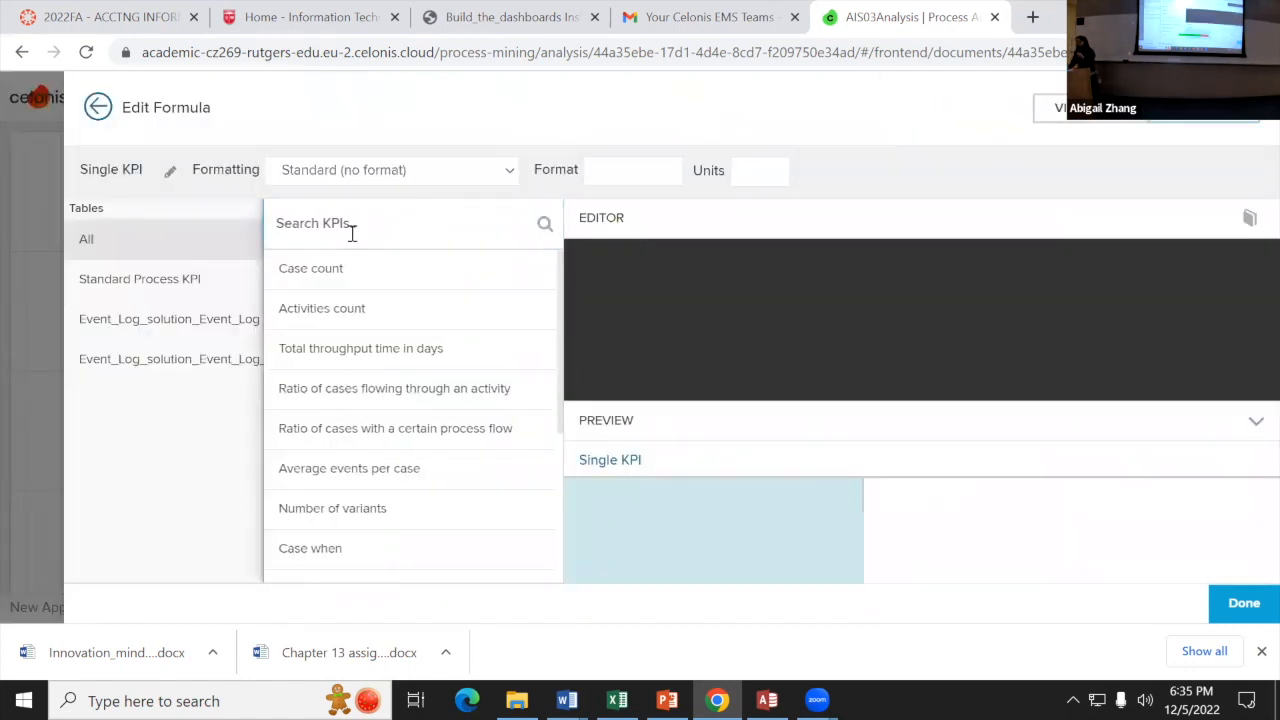
{"action": "left_click", "coordinate": [305, 280]}
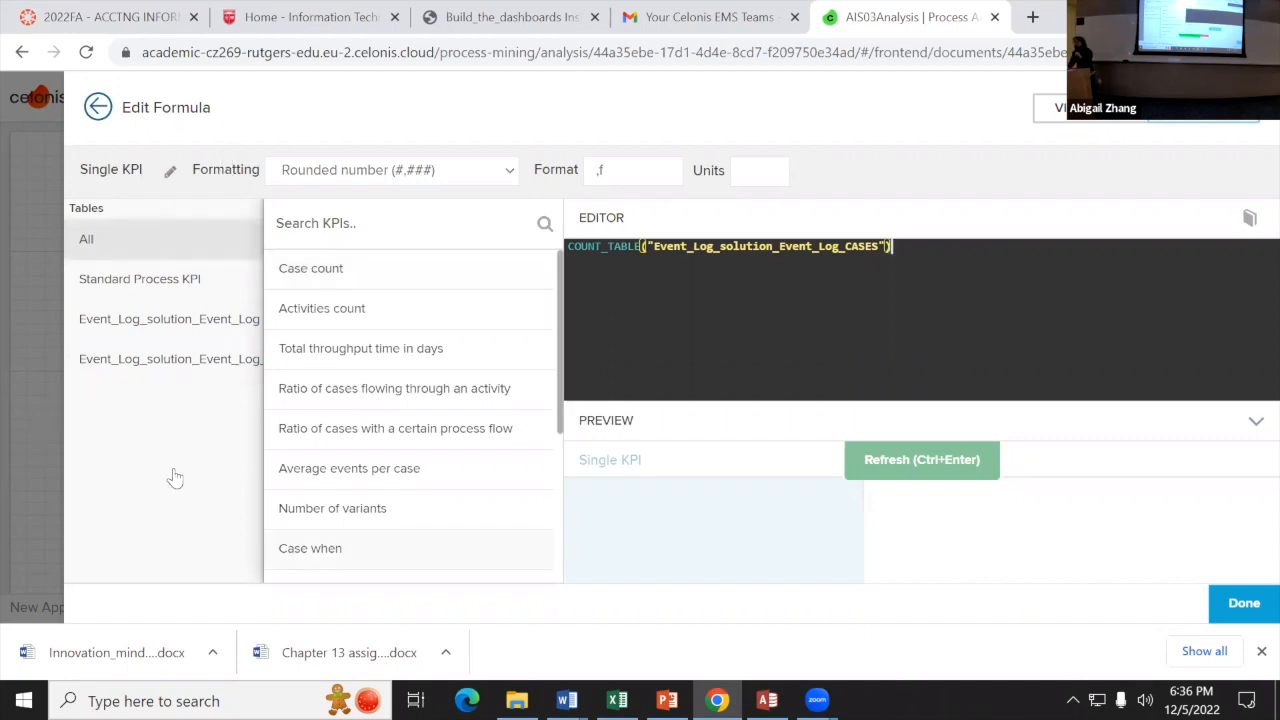
{"action": "left_click", "coordinate": [1222, 608]}
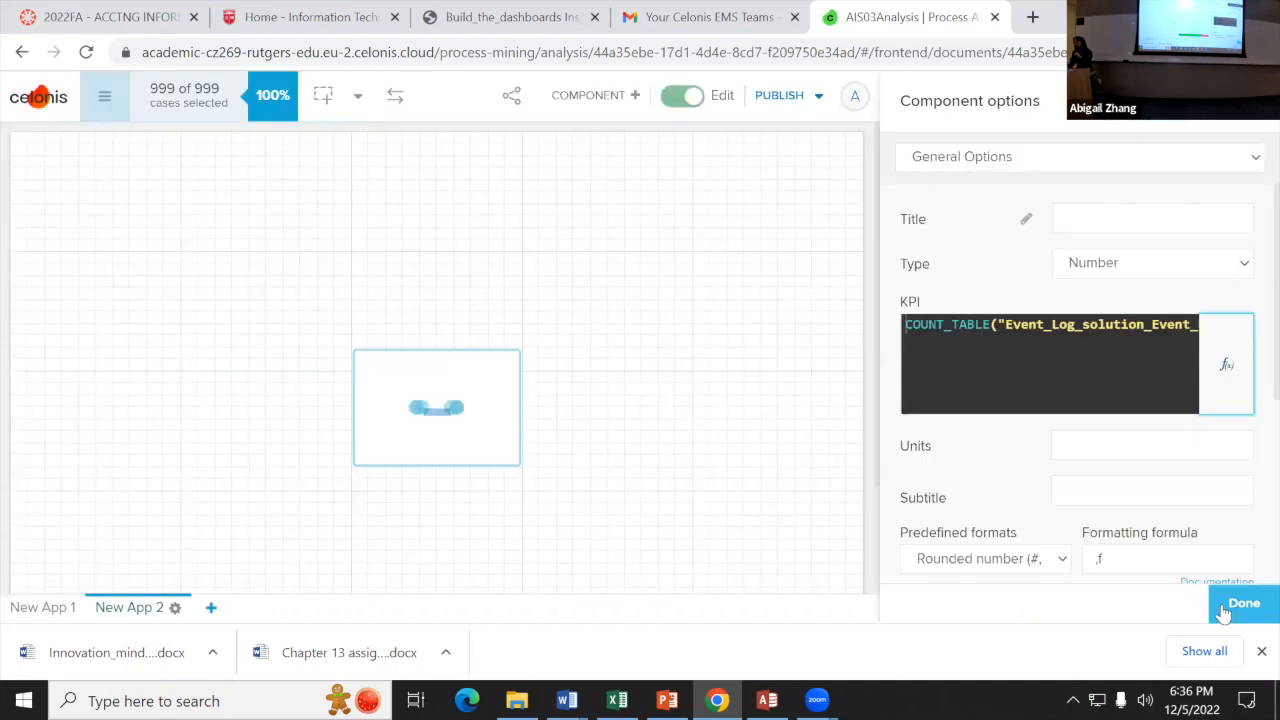
Step: Move the case count component to the upper-left area of the canvas and title it "# unique transactions"
{"action": "left_click_drag", "start_coordinate": [449, 398], "coordinate": [182, 263]}
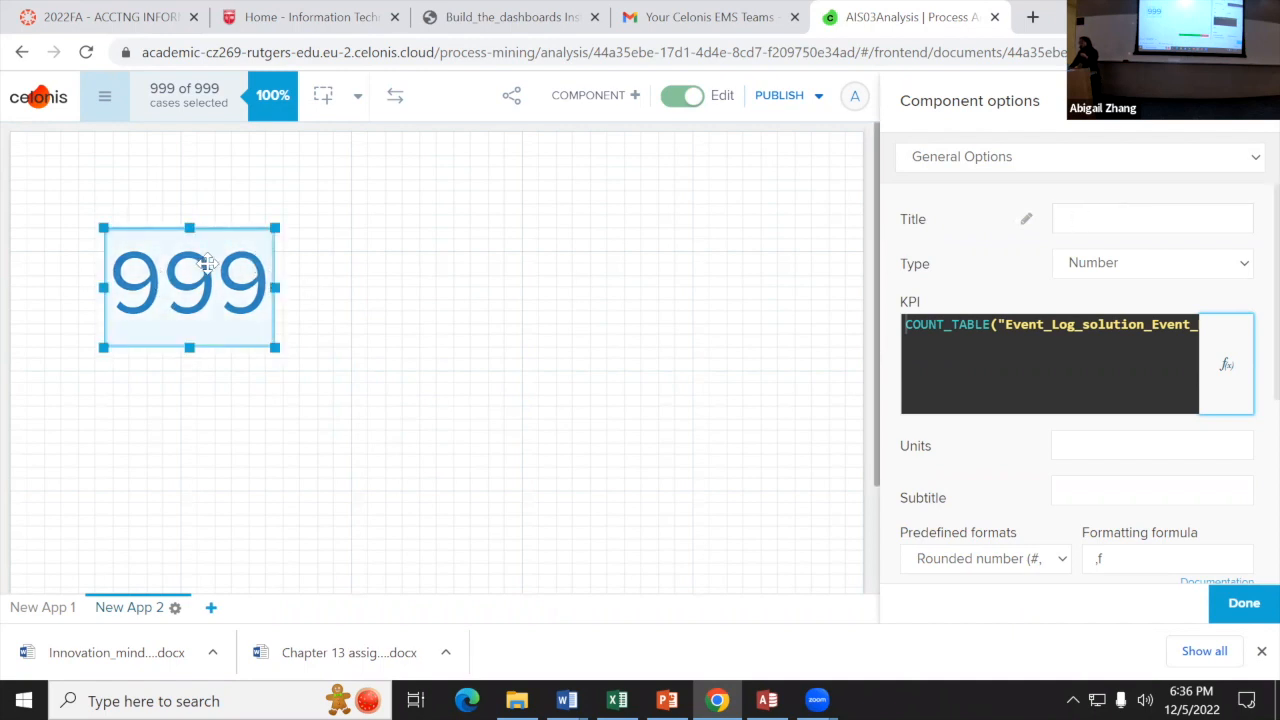
{"action": "left_click", "coordinate": [1079, 218]}
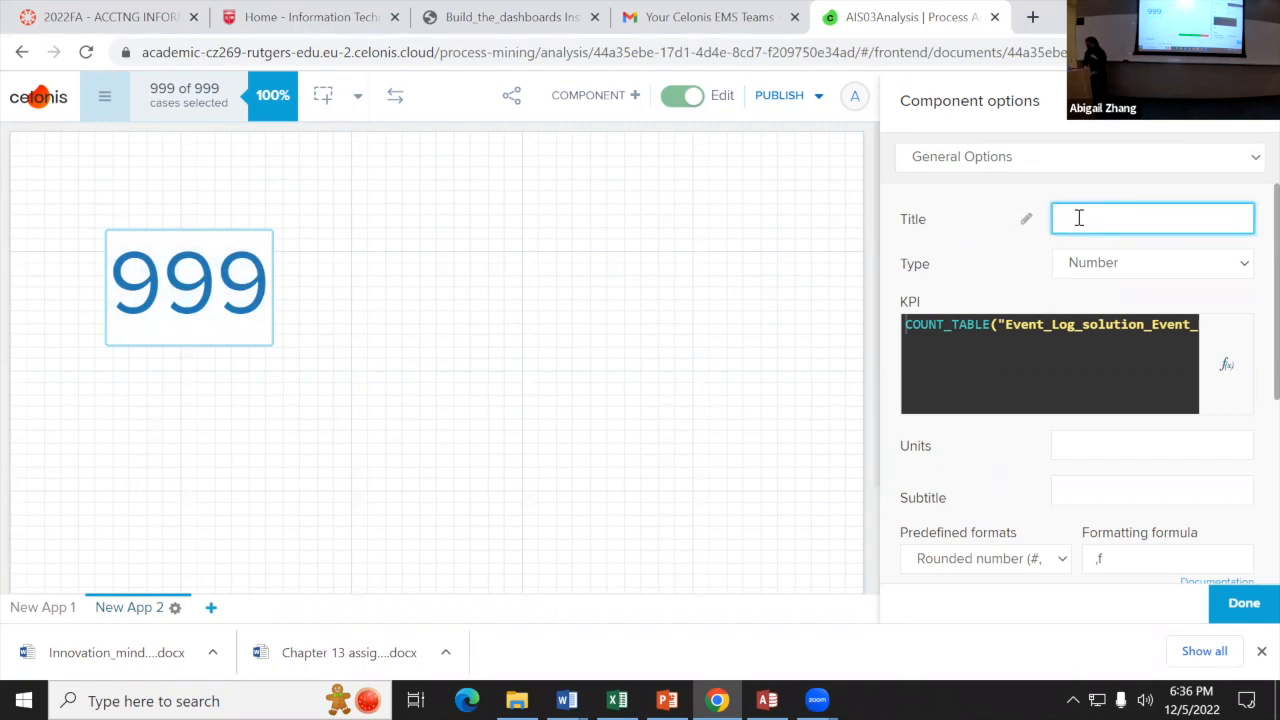
{"action": "type", "text": "# uni"}
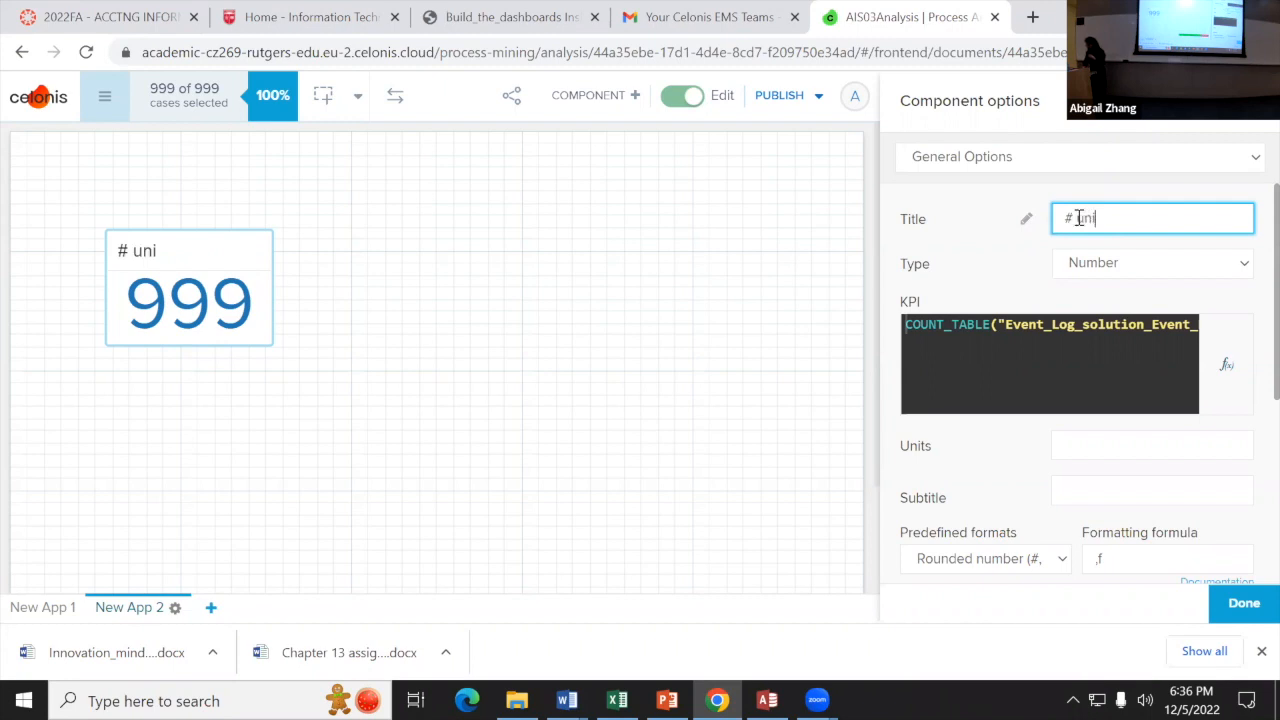
{"action": "type", "text": "que trans"}
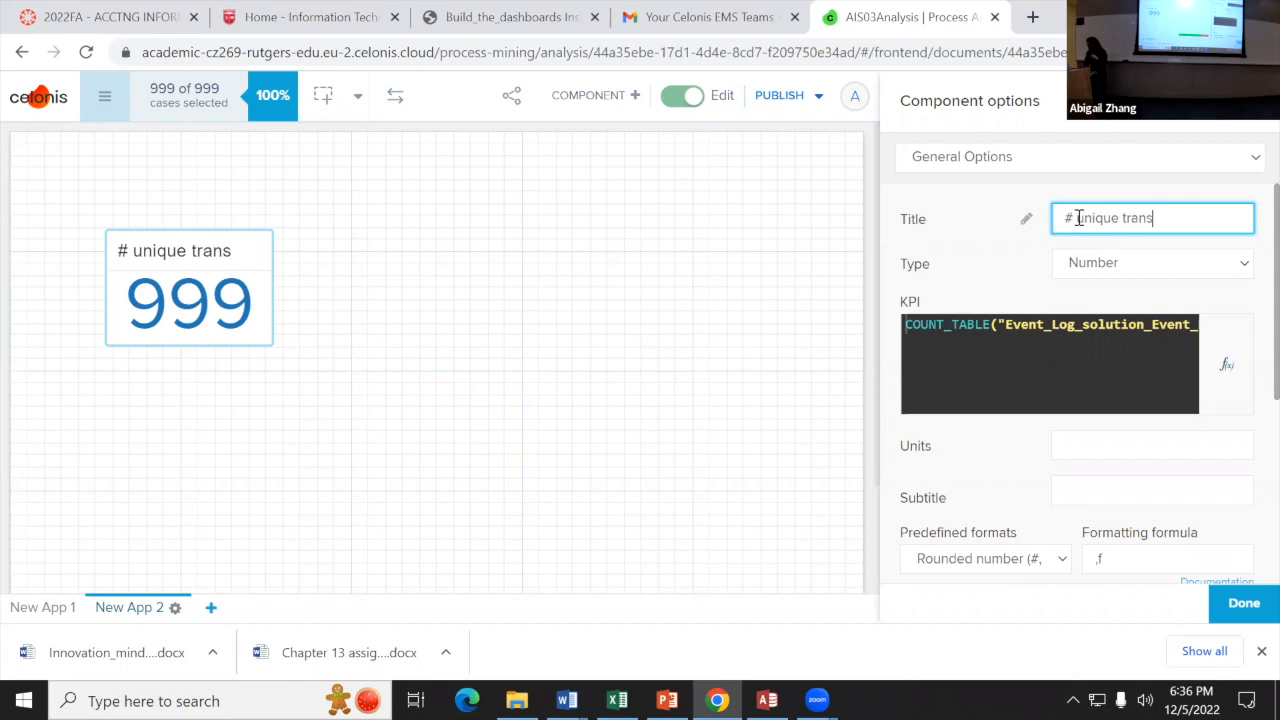
{"action": "type", "text": "actions"}
{"action": "left_click", "coordinate": [1243, 605]}
Step: Shrink the # unique transactions component and shift it slightly to the right on the canvas
{"action": "left_click", "coordinate": [320, 340]}
{"action": "left_click_drag", "start_coordinate": [397, 345], "coordinate": [322, 318]}
{"action": "left_click_drag", "start_coordinate": [200, 262], "coordinate": [242, 266]}
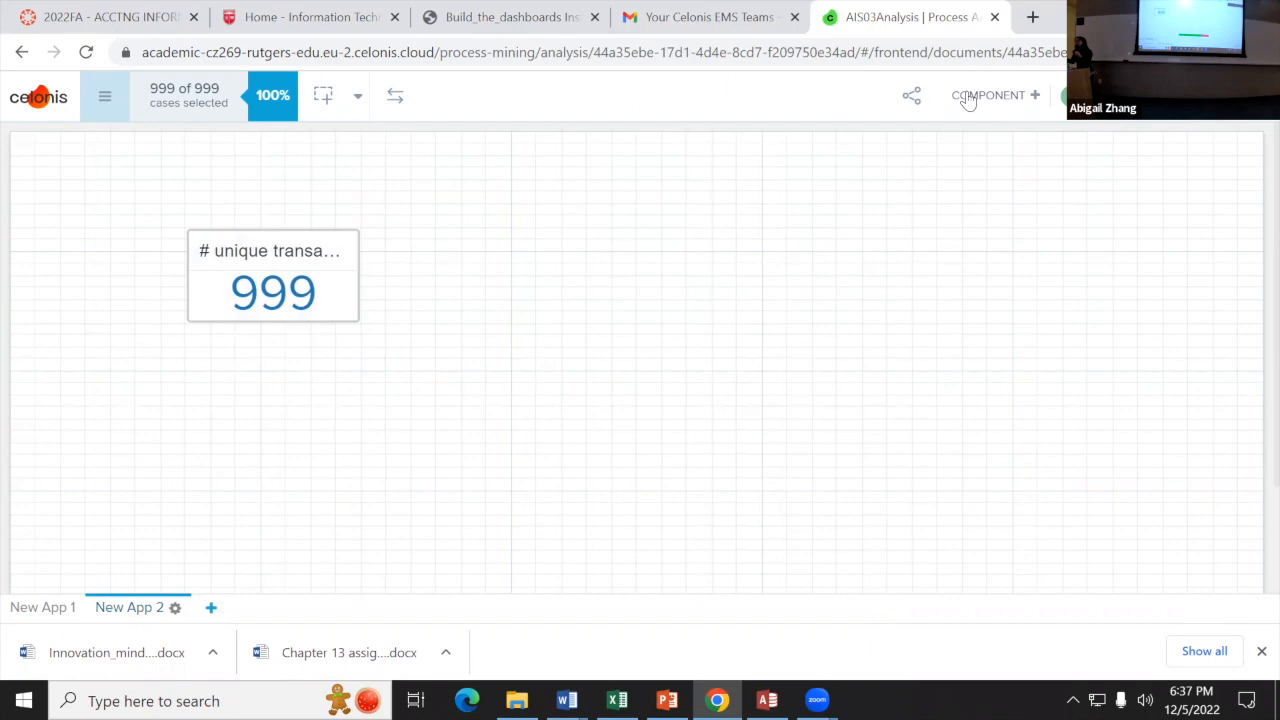
Step: Add a second Number component to the dashboard canvas
{"action": "left_click", "coordinate": [1003, 97]}
{"action": "scroll", "coordinate": [980, 347], "scroll_direction": "down", "scroll_amount": 8}
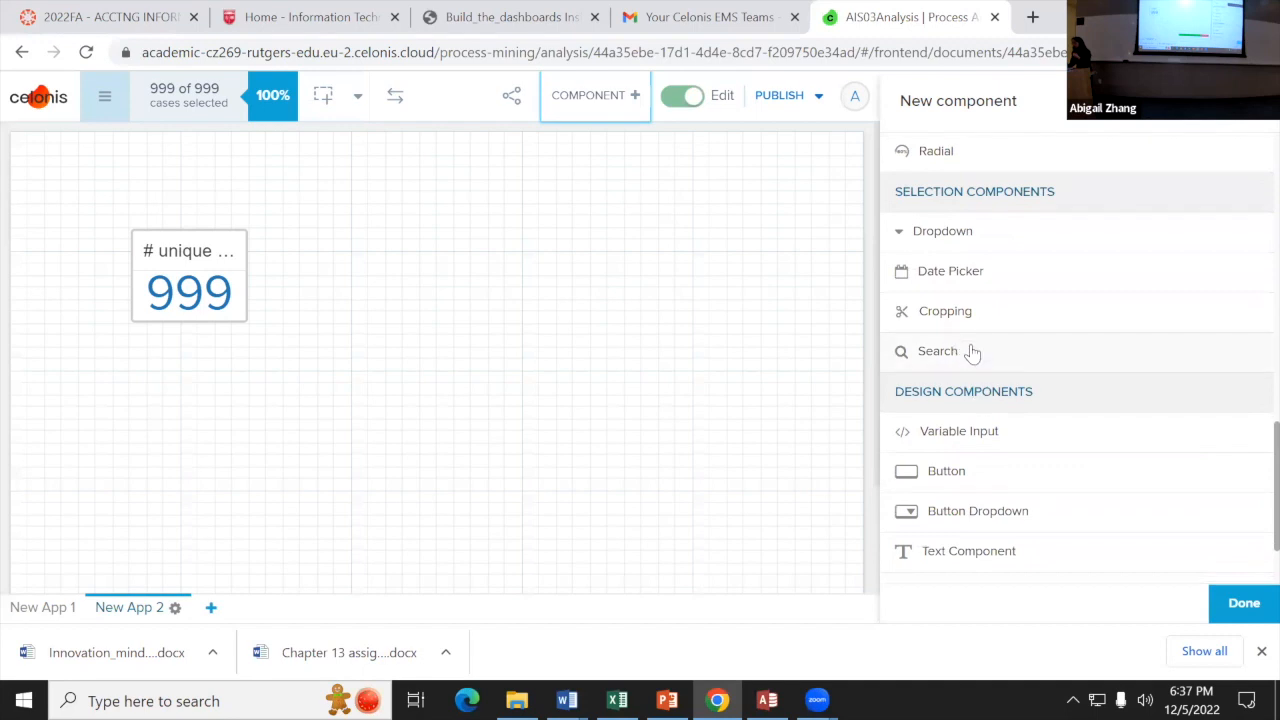
{"action": "scroll", "coordinate": [962, 450], "scroll_direction": "up", "scroll_amount": 2}
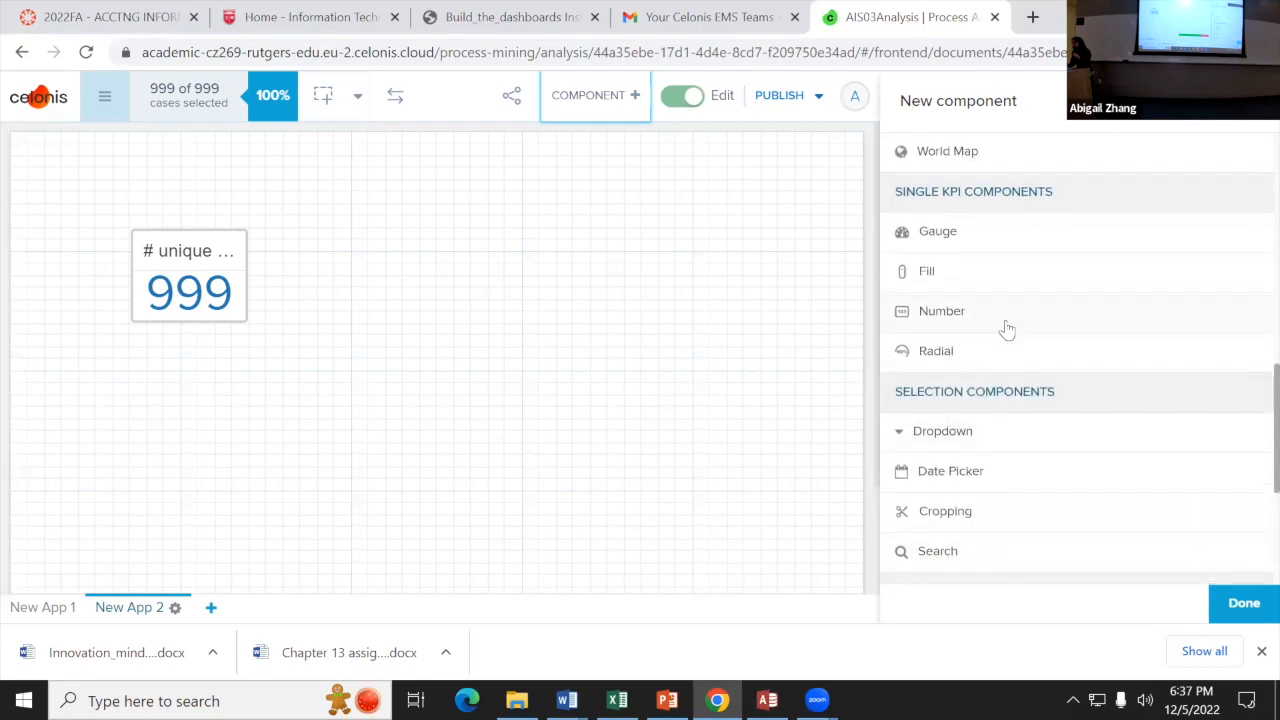
{"action": "left_click", "coordinate": [1006, 318]}
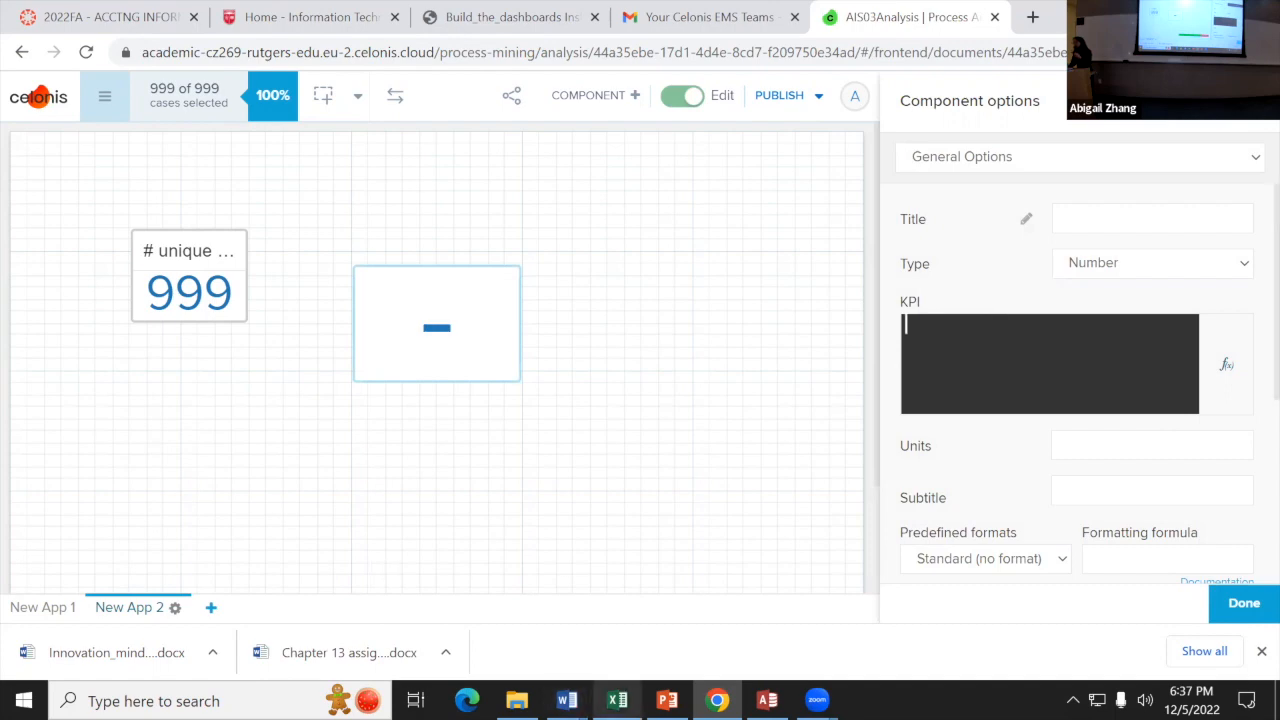
Step: Examine the empno1 and empno2 columns of the Event Log solution workbook in Excel, then return to Celonis
{"action": "left_click", "coordinate": [617, 700]}
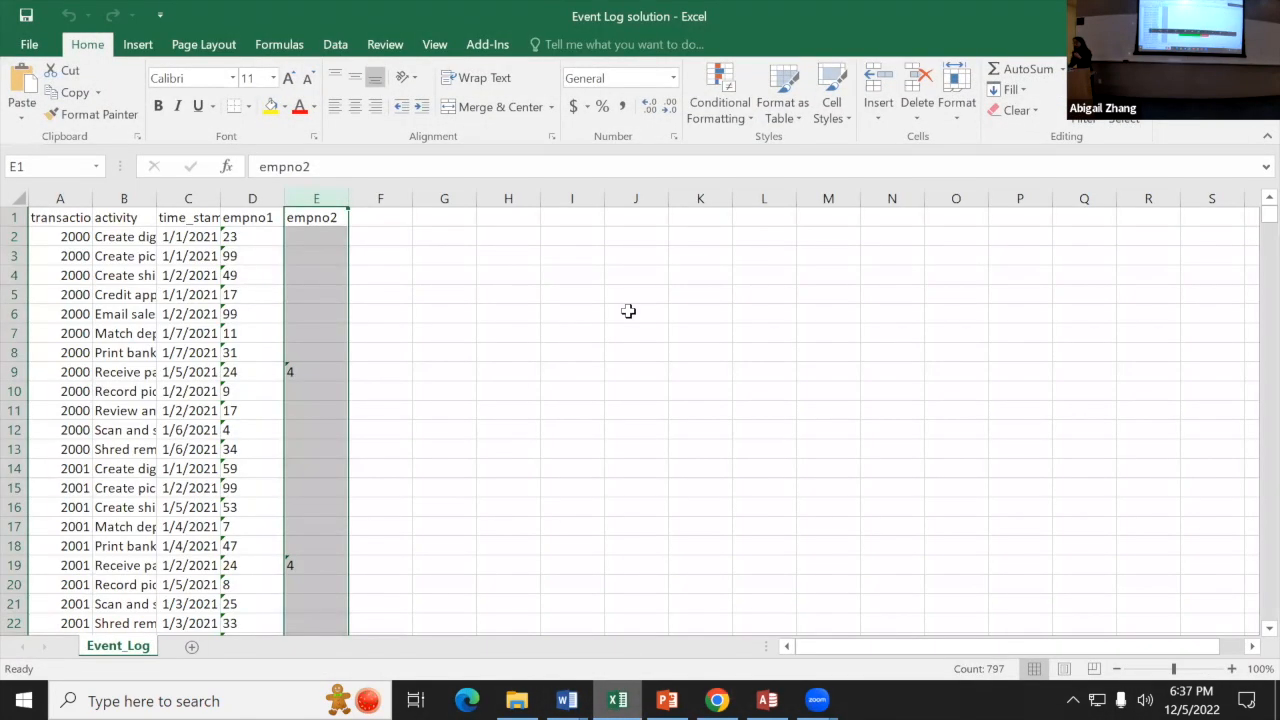
{"action": "left_click", "coordinate": [402, 238]}
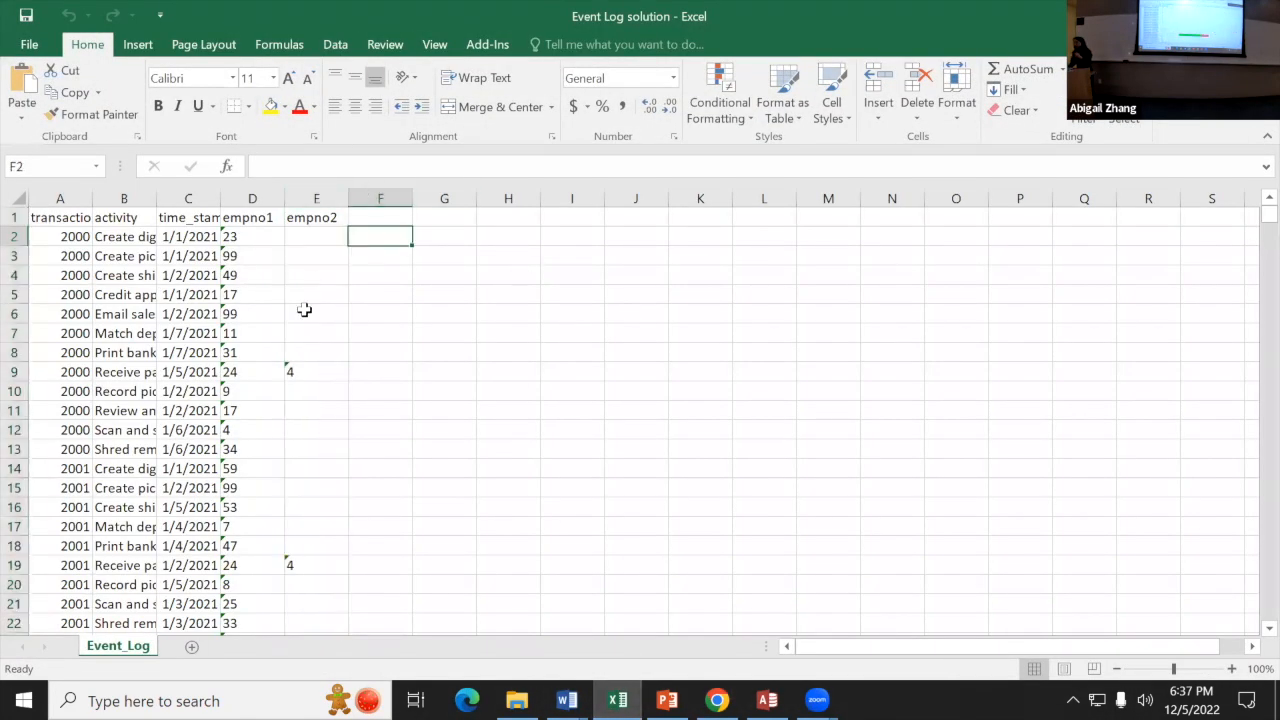
{"action": "left_click", "coordinate": [263, 193]}
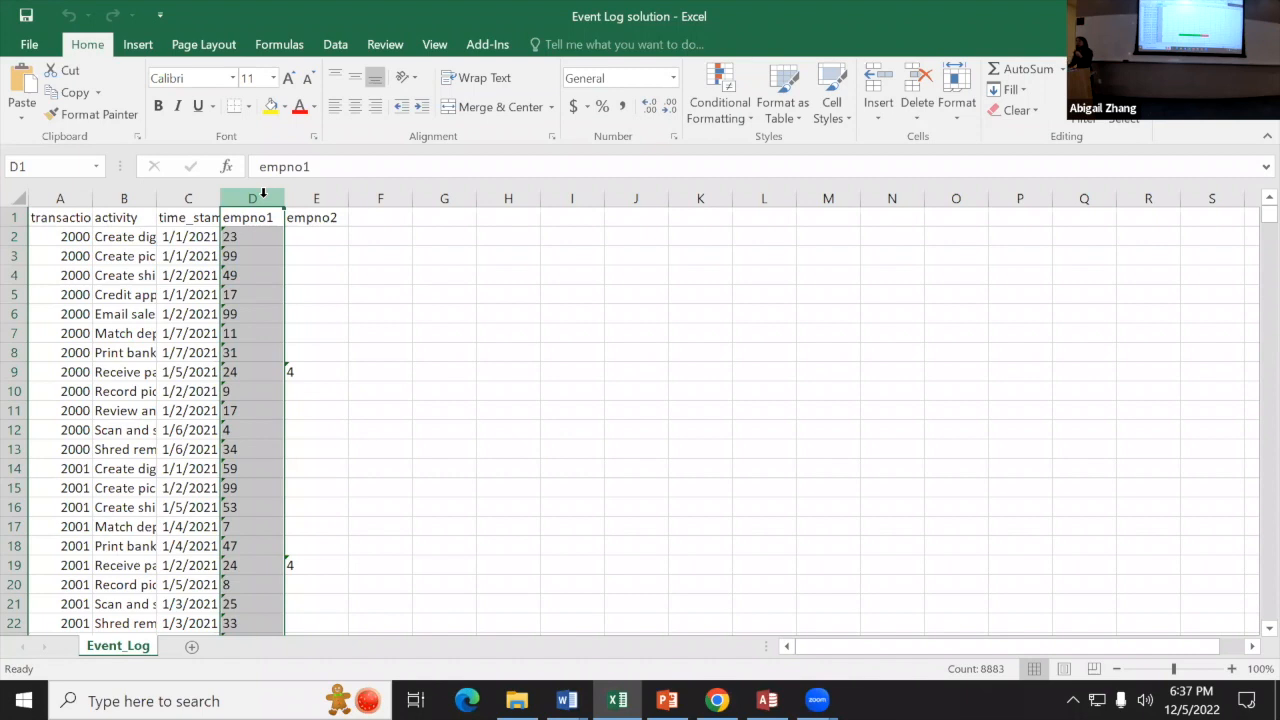
{"action": "left_click", "coordinate": [328, 194]}
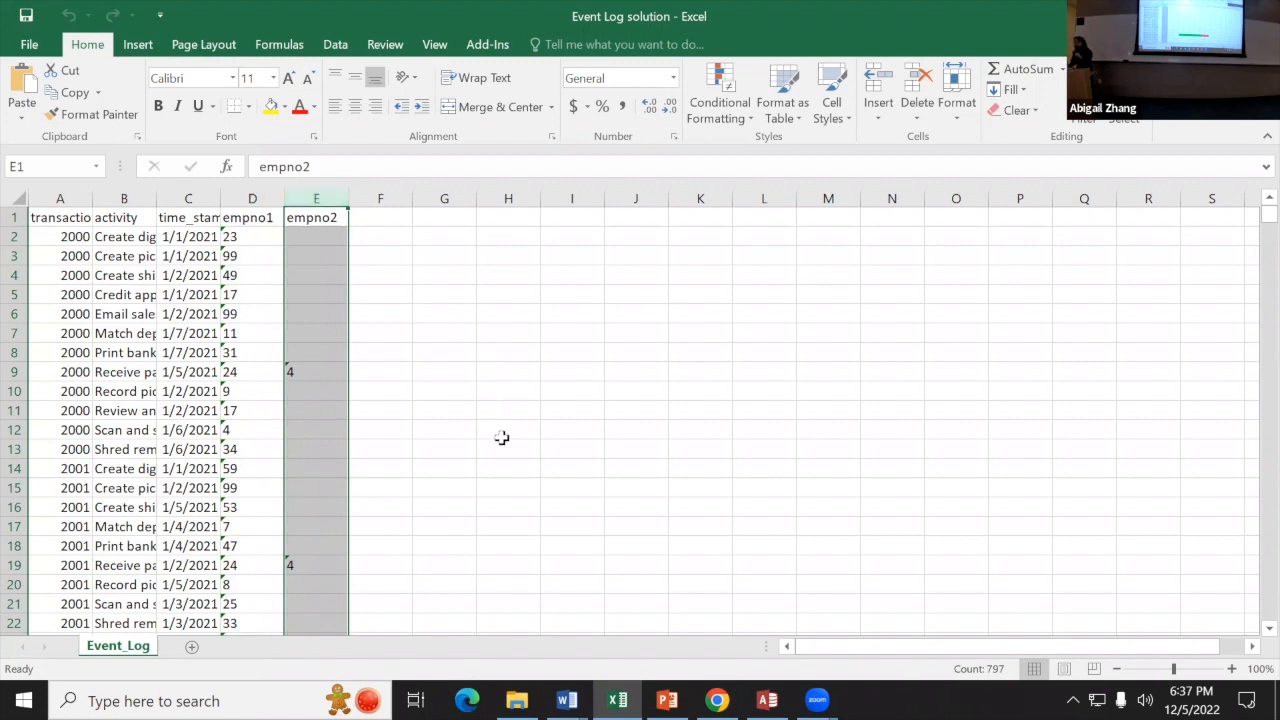
{"action": "key", "text": "alt+Tab"}
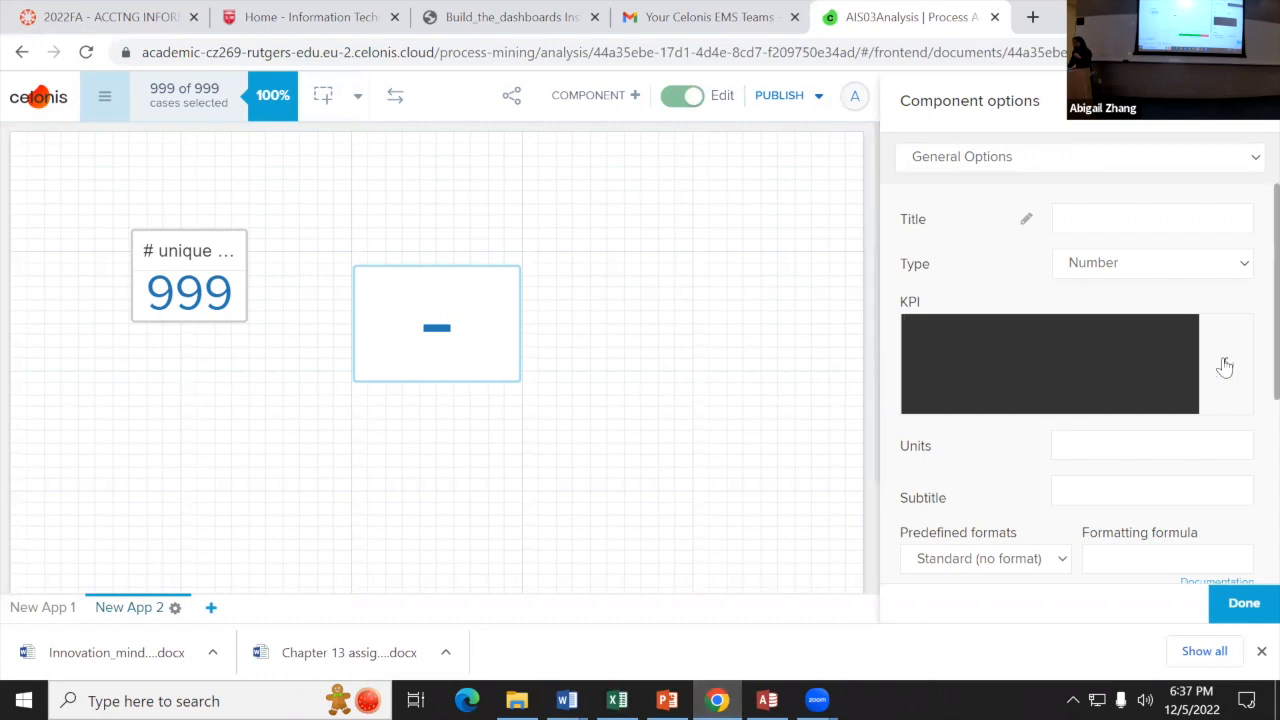
Step: Set the second Number component's KPI formula to the distinct count of EMPNO1 from the event log
{"action": "left_click", "coordinate": [1230, 372]}
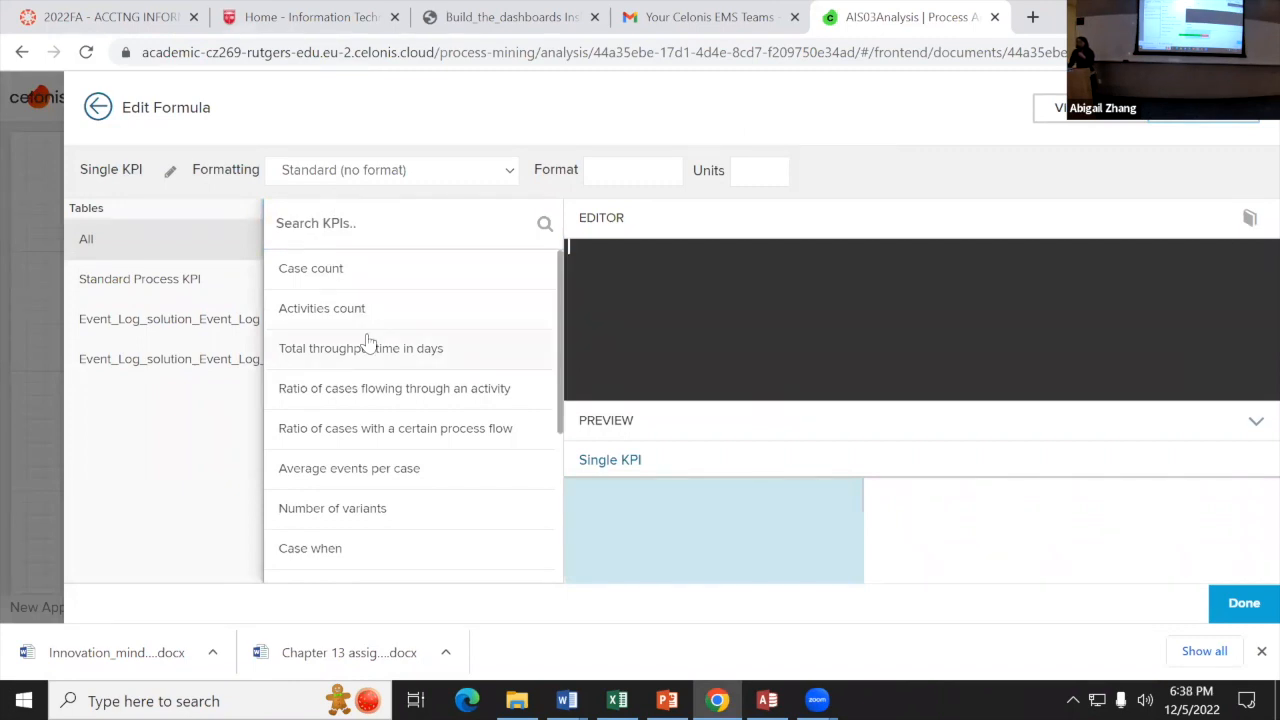
{"action": "scroll", "coordinate": [366, 342], "scroll_direction": "down", "scroll_amount": 1}
{"action": "scroll", "coordinate": [368, 342], "scroll_direction": "down", "scroll_amount": 2}
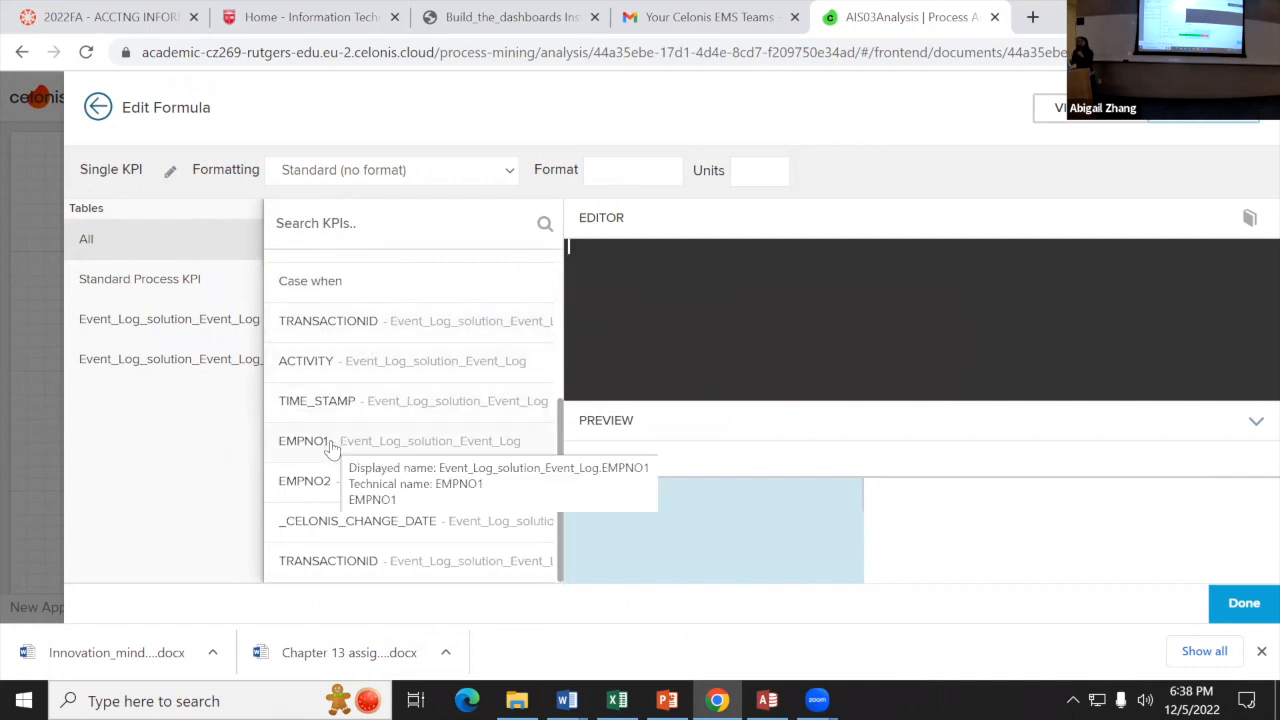
{"action": "left_click", "coordinate": [305, 441]}
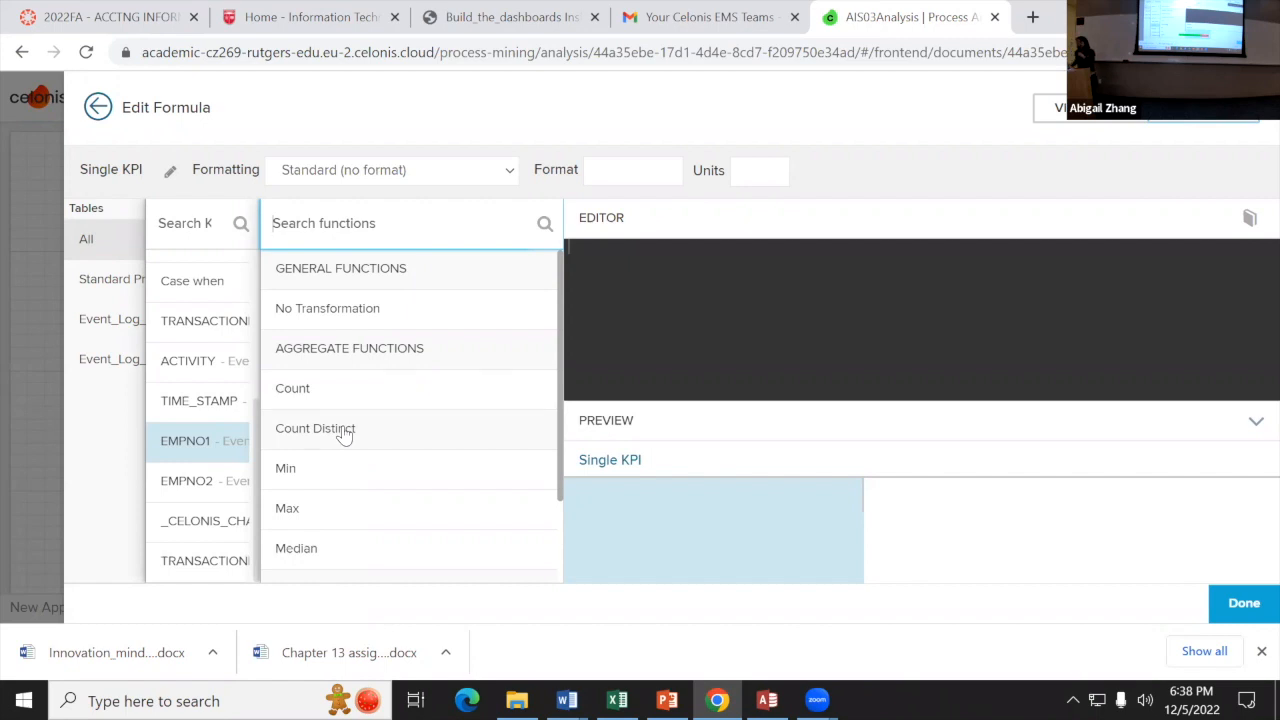
{"action": "left_click", "coordinate": [343, 430]}
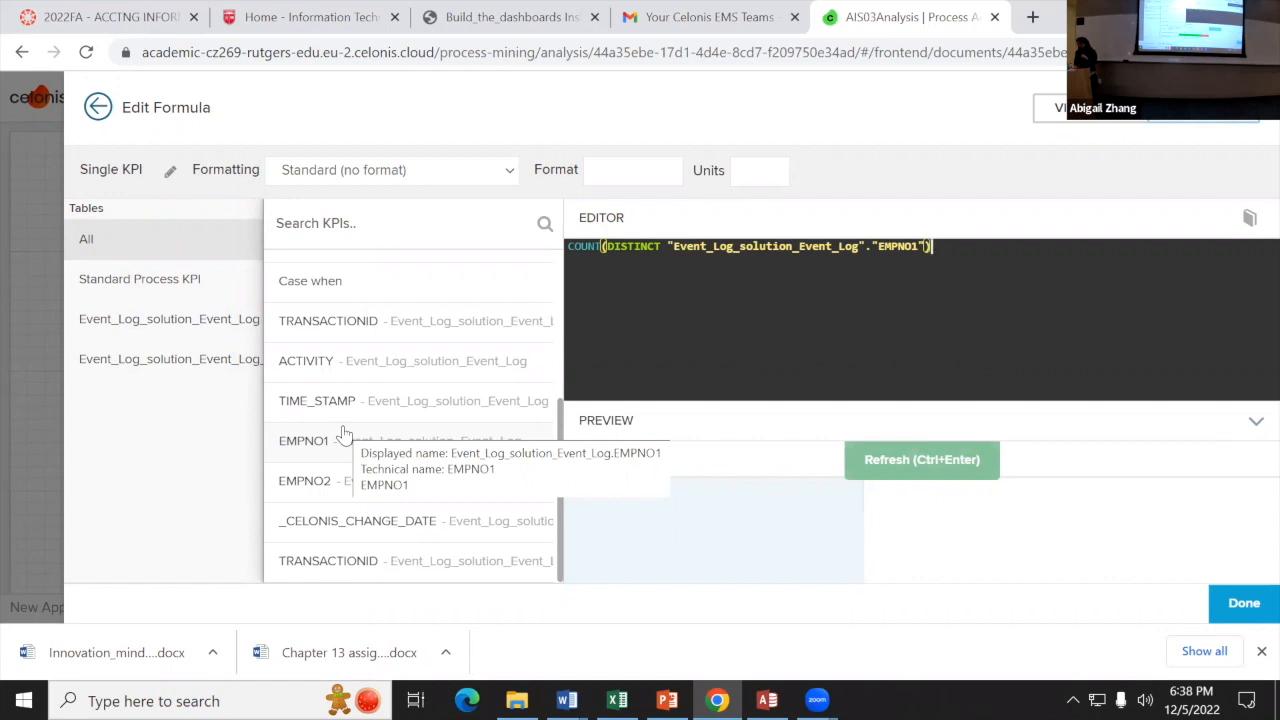
Step: Extend the formula by adding the distinct count of EMPNO2 with a plus sign, and apply it to the component
{"action": "type", "text": "+"}
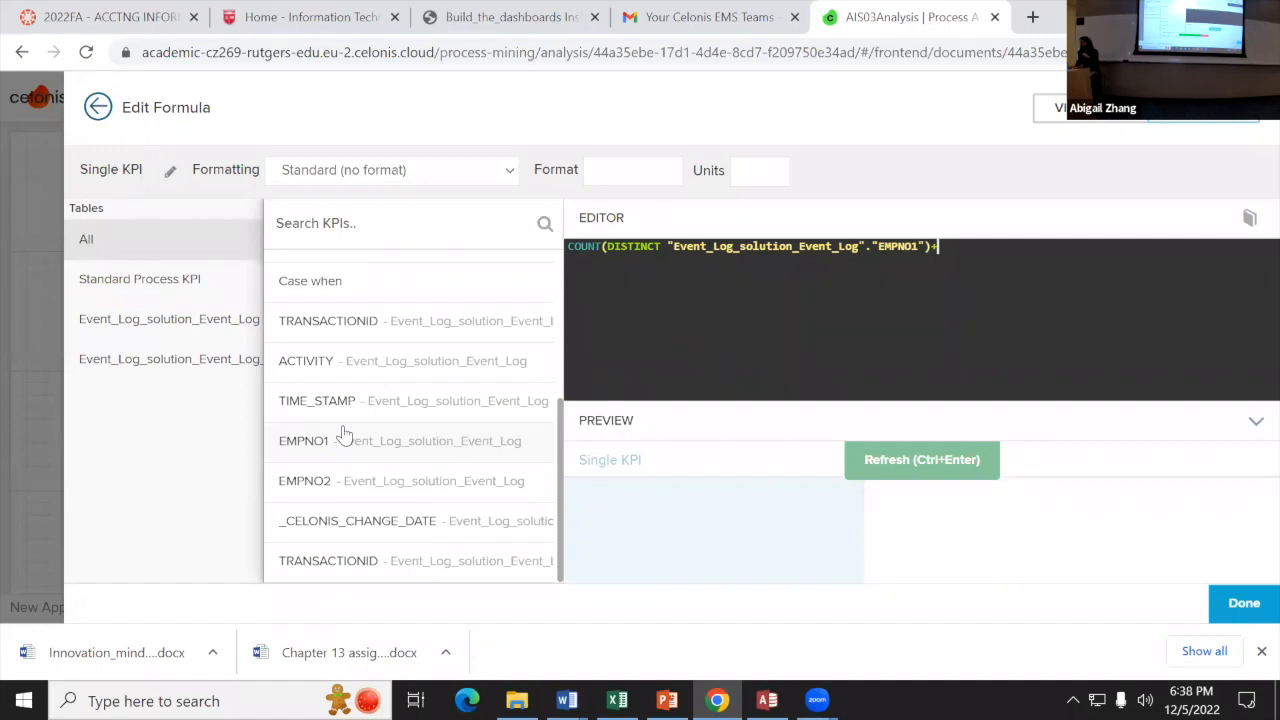
{"action": "left_click", "coordinate": [922, 246]}
{"action": "left_click_drag", "start_coordinate": [923, 246], "coordinate": [934, 247]}
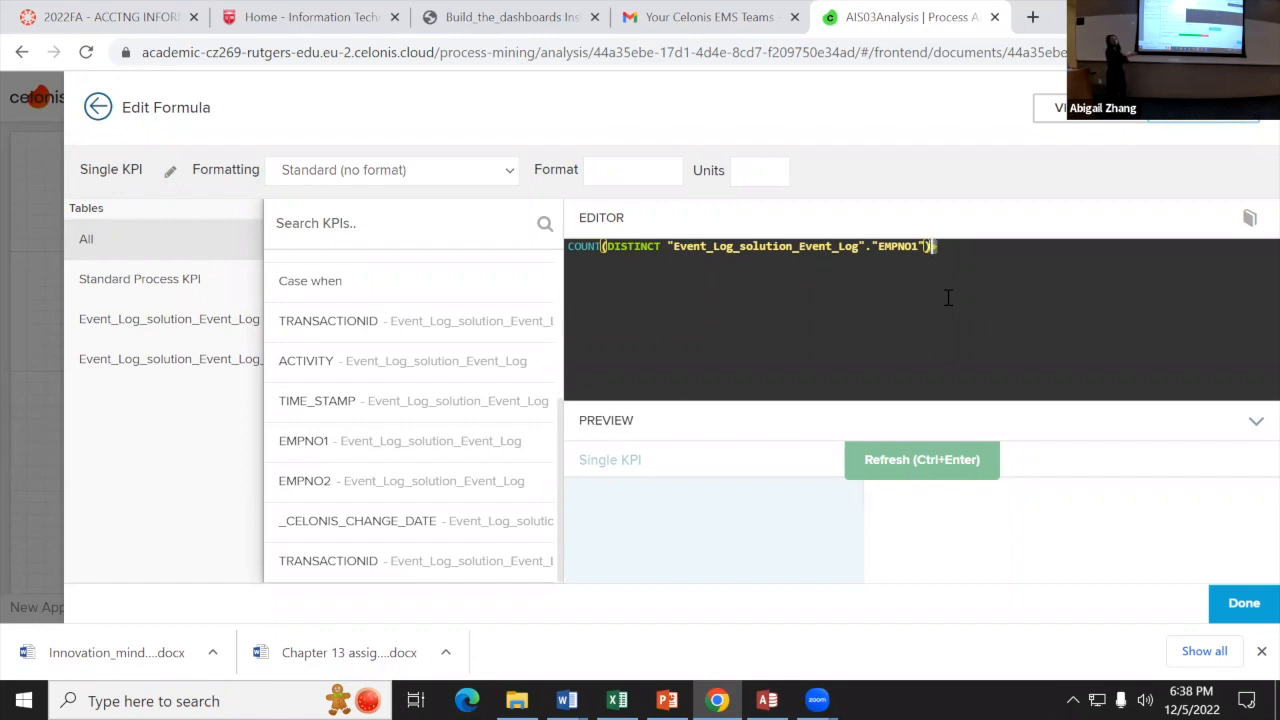
{"action": "type", "text": "+"}
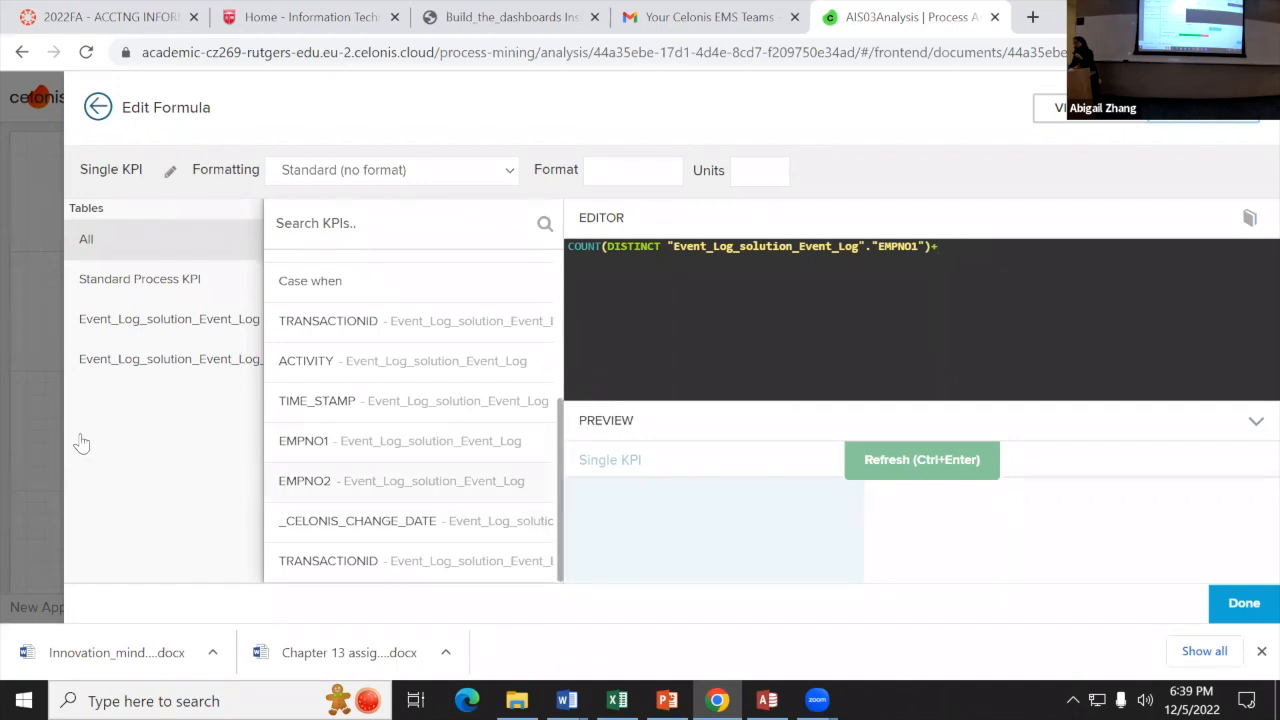
{"action": "left_click", "coordinate": [305, 480]}
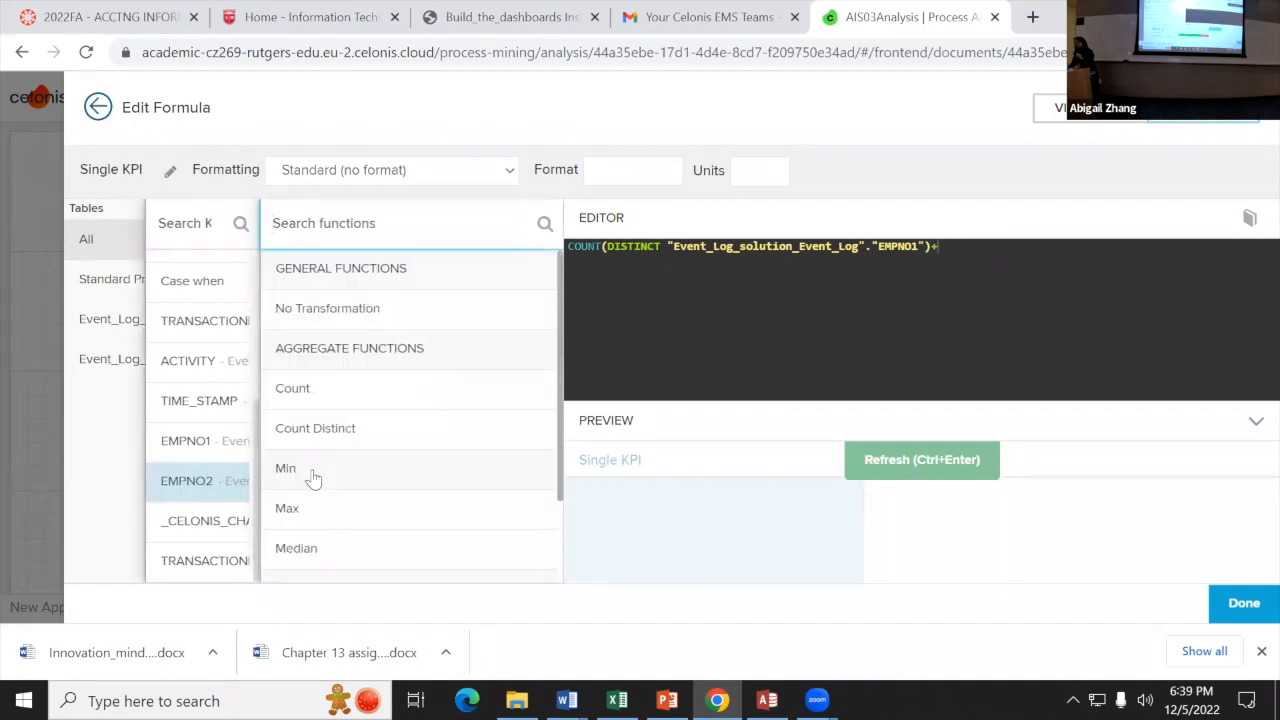
{"action": "left_click", "coordinate": [345, 435]}
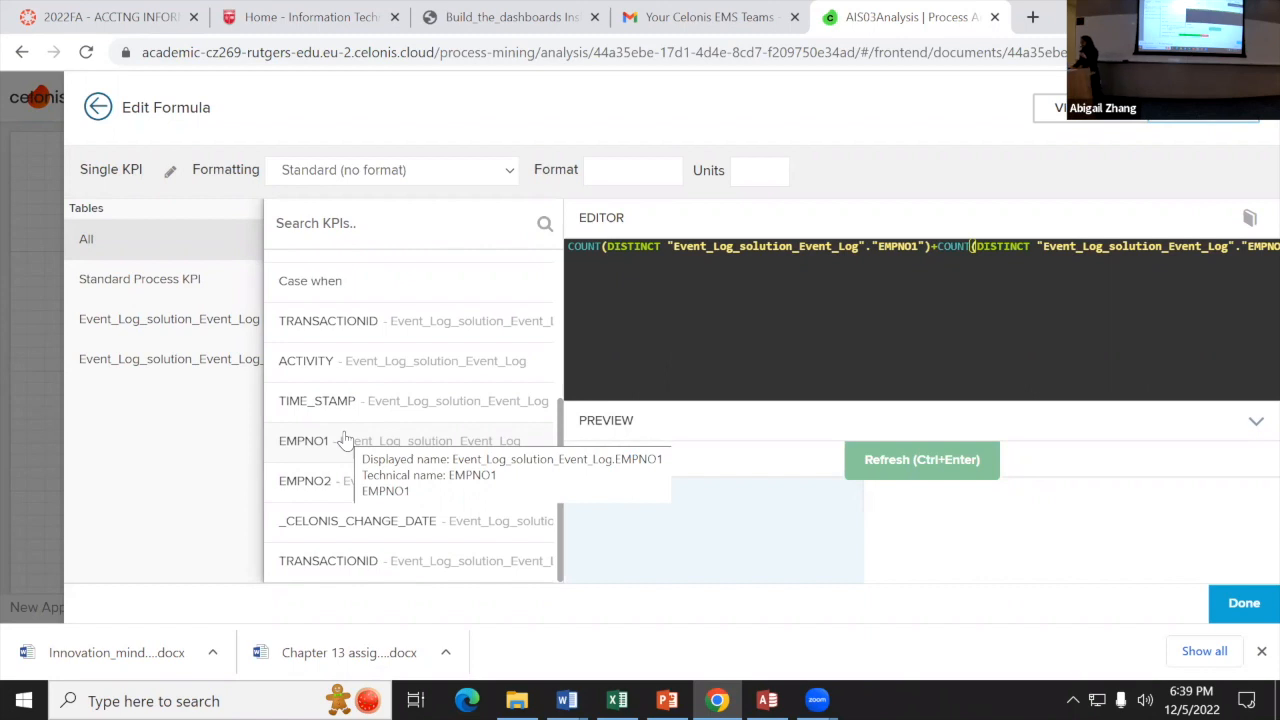
{"action": "left_click", "coordinate": [1240, 603]}
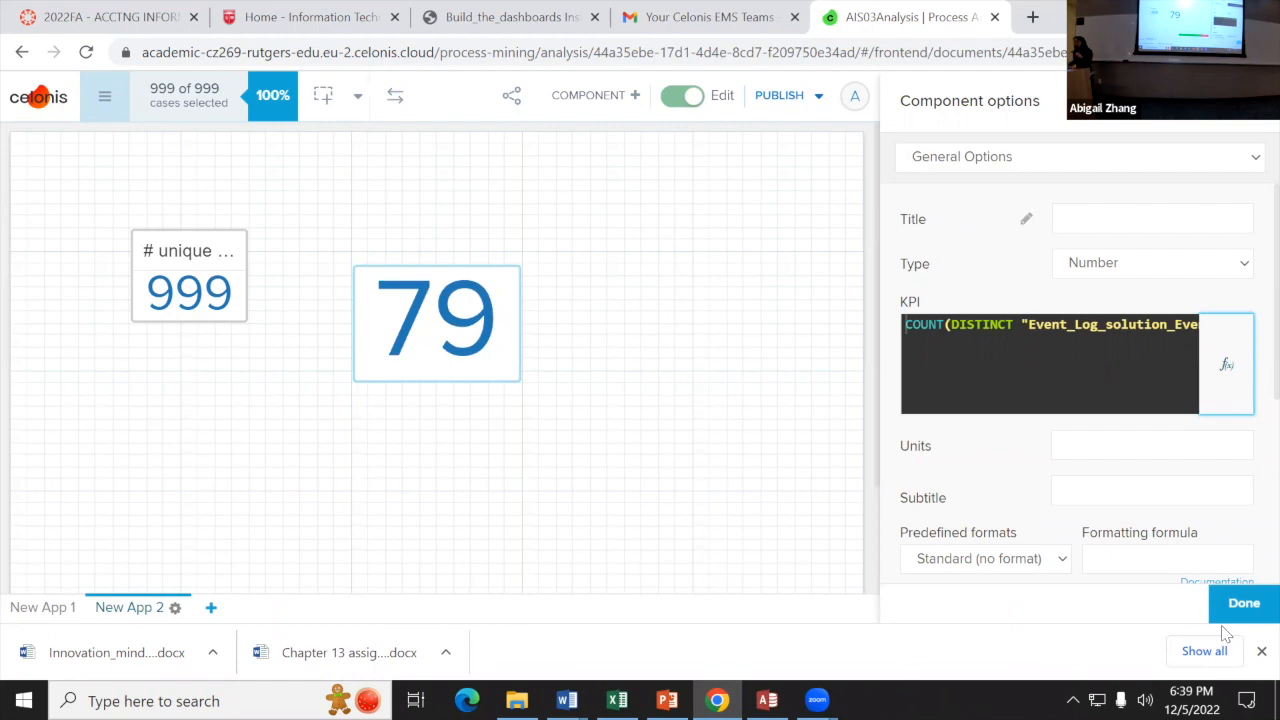
Step: Title the second Number component "# employees involved" and resize and align it beside the unique transactions component
{"action": "left_click", "coordinate": [1078, 219]}
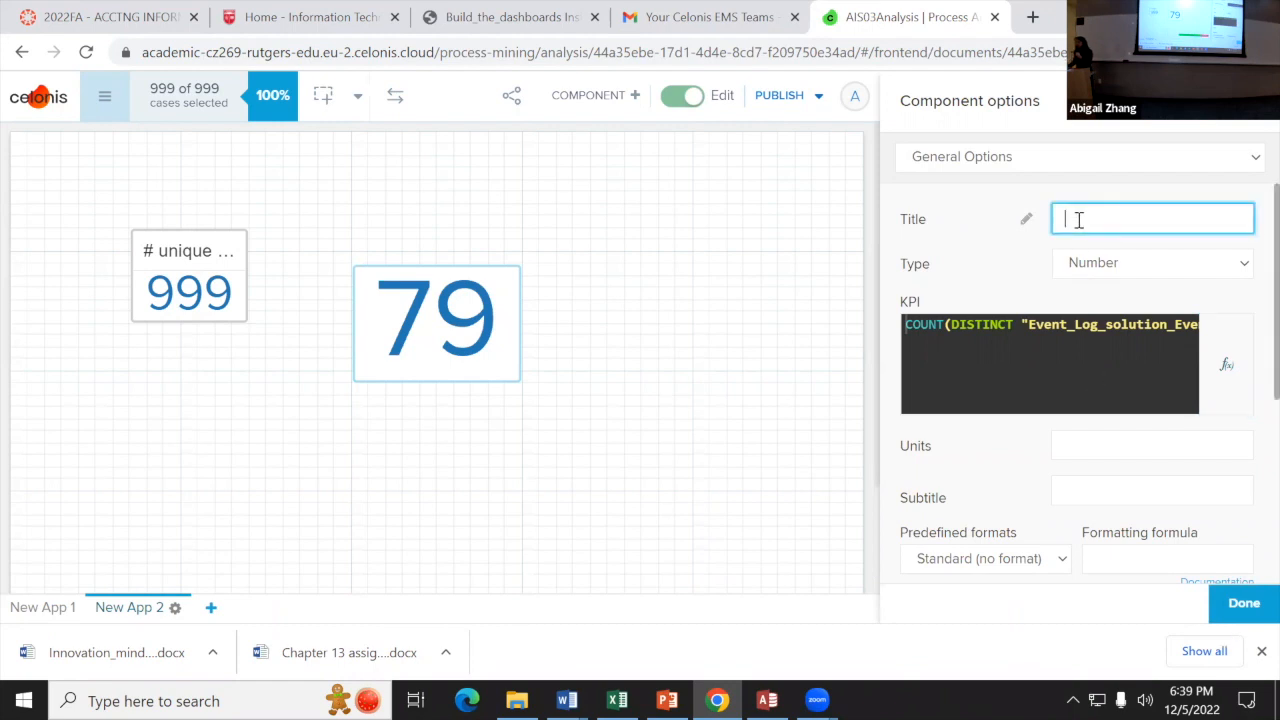
{"action": "type", "text": "#"}
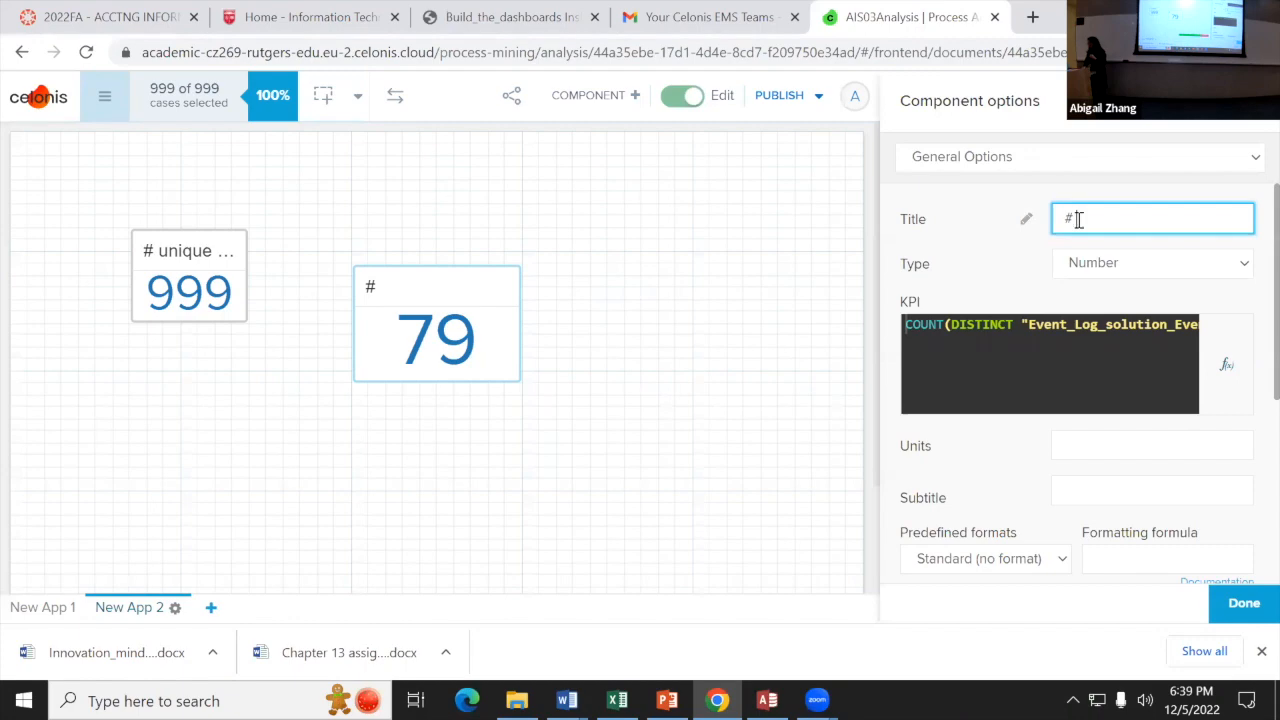
{"action": "type", "text": " employees involved"}
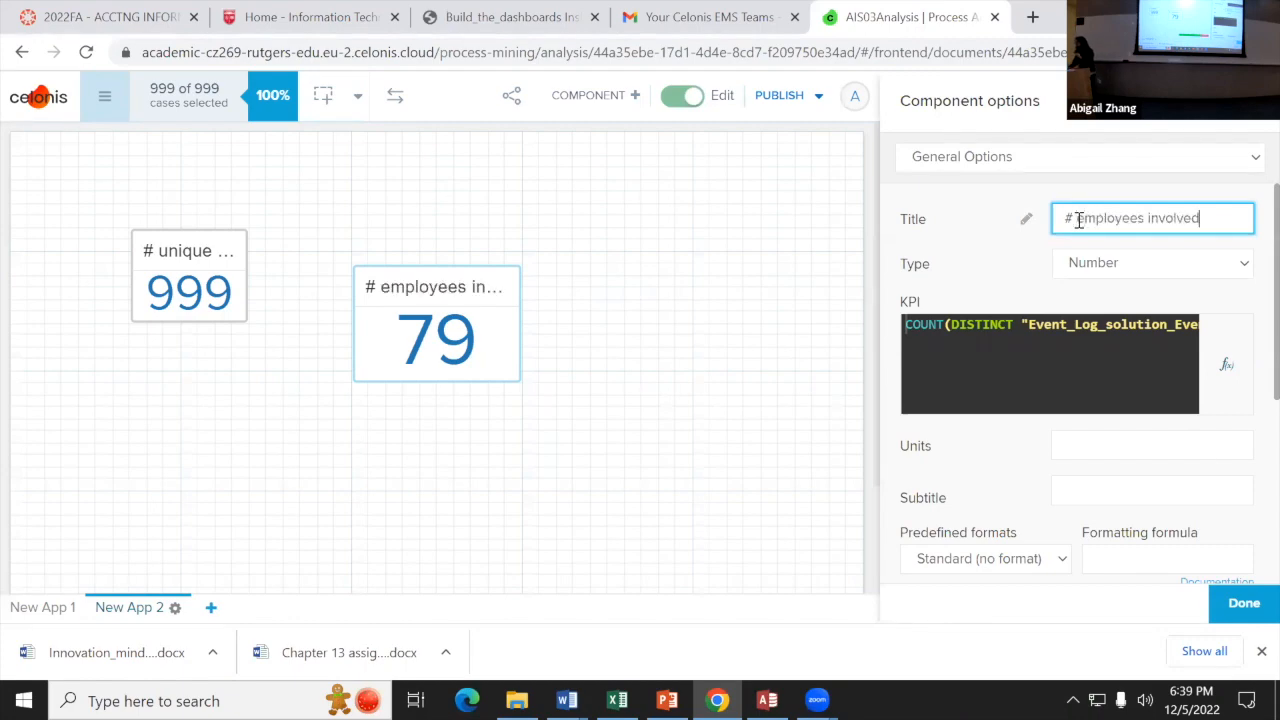
{"action": "left_click", "coordinate": [1243, 603]}
{"action": "left_click_drag", "start_coordinate": [723, 357], "coordinate": [606, 320]}
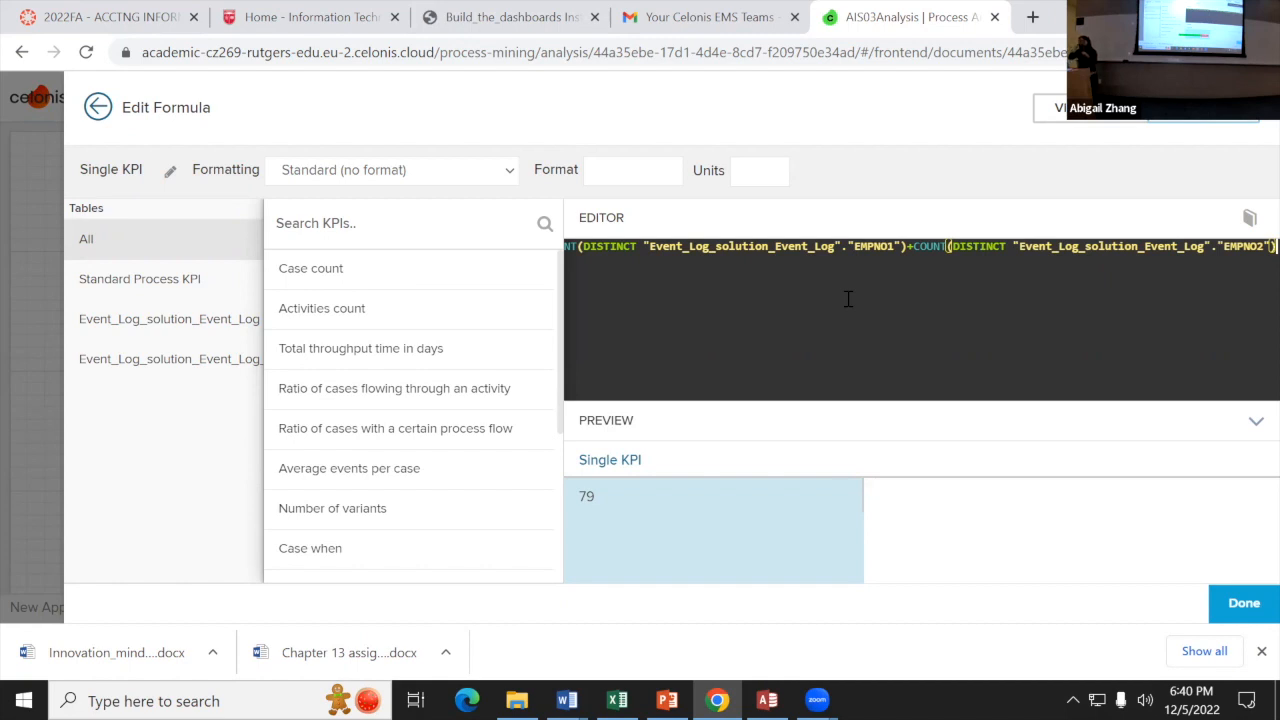
{"action": "left_click", "coordinate": [1244, 603]}
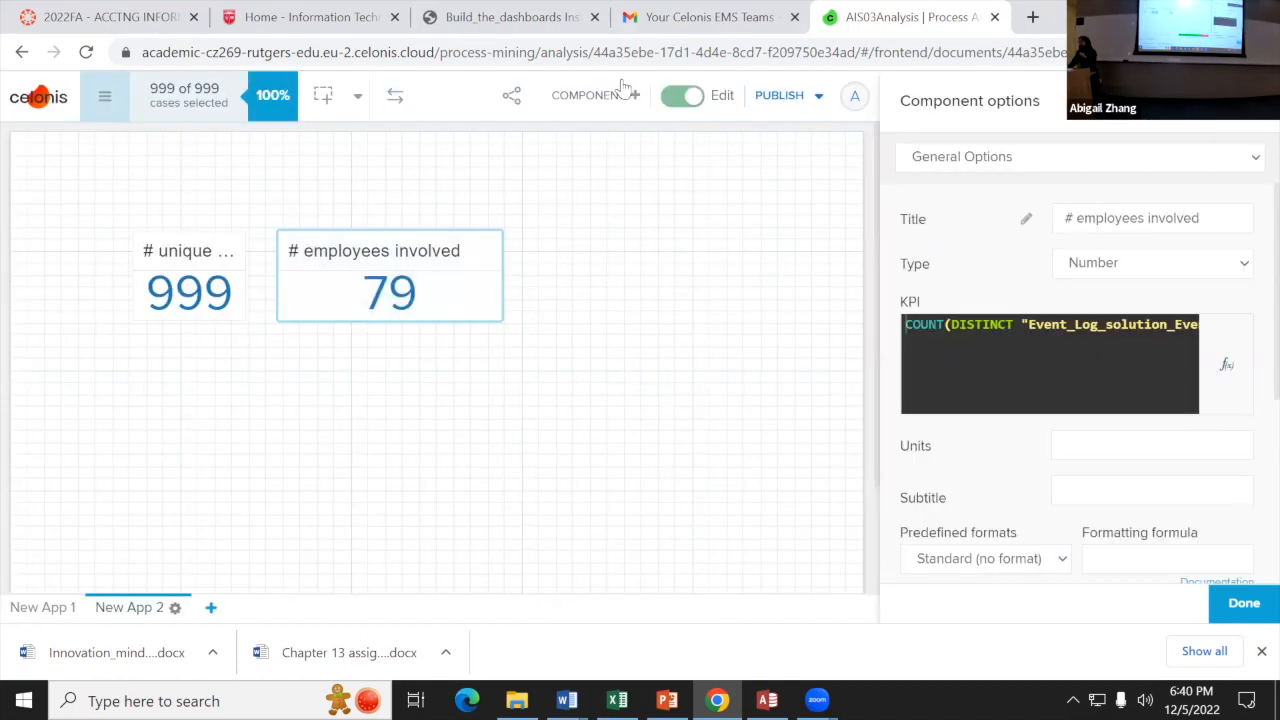
Step: Add a third Number component and, after checking the dashboard instructions PDF, place it below the unique transactions component
{"action": "left_click", "coordinate": [600, 95]}
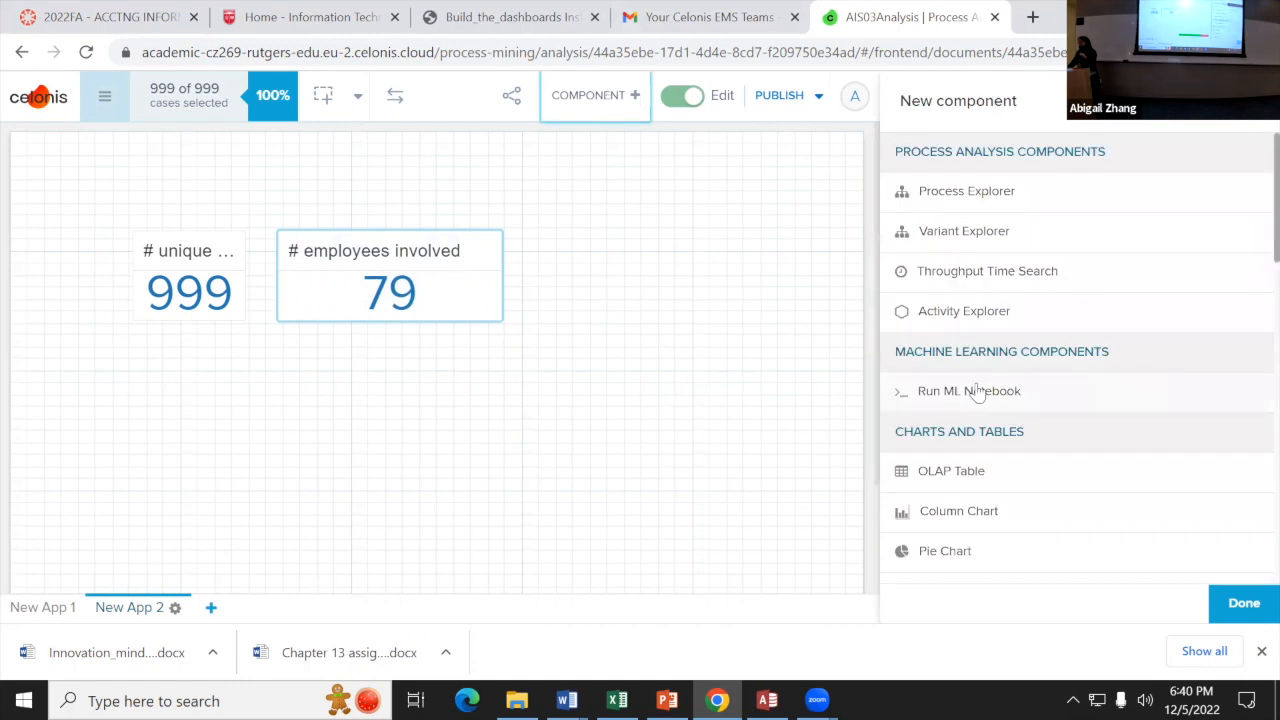
{"action": "scroll", "coordinate": [978, 430], "scroll_direction": "down", "scroll_amount": 4}
{"action": "scroll", "coordinate": [978, 430], "scroll_direction": "down", "scroll_amount": 1}
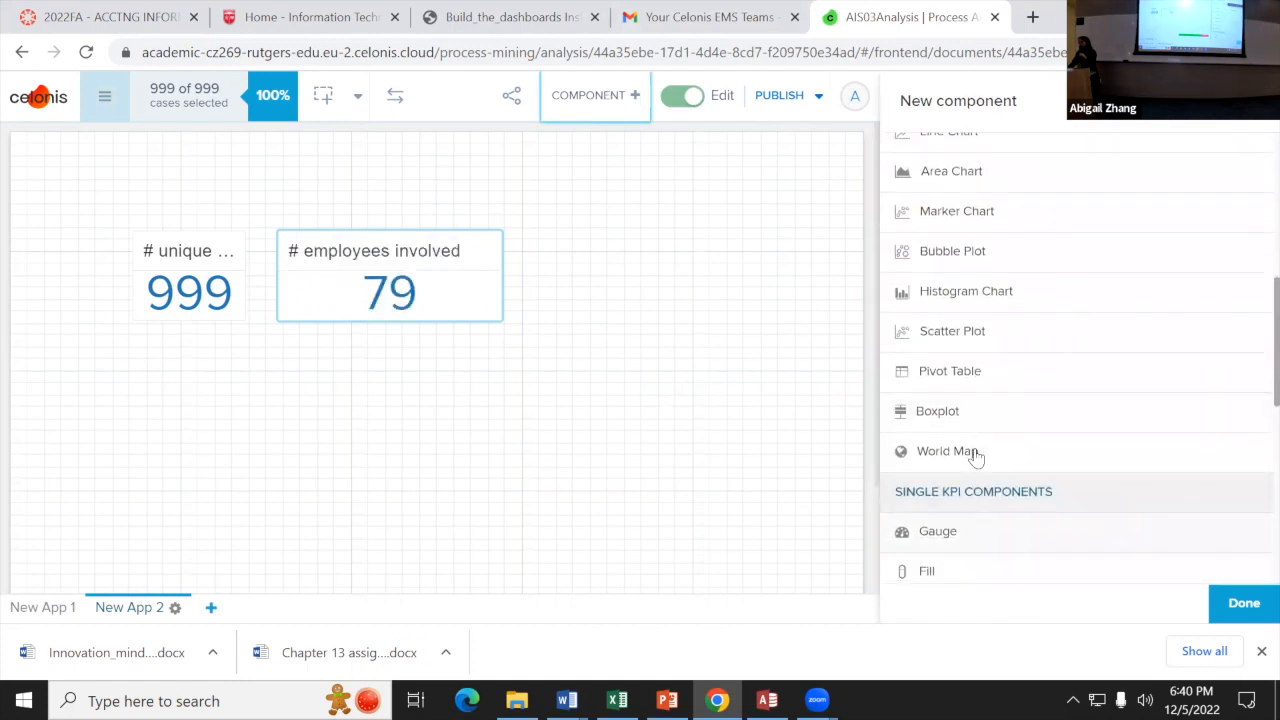
{"action": "scroll", "coordinate": [976, 455], "scroll_direction": "down", "scroll_amount": 2}
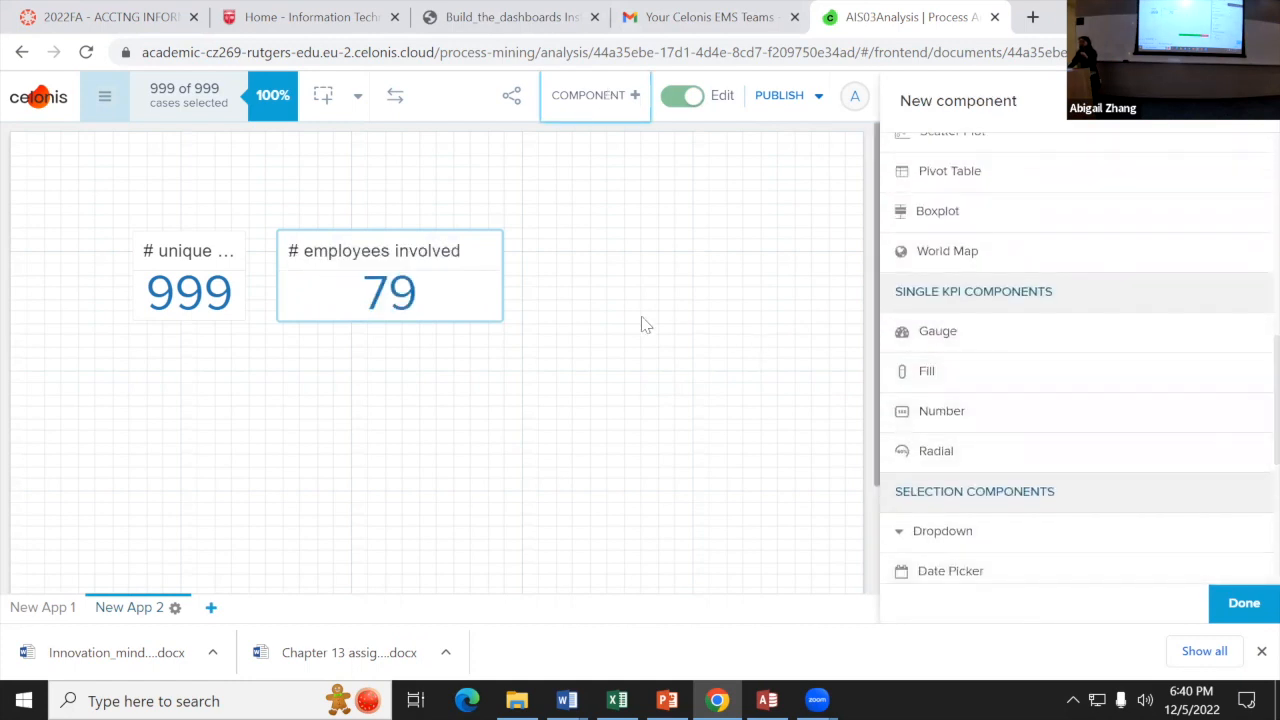
{"action": "left_click", "coordinate": [930, 428]}
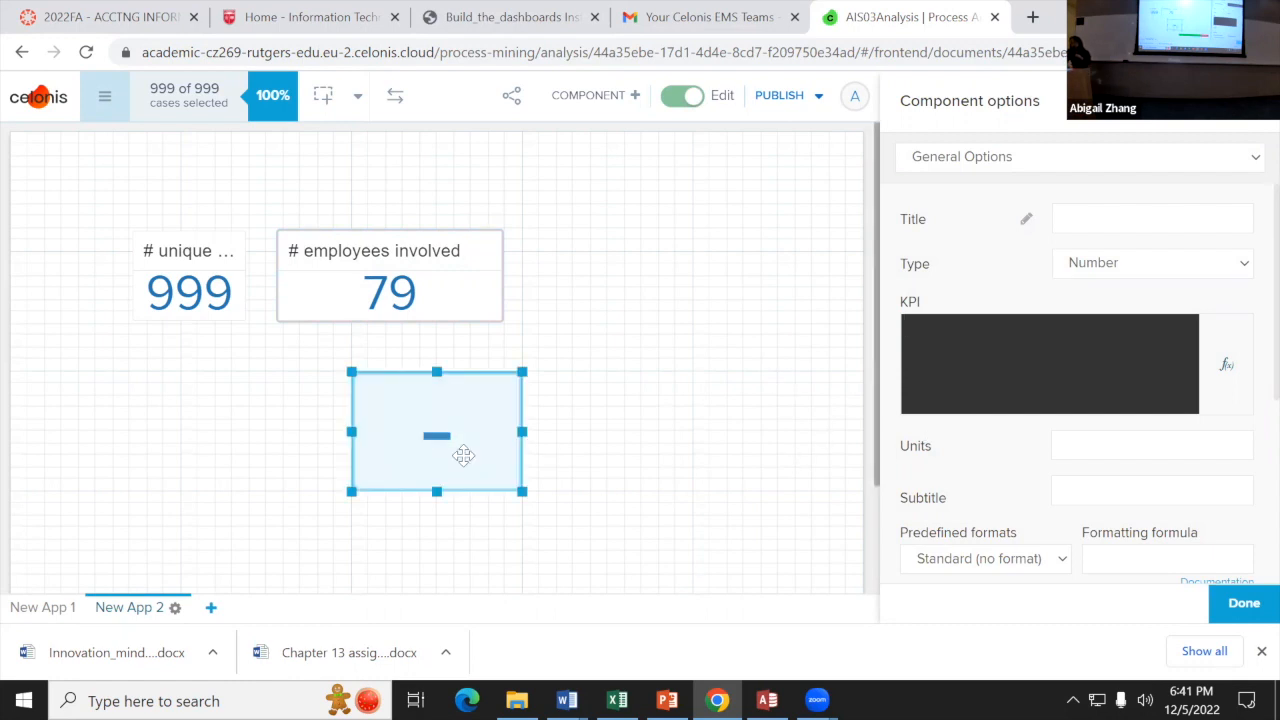
{"action": "left_click", "coordinate": [472, 18]}
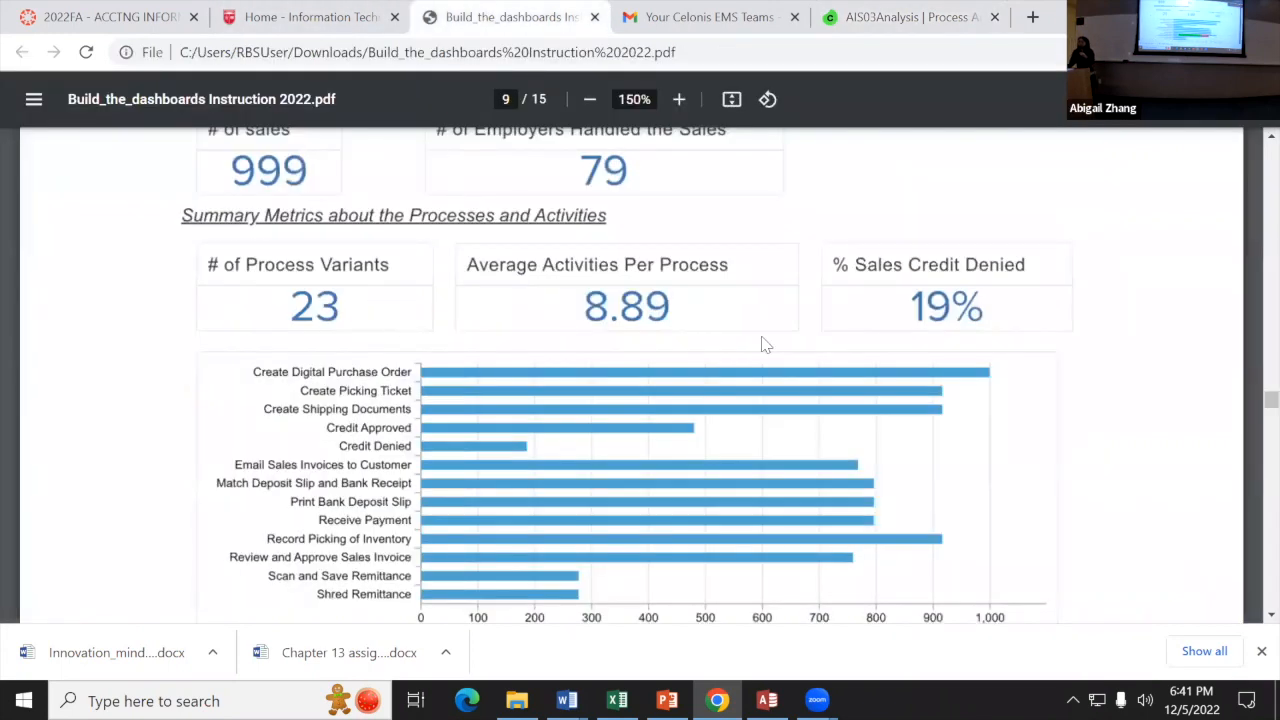
{"action": "left_click", "coordinate": [908, 18]}
{"action": "left_click_drag", "start_coordinate": [410, 392], "coordinate": [204, 430]}
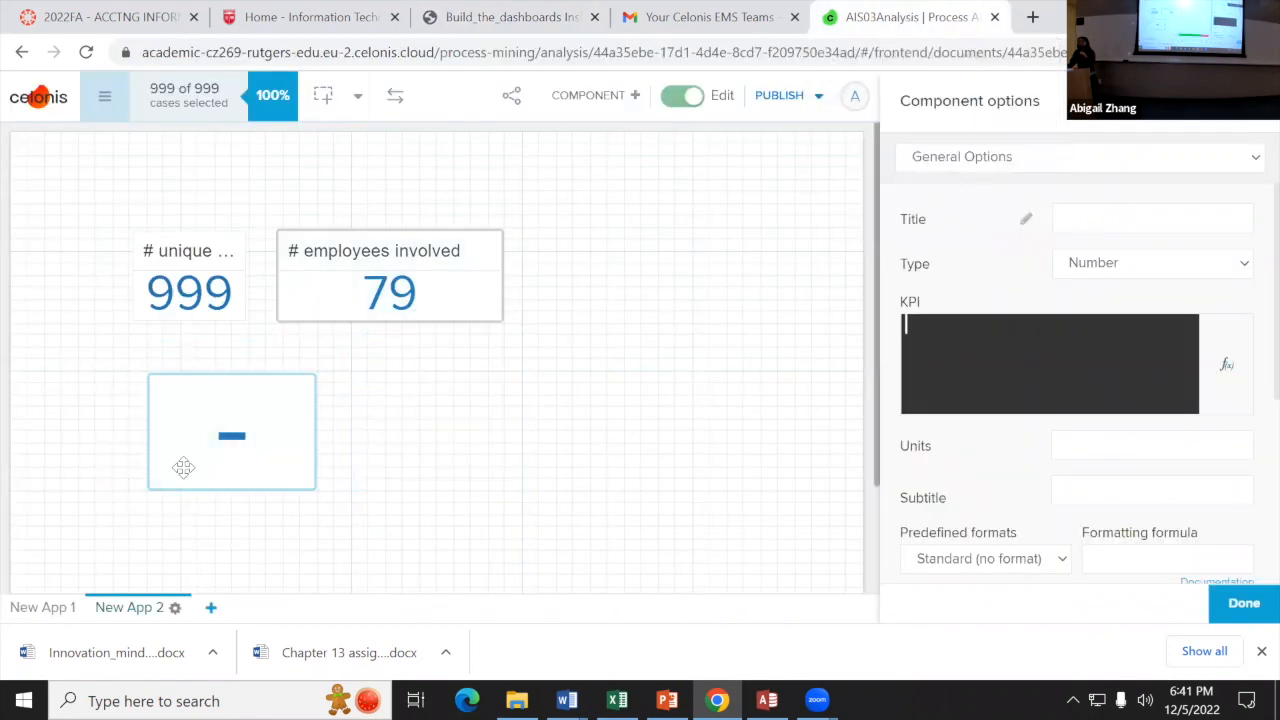
{"action": "left_click", "coordinate": [238, 455]}
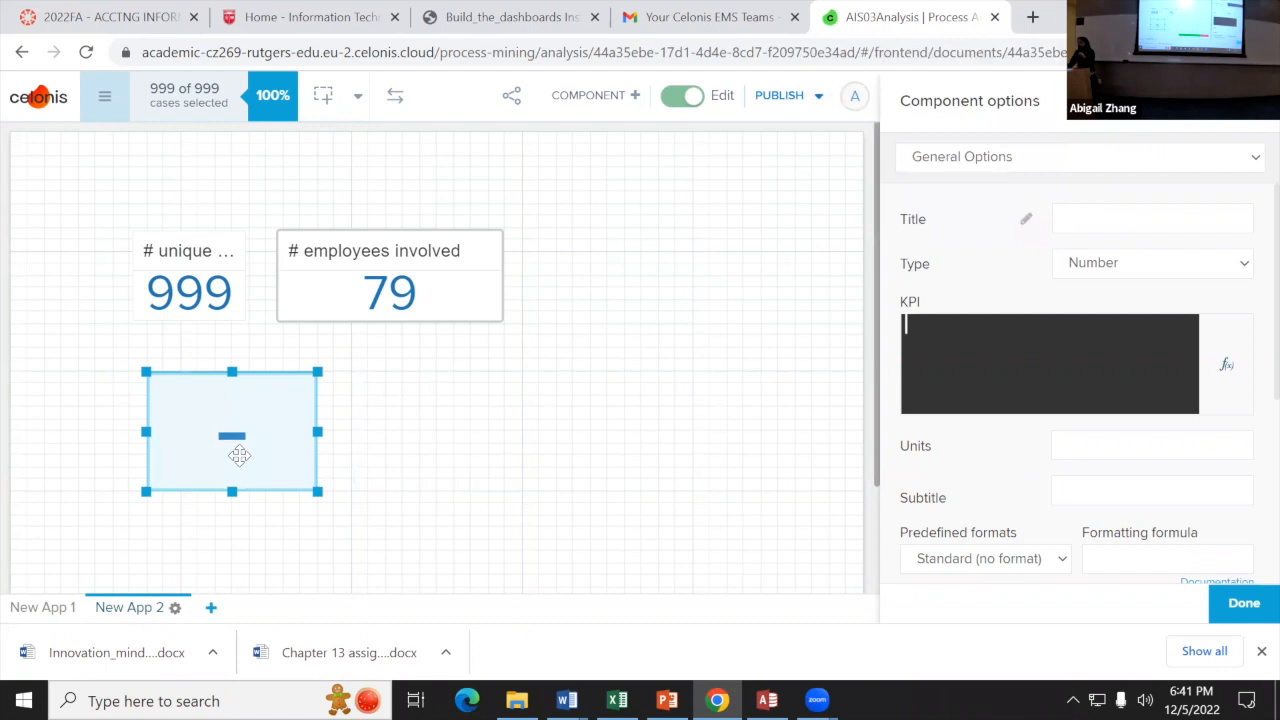
Step: Set the third Number component's KPI formula to the predefined Number of variants
{"action": "left_click", "coordinate": [1227, 368]}
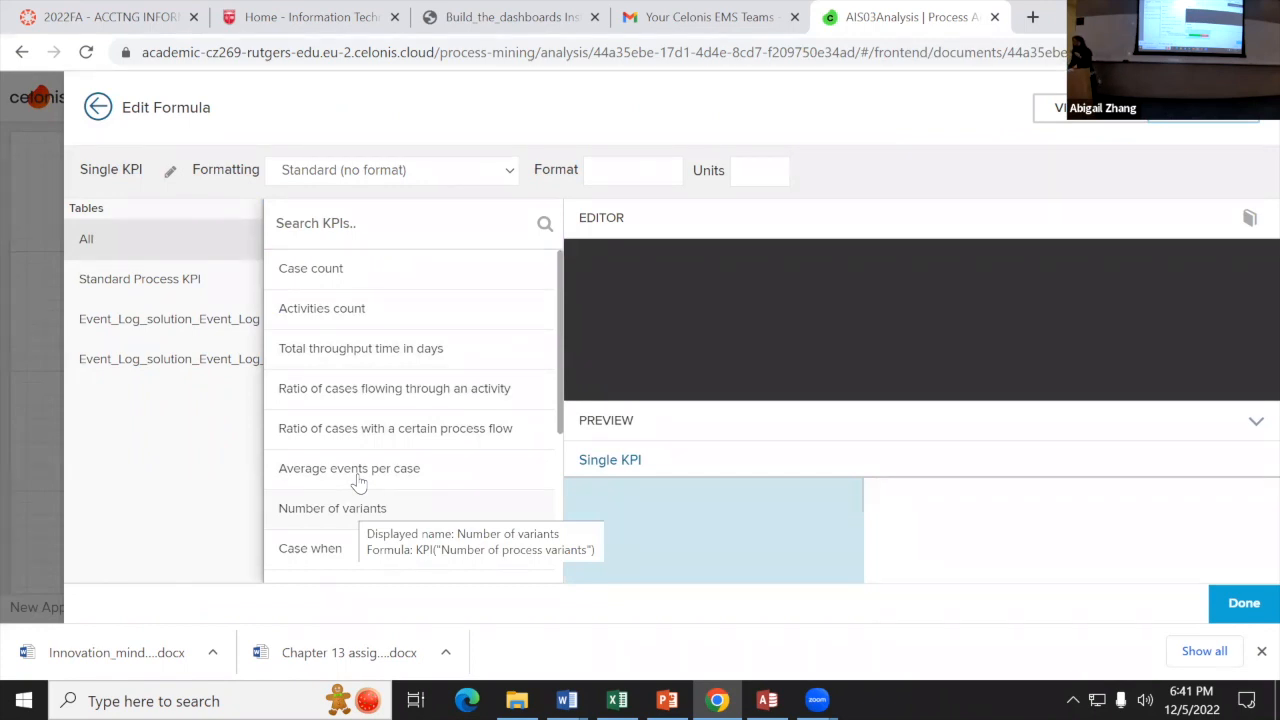
{"action": "left_click", "coordinate": [358, 483]}
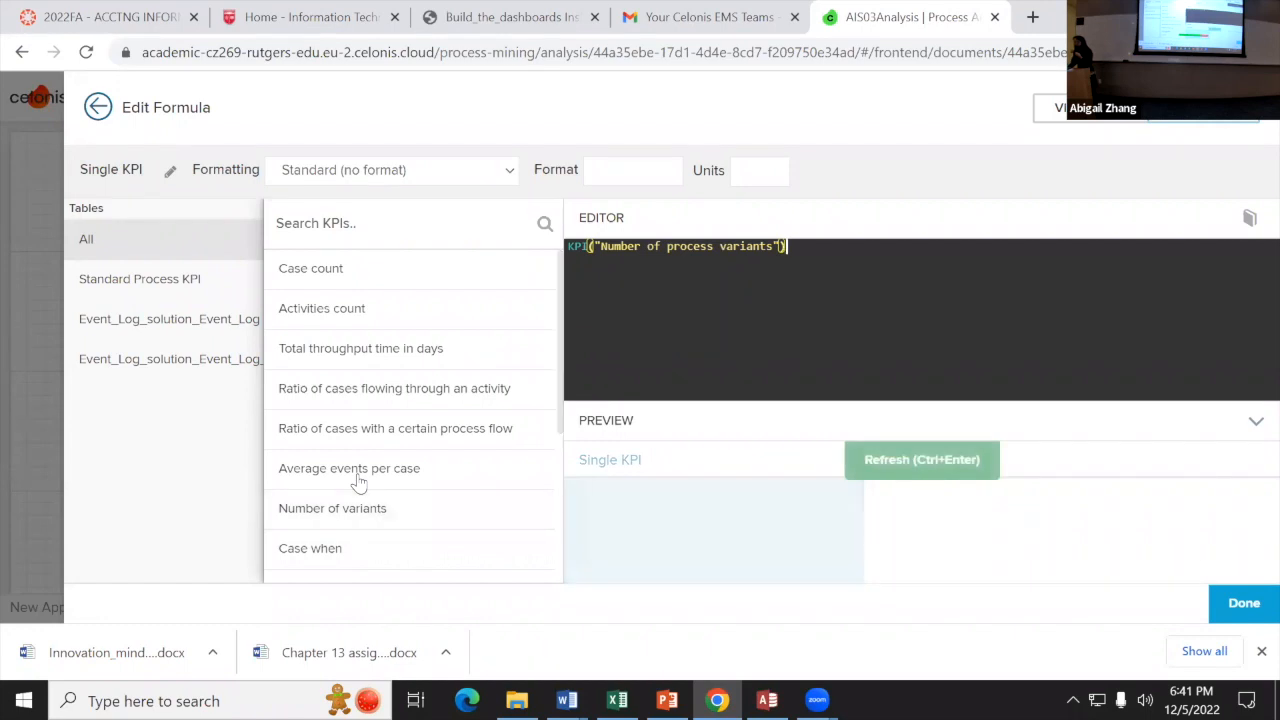
{"action": "left_click", "coordinate": [1238, 603]}
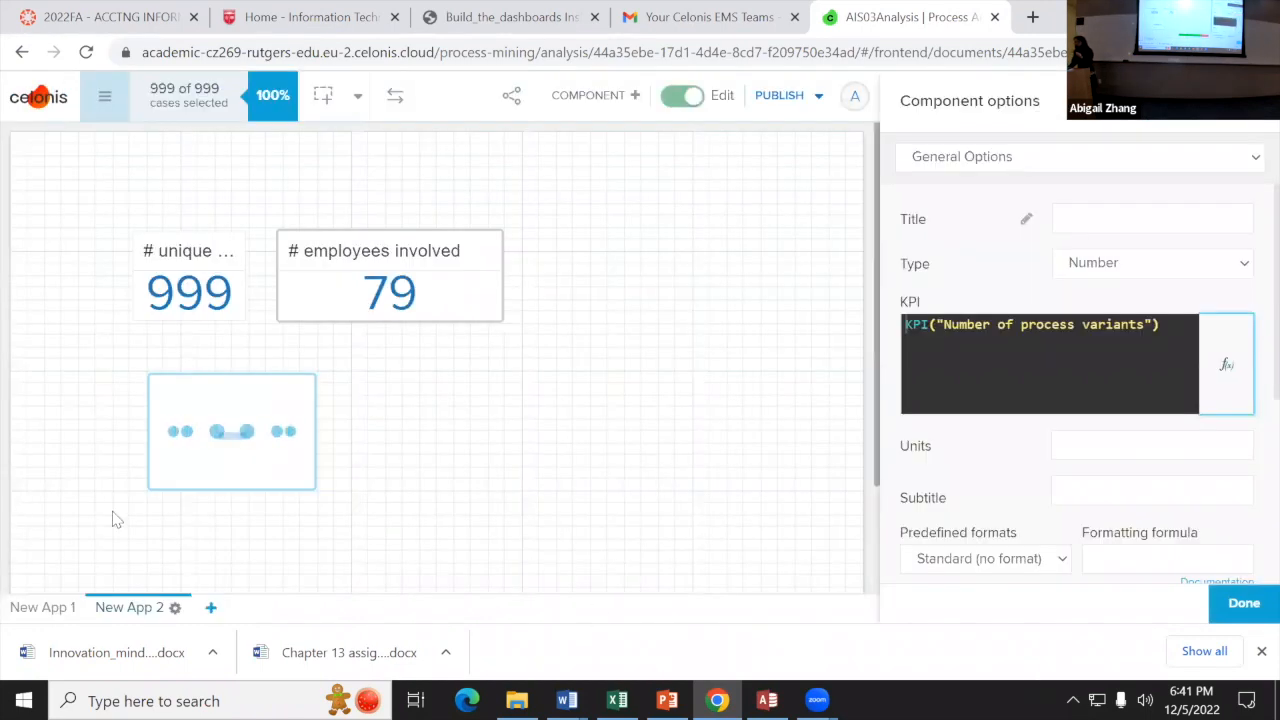
Step: Shrink the third Number component, align it under the unique transactions component, and title it "# variants"
{"action": "left_click_drag", "start_coordinate": [268, 469], "coordinate": [270, 467]}
{"action": "left_click_drag", "start_coordinate": [201, 429], "coordinate": [187, 421]}
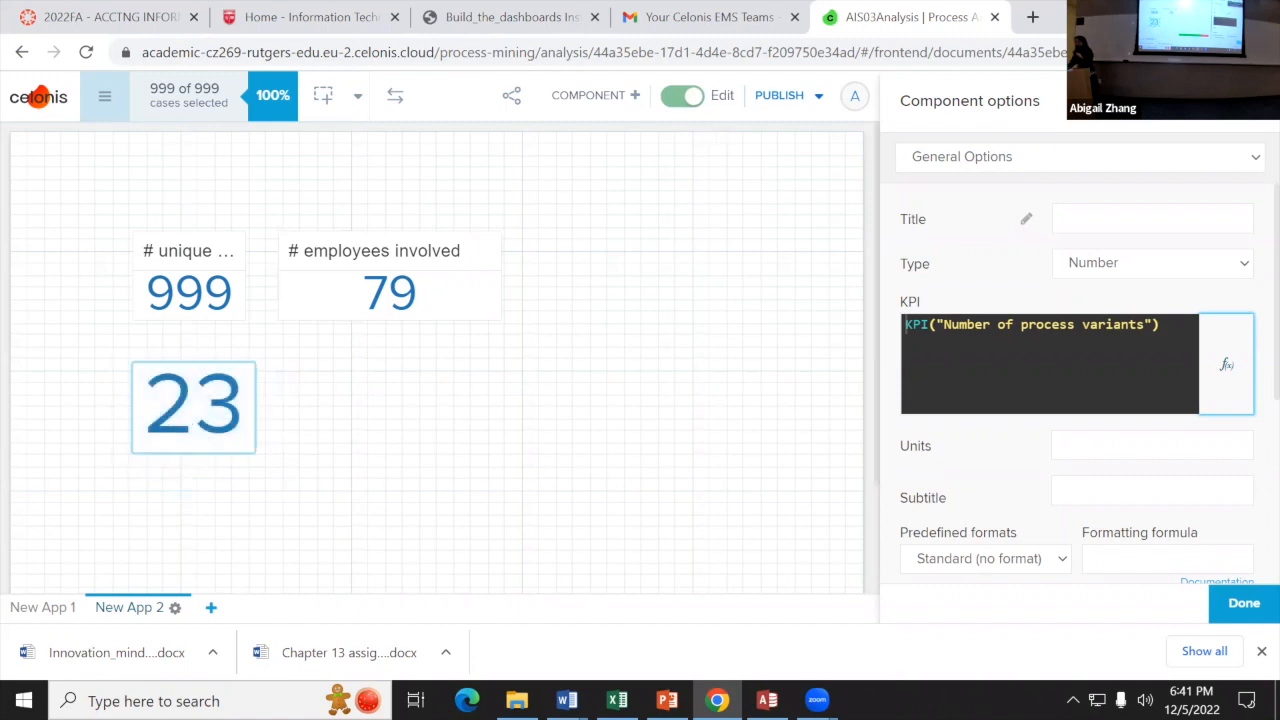
{"action": "left_click", "coordinate": [1098, 216]}
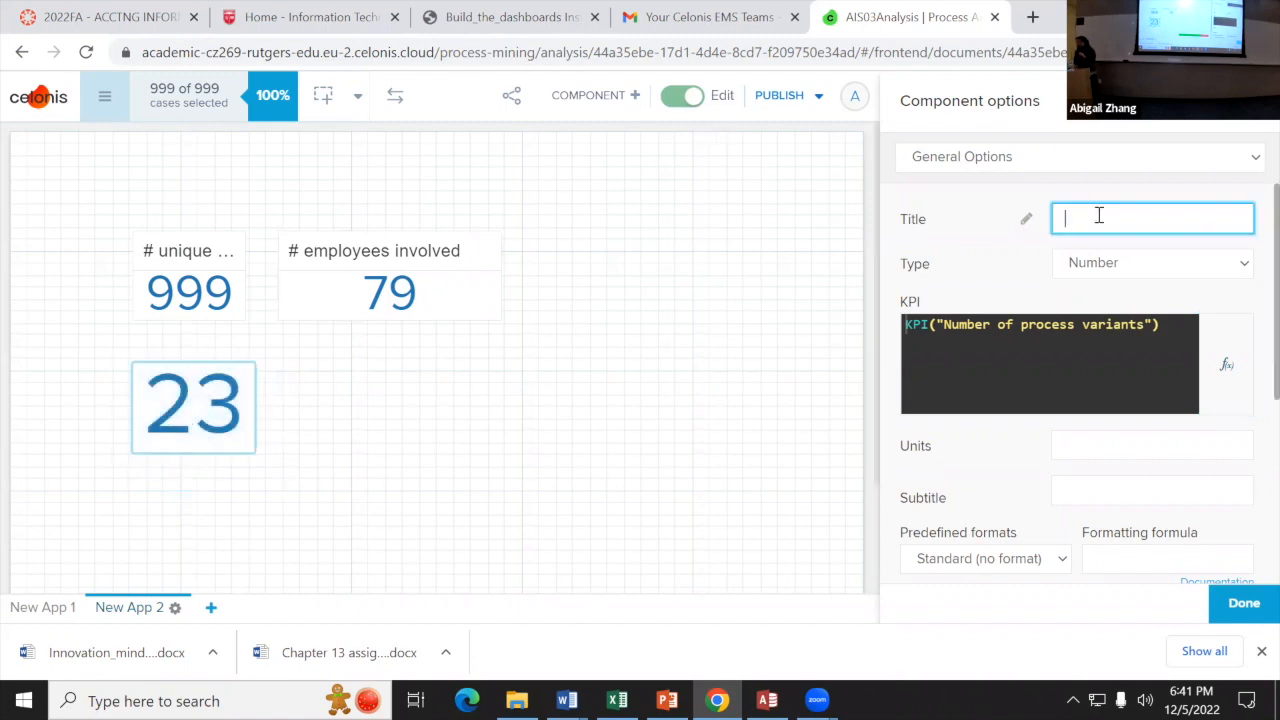
{"action": "type", "text": "#"}
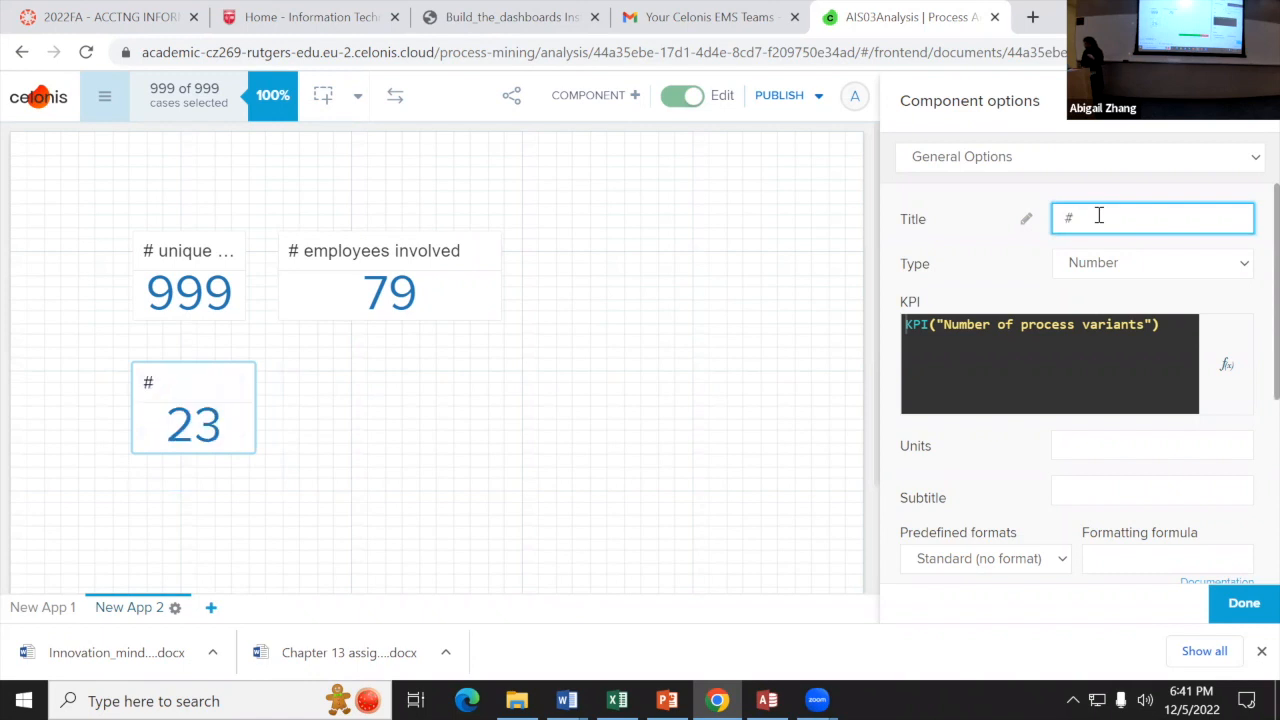
{"action": "type", "text": " variants"}
{"action": "left_click", "coordinate": [1242, 604]}
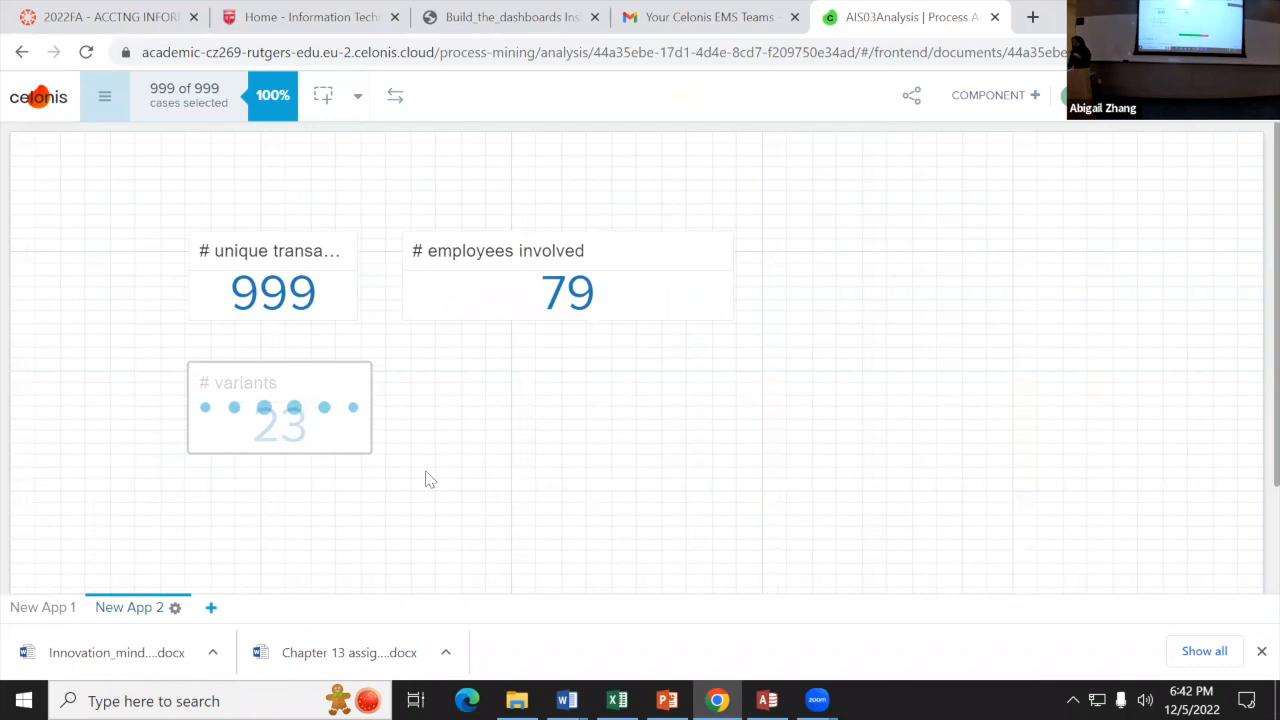
Step: Build a trial Number component adding the distinct counts of EMPNO1 and EMPNO2, and delete it from the dashboard
{"action": "left_click", "coordinate": [988, 95]}
{"action": "scroll", "coordinate": [990, 478], "scroll_direction": "down", "scroll_amount": 10}
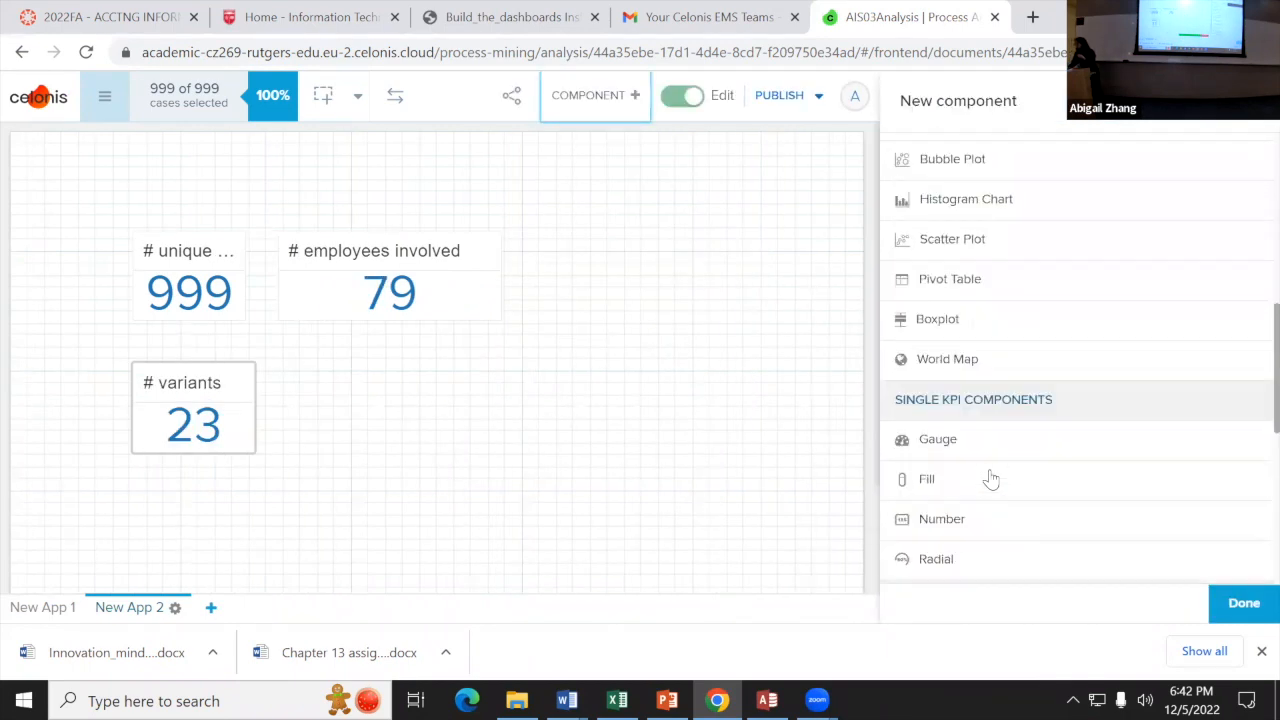
{"action": "left_click", "coordinate": [977, 411]}
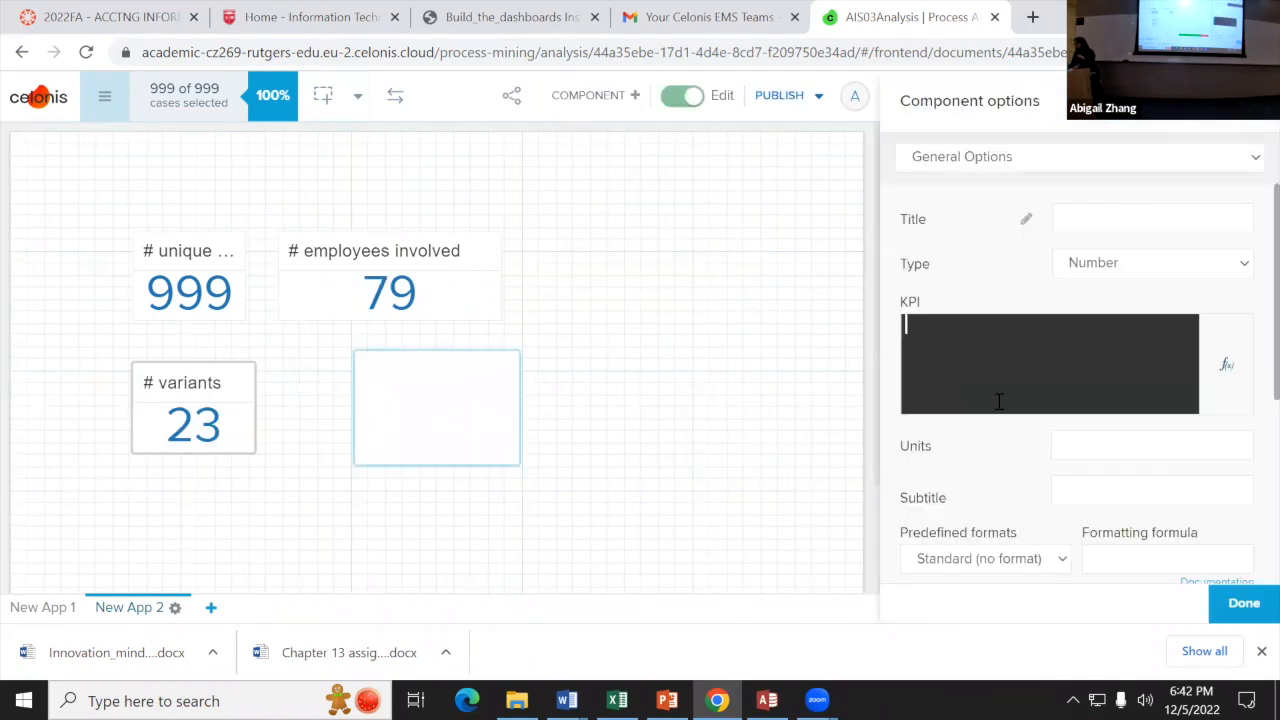
{"action": "left_click", "coordinate": [1223, 370]}
{"action": "scroll", "coordinate": [524, 466], "scroll_direction": "down", "scroll_amount": 3}
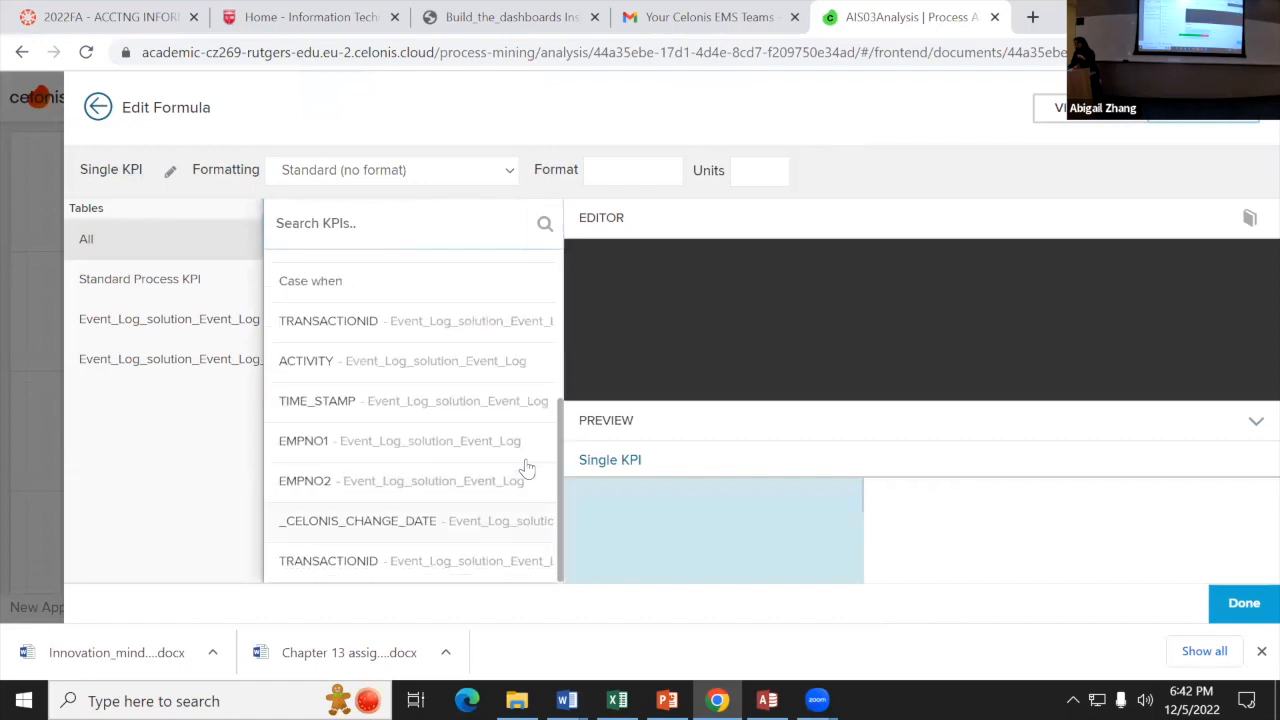
{"action": "left_click", "coordinate": [391, 445]}
{"action": "left_click", "coordinate": [374, 440]}
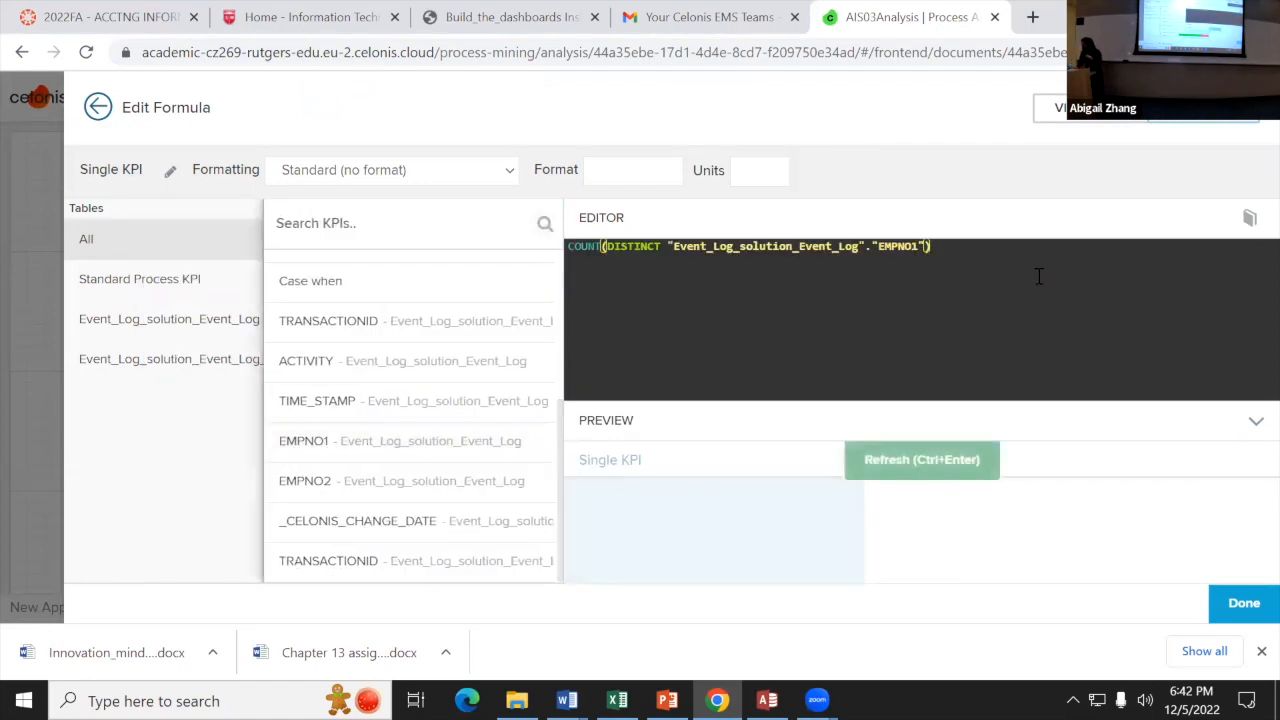
{"action": "type", "text": "+"}
{"action": "left_click", "coordinate": [344, 484]}
{"action": "left_click", "coordinate": [341, 432]}
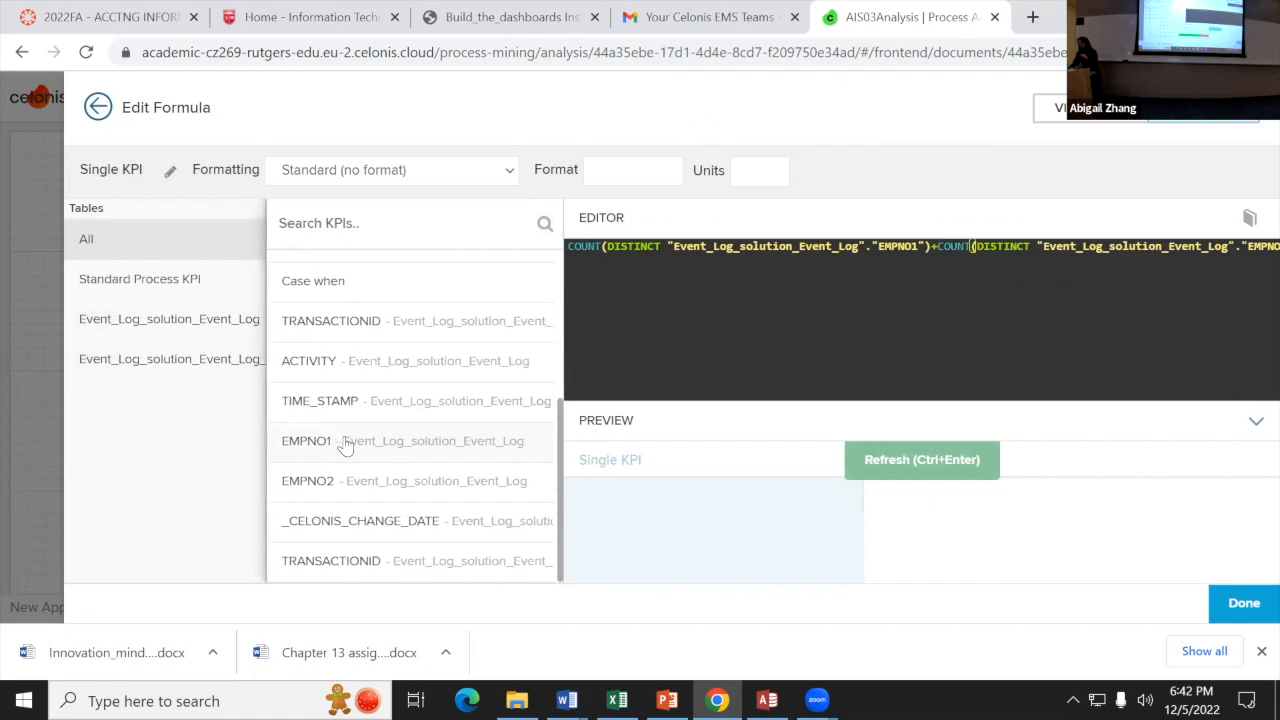
{"action": "left_click", "coordinate": [1230, 603]}
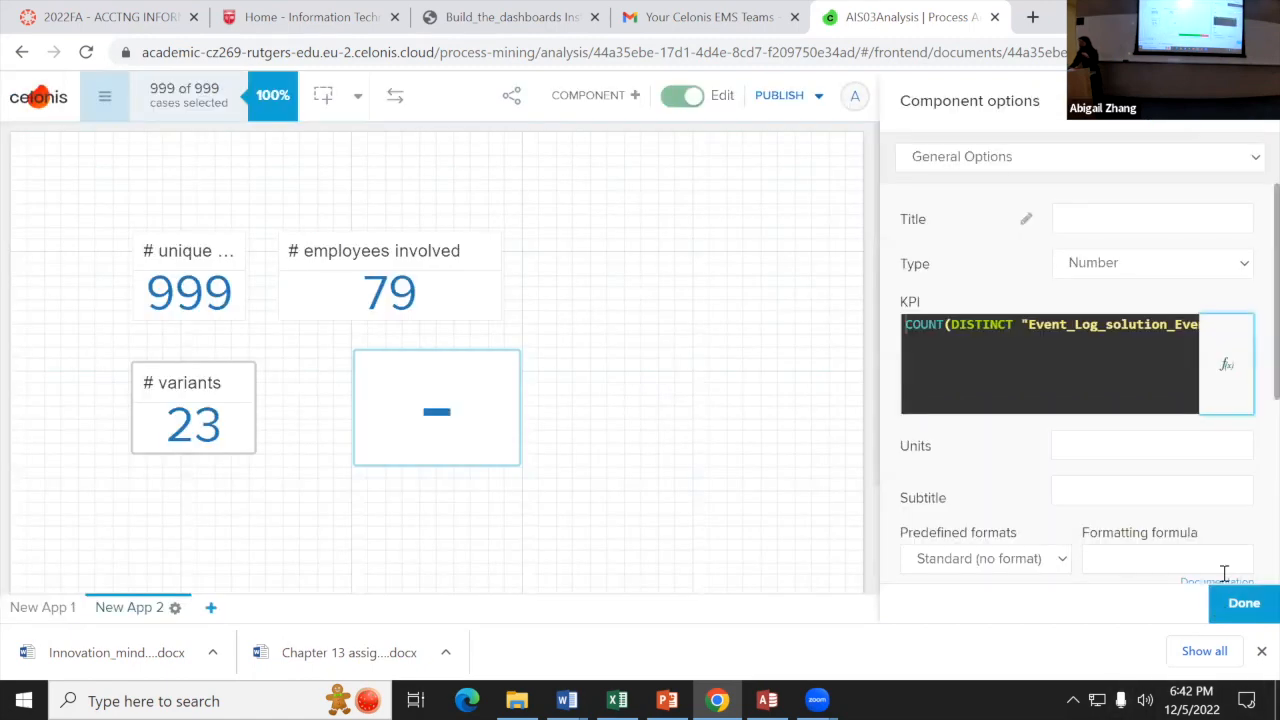
{"action": "key", "text": "Delete"}
{"action": "left_click", "coordinate": [960, 410]}
Step: Open the KPI formula of the # variants component for review
{"action": "left_click", "coordinate": [277, 413]}
{"action": "left_click", "coordinate": [276, 413]}
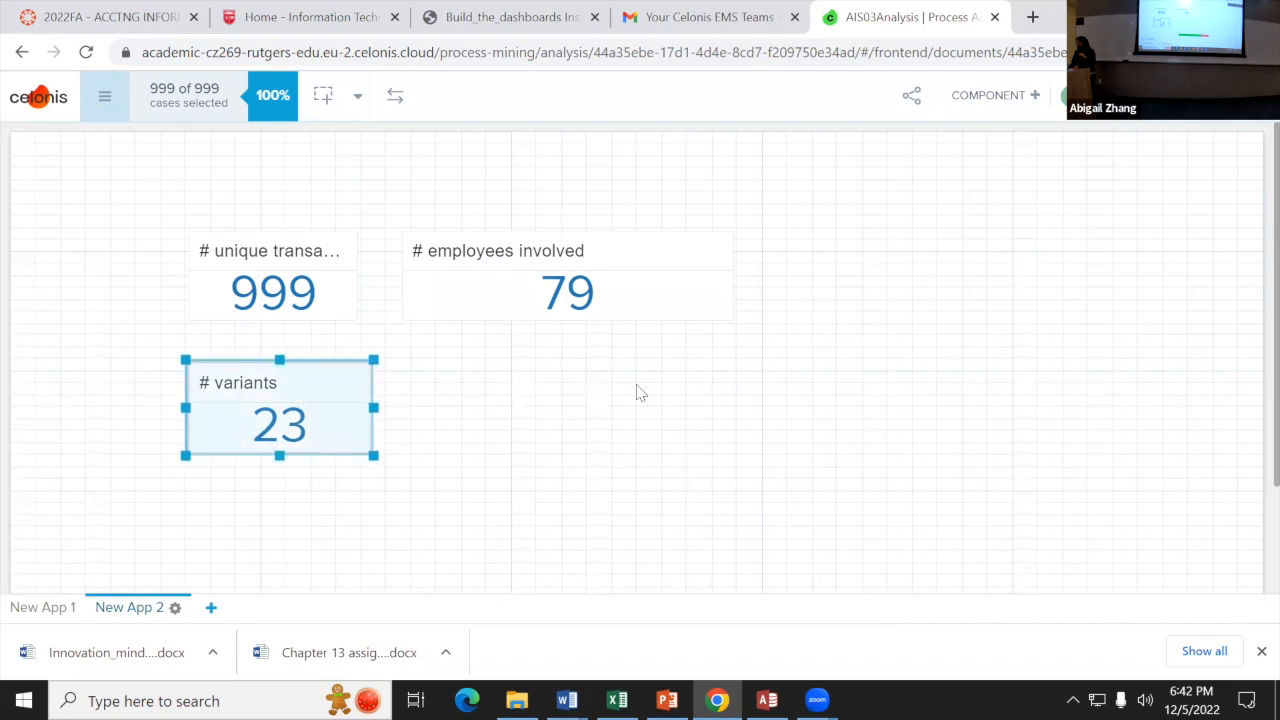
{"action": "double_click", "coordinate": [277, 410]}
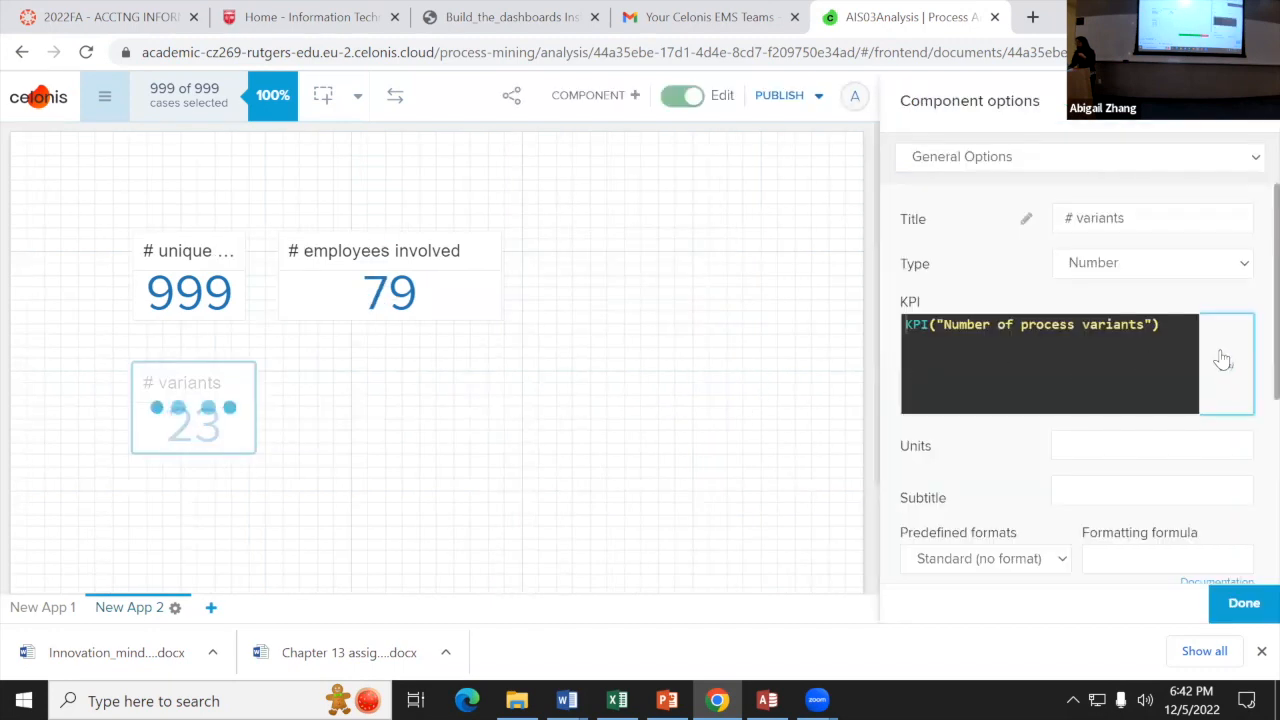
{"action": "left_click", "coordinate": [1222, 360]}
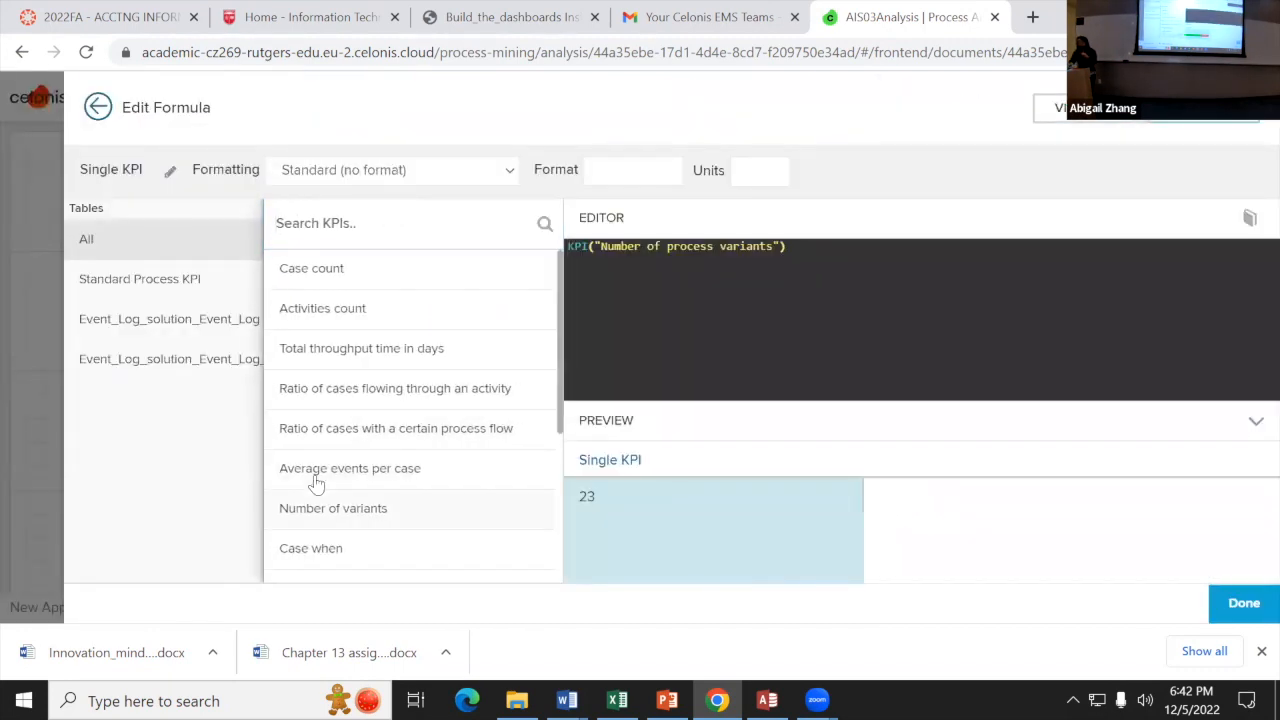
Step: Examine the process variants on the New App 1 sheet and return to the # variants component on New App 2
{"action": "left_click", "coordinate": [34, 610]}
{"action": "left_click", "coordinate": [36, 608]}
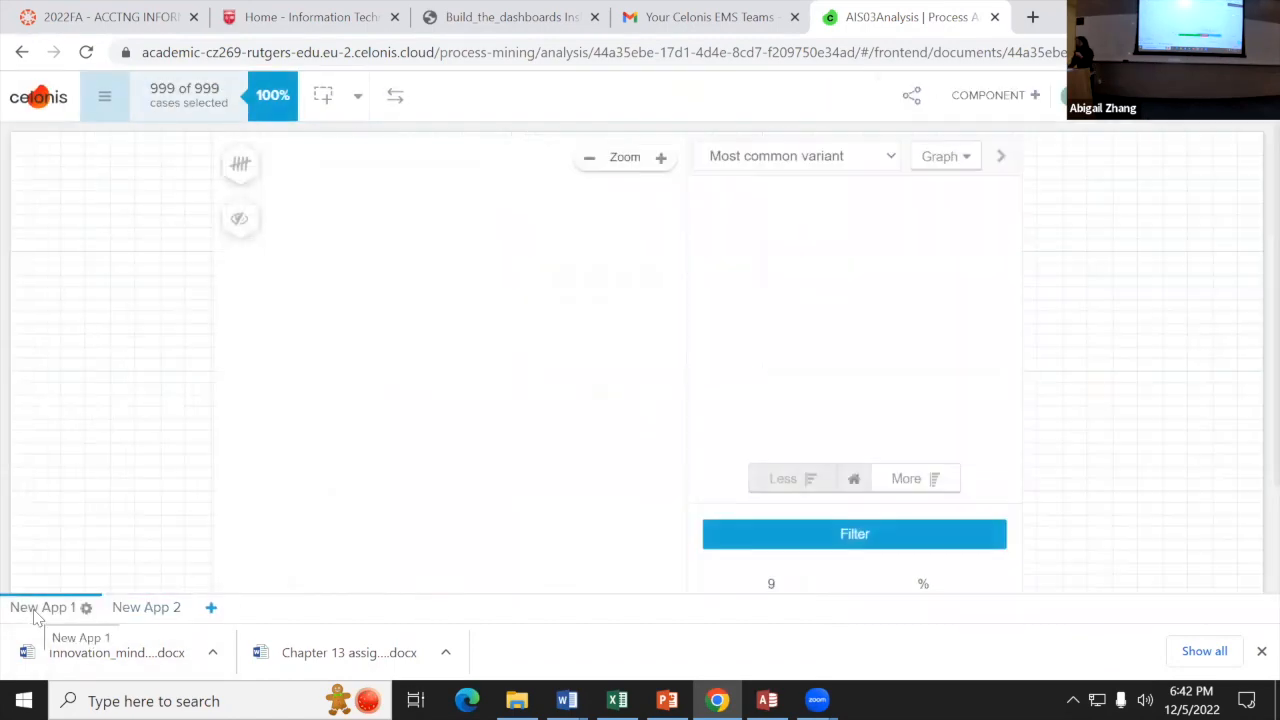
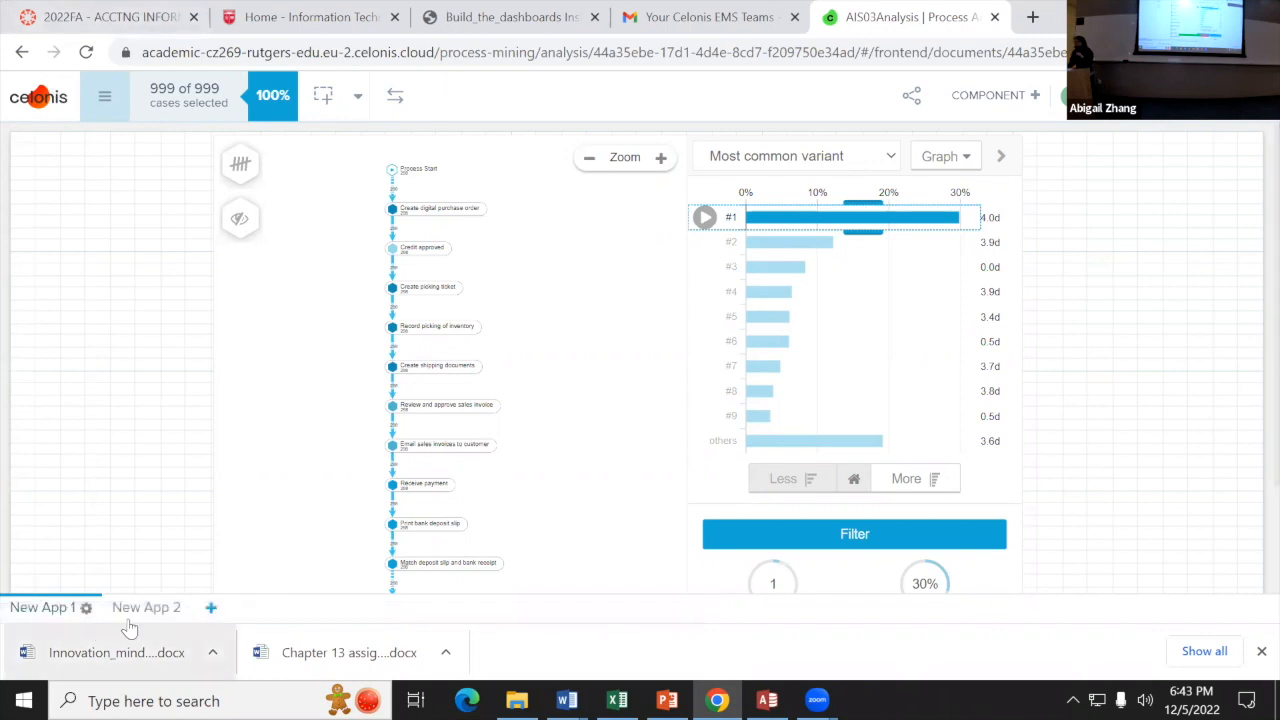
{"action": "left_click", "coordinate": [538, 141]}
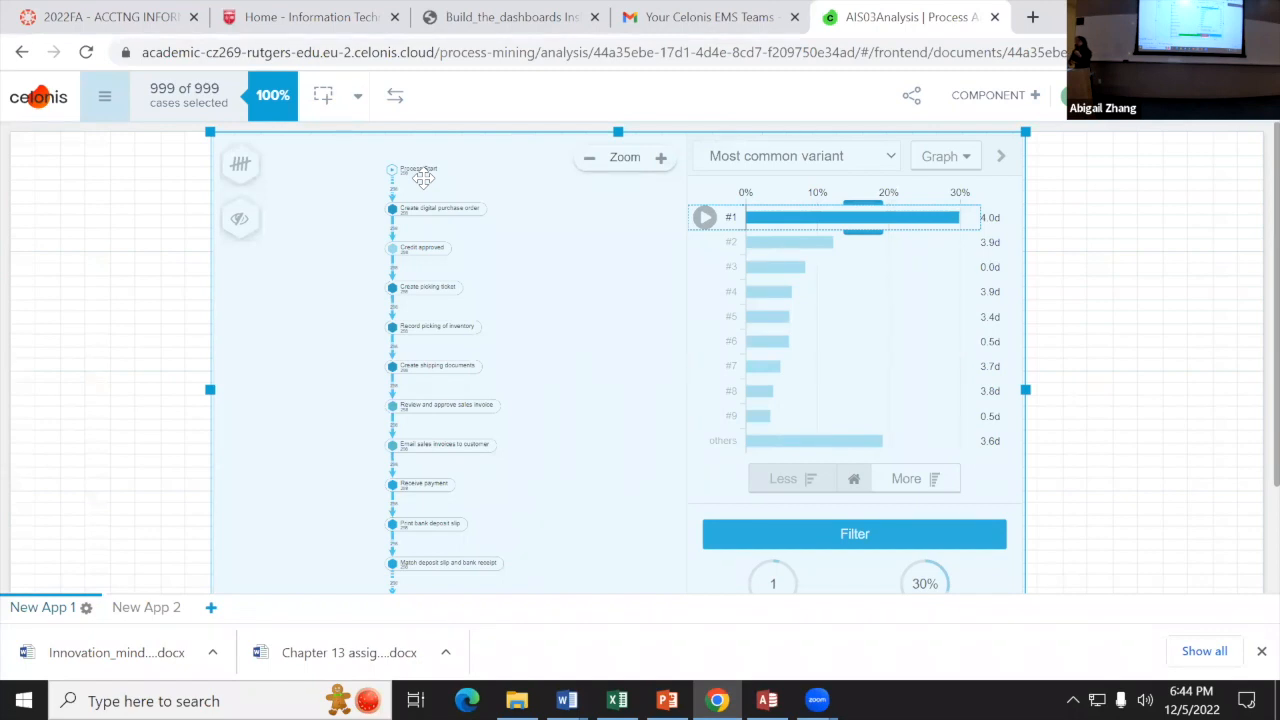
{"action": "left_click", "coordinate": [158, 610]}
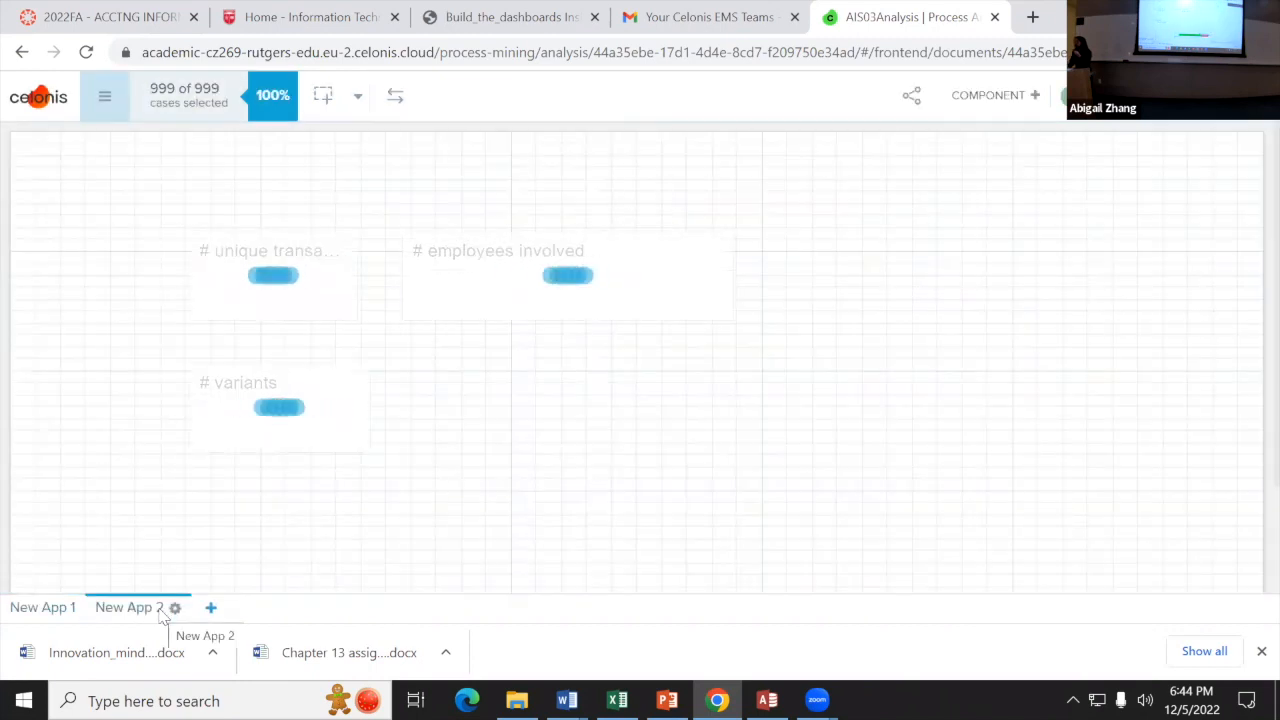
{"action": "left_click", "coordinate": [279, 380]}
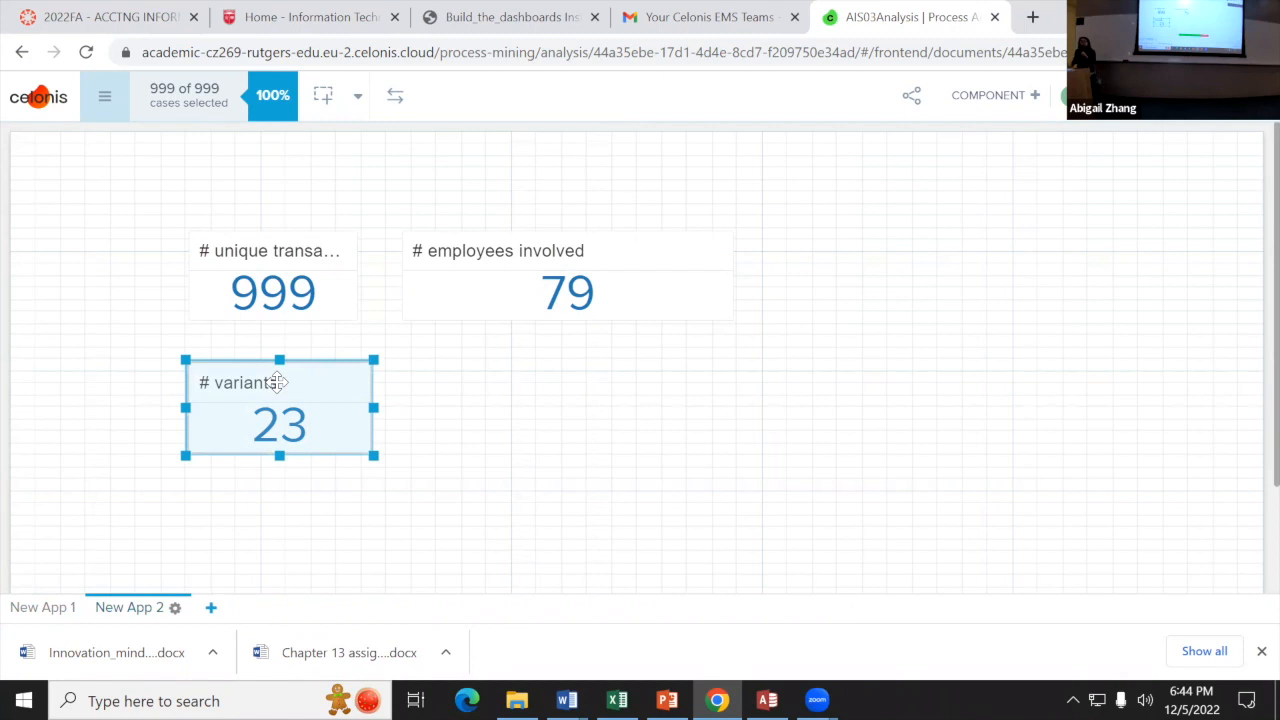
Step: Add a Number component that uses the standard "Average events per case" KPI formula
{"action": "left_click", "coordinate": [968, 97]}
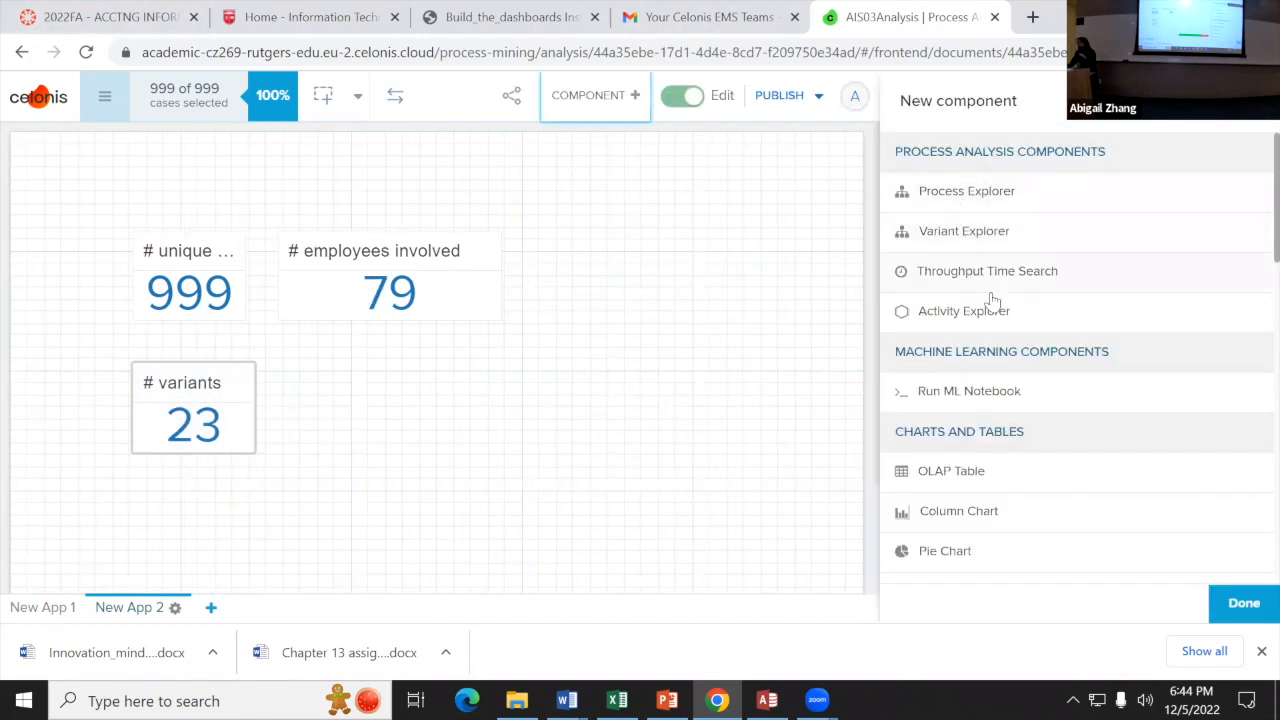
{"action": "scroll", "coordinate": [980, 483], "scroll_direction": "down", "scroll_amount": 3}
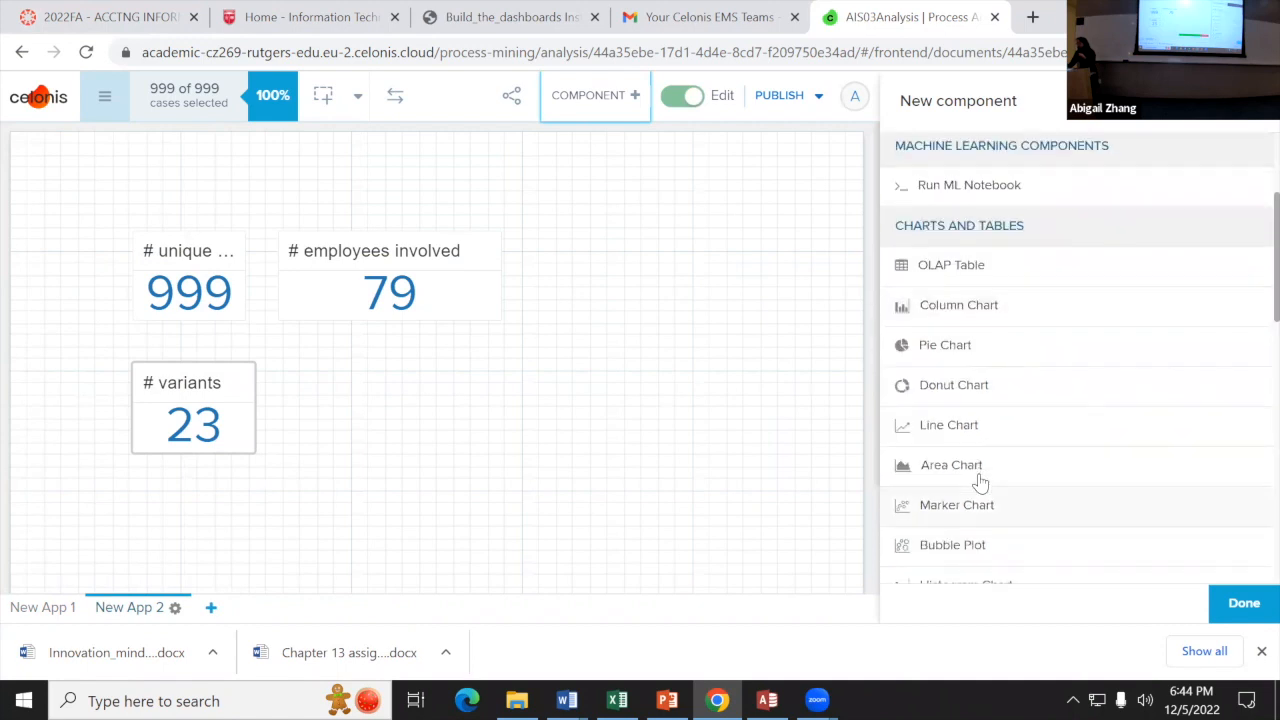
{"action": "scroll", "coordinate": [980, 483], "scroll_direction": "down", "scroll_amount": 4}
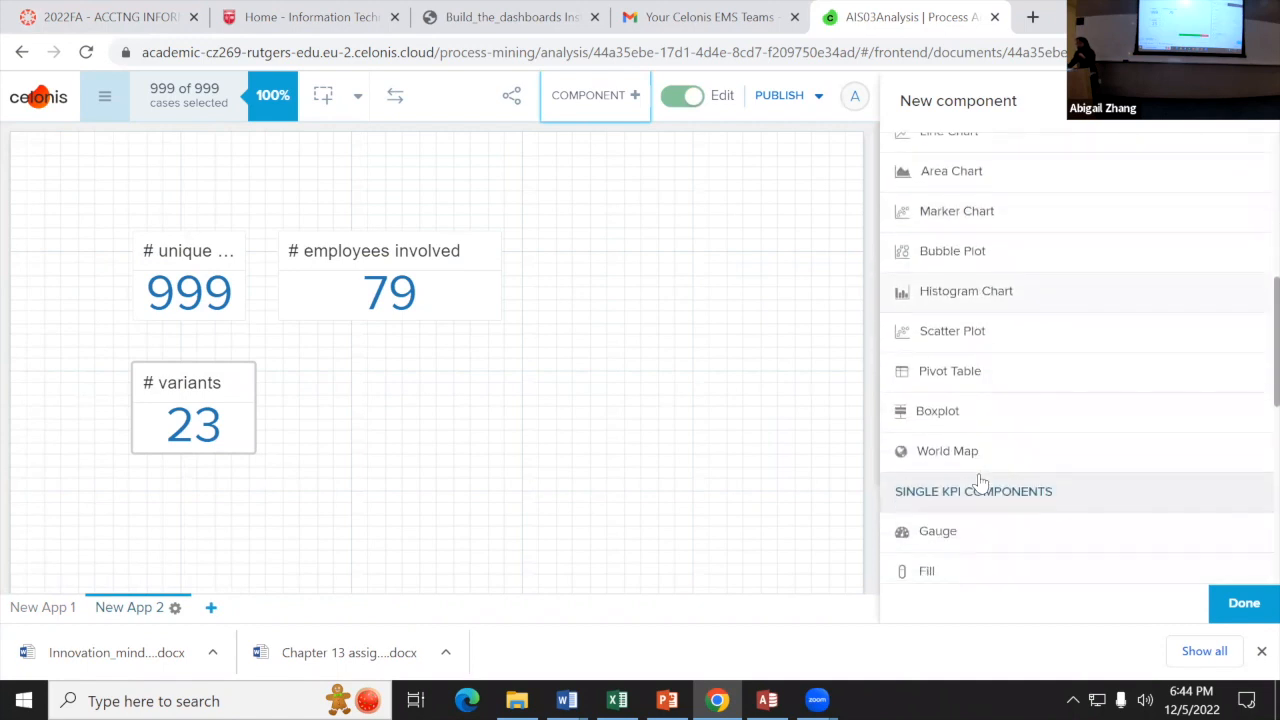
{"action": "left_click", "coordinate": [942, 410]}
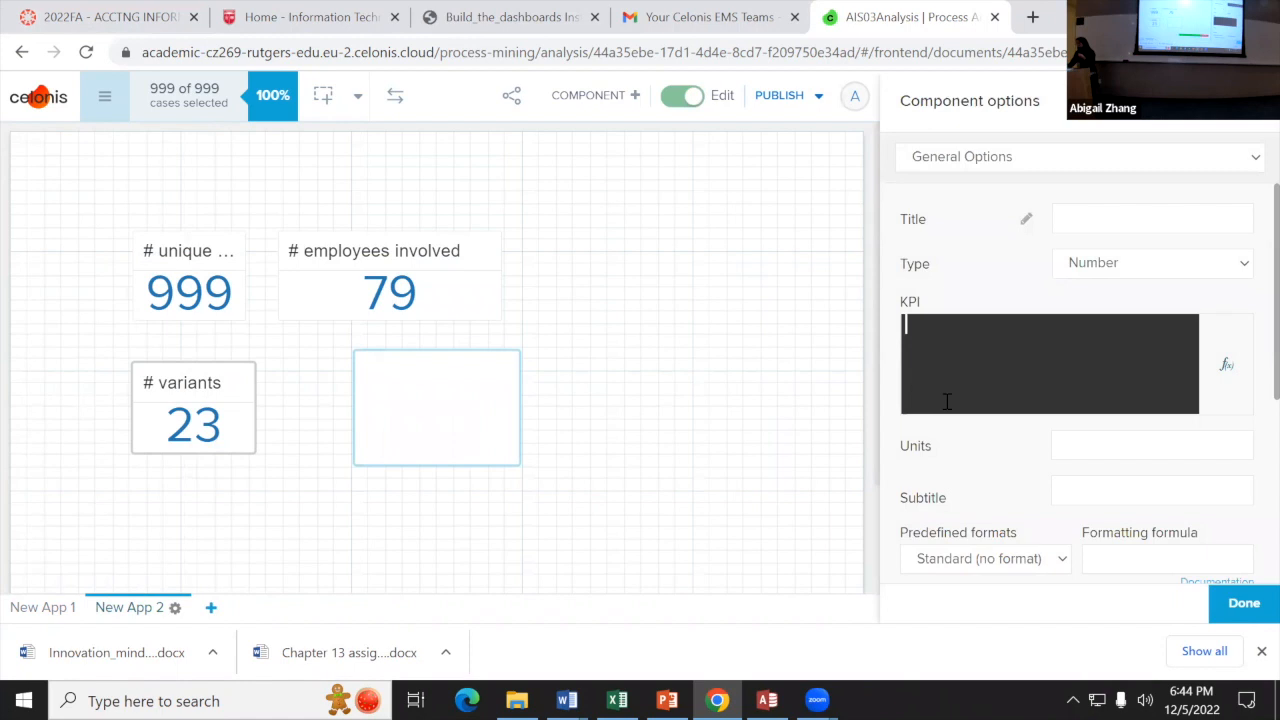
{"action": "left_click", "coordinate": [1229, 370]}
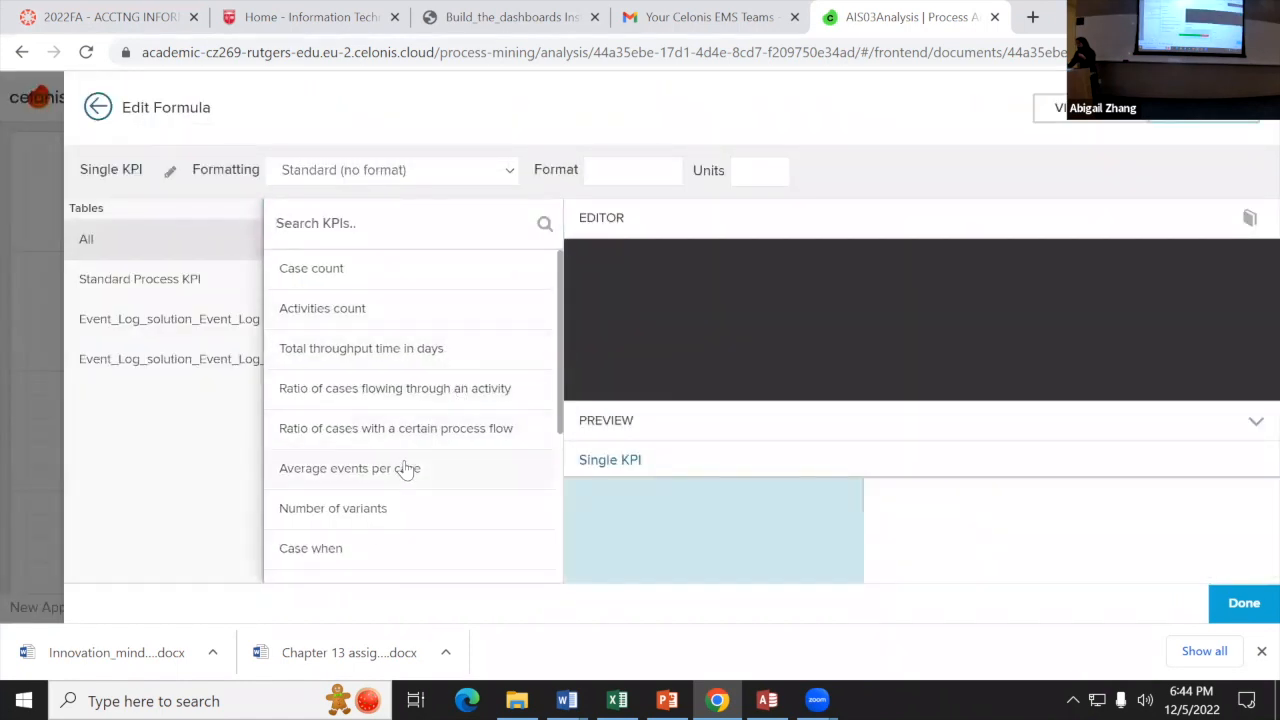
{"action": "mouse_move", "coordinate": [405, 480]}
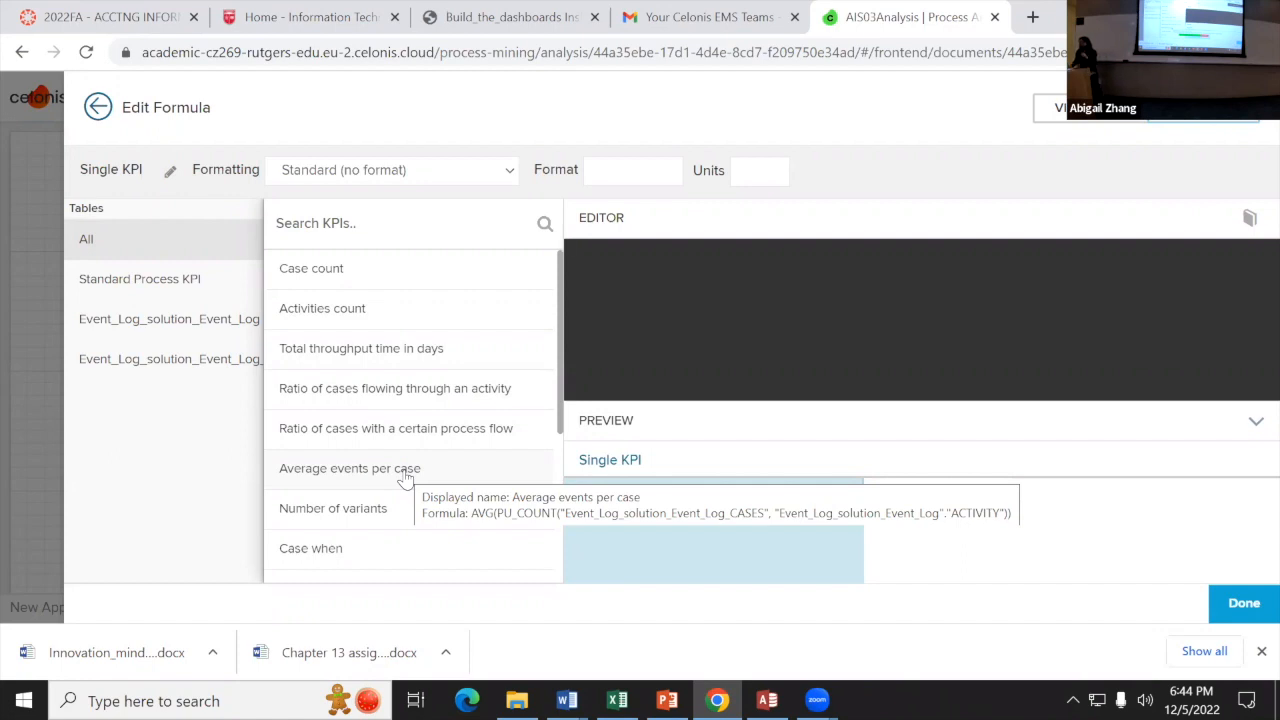
{"action": "left_click", "coordinate": [405, 480]}
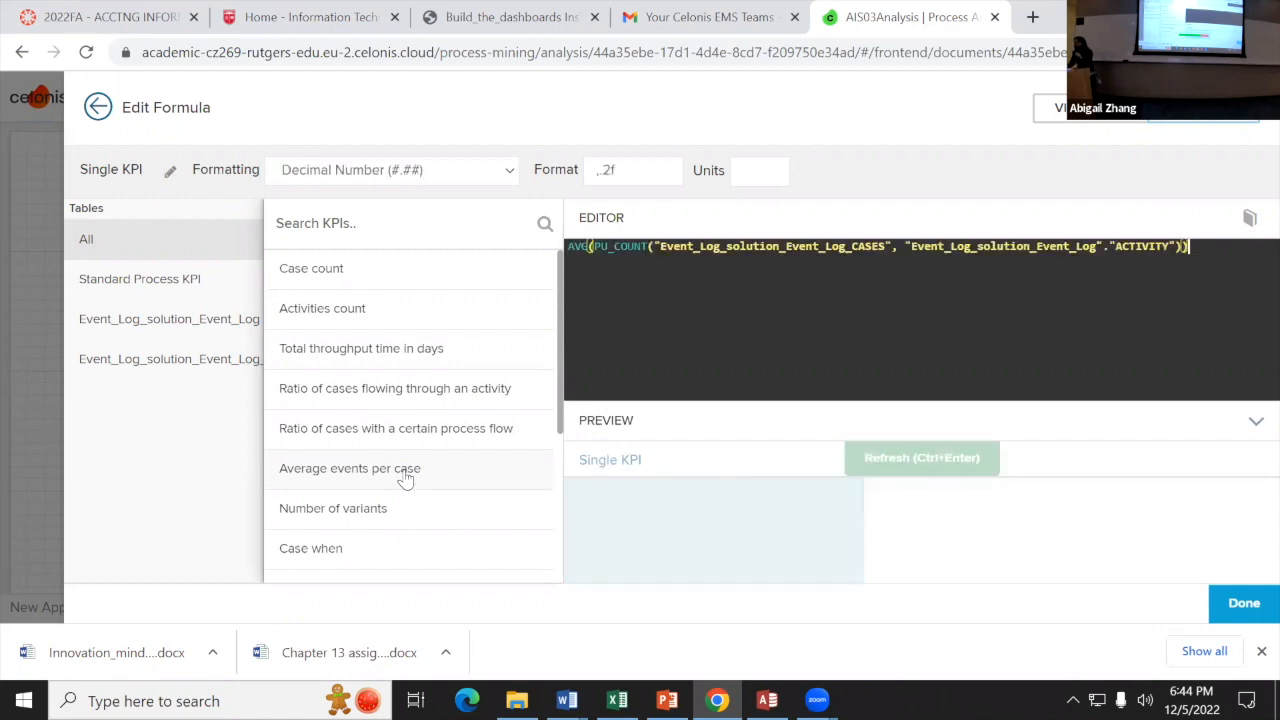
{"action": "left_click", "coordinate": [1224, 605]}
Step: Title the new component "# average activities per variant" and fit it beside the # variants component, wide enough to show the full title
{"action": "left_click_drag", "start_coordinate": [423, 429], "coordinate": [358, 440]}
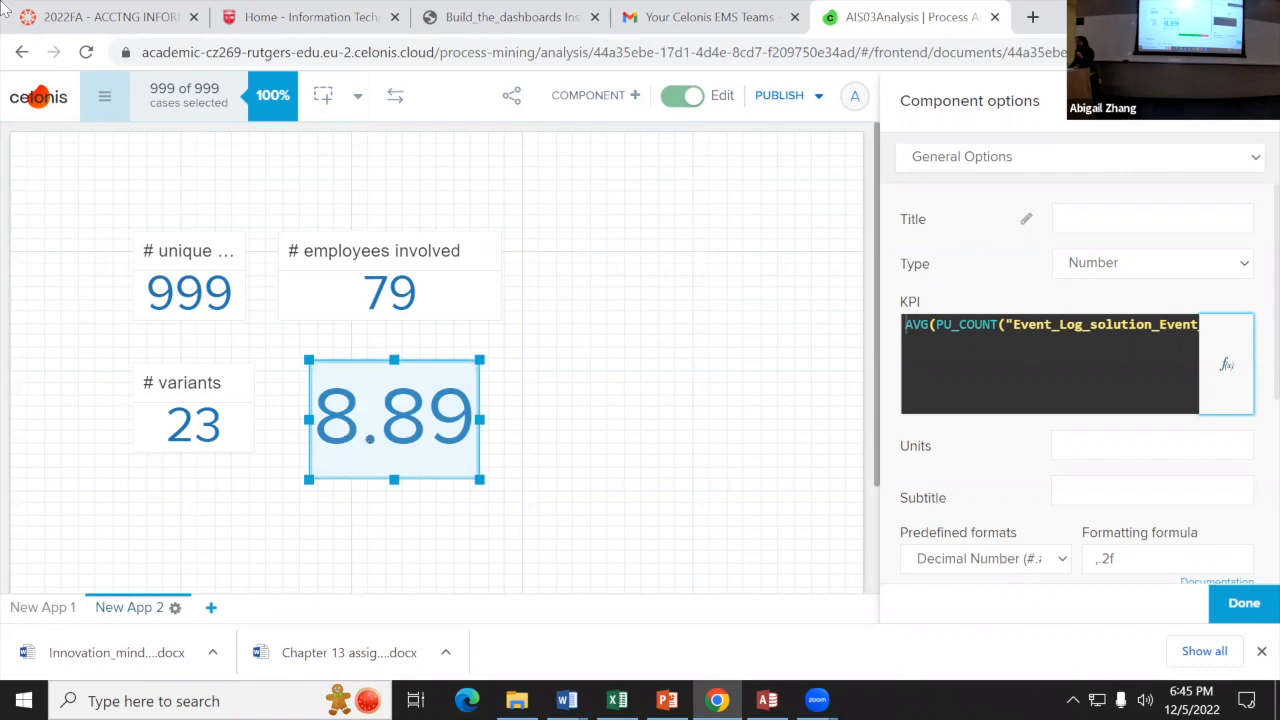
{"action": "left_click", "coordinate": [1071, 218]}
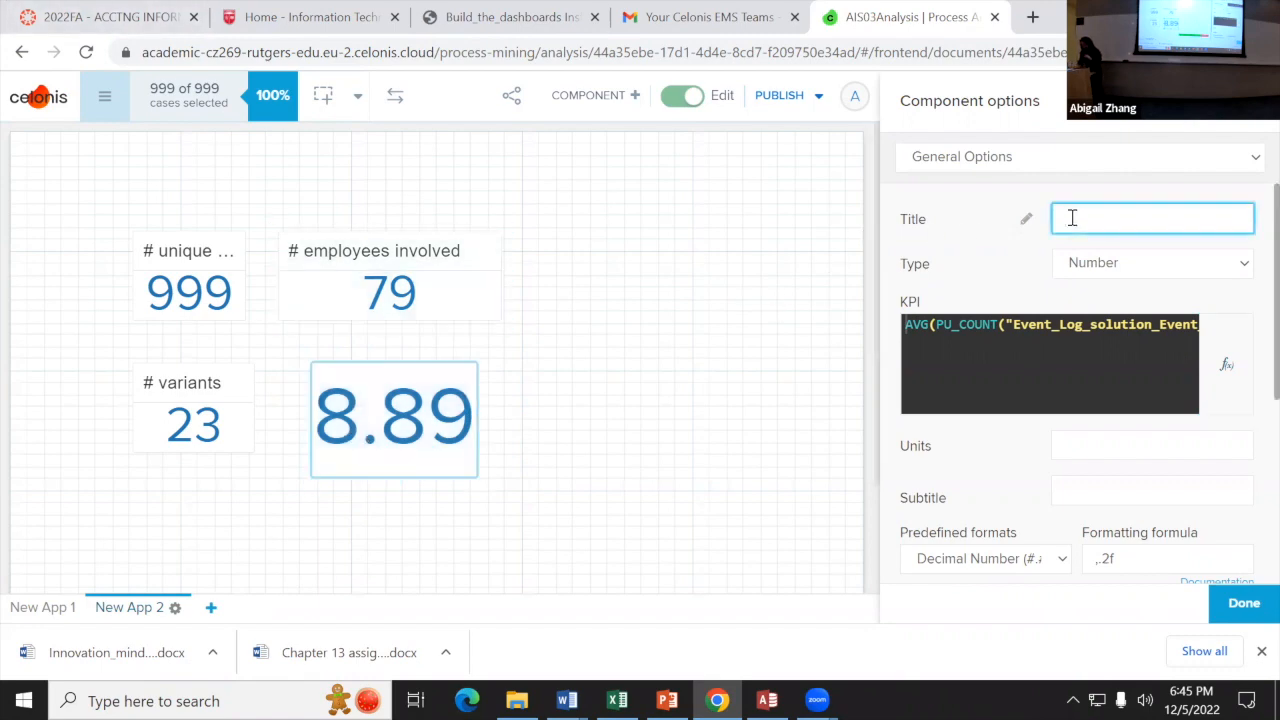
{"action": "type", "text": "#"}
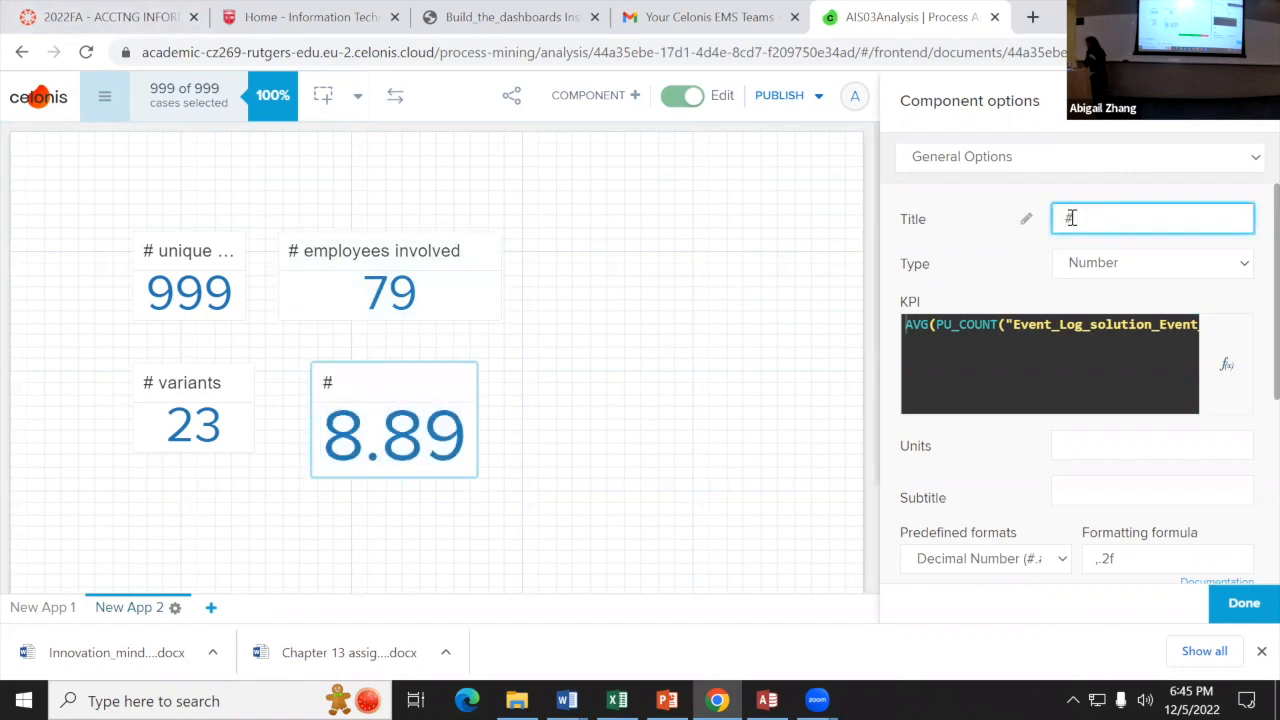
{"action": "type", "text": " average ac"}
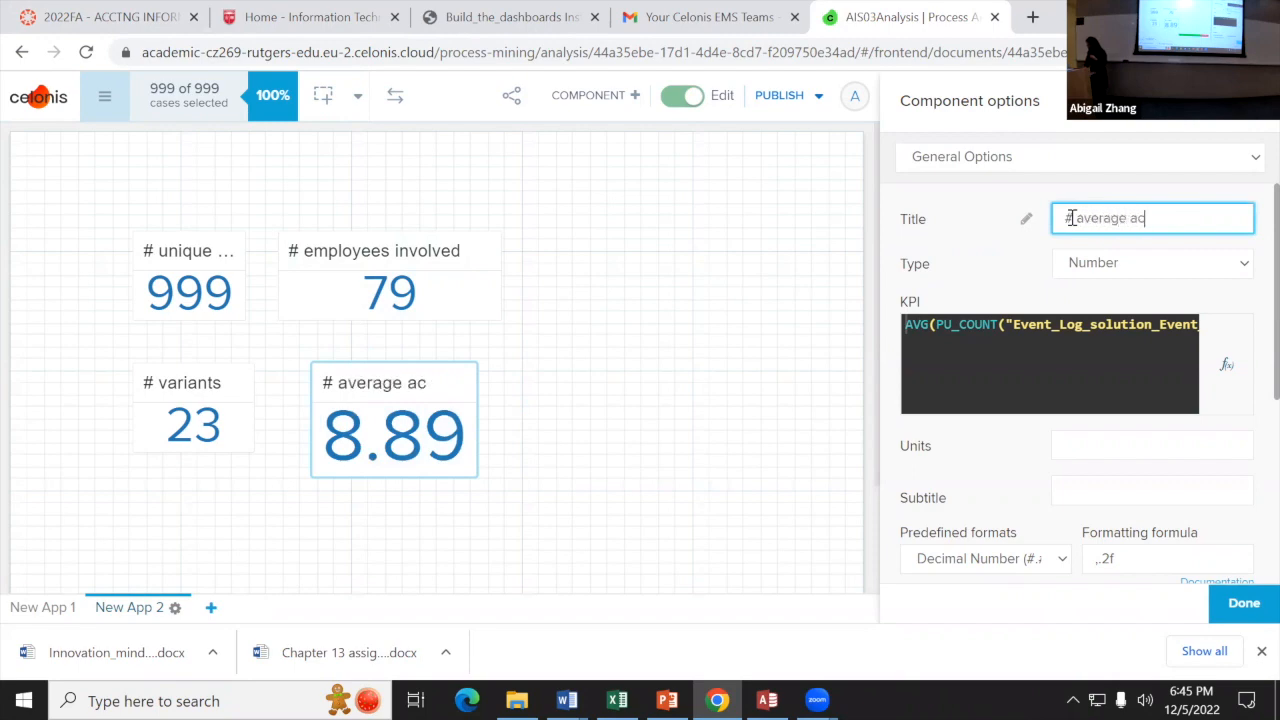
{"action": "type", "text": "tivities per variant"}
{"action": "left_click", "coordinate": [1232, 606]}
{"action": "left_click_drag", "start_coordinate": [629, 429], "coordinate": [584, 434]}
{"action": "left_click_drag", "start_coordinate": [649, 477], "coordinate": [695, 466]}
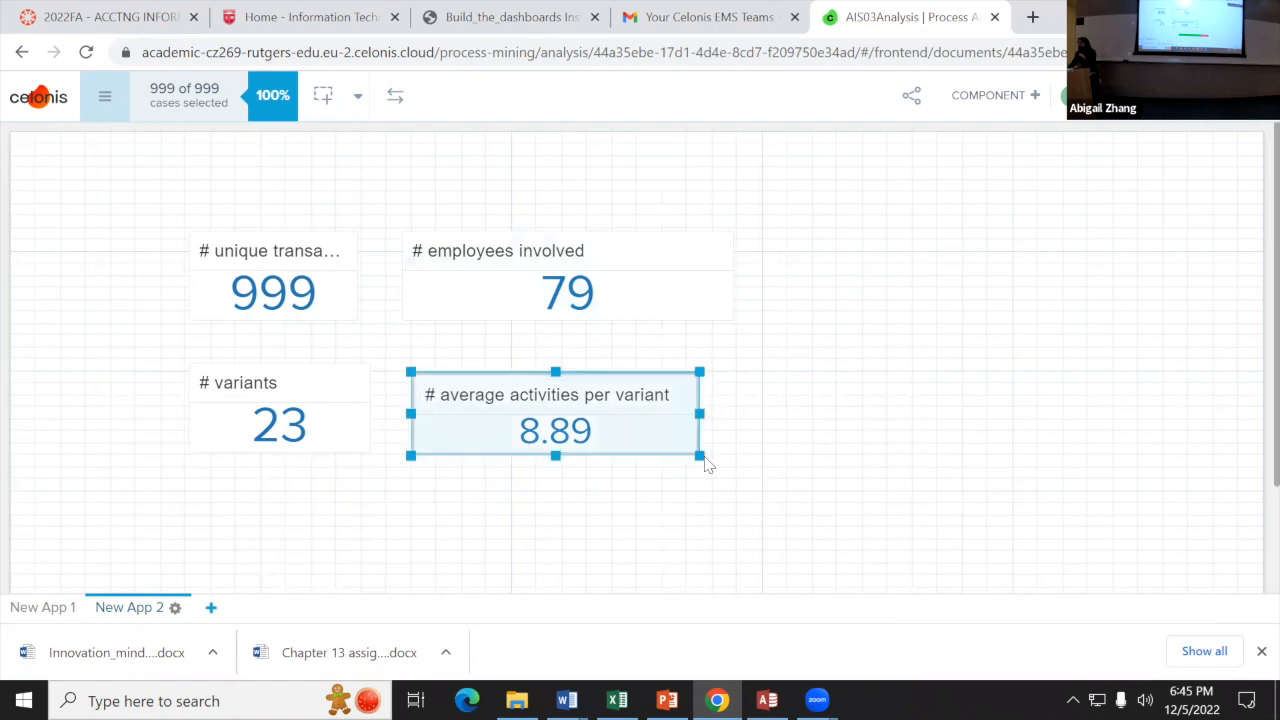
Step: Add a Number component using the "Ratio of cases flowing through an activity" KPI with 'Credit denied' as the activity
{"action": "left_click", "coordinate": [991, 100]}
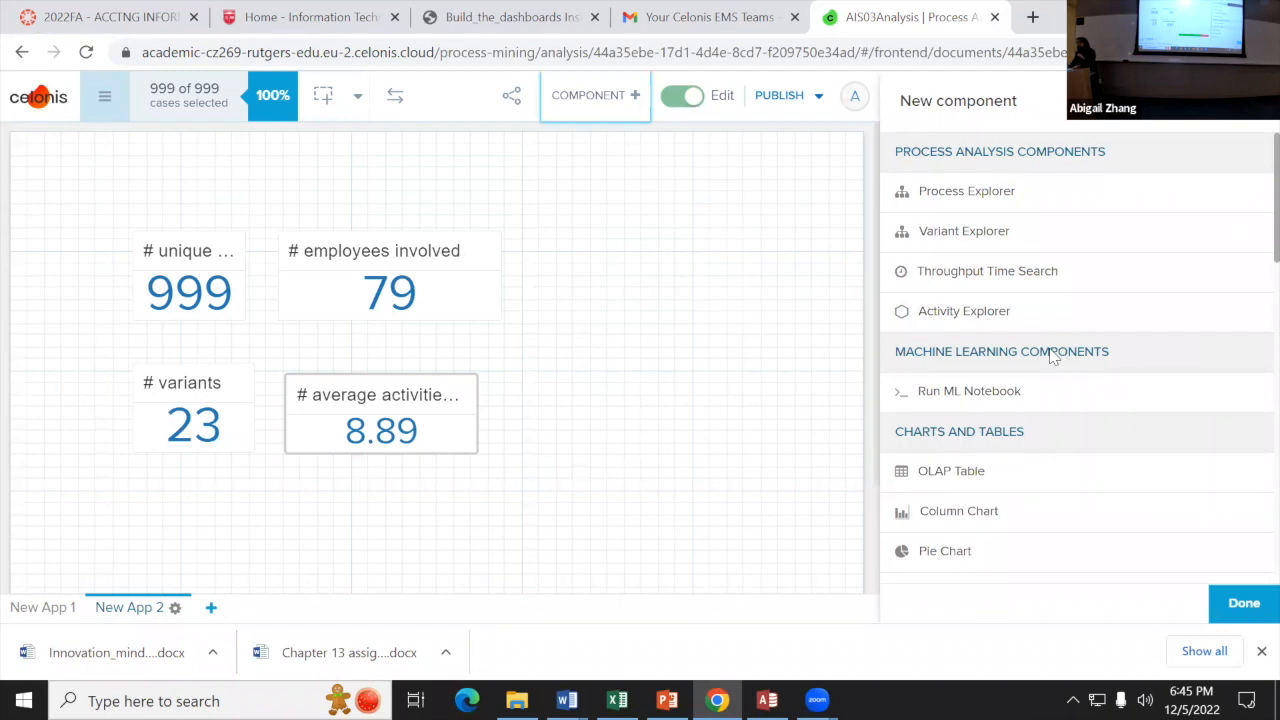
{"action": "scroll", "coordinate": [1052, 357], "scroll_direction": "down", "scroll_amount": 7}
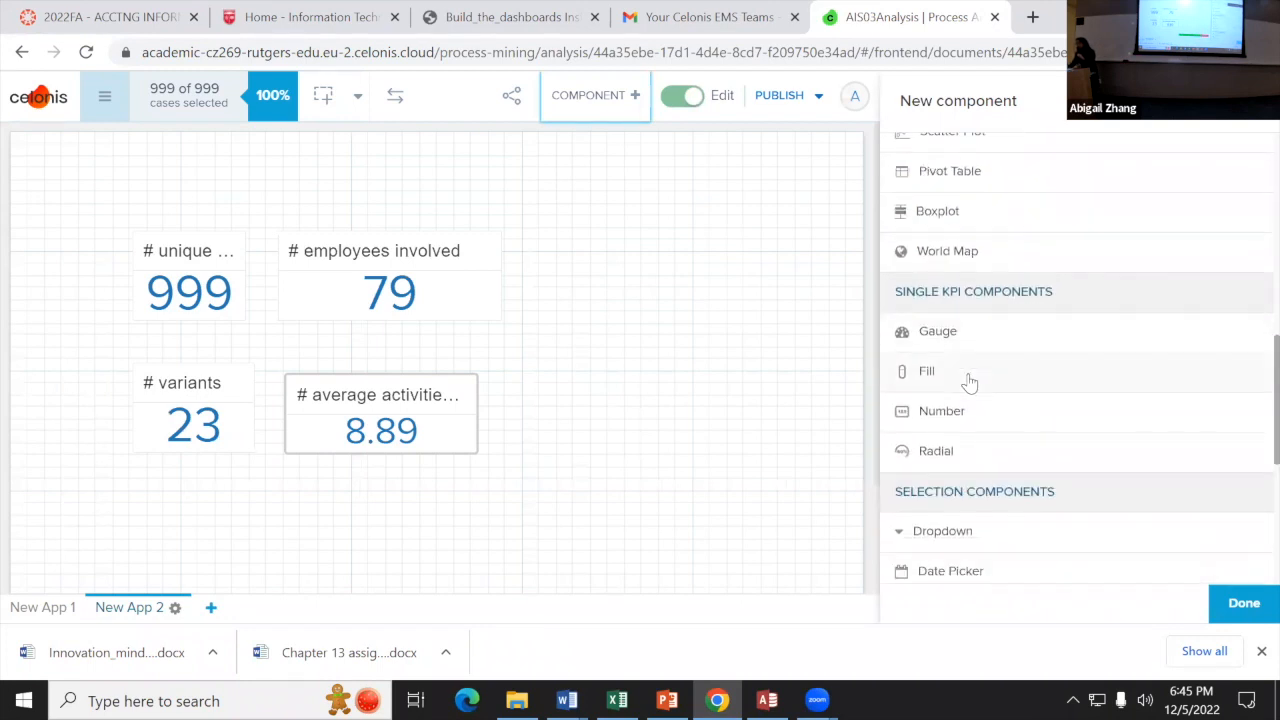
{"action": "left_click", "coordinate": [970, 412]}
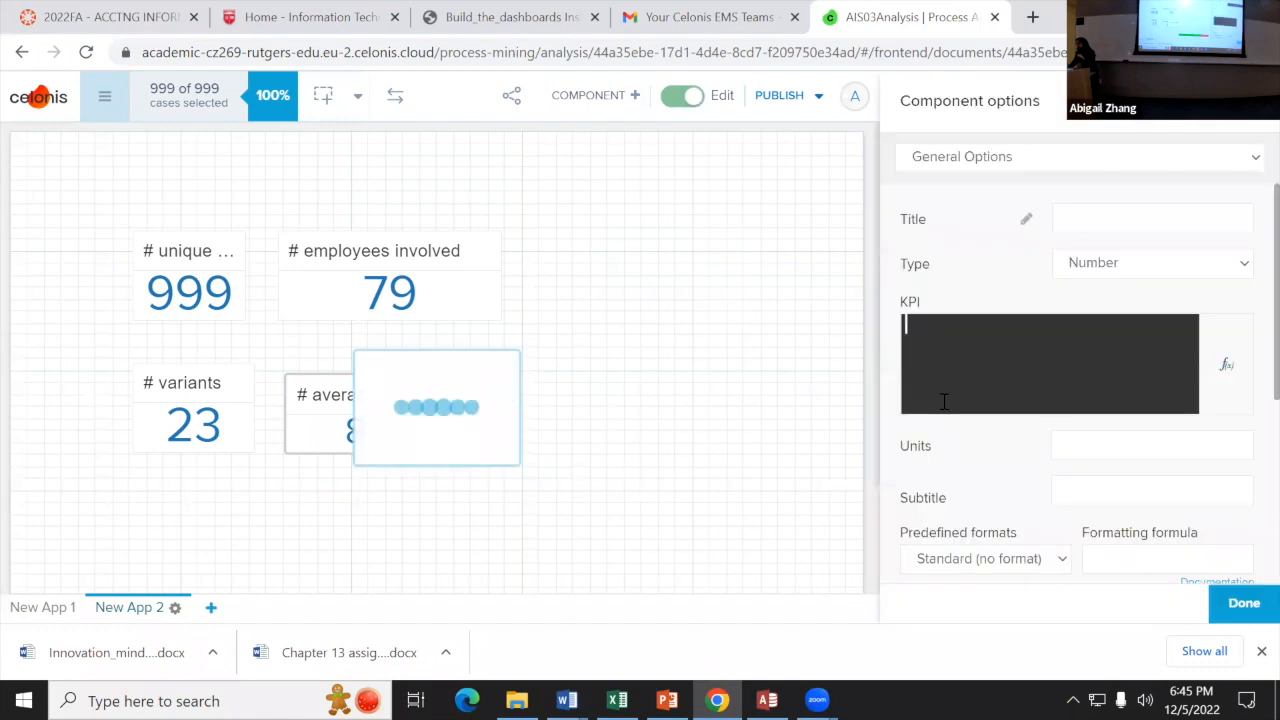
{"action": "left_click", "coordinate": [1224, 365]}
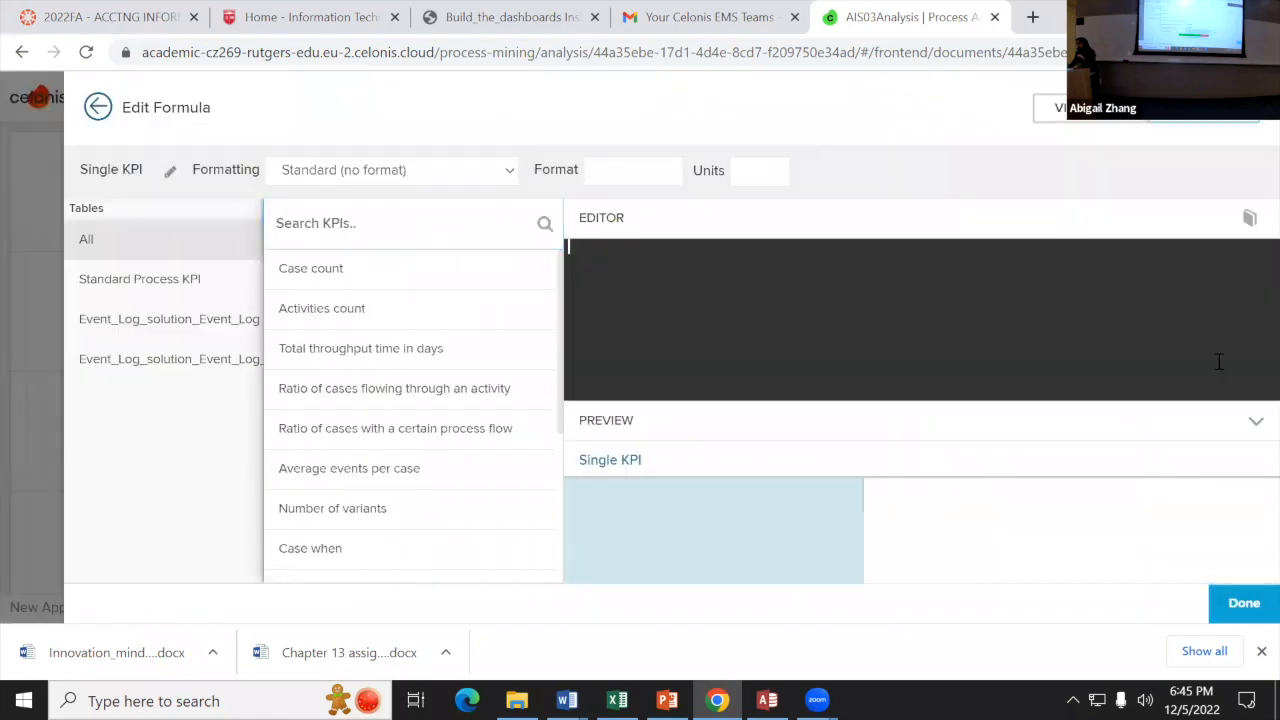
{"action": "left_click", "coordinate": [500, 394]}
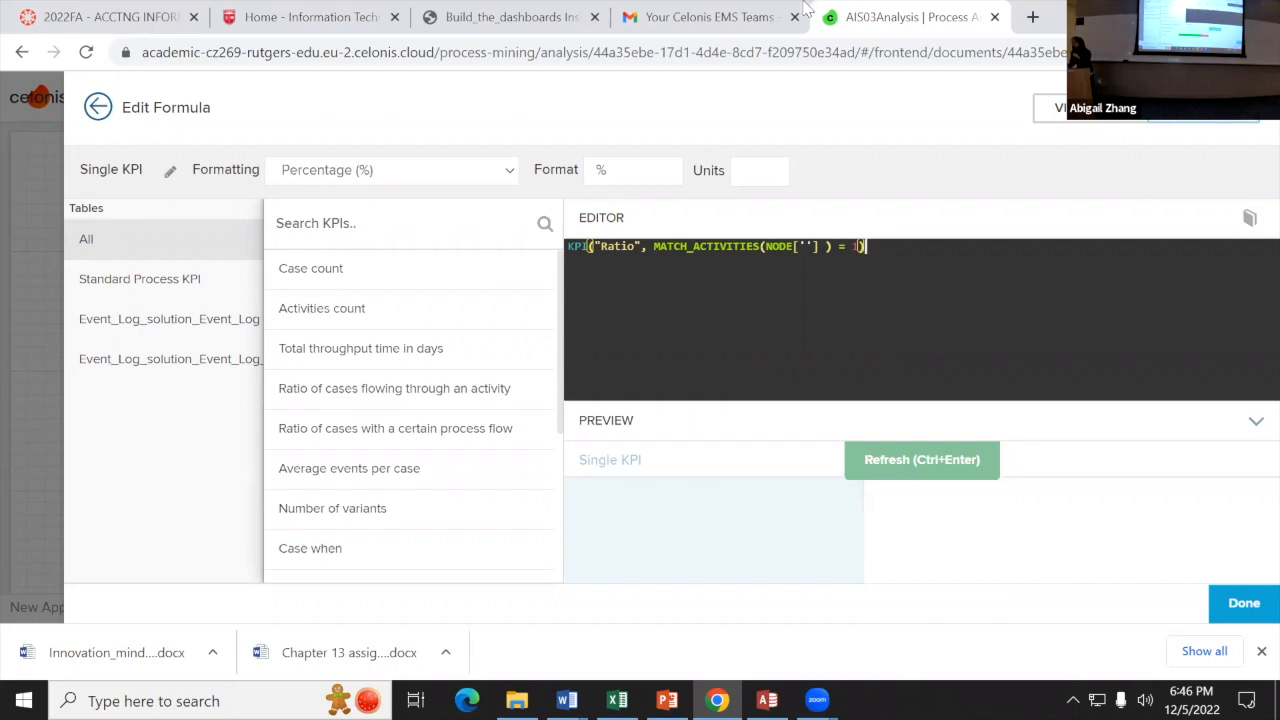
{"action": "left_click", "coordinate": [805, 246]}
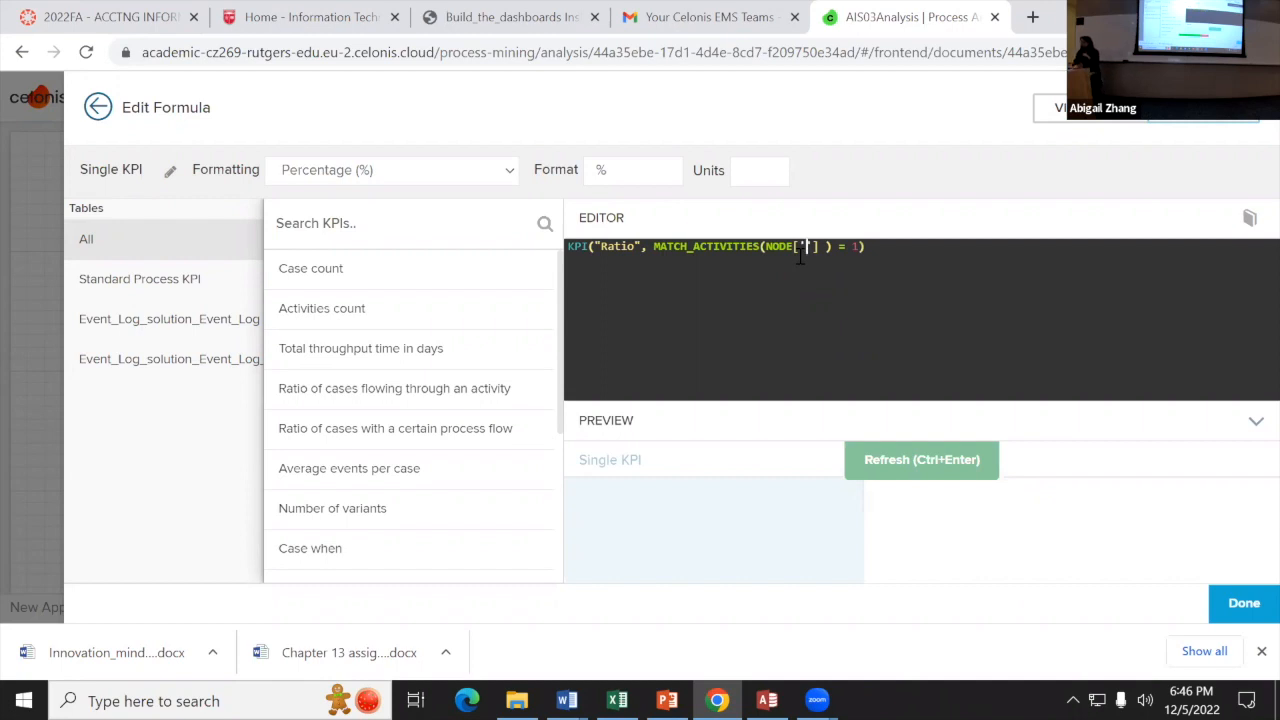
{"action": "type", "text": "Credit"}
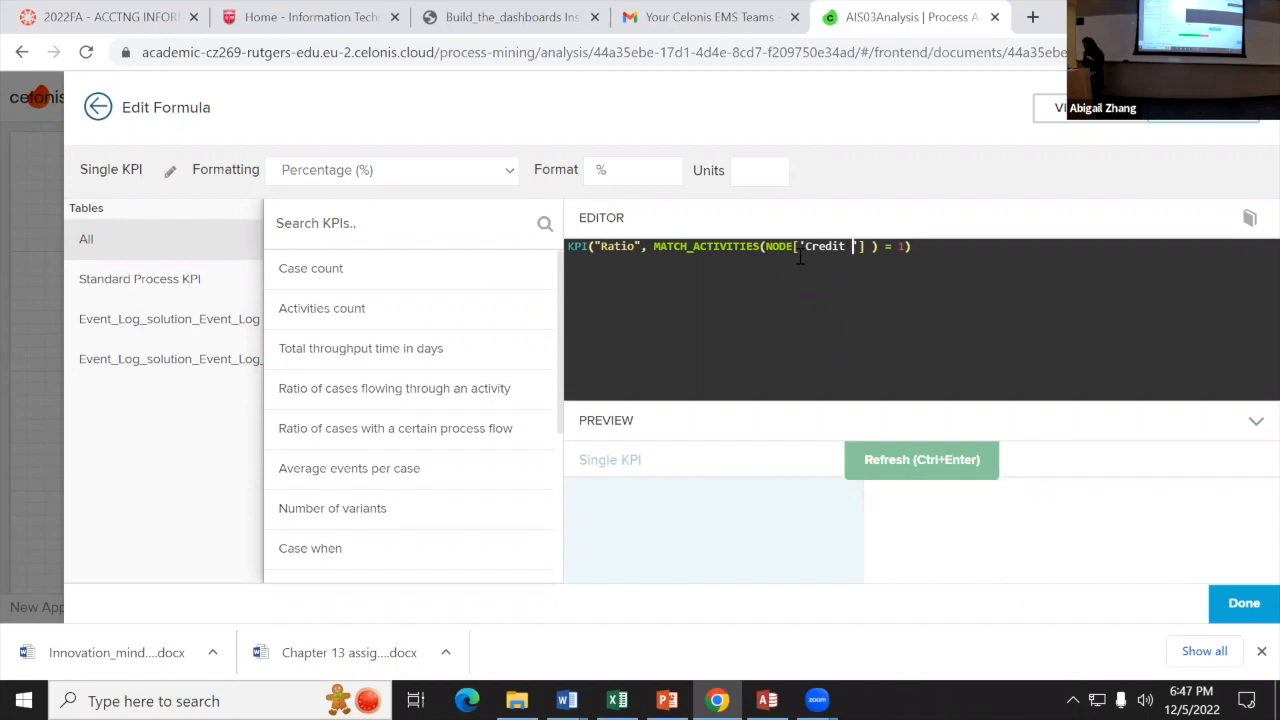
{"action": "type", "text": "denied"}
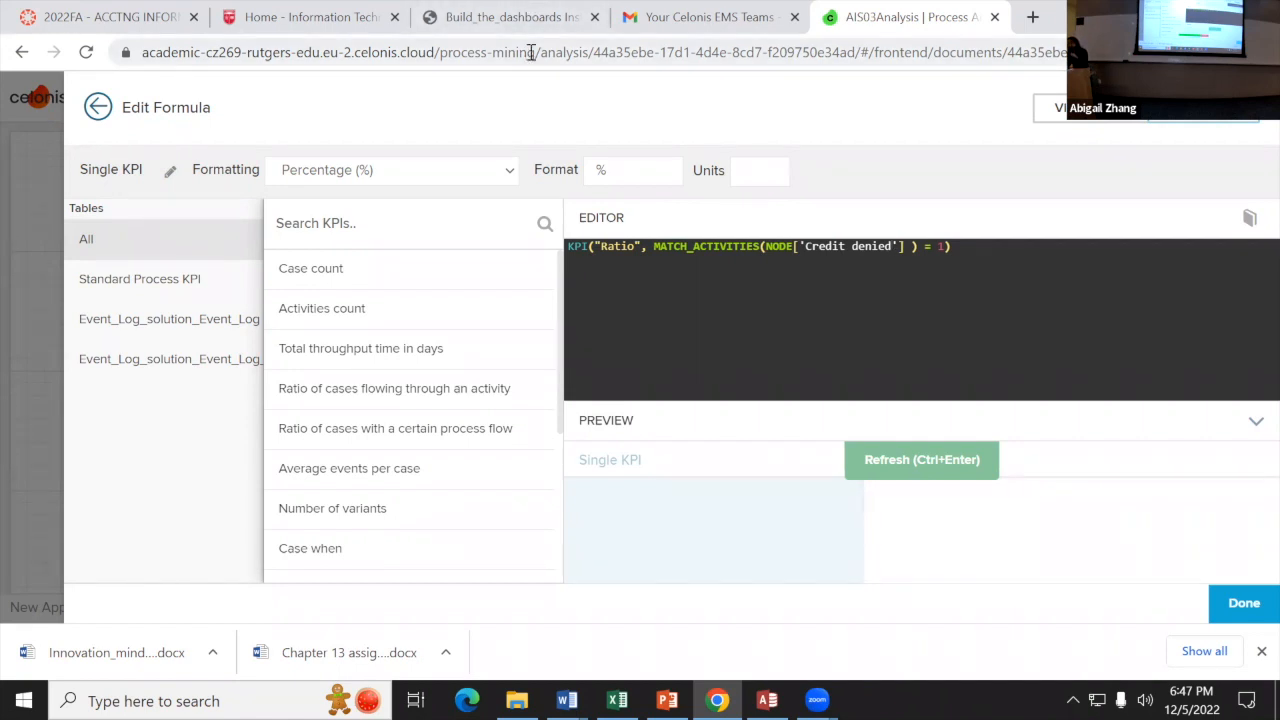
{"action": "left_click", "coordinate": [1244, 603]}
Step: Move the credit-denied ratio component beside the average activities component and shrink it to a matching height
{"action": "left_click_drag", "start_coordinate": [430, 451], "coordinate": [630, 452]}
{"action": "left_click_drag", "start_coordinate": [693, 479], "coordinate": [667, 443]}
{"action": "left_click_drag", "start_coordinate": [574, 430], "coordinate": [574, 440]}
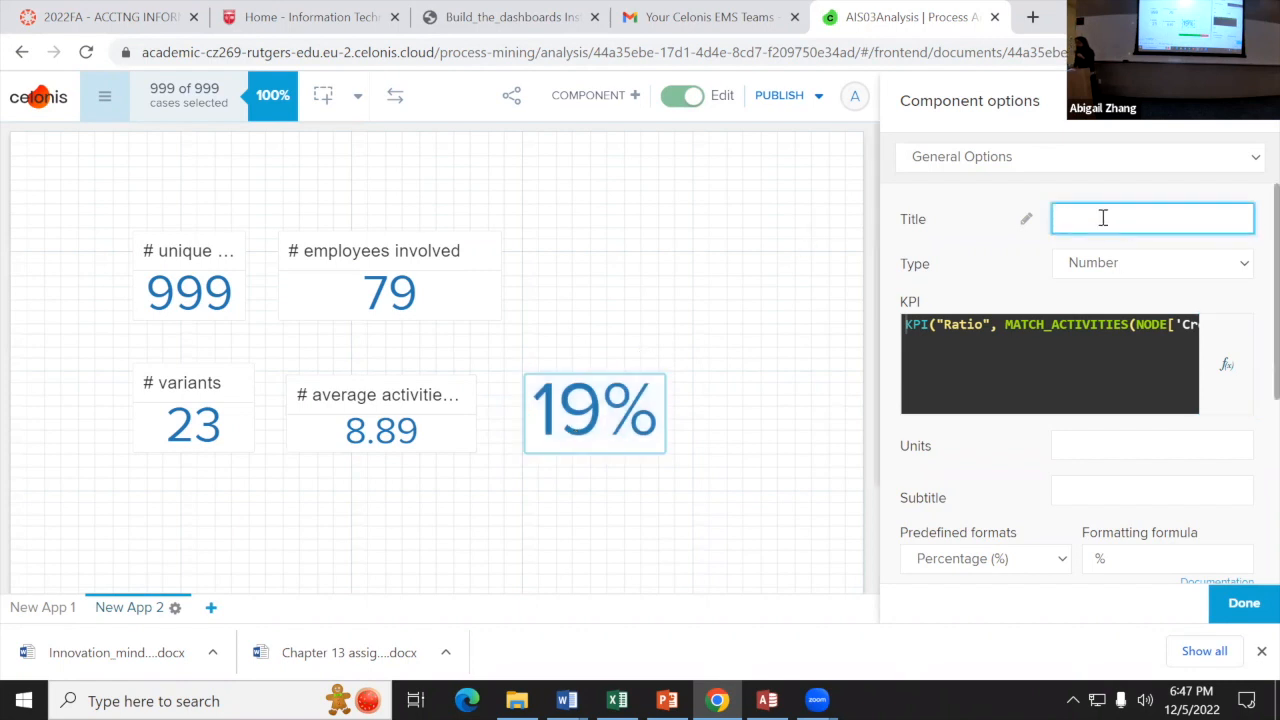
Step: Title the ratio component "ratio of credit denied" and shift it slightly closer to the average activities component
{"action": "type", "text": "#"}
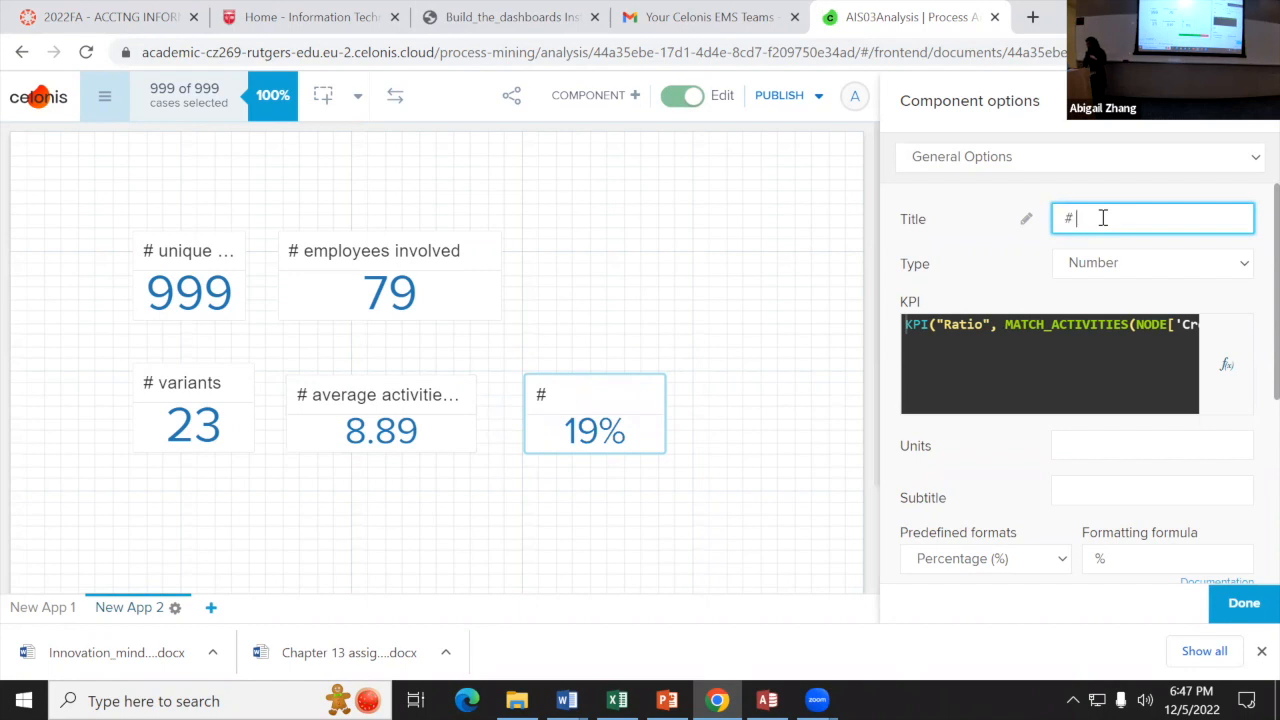
{"action": "key", "text": "BackSpace"}
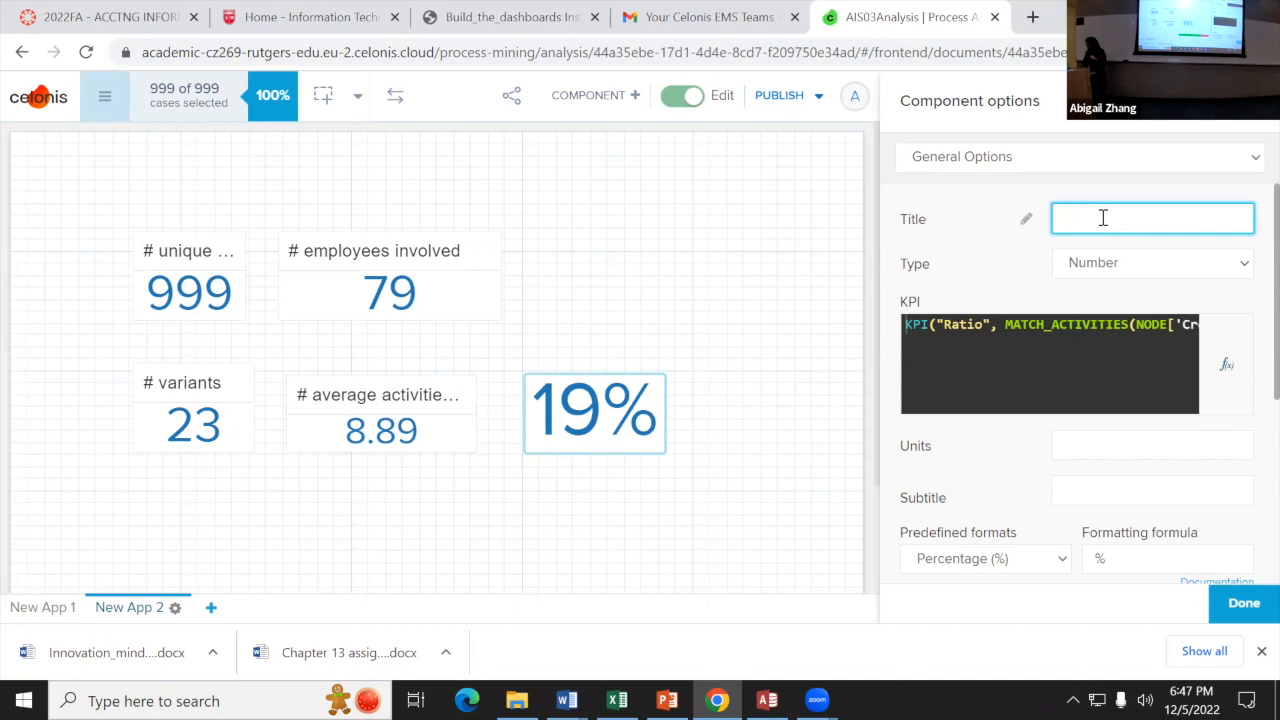
{"action": "type", "text": "ratio of vredit"}
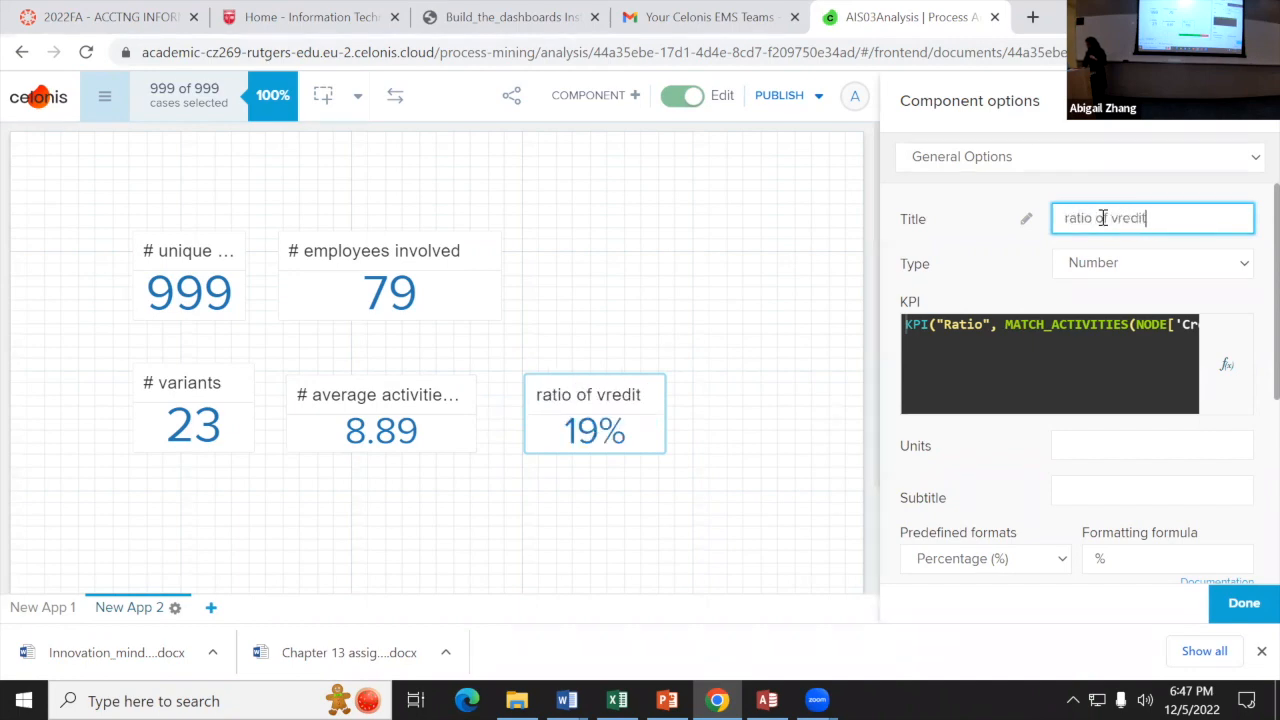
{"action": "type", "text": " denied"}
{"action": "left_click", "coordinate": [1115, 218]}
{"action": "key", "text": "BackSpace"}
{"action": "type", "text": "c"}
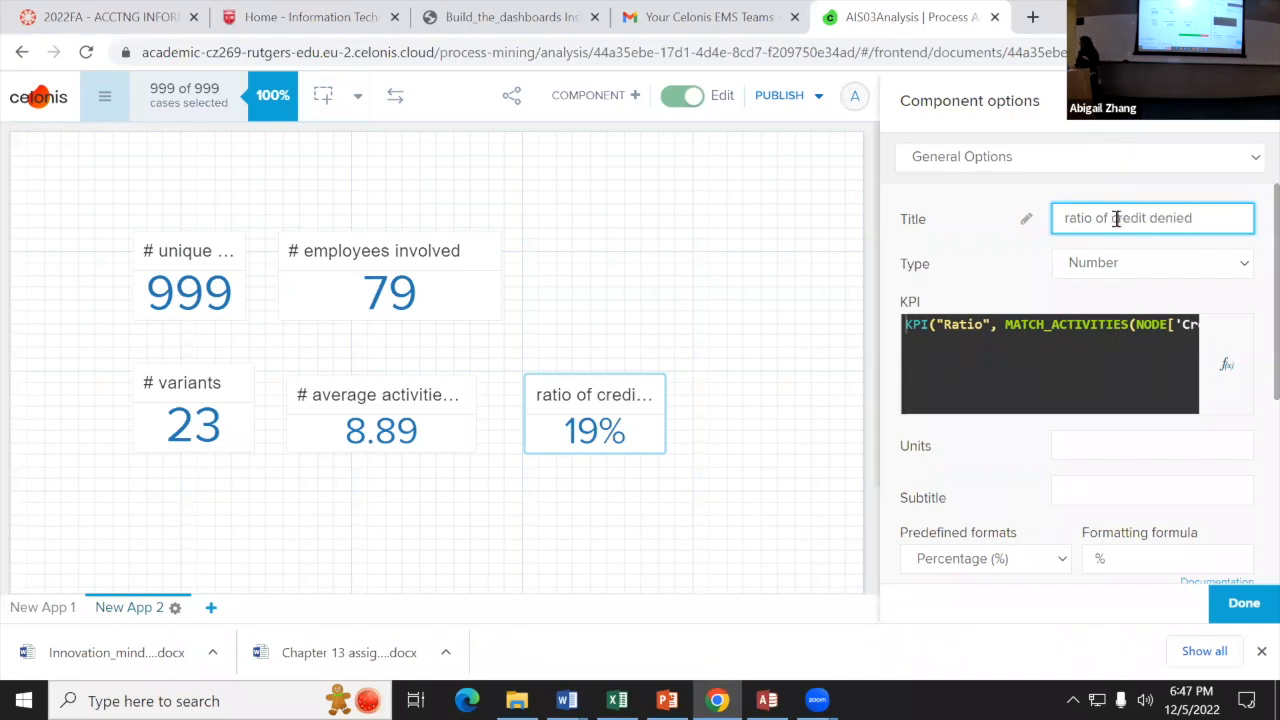
{"action": "left_click", "coordinate": [1252, 615]}
{"action": "left_click_drag", "start_coordinate": [831, 434], "coordinate": [808, 441]}
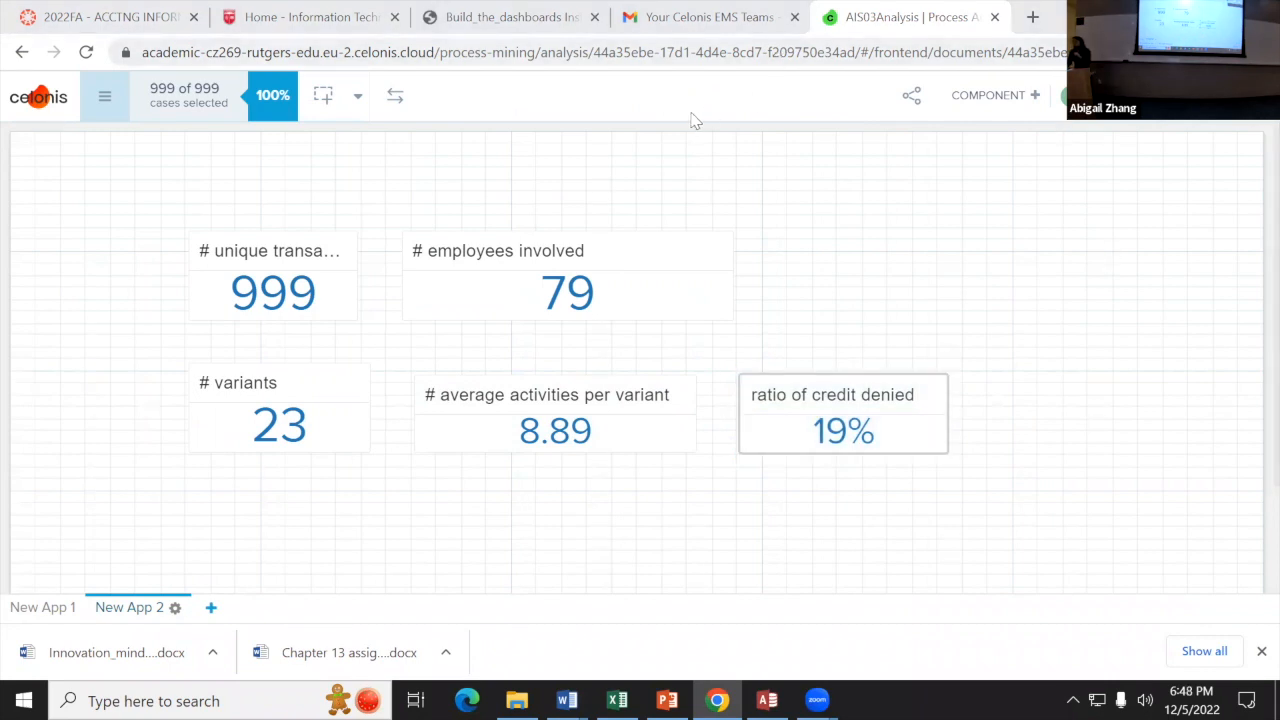
Step: Check the sample dashboard in the instructions PDF and add a Column Chart component to New App 2
{"action": "left_click", "coordinate": [480, 17]}
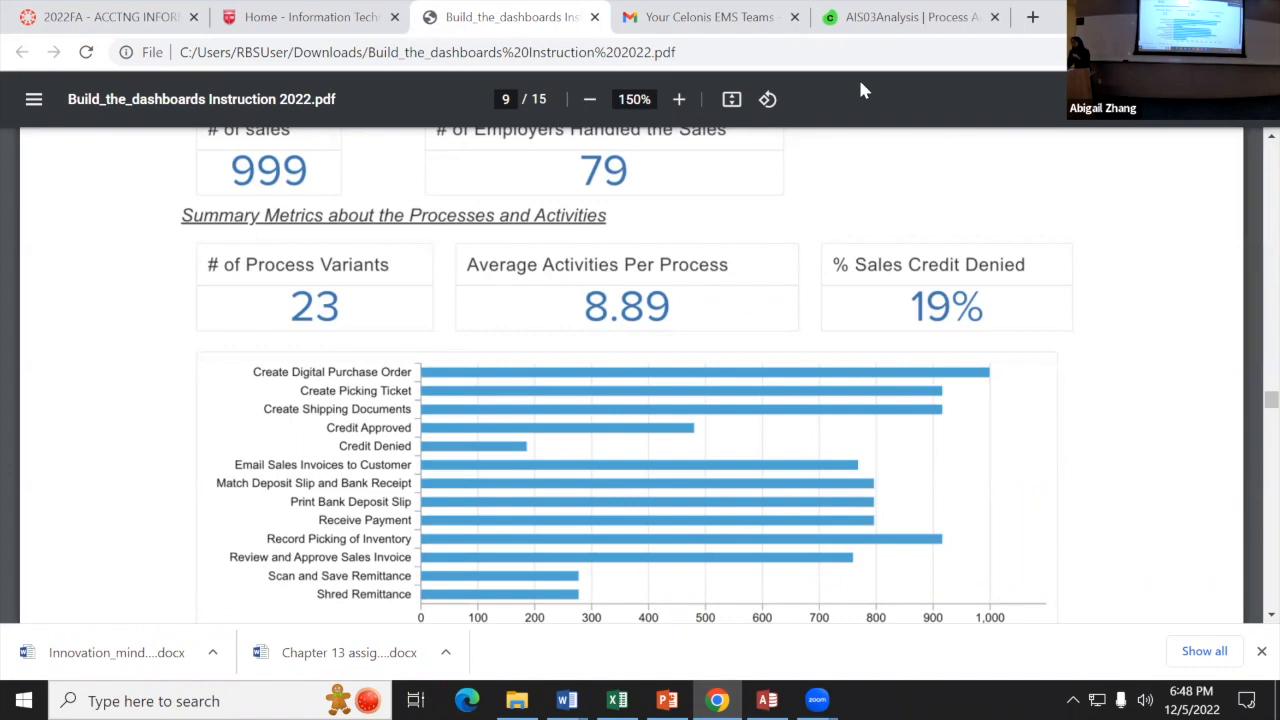
{"action": "left_click", "coordinate": [888, 17]}
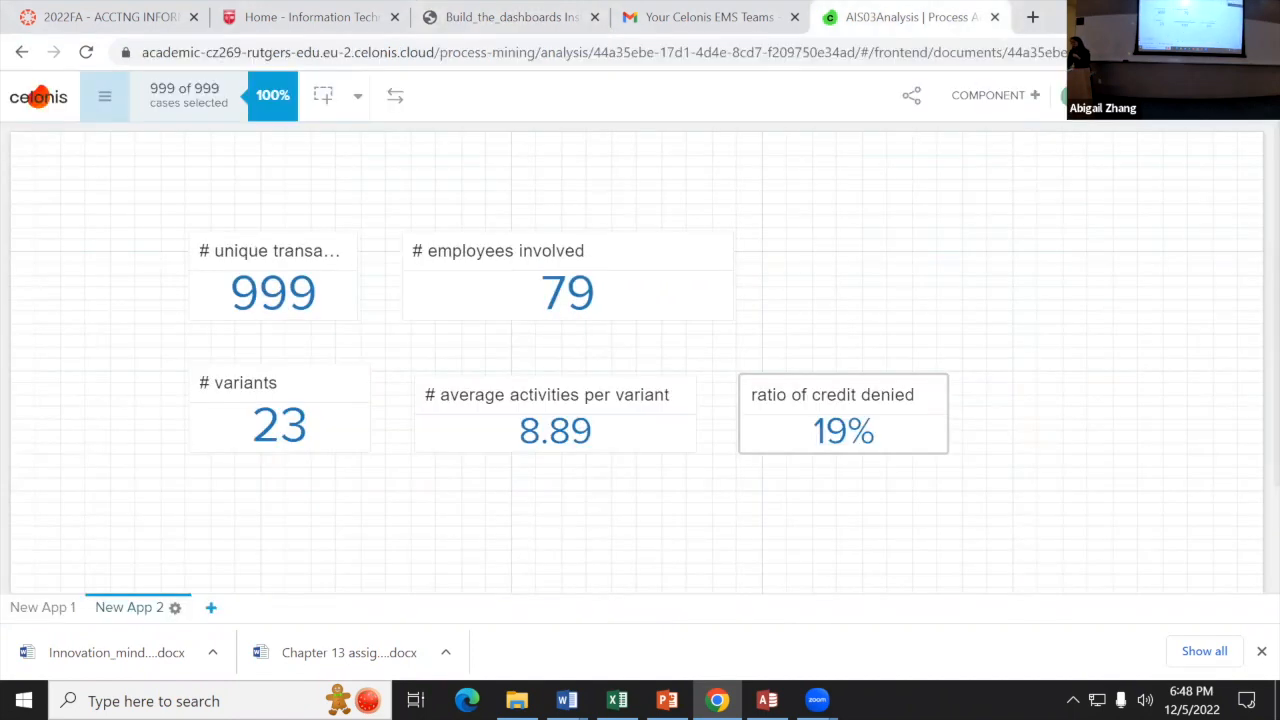
{"action": "left_click", "coordinate": [960, 100]}
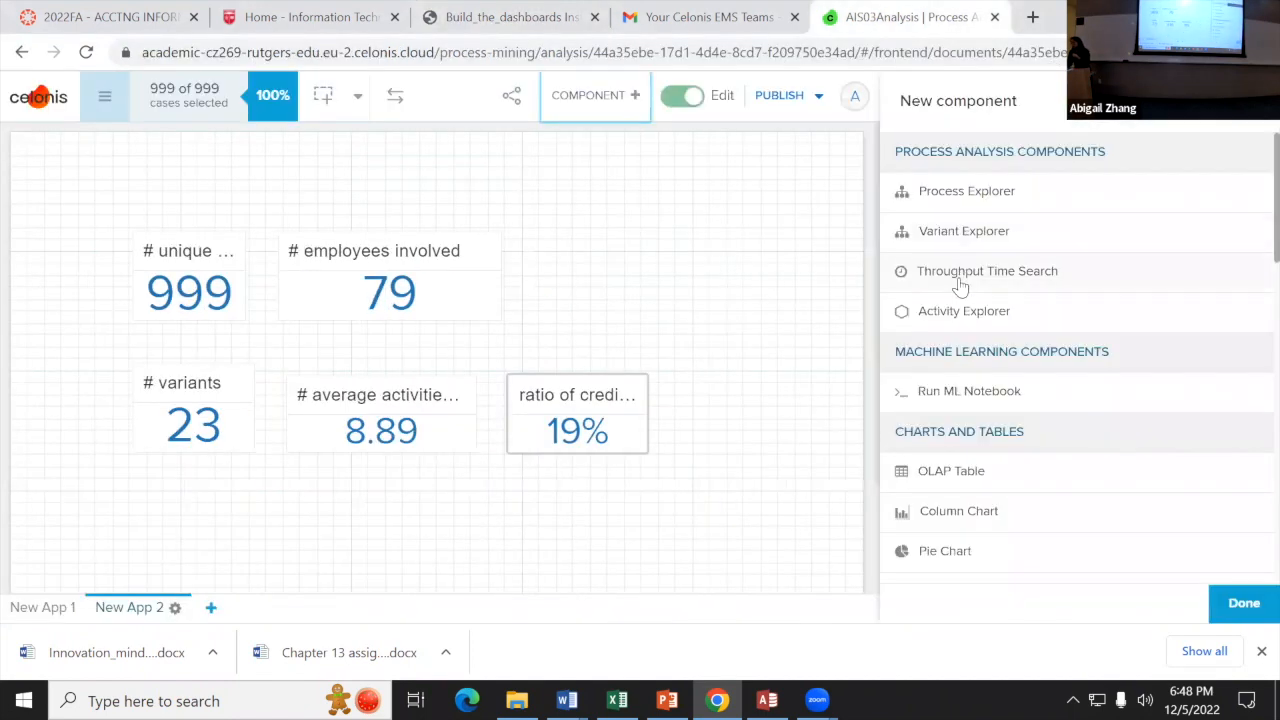
{"action": "scroll", "coordinate": [958, 340], "scroll_direction": "down", "scroll_amount": 2}
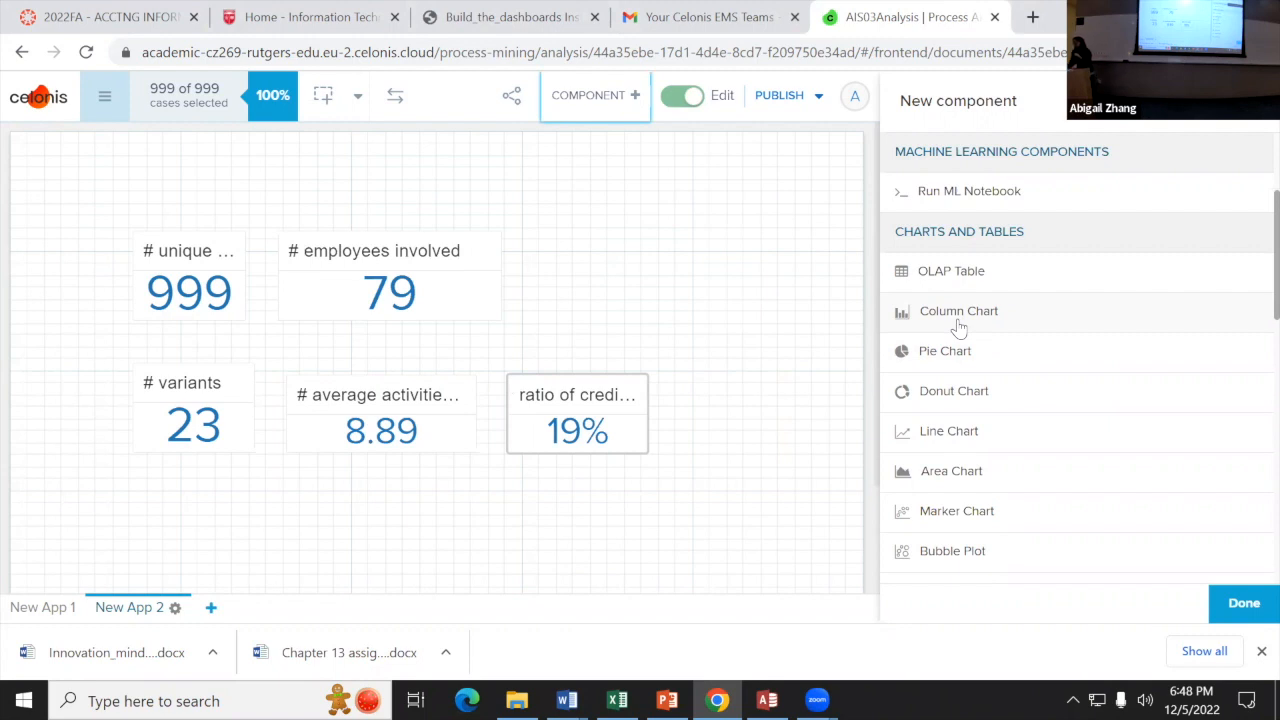
{"action": "left_click", "coordinate": [958, 328]}
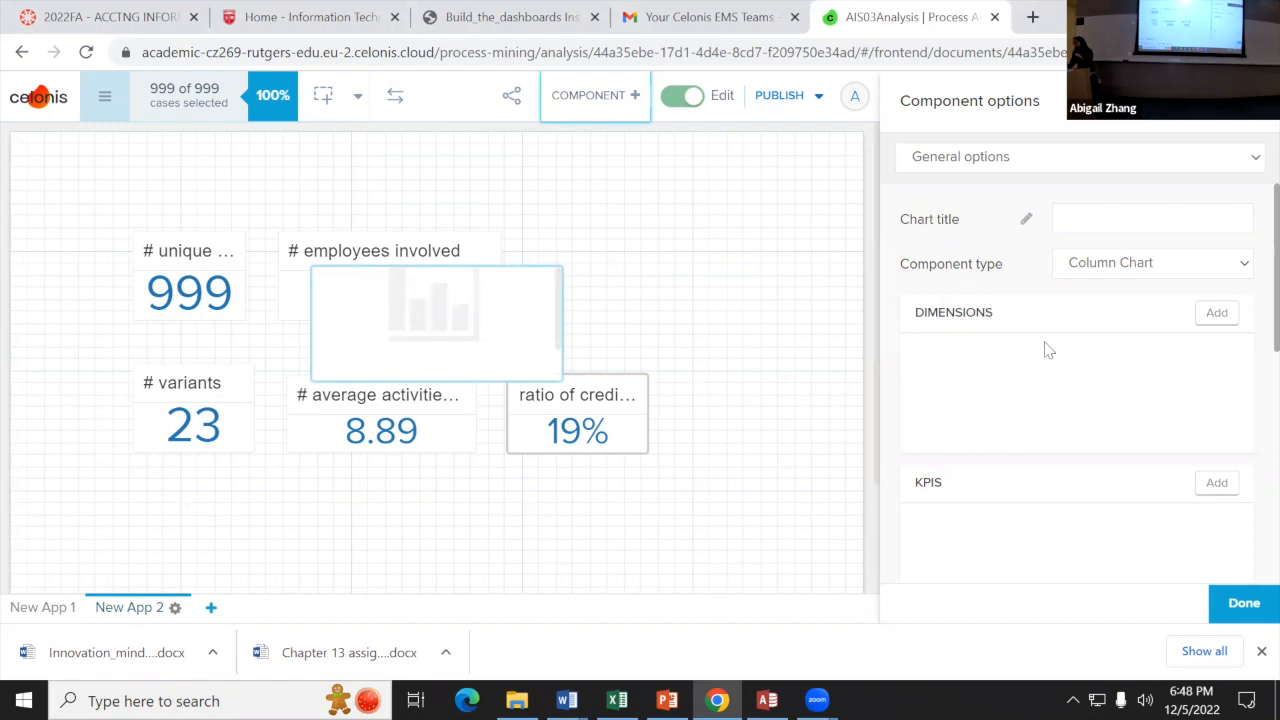
Step: Add ACTIVITY from Event_Log_solution_Event_Log as the column chart's dimension and place the chart below the second row of number components
{"action": "left_click", "coordinate": [1205, 315]}
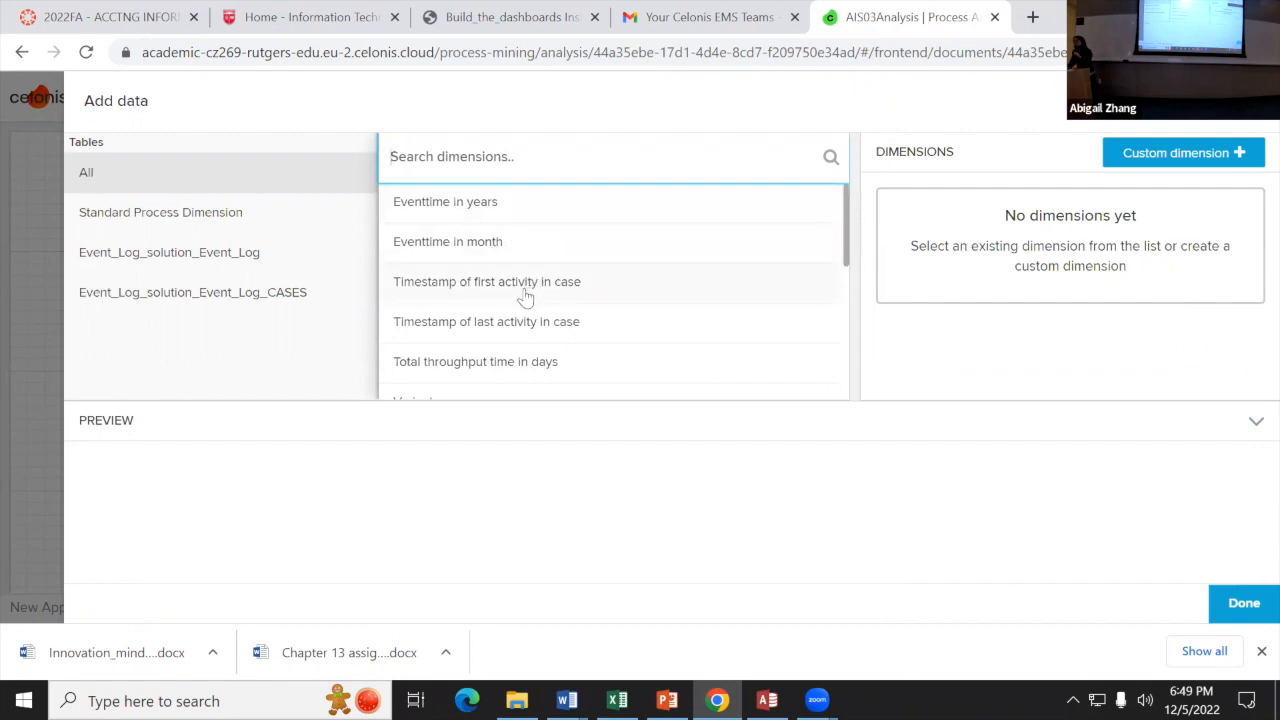
{"action": "scroll", "coordinate": [523, 294], "scroll_direction": "down", "scroll_amount": 1}
{"action": "mouse_move", "coordinate": [573, 273]}
{"action": "scroll", "coordinate": [573, 273], "scroll_direction": "down", "scroll_amount": 1}
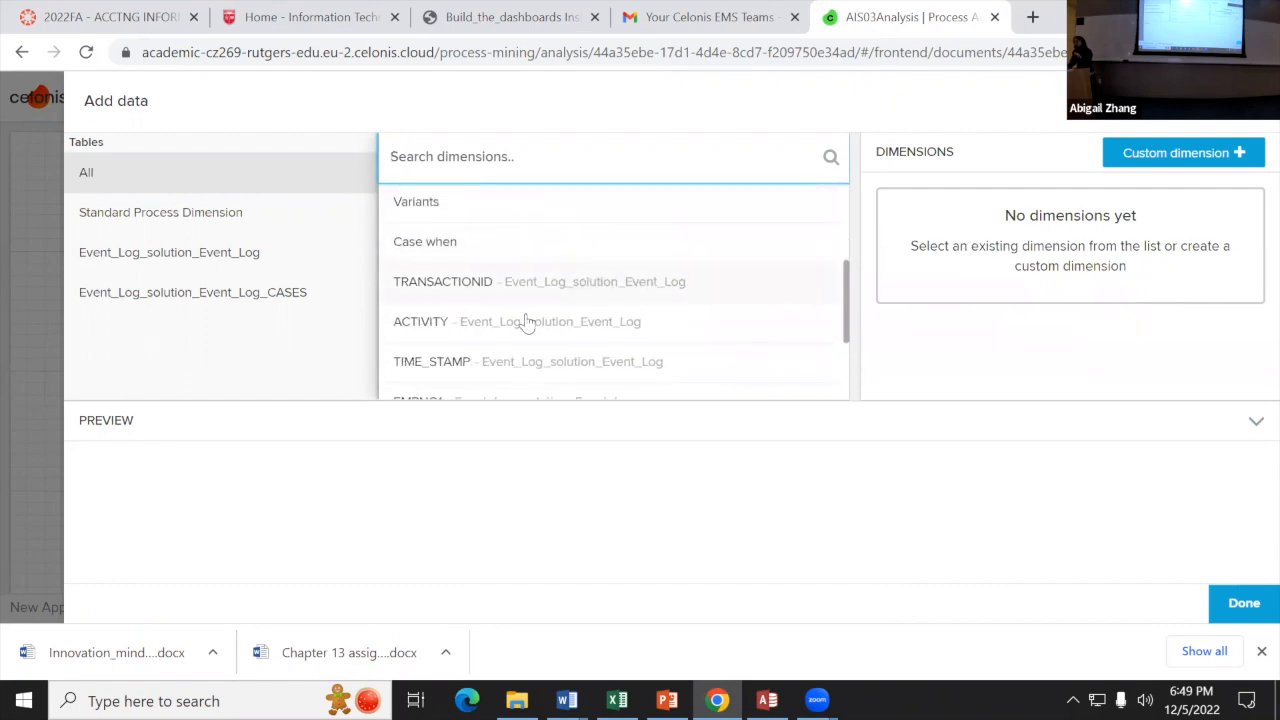
{"action": "left_click", "coordinate": [483, 337]}
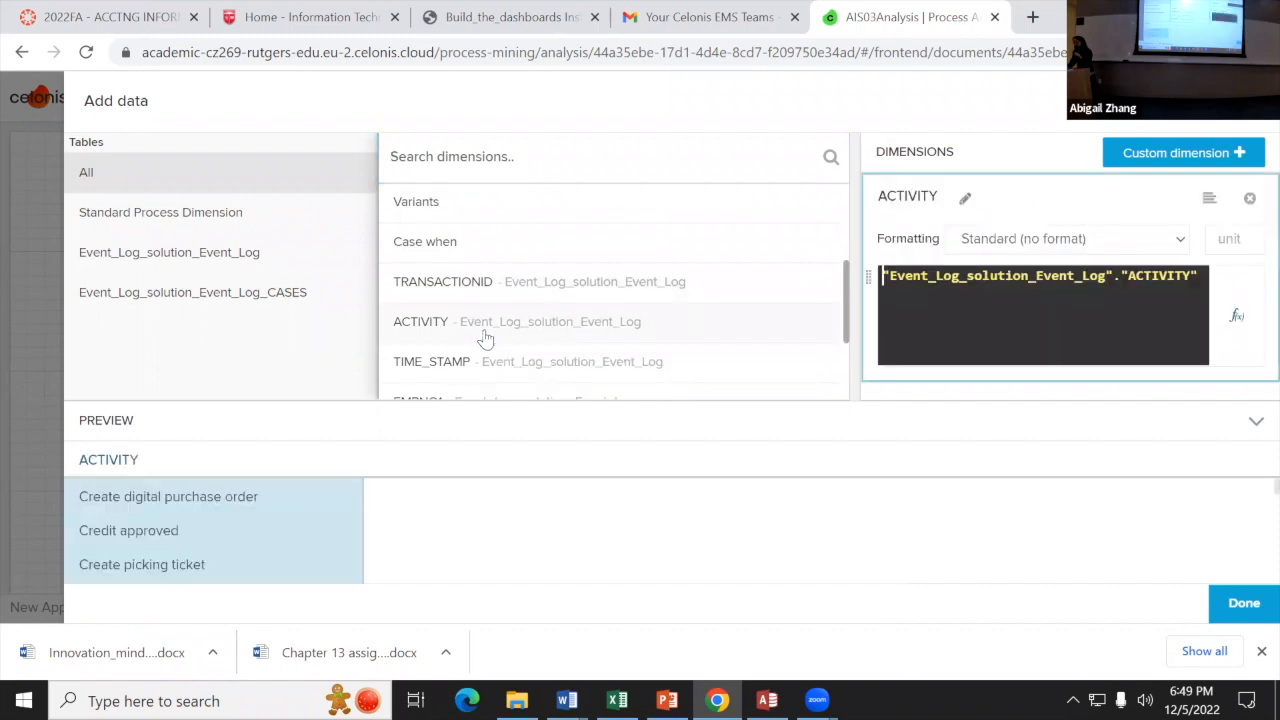
{"action": "left_click", "coordinate": [1244, 603]}
{"action": "left_click_drag", "start_coordinate": [427, 287], "coordinate": [335, 495]}
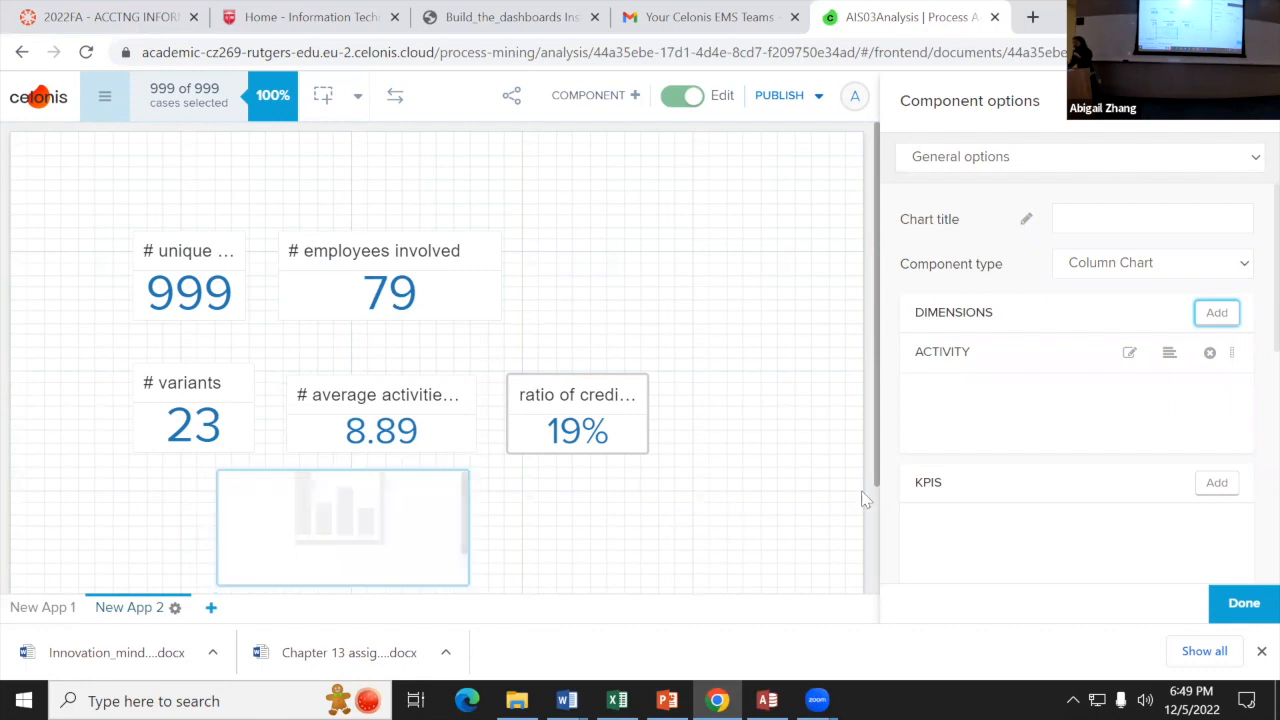
Step: Add Activities count as the KPI of the activity column chart
{"action": "scroll", "coordinate": [955, 515], "scroll_direction": "down", "scroll_amount": 1}
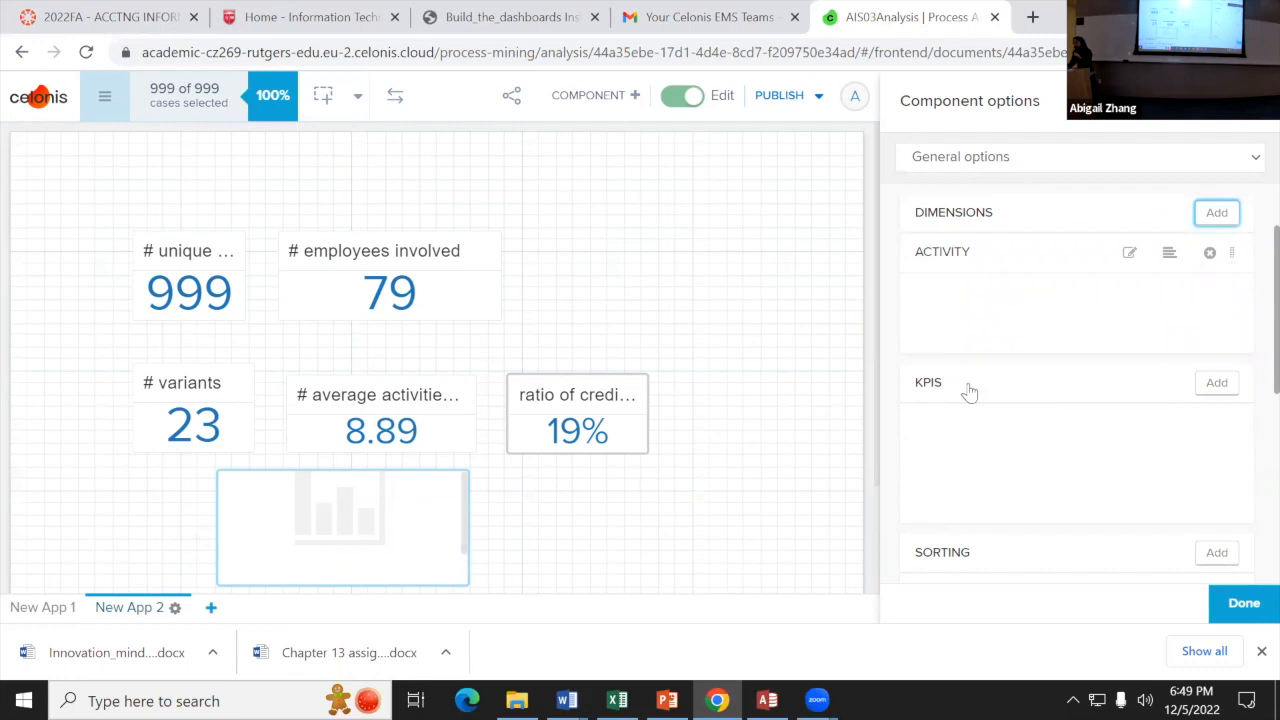
{"action": "left_click", "coordinate": [1216, 386]}
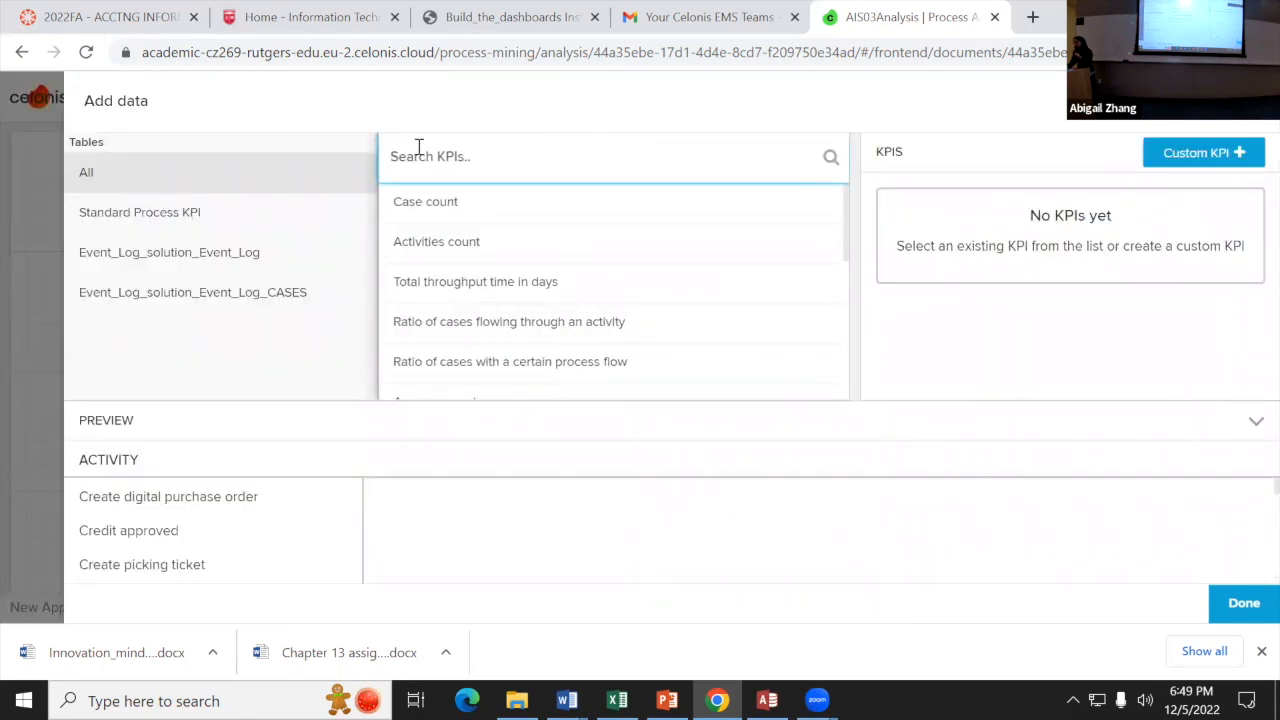
{"action": "left_click", "coordinate": [422, 255]}
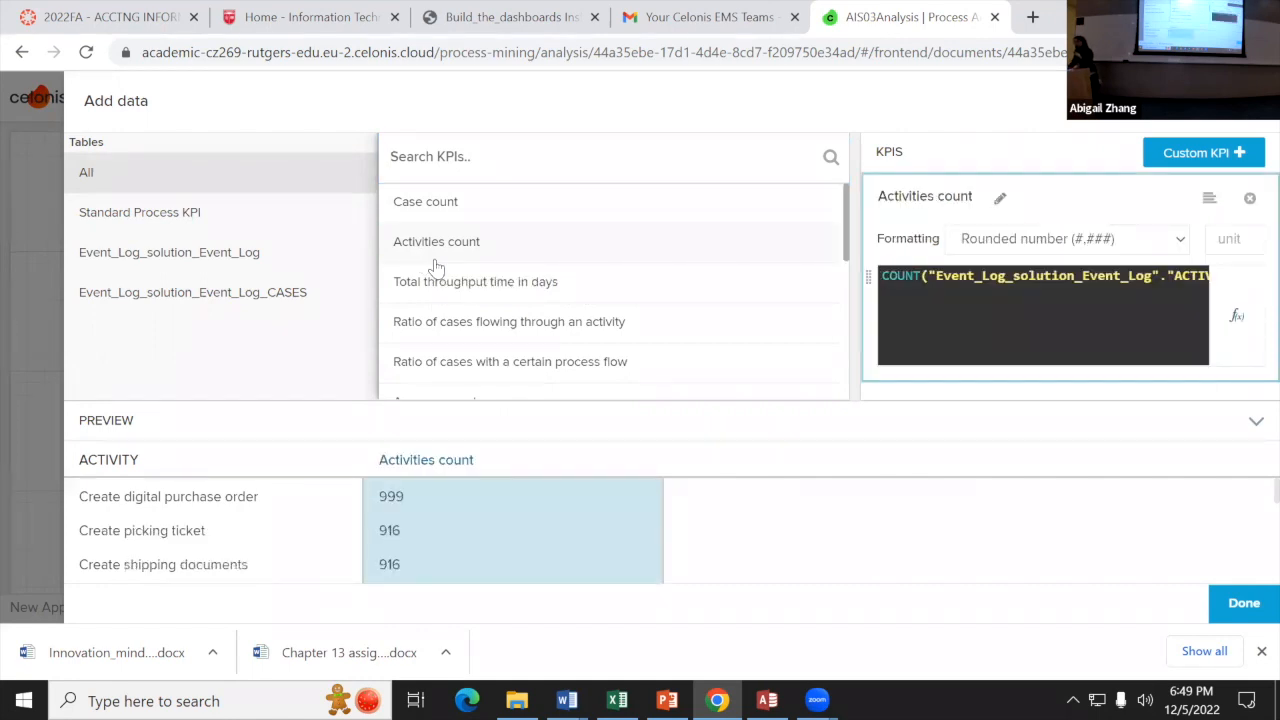
{"action": "left_click", "coordinate": [1240, 605]}
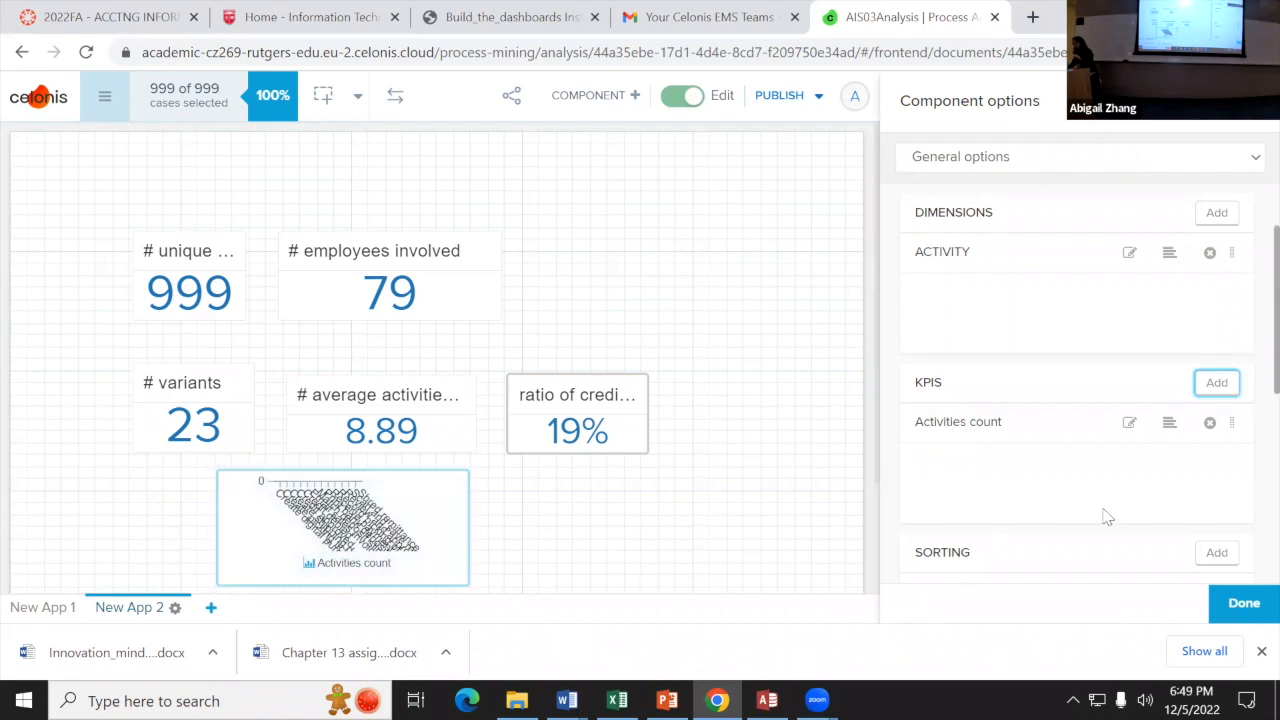
Step: Enable the Vertical option for the activity column chart
{"action": "scroll", "coordinate": [1107, 517], "scroll_direction": "down", "scroll_amount": 1}
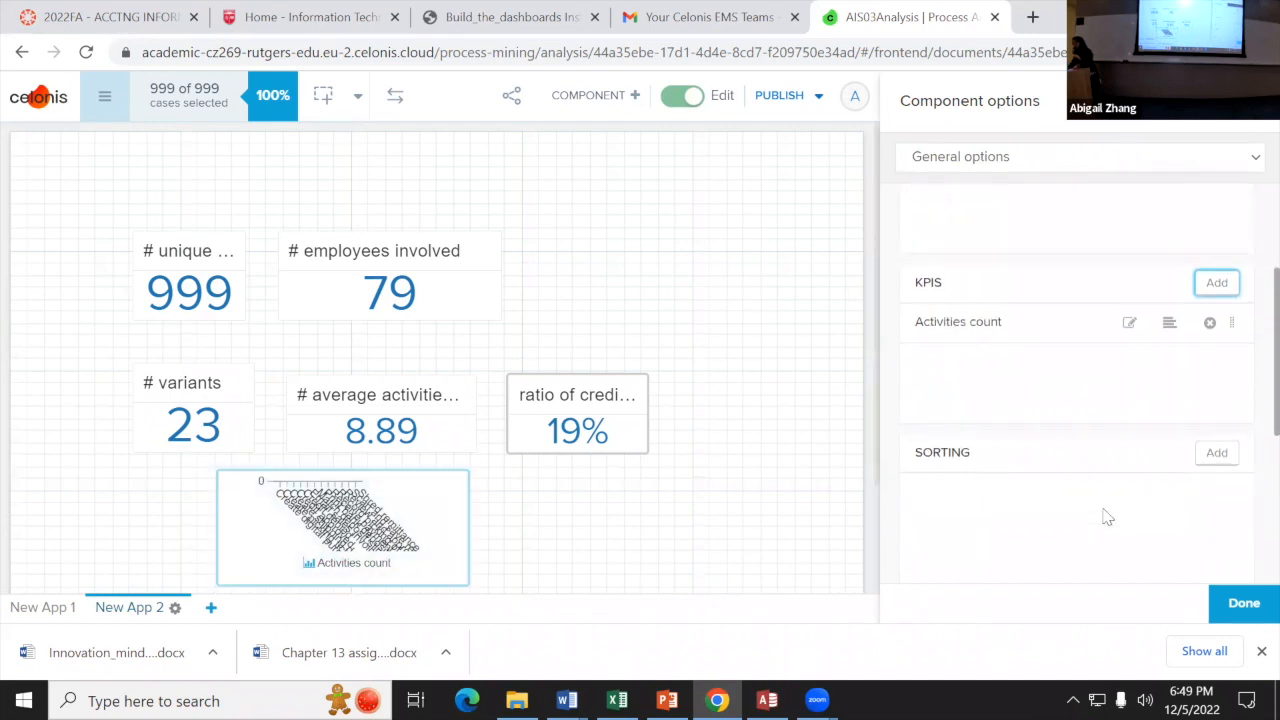
{"action": "scroll", "coordinate": [1075, 437], "scroll_direction": "down", "scroll_amount": 2}
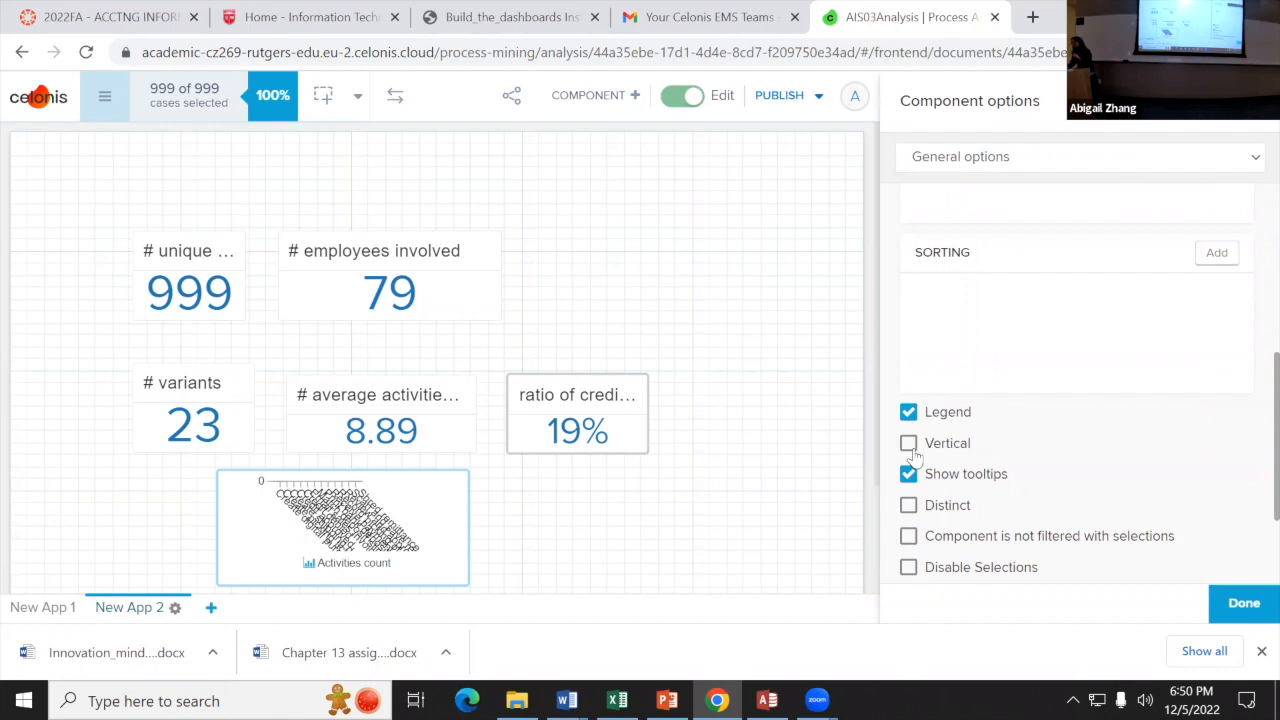
{"action": "left_click", "coordinate": [909, 445]}
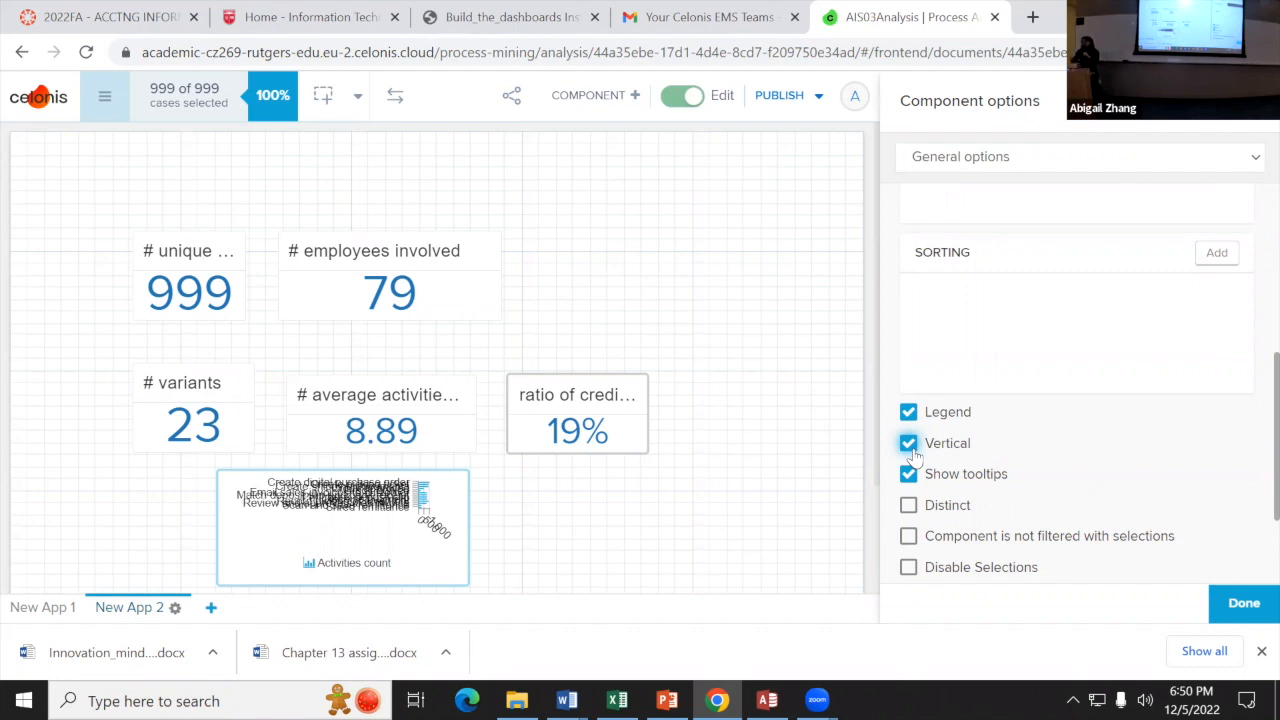
Step: Widen the activity chart to span the area below the second row of number components and increase its height
{"action": "left_click", "coordinate": [429, 529]}
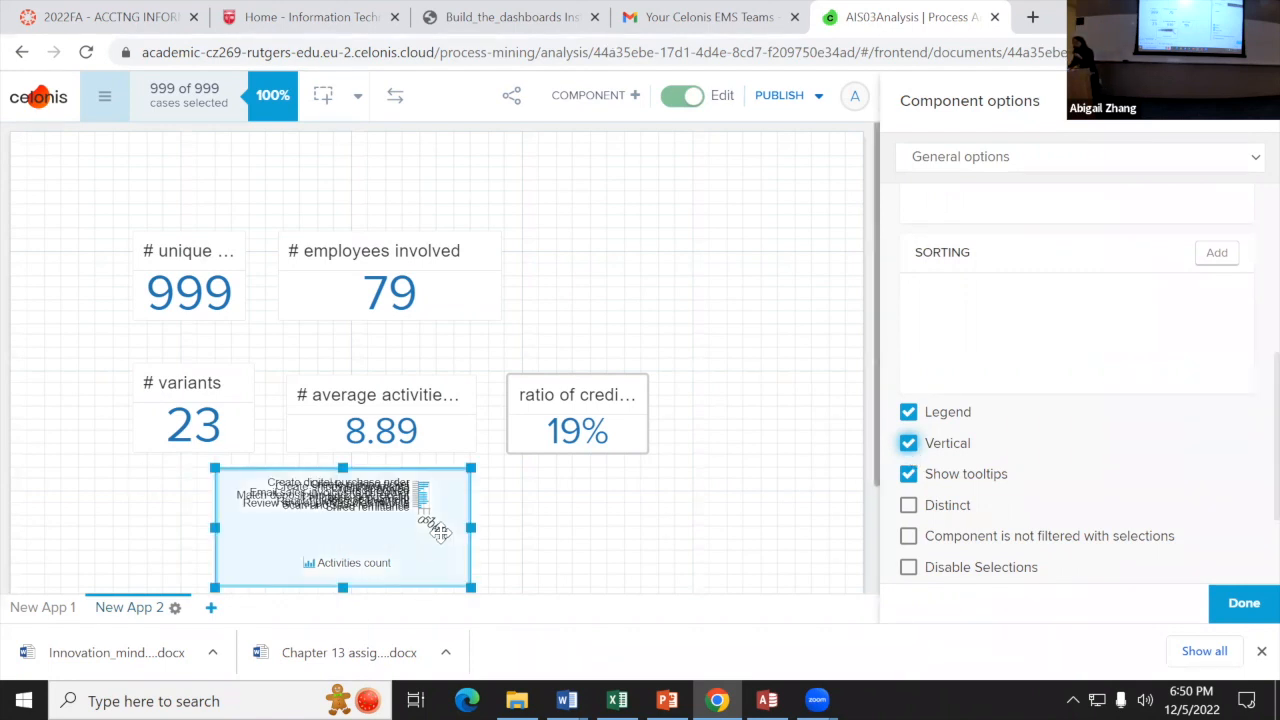
{"action": "left_click_drag", "start_coordinate": [470, 530], "coordinate": [740, 506]}
{"action": "left_click_drag", "start_coordinate": [531, 548], "coordinate": [427, 551]}
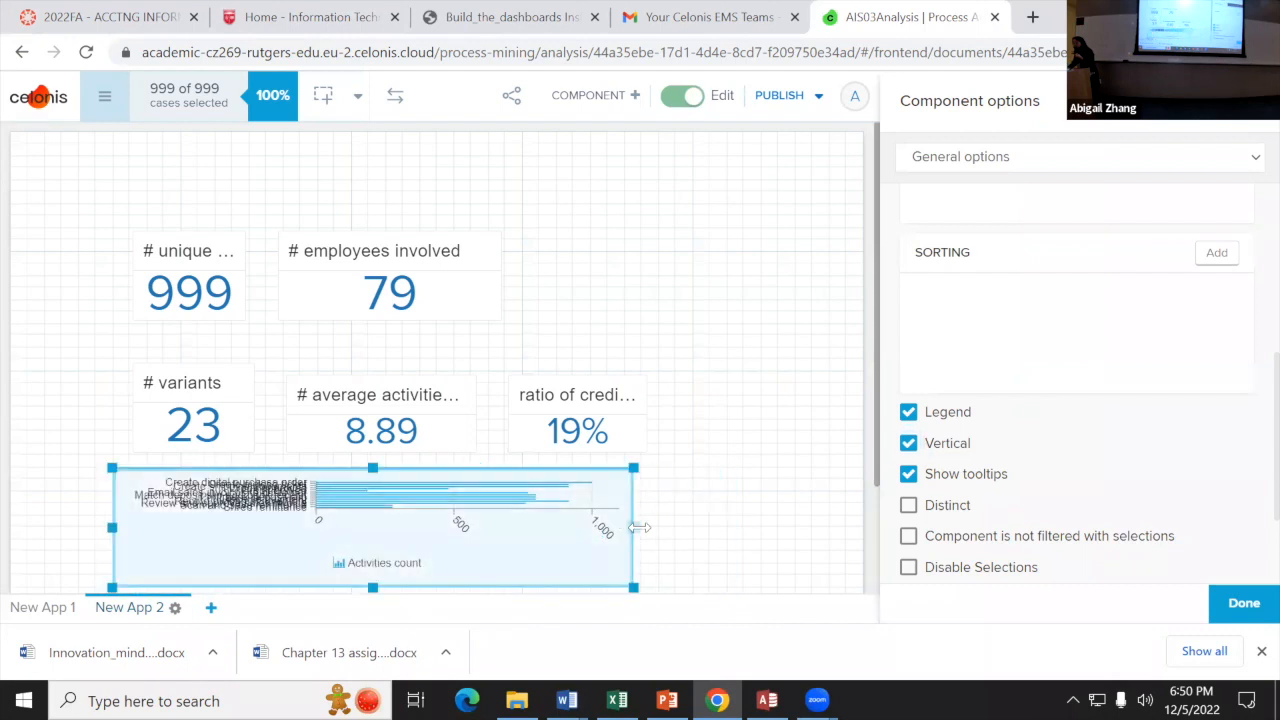
{"action": "left_click_drag", "start_coordinate": [634, 527], "coordinate": [692, 527]}
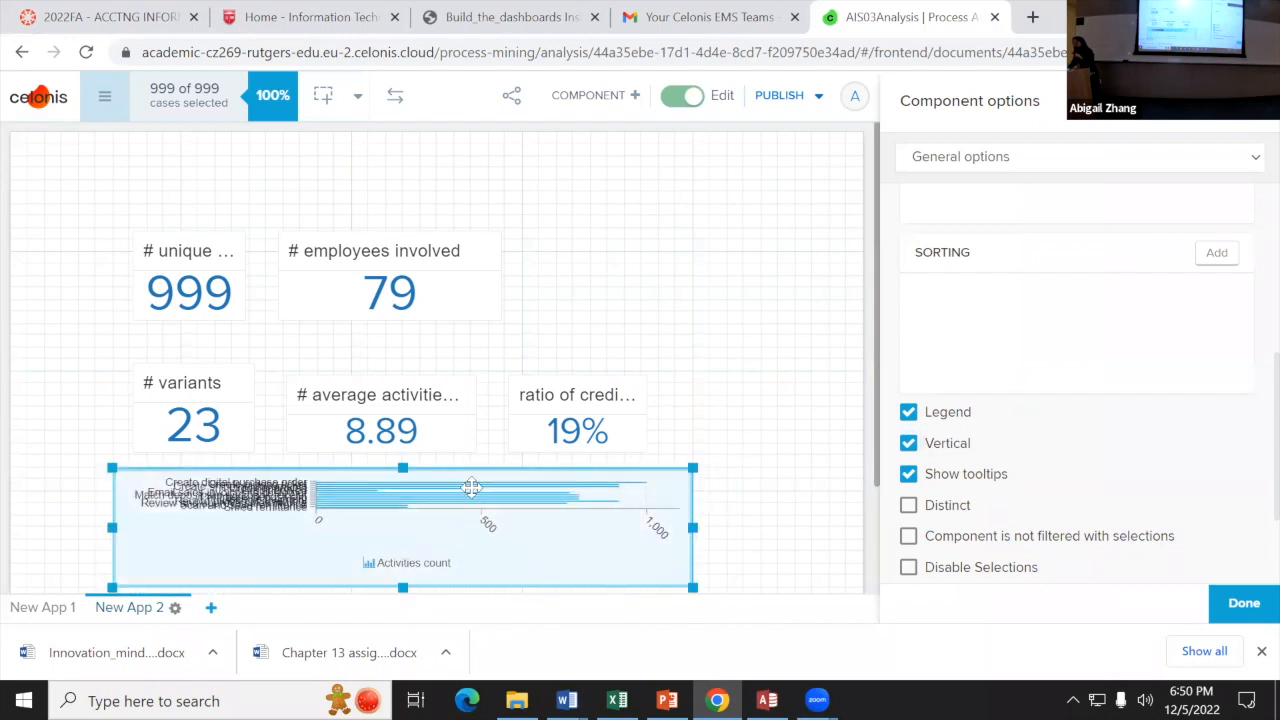
{"action": "scroll", "coordinate": [471, 491], "scroll_direction": "down", "scroll_amount": 1}
{"action": "left_click_drag", "start_coordinate": [403, 487], "coordinate": [403, 545]}
{"action": "left_click", "coordinate": [205, 270]}
{"action": "left_click", "coordinate": [560, 320]}
{"action": "left_click", "coordinate": [508, 397]}
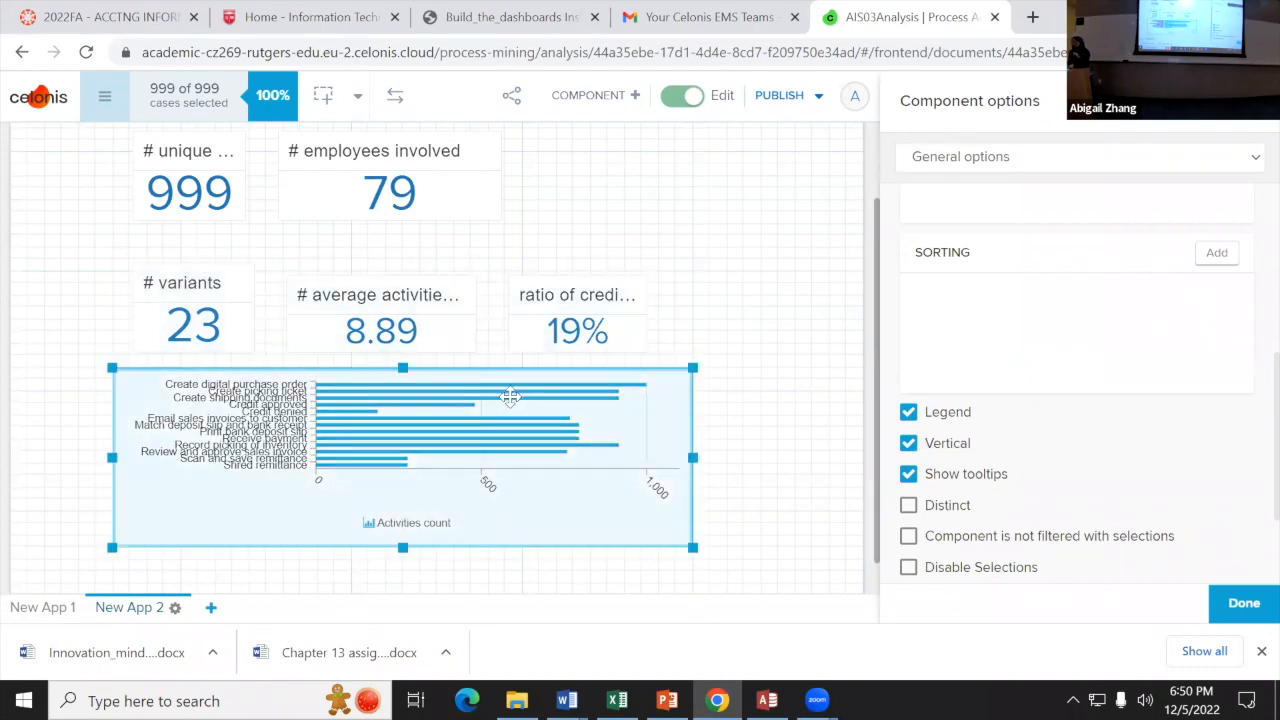
{"action": "left_click", "coordinate": [464, 351]}
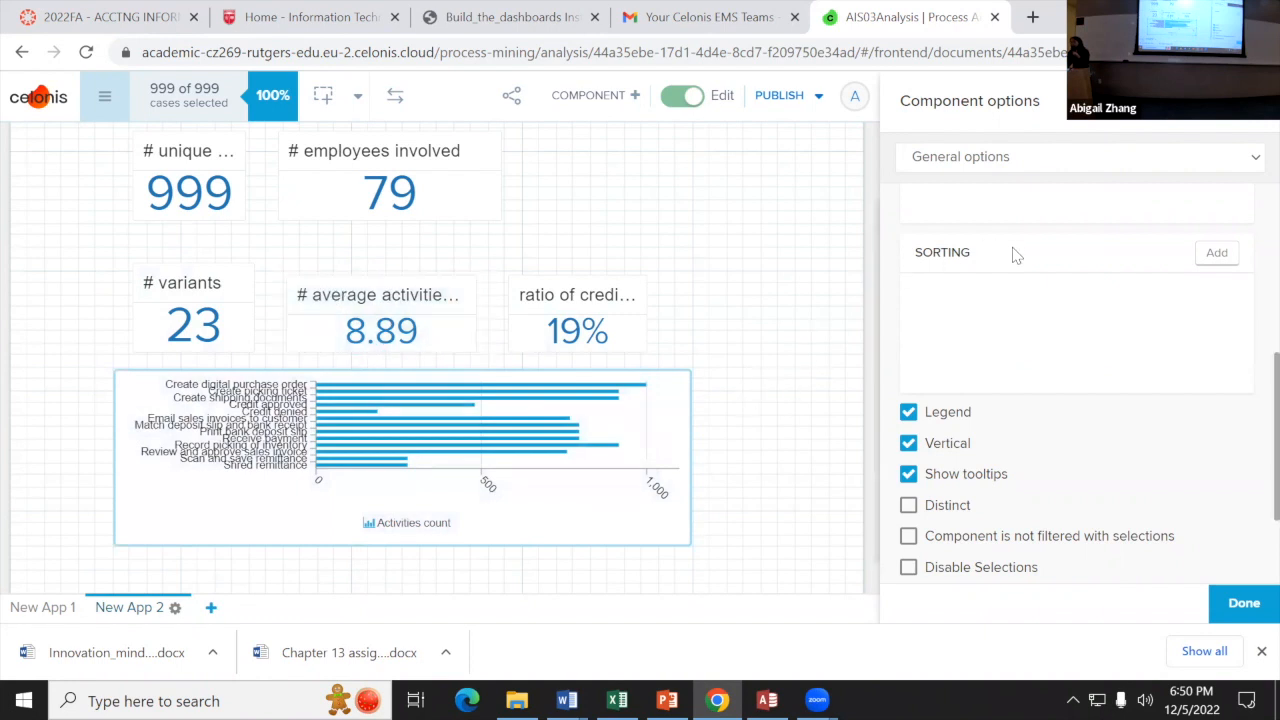
Step: Sort the activity chart by Activities count
{"action": "left_click", "coordinate": [310, 442]}
{"action": "left_click", "coordinate": [1217, 255]}
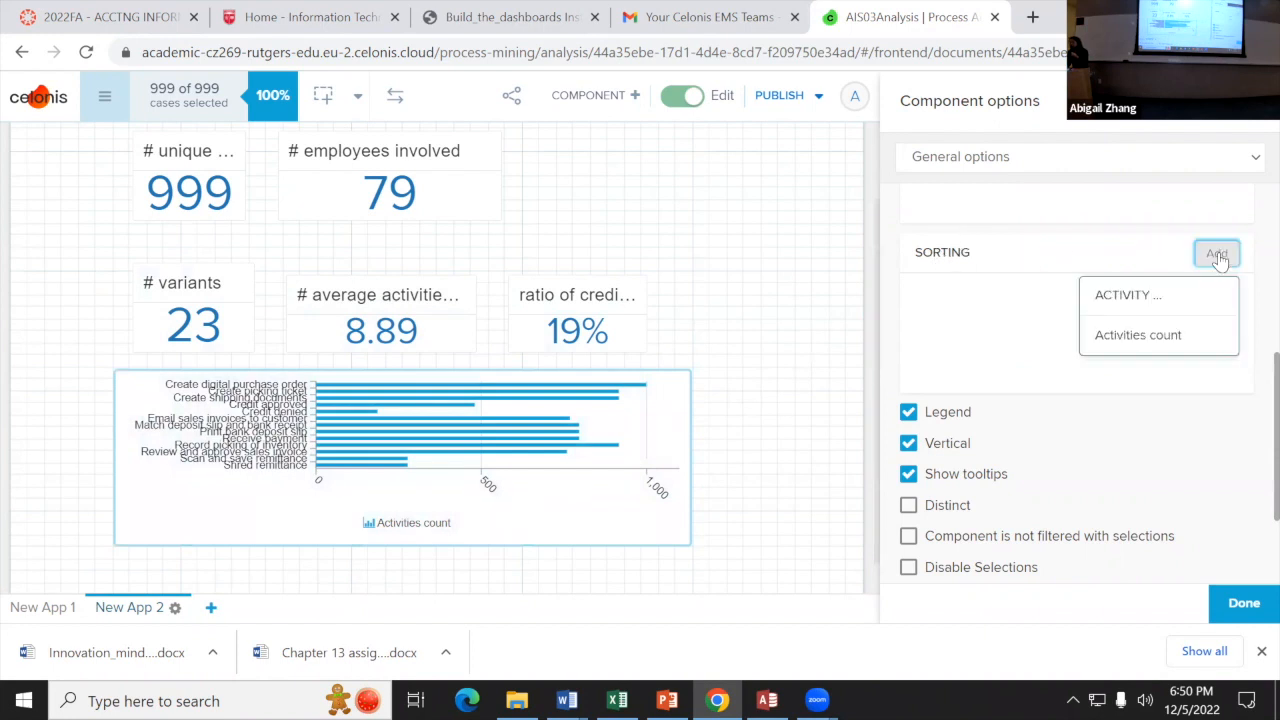
{"action": "left_click", "coordinate": [1144, 340]}
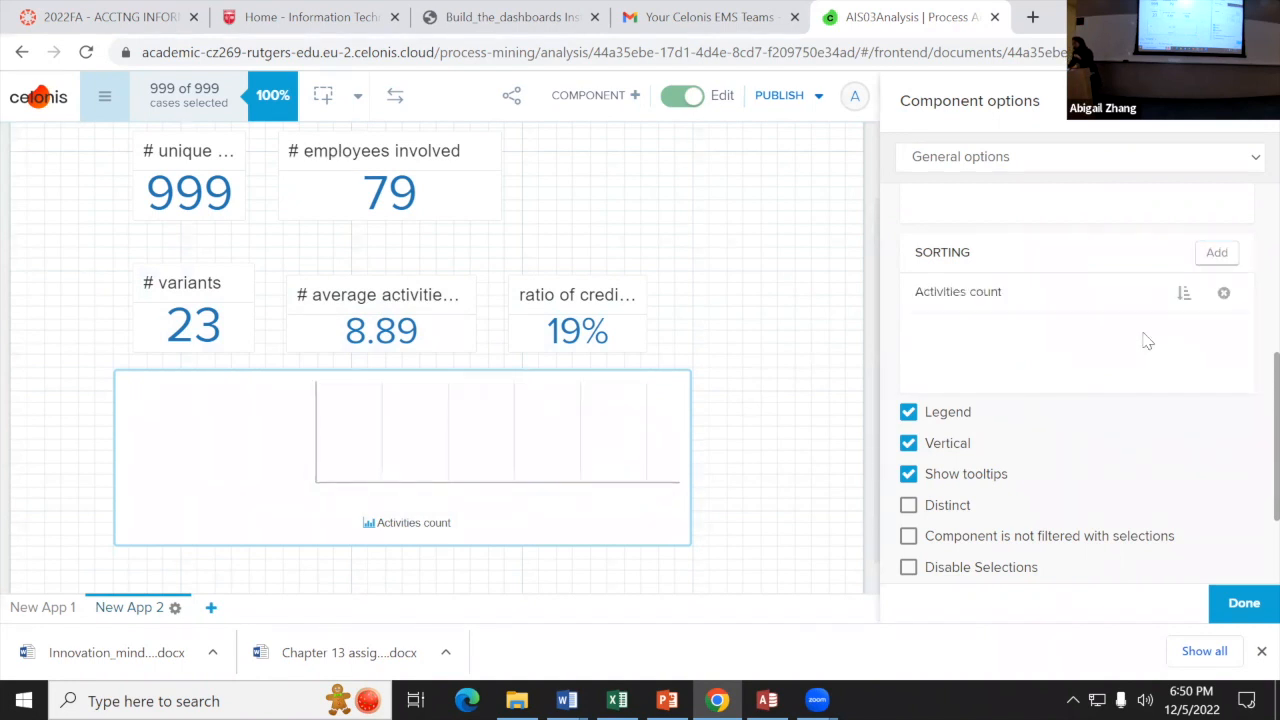
Step: Enlarge the activity chart further in width and height and finish editing its component options
{"action": "left_click_drag", "start_coordinate": [370, 452], "coordinate": [344, 458]}
{"action": "left_click_drag", "start_coordinate": [668, 548], "coordinate": [744, 571]}
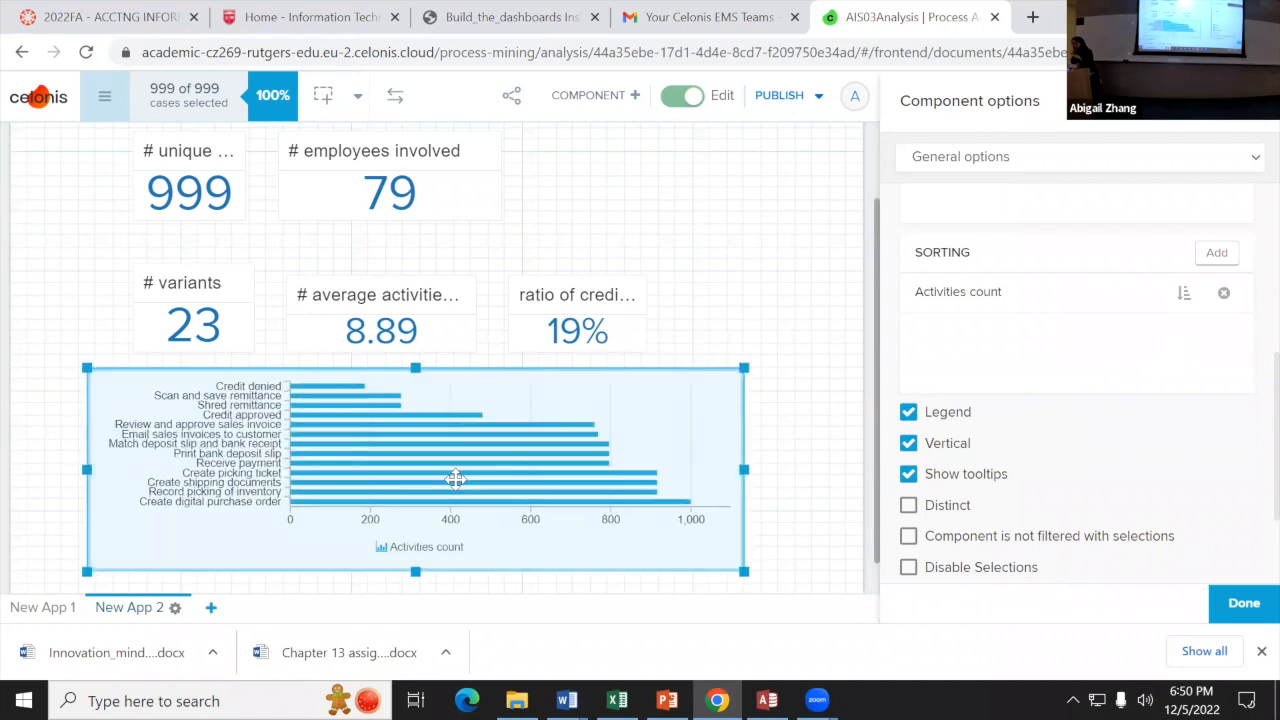
{"action": "left_click", "coordinate": [668, 345]}
{"action": "left_click", "coordinate": [1245, 605]}
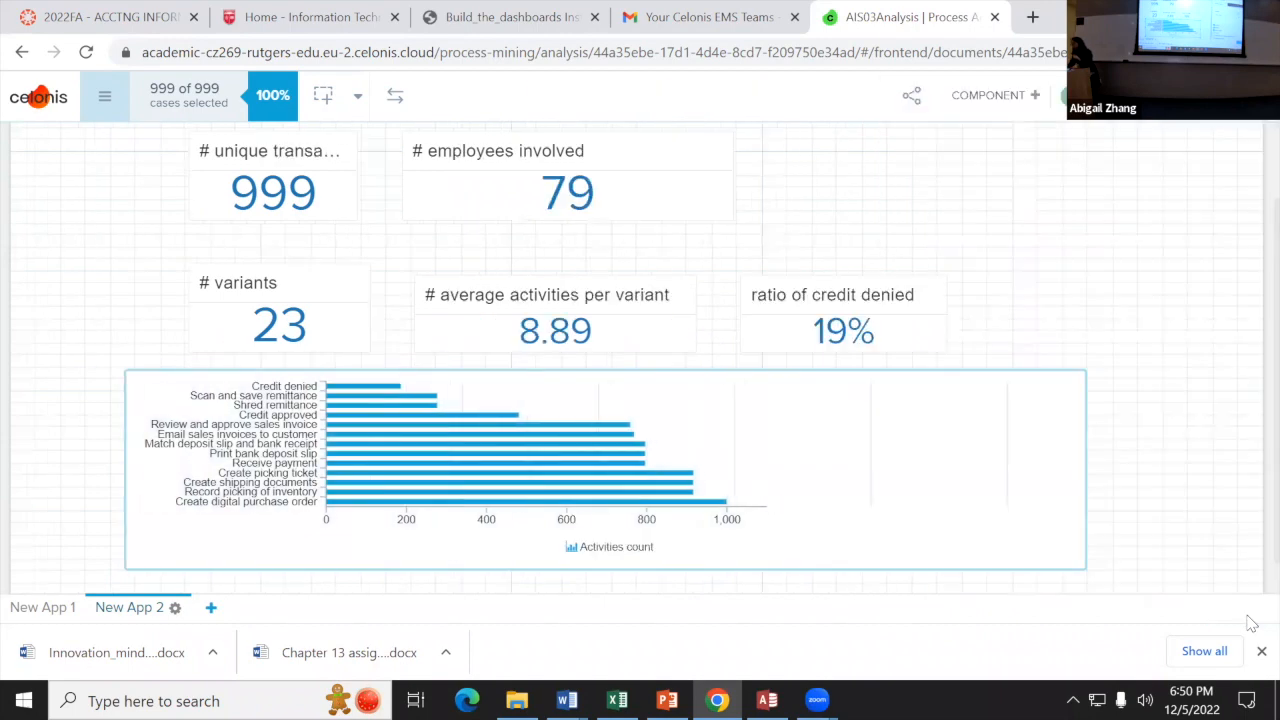
Step: Move the activity chart slightly down, away from the second row of number components
{"action": "left_click", "coordinate": [275, 418]}
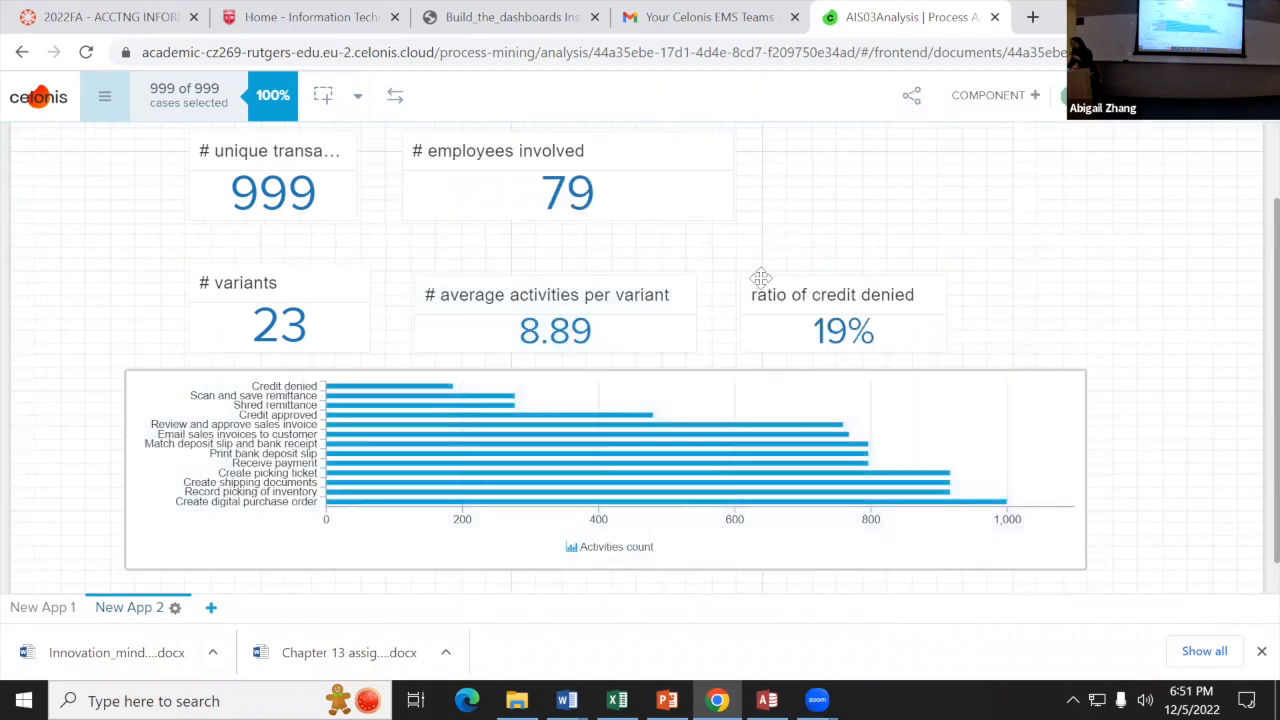
{"action": "left_click_drag", "start_coordinate": [671, 414], "coordinate": [669, 437]}
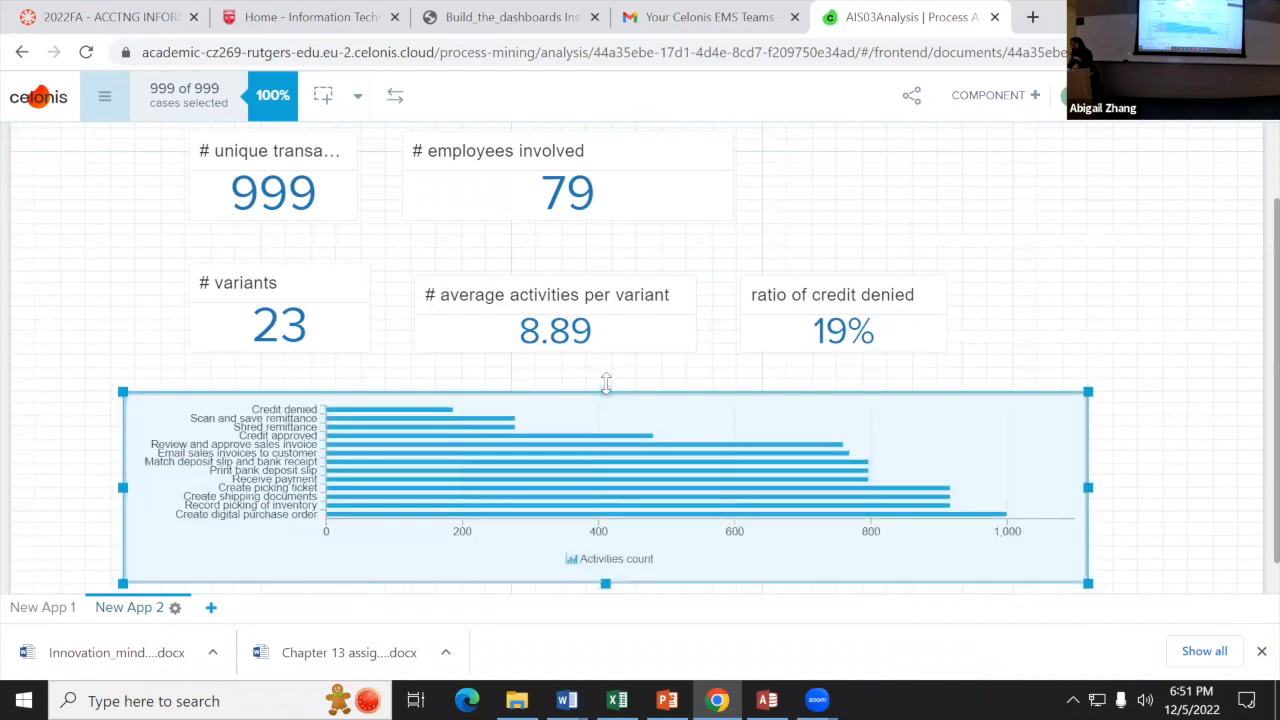
{"action": "left_click", "coordinate": [1201, 479]}
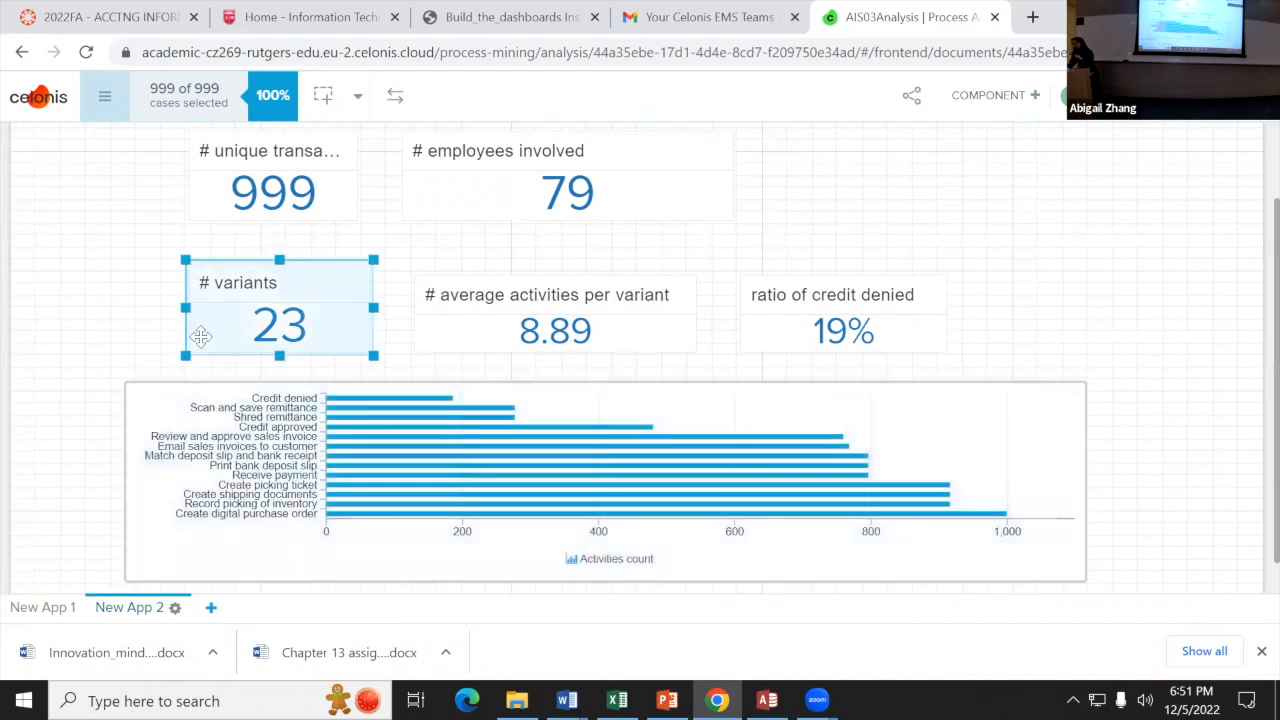
{"action": "left_click", "coordinate": [262, 395]}
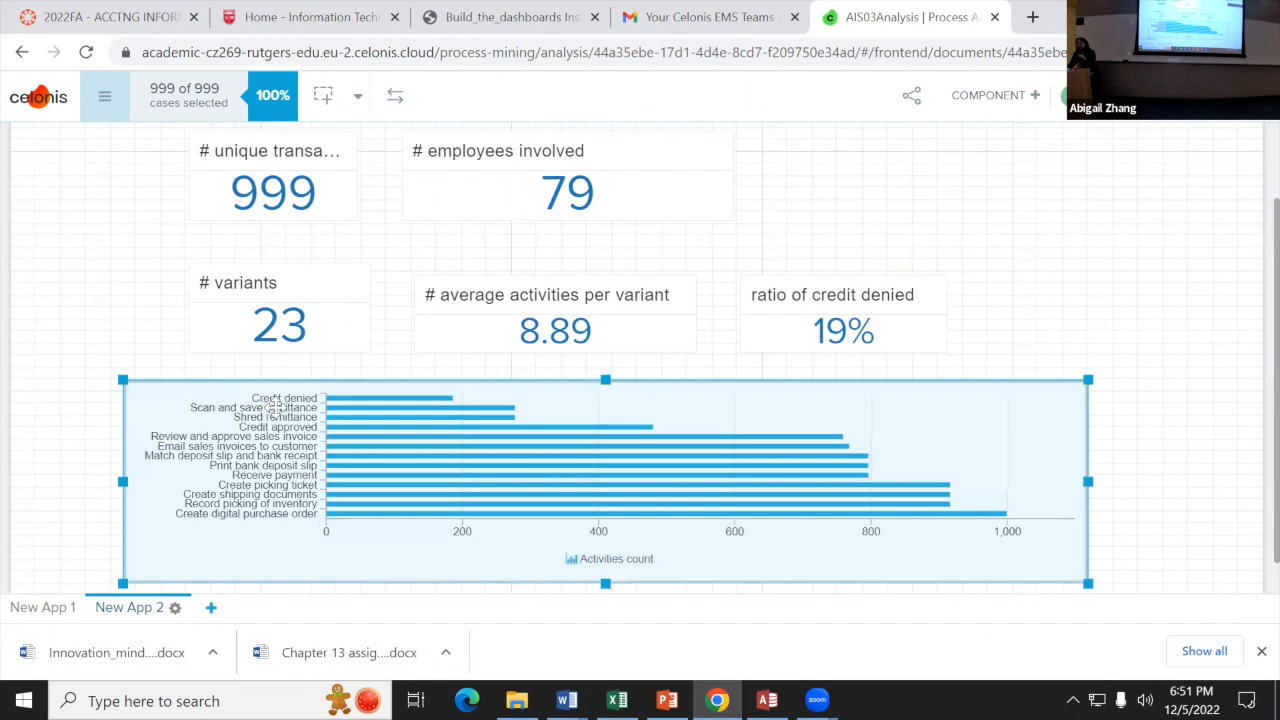
{"action": "left_click", "coordinate": [422, 391]}
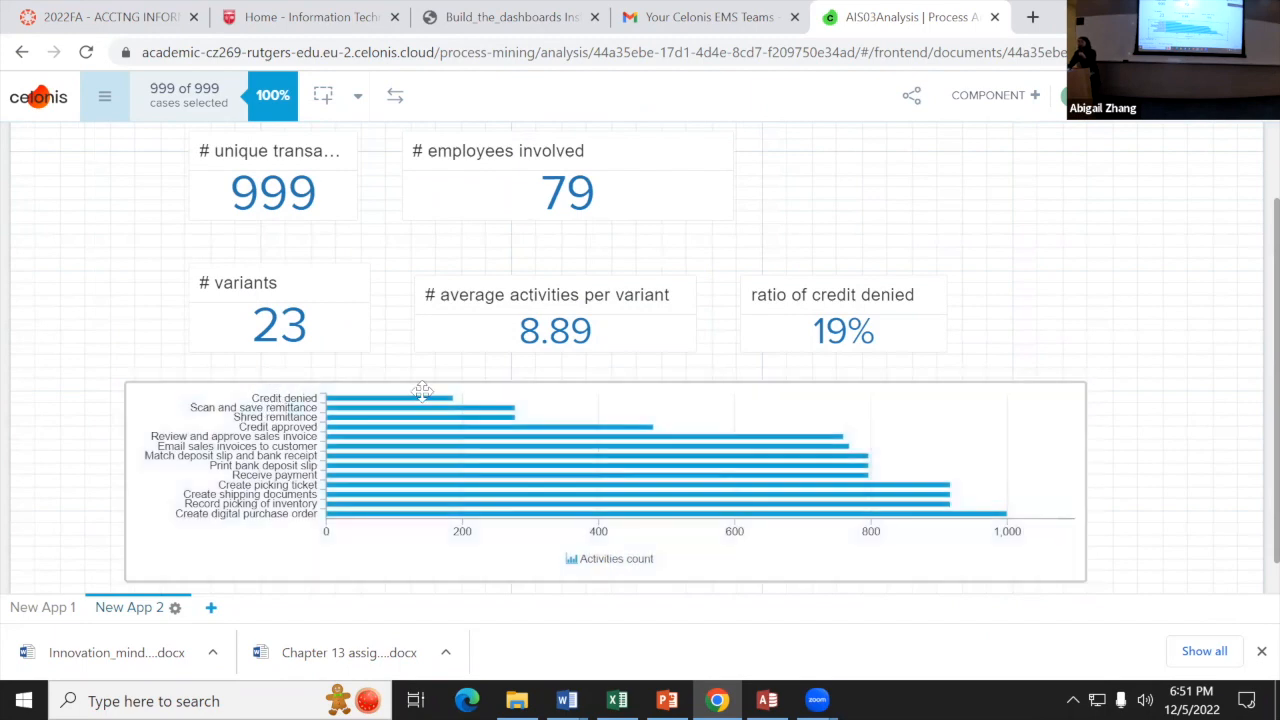
{"action": "left_click", "coordinate": [311, 350]}
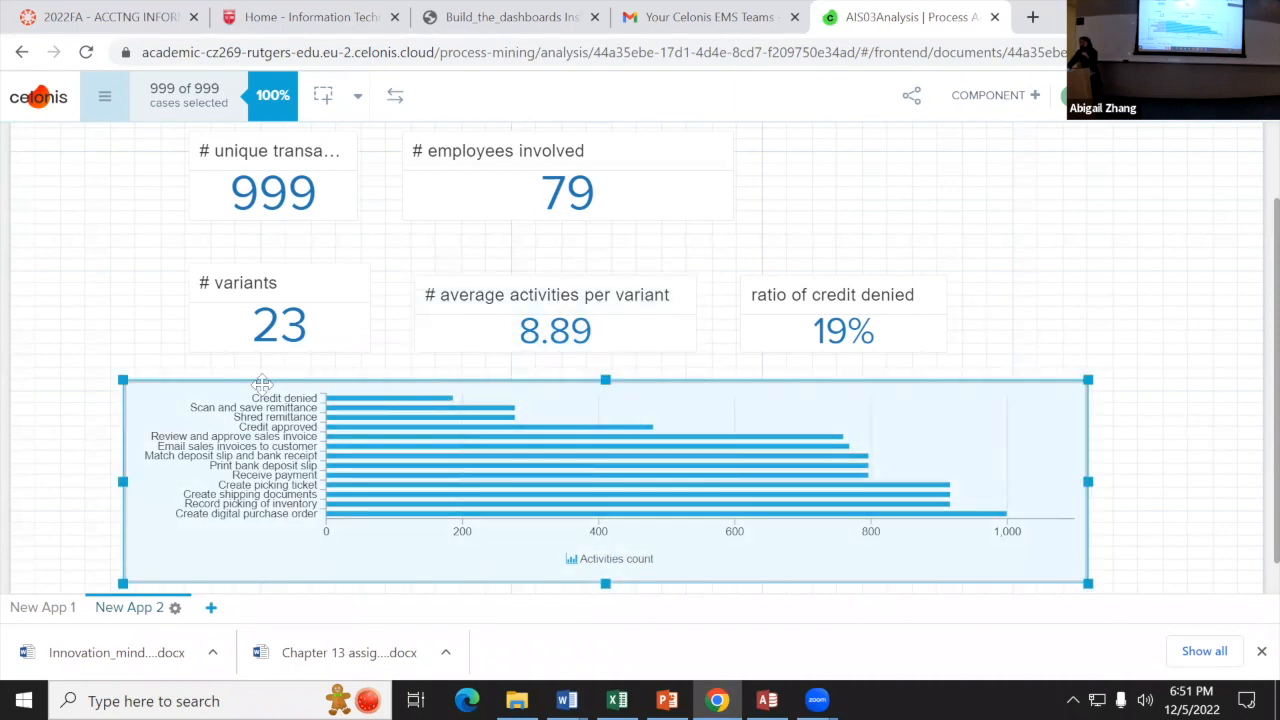
{"action": "left_click", "coordinate": [394, 363]}
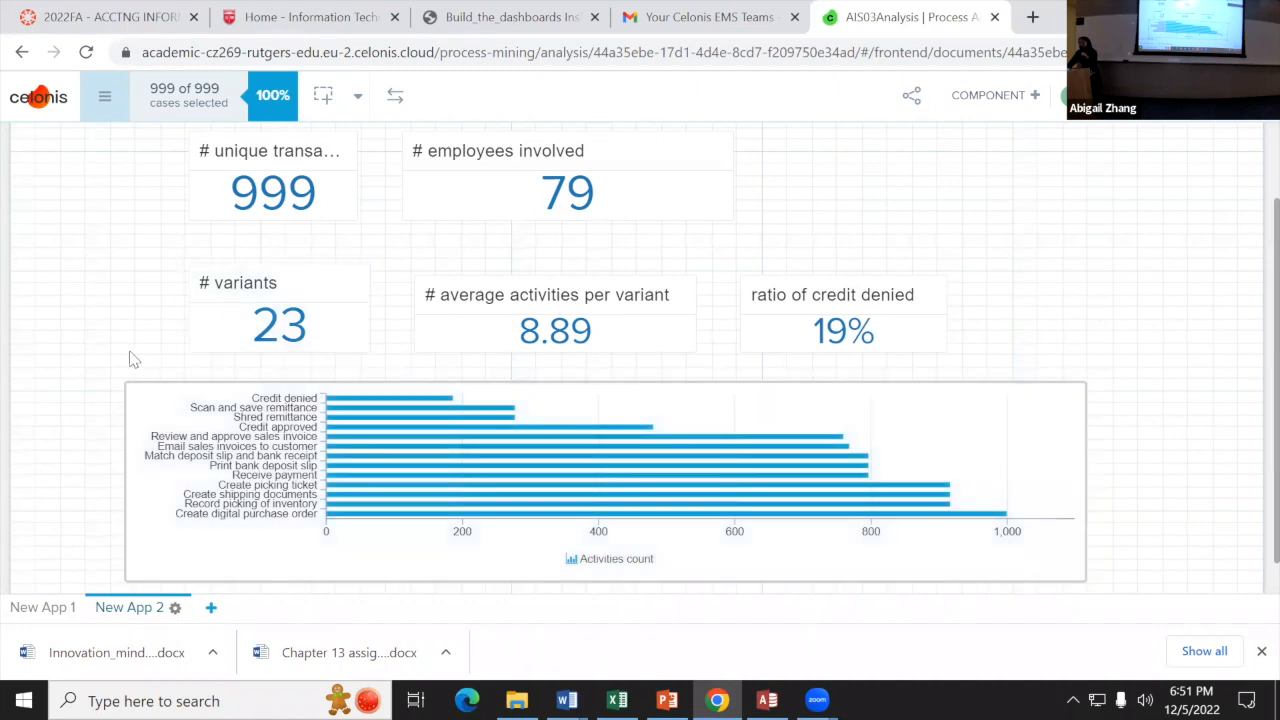
{"action": "left_click", "coordinate": [274, 388]}
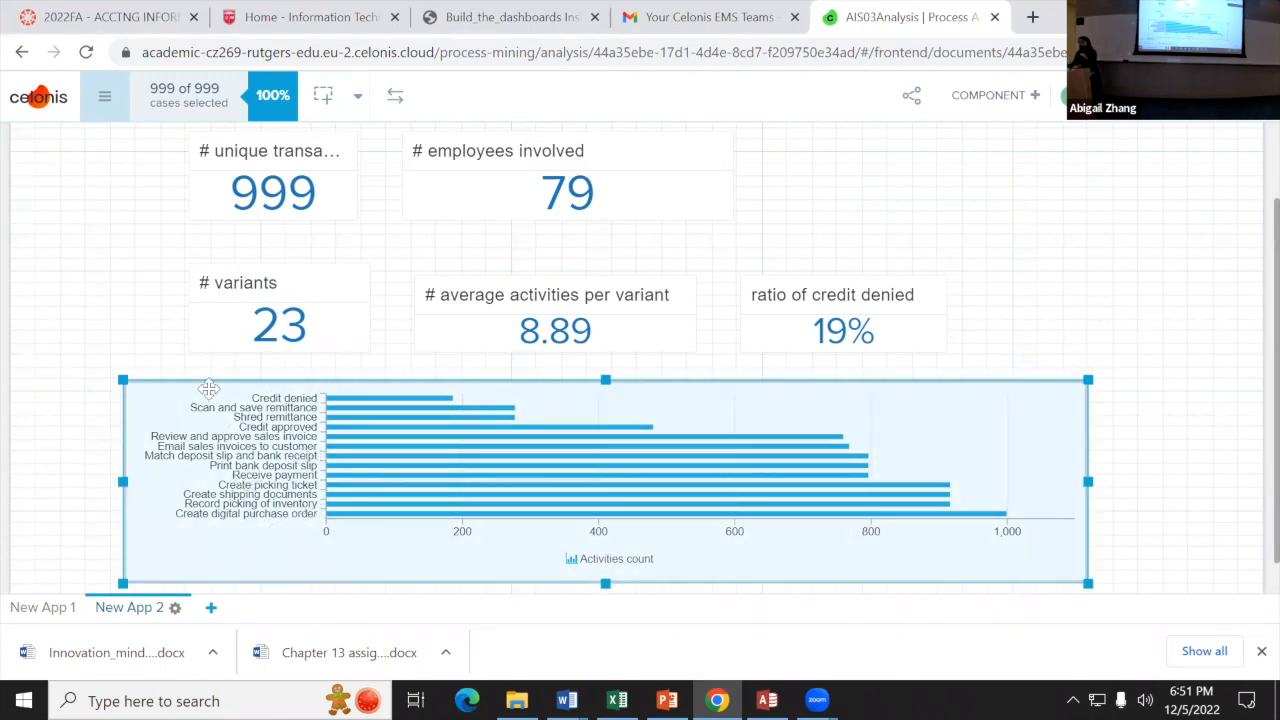
{"action": "left_click", "coordinate": [137, 329]}
Step: Extend the activity chart's upper edge slightly upward and shift the variants, average activities and credit denied components up
{"action": "left_click", "coordinate": [233, 394]}
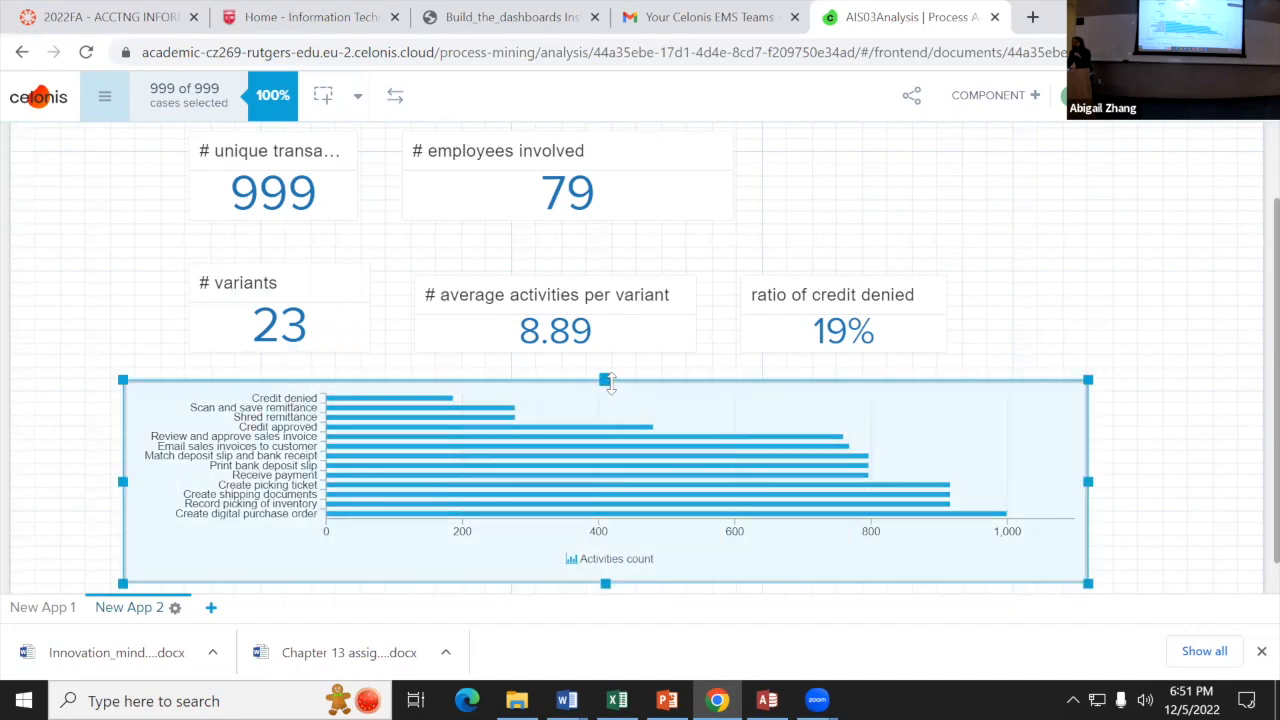
{"action": "left_click_drag", "start_coordinate": [605, 381], "coordinate": [607, 368]}
{"action": "left_click", "coordinate": [300, 281]}
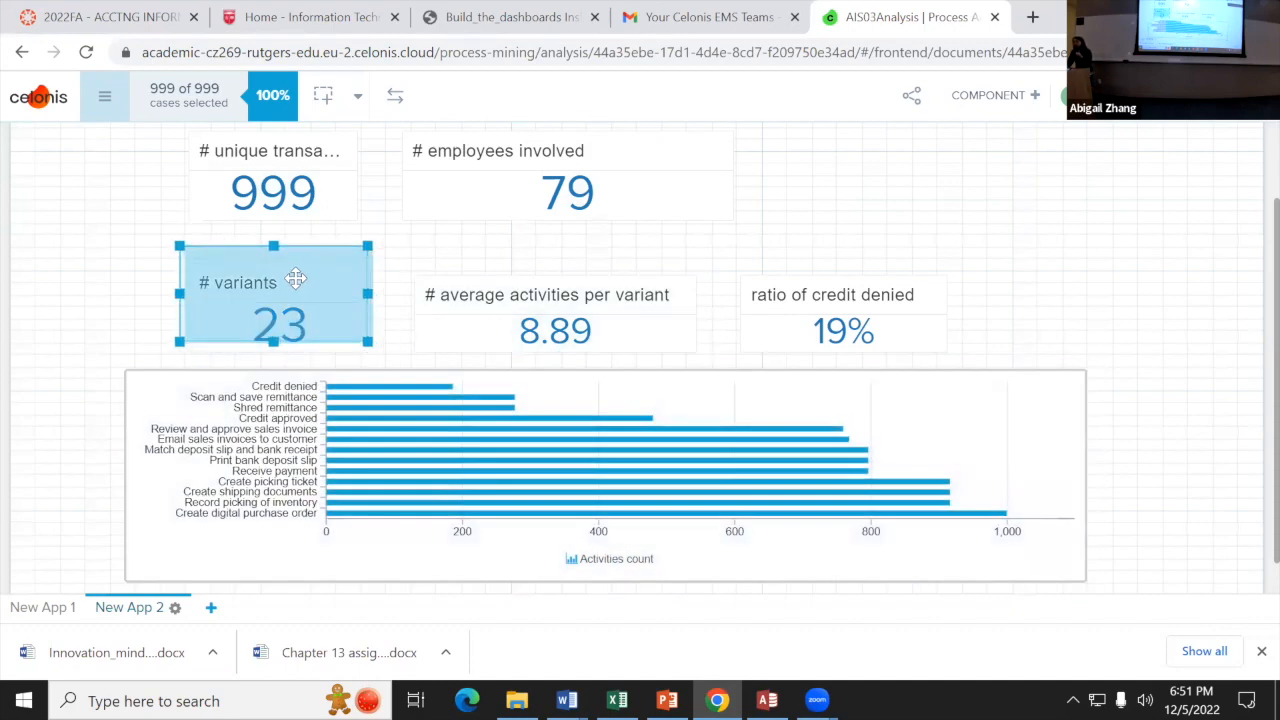
{"action": "left_click", "coordinate": [543, 282]}
{"action": "left_click_drag", "start_coordinate": [814, 306], "coordinate": [808, 295]}
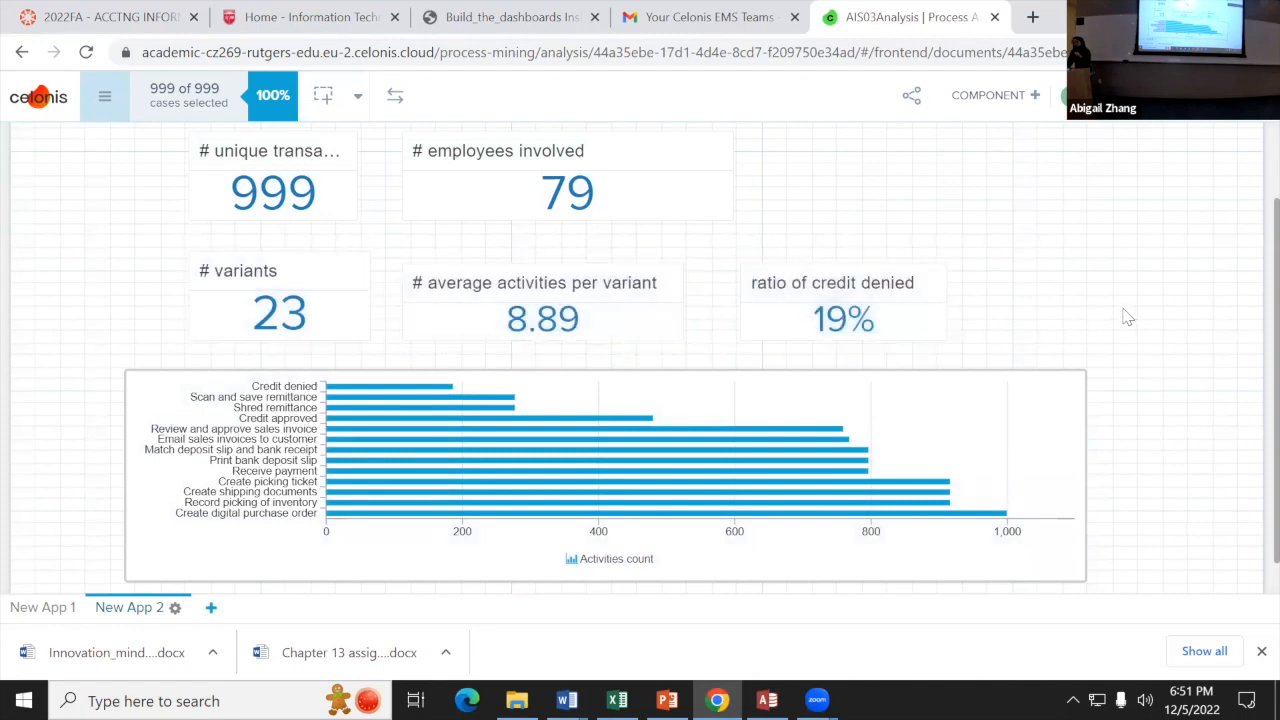
{"action": "left_click", "coordinate": [712, 426]}
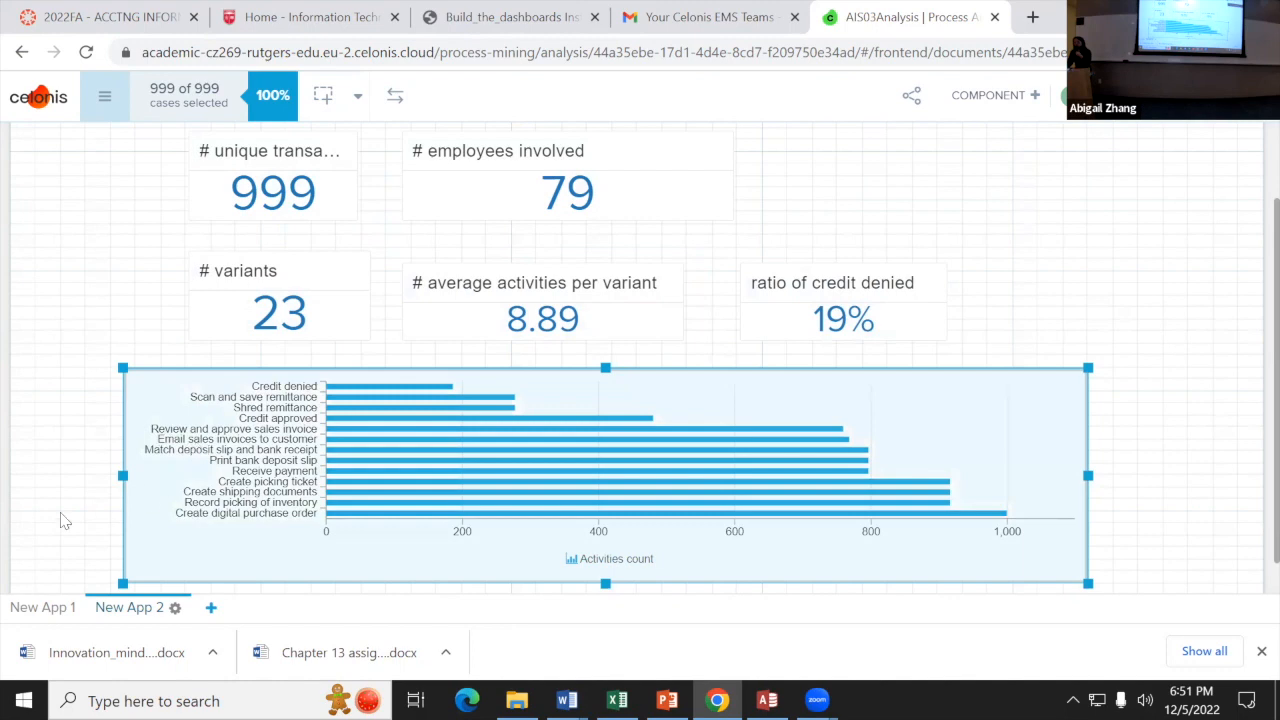
{"action": "left_click", "coordinate": [60, 520]}
Step: Look at the process variants in New App 1 and return to review the New App 2 dashboard
{"action": "left_click", "coordinate": [38, 607]}
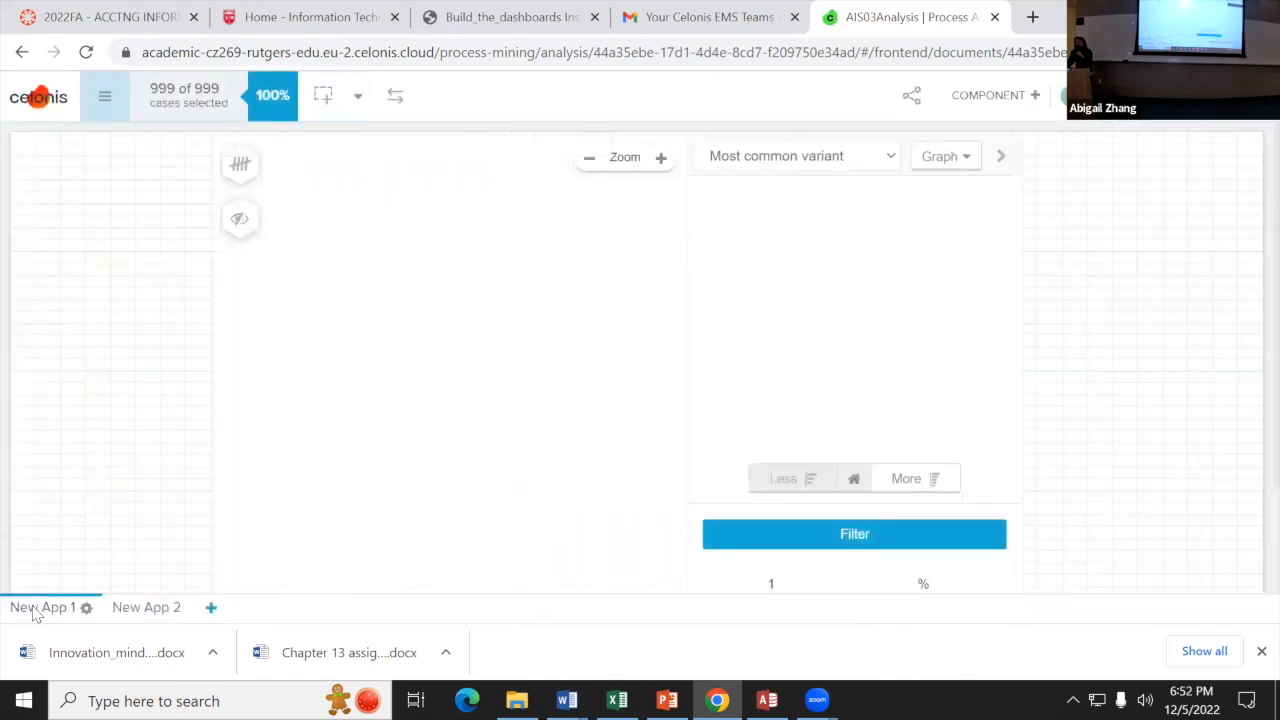
{"action": "left_click", "coordinate": [328, 420]}
{"action": "left_click", "coordinate": [103, 285]}
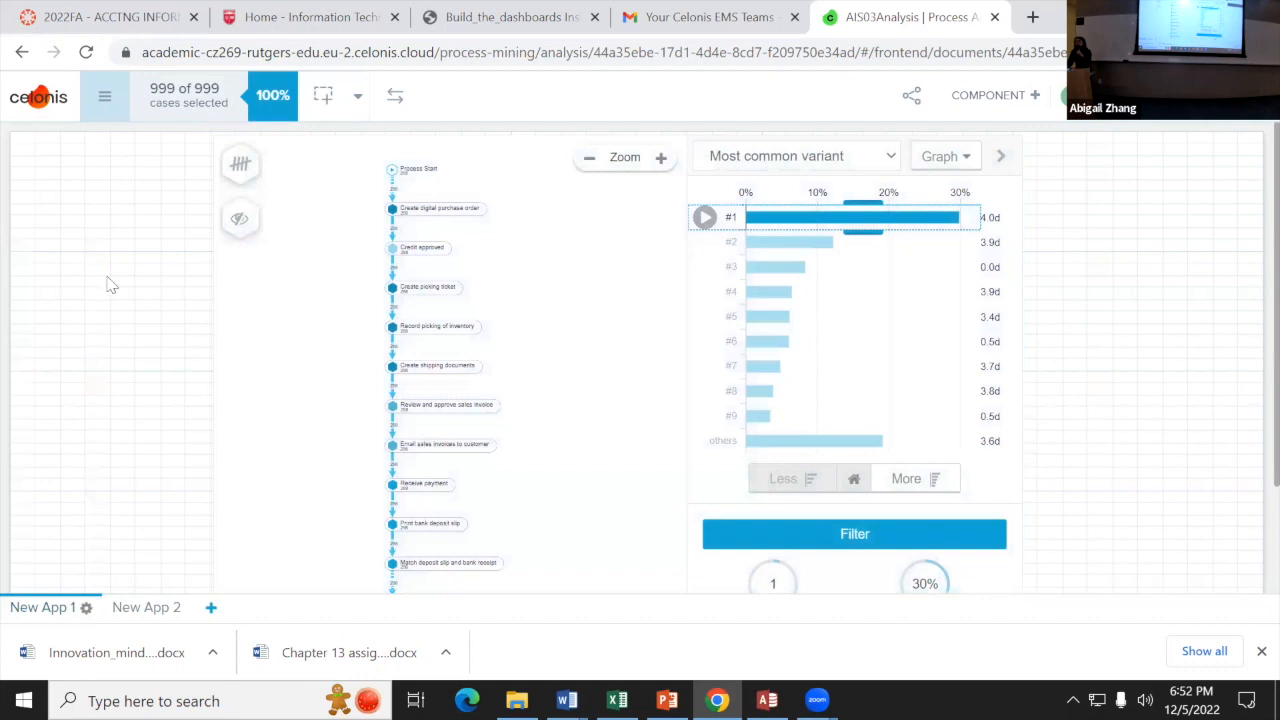
{"action": "left_click", "coordinate": [140, 607]}
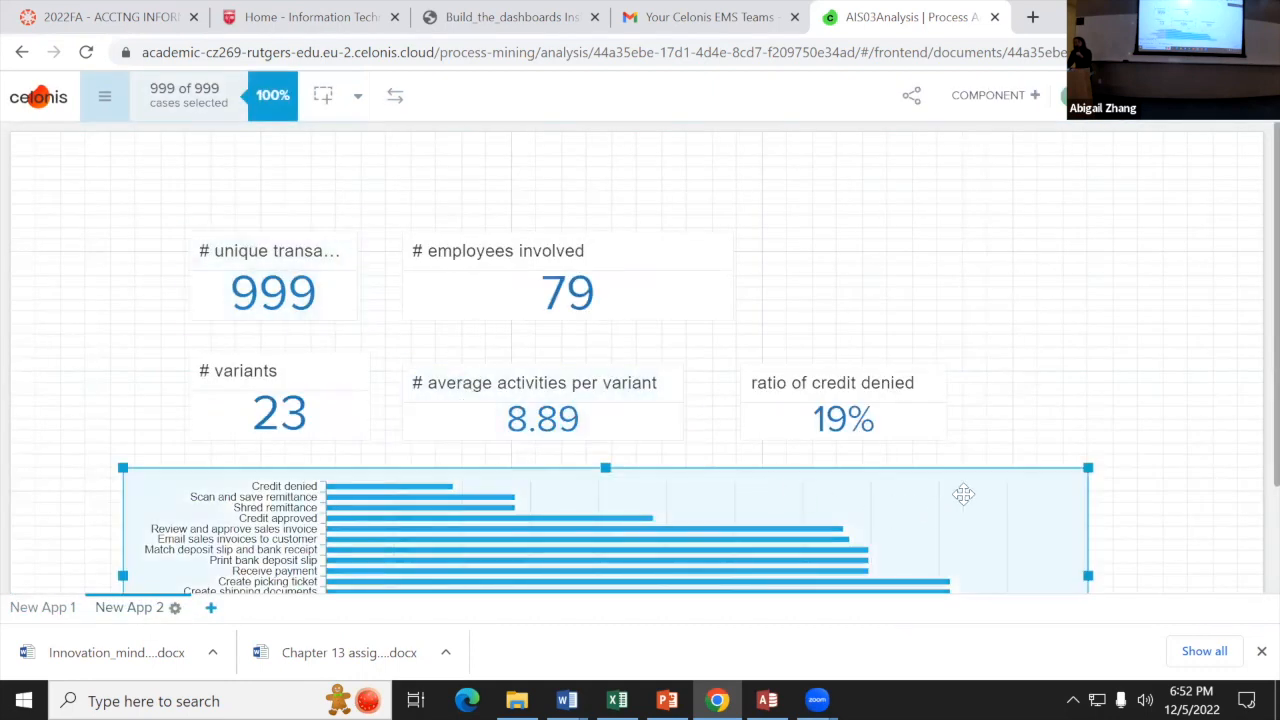
{"action": "left_click", "coordinate": [940, 362]}
{"action": "left_click", "coordinate": [1018, 440]}
{"action": "scroll", "coordinate": [1176, 457], "scroll_direction": "down", "scroll_amount": 1}
{"action": "left_click", "coordinate": [1077, 453]}
{"action": "left_click", "coordinate": [514, 337]}
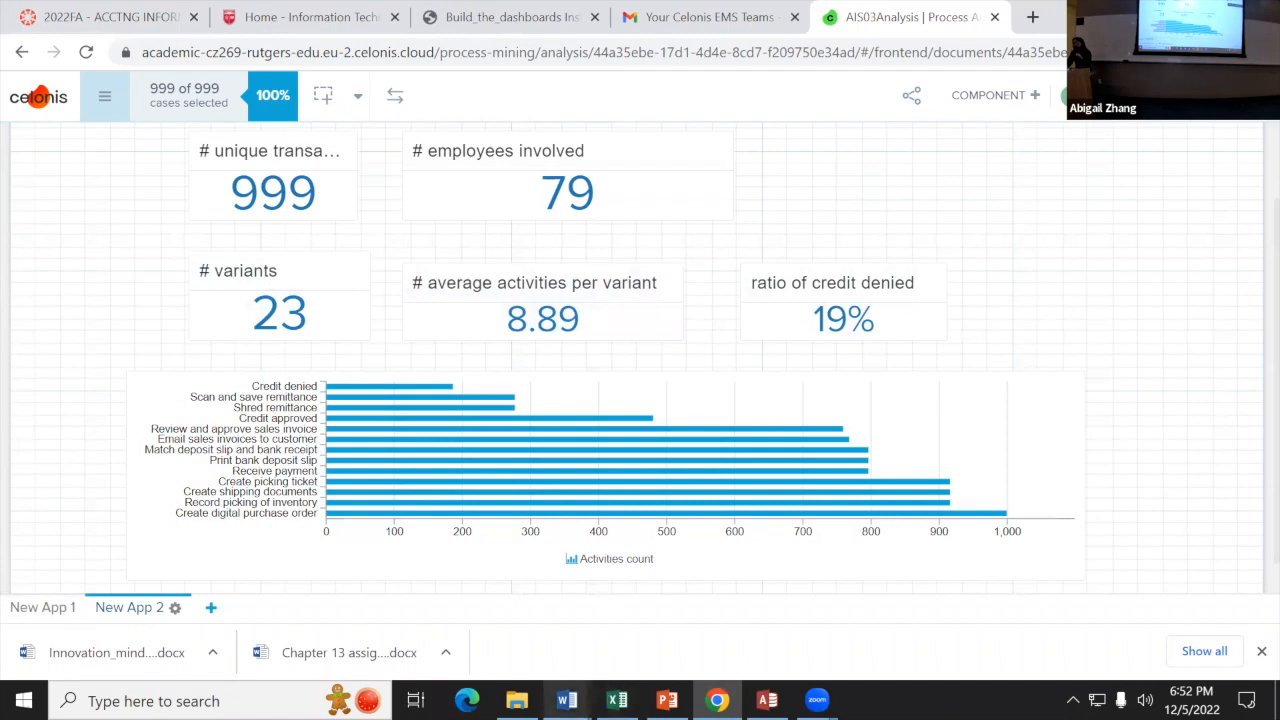
Step: Switch to the Chapter 13 assignment part 1 document in Word and review its table of activities, actors, tables and attributes
{"action": "mouse_move", "coordinate": [567, 700]}
{"action": "left_click", "coordinate": [676, 612]}
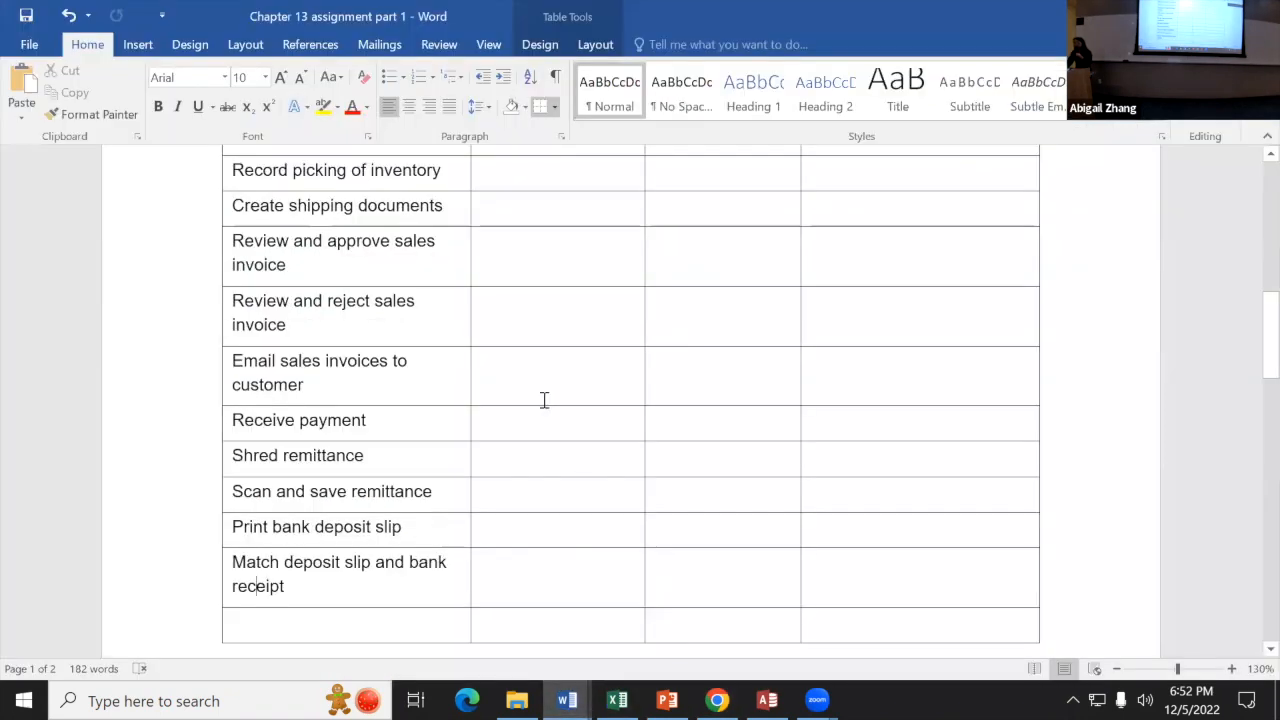
{"action": "scroll", "coordinate": [411, 385], "scroll_direction": "down", "scroll_amount": 4}
{"action": "scroll", "coordinate": [411, 385], "scroll_direction": "up", "scroll_amount": 3}
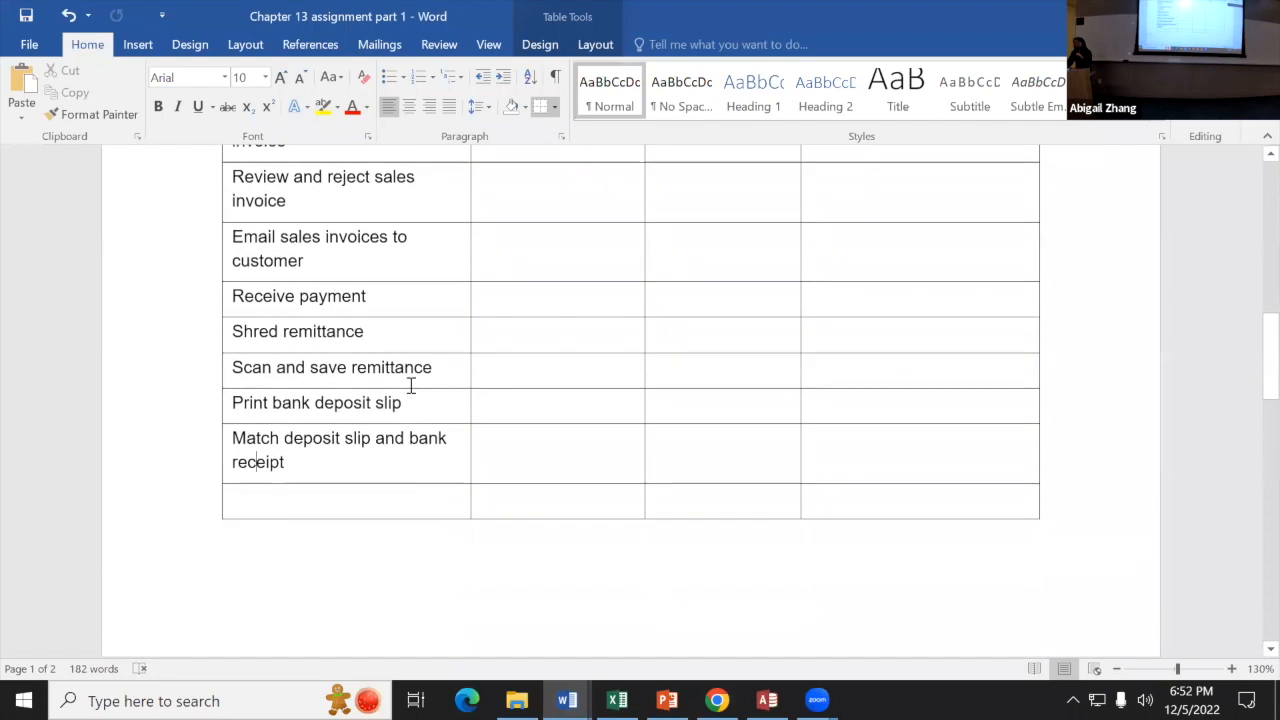
{"action": "scroll", "coordinate": [411, 385], "scroll_direction": "up", "scroll_amount": 10}
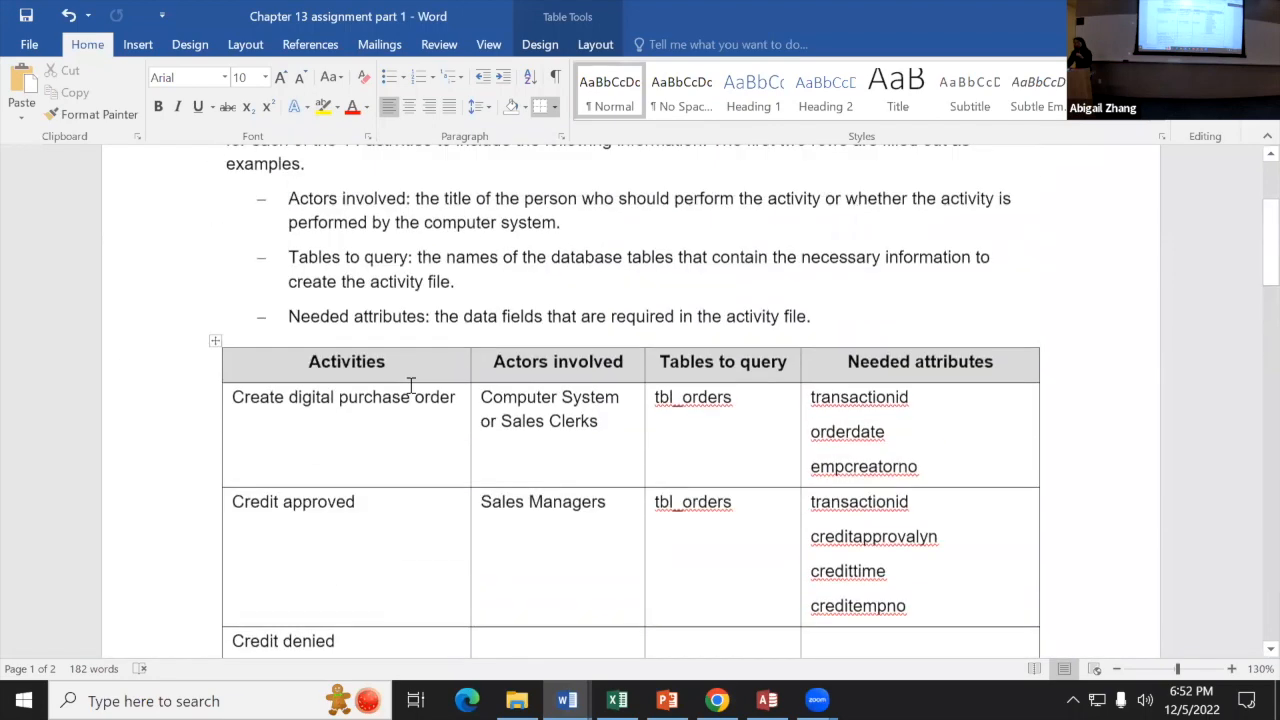
Step: Review the remaining activity rows of the assignment table in the Word document and switch back to the Celonis dashboard in Chrome
{"action": "scroll", "coordinate": [286, 471], "scroll_direction": "down", "scroll_amount": 3}
{"action": "scroll", "coordinate": [288, 474], "scroll_direction": "down", "scroll_amount": 5}
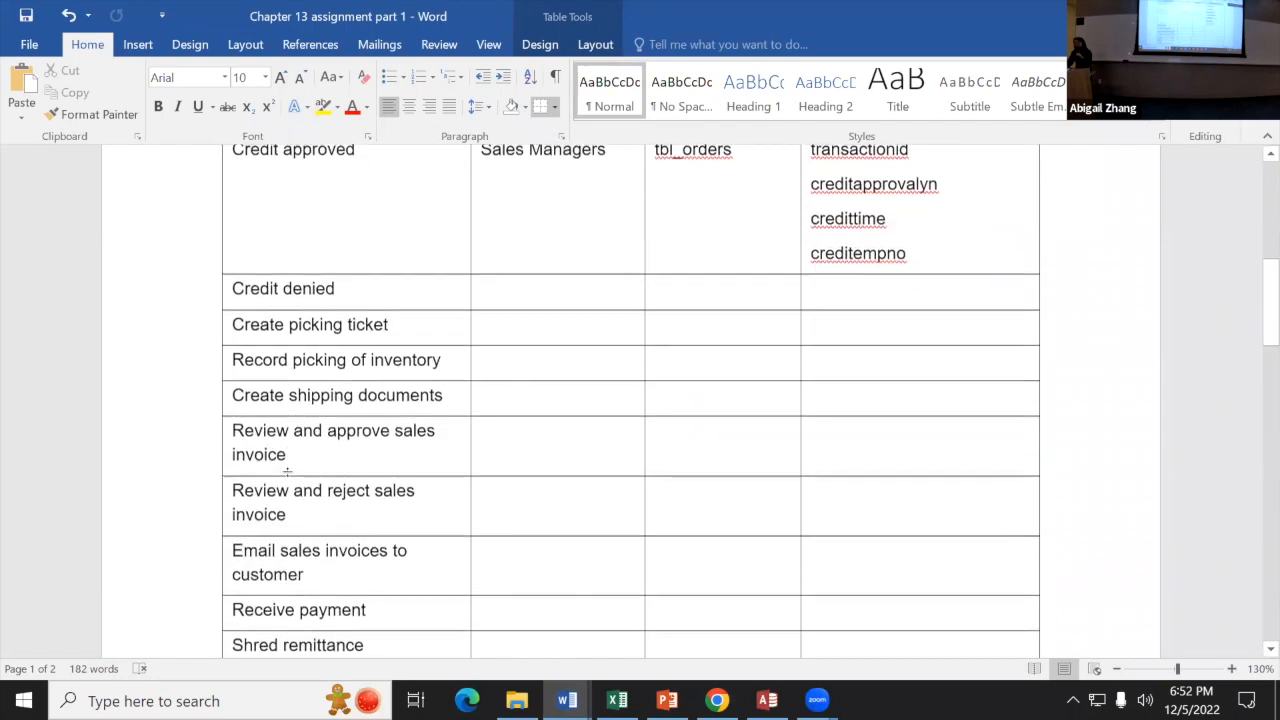
{"action": "scroll", "coordinate": [287, 471], "scroll_direction": "down", "scroll_amount": 3}
{"action": "scroll", "coordinate": [287, 471], "scroll_direction": "down", "scroll_amount": 3}
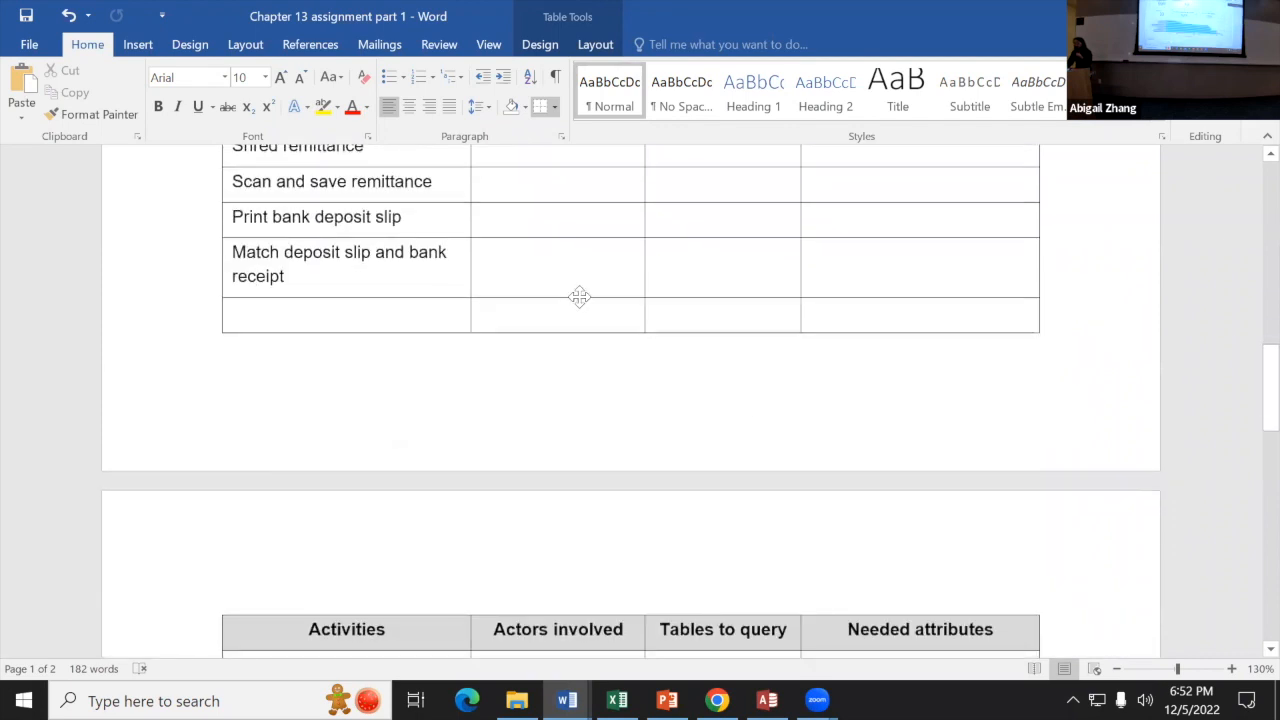
{"action": "key", "text": "alt+Tab"}
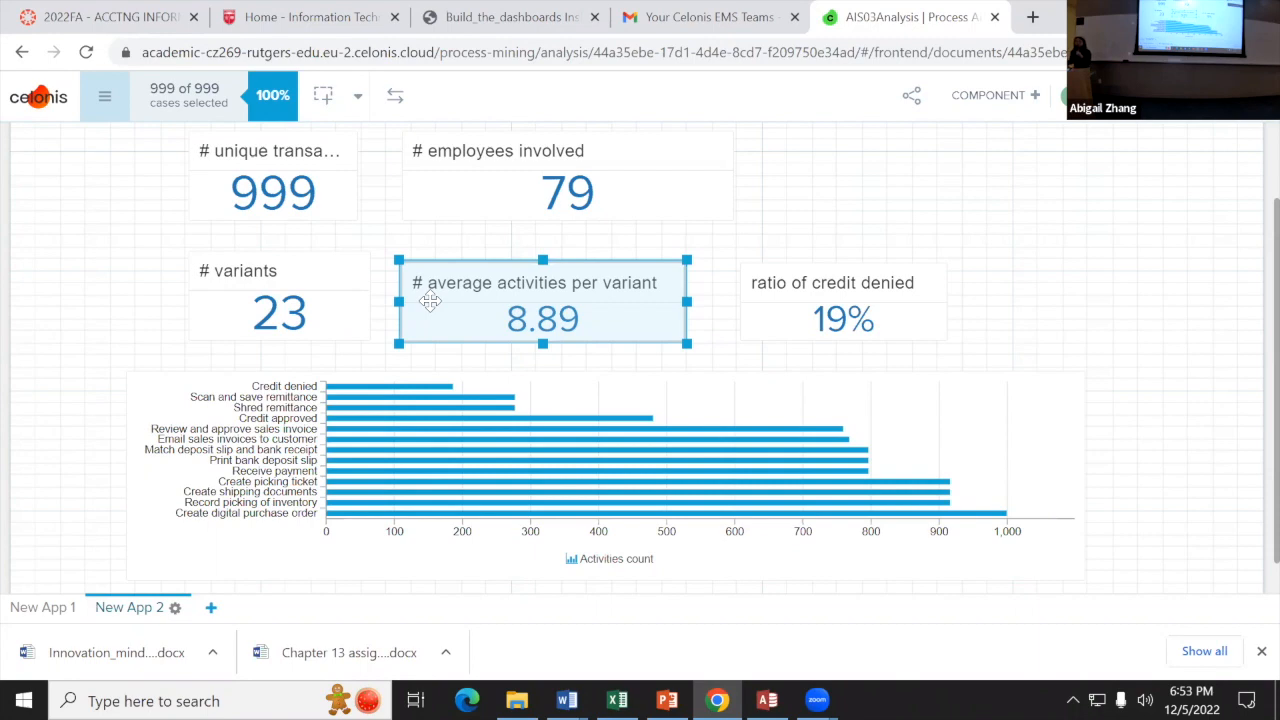
Step: Look over the number components, view the process variants in New App 1, and return to New App 2
{"action": "left_click", "coordinate": [351, 301]}
{"action": "left_click", "coordinate": [467, 335]}
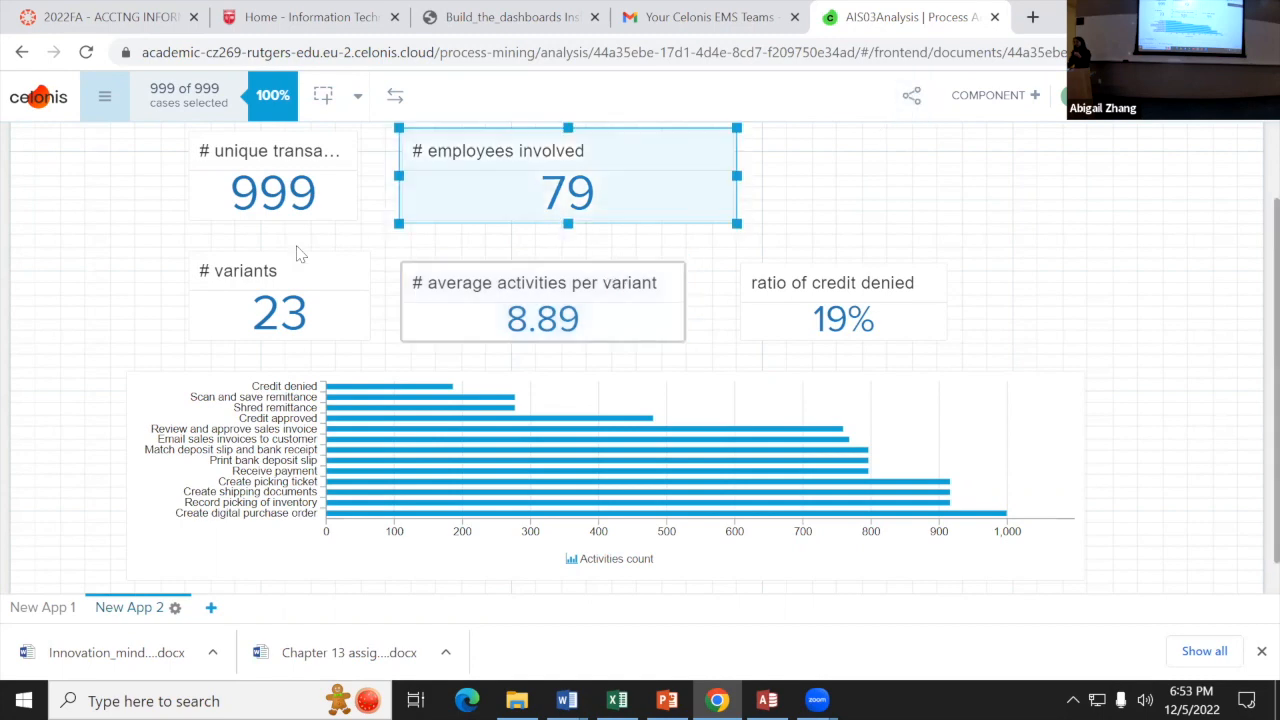
{"action": "left_click", "coordinate": [40, 608]}
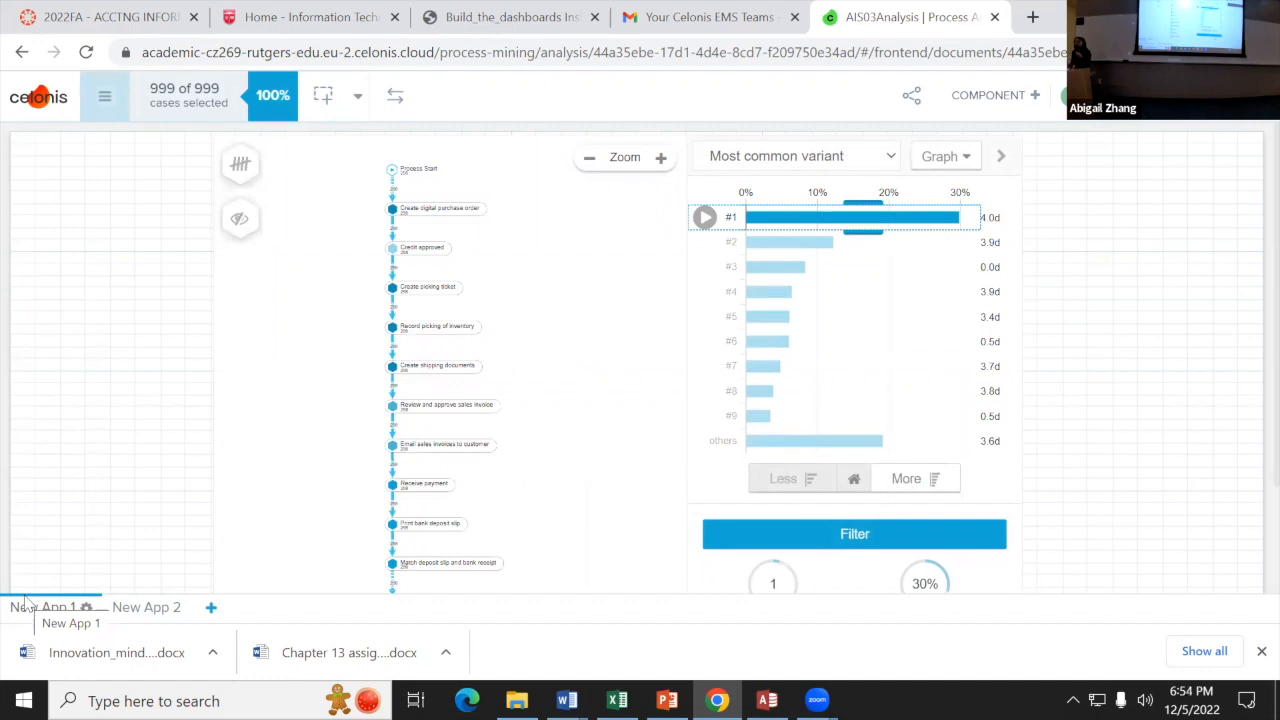
{"action": "left_click", "coordinate": [150, 607]}
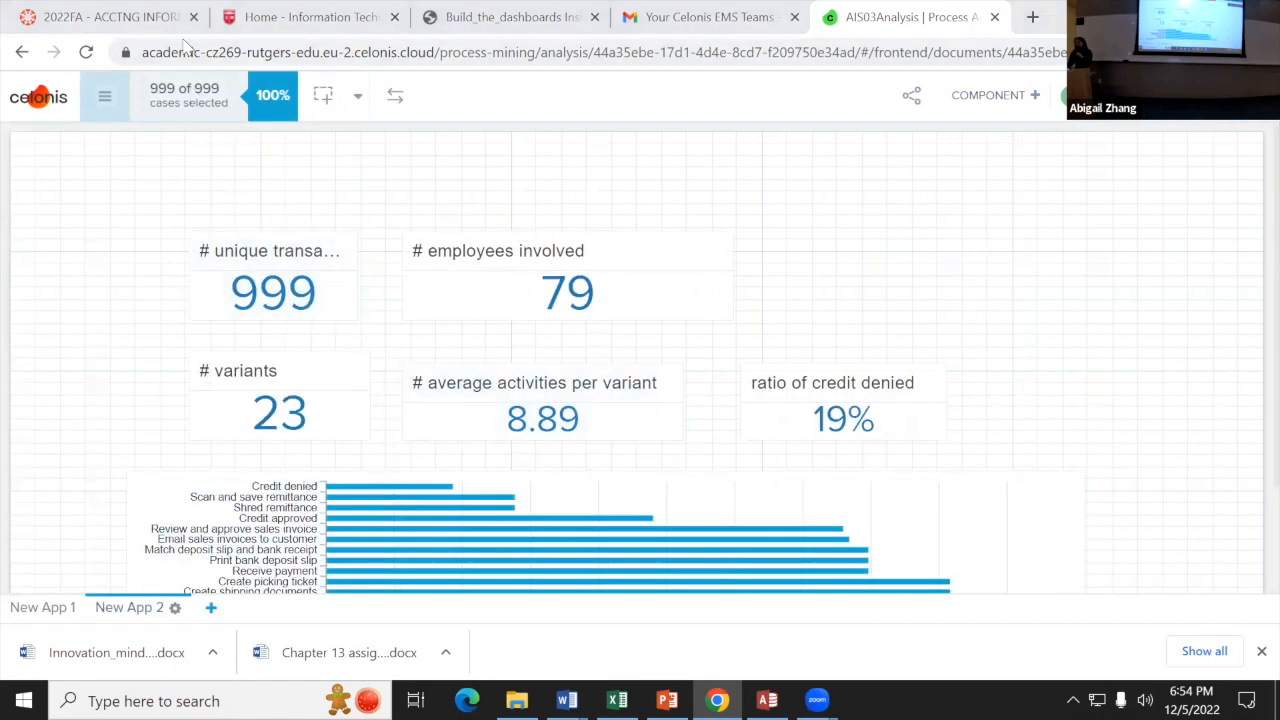
Step: Check the sample Order to Cash dashboard's heading in the Build_the_dashboards instruction PDF and return to the AIS03Analysis dashboard
{"action": "left_click", "coordinate": [487, 20]}
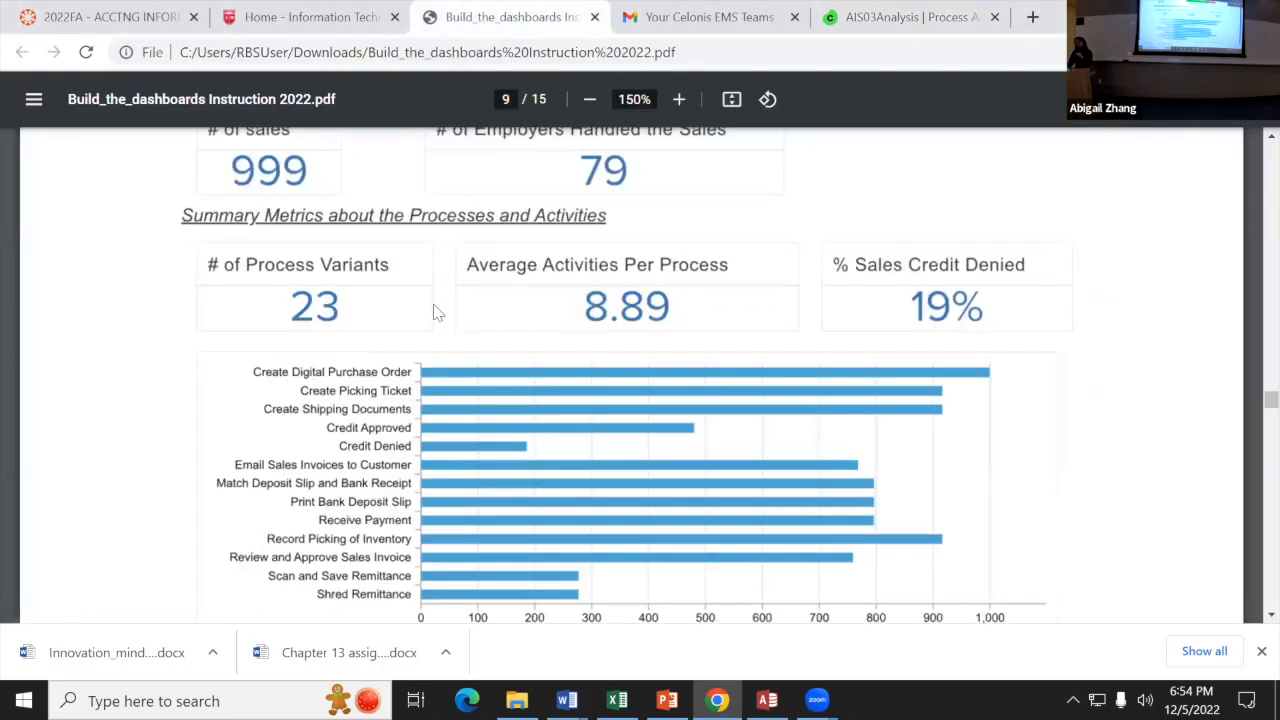
{"action": "scroll", "coordinate": [437, 313], "scroll_direction": "up", "scroll_amount": 2}
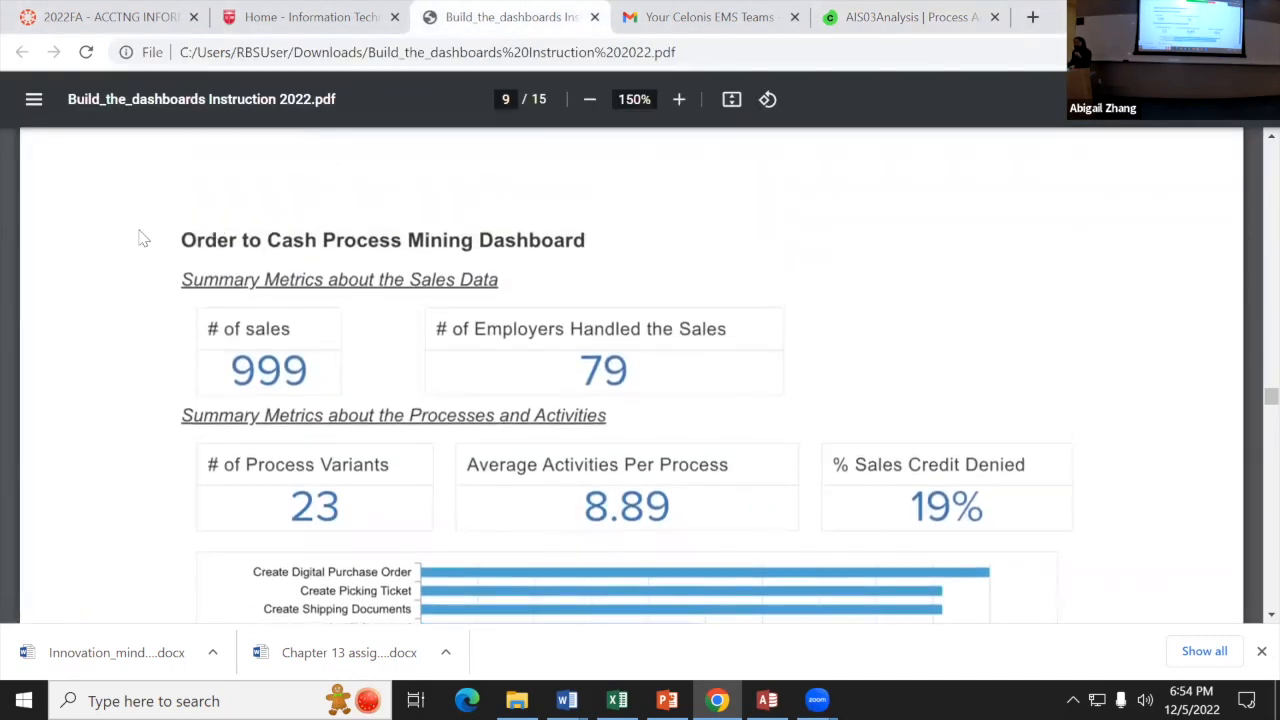
{"action": "left_click", "coordinate": [898, 22]}
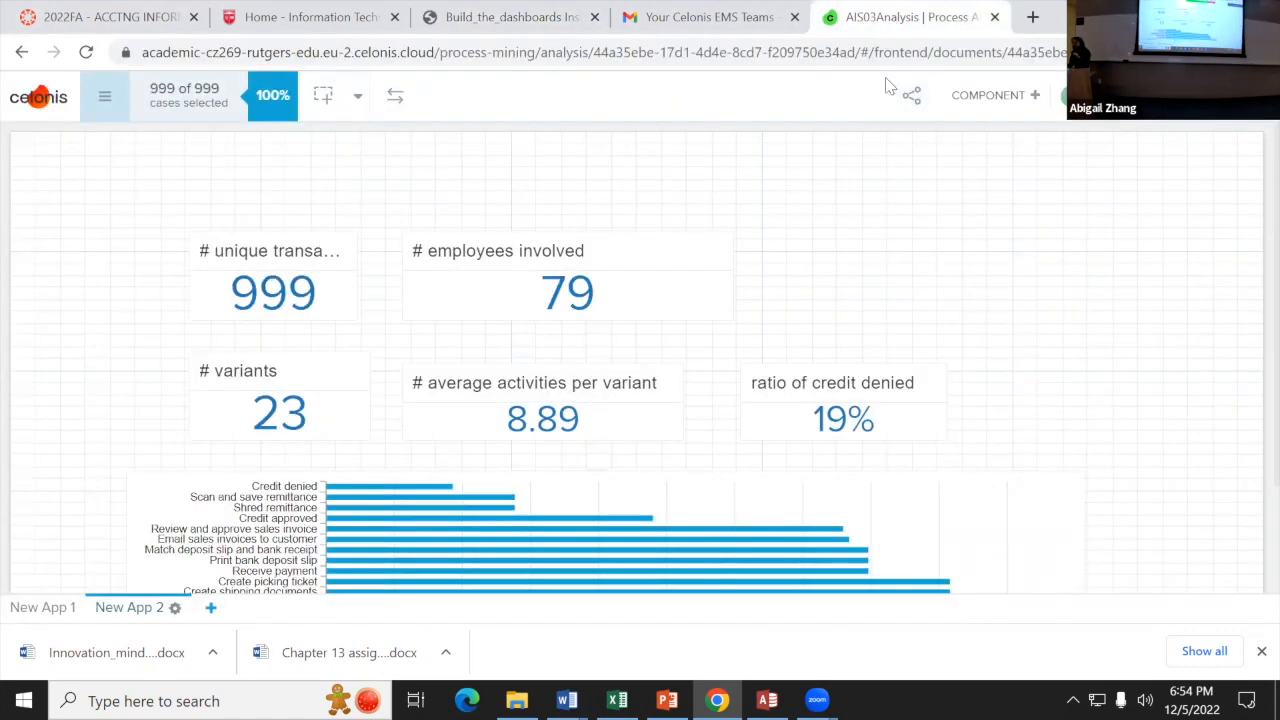
Step: Add a text component to New App 2 reading "Order to cash process mining summary dashboard"
{"action": "left_click", "coordinate": [988, 95]}
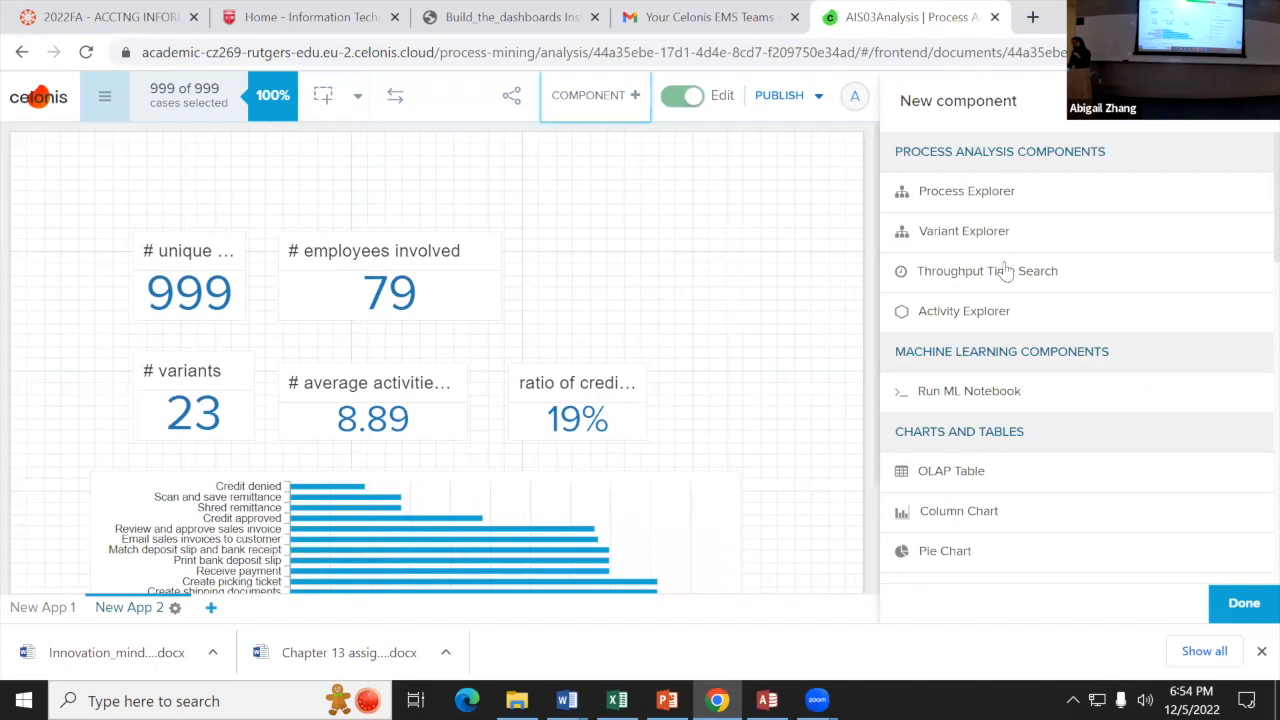
{"action": "scroll", "coordinate": [1022, 443], "scroll_direction": "down", "scroll_amount": 15}
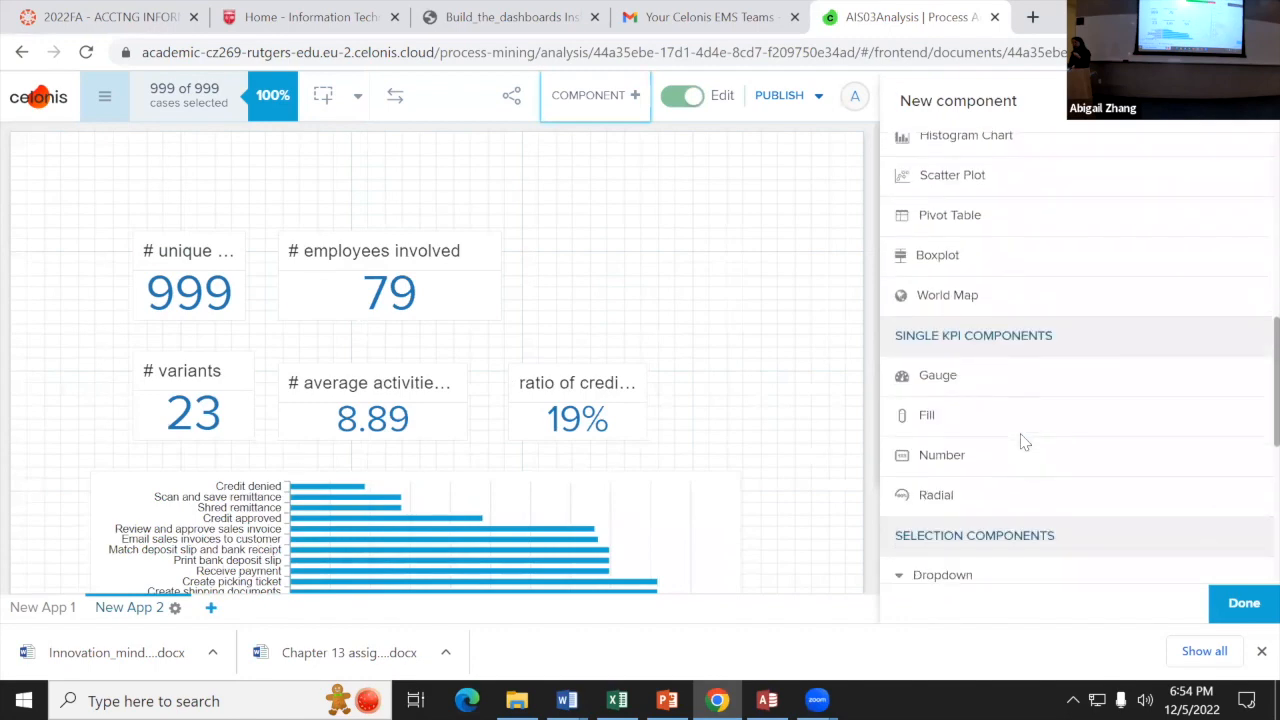
{"action": "scroll", "coordinate": [1022, 443], "scroll_direction": "down", "scroll_amount": 6}
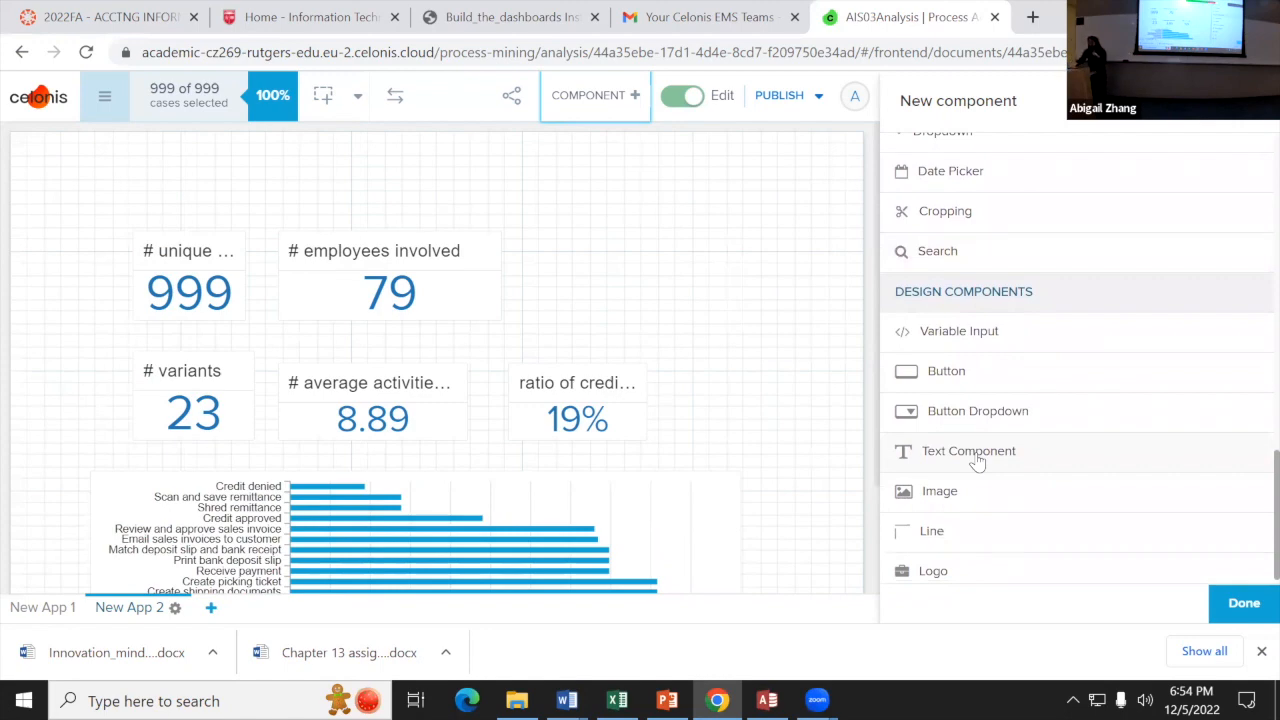
{"action": "left_click", "coordinate": [1002, 462]}
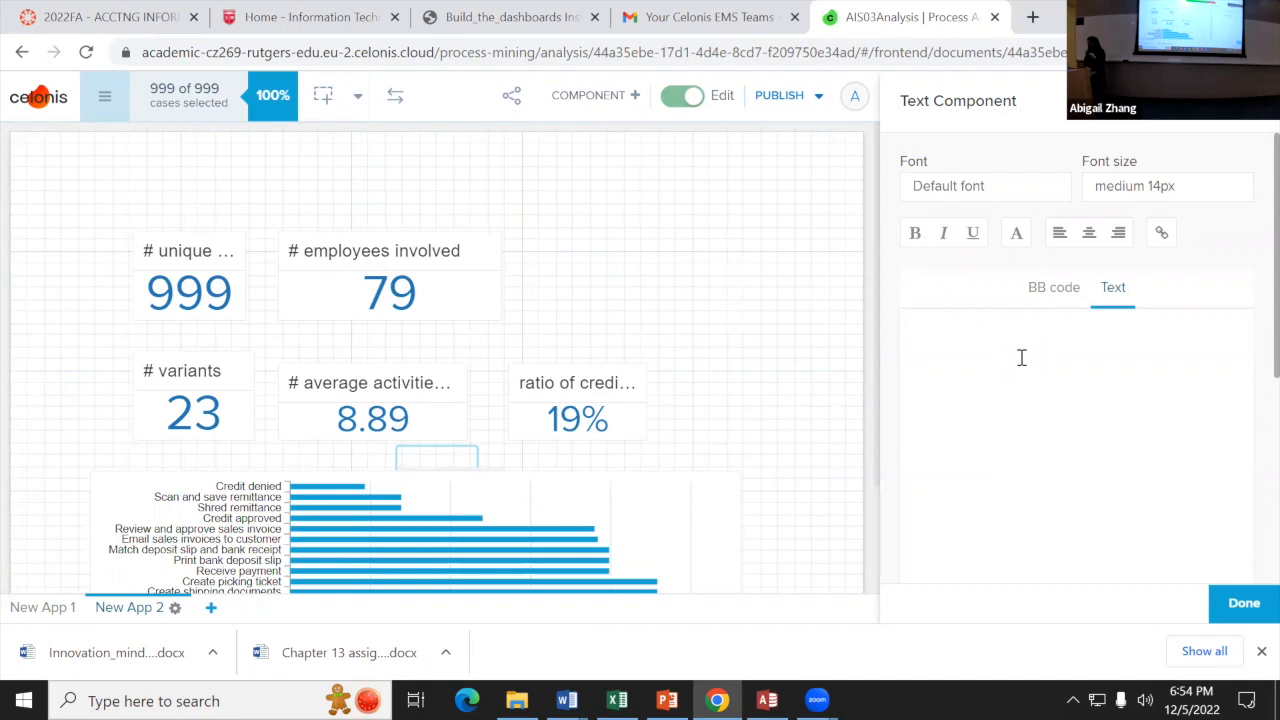
{"action": "type", "text": "Order to "}
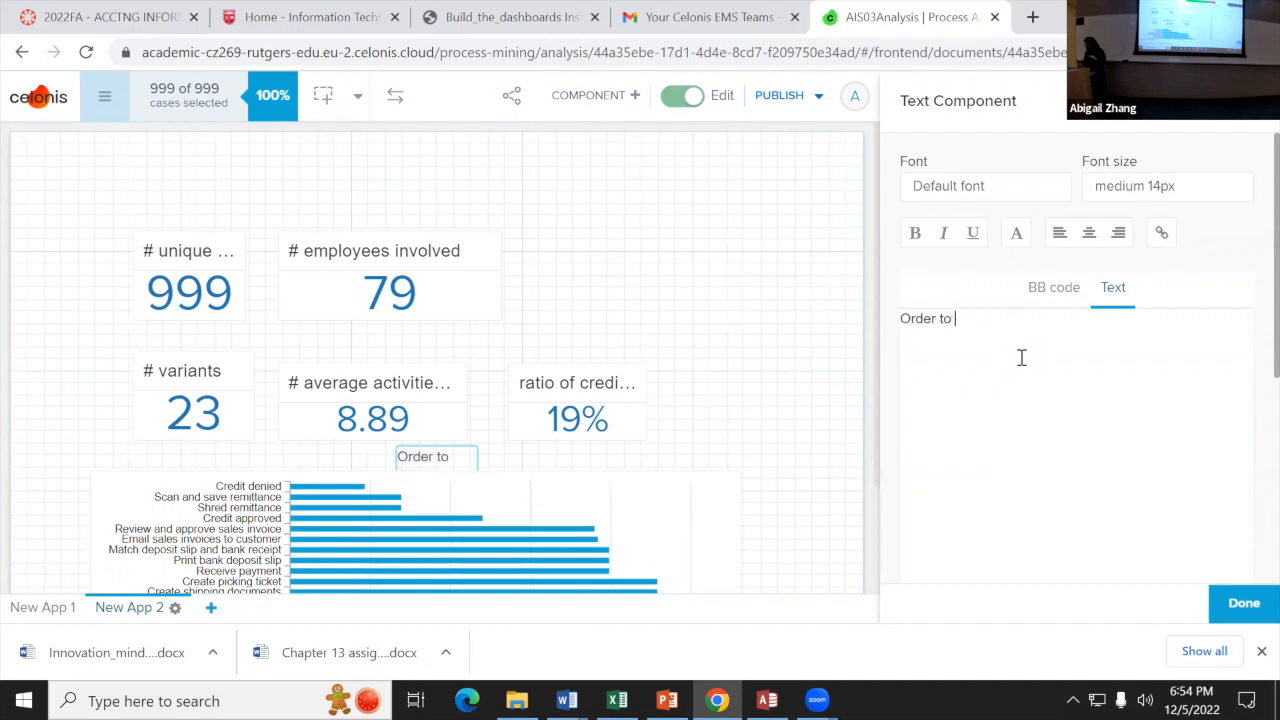
{"action": "type", "text": "cash pr"}
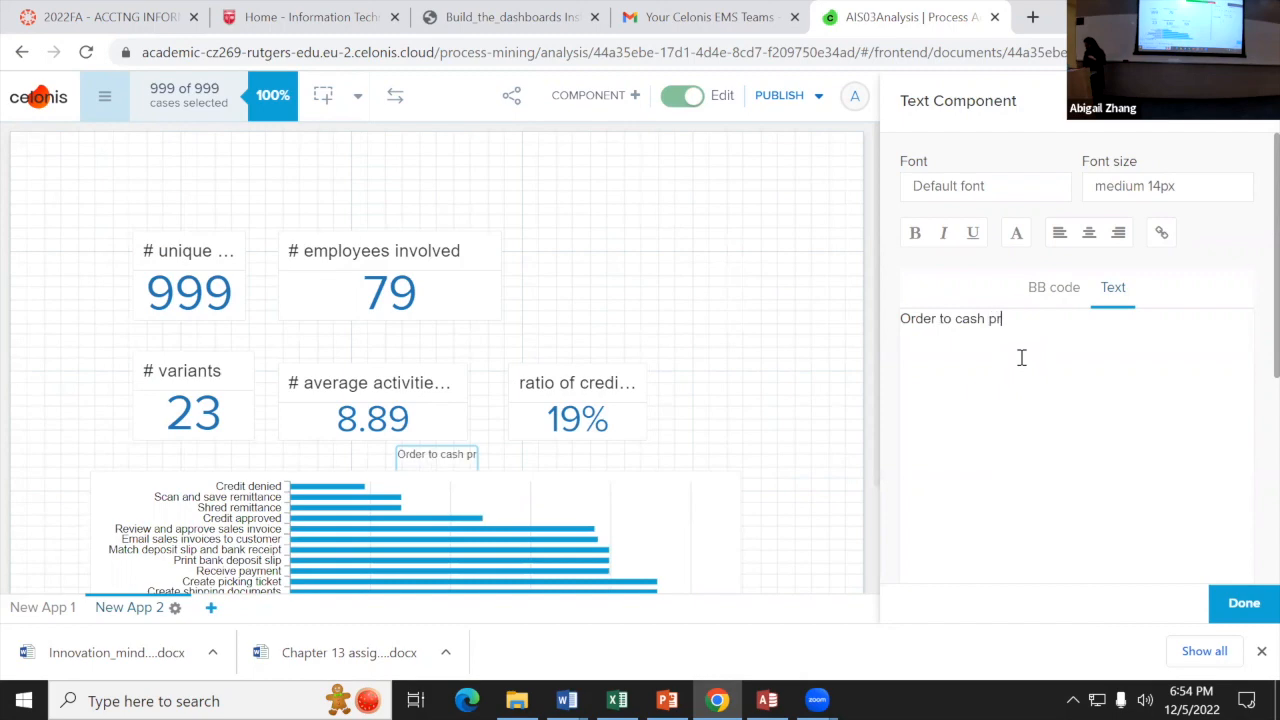
{"action": "type", "text": "ocess mining summary "}
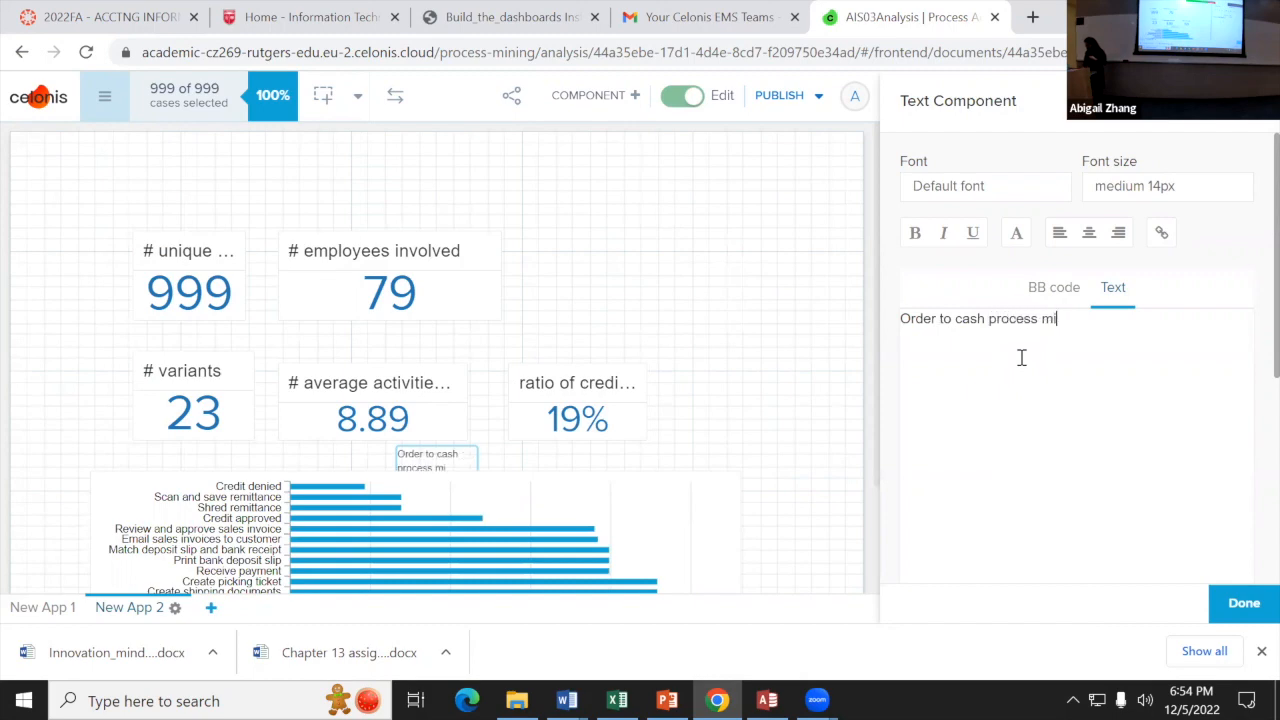
{"action": "type", "text": "das"}
{"action": "type", "text": "hboard"}
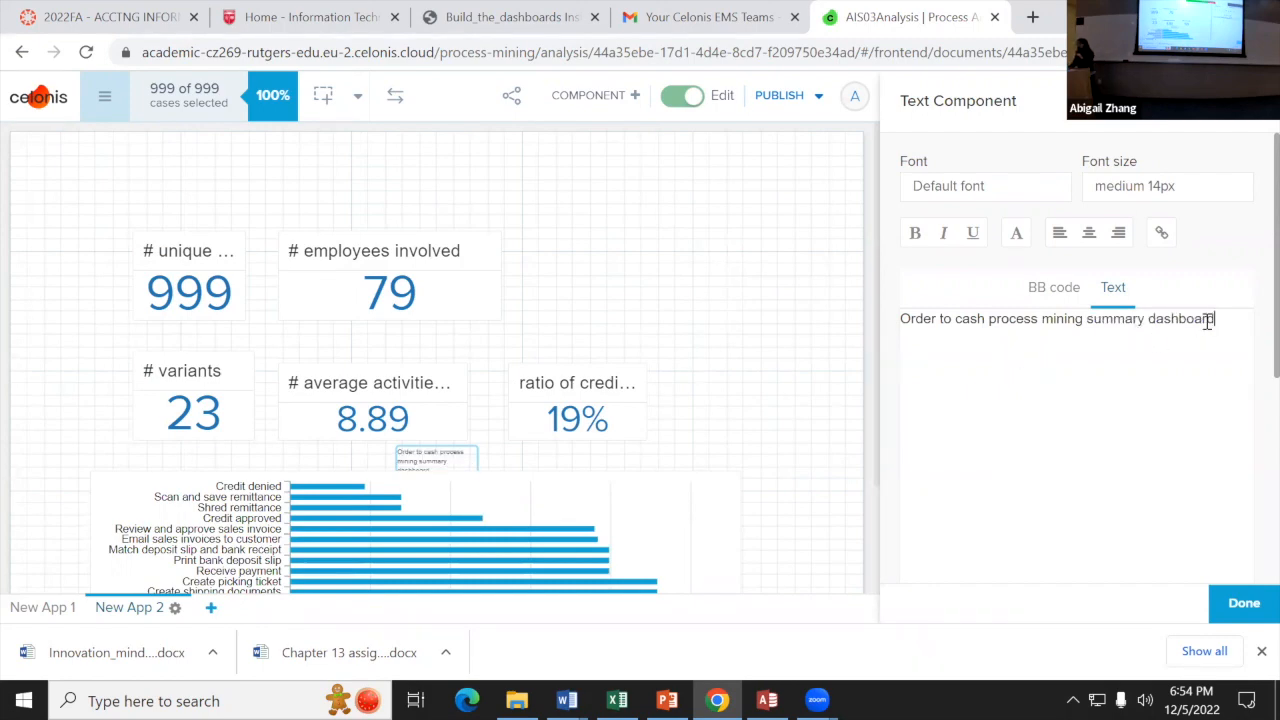
Step: Format the whole title text as bold with font size xx-large 19px and finish the text component
{"action": "left_click_drag", "start_coordinate": [1210, 320], "coordinate": [843, 311]}
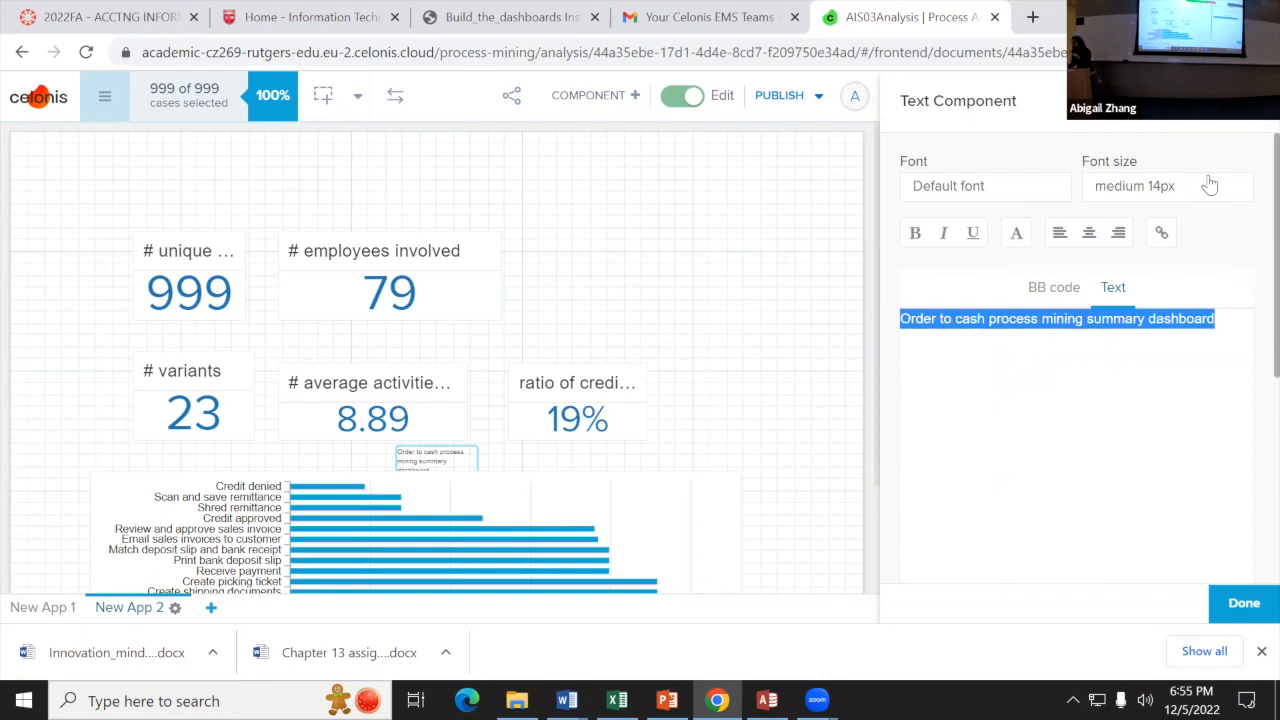
{"action": "left_click", "coordinate": [916, 238]}
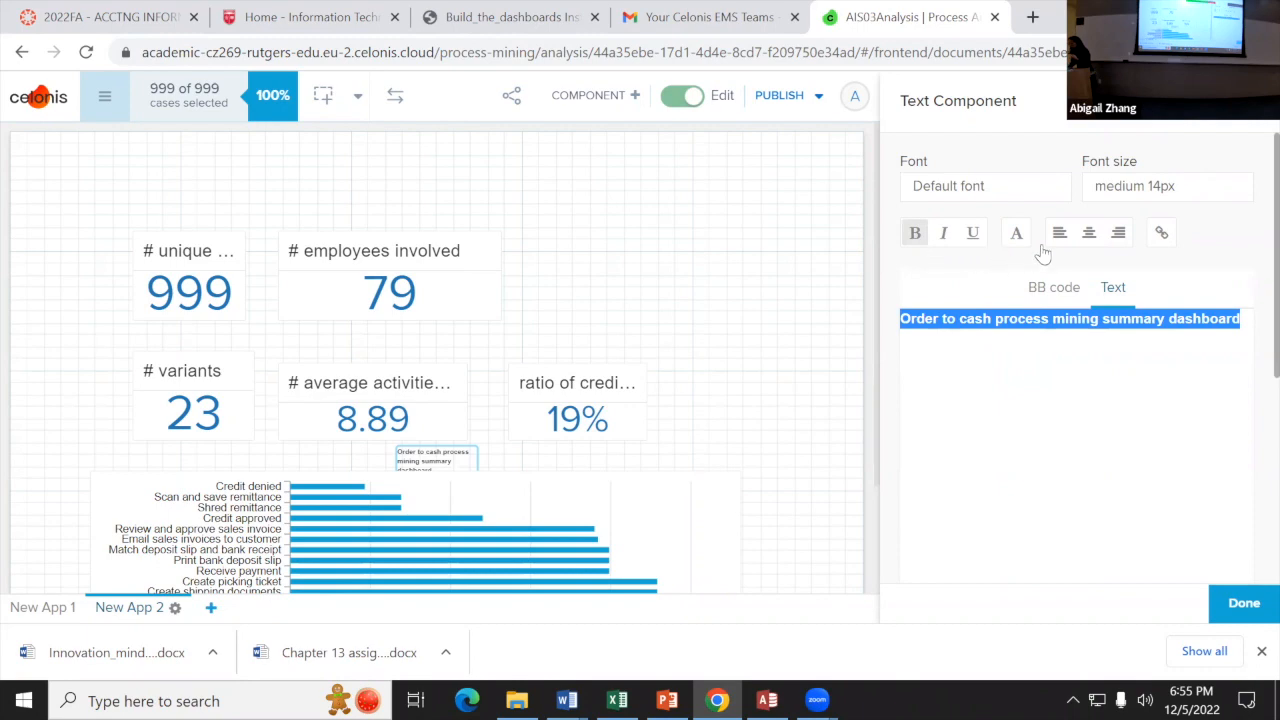
{"action": "left_click", "coordinate": [1158, 189]}
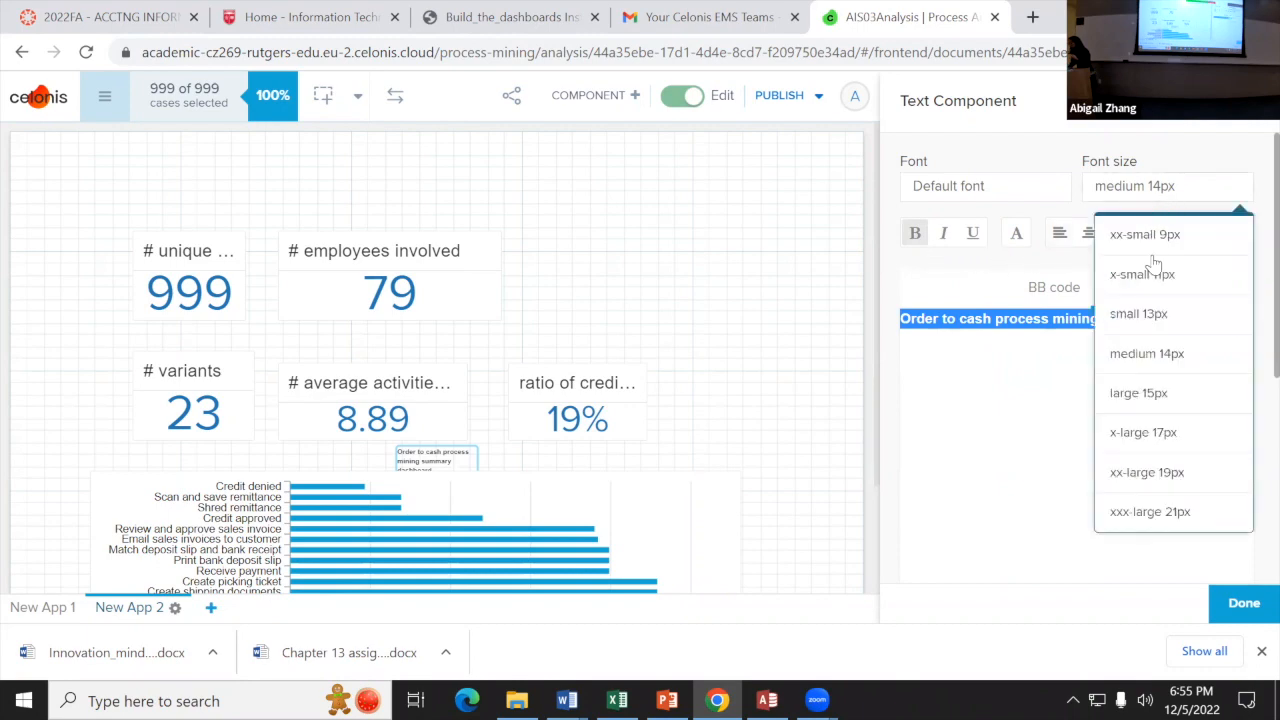
{"action": "left_click", "coordinate": [1155, 470]}
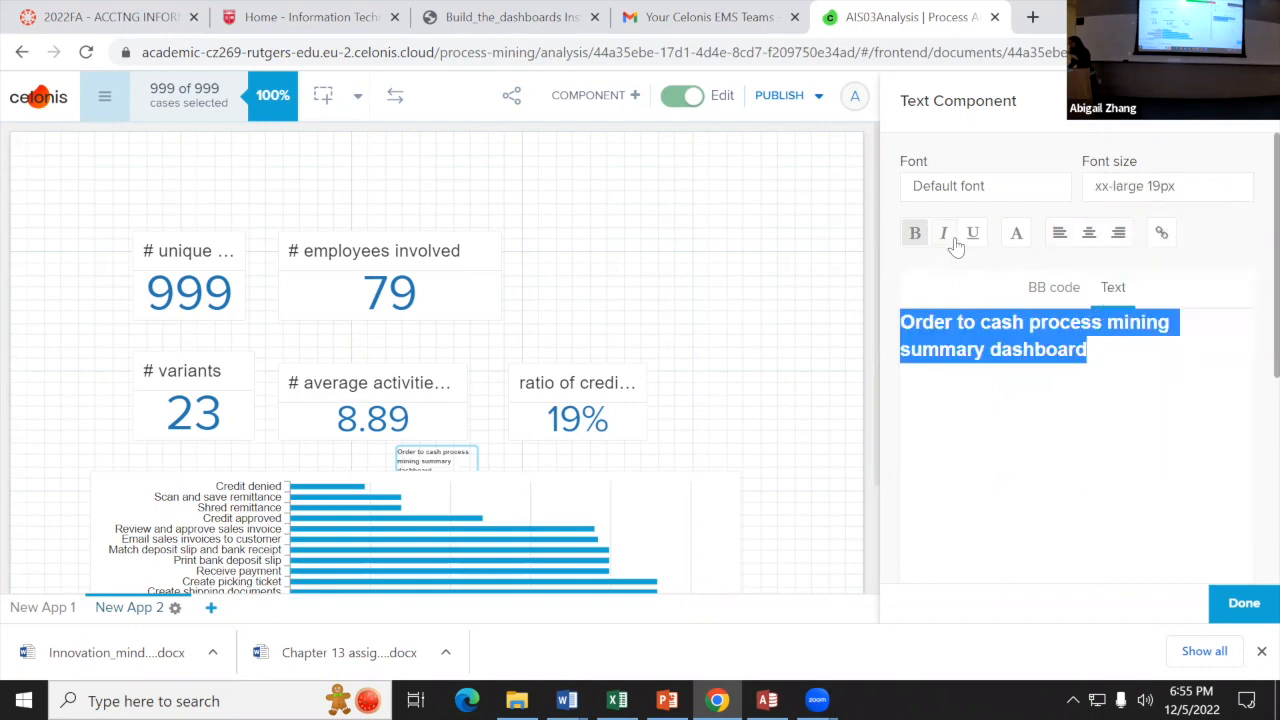
{"action": "left_click", "coordinate": [1243, 603]}
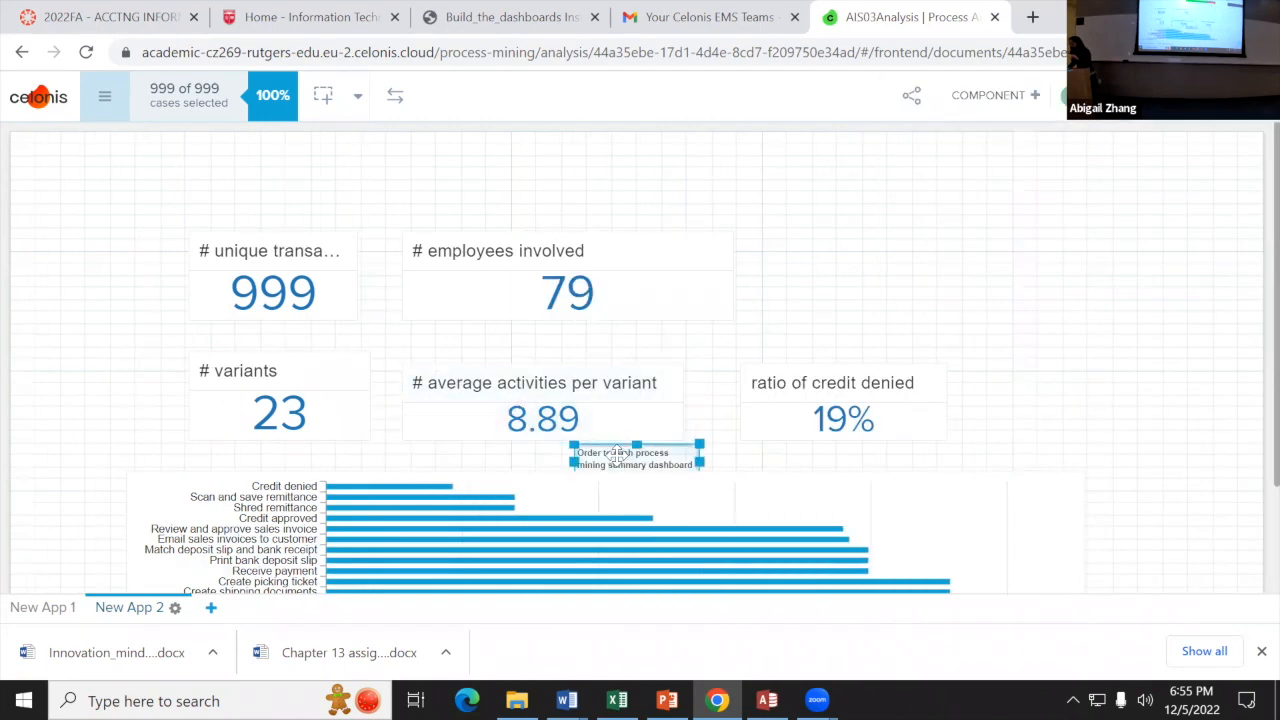
Step: Move the title text above the first row of number components and widen it so the title fits on one line
{"action": "left_click", "coordinate": [412, 276]}
{"action": "left_click_drag", "start_coordinate": [326, 192], "coordinate": [810, 209]}
{"action": "left_click", "coordinate": [677, 177]}
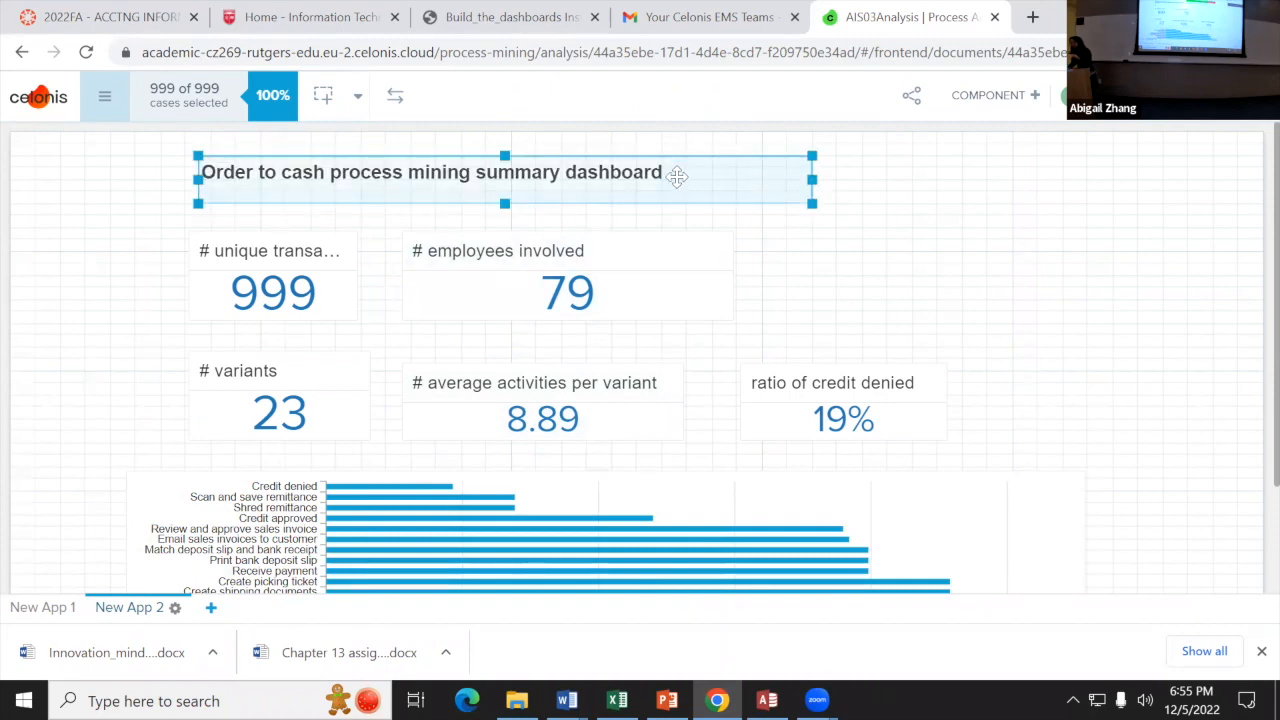
{"action": "left_click", "coordinate": [890, 266]}
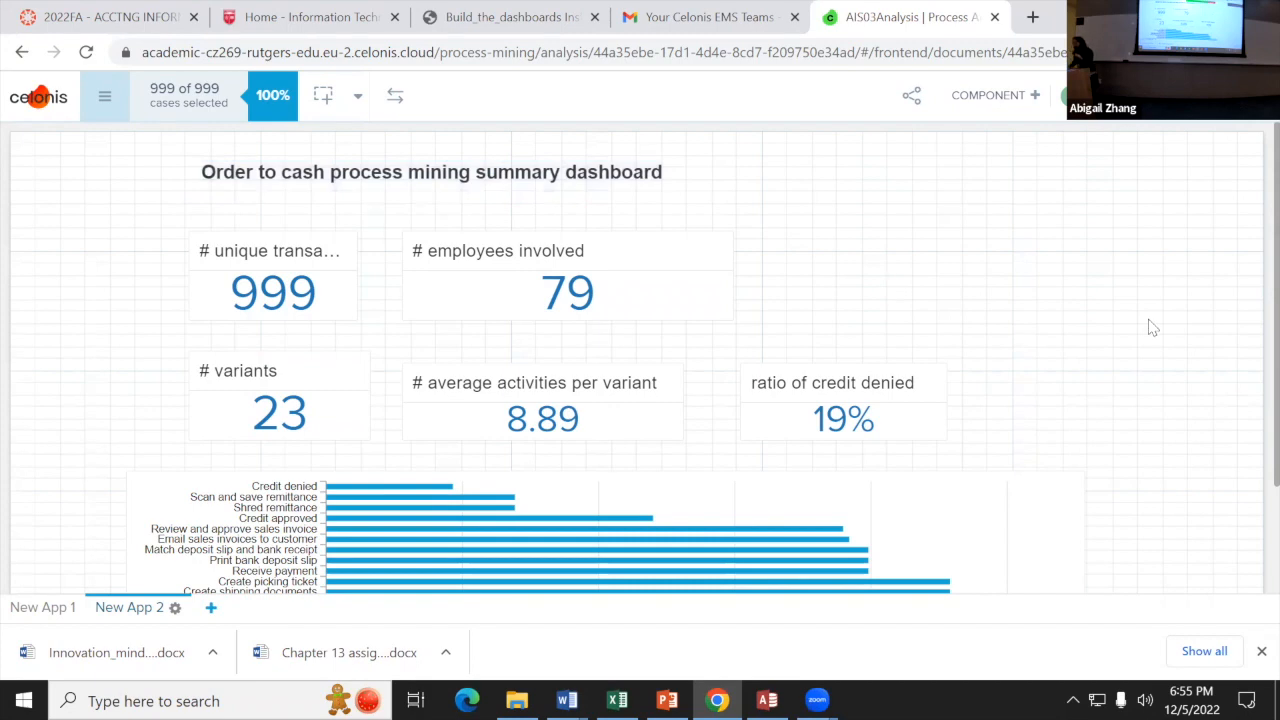
Step: Turn off edit mode for the New App 2 dashboard and look over its components and activity chart
{"action": "left_click", "coordinate": [350, 318]}
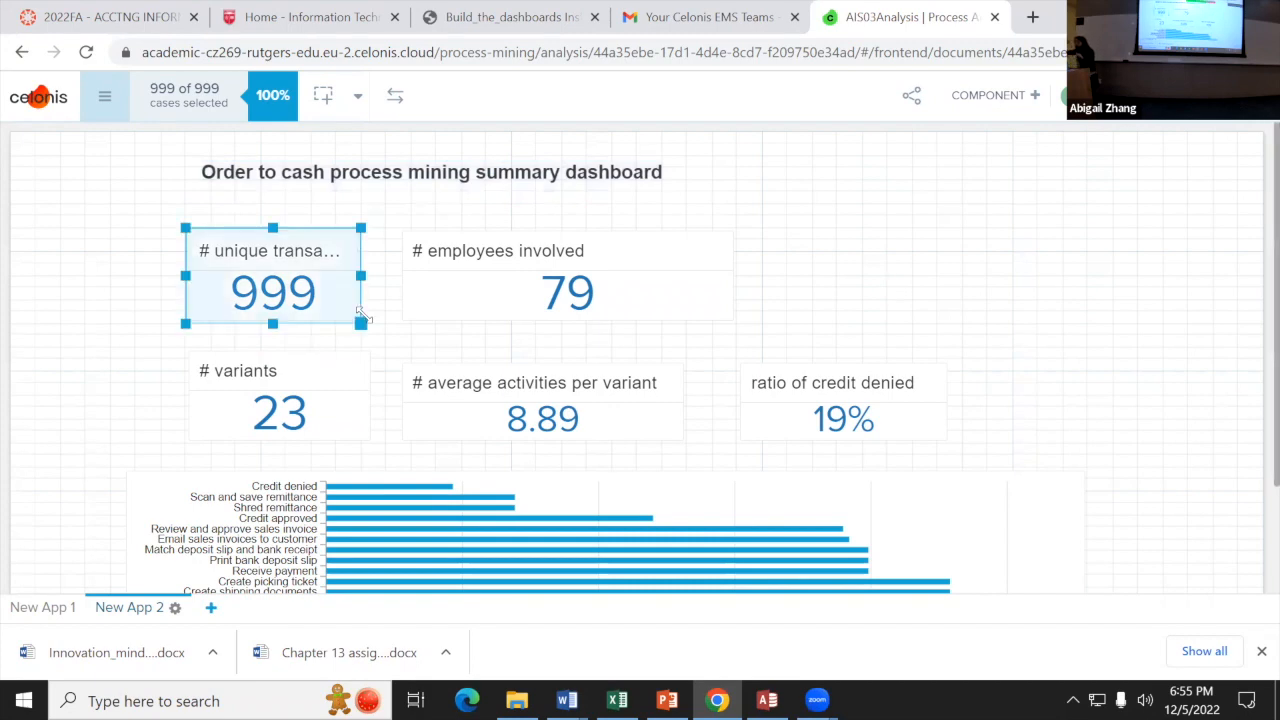
{"action": "left_click", "coordinate": [634, 306]}
{"action": "left_click", "coordinate": [800, 343]}
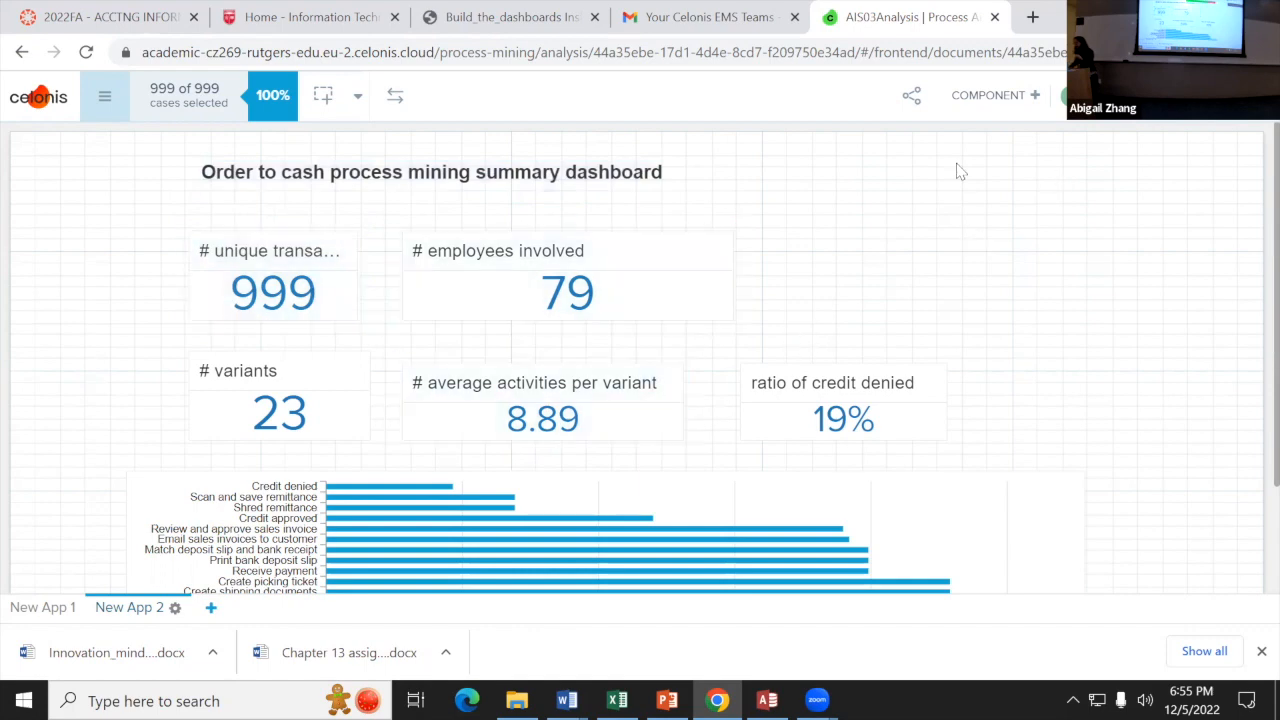
{"action": "left_click", "coordinate": [614, 298]}
{"action": "left_click", "coordinate": [762, 283]}
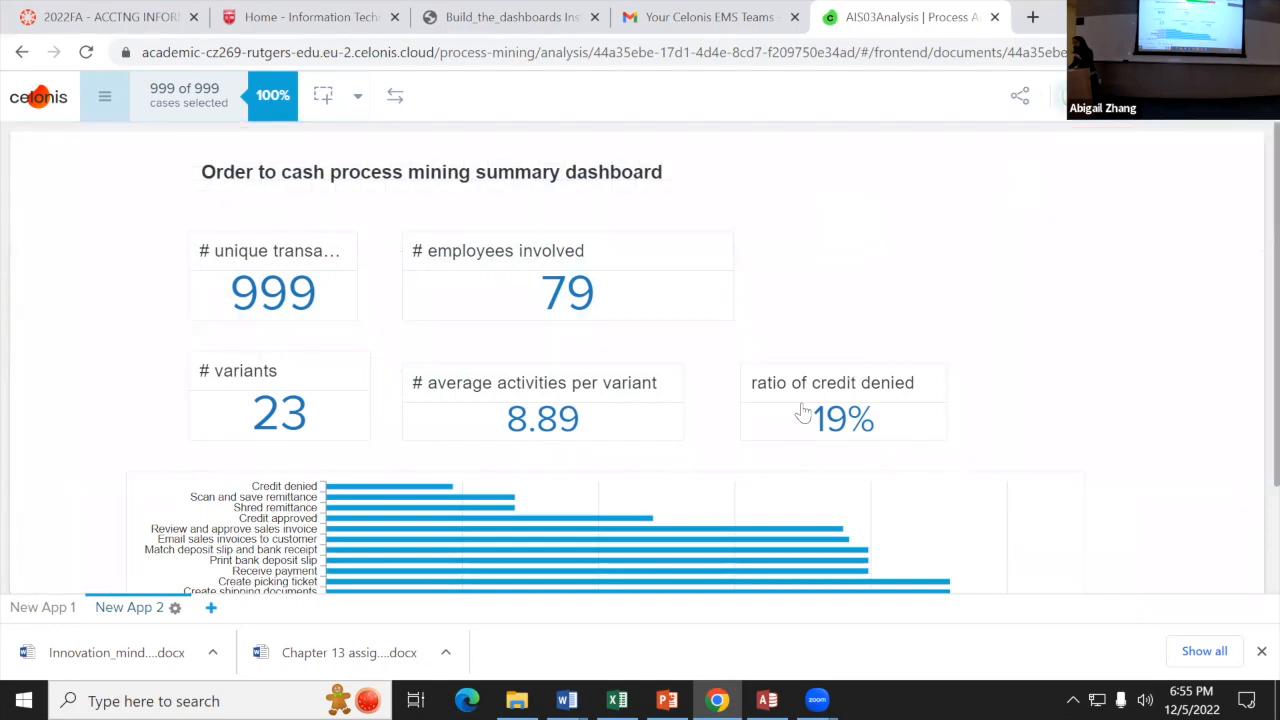
{"action": "scroll", "coordinate": [617, 500], "scroll_direction": "down", "scroll_amount": 1}
{"action": "scroll", "coordinate": [617, 500], "scroll_direction": "up", "scroll_amount": 1}
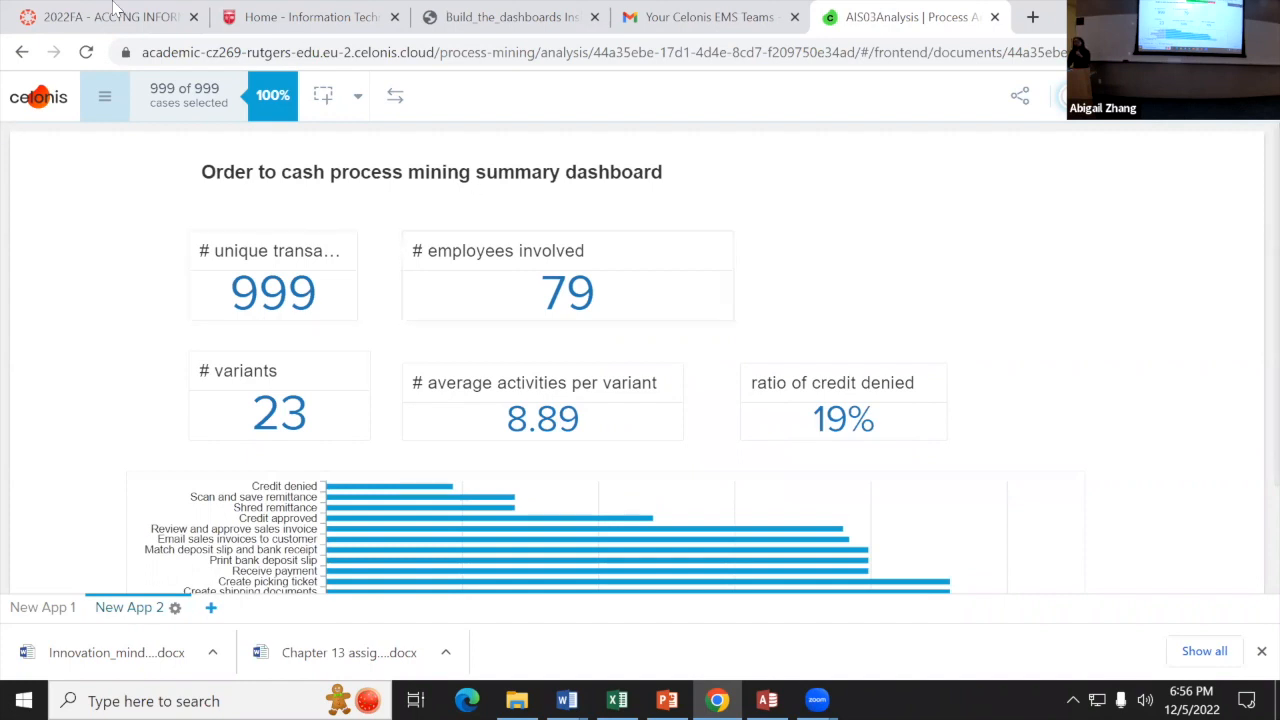
Step: Leave the analysis for the Celonis start page and go to the overview of all process mining workspaces
{"action": "left_click", "coordinate": [38, 101]}
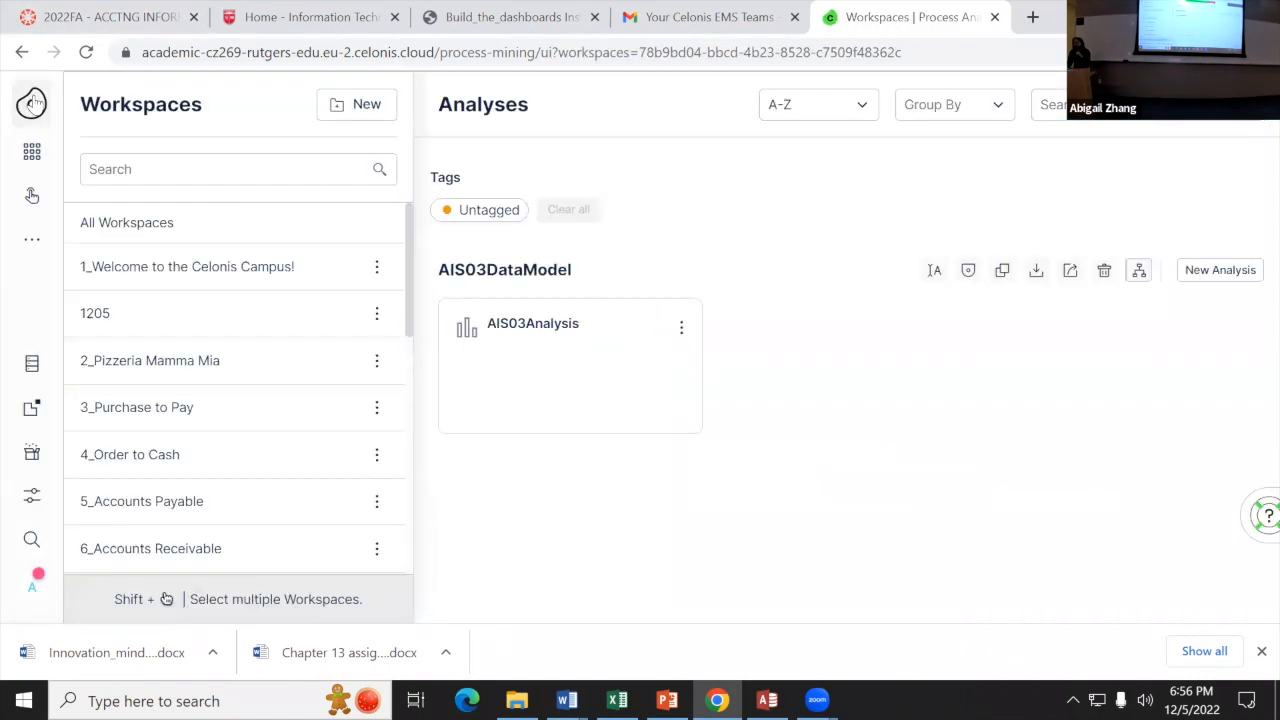
{"action": "left_click", "coordinate": [36, 102]}
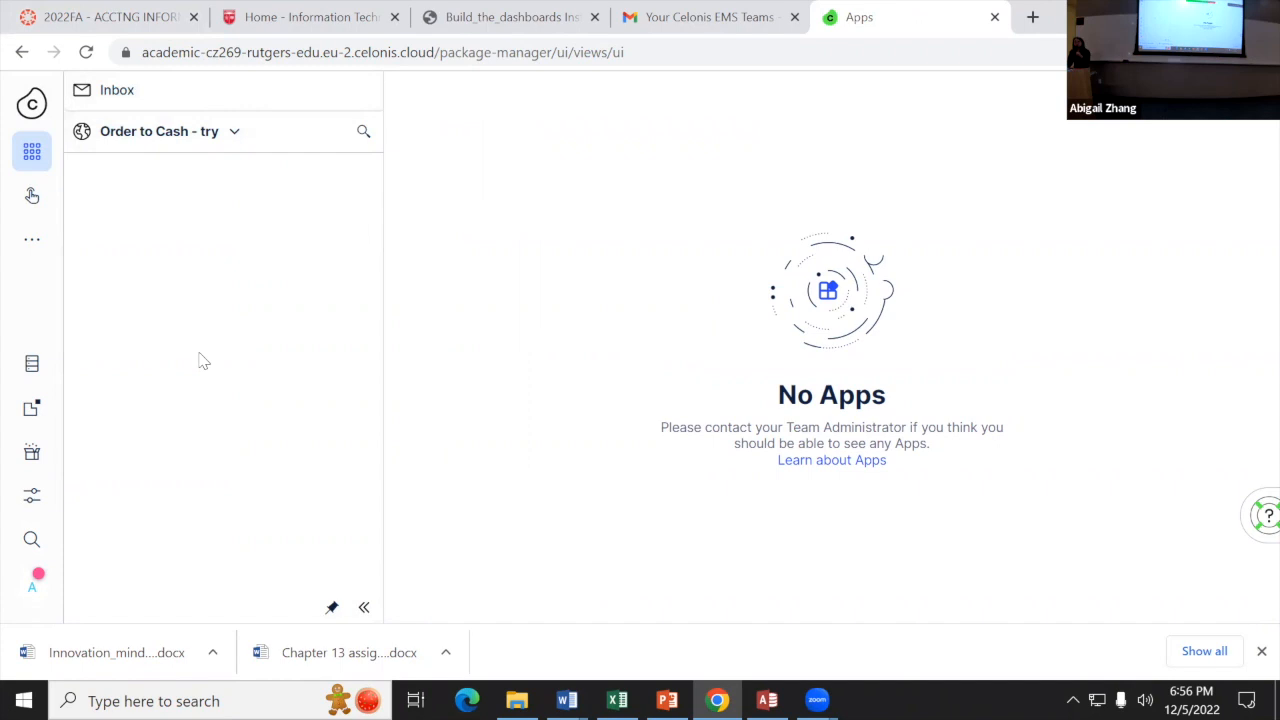
{"action": "left_click", "coordinate": [49, 246]}
{"action": "left_click", "coordinate": [343, 258]}
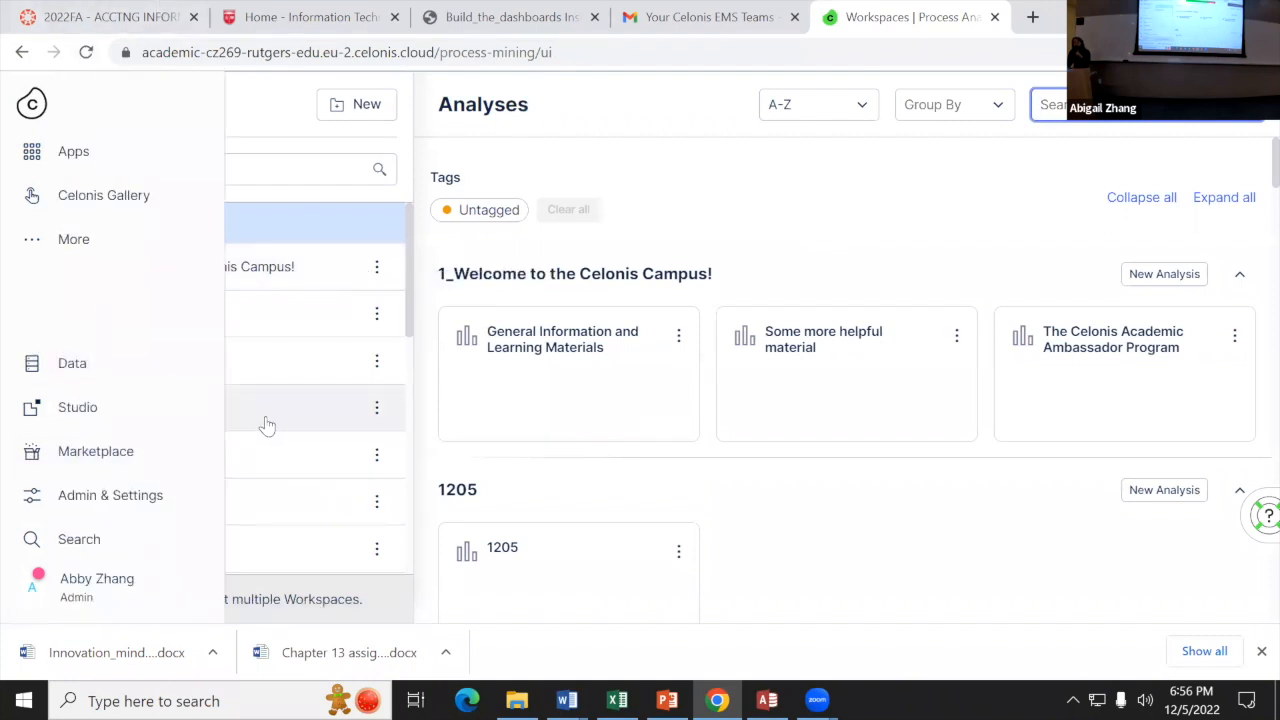
Step: Find the AIS03DataModel workspace and reopen its AIS03Analysis to view the New App 2 dashboard
{"action": "scroll", "coordinate": [296, 420], "scroll_direction": "down", "scroll_amount": 7}
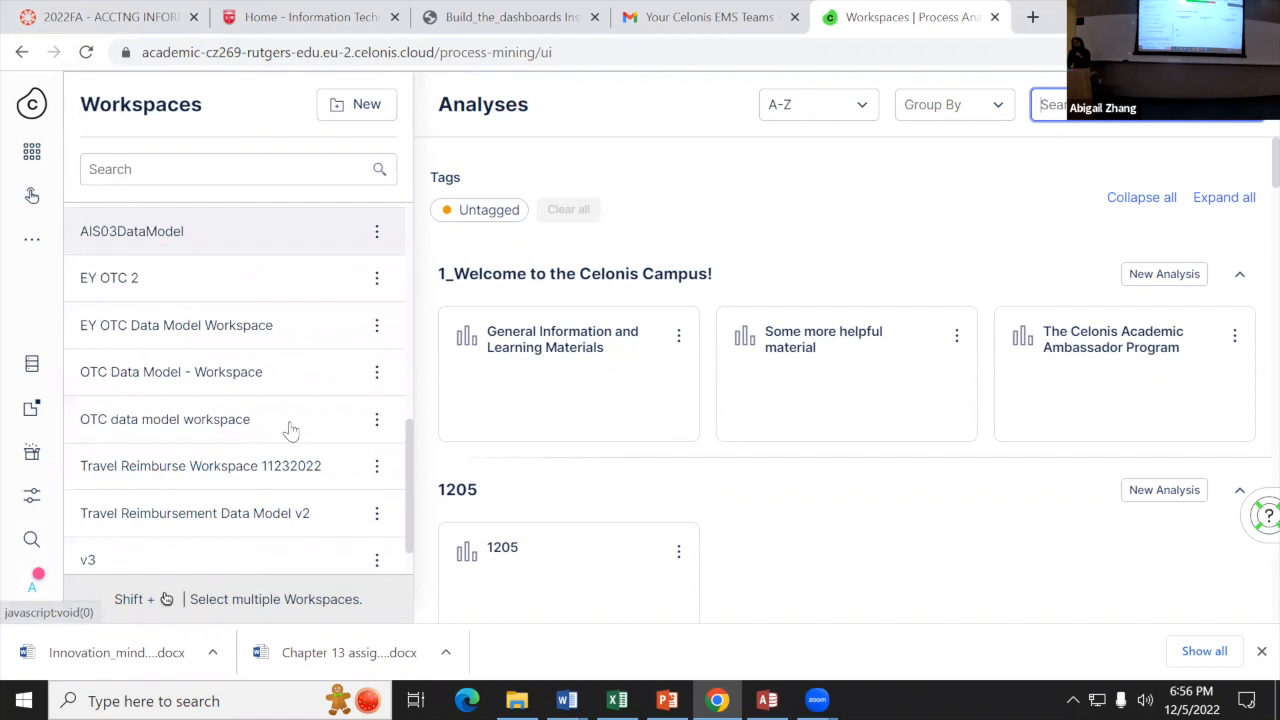
{"action": "scroll", "coordinate": [237, 428], "scroll_direction": "up", "scroll_amount": 2}
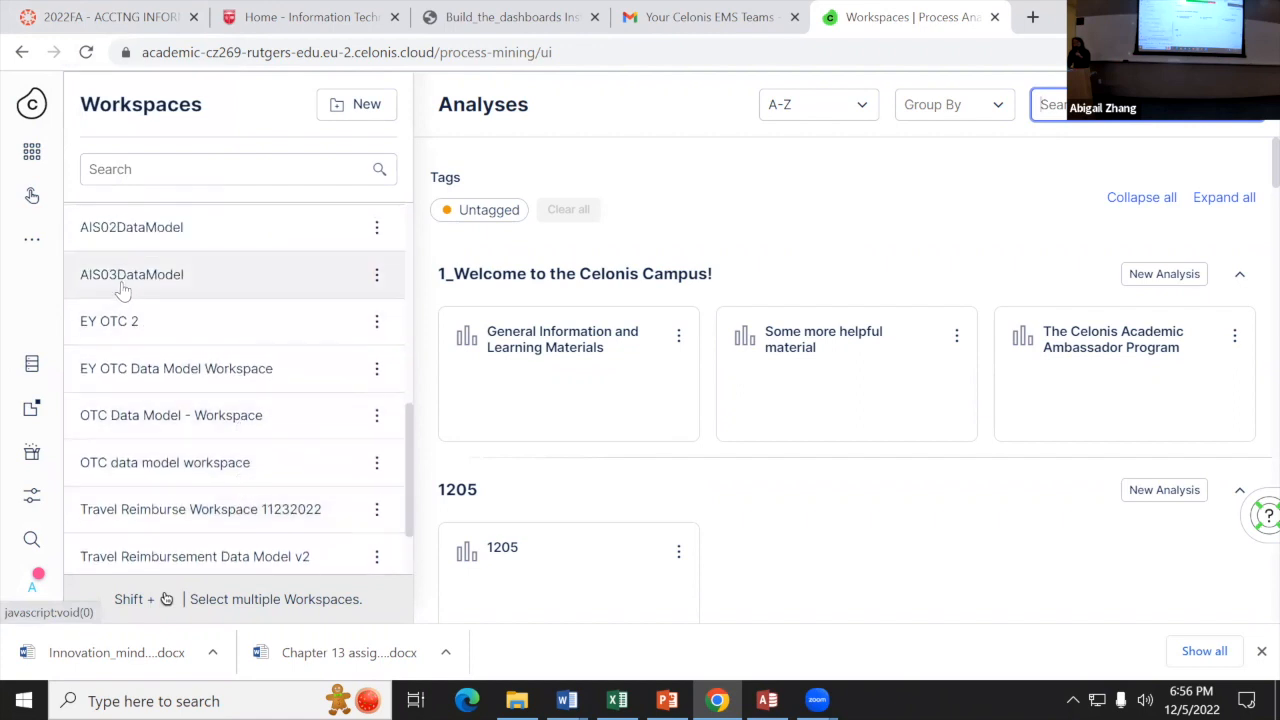
{"action": "left_click", "coordinate": [132, 286]}
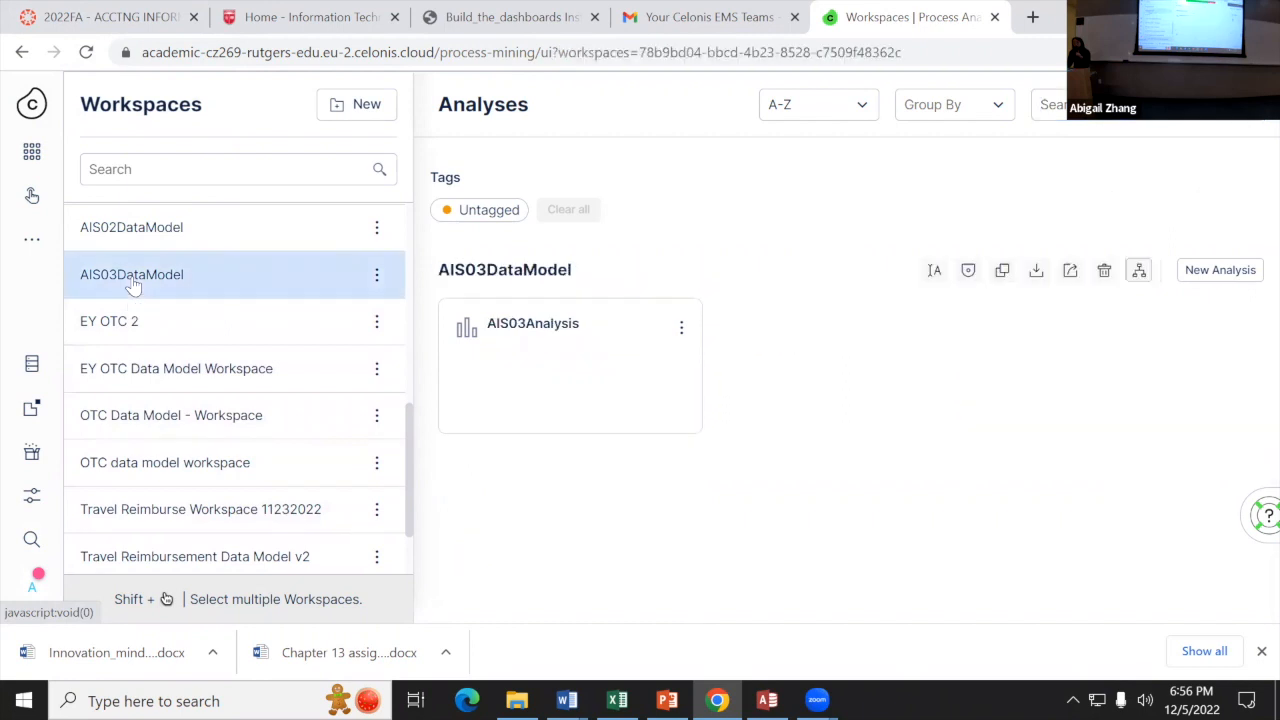
{"action": "left_click", "coordinate": [579, 378]}
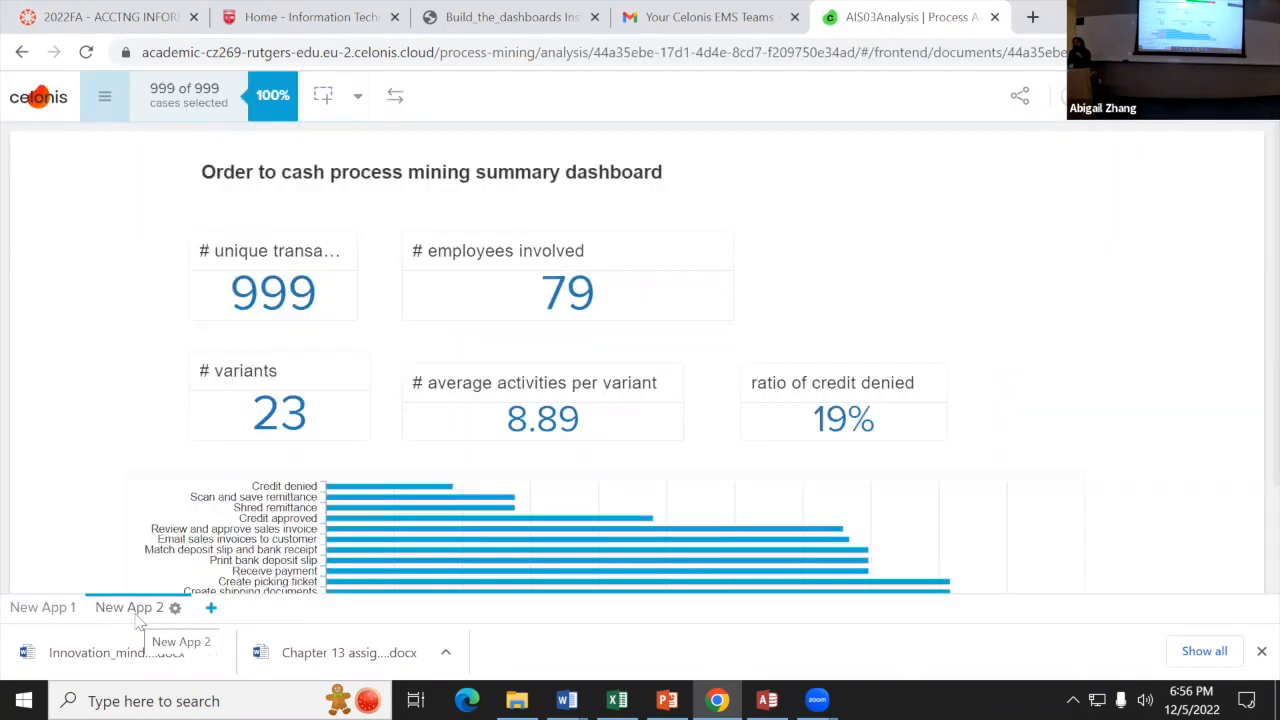
Step: Read through the dashboard instruction PDF from the Order to Cash dashboard example on page 9 to the Final deliverable section
{"action": "left_click", "coordinate": [515, 18]}
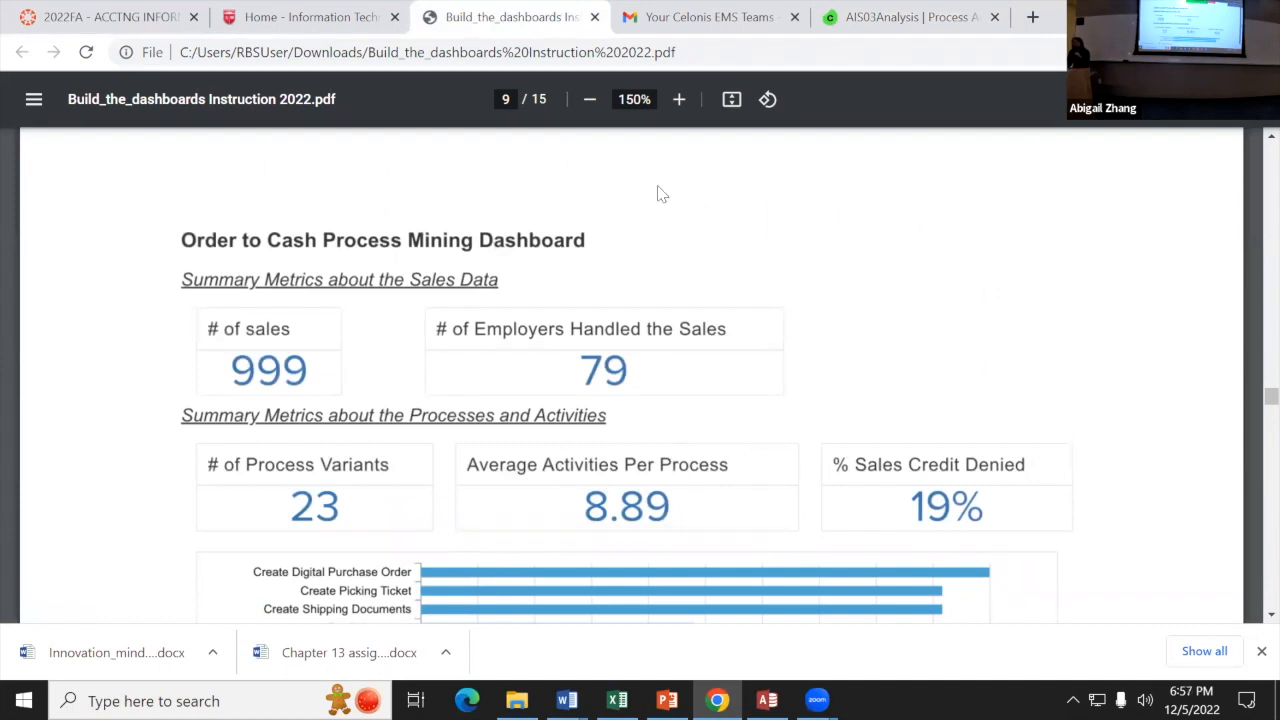
{"action": "scroll", "coordinate": [388, 260], "scroll_direction": "down", "scroll_amount": 12}
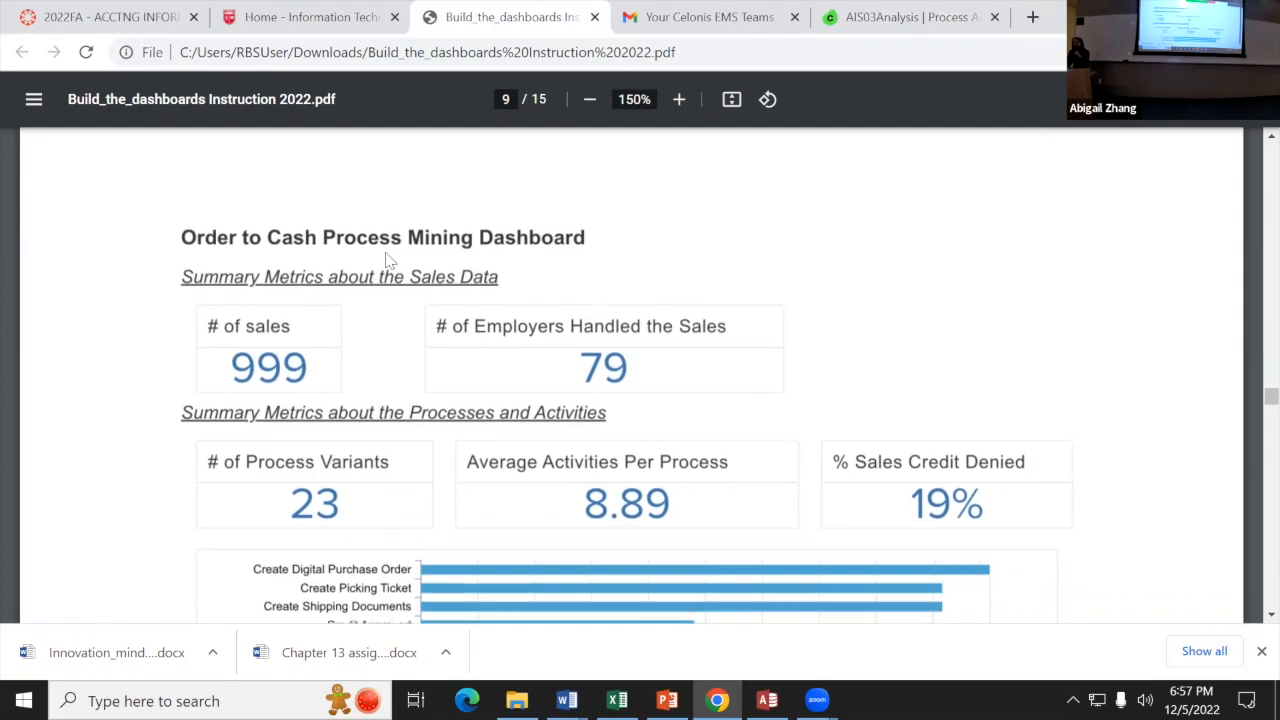
{"action": "scroll", "coordinate": [388, 260], "scroll_direction": "down", "scroll_amount": 10}
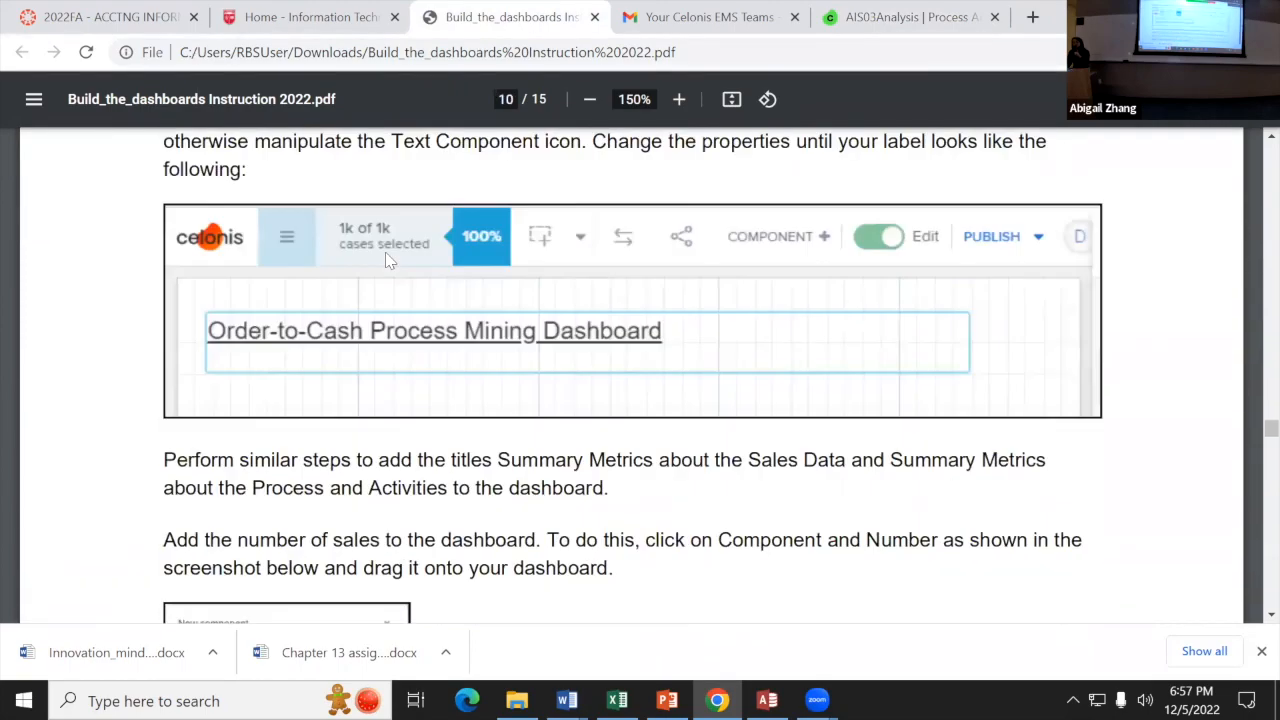
{"action": "scroll", "coordinate": [388, 260], "scroll_direction": "down", "scroll_amount": 15}
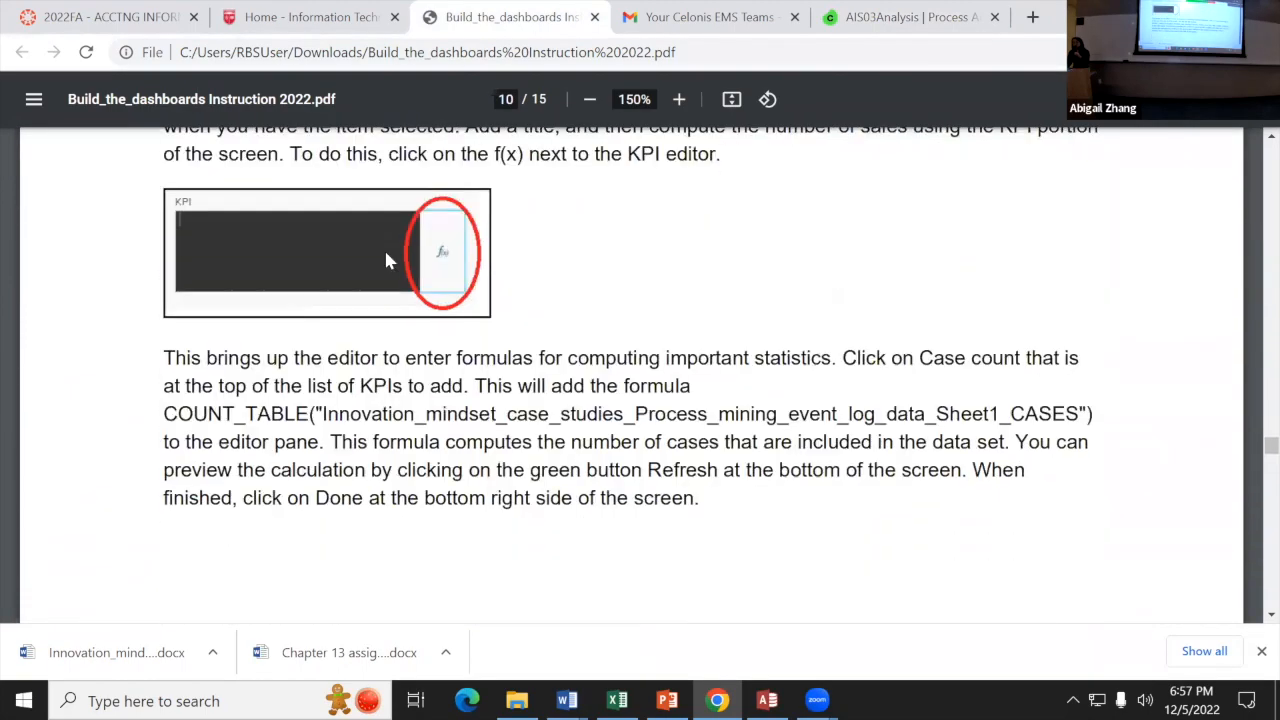
{"action": "scroll", "coordinate": [388, 260], "scroll_direction": "down", "scroll_amount": 15}
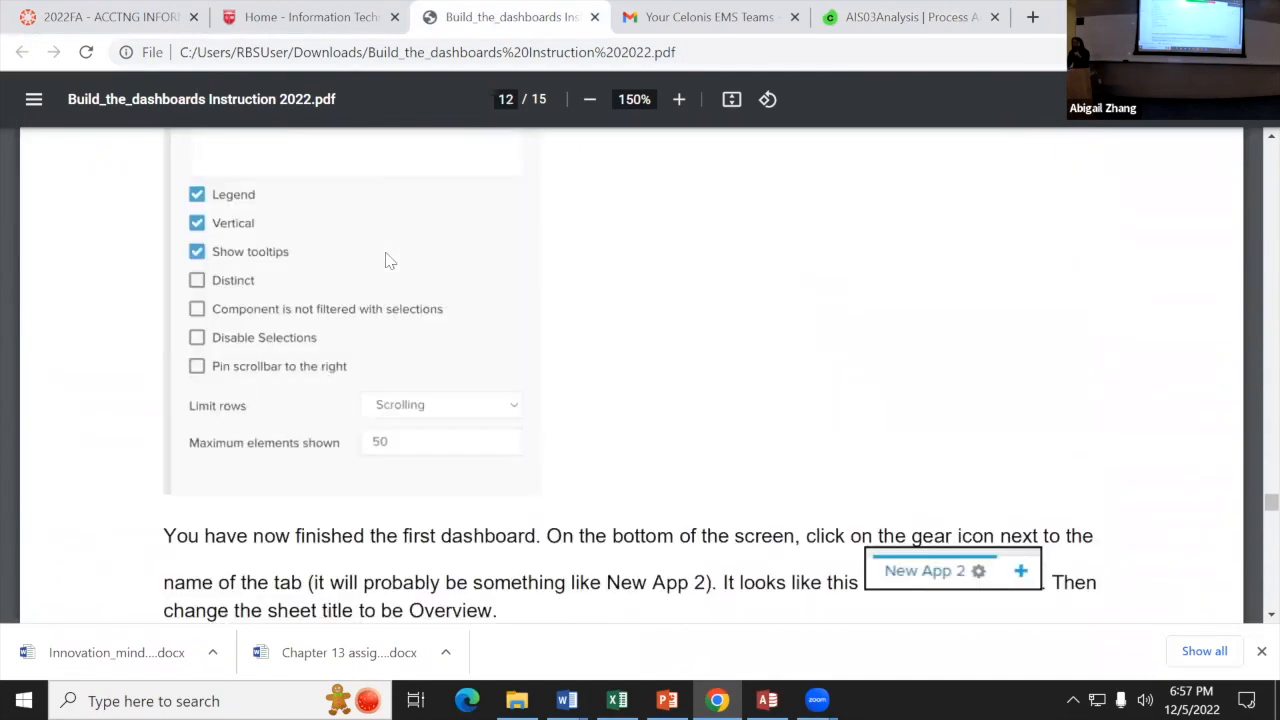
{"action": "scroll", "coordinate": [388, 260], "scroll_direction": "down", "scroll_amount": 15}
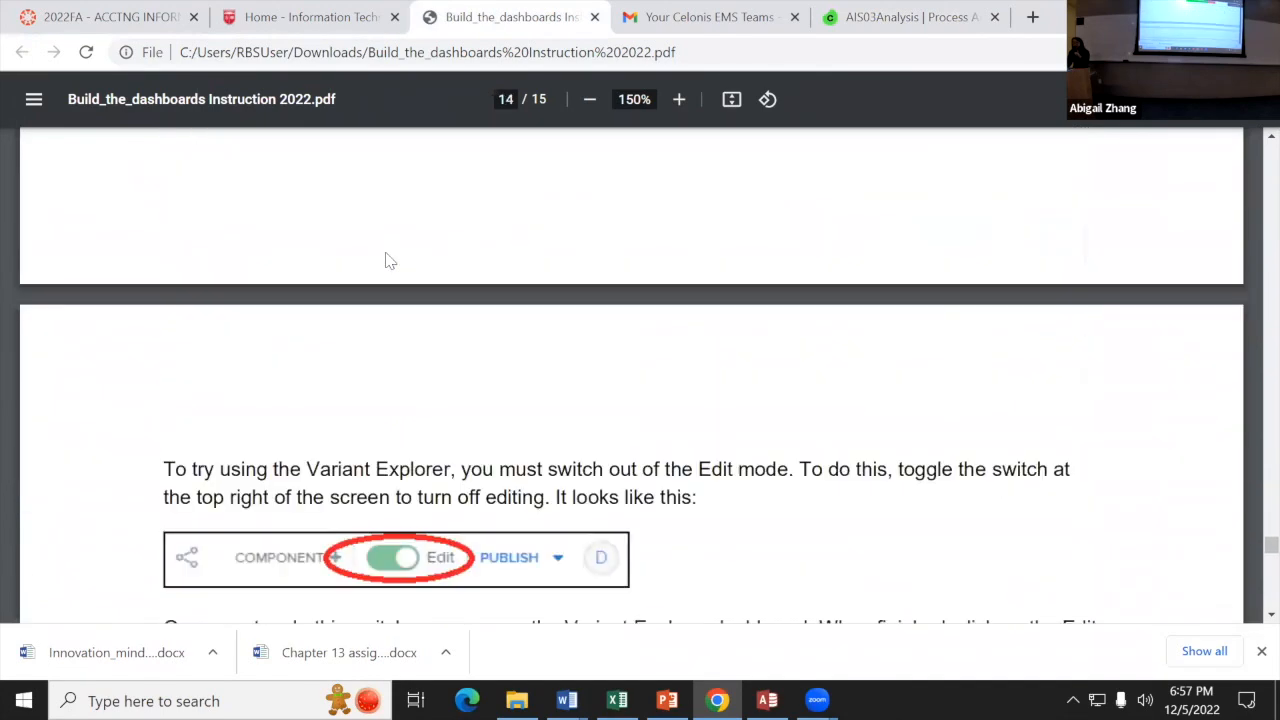
{"action": "scroll", "coordinate": [430, 280], "scroll_direction": "up", "scroll_amount": 4}
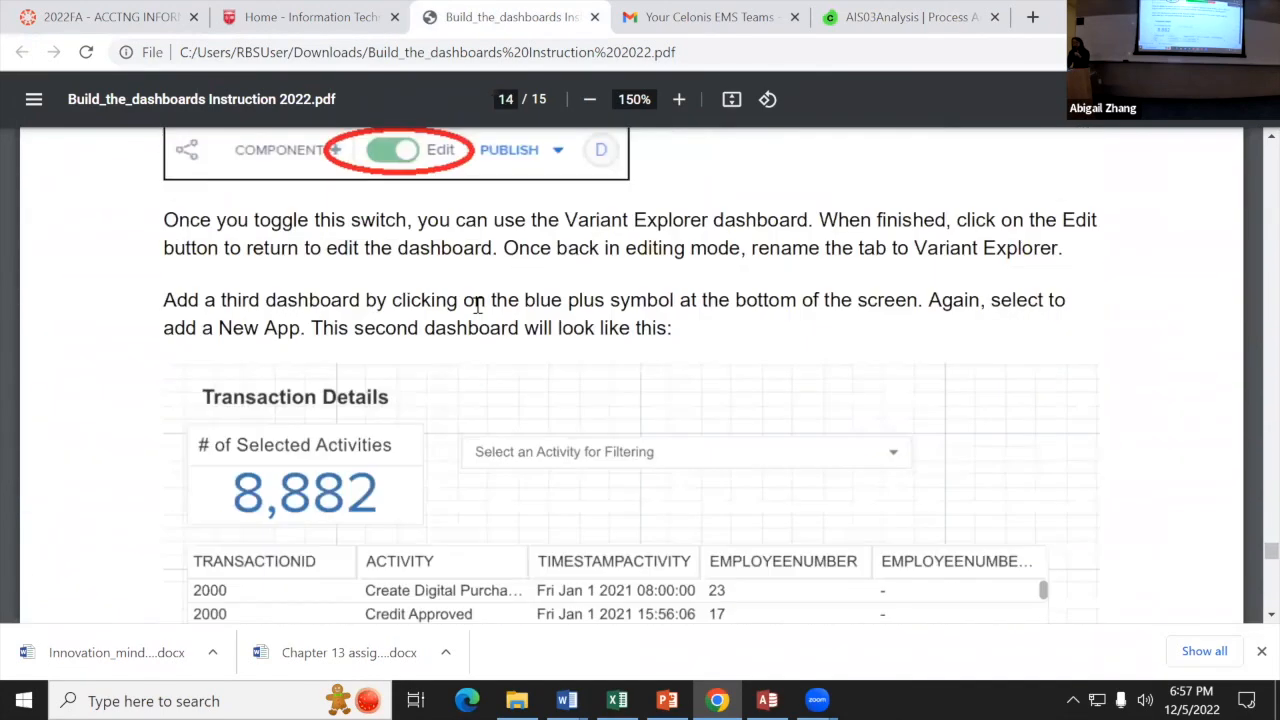
{"action": "scroll", "coordinate": [460, 475], "scroll_direction": "down", "scroll_amount": 1}
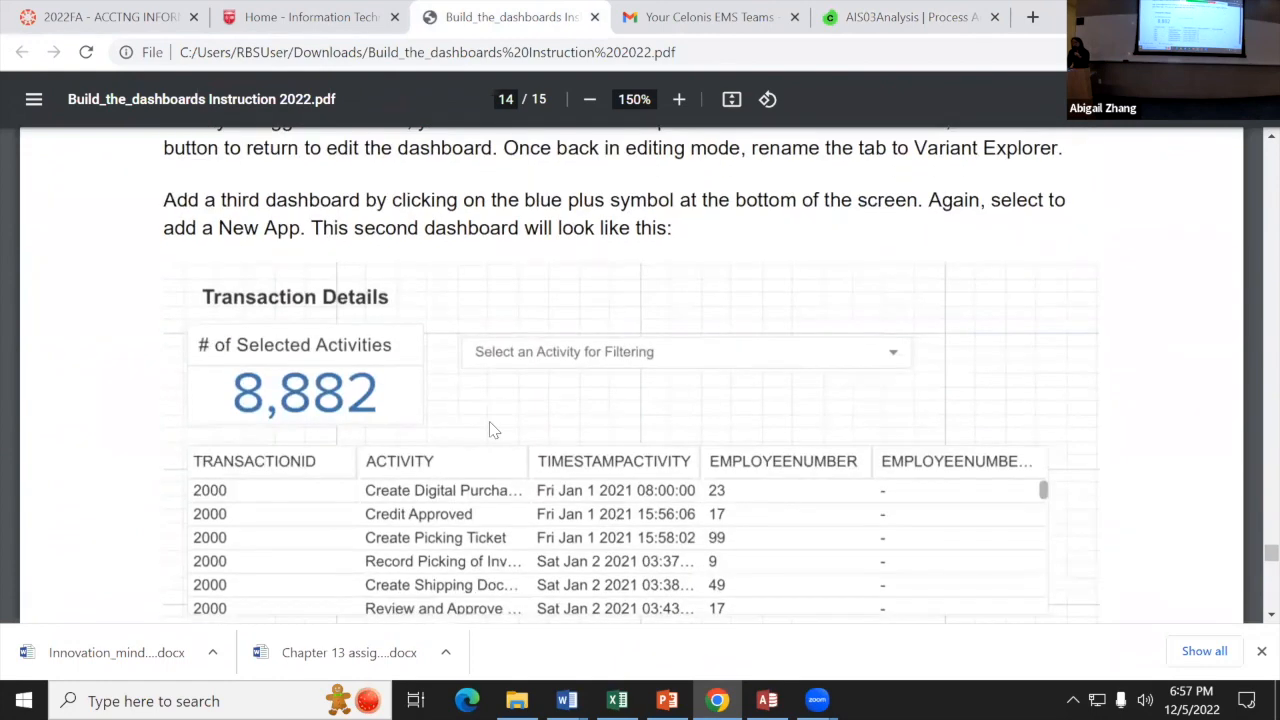
{"action": "scroll", "coordinate": [492, 430], "scroll_direction": "down", "scroll_amount": 1}
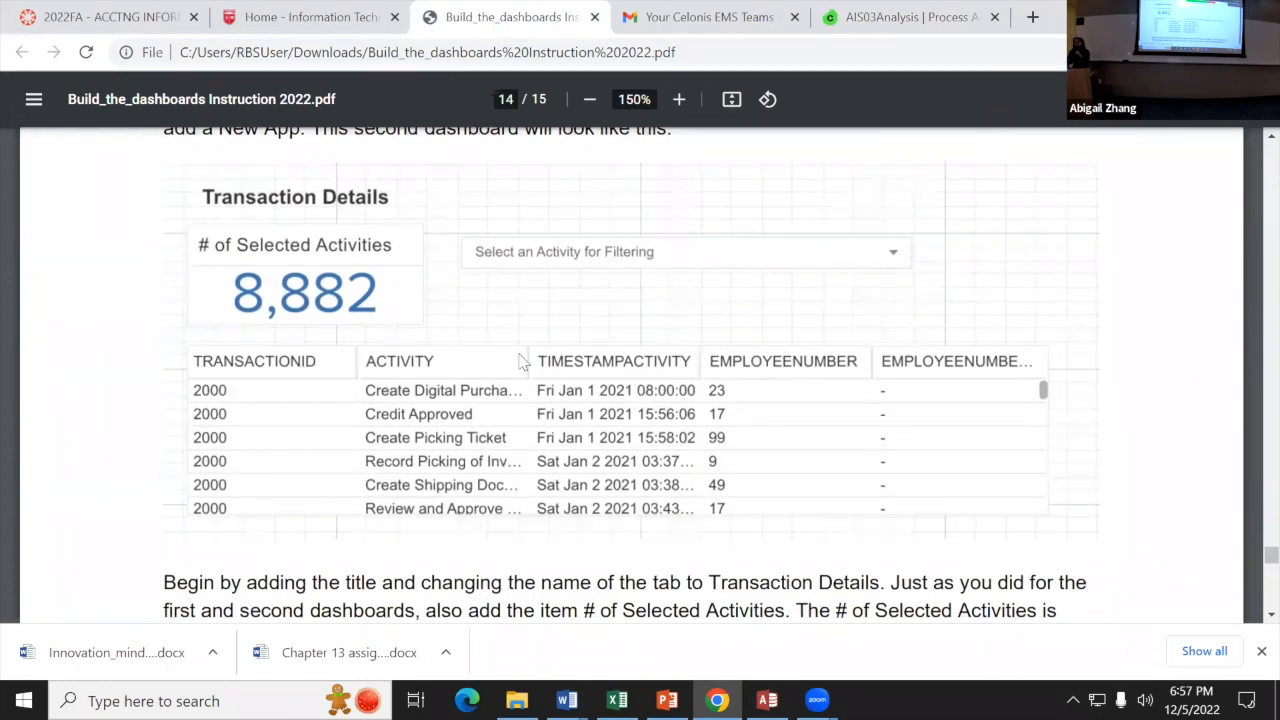
{"action": "scroll", "coordinate": [535, 365], "scroll_direction": "down", "scroll_amount": 10}
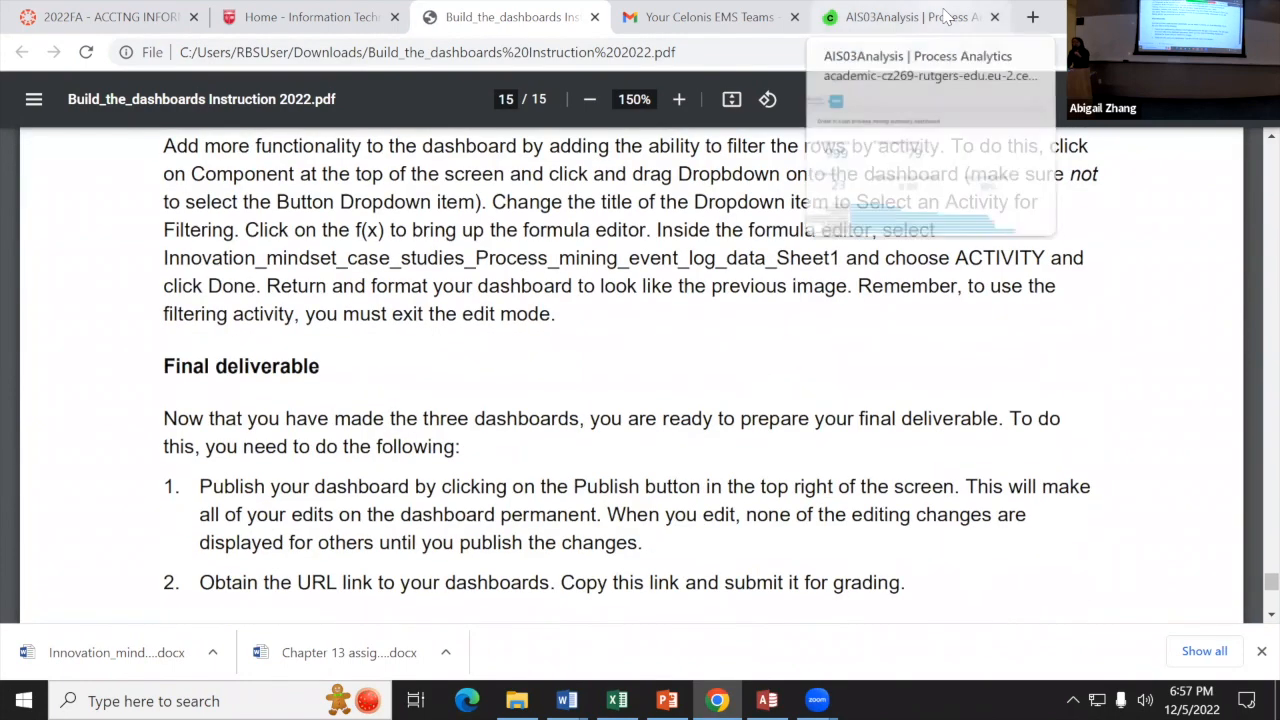
{"action": "scroll", "coordinate": [578, 413], "scroll_direction": "down", "scroll_amount": 2}
{"action": "scroll", "coordinate": [577, 414], "scroll_direction": "up", "scroll_amount": 1}
Step: In the AIS03Analysis dashboard, view the publish confirmation without publishing, and view the link for sharing the current selections
{"action": "left_click", "coordinate": [866, 20]}
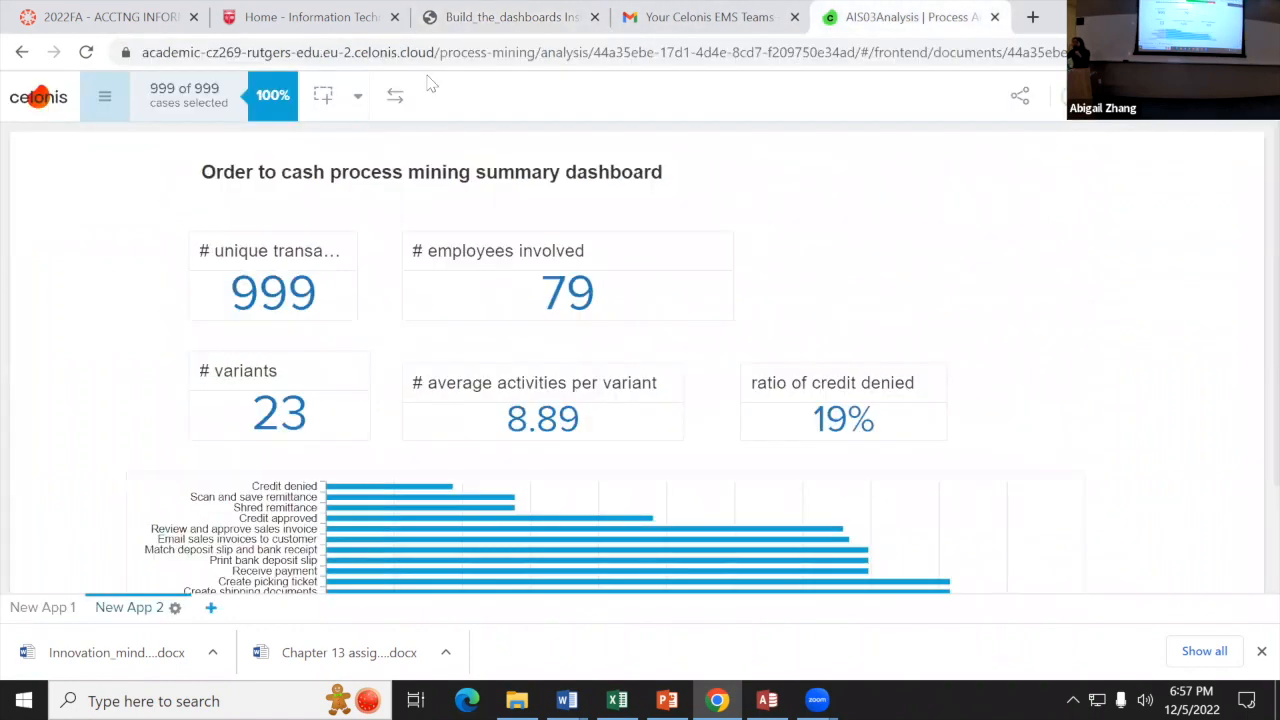
{"action": "left_click", "coordinate": [1177, 98]}
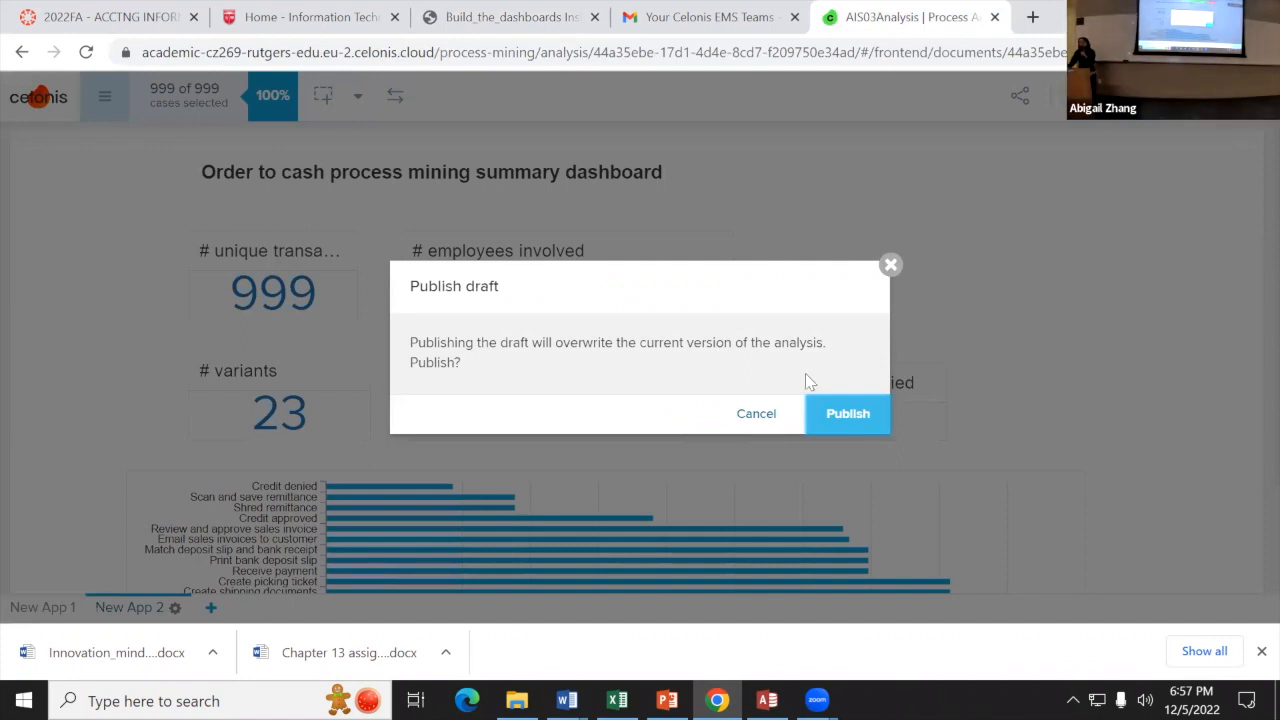
{"action": "left_click", "coordinate": [892, 267]}
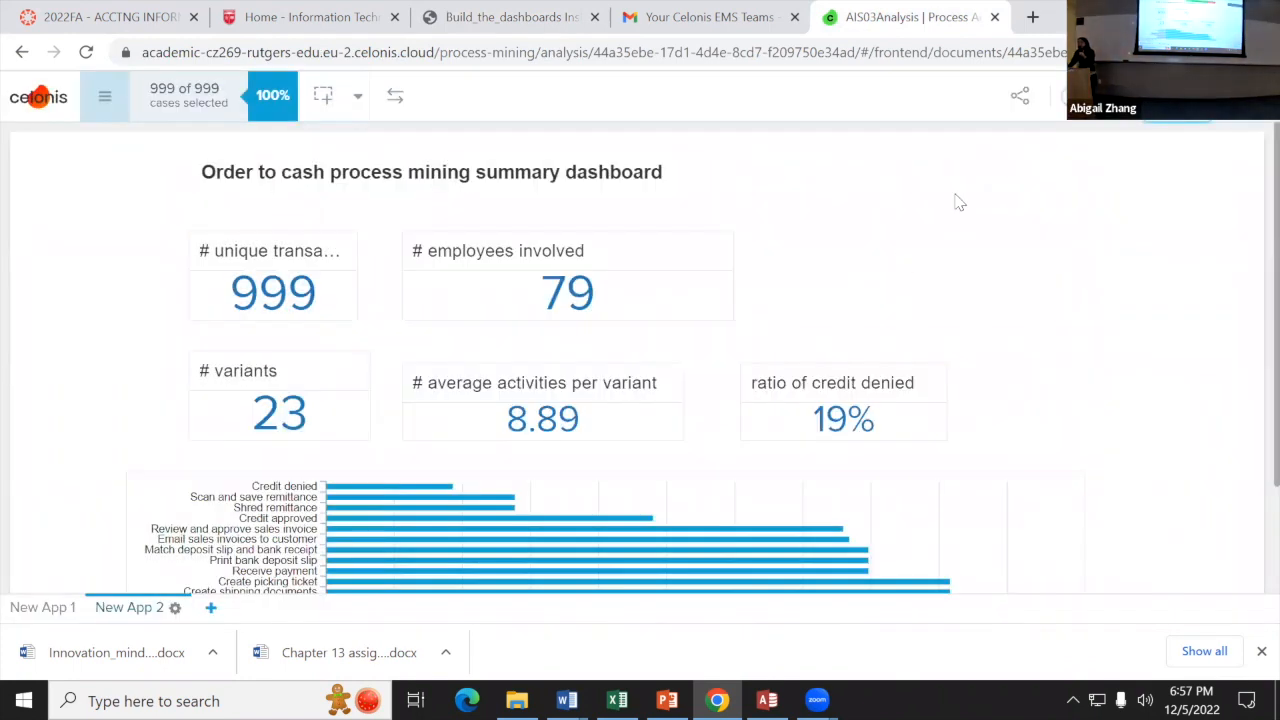
{"action": "left_click", "coordinate": [1020, 96]}
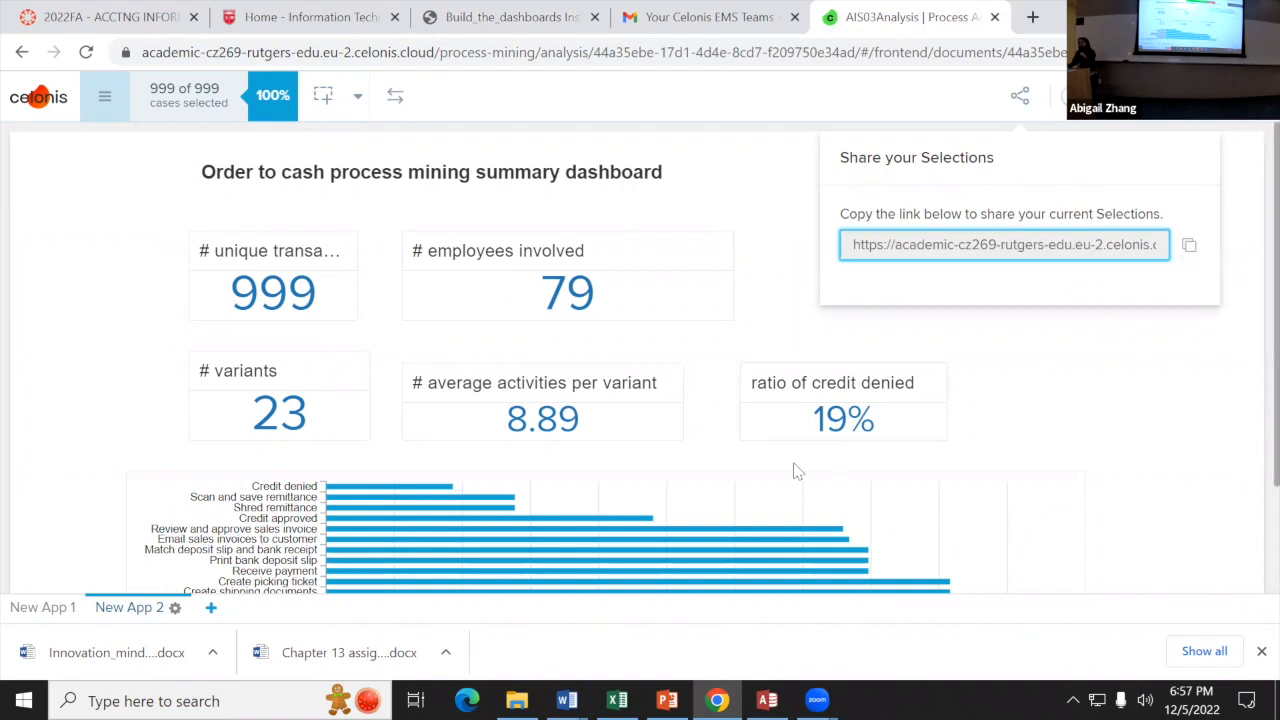
{"action": "left_click", "coordinate": [1100, 480]}
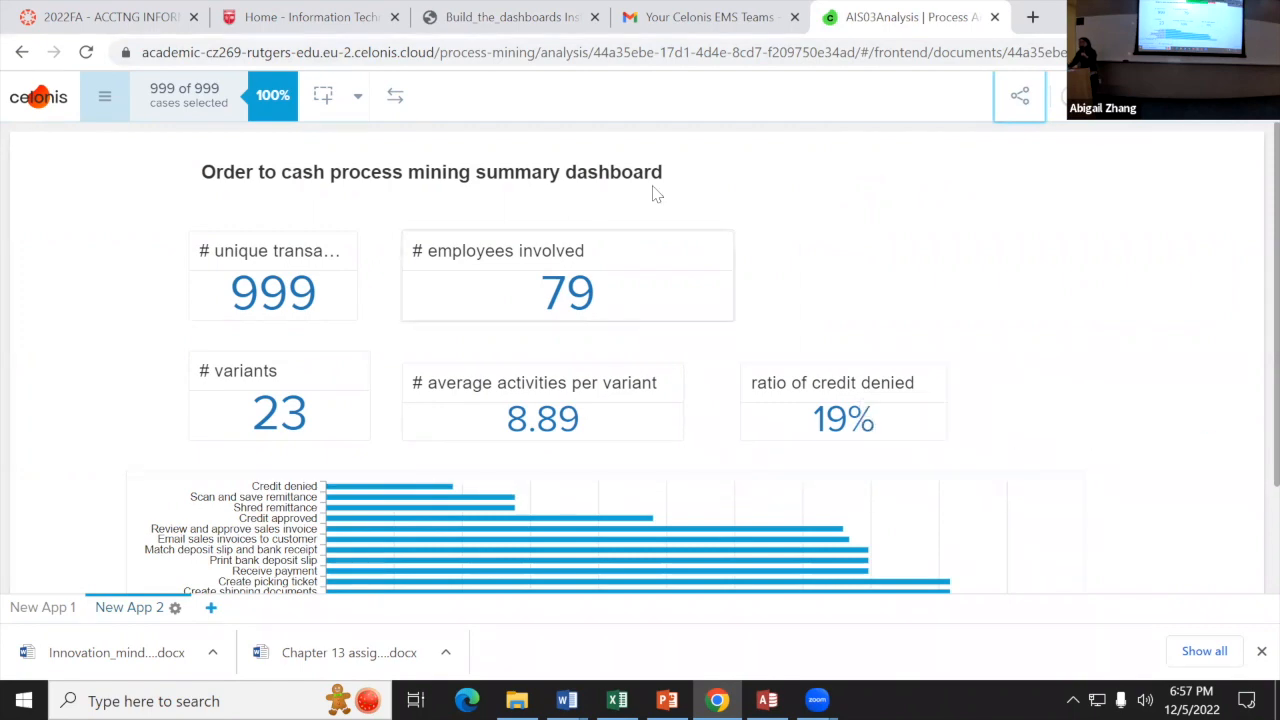
{"action": "left_click", "coordinate": [690, 24]}
{"action": "left_click", "coordinate": [868, 27]}
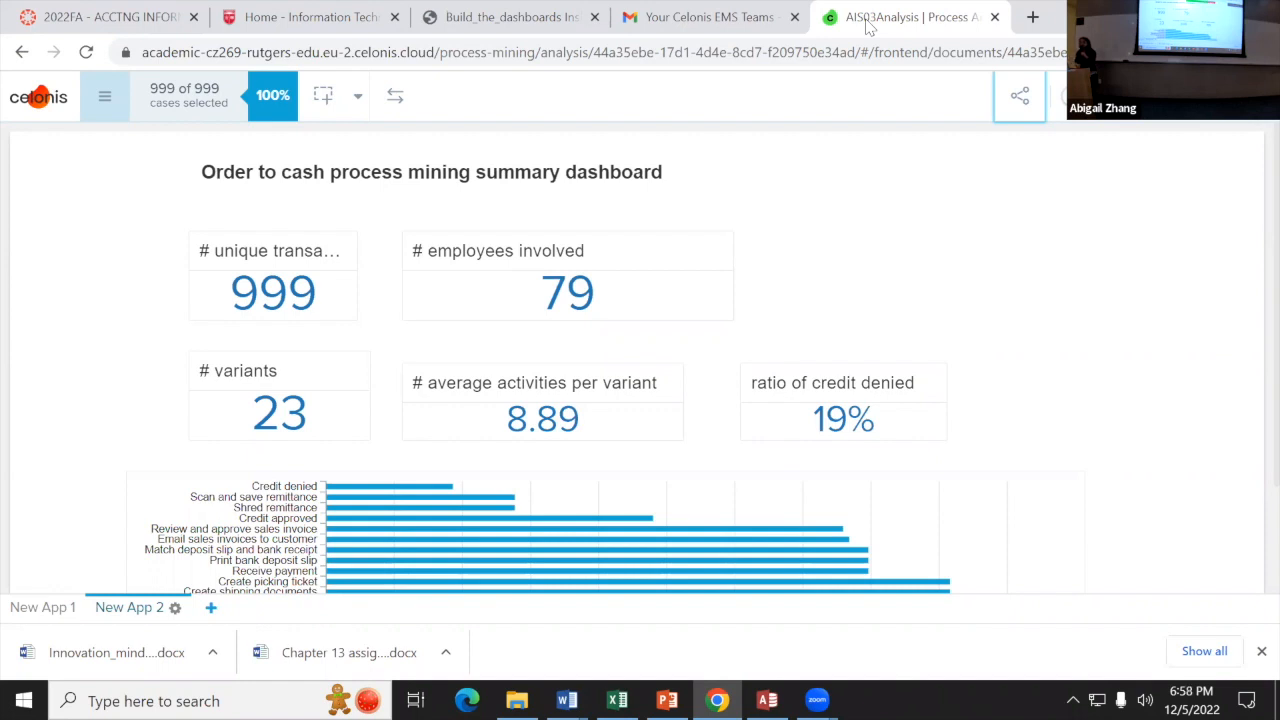
{"action": "left_click", "coordinate": [550, 18]}
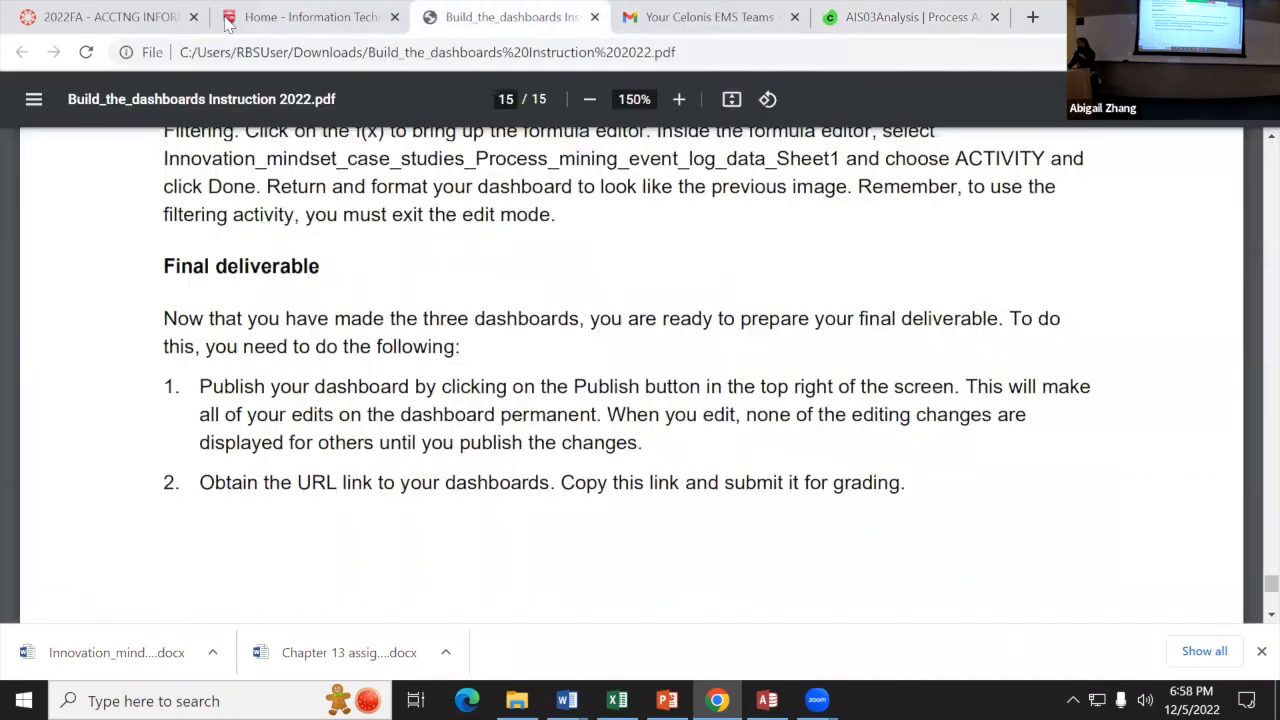
{"action": "left_click", "coordinate": [276, 20]}
{"action": "left_click", "coordinate": [712, 20]}
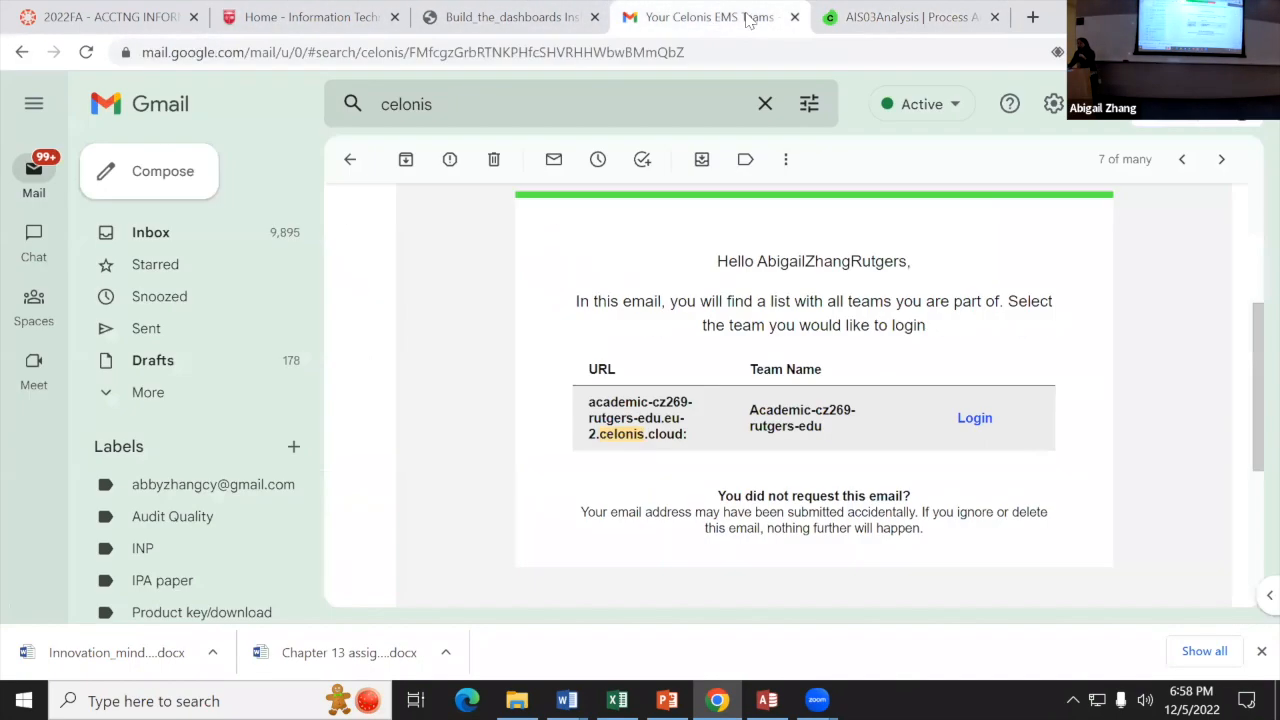
Step: Turn on edit mode for the New App 2 dashboard and add a text component reading "lkjkjl"
{"action": "left_click", "coordinate": [851, 21]}
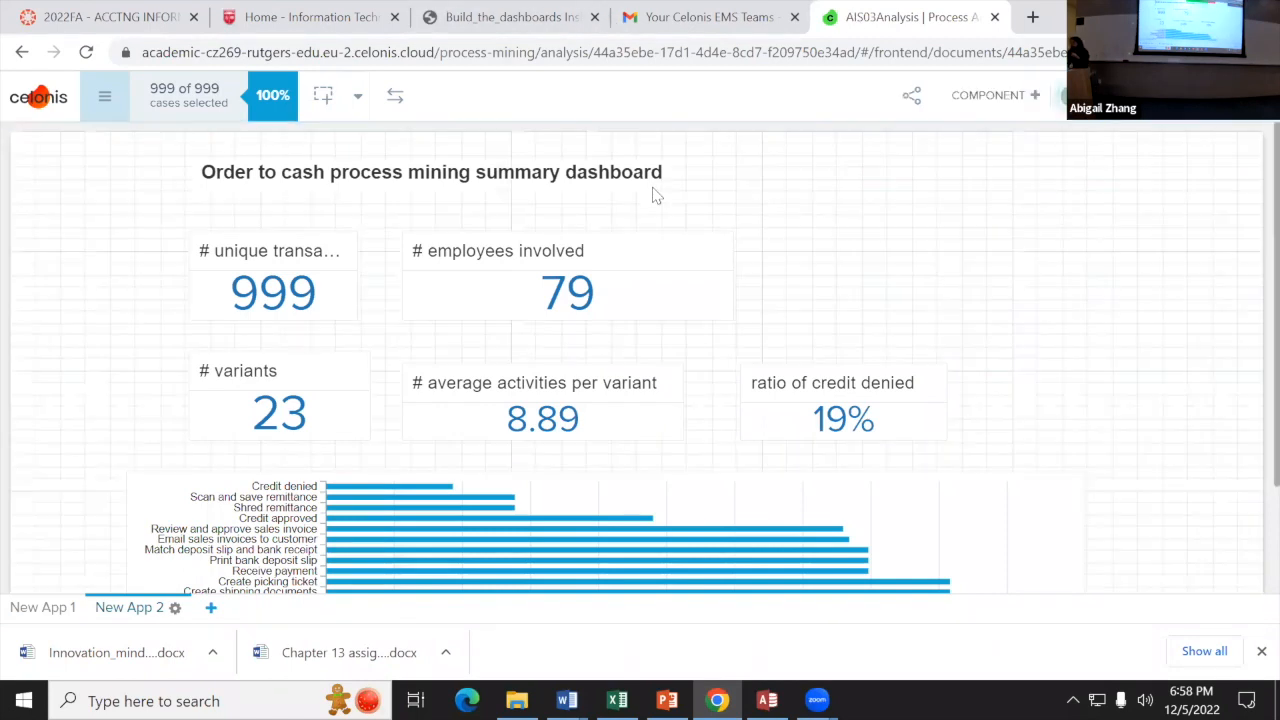
{"action": "left_click", "coordinate": [990, 95]}
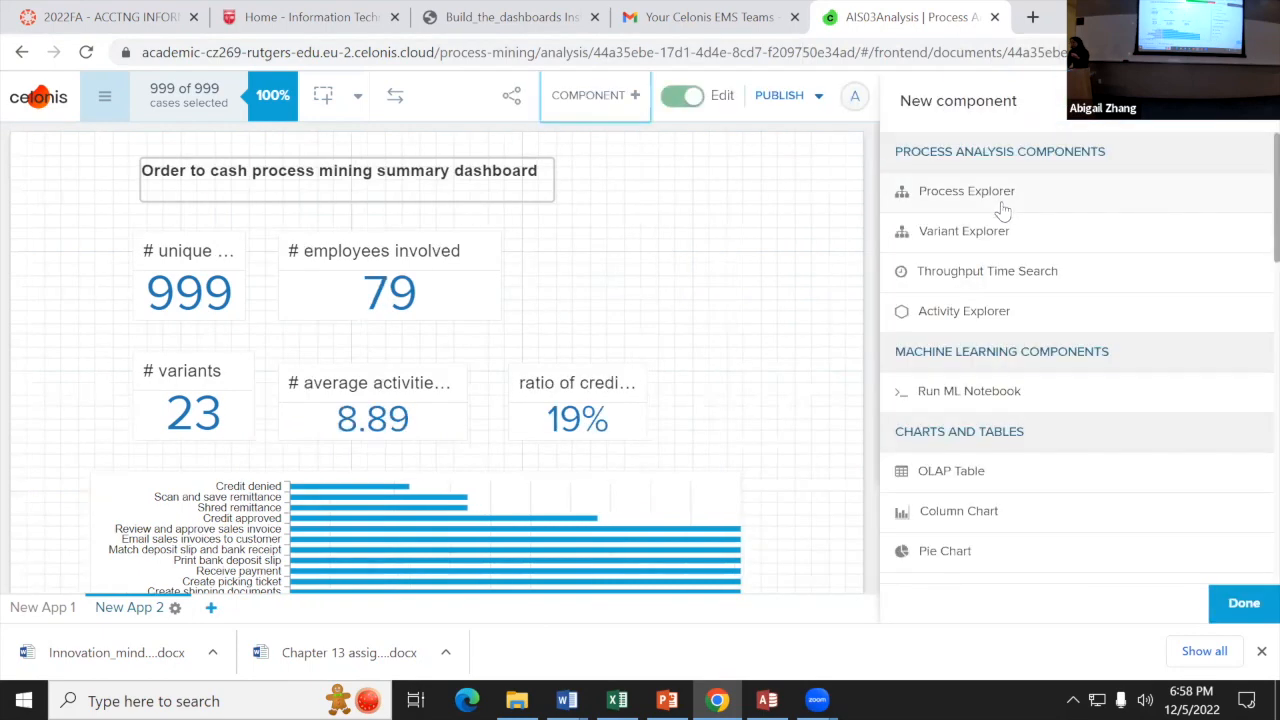
{"action": "scroll", "coordinate": [1020, 330], "scroll_direction": "down", "scroll_amount": 10}
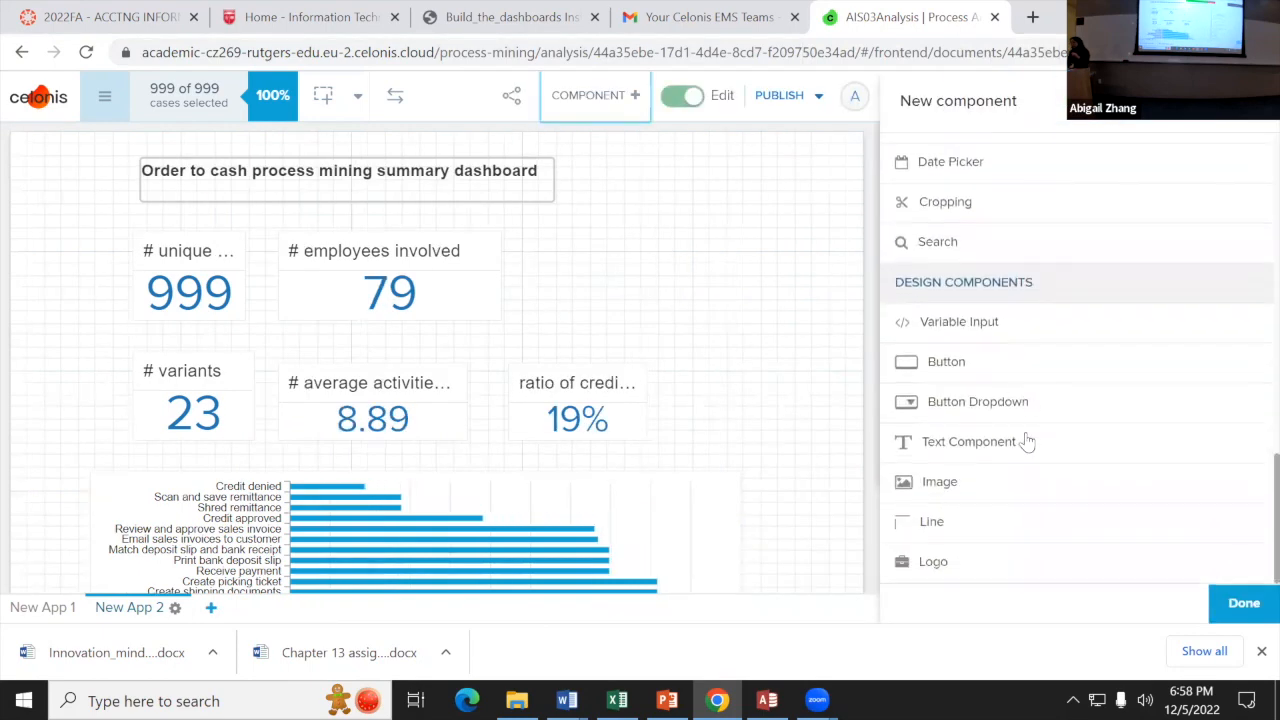
{"action": "left_click", "coordinate": [946, 452]}
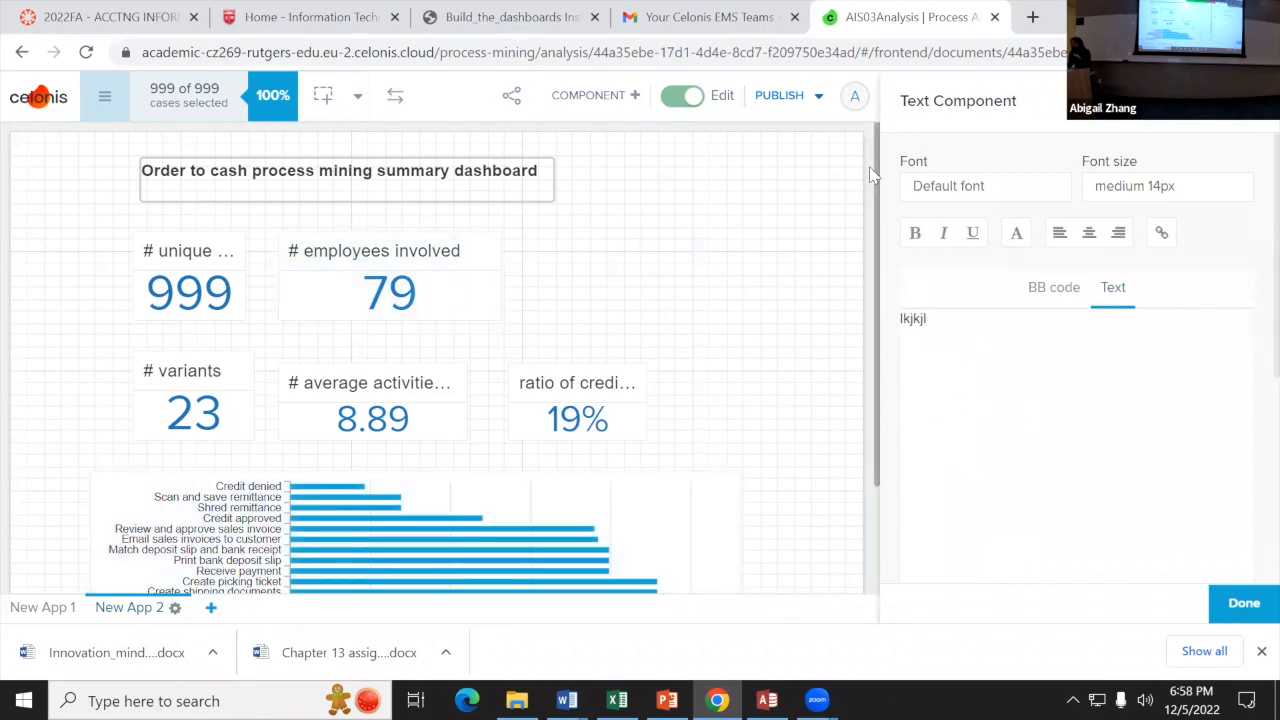
Step: Move the number components and the activity chart aside to uncover the "lkjkjl" text component, and place that text beside the dashboard title
{"action": "left_click_drag", "start_coordinate": [609, 383], "coordinate": [707, 314]}
{"action": "left_click_drag", "start_coordinate": [454, 271], "coordinate": [556, 283]}
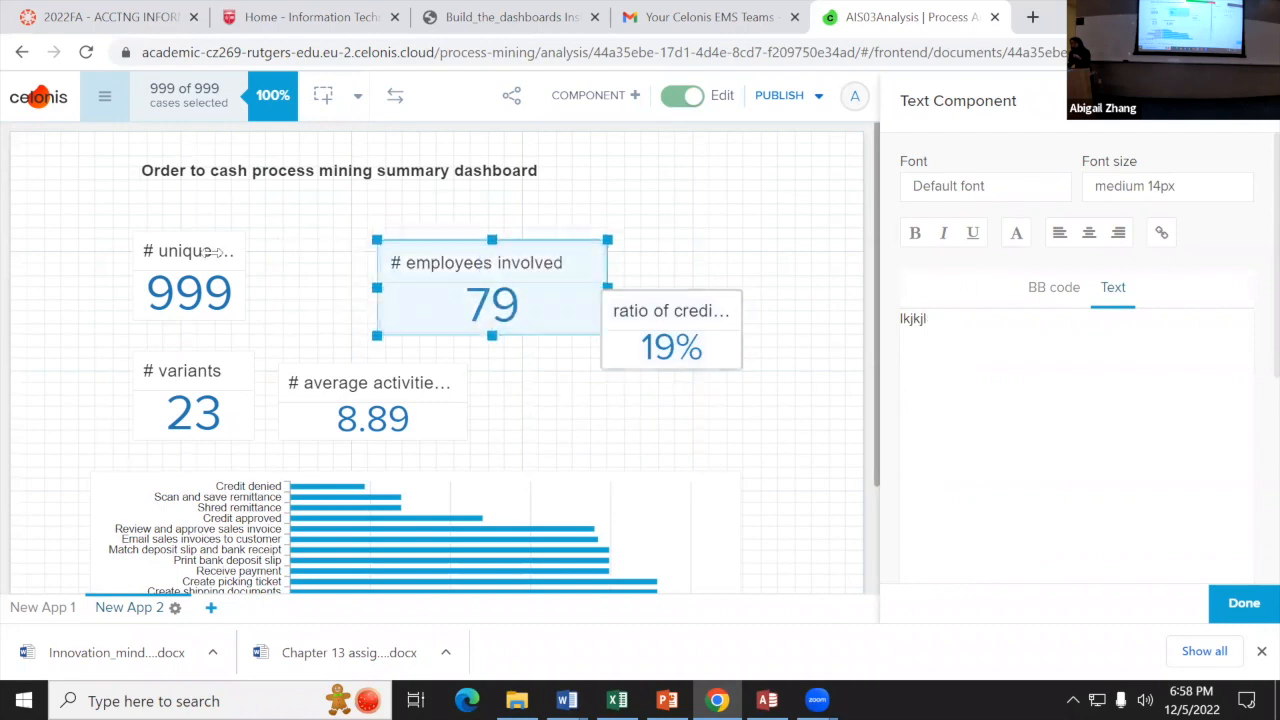
{"action": "left_click_drag", "start_coordinate": [131, 251], "coordinate": [97, 239]}
{"action": "left_click", "coordinate": [180, 403]}
{"action": "left_click_drag", "start_coordinate": [180, 403], "coordinate": [148, 402]}
{"action": "left_click_drag", "start_coordinate": [370, 432], "coordinate": [497, 431]}
{"action": "left_click_drag", "start_coordinate": [392, 568], "coordinate": [409, 390]}
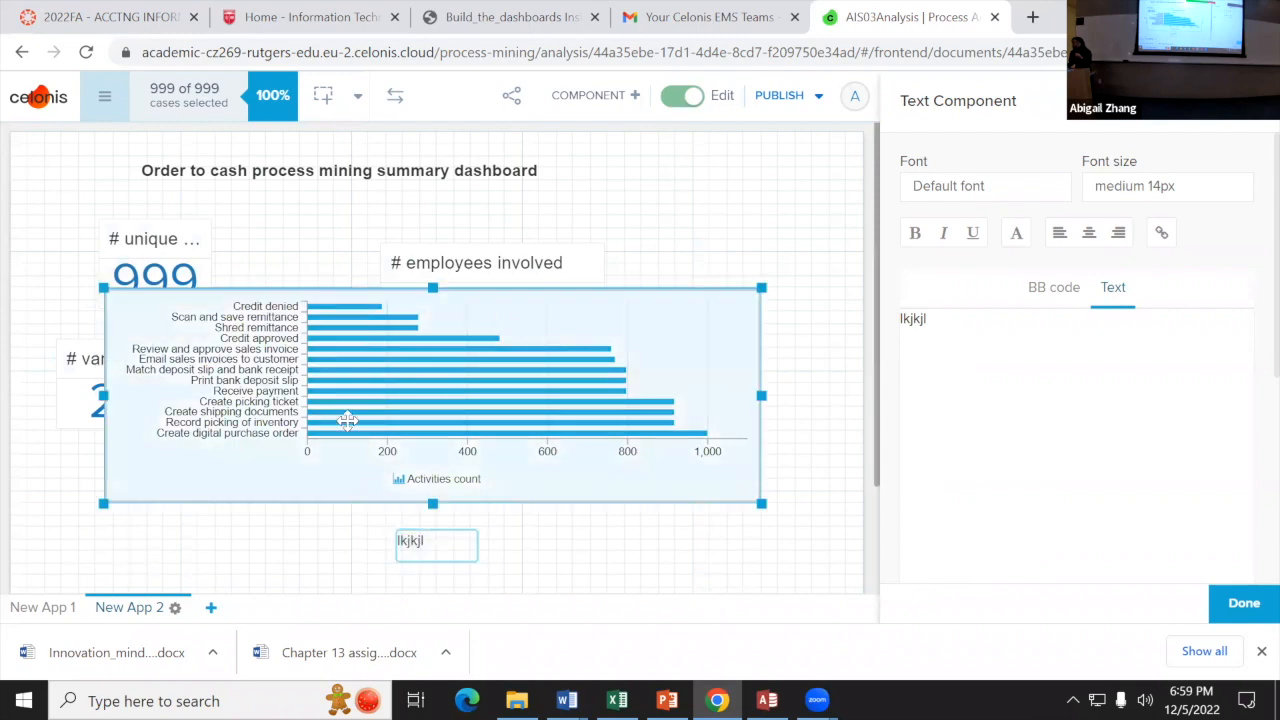
{"action": "left_click", "coordinate": [405, 545]}
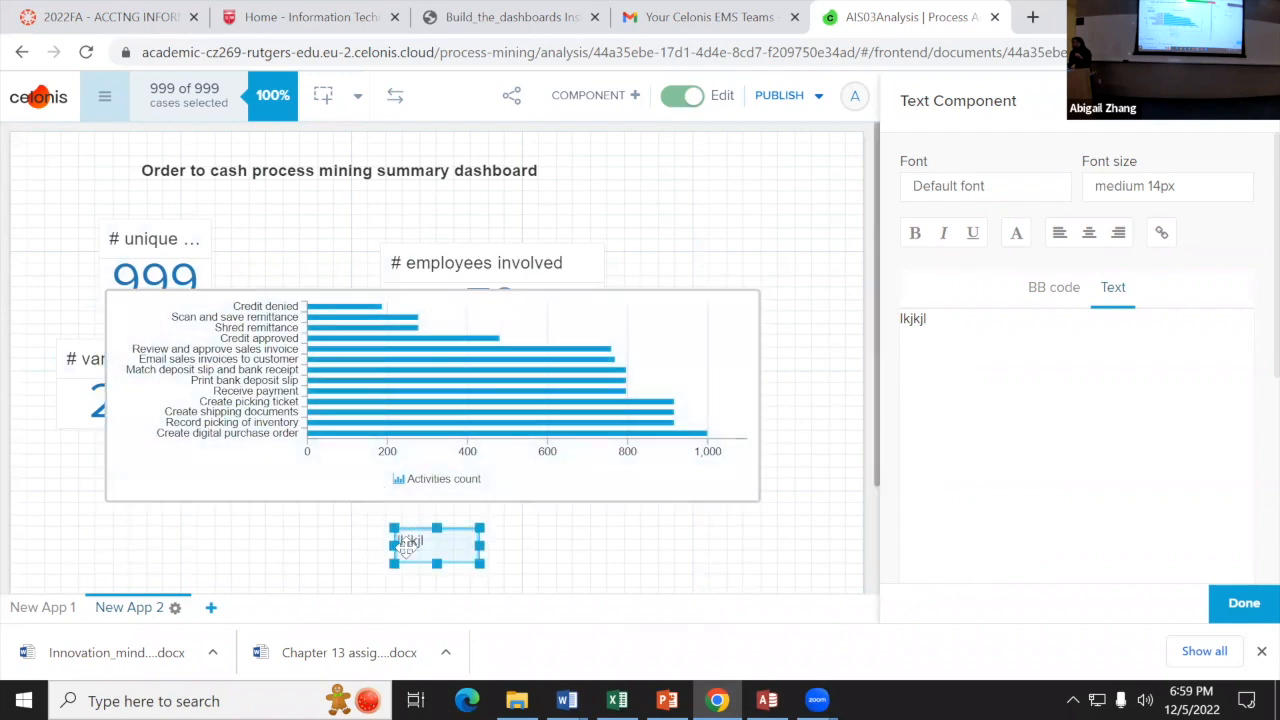
{"action": "left_click_drag", "start_coordinate": [406, 547], "coordinate": [664, 214]}
Step: Rearrange the five number components into two rows below the title, with the activity chart underneath them
{"action": "left_click_drag", "start_coordinate": [602, 358], "coordinate": [570, 500]}
{"action": "left_click", "coordinate": [69, 354]}
{"action": "left_click_drag", "start_coordinate": [69, 354], "coordinate": [250, 369]}
{"action": "left_click_drag", "start_coordinate": [184, 272], "coordinate": [250, 284]}
{"action": "left_click_drag", "start_coordinate": [457, 508], "coordinate": [507, 497]}
{"action": "left_click_drag", "start_coordinate": [523, 417], "coordinate": [499, 400]}
{"action": "mouse_move", "coordinate": [510, 300]}
{"action": "left_mouse_down"}
{"action": "mouse_move", "coordinate": [529, 320]}
{"action": "mouse_move", "coordinate": [516, 306]}
{"action": "left_mouse_up"}
{"action": "left_click_drag", "start_coordinate": [640, 343], "coordinate": [642, 398]}
Step: Delete the "lkjkjl" text component beside the dashboard title
{"action": "left_click", "coordinate": [700, 212]}
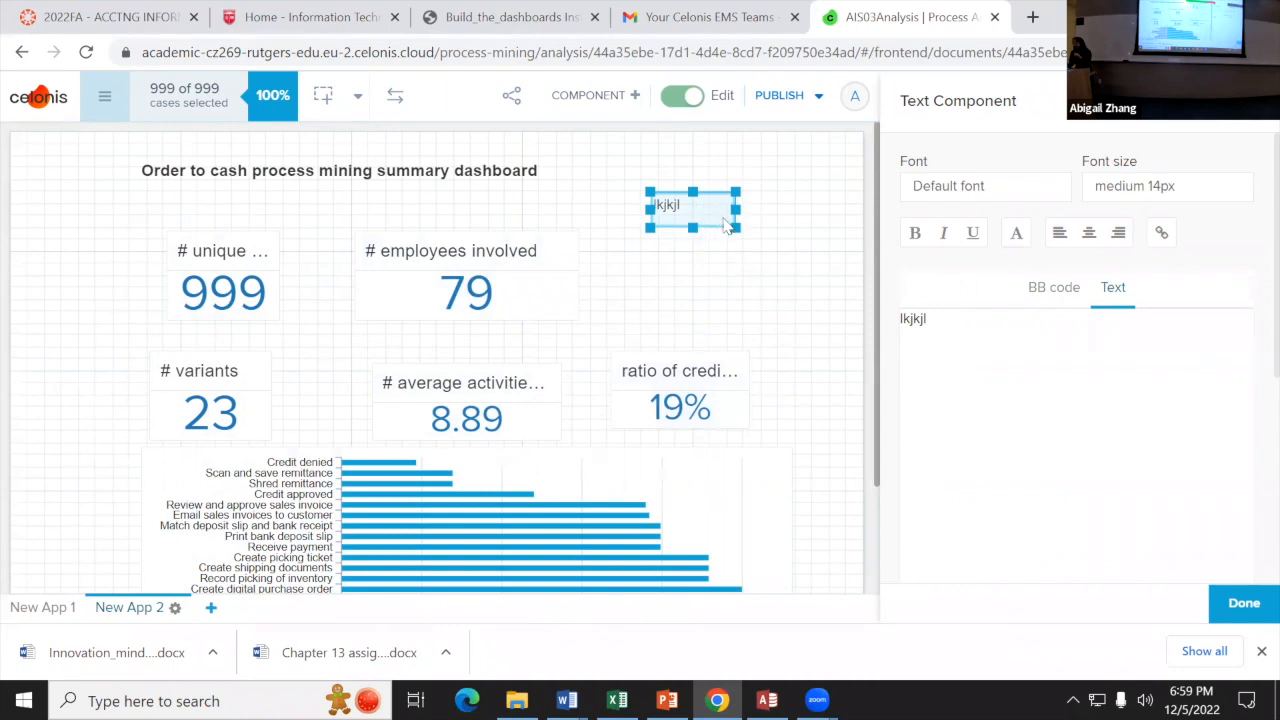
{"action": "right_click", "coordinate": [728, 225]}
{"action": "left_click", "coordinate": [740, 403]}
{"action": "left_click", "coordinate": [742, 187]}
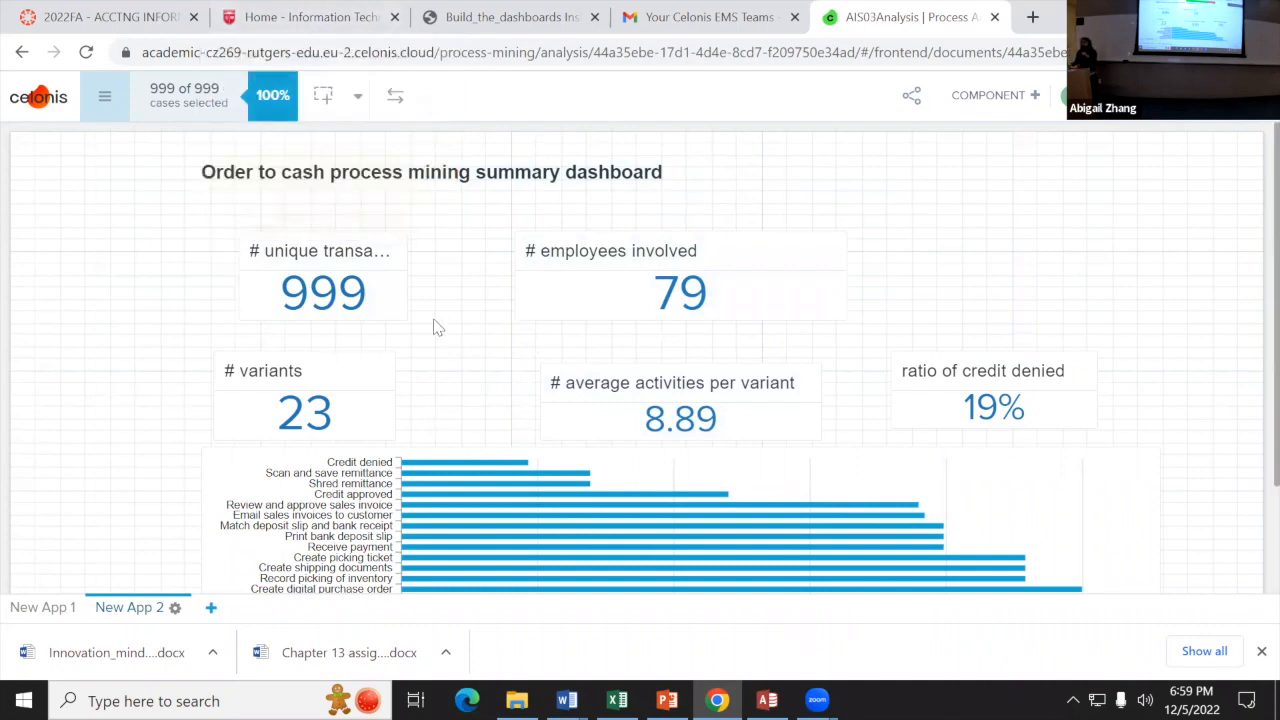
Step: Go back in the instruction PDF to the page 14 directions for building the Transaction Details dashboard
{"action": "left_click", "coordinate": [497, 18]}
{"action": "scroll", "coordinate": [464, 435], "scroll_direction": "up", "scroll_amount": 8}
{"action": "scroll", "coordinate": [464, 444], "scroll_direction": "up", "scroll_amount": 5}
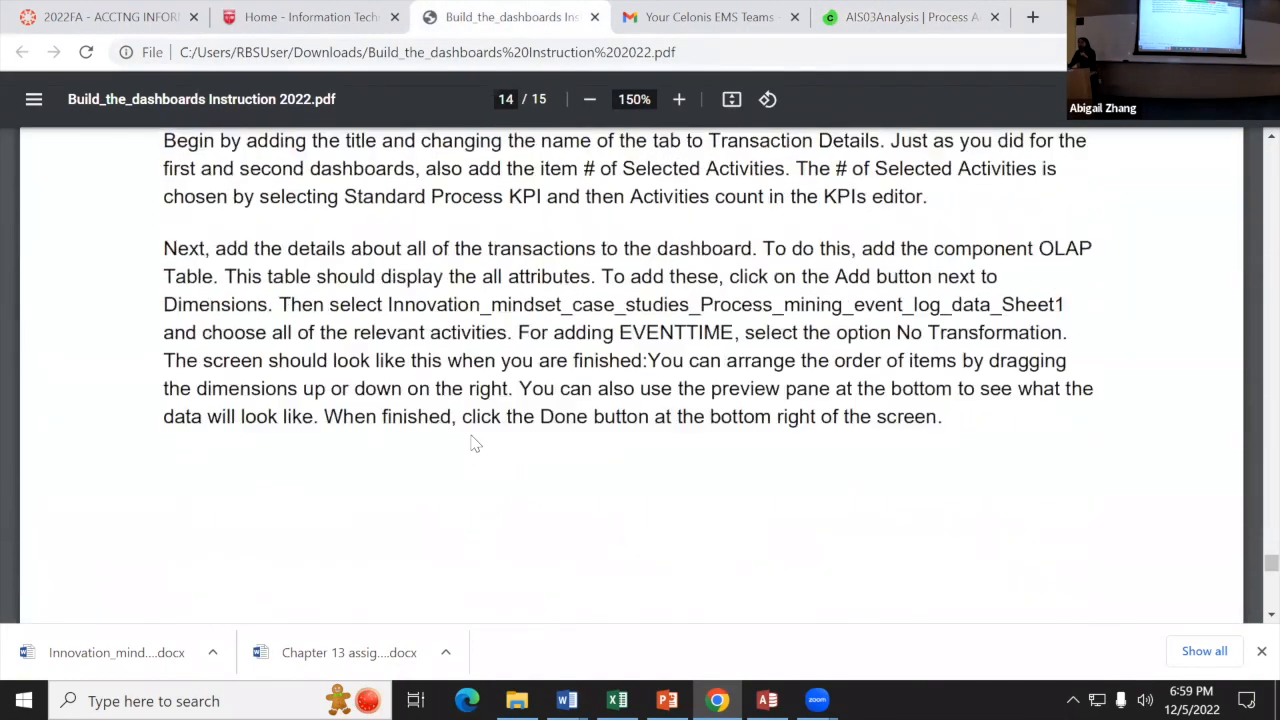